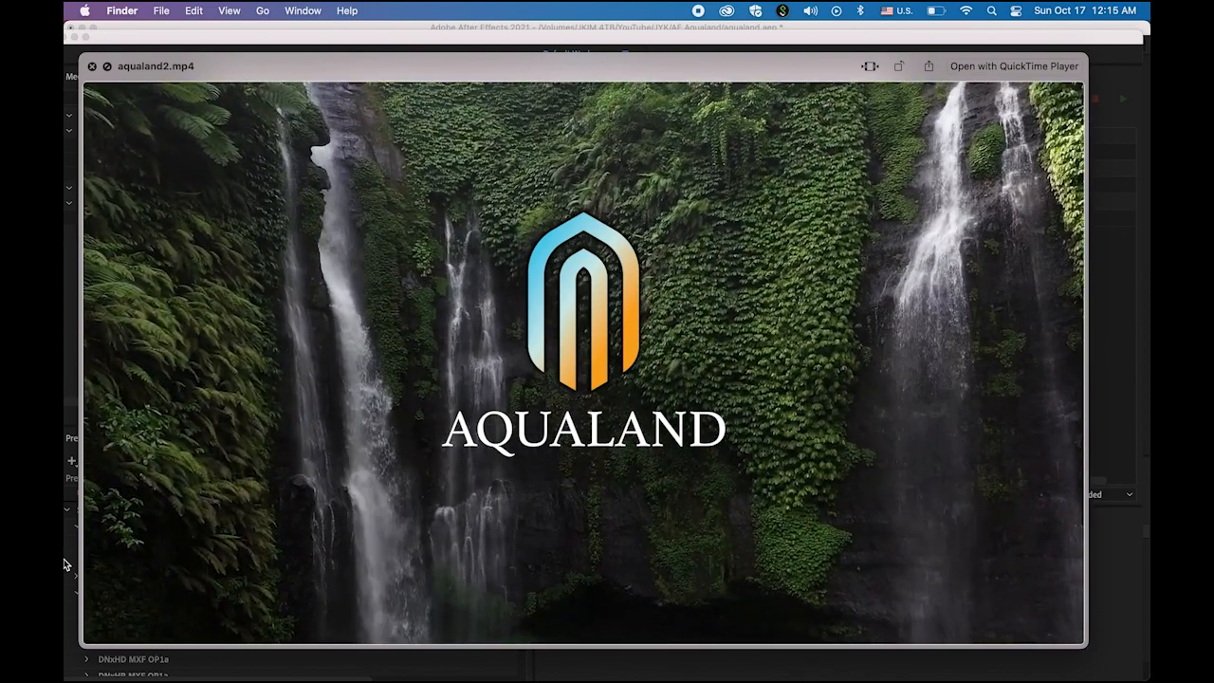
Preview the finished logo animations, comparing aqualand2.mp4 with aqualand3.mp4
key("Down")
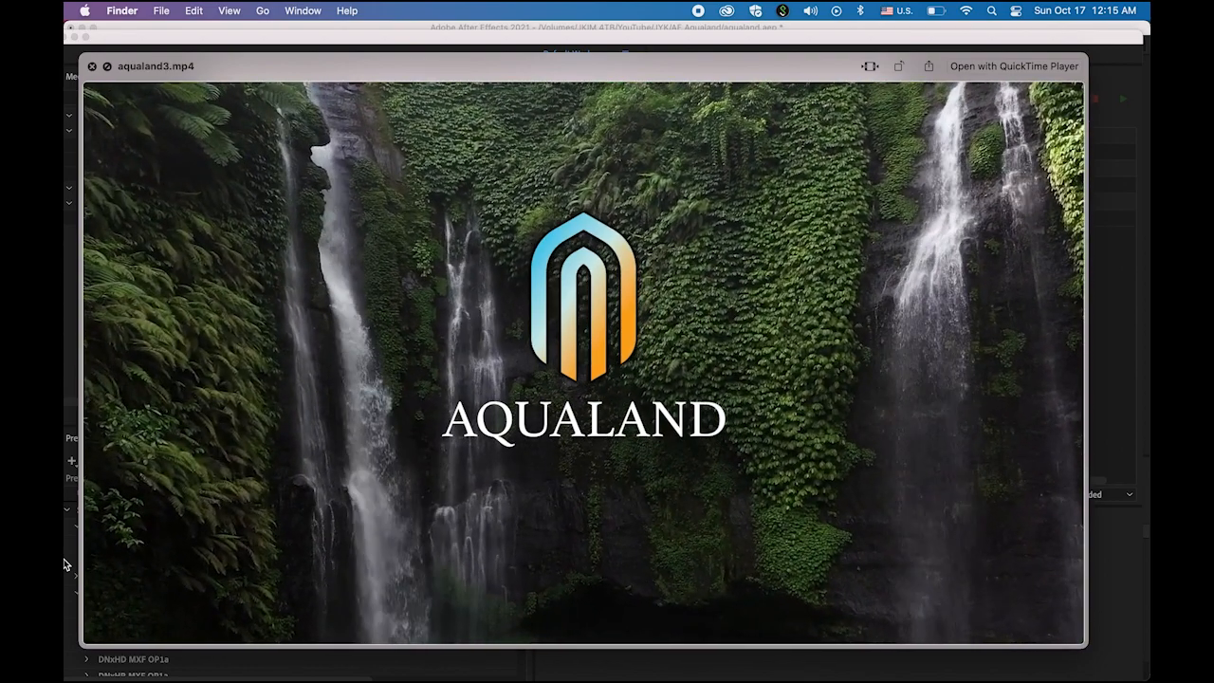
key("Up")
key("Up")
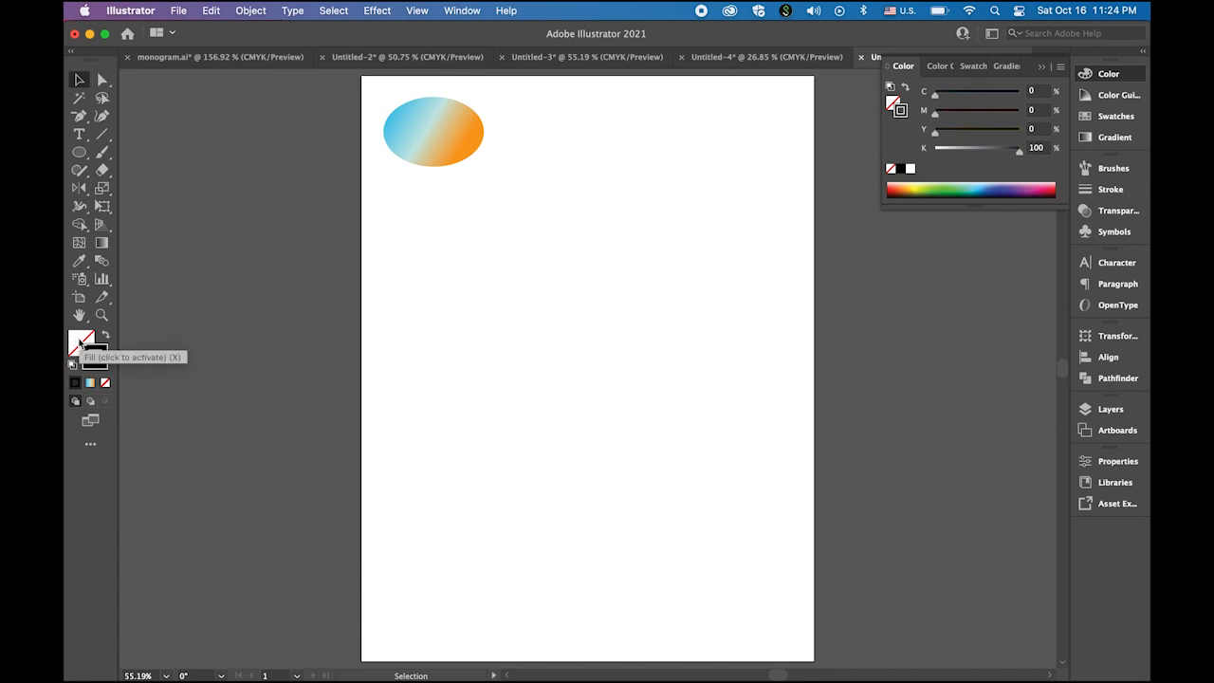
Draw a straight vertical line below the gradient ellipse with no fill and a black 0.25 pt stroke
left_click(104, 364)
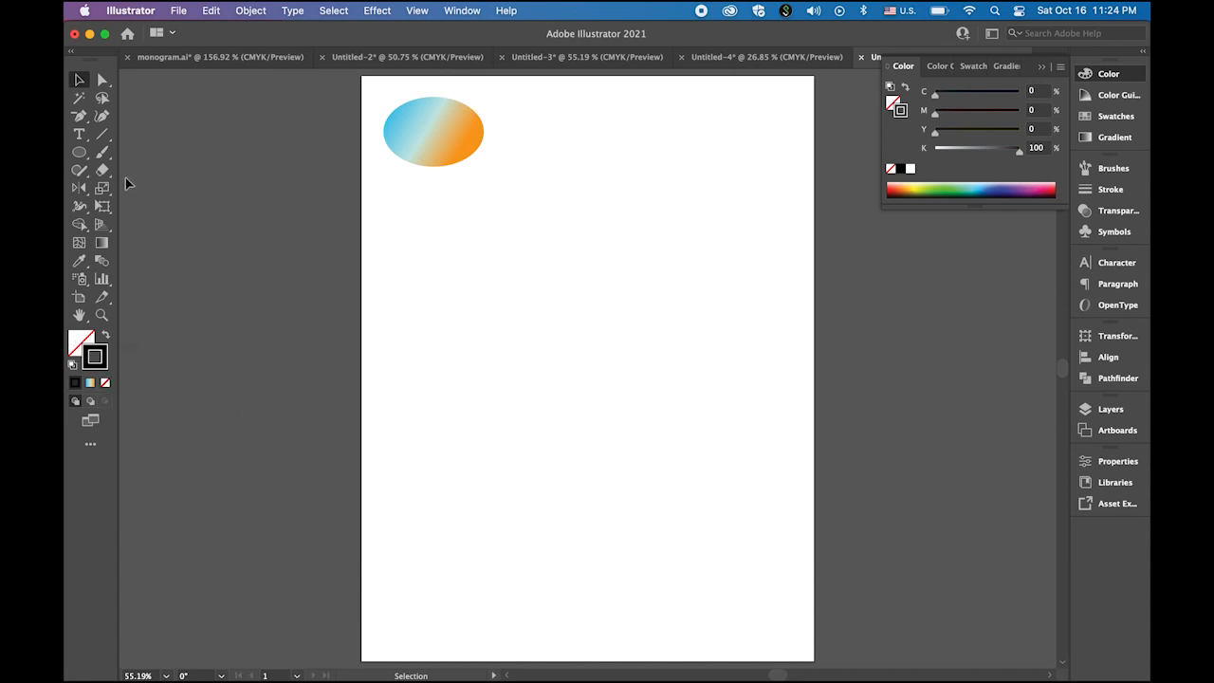
left_click(101, 134)
mouse_move(434, 129)
left_mouse_down()
mouse_move(435, 282)
mouse_move(454, 285)
mouse_move(454, 494)
left_mouse_up()
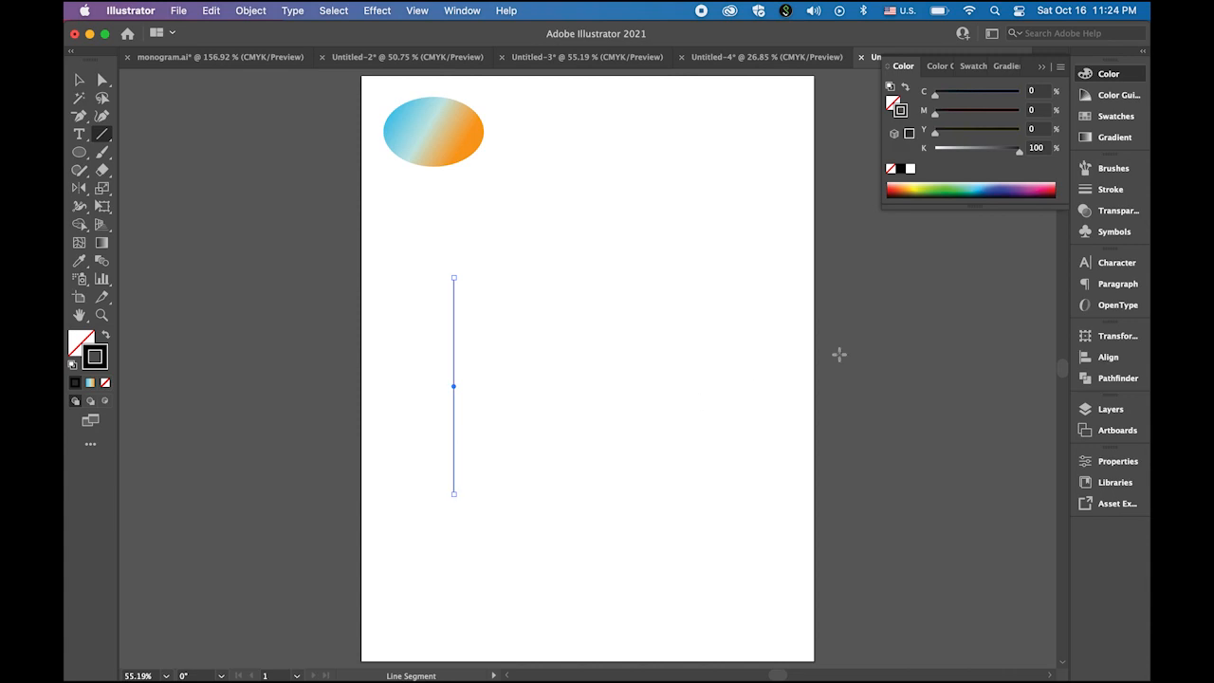
left_click(1086, 194)
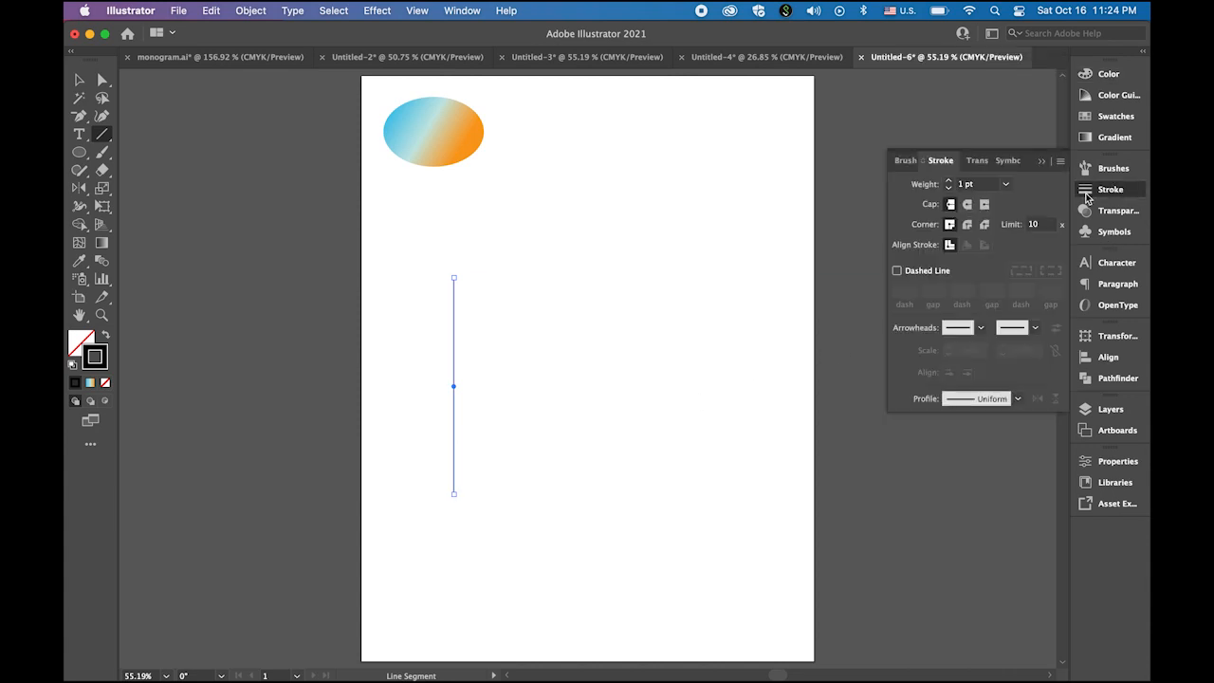
left_click(1006, 184)
left_click(1046, 198)
Duplicate the vertical line a short distance to the right and repeat the transformation until there are eight evenly spaced lines
left_click(78, 81)
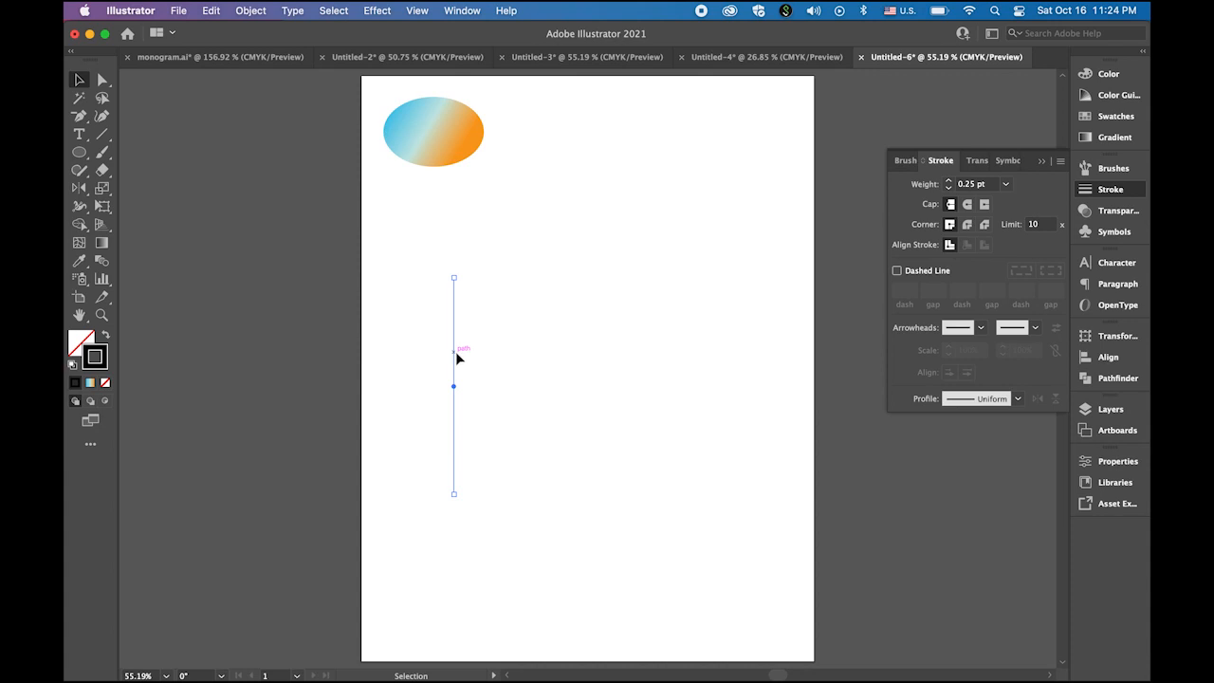
left_click_drag(458, 357, 466, 357)
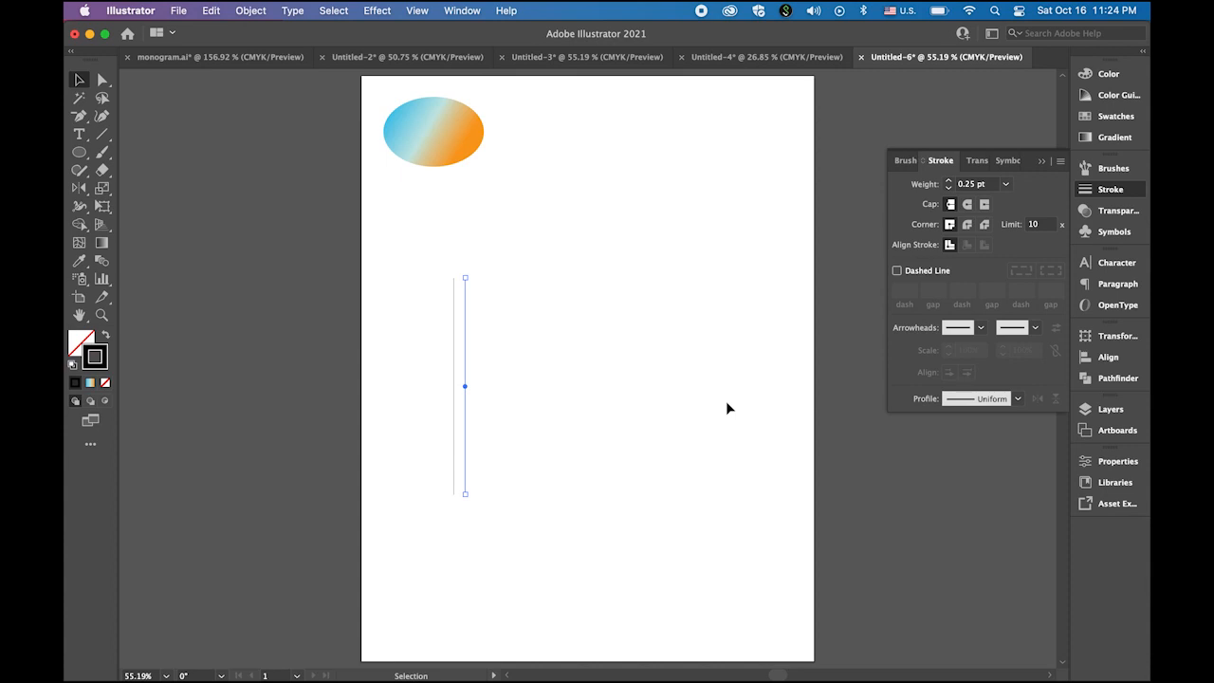
key("a")
key("super+d")
key("super+d")
key("super+d")
key("super+d")
key("super+d")
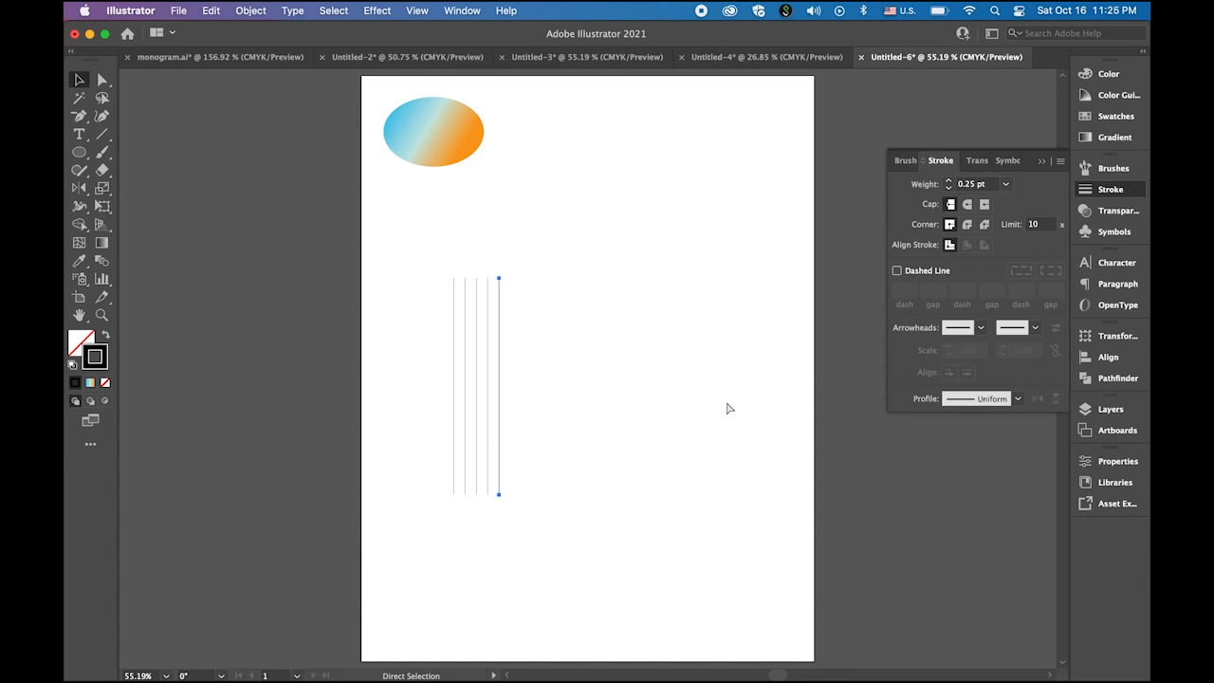
key("super+d")
key("v")
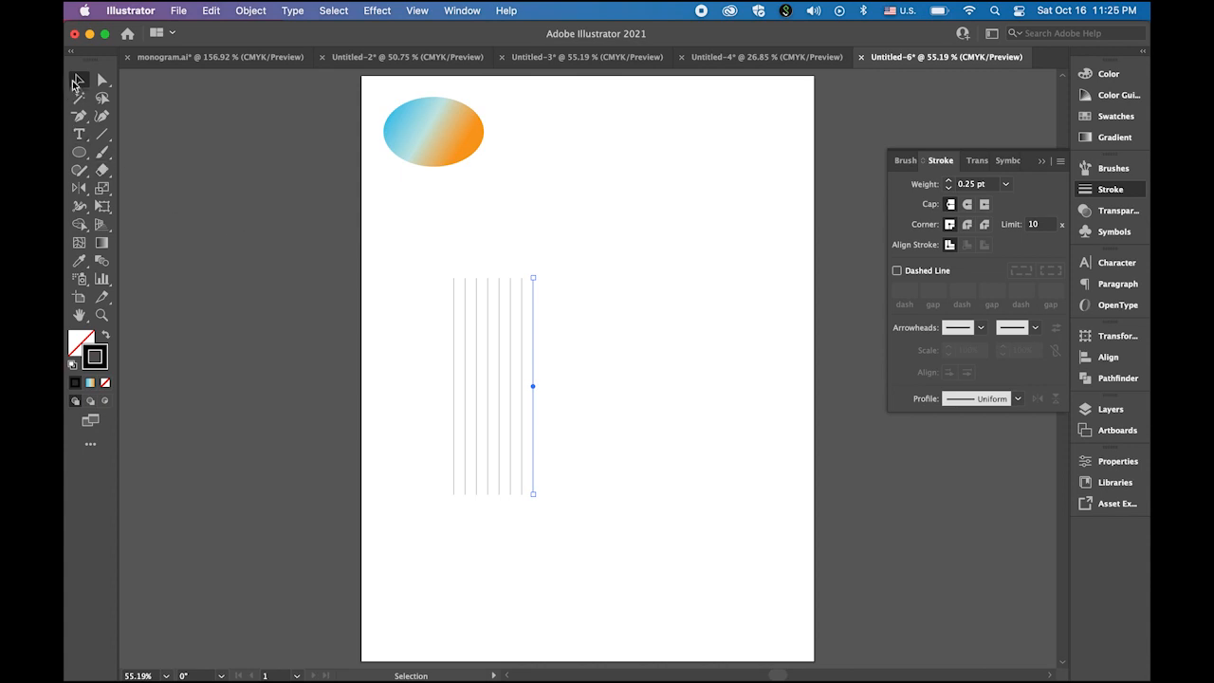
left_click(406, 298)
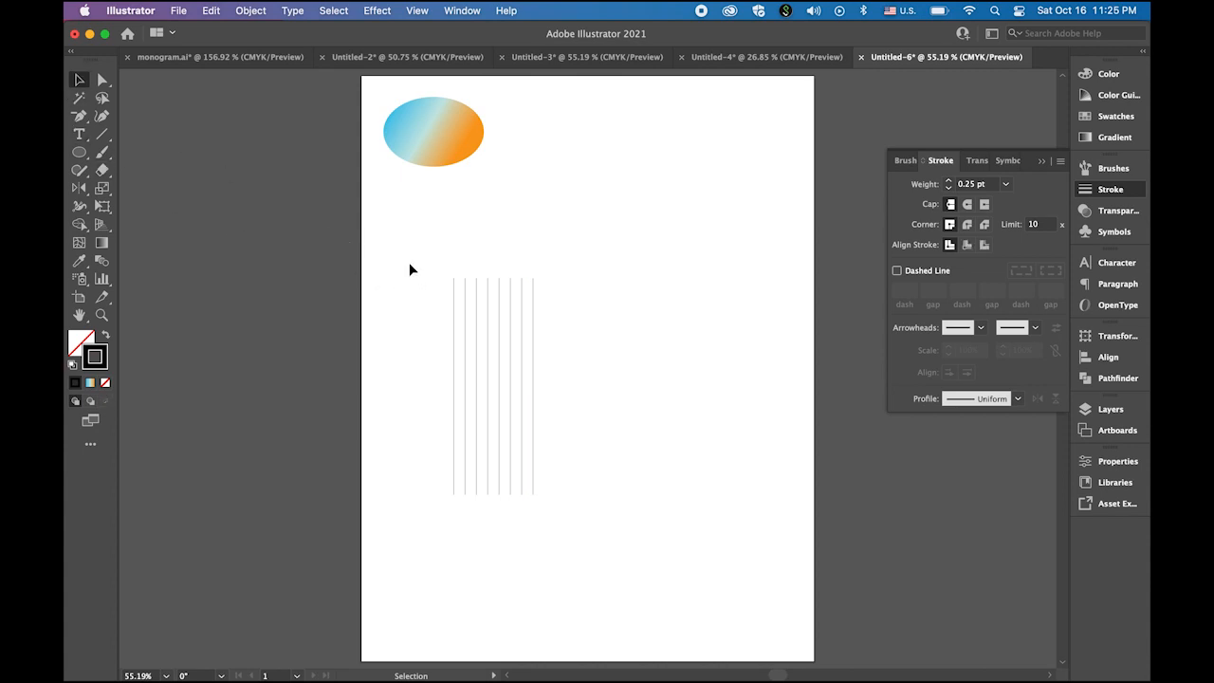
Group the eight vertical lines
left_click_drag(409, 269, 607, 420)
left_click(269, 9)
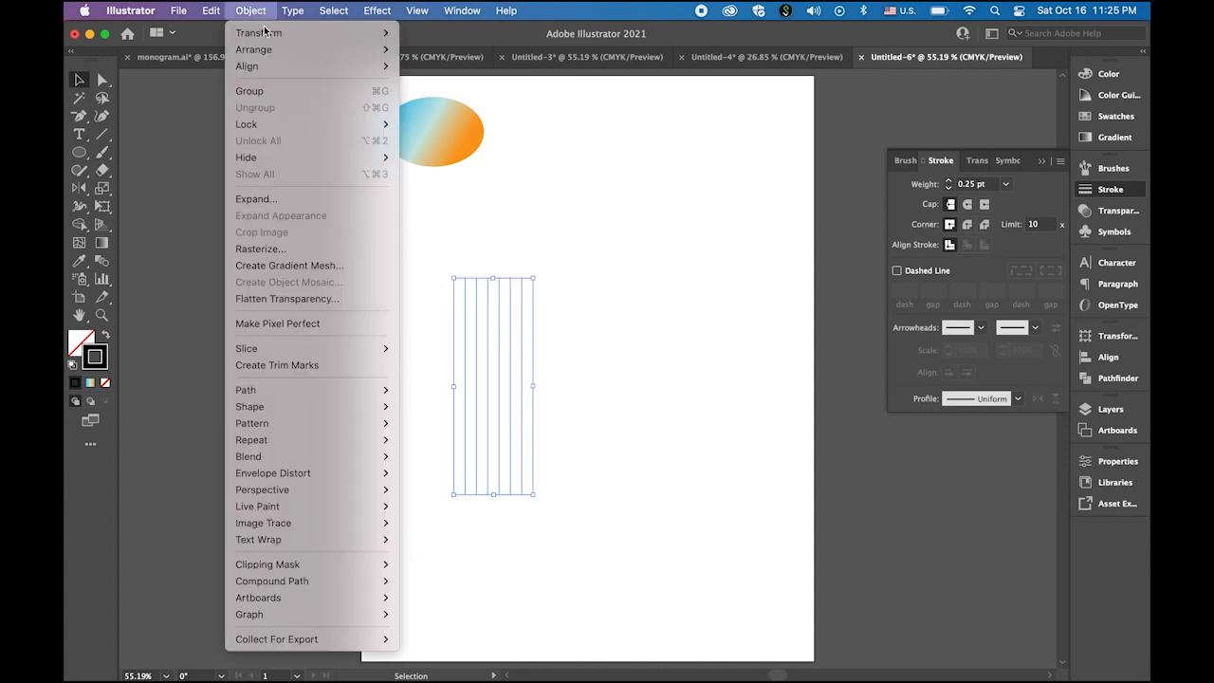
left_click(251, 90)
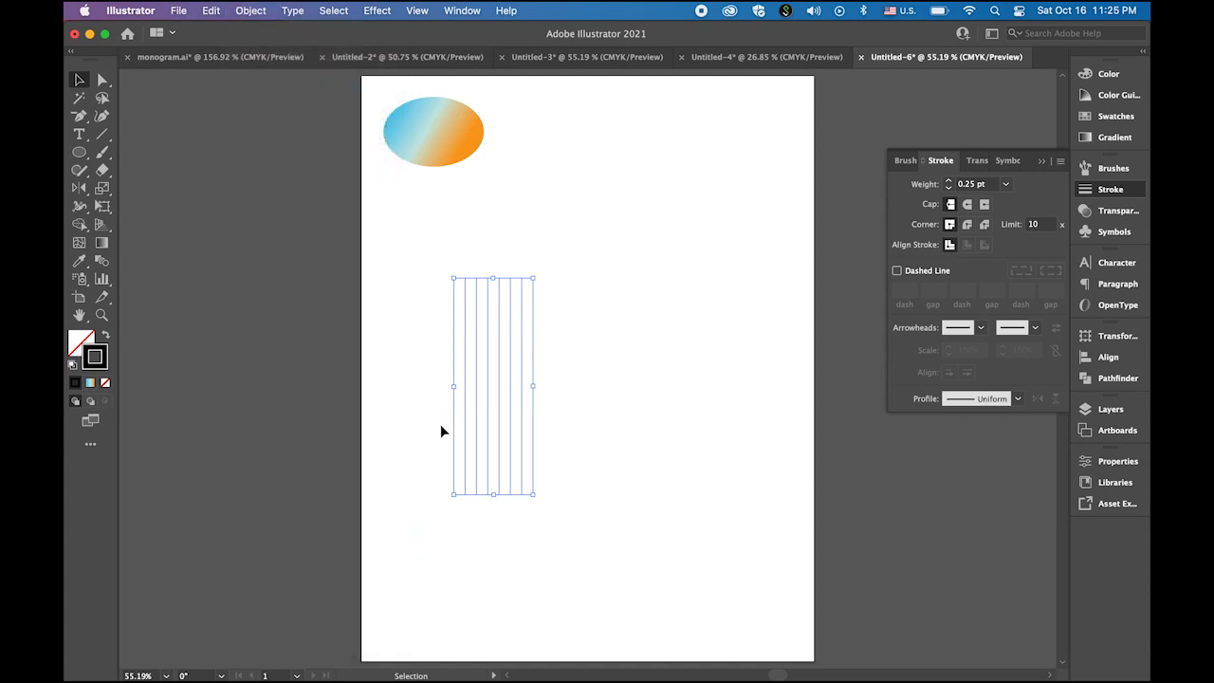
left_click(504, 354)
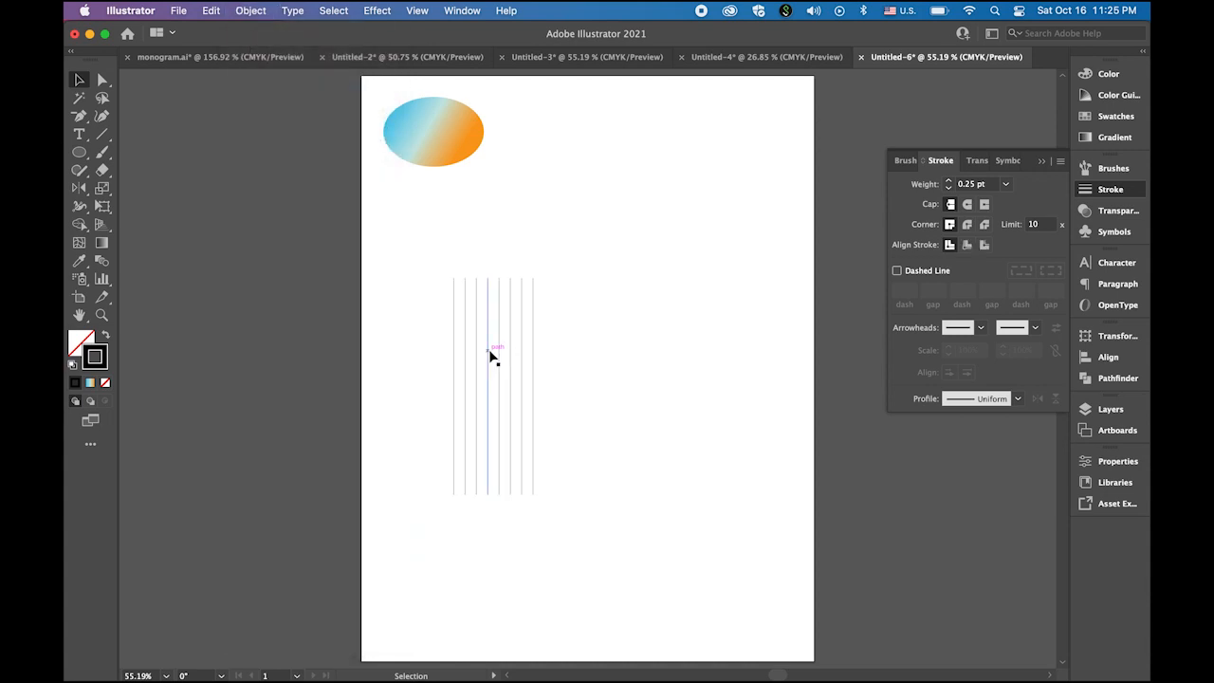
Copy the grouped lines to the right side of the artboard and rotate the copy by 120°
left_click(492, 355)
left_click_drag(491, 355, 669, 358)
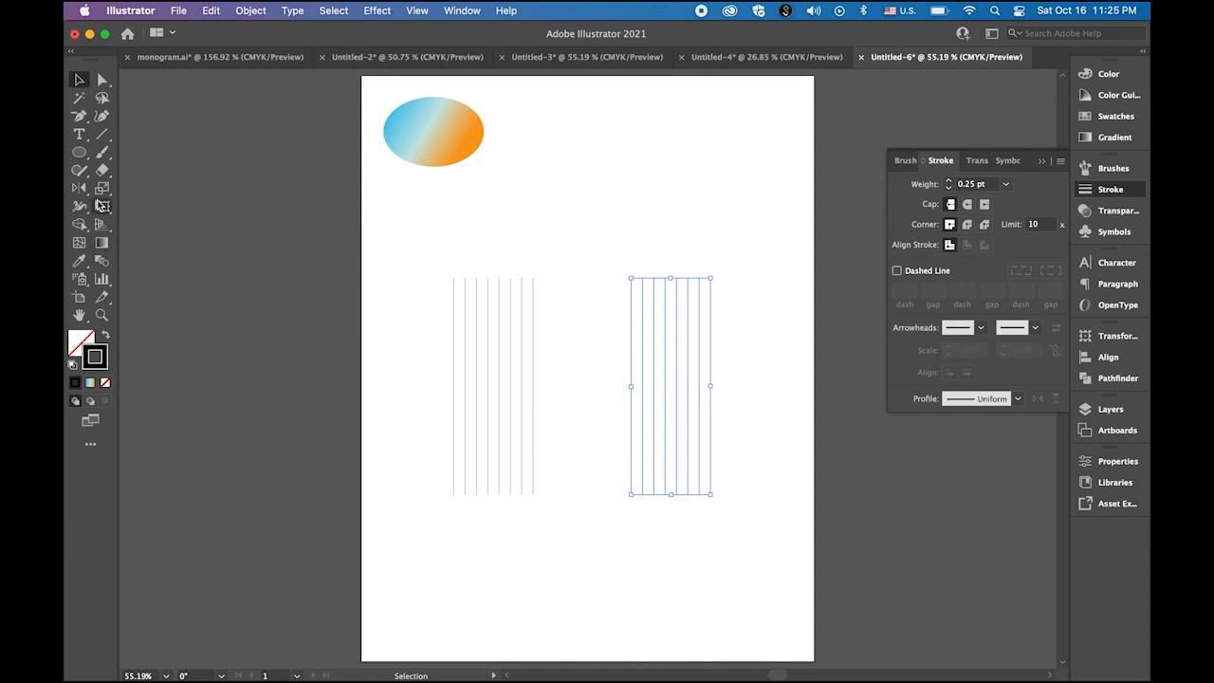
left_click_drag(82, 191, 142, 187)
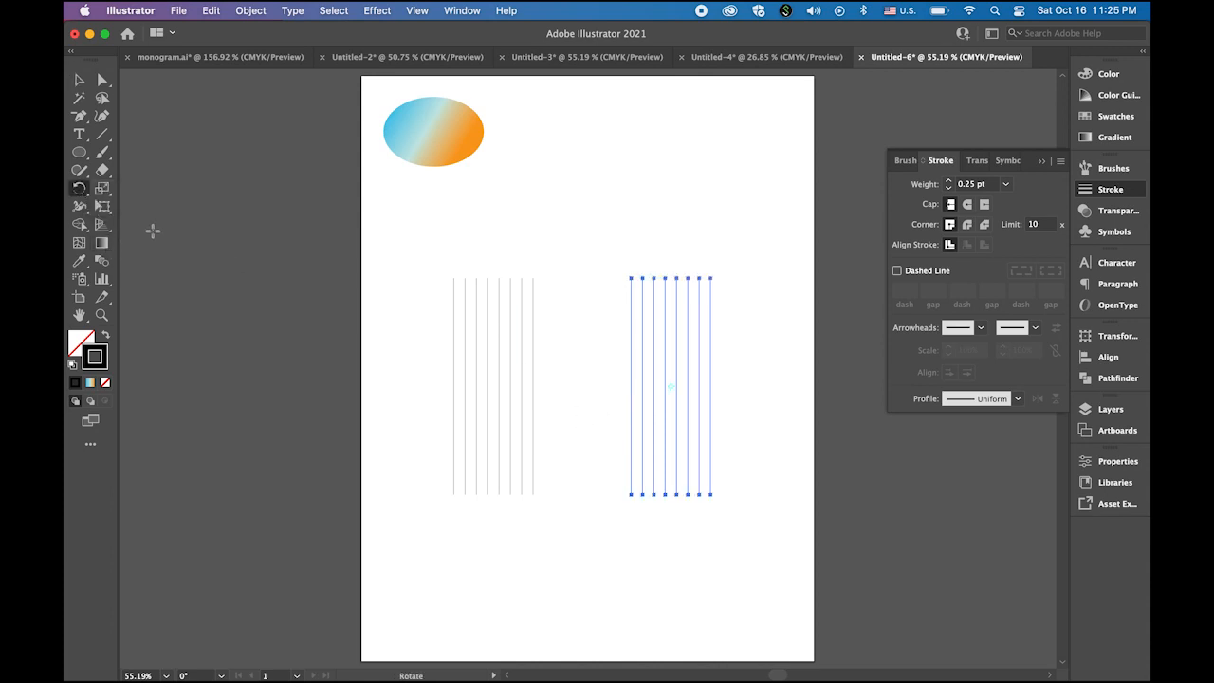
double_click(79, 187)
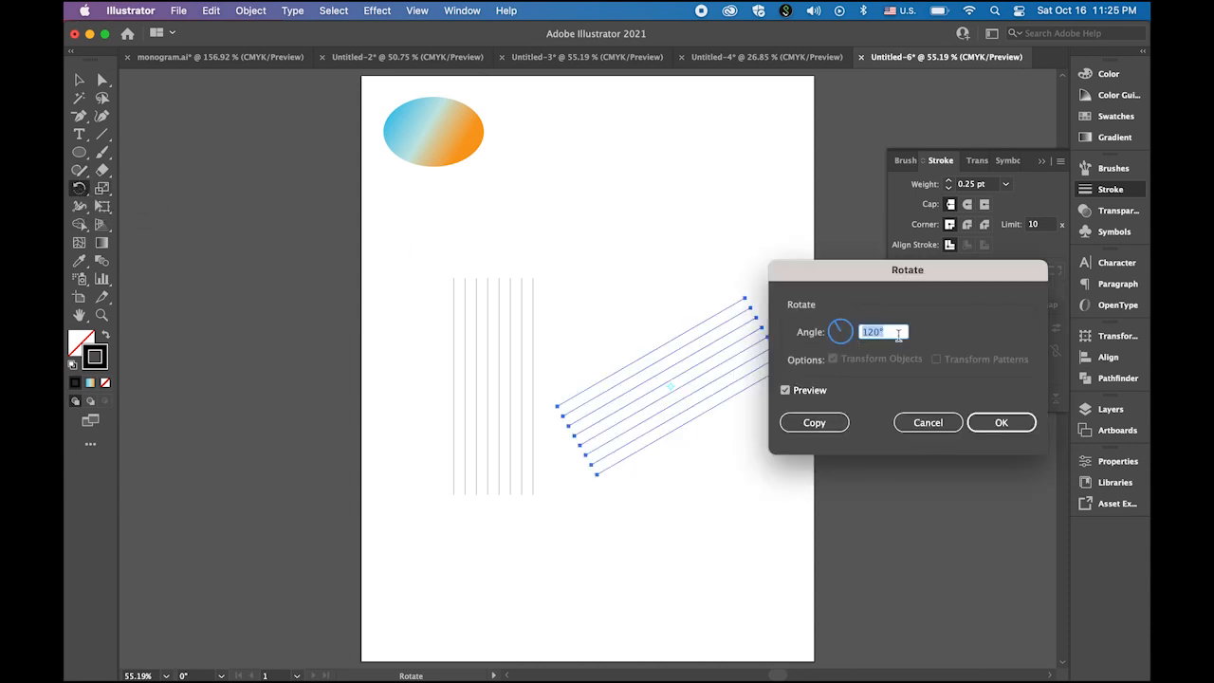
left_click(1003, 423)
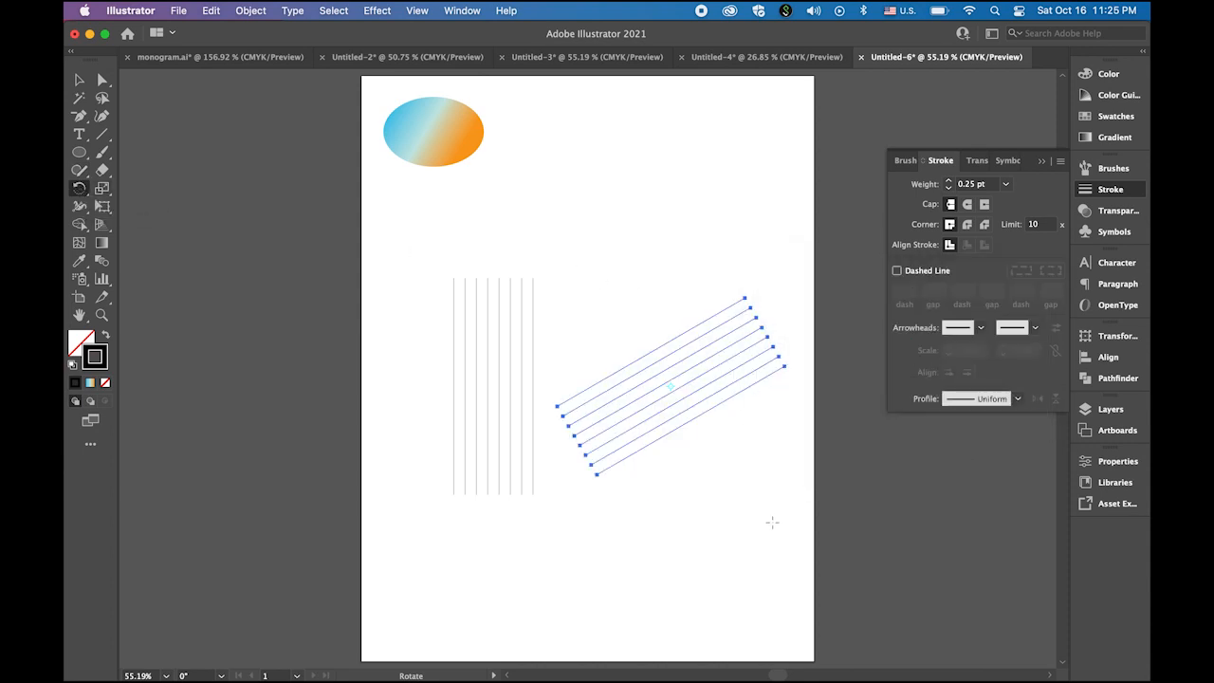
Create a reflected copy of the rotated line group across the vertical axis
left_click(80, 193)
left_click(142, 206)
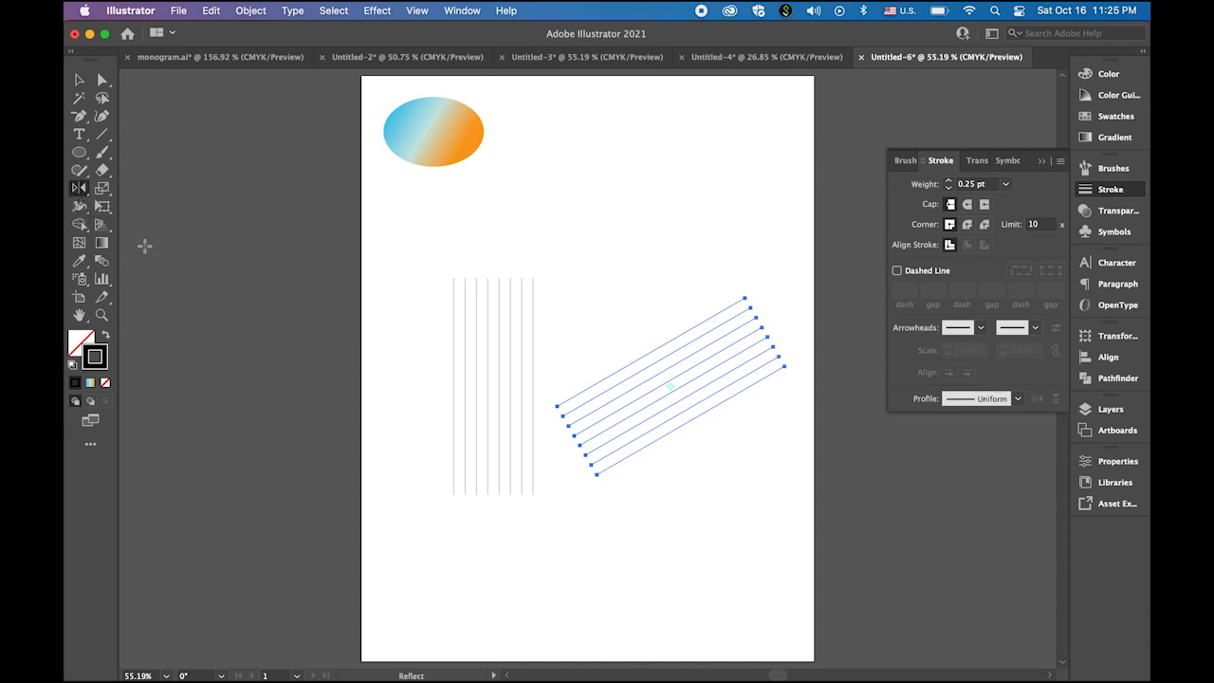
double_click(79, 189)
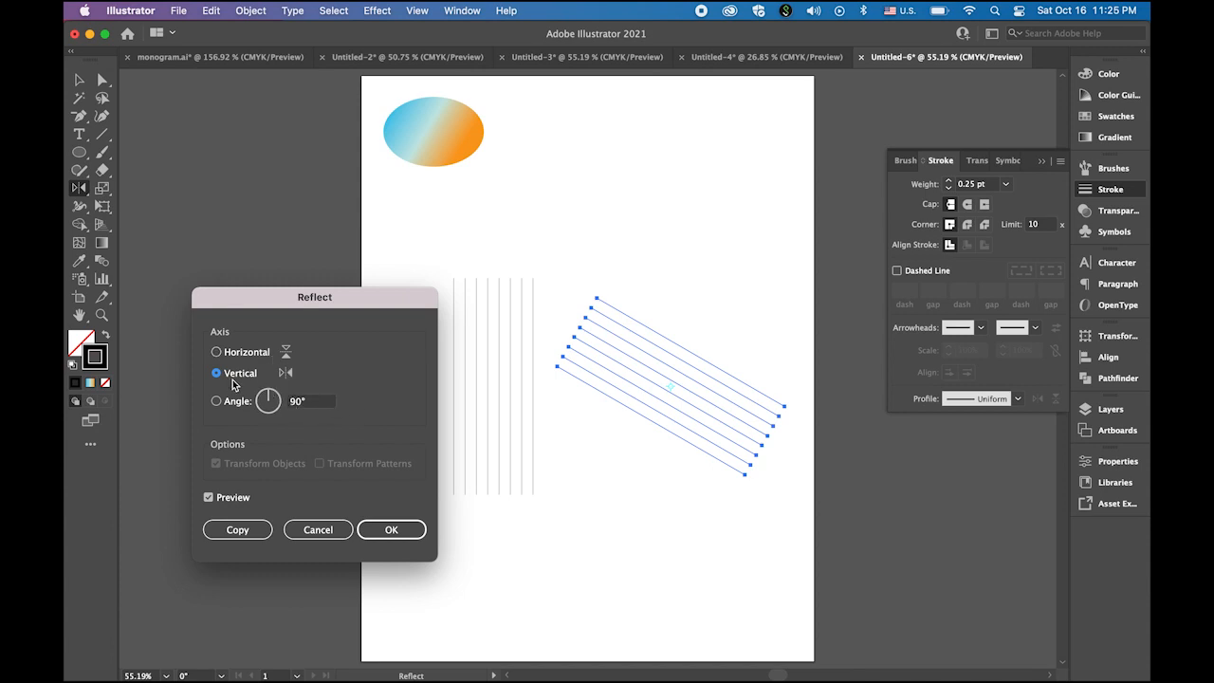
left_click(245, 529)
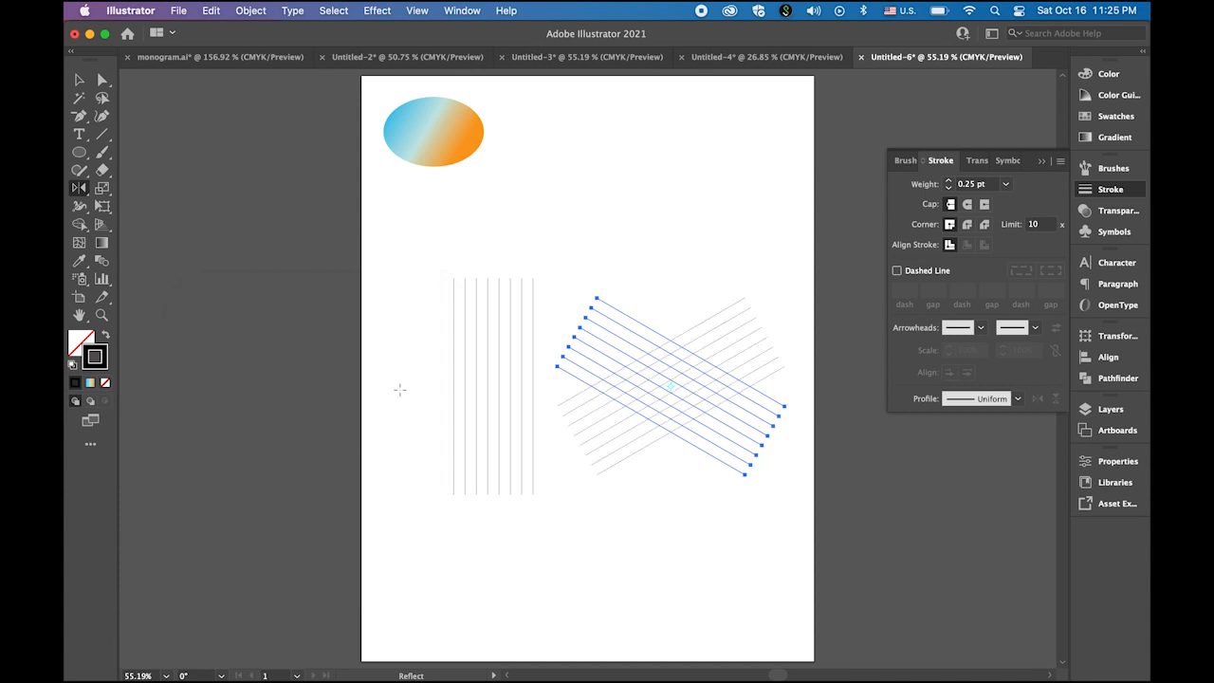
left_click(79, 79)
left_click(257, 233)
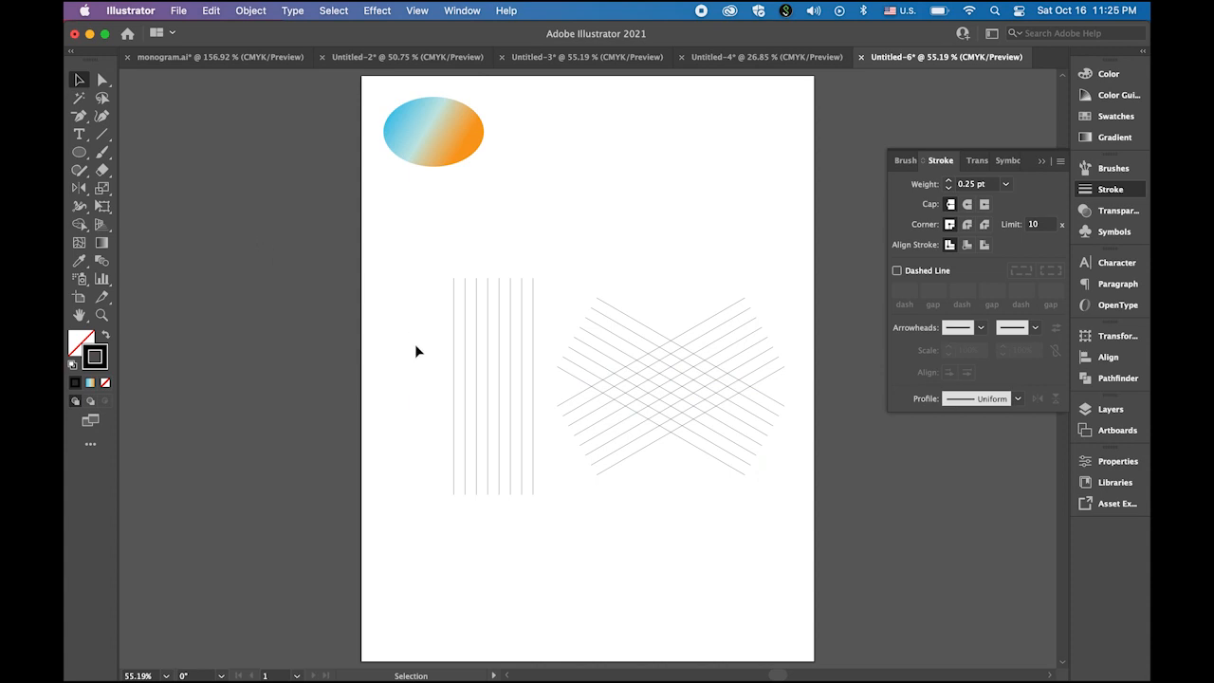
Center the three line groups over one another horizontally, aligning them to the selection
left_click_drag(396, 275, 715, 494)
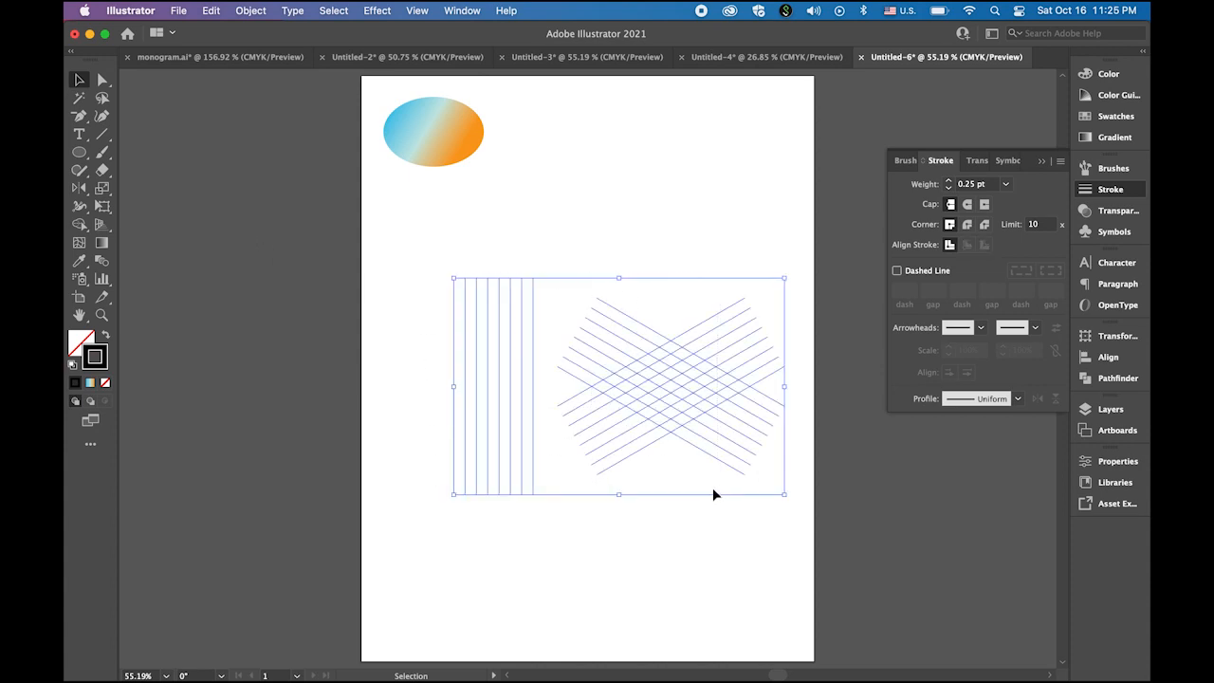
left_click(1116, 364)
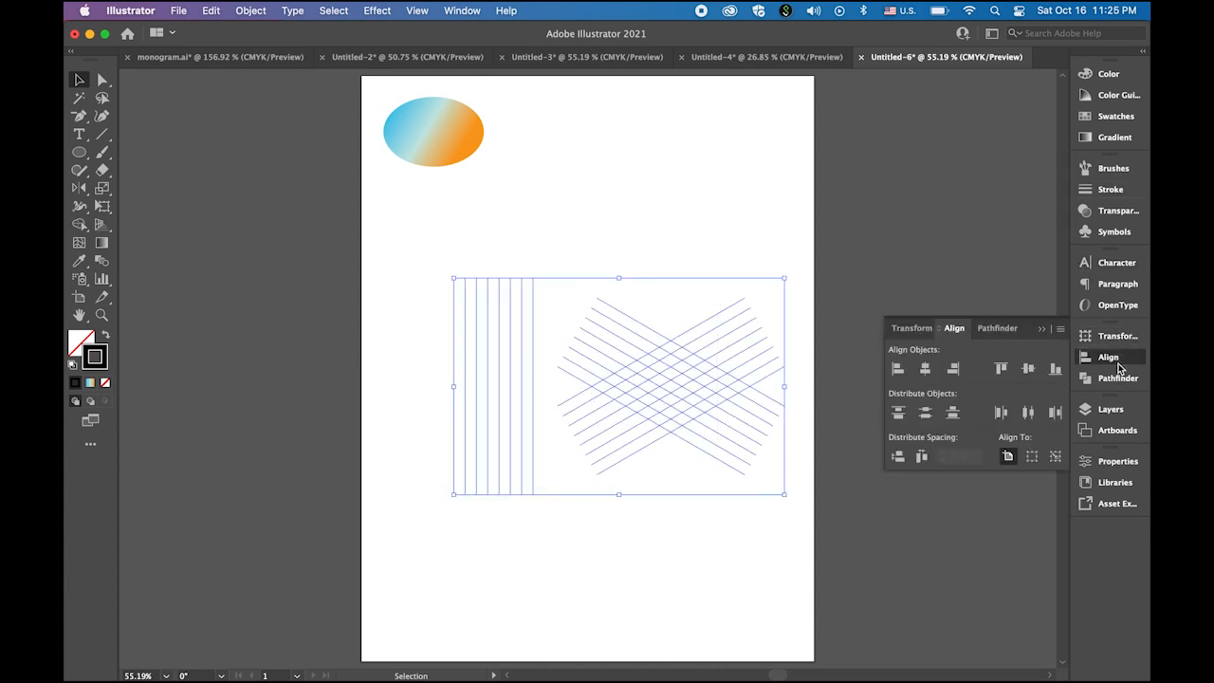
left_click(926, 372)
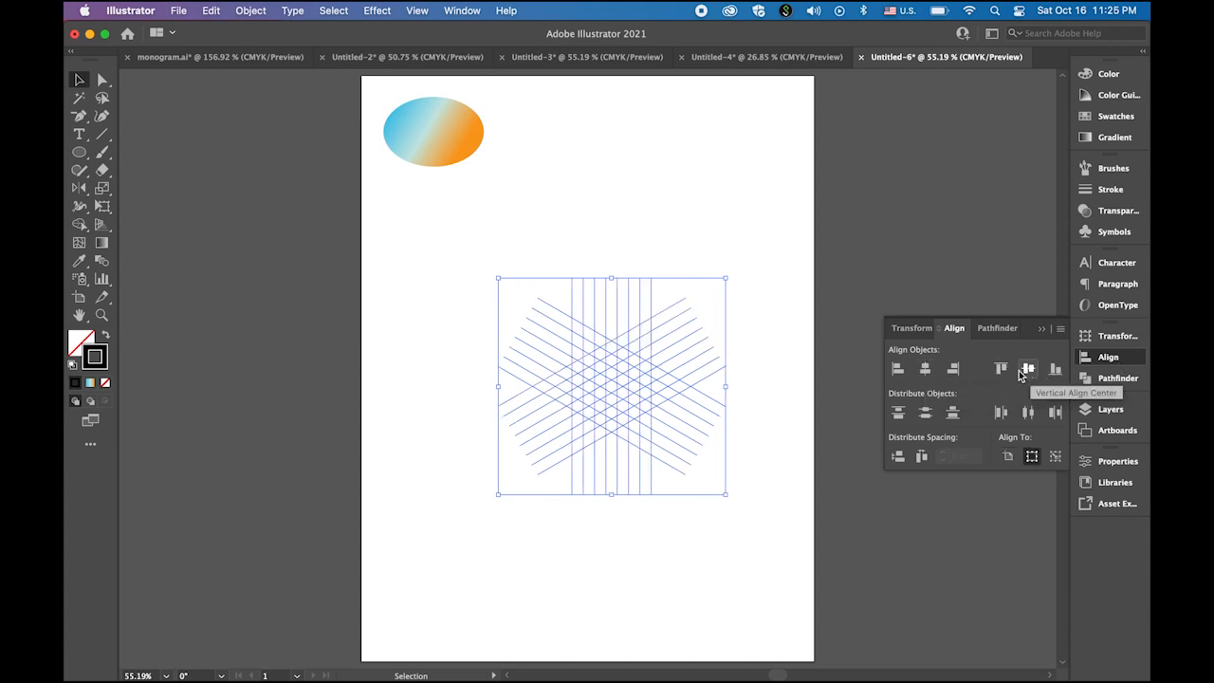
left_click(788, 490)
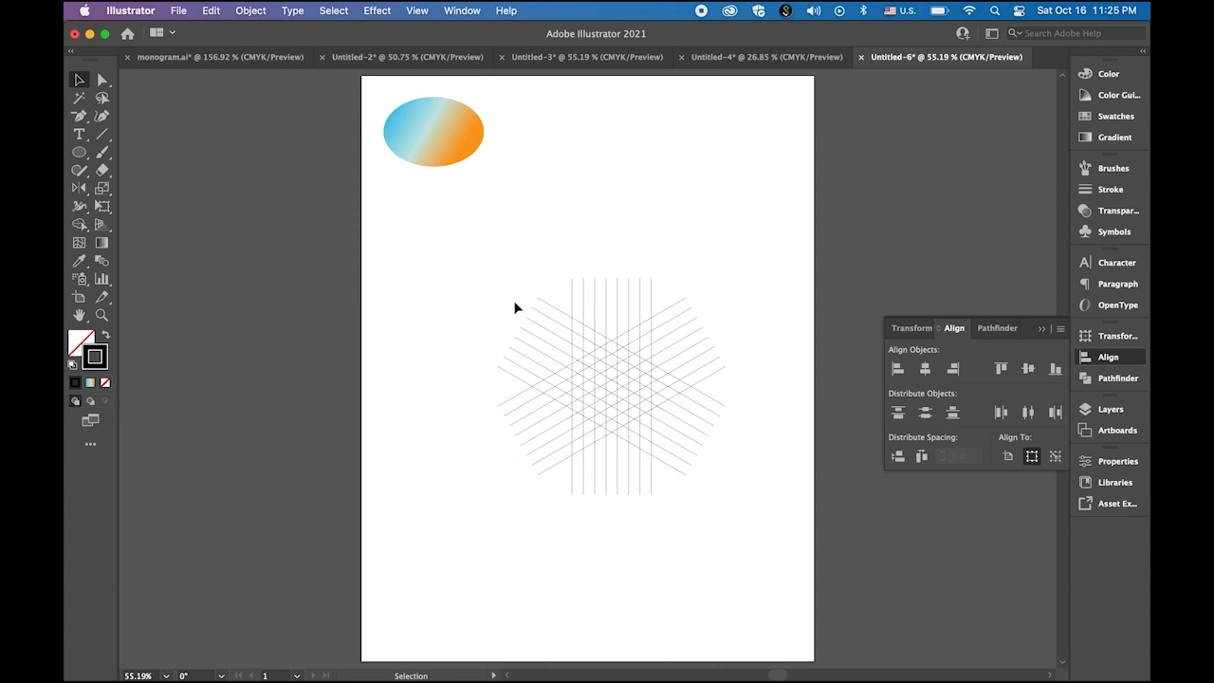
Select the whole line grid, merge cells in its leftmost column with Shape Builder, and switch to a black fill with no stroke
left_click_drag(494, 265, 777, 530)
key("z")
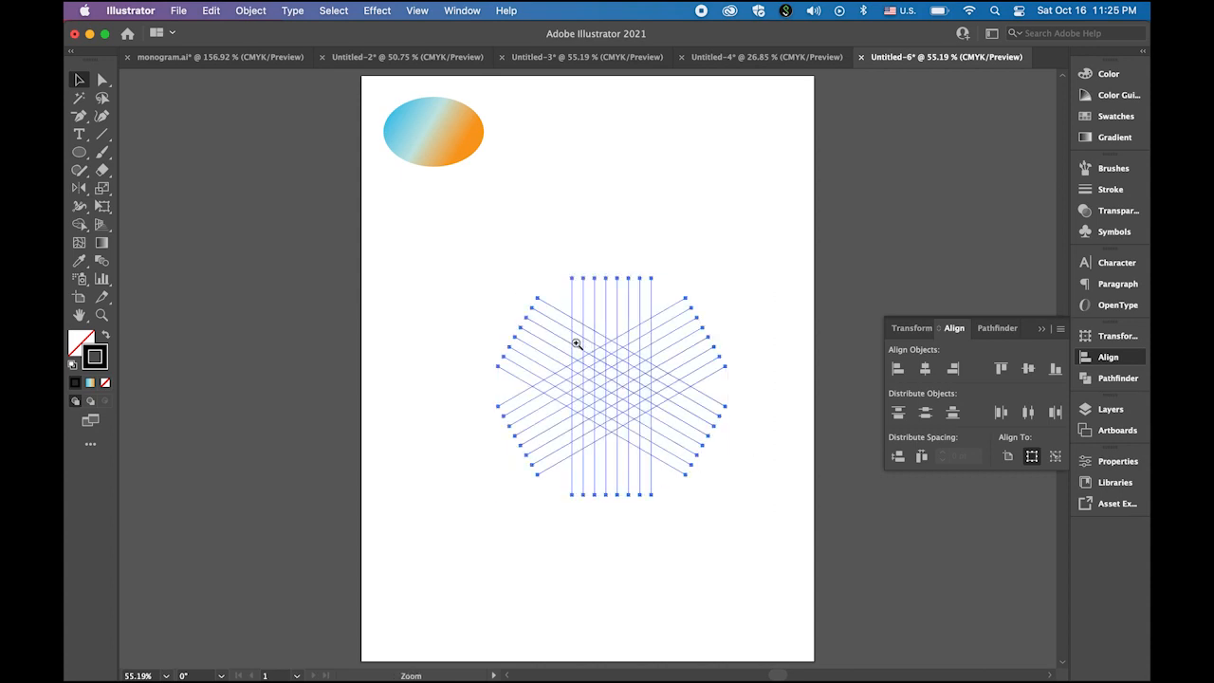
left_click_drag(575, 340, 829, 520)
key("space")
left_click_drag(750, 504, 580, 347)
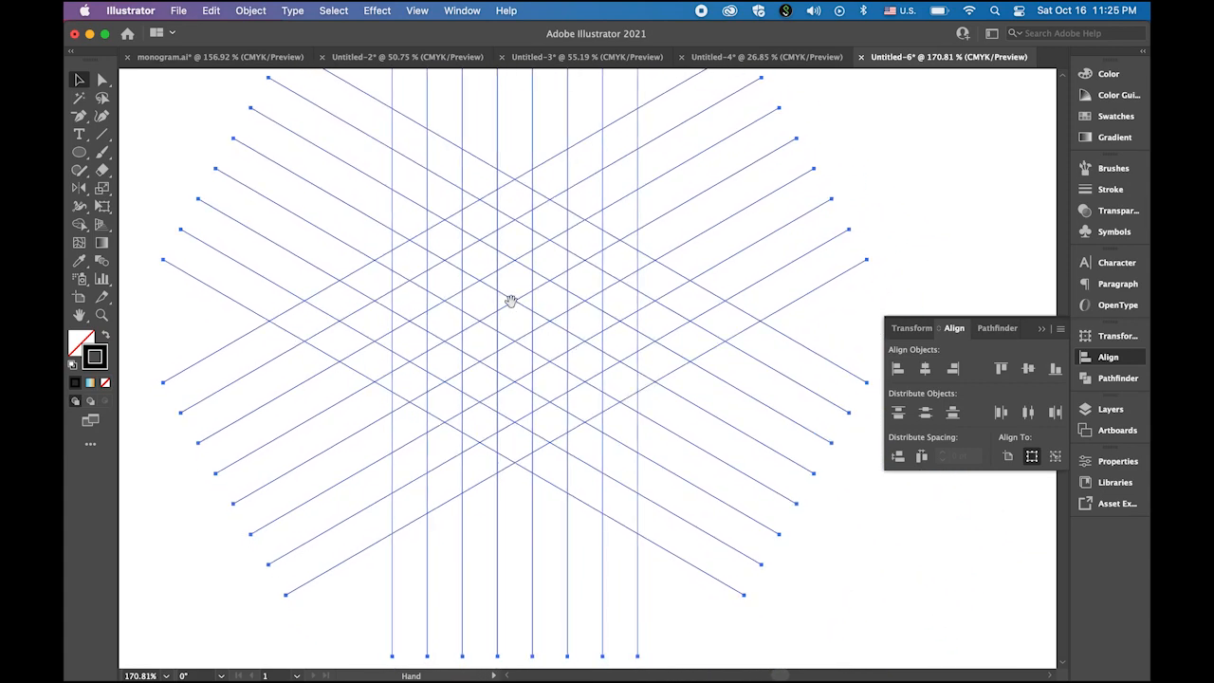
left_click_drag(494, 291, 502, 312)
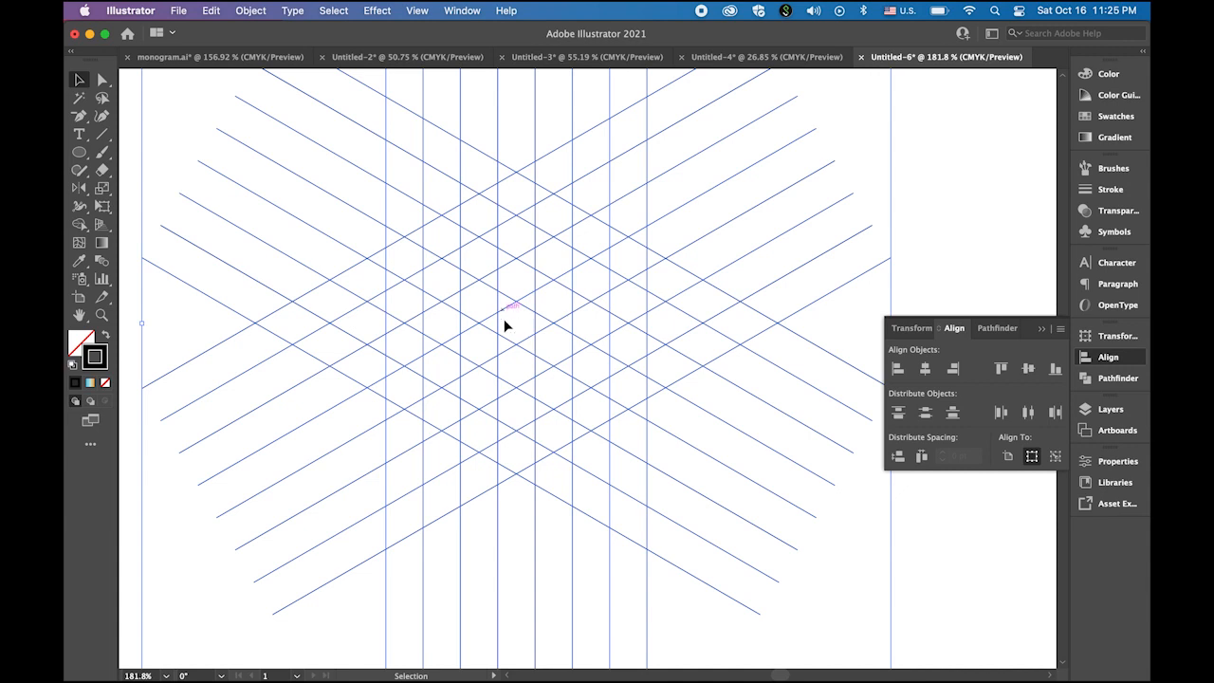
left_click(80, 229)
key("super+a")
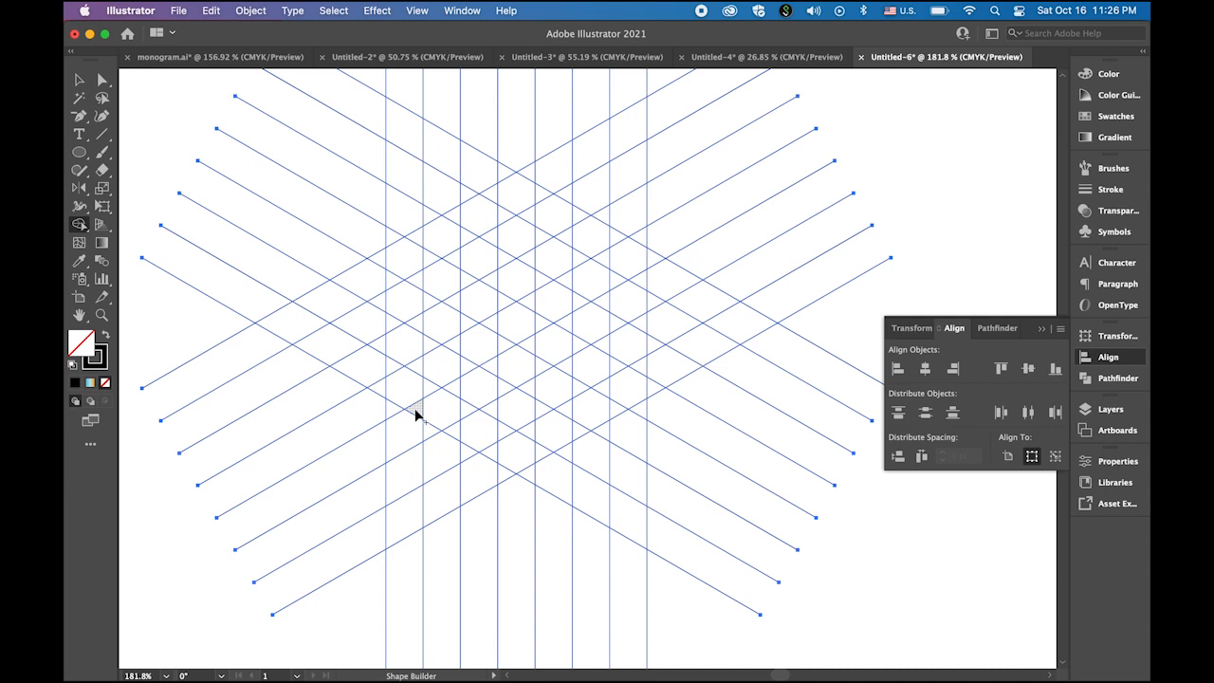
left_click_drag(412, 377, 407, 275)
left_click(104, 336)
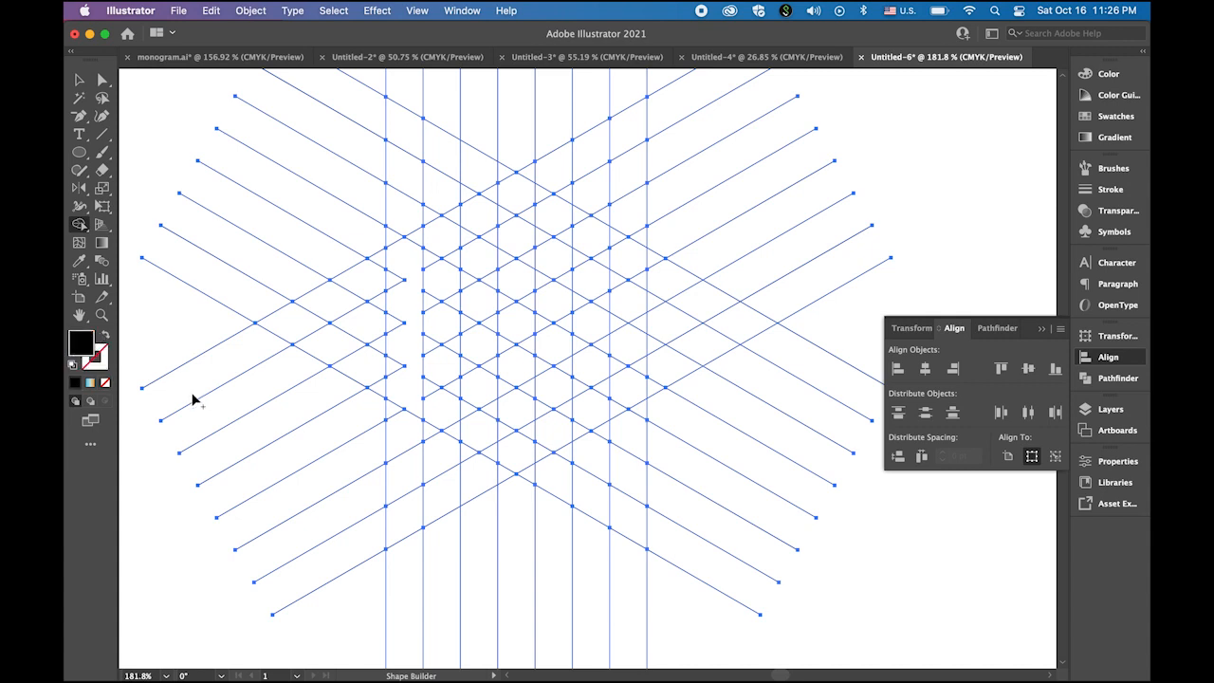
Merge the grid's outer cells with Shape Builder into a black peaked arch with two vertical legs and slanted ends
left_click(398, 396)
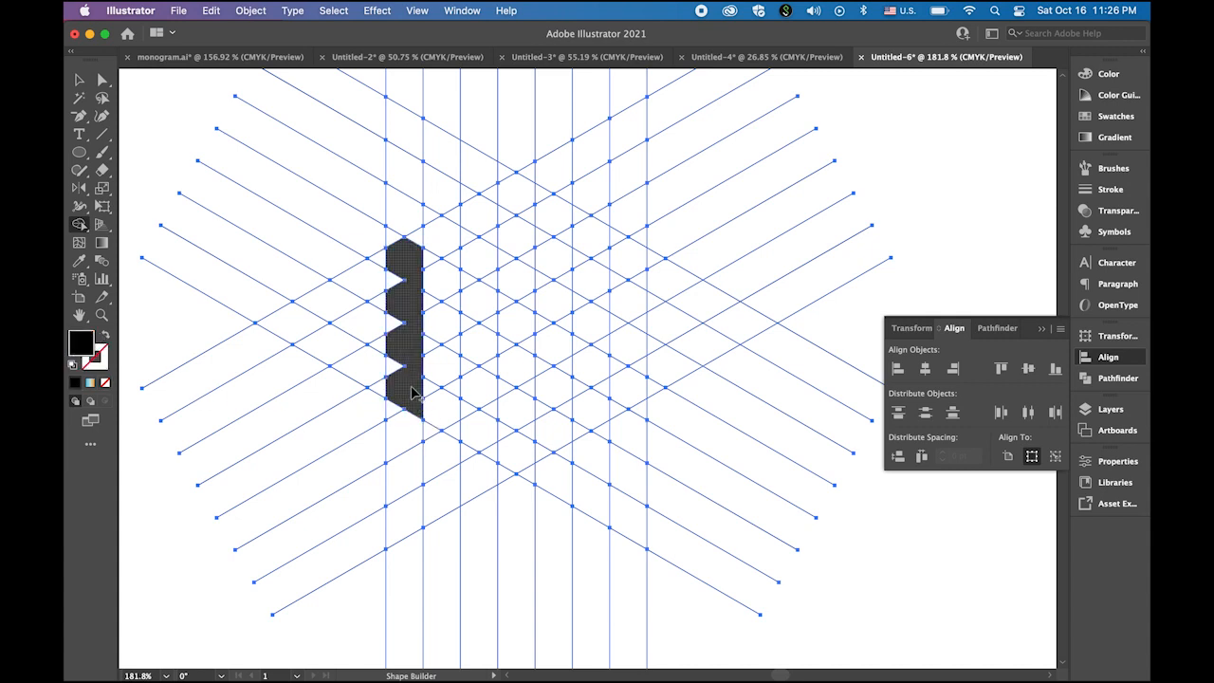
mouse_move(402, 385)
left_mouse_down()
mouse_move(399, 265)
mouse_move(406, 287)
mouse_move(444, 237)
mouse_move(508, 199)
mouse_move(480, 203)
mouse_move(422, 248)
mouse_move(466, 227)
mouse_move(516, 228)
mouse_move(540, 209)
mouse_move(636, 271)
mouse_move(622, 418)
left_mouse_up()
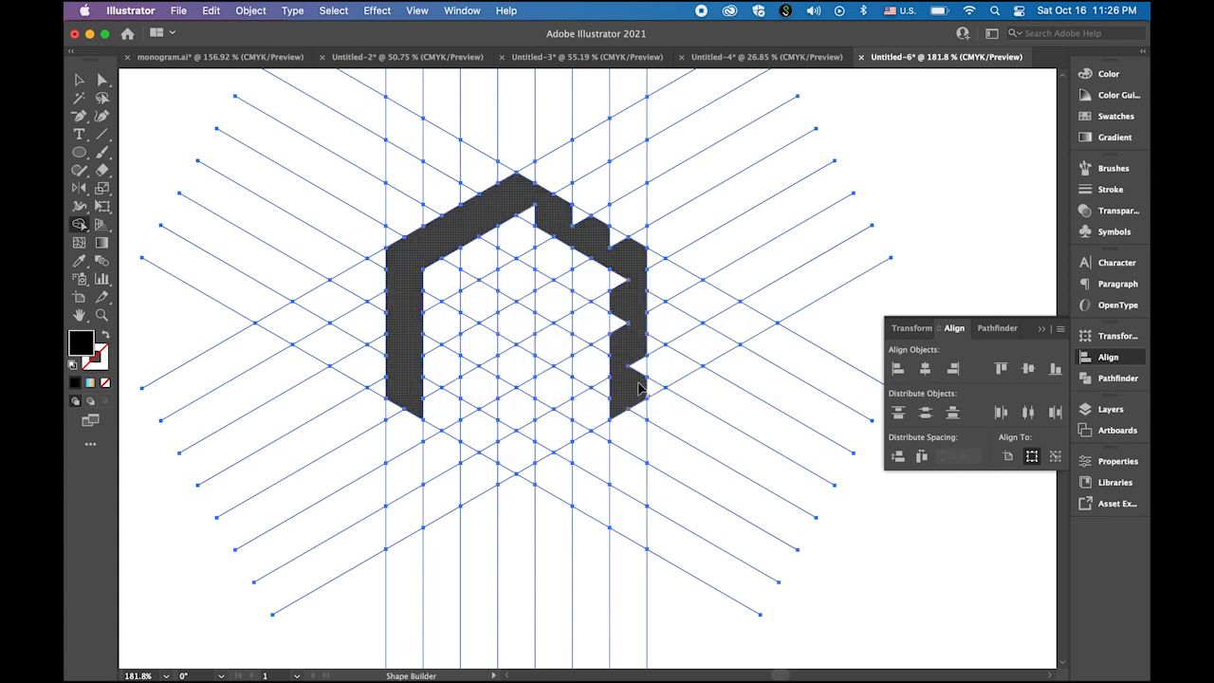
mouse_move(621, 293)
left_mouse_down()
mouse_move(623, 266)
mouse_move(588, 233)
mouse_move(531, 217)
left_mouse_up()
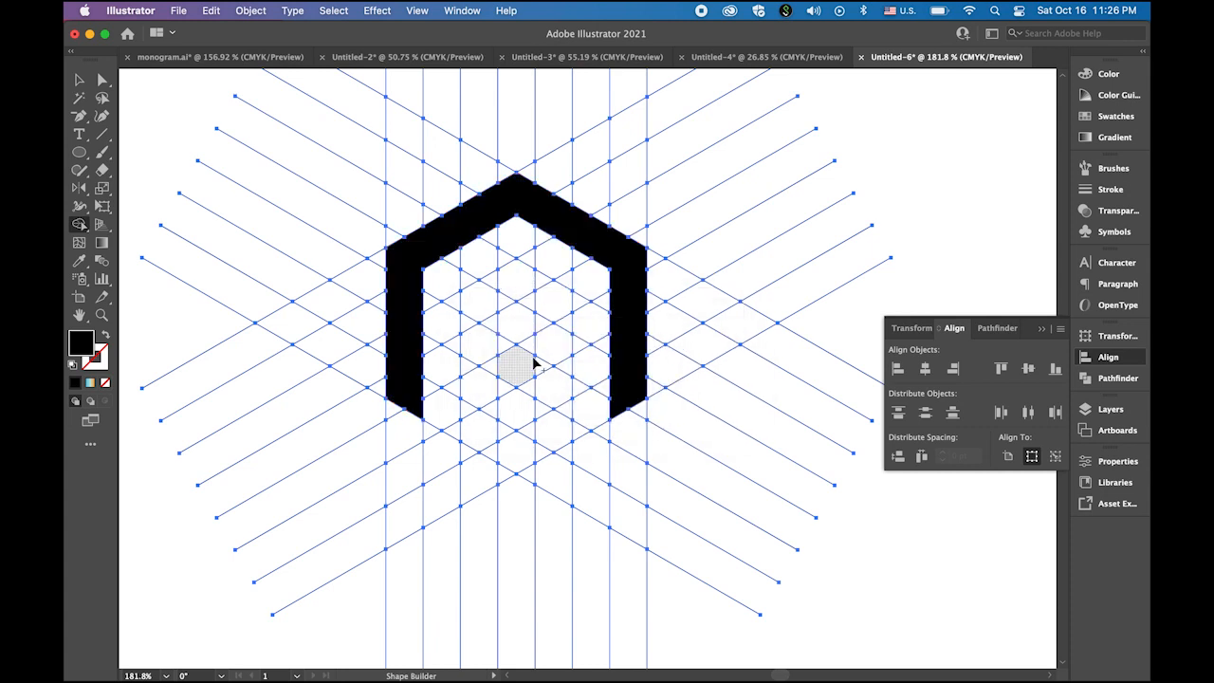
Merge the inner grid cells with Shape Builder into a smaller black peaked arch with two legs, nested inside the outer arch
mouse_move(516, 286)
left_mouse_down()
mouse_move(482, 303)
mouse_move(480, 433)
mouse_move(518, 438)
mouse_move(492, 353)
mouse_move(497, 319)
mouse_move(572, 317)
mouse_move(589, 350)
mouse_move(581, 434)
left_mouse_up()
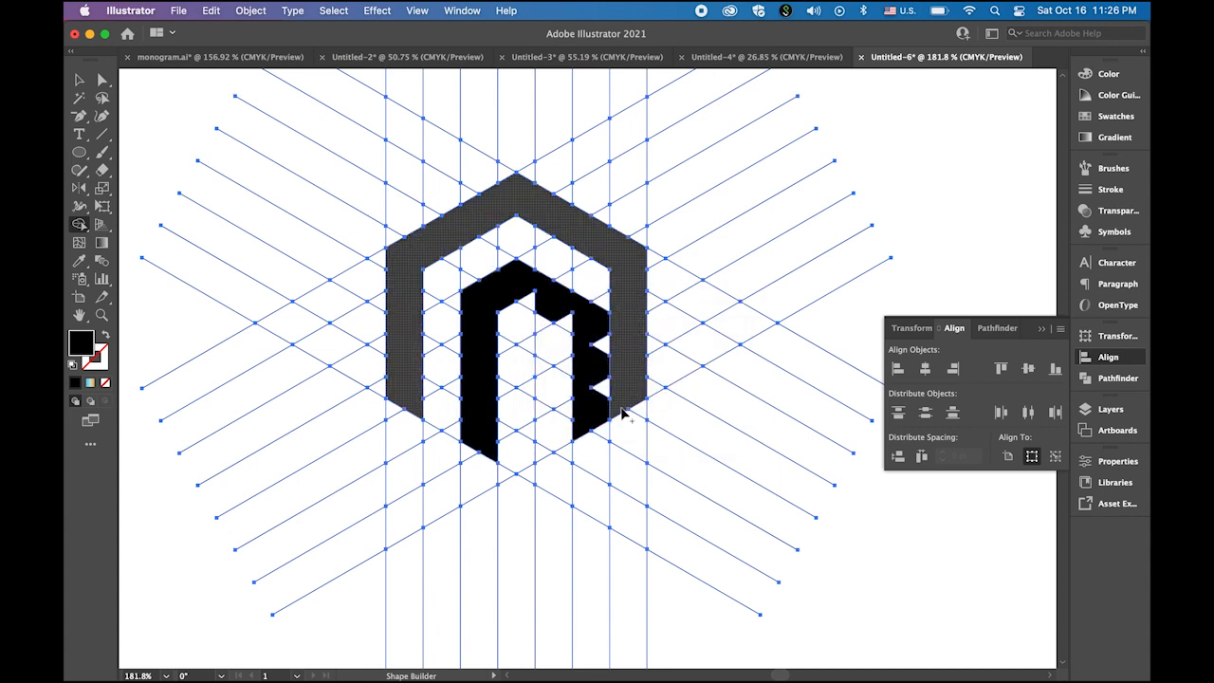
key("super+z")
mouse_move(509, 281)
left_mouse_down()
mouse_move(543, 301)
mouse_move(545, 453)
left_mouse_up()
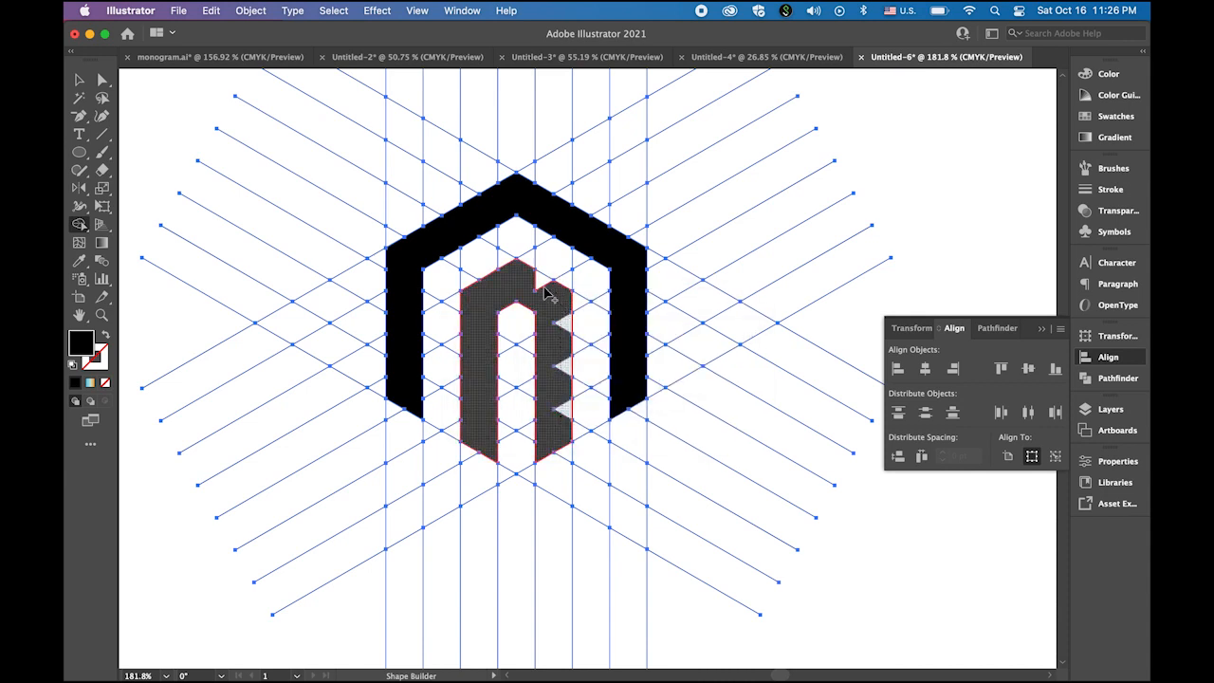
left_click_drag(545, 292, 537, 281)
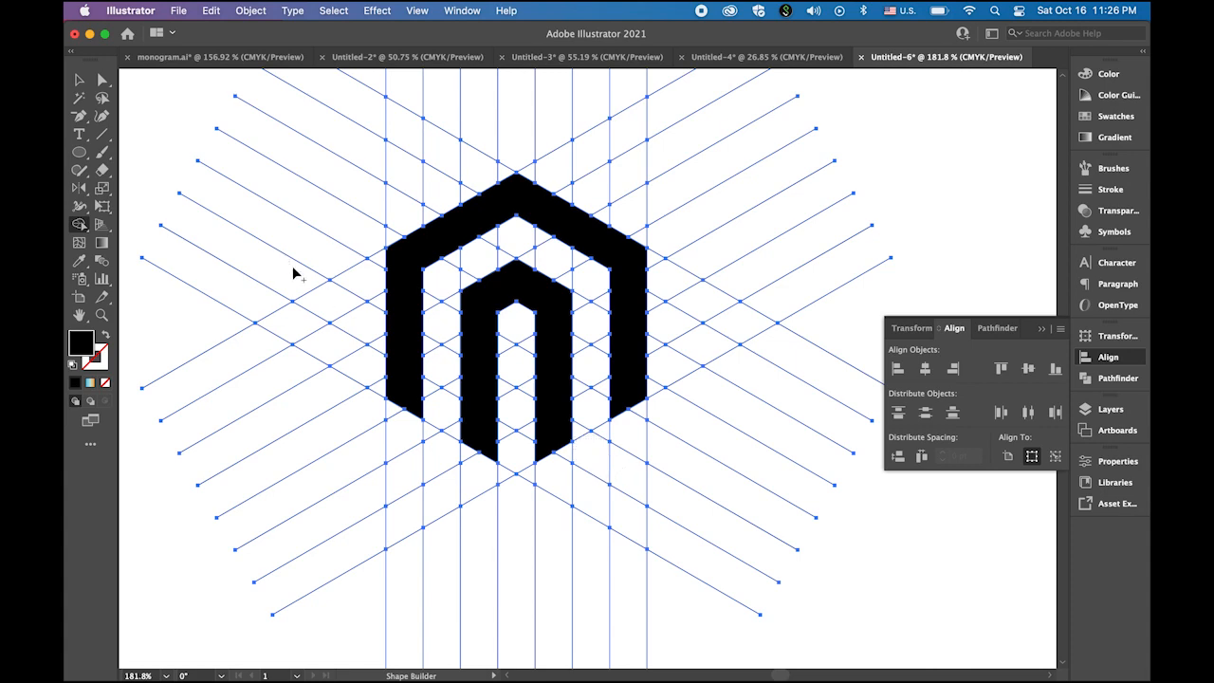
Ungroup the combined arches and line grid, then clear the selection
left_click(80, 80)
left_click(163, 119)
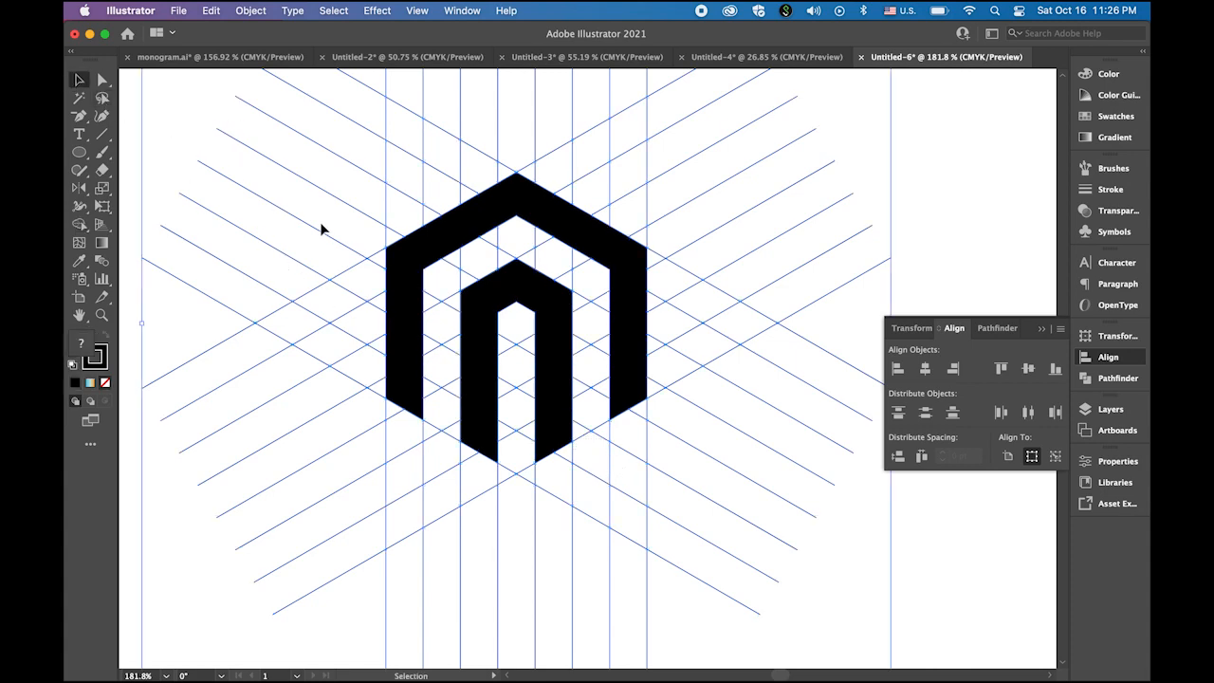
key("super+space")
left_click_drag(494, 311, 406, 271)
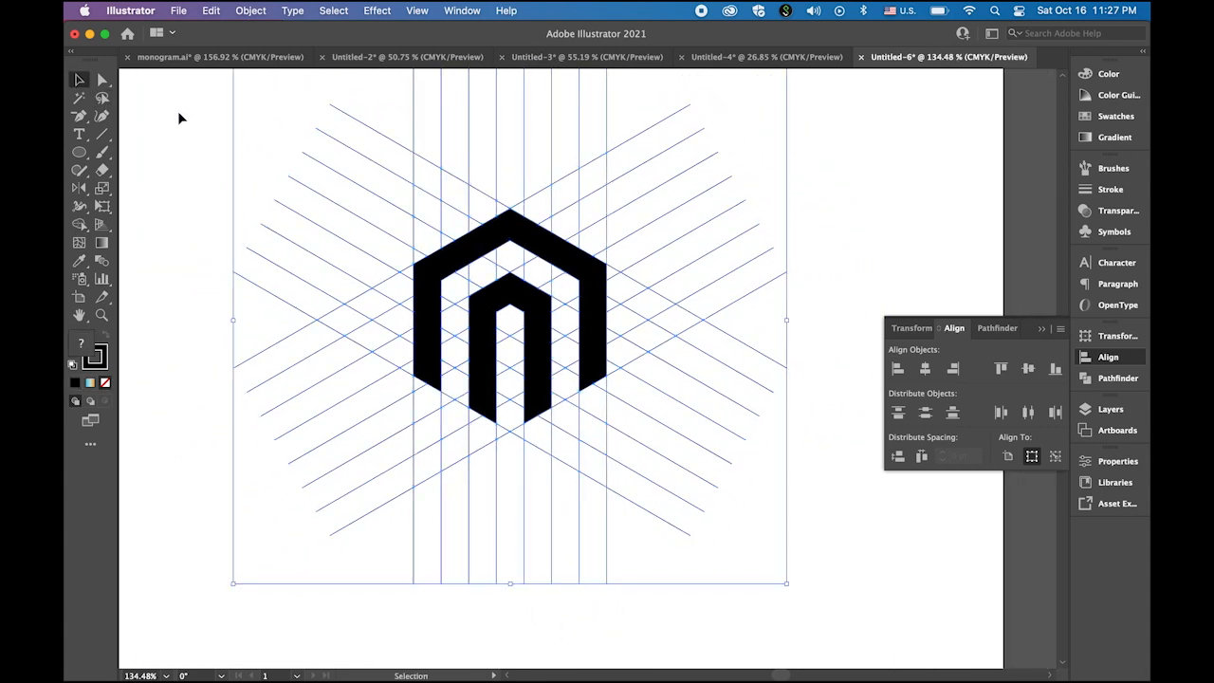
left_click(251, 11)
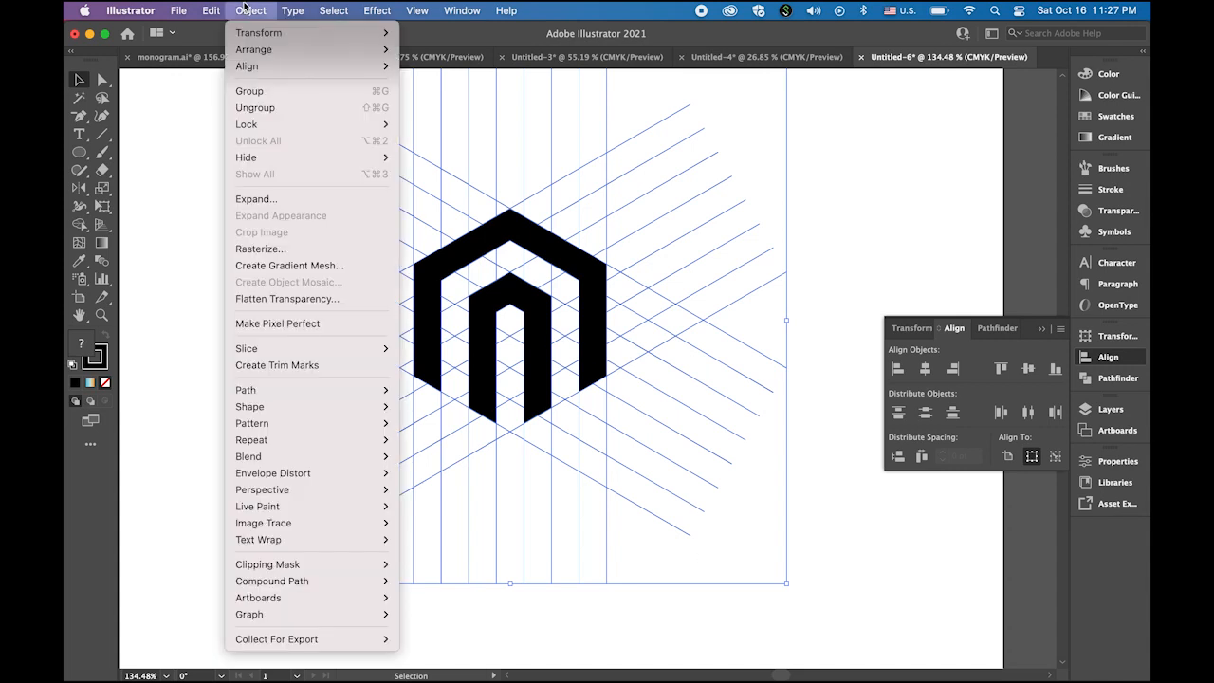
left_click(297, 111)
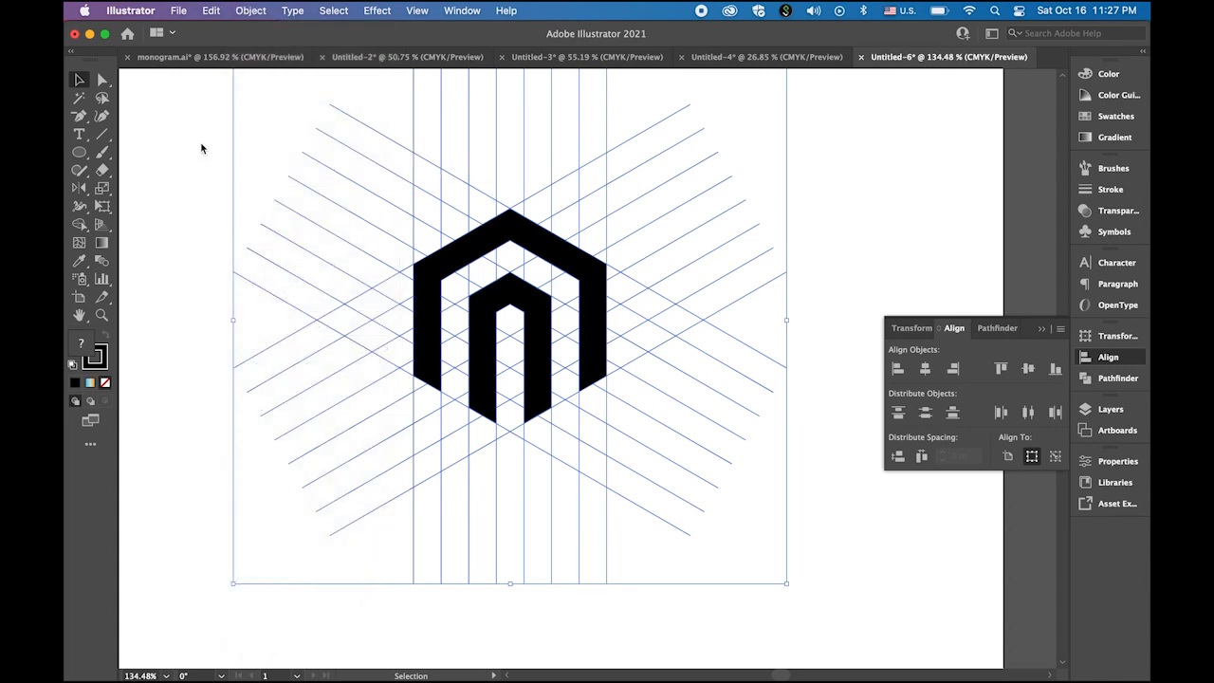
left_click(298, 328)
Select both black arches and move them together out of the grid to its upper right
left_click(458, 336)
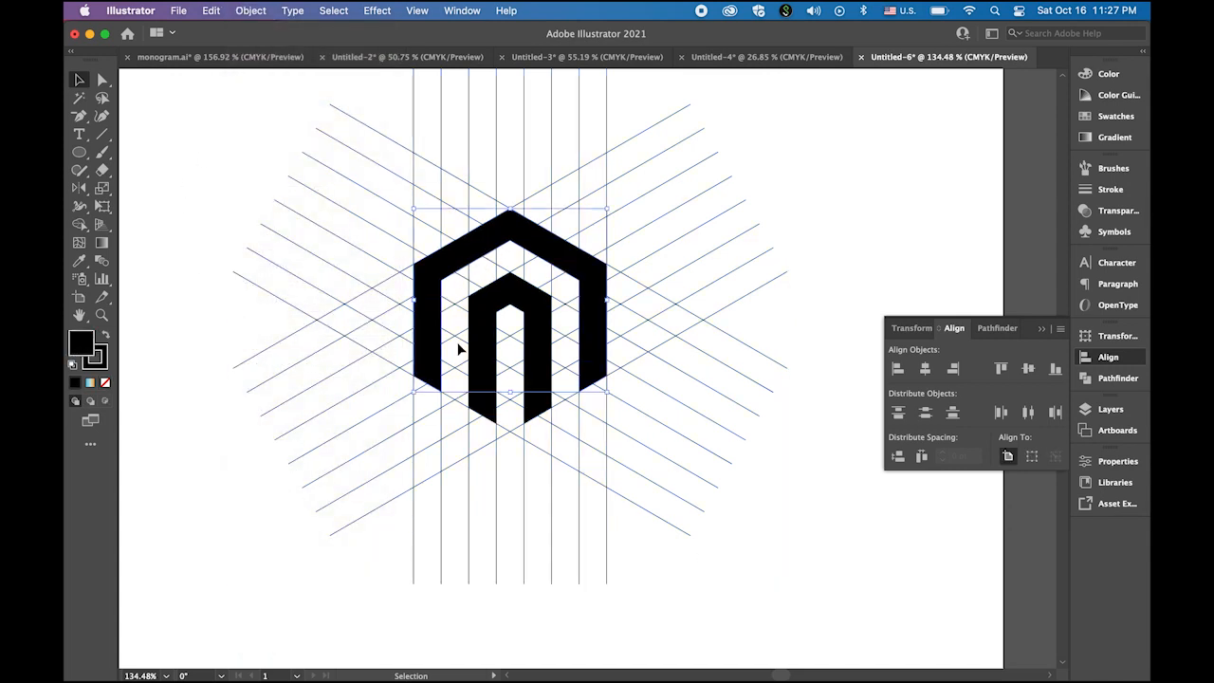
left_click(528, 309, "shift")
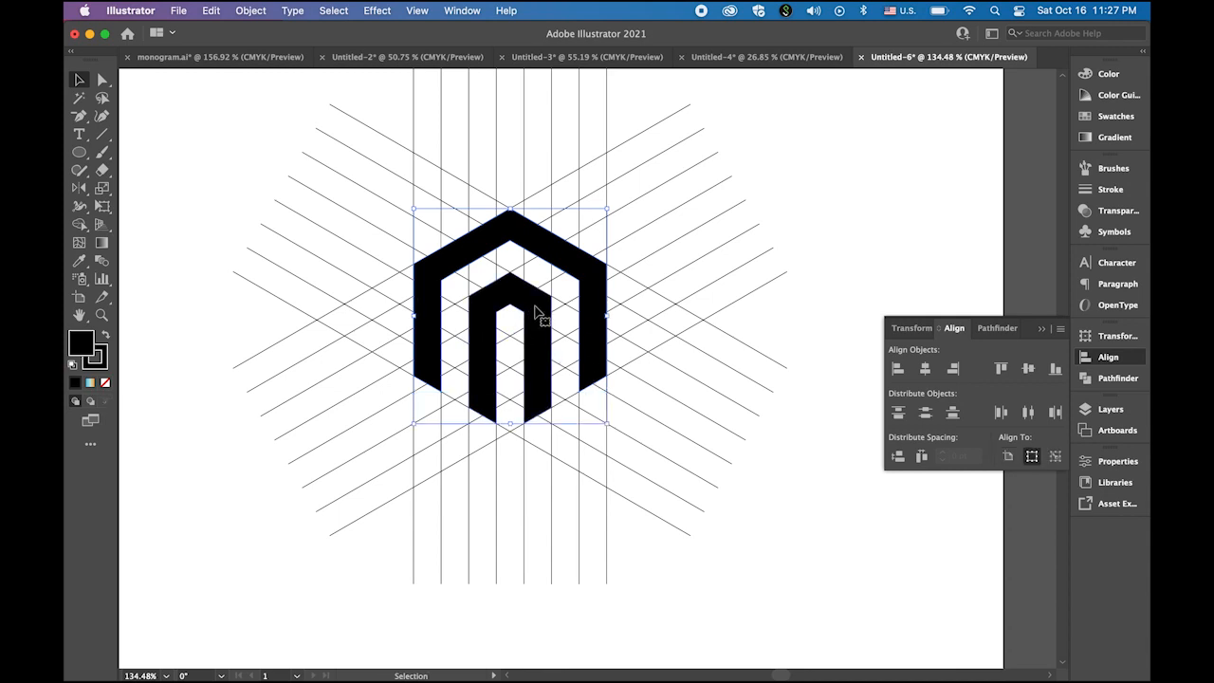
left_click_drag(536, 311, 921, 184)
scroll(735, 406, "down", 3)
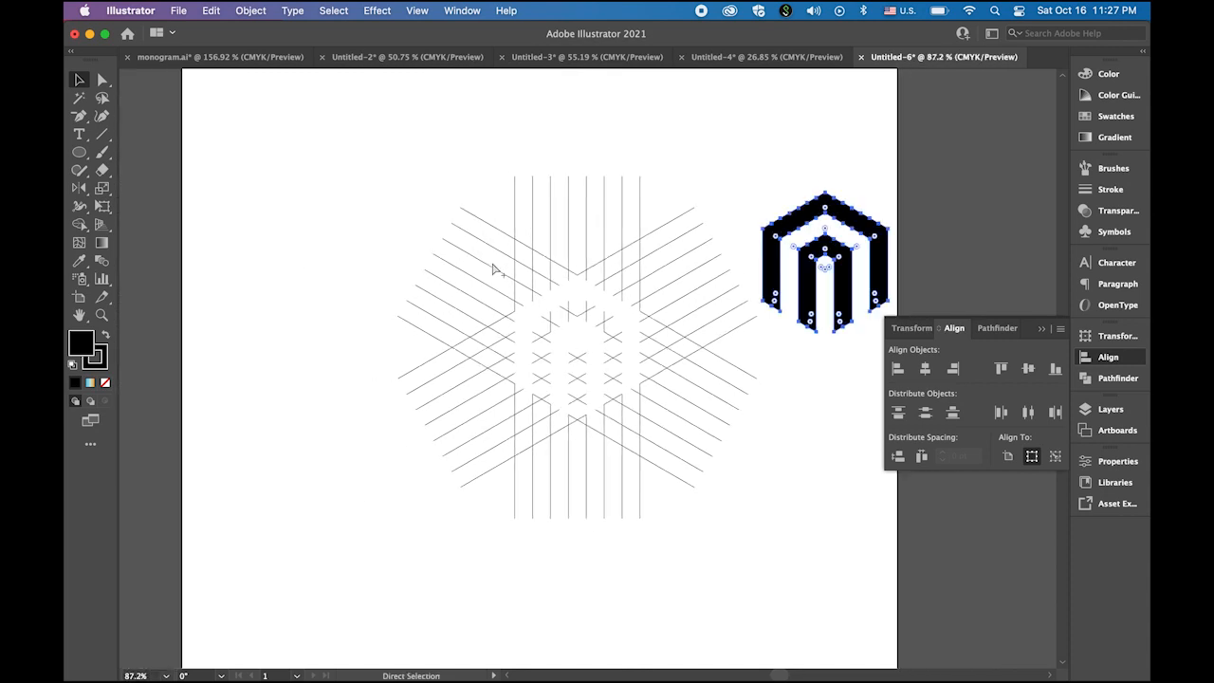
Delete the leftover grid lines and move the two arches back to the middle of the artboard
left_click_drag(696, 520, 706, 533)
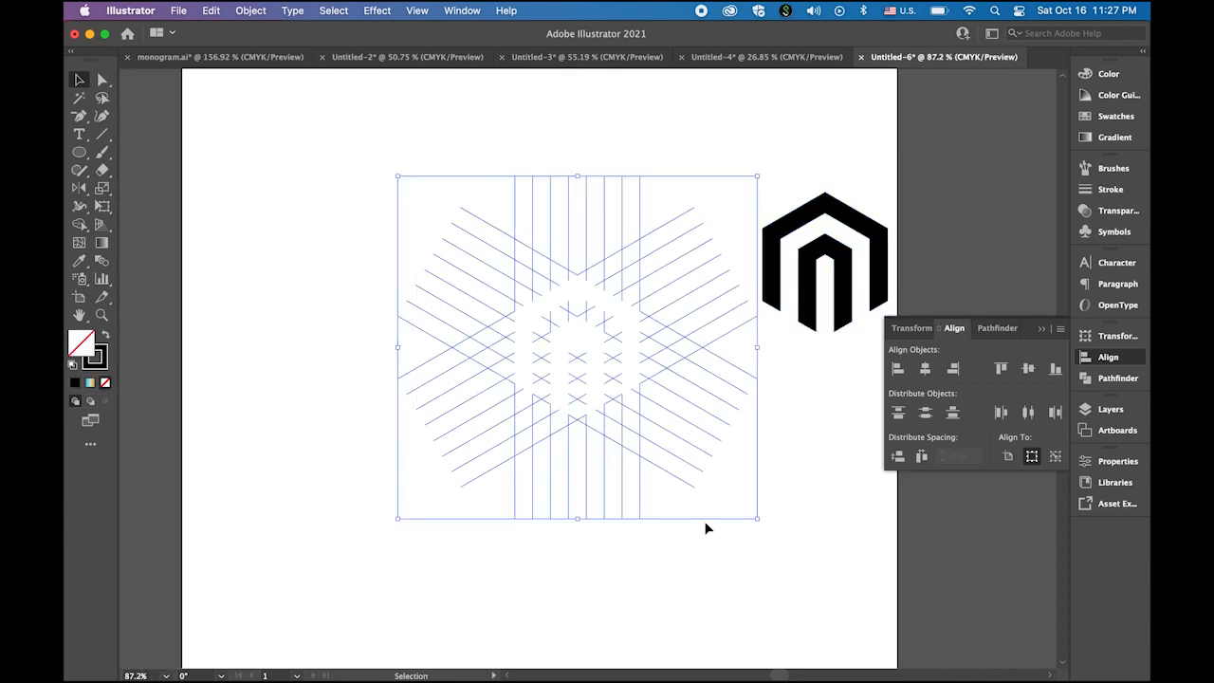
key("Delete")
left_click_drag(861, 295, 555, 339)
left_click_drag(495, 307, 659, 408)
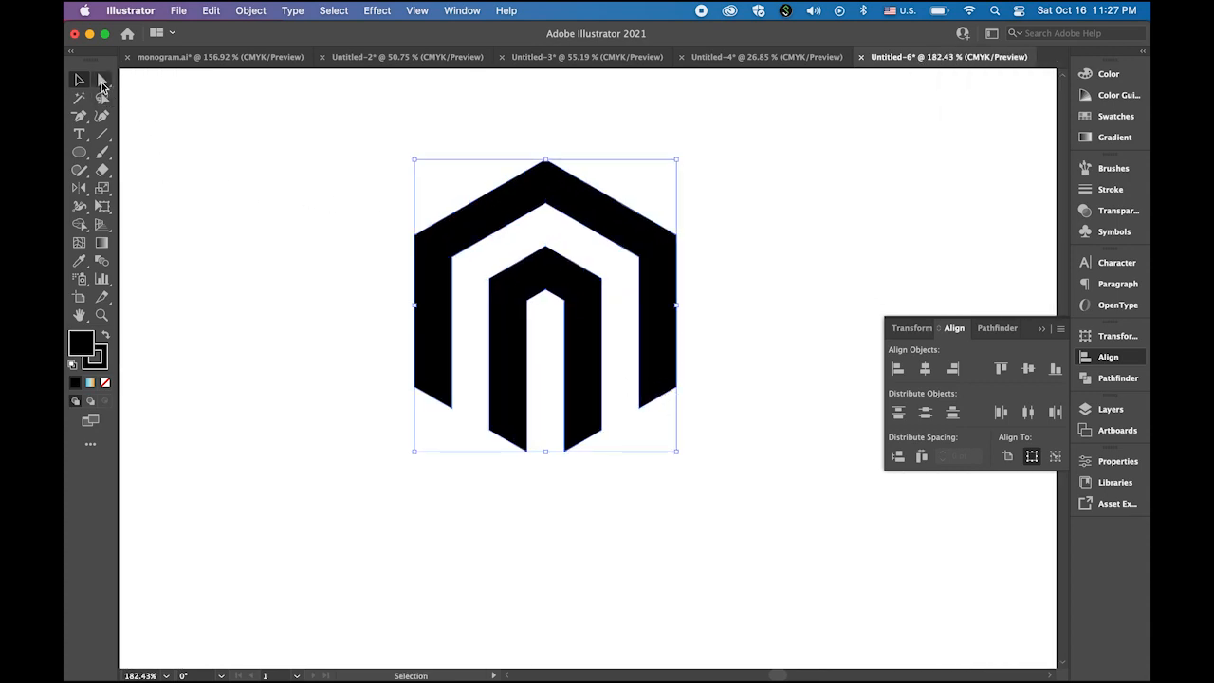
left_click(177, 143)
Delete the redundant anchor points along the left half of the outer arch, keeping only its corner points
left_click(102, 82)
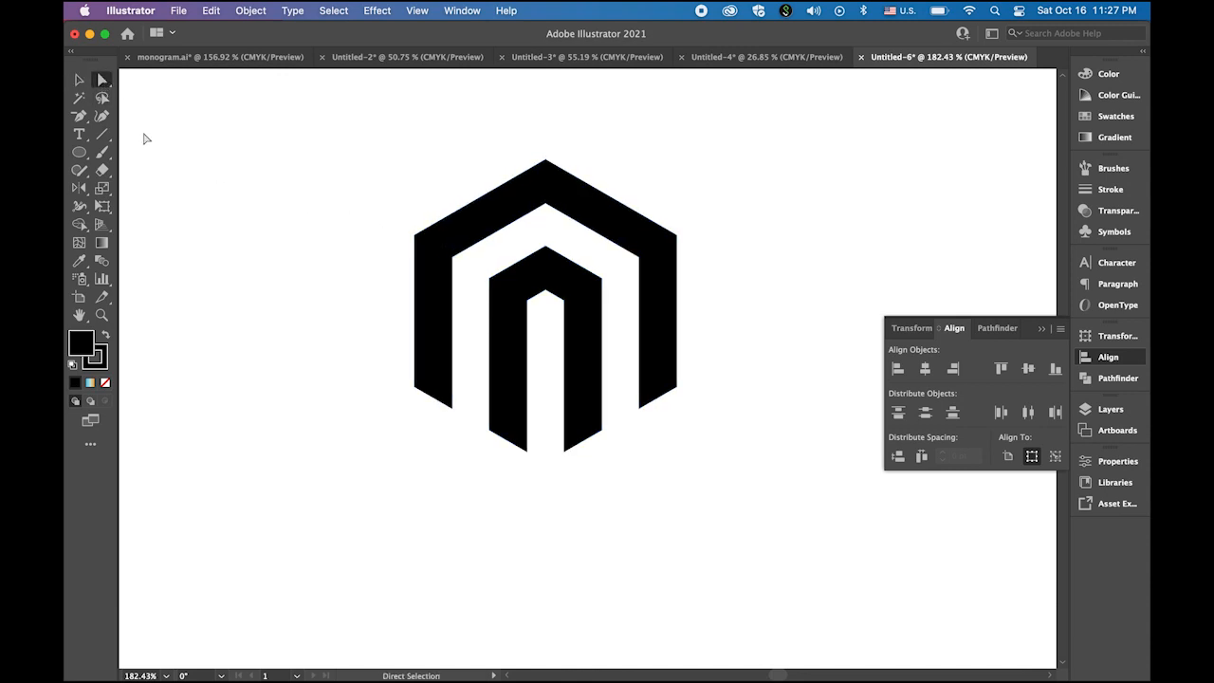
left_click(491, 210)
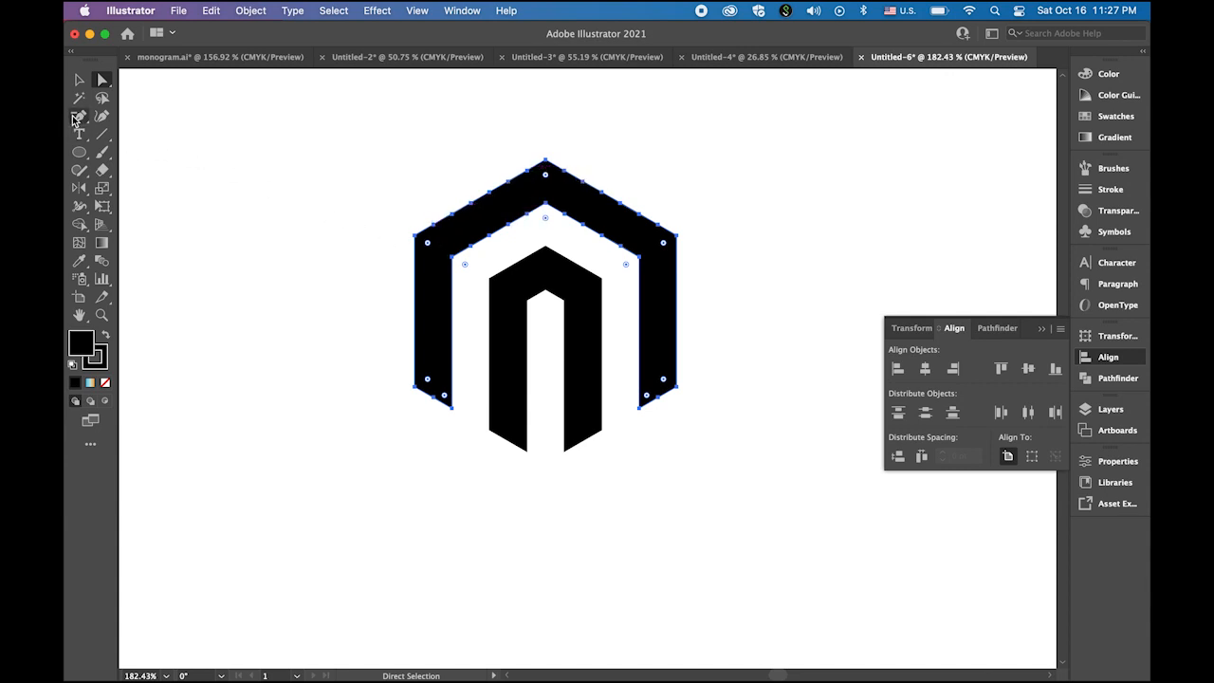
left_click(77, 120)
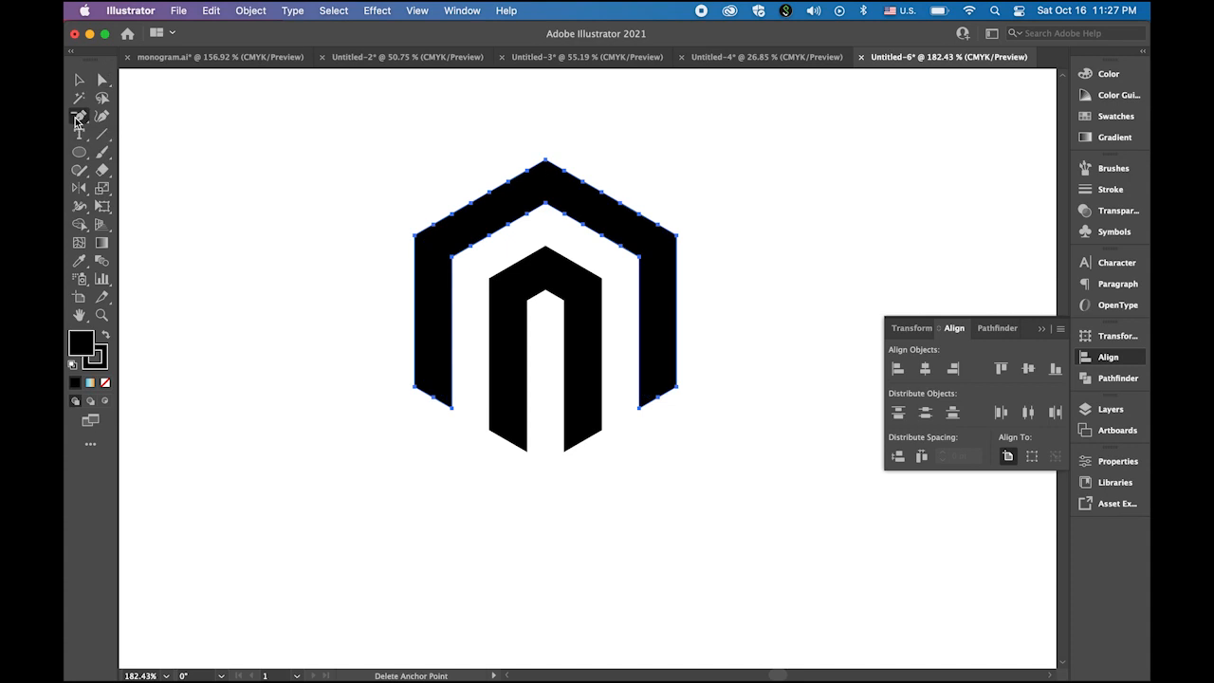
left_click(432, 225)
left_click(452, 215)
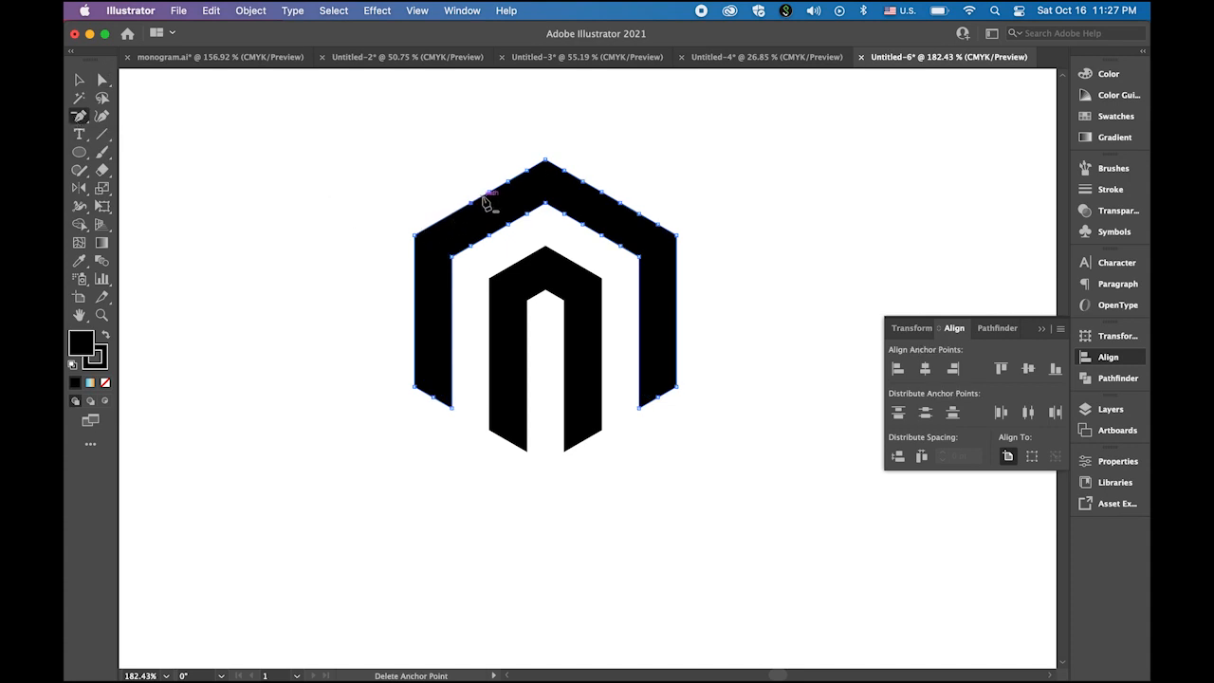
left_click(528, 172)
left_click(528, 213)
left_click(509, 225)
left_click(489, 236)
left_click(471, 246)
left_click(471, 203)
left_click(433, 396)
Delete the redundant anchor points along the right half of the outer arch, keeping only its corner points
left_click(565, 170)
left_click(582, 180)
left_click(601, 191)
left_click(621, 203)
left_click(639, 215)
left_click(657, 225)
left_click(623, 246)
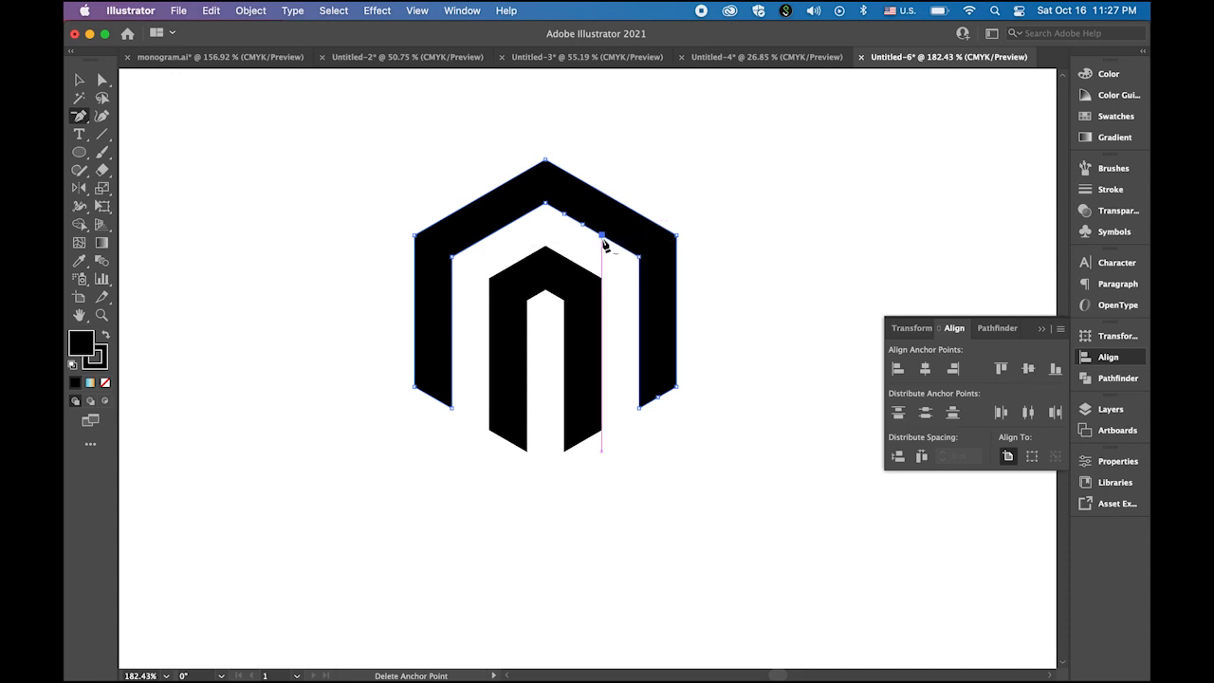
left_click(601, 236)
left_click(583, 225)
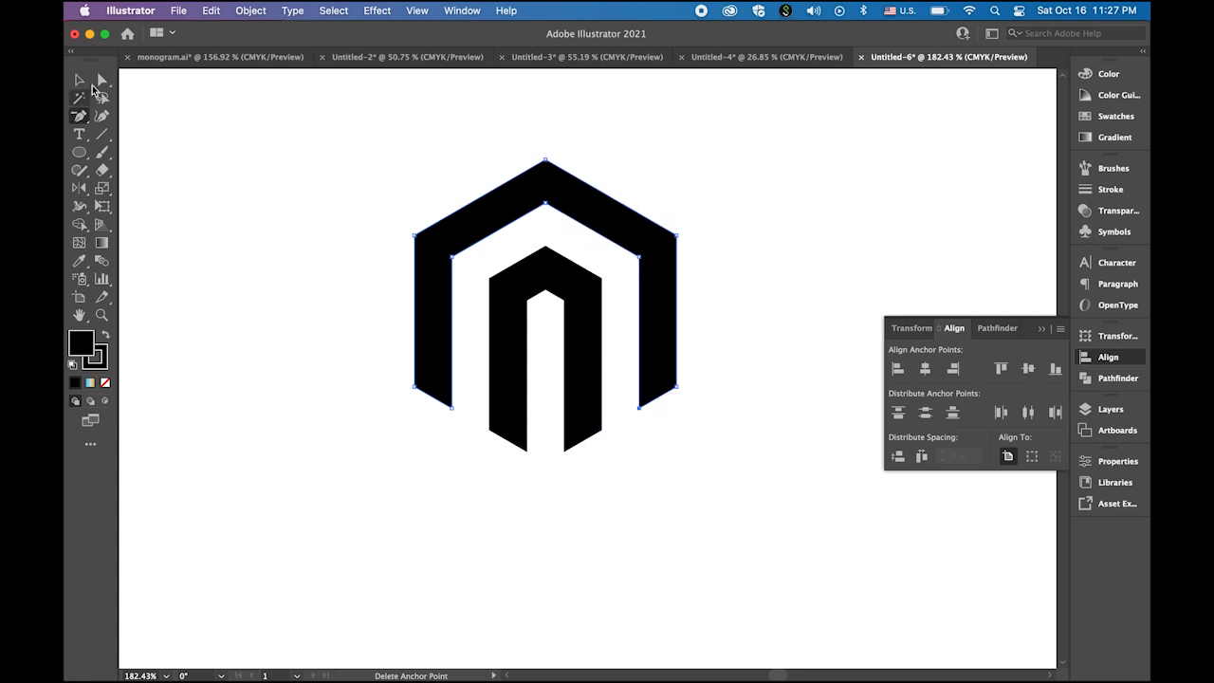
Delete the redundant anchor points on the inner arch's roof edges and slanted leg ends, then deselect it
key("a")
left_click(591, 355)
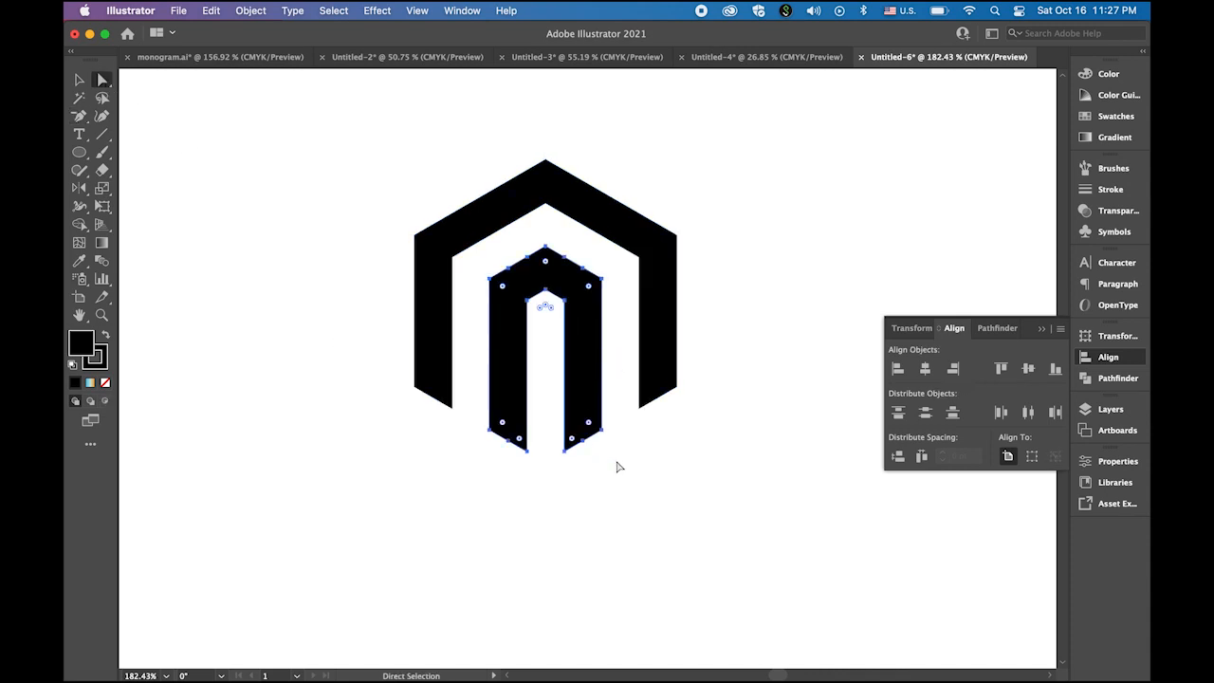
key("minus")
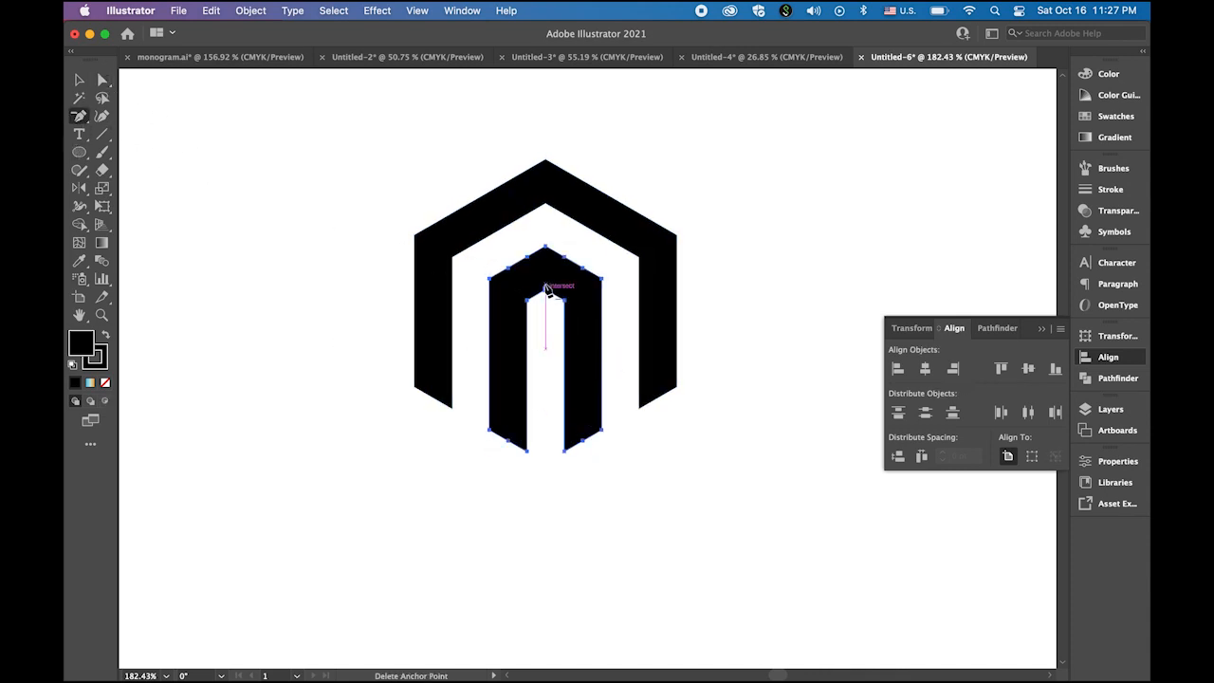
left_click(528, 257)
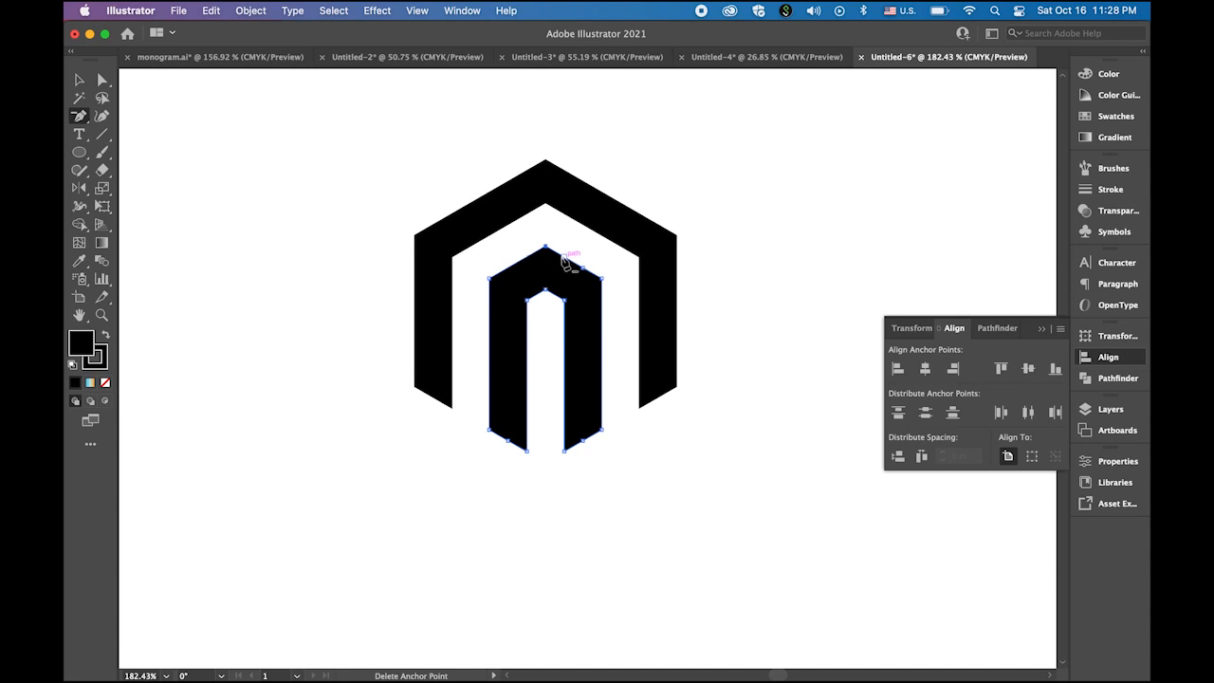
left_click(565, 257)
left_click(583, 269)
left_click(582, 440)
left_click(508, 441)
left_click(103, 80)
left_click(240, 156)
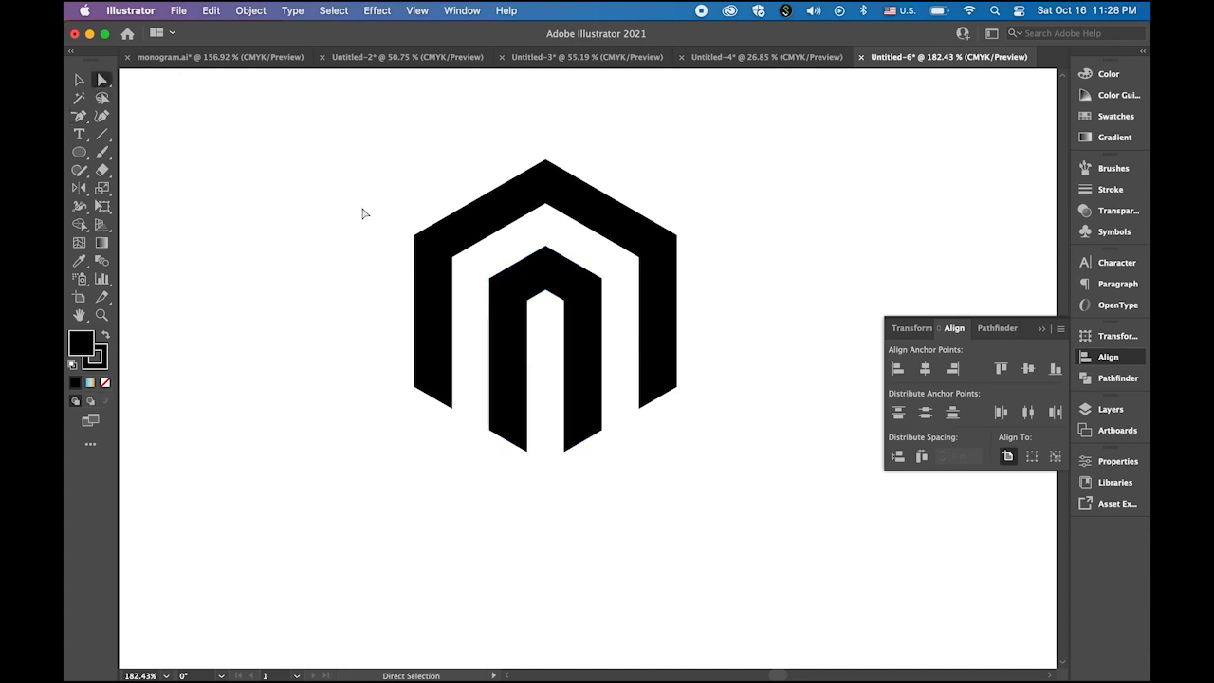
Round the two shoulder corners of the inner arch's opening to their maximum with the live corner widgets
left_click(432, 243)
left_click(563, 301)
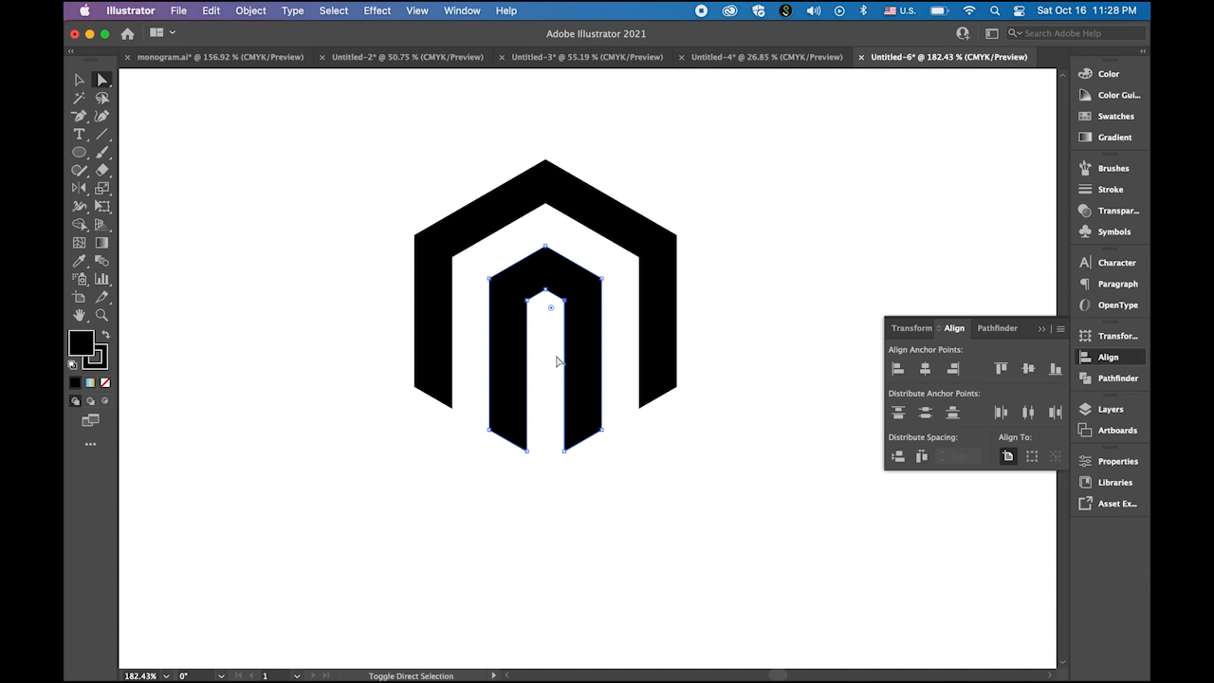
left_click(530, 304, "shift")
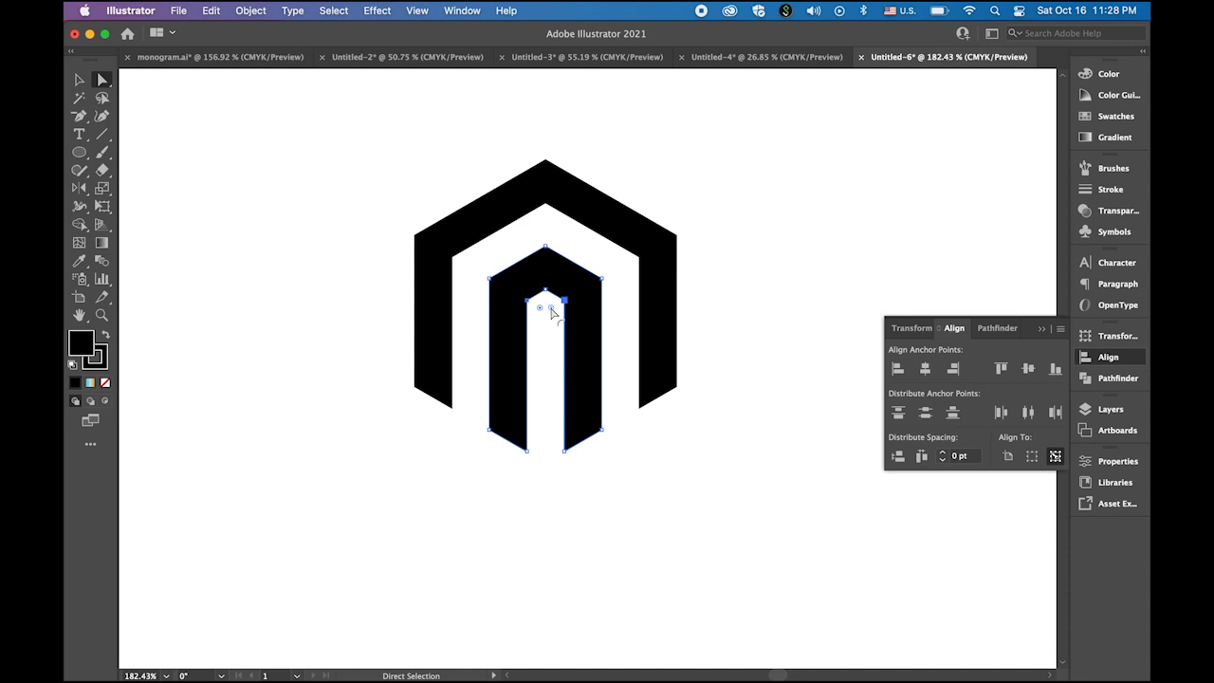
left_click_drag(552, 310, 545, 355)
left_click(654, 393, "shift")
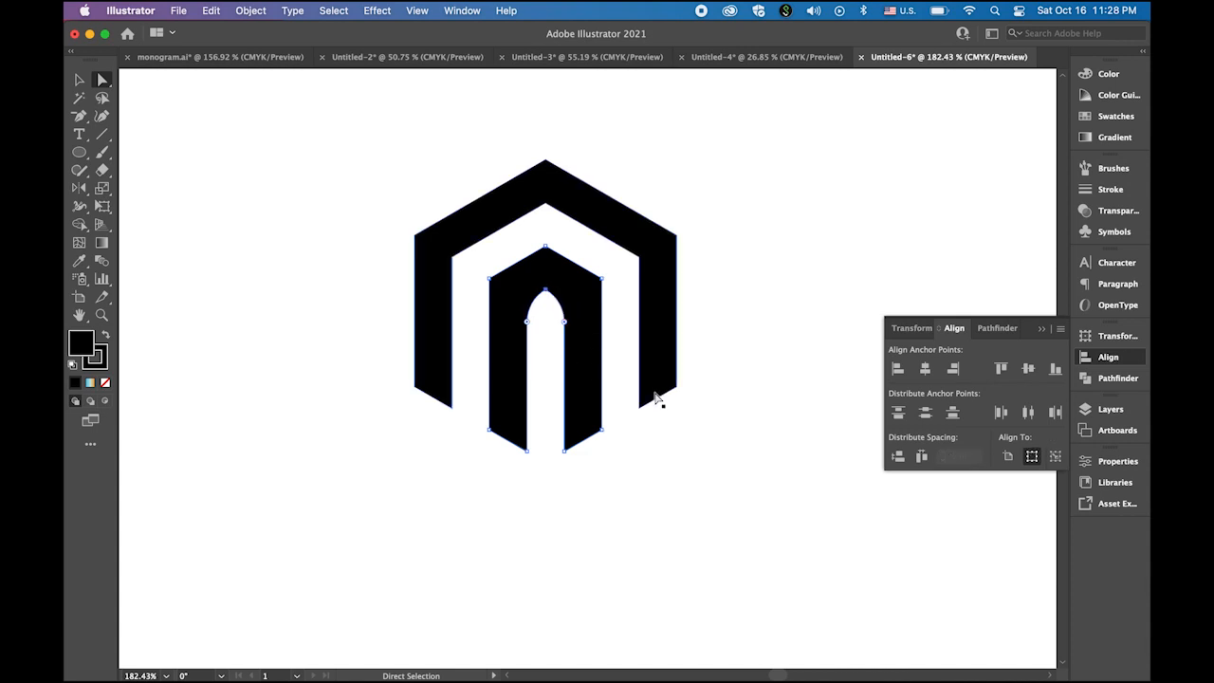
left_click(654, 393, "shift")
Round the two outer shoulder corners of the inner arch with the live corner widgets
left_click(601, 278)
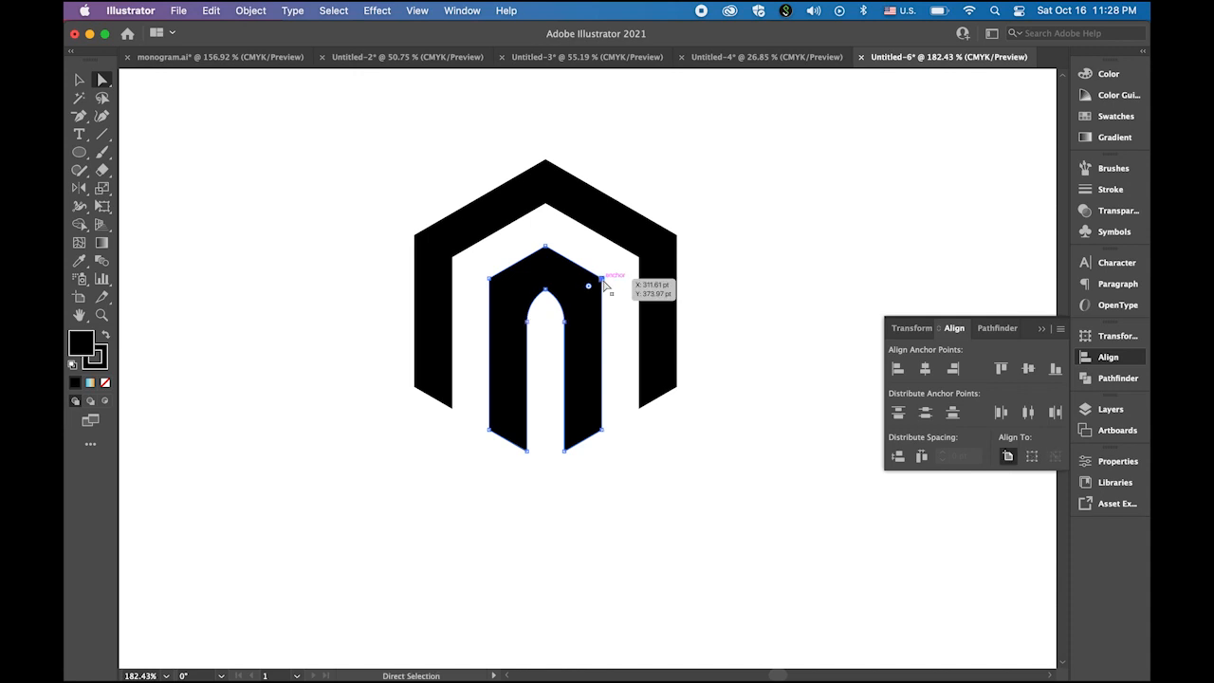
left_click(490, 279, "shift")
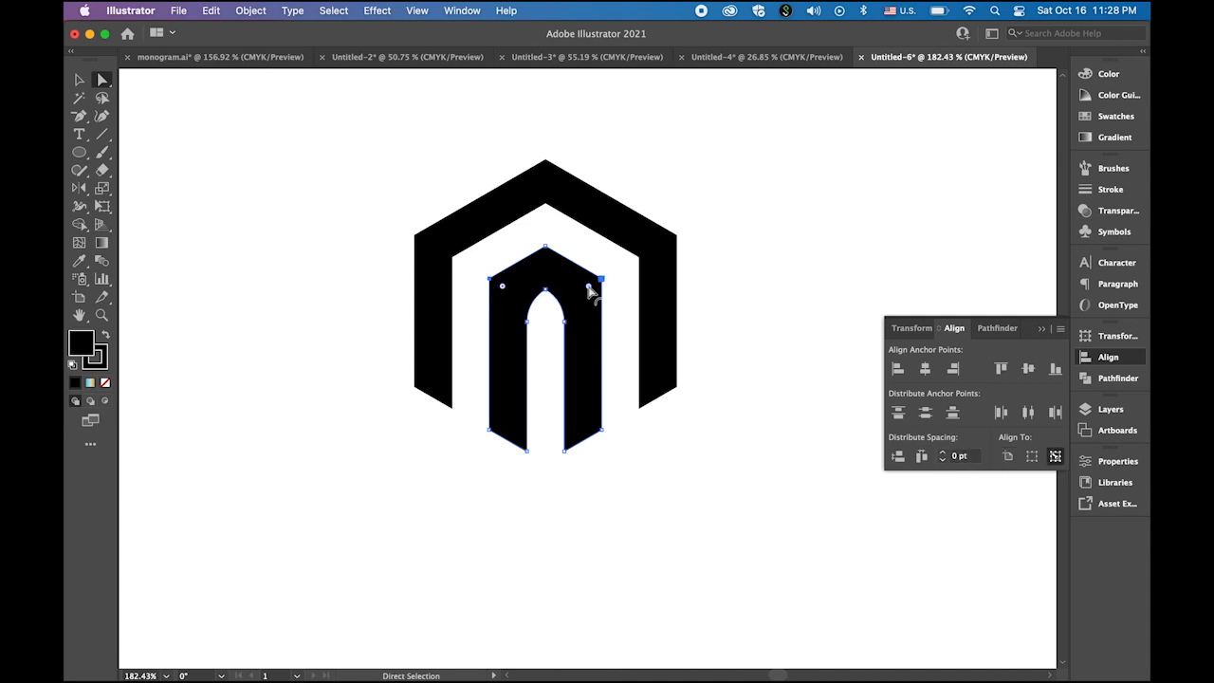
left_click_drag(589, 287, 555, 350)
Round the two inner shoulder corners of the outer arch into wide curves with the live corner widgets
left_click(640, 266)
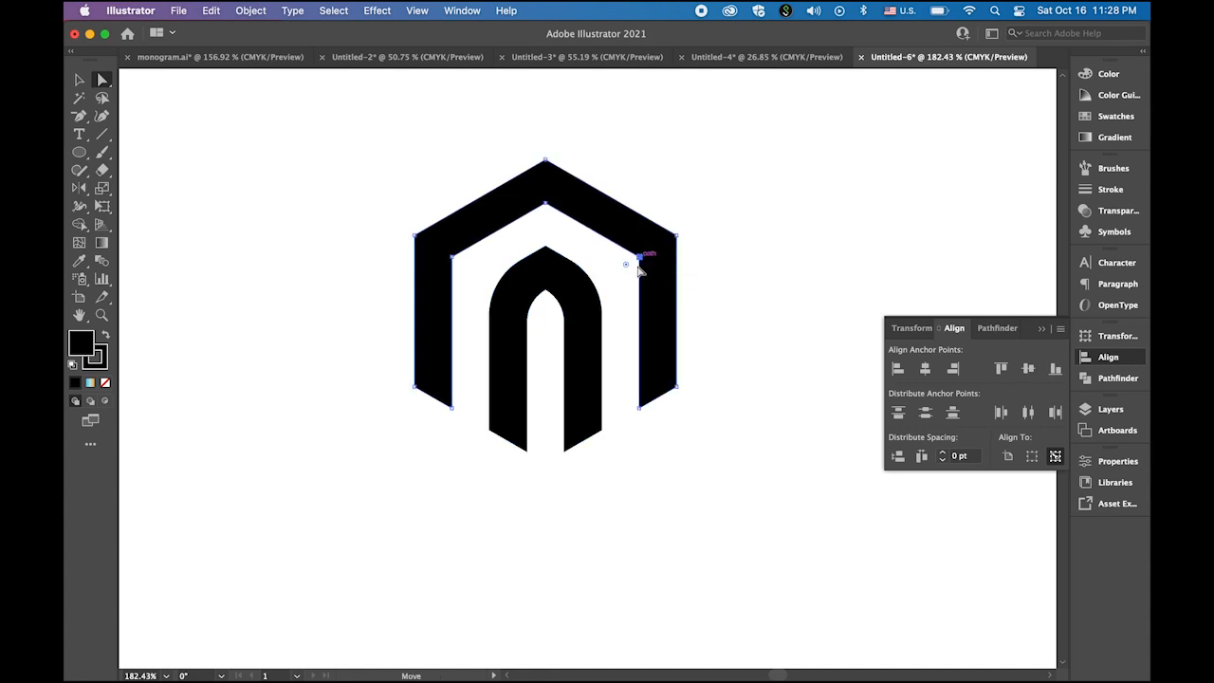
left_click(453, 257)
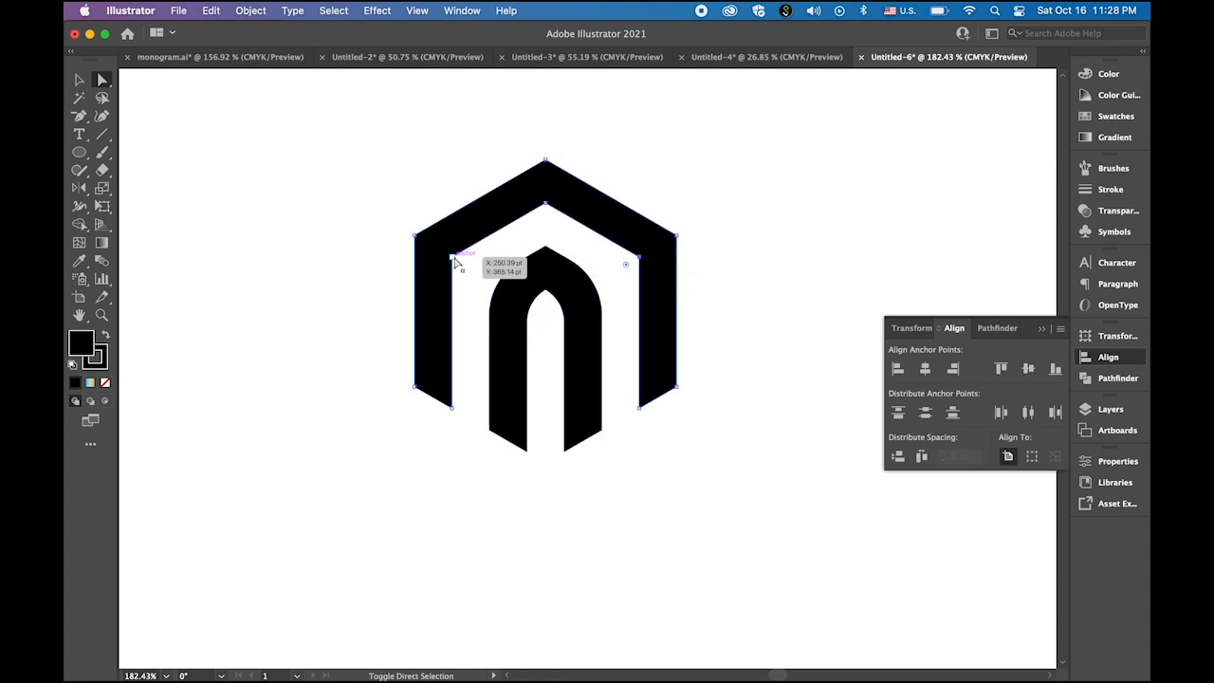
left_click(637, 259, "shift")
left_click_drag(626, 270, 567, 350)
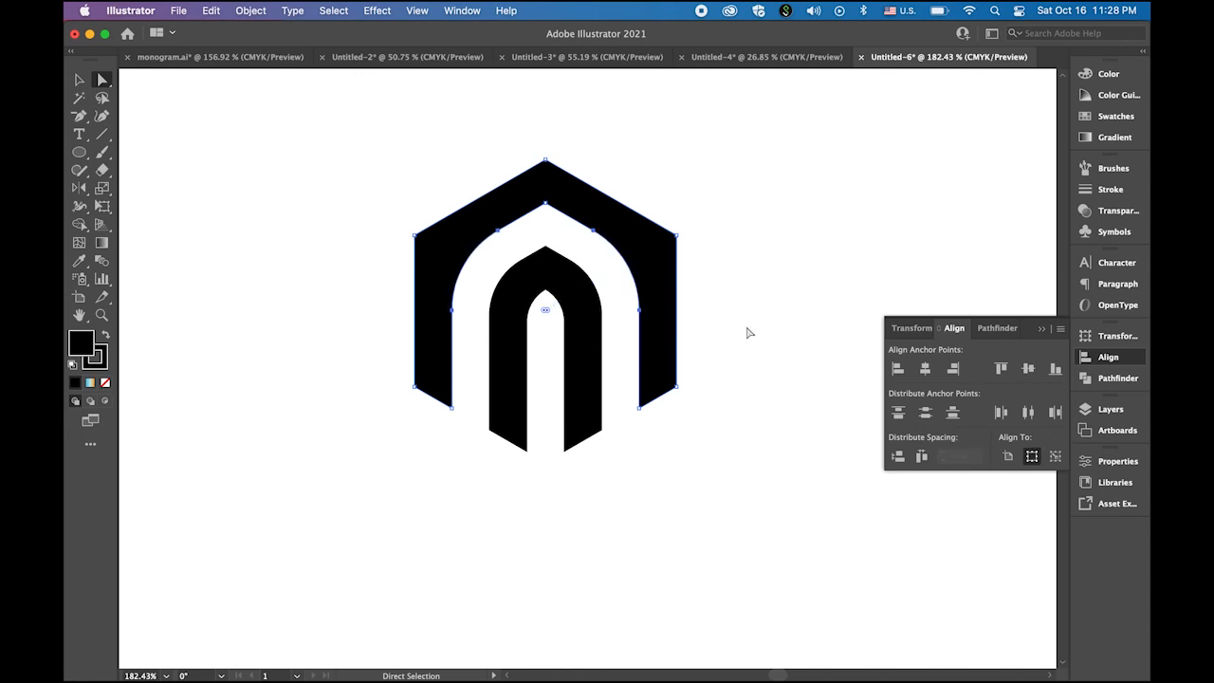
Round the two outer shoulder corners of the outer arch to follow its inner curve, and deselect the artwork
left_click(678, 236)
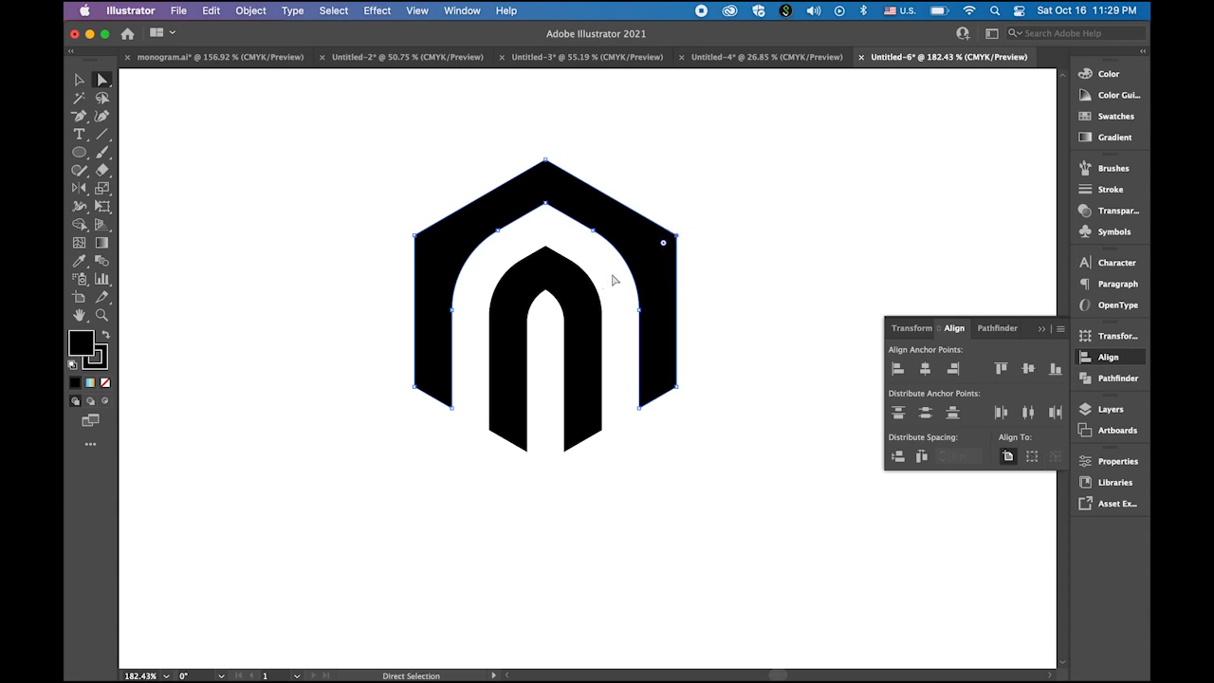
left_click(415, 235, "shift")
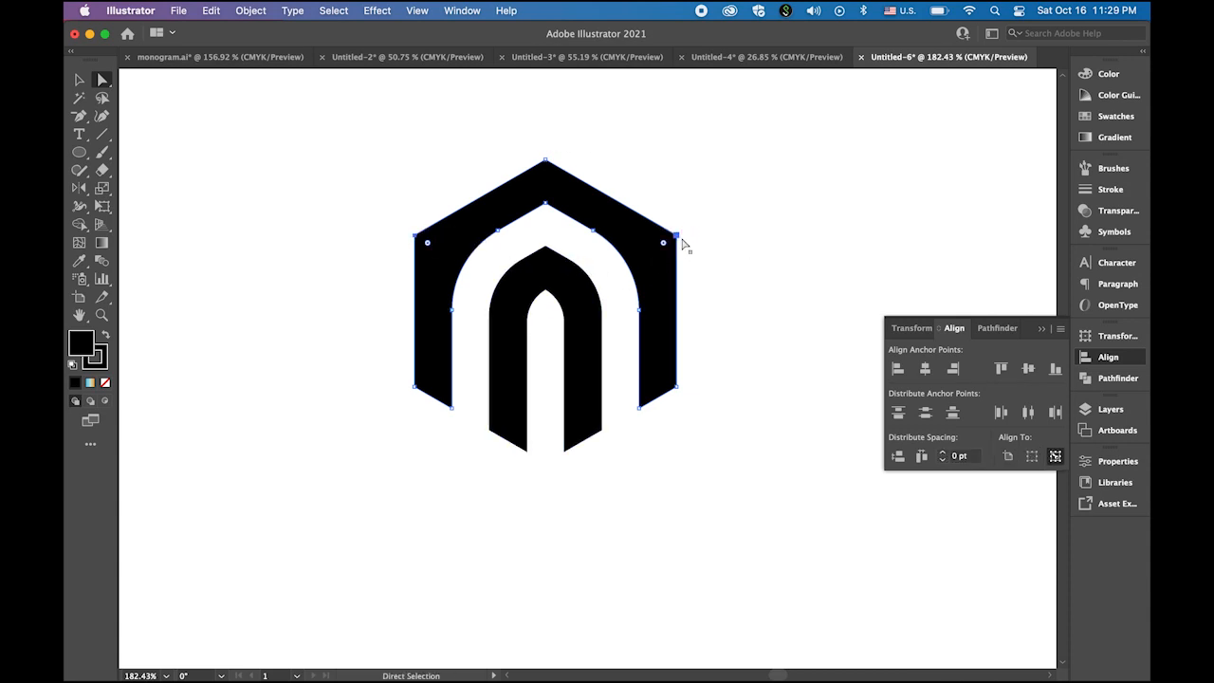
left_click(676, 235)
left_click_drag(662, 246, 581, 342)
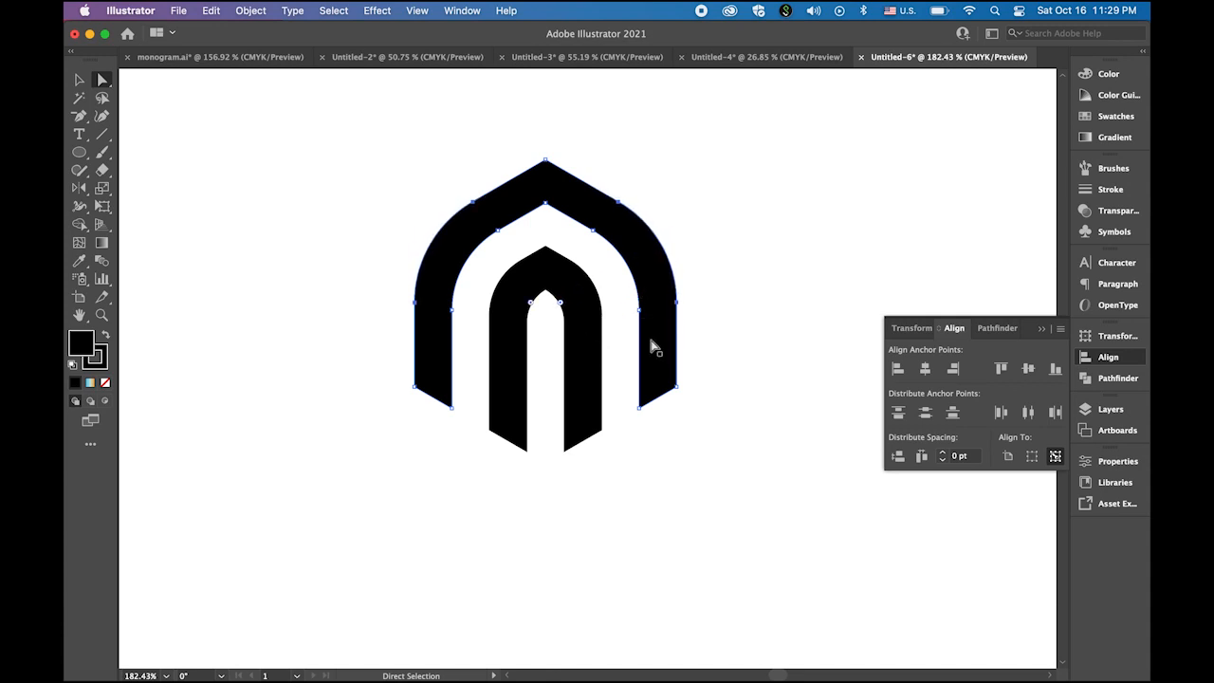
left_click(764, 387)
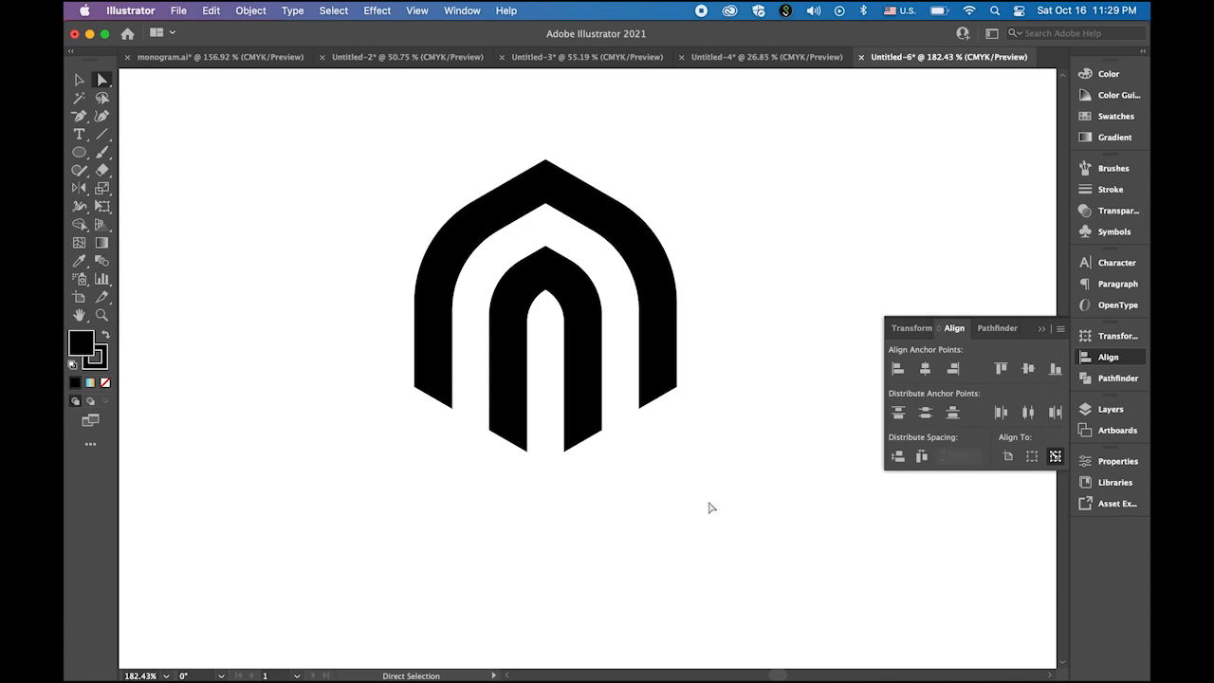
left_click_drag(709, 496, 702, 442)
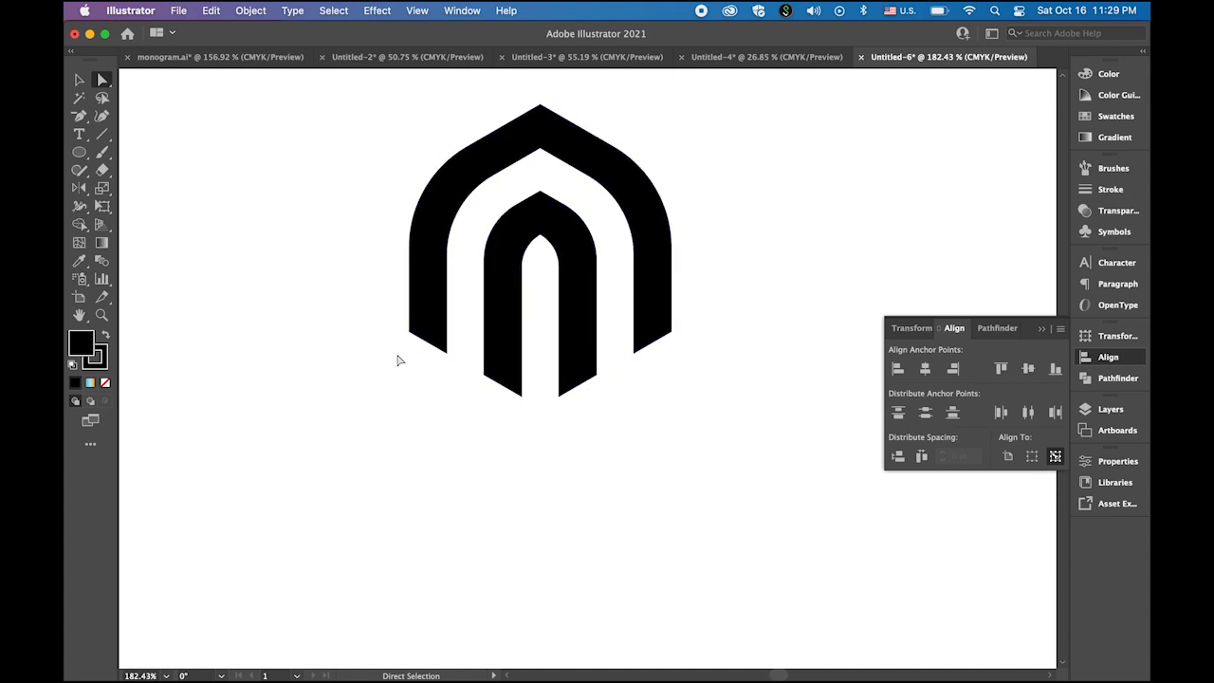
Lengthen all four legs of both arches straight downward by moving their end anchor points together, and deselect the artwork
left_click_drag(378, 313, 598, 502)
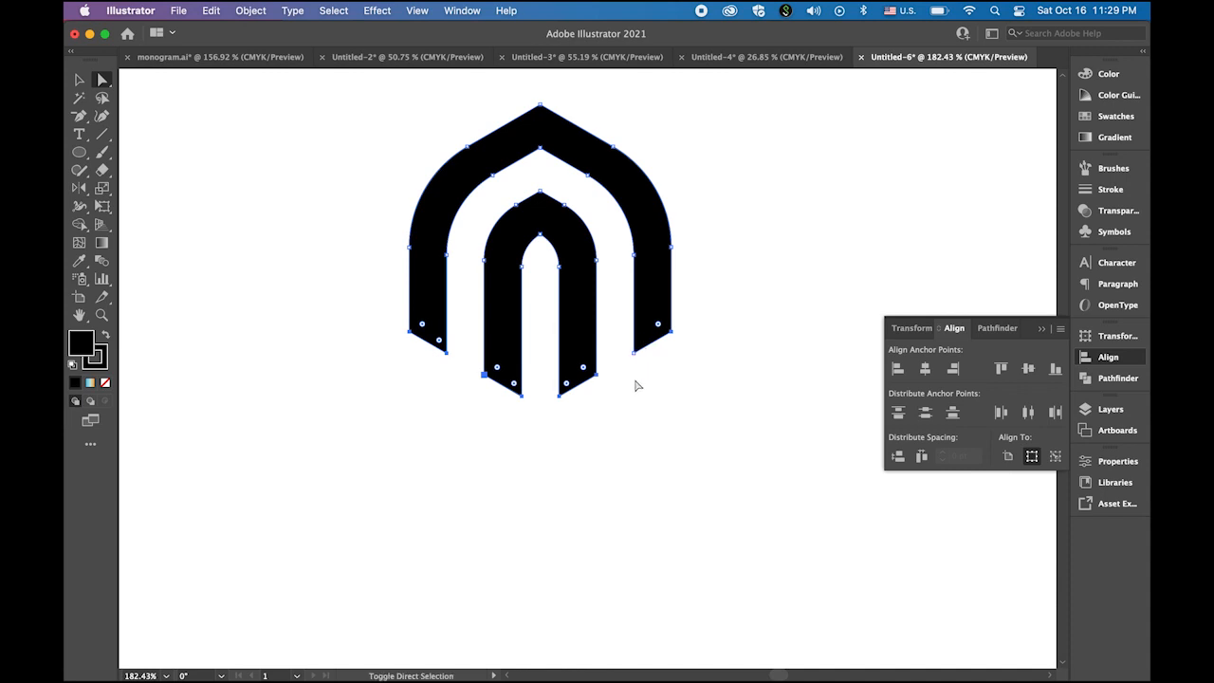
left_click(717, 337)
left_click_drag(715, 333, 380, 460)
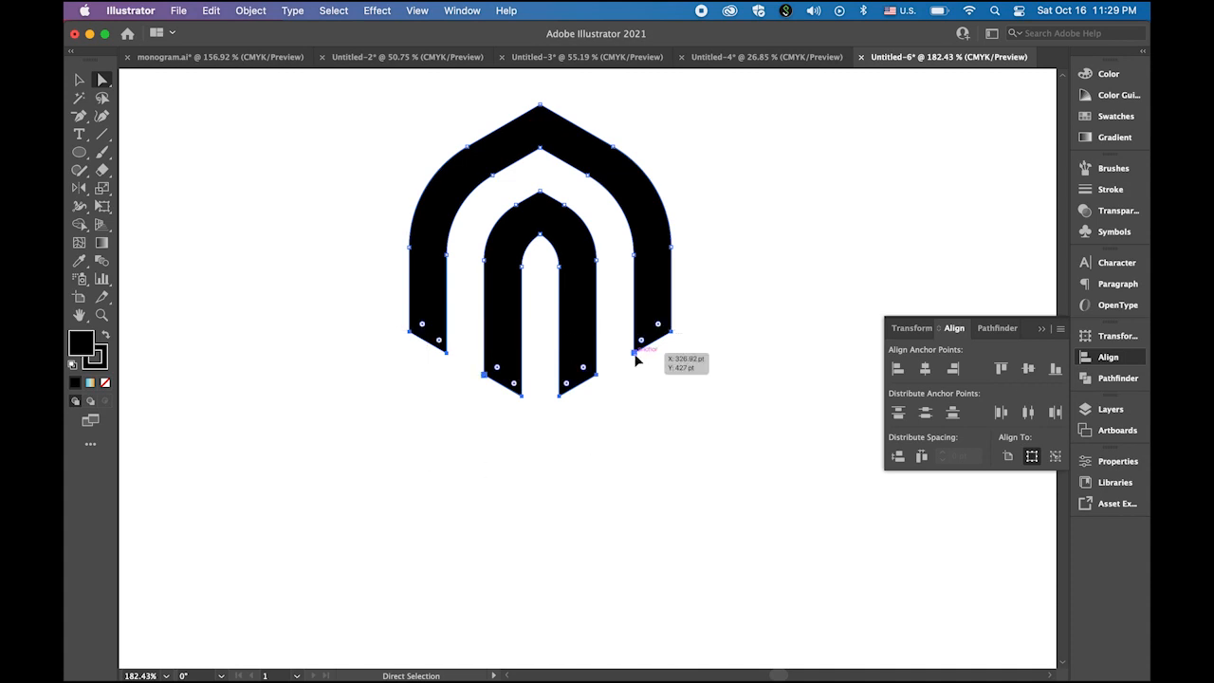
left_click_drag(636, 356, 632, 486)
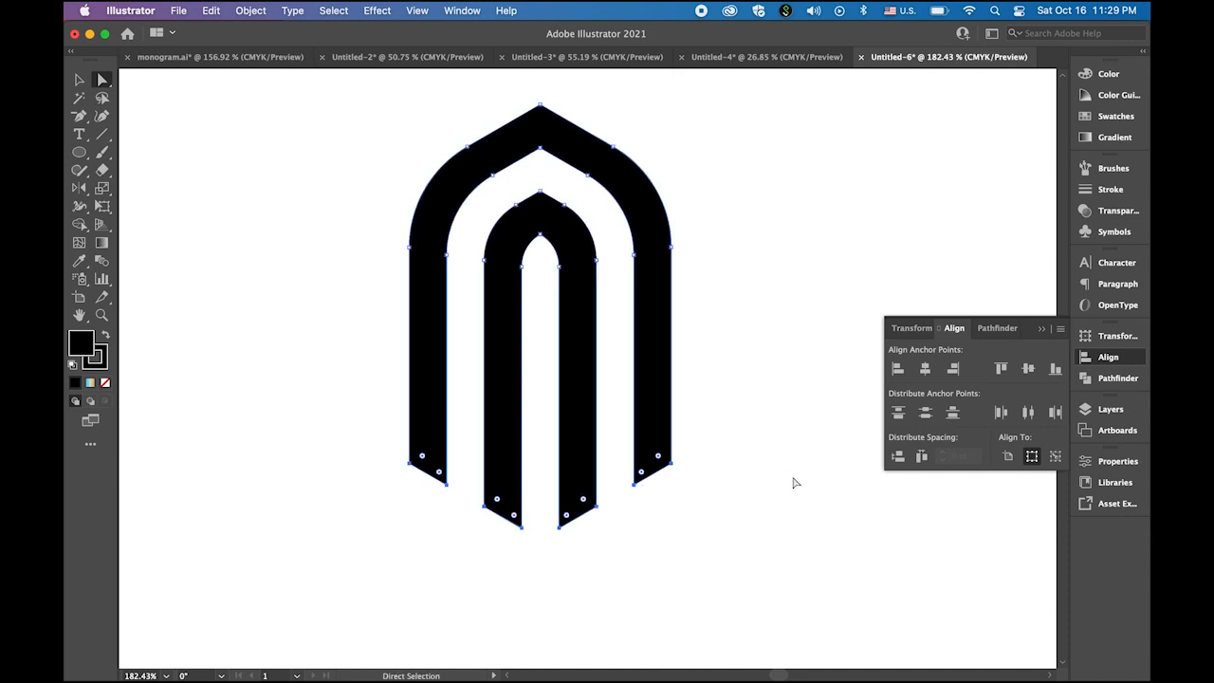
left_click(792, 529)
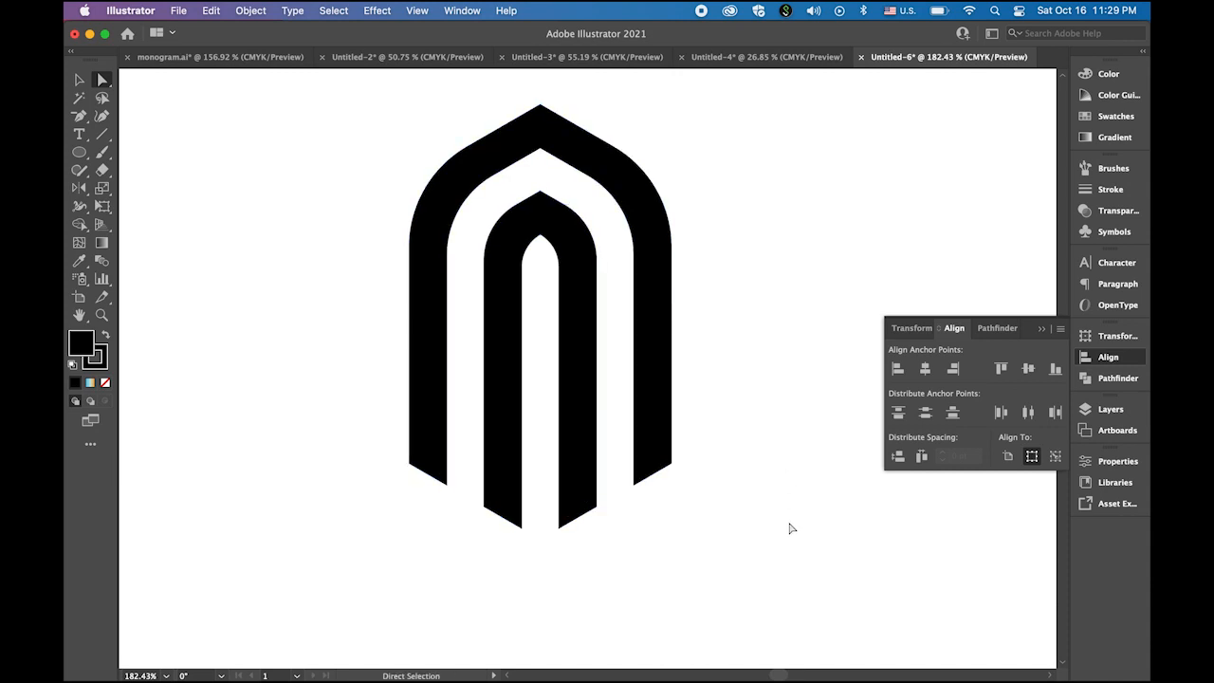
Round the two outer lower corners of the outer arch's legs together with the live corner widgets, and deselect the artwork
left_click(671, 464)
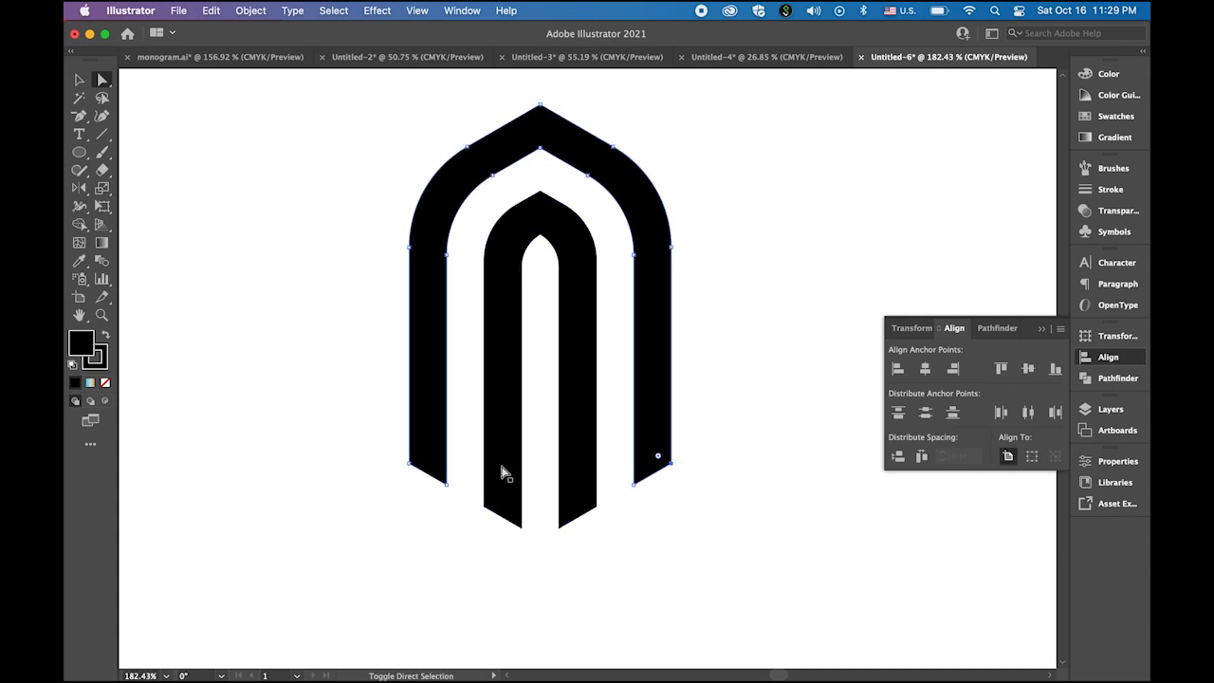
left_click(412, 465, "shift")
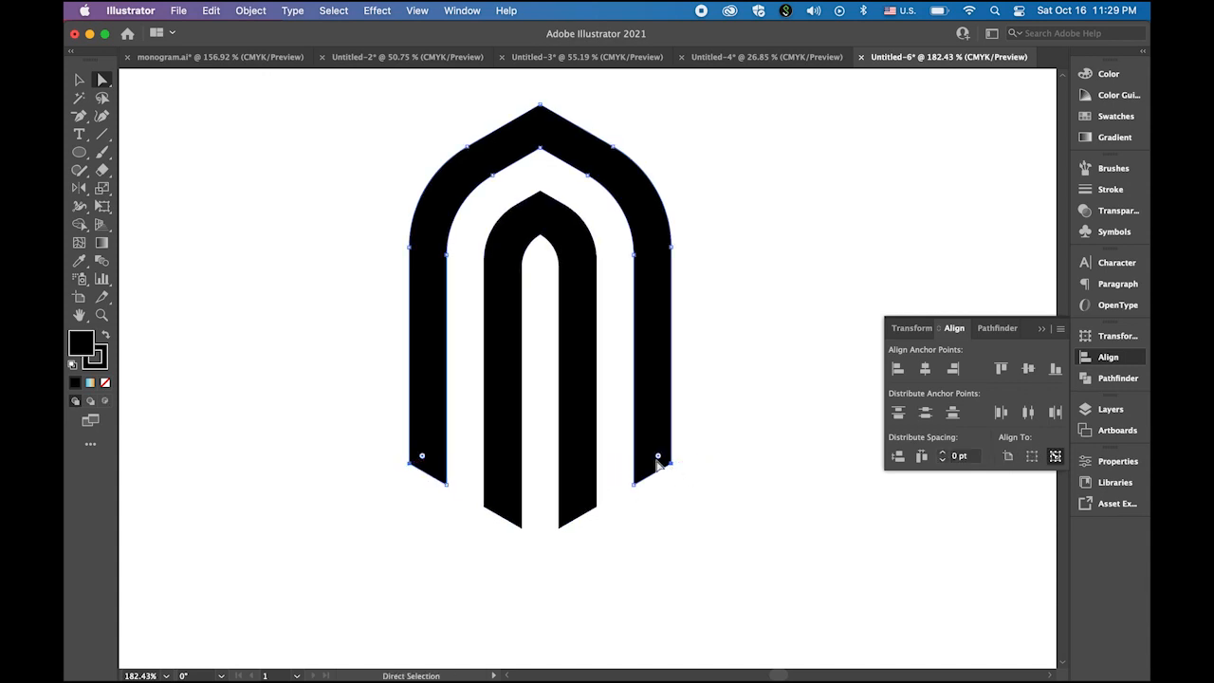
left_click_drag(660, 459, 584, 446)
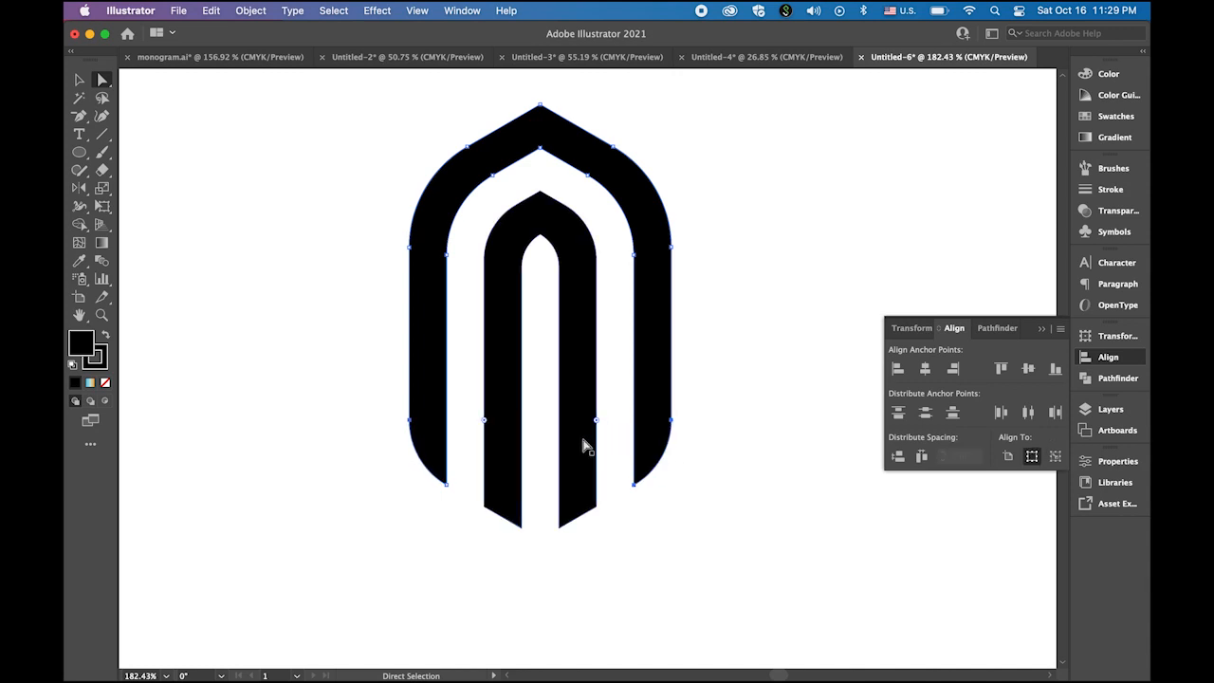
left_click(80, 80)
left_click(304, 301)
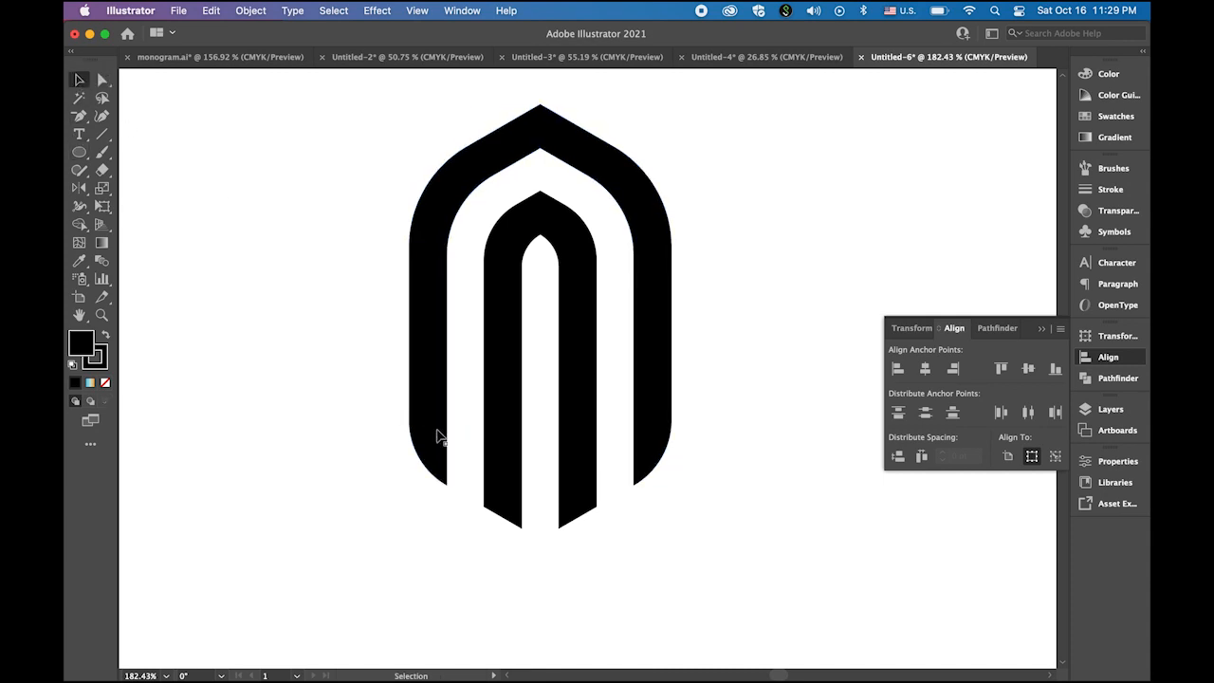
Group the two arches into one logo and move the group up the artboard, near the gradient ellipse
key("super+space")
left_click_drag(730, 499, 604, 434)
key("space")
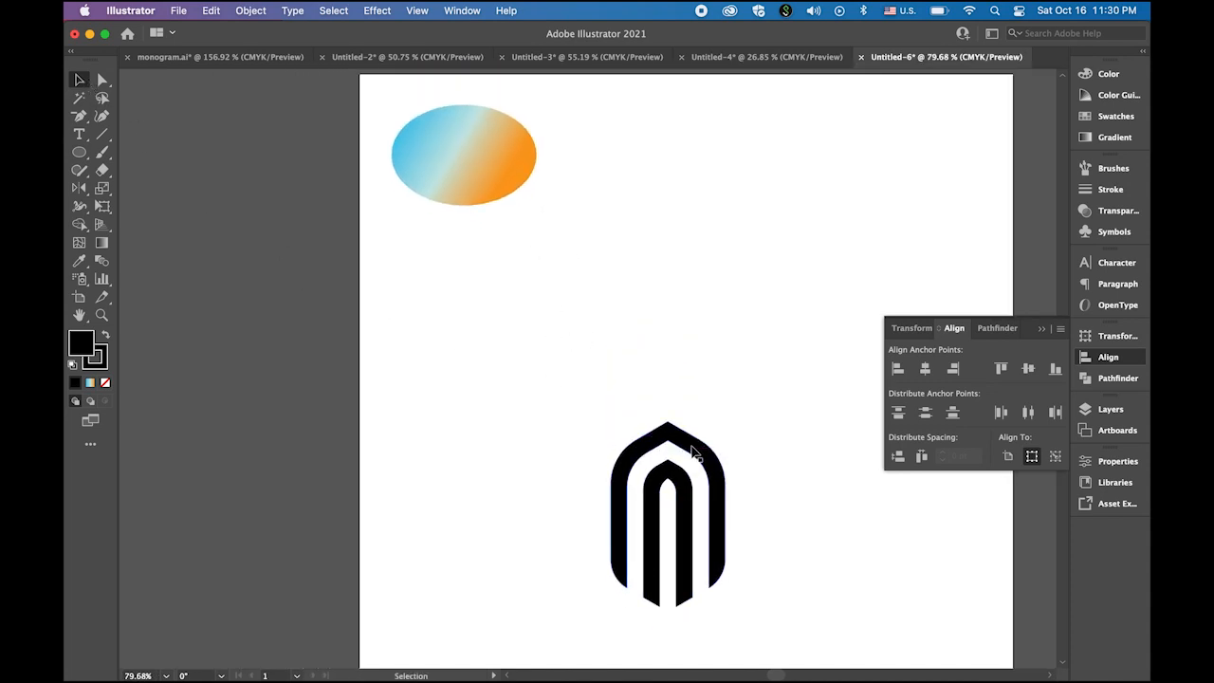
left_click_drag(572, 389, 778, 631)
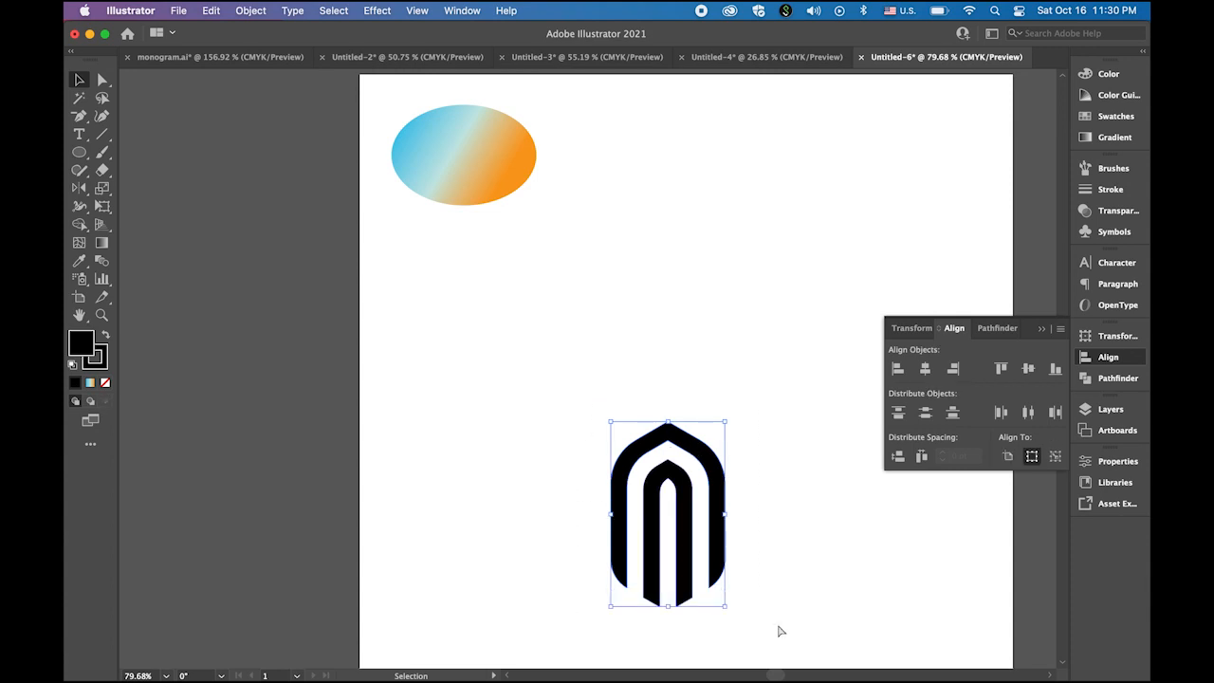
key("super+g")
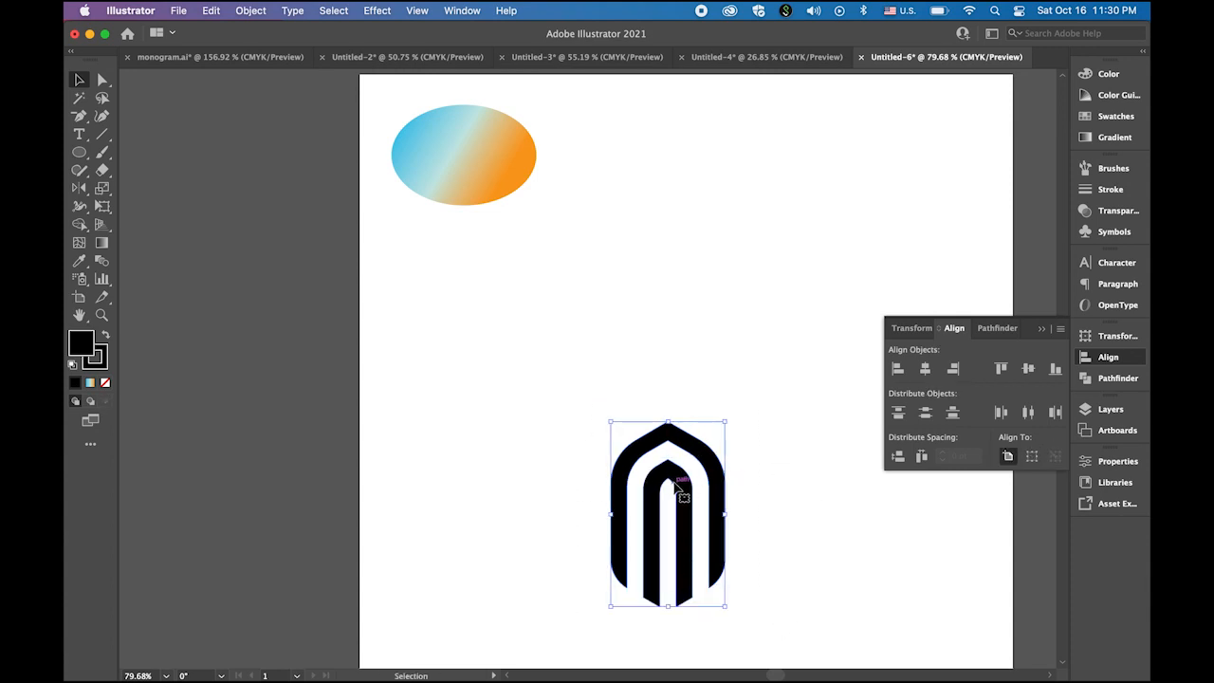
left_click_drag(681, 493, 699, 282)
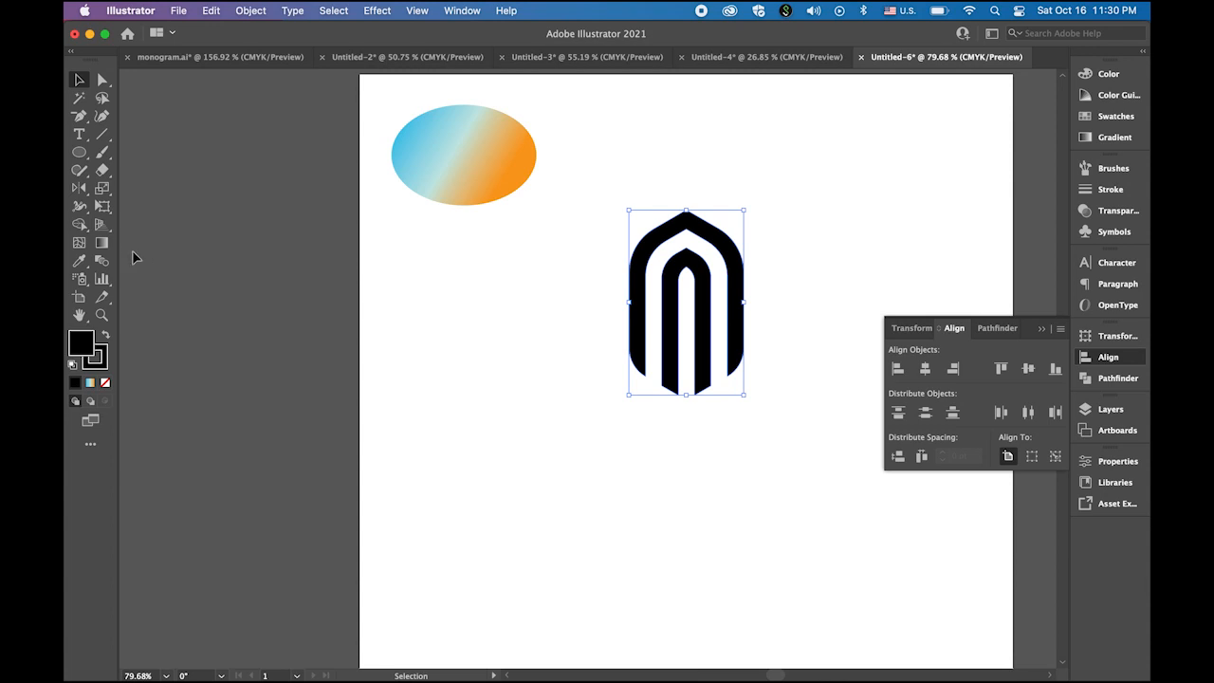
Apply the ellipse's blue-to-orange gradient to the grouped logo with the Eyedropper tool
left_click(79, 260)
left_click(495, 167)
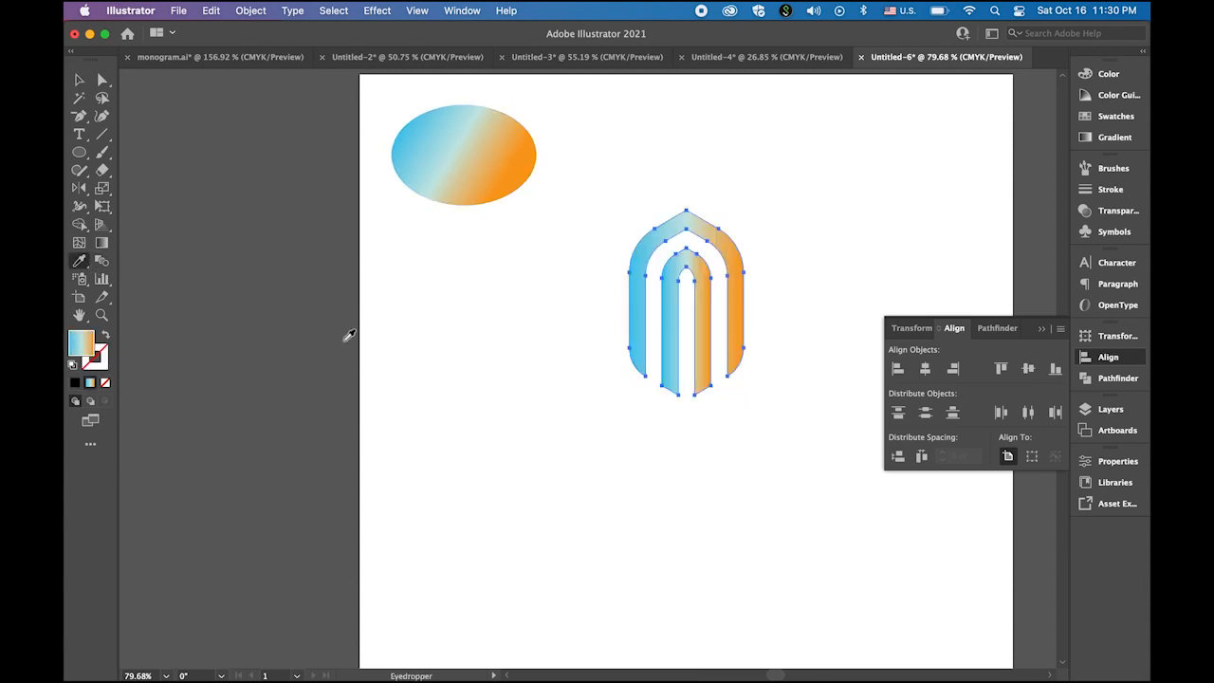
left_click(81, 82)
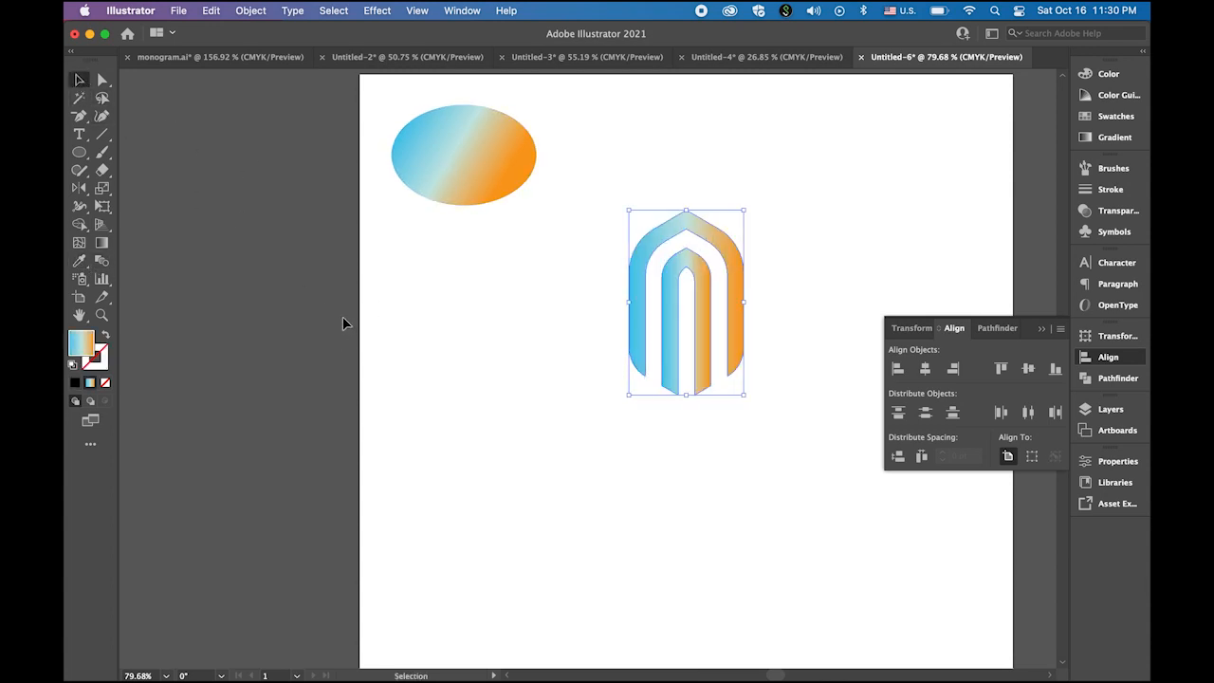
Redirect the logo's gradient diagonally with the Gradient tool, from blue at the upper left to orange at the lower right, and deselect it
left_click(79, 260)
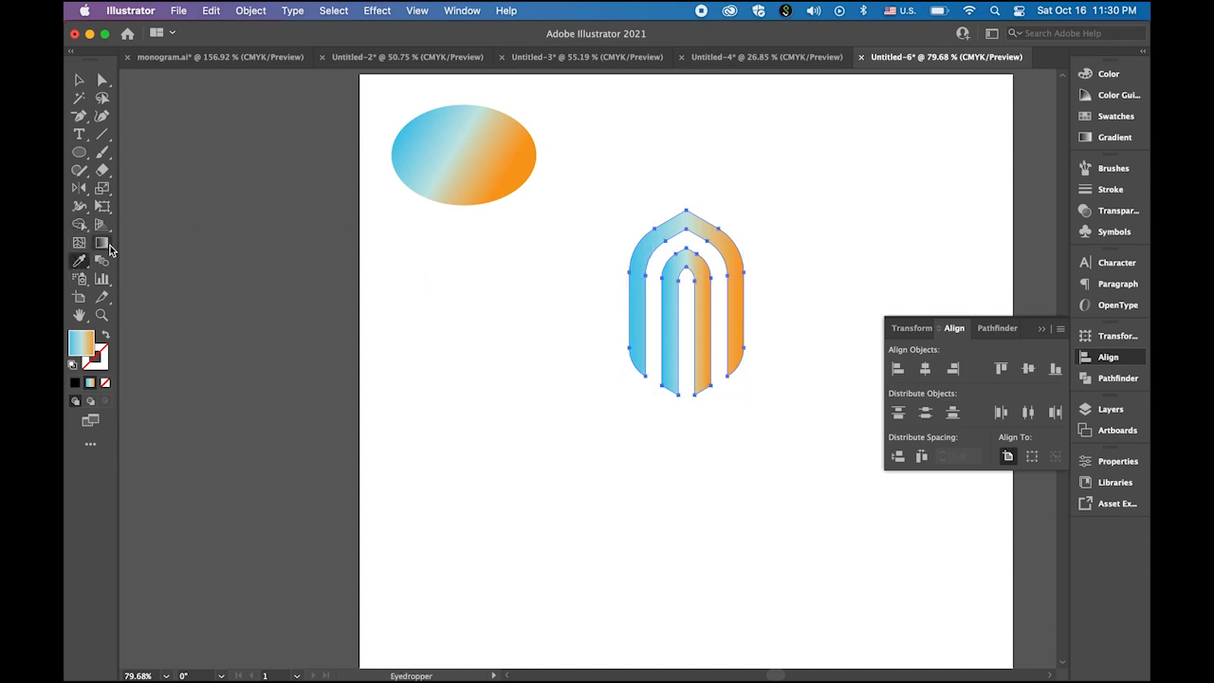
left_click(101, 242)
mouse_move(635, 240)
left_mouse_down()
mouse_move(664, 304)
mouse_move(742, 316)
left_mouse_up()
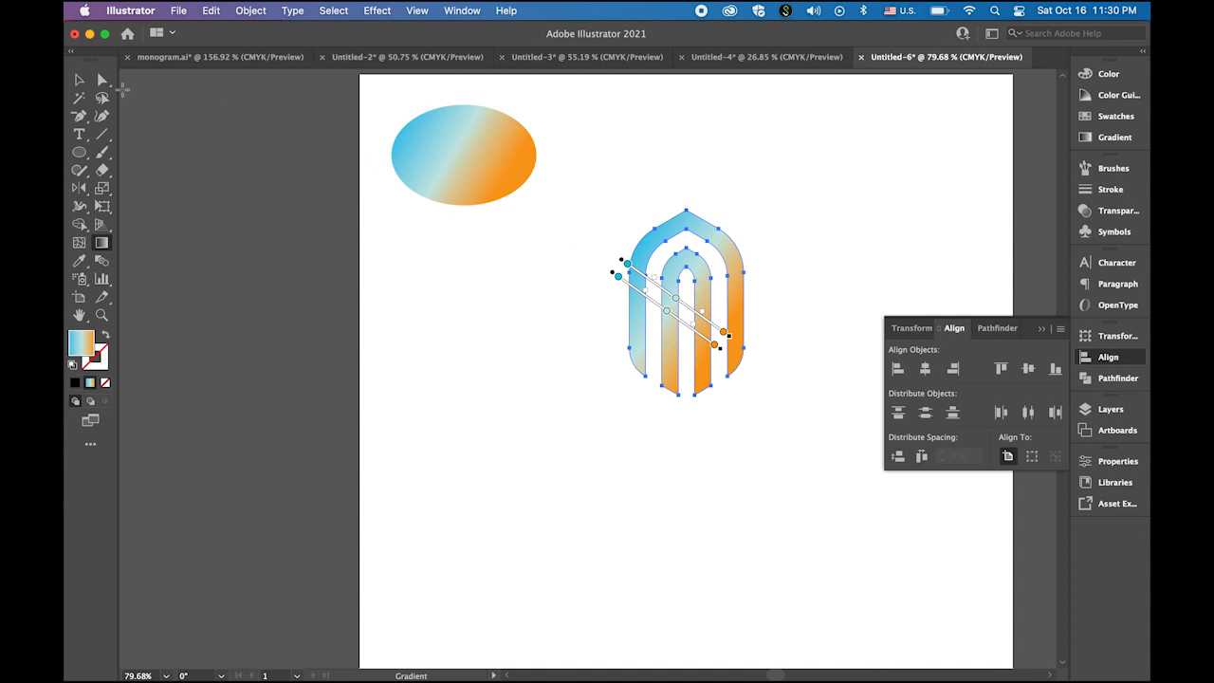
left_click(79, 80)
left_click(510, 330)
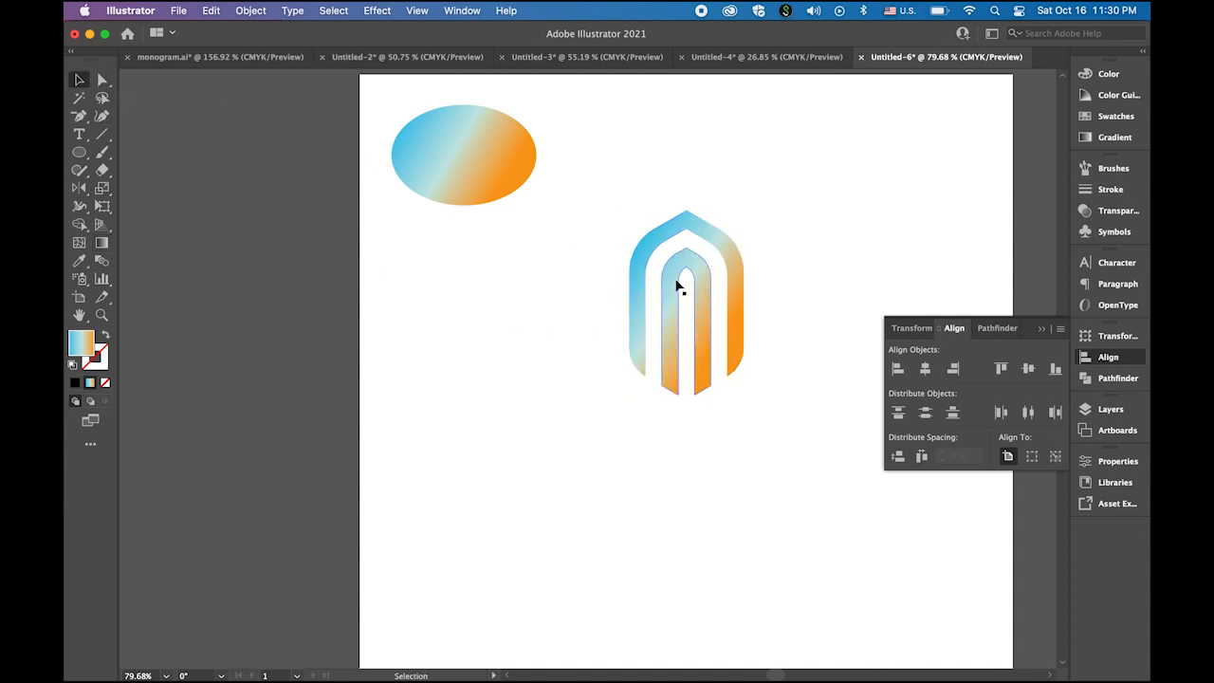
Move the gradient logo to the middle of the artboard and select the whole logo for copying
left_click_drag(675, 281, 631, 346)
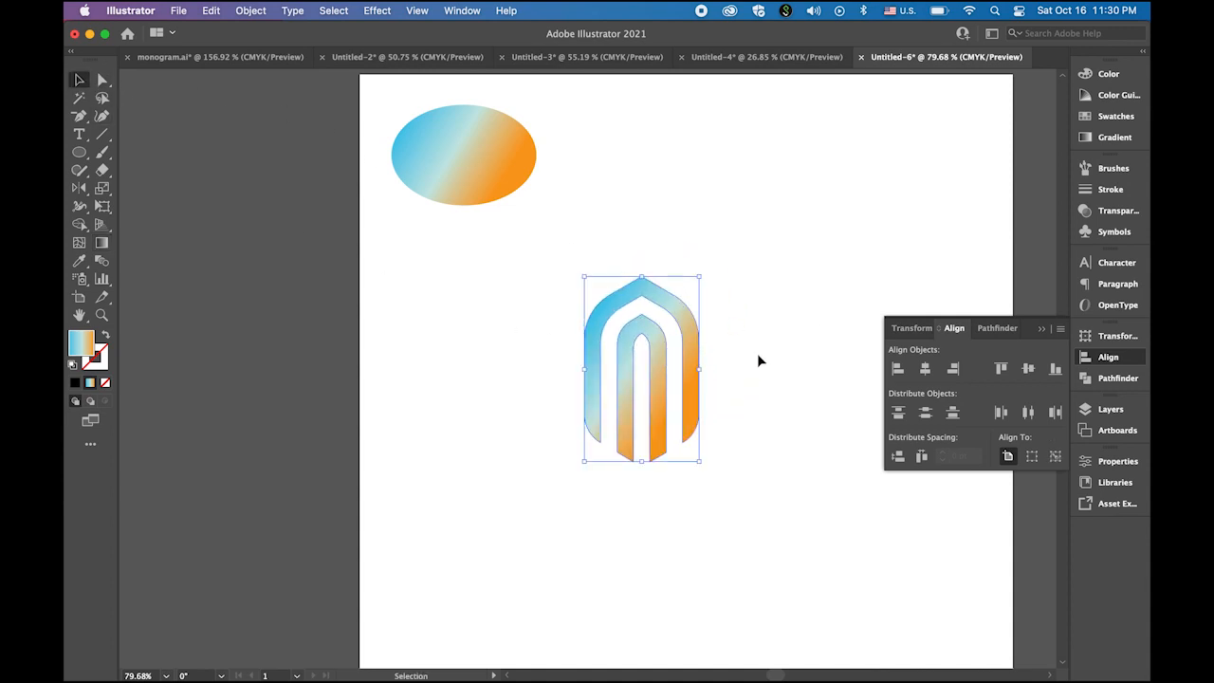
scroll(702, 370, "up", 3)
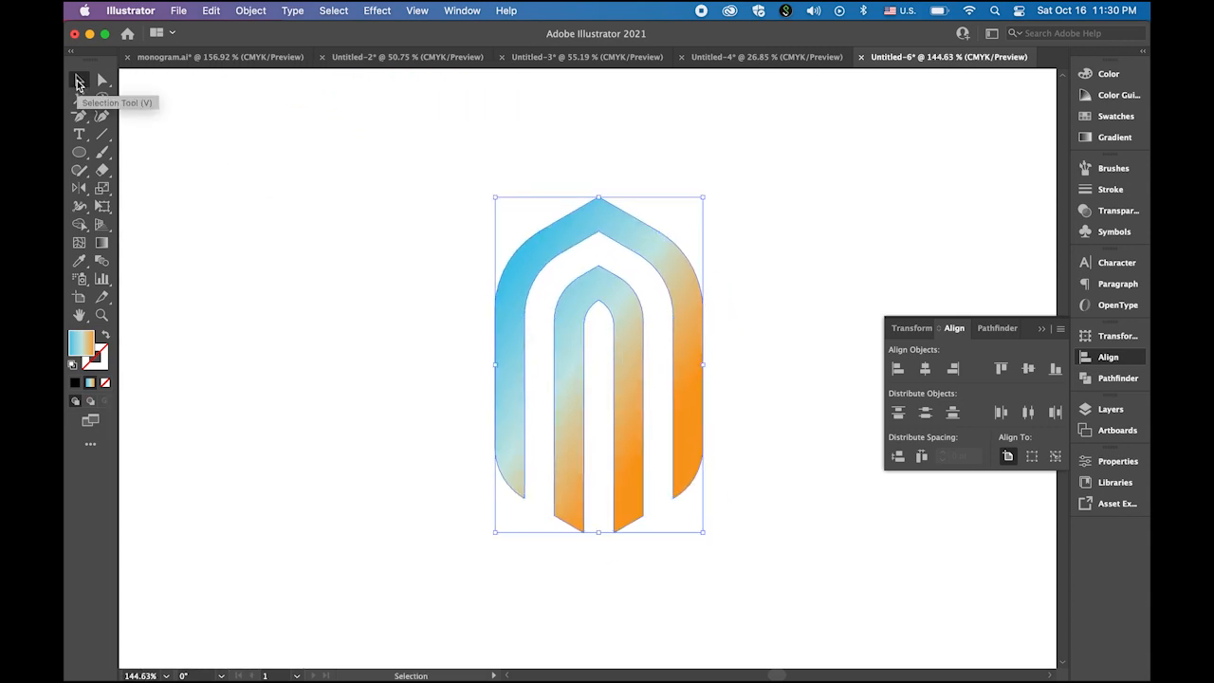
left_click_drag(380, 172, 774, 551)
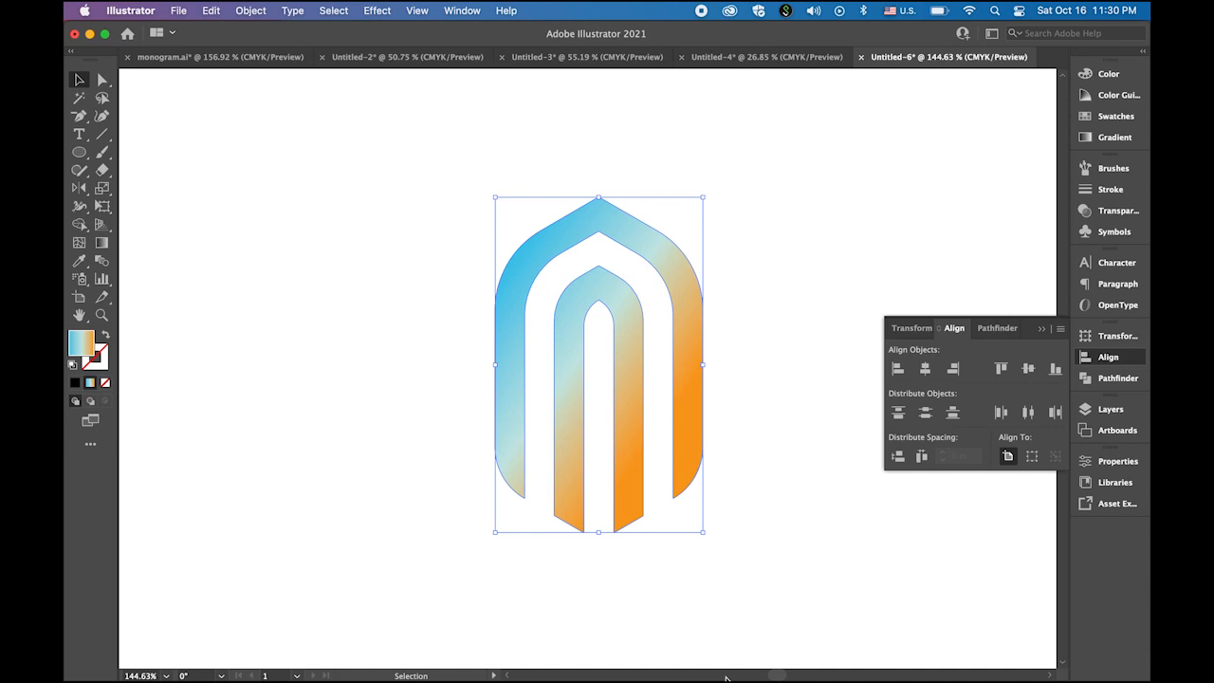
Switch to Photoshop and create an 800 × 1000 px RGB document at 72 pixels/inch with a white background
mouse_move(482, 675)
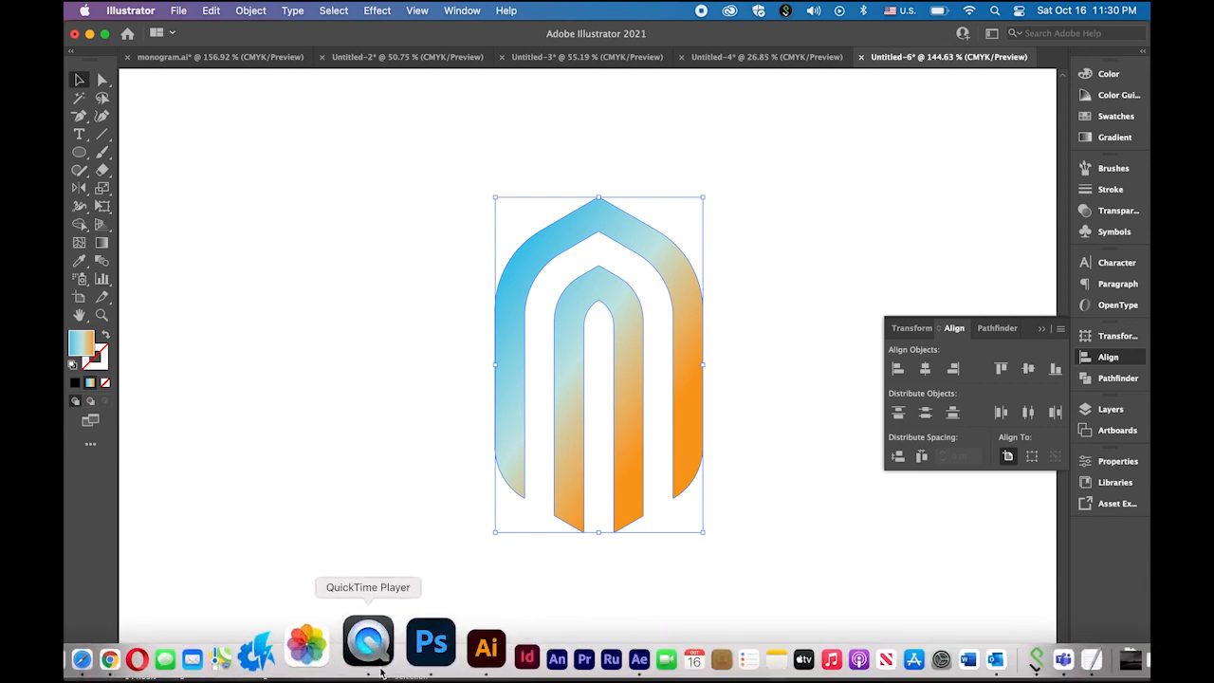
left_click(405, 667)
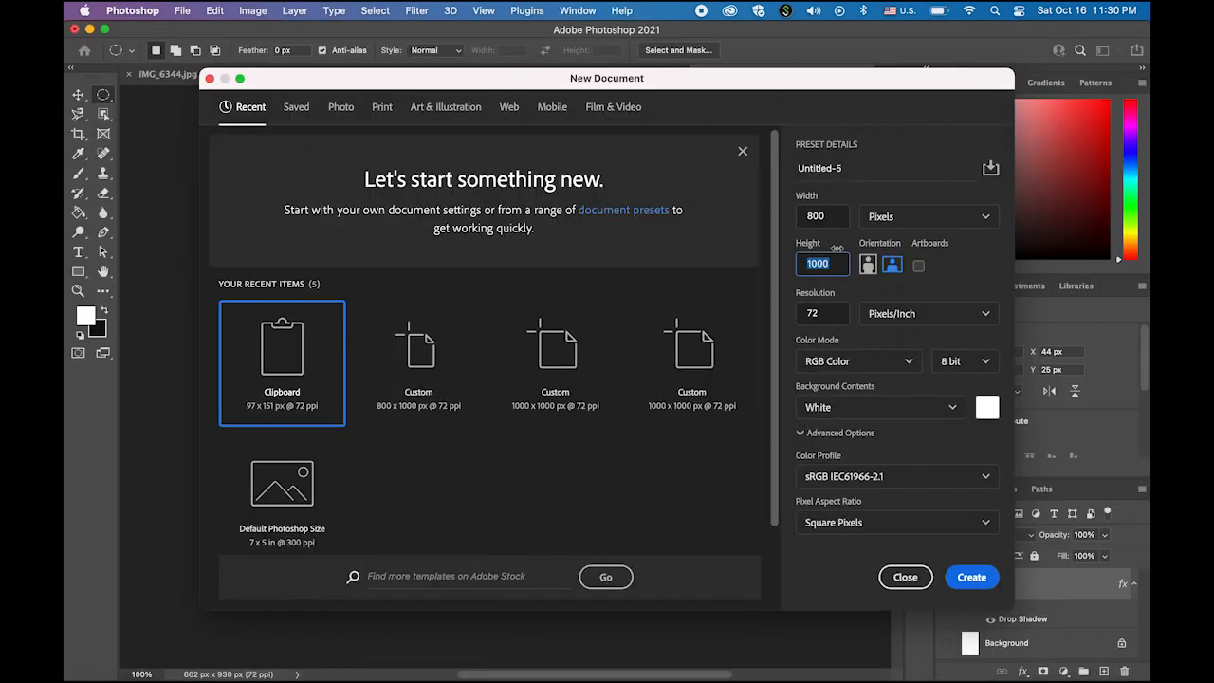
left_click(806, 220)
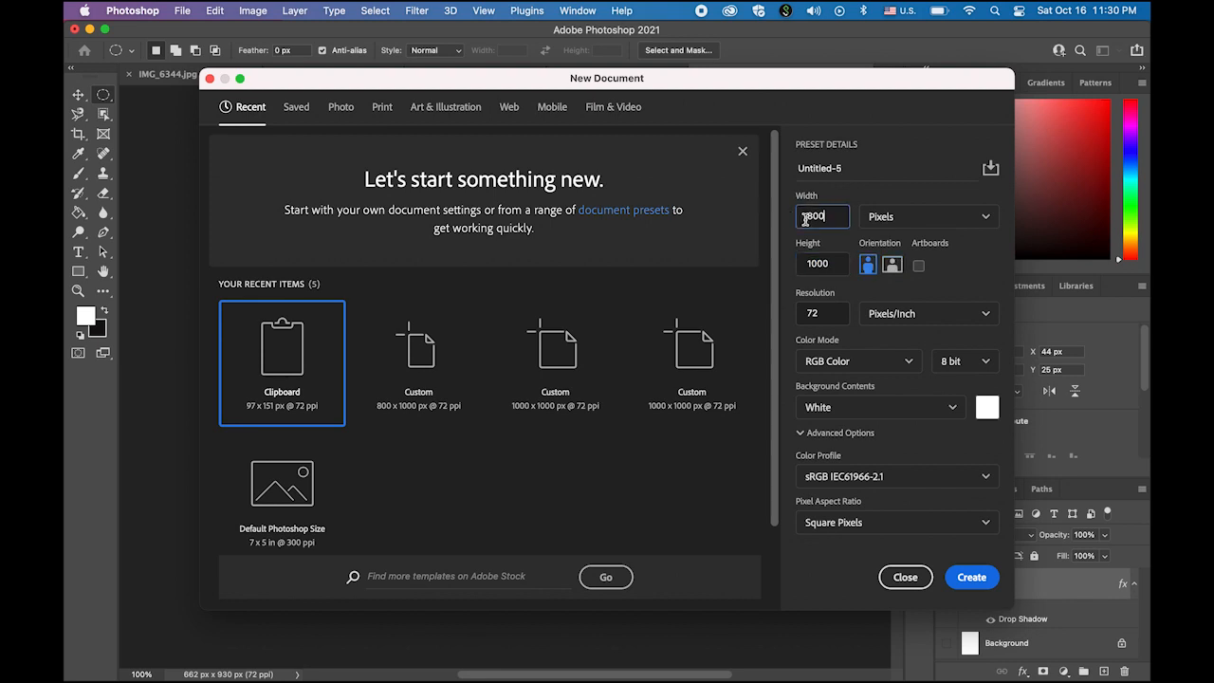
left_click(831, 266)
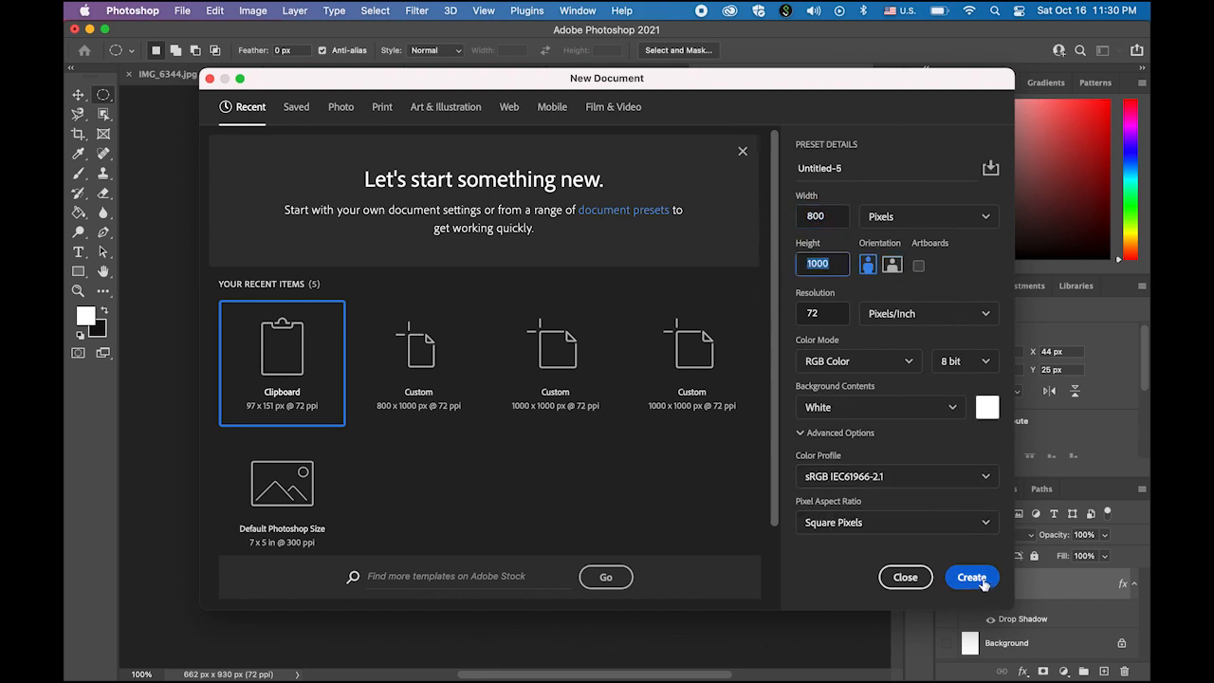
key("Tab")
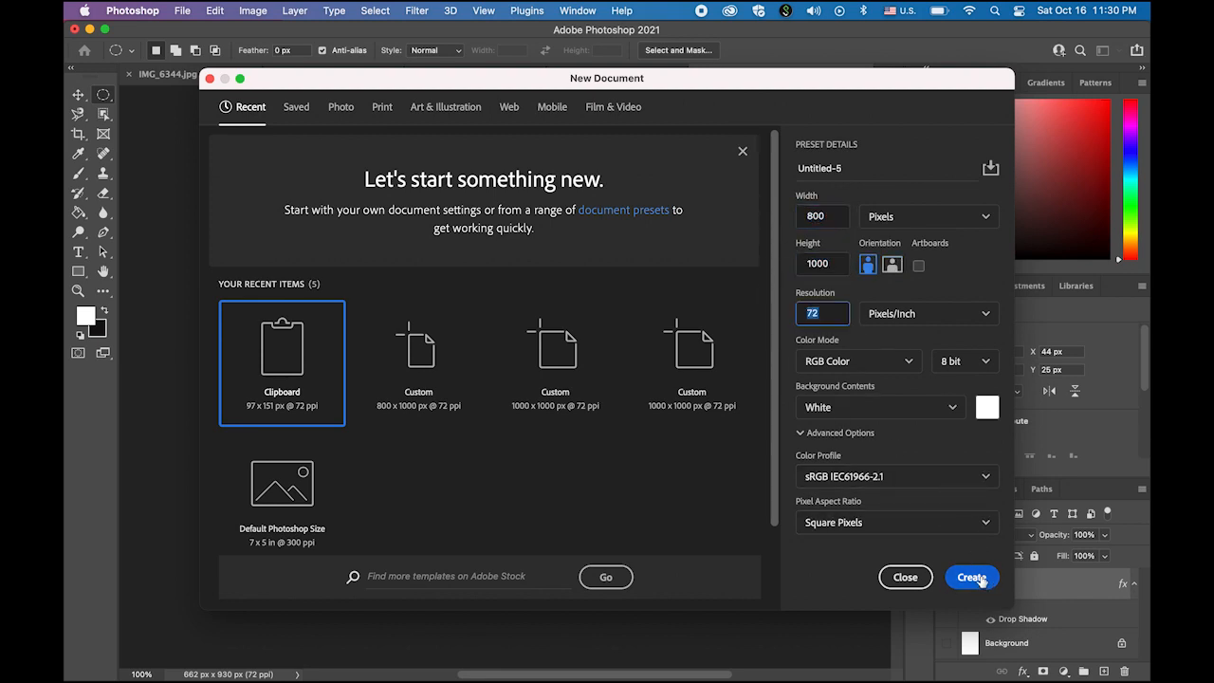
left_click(980, 578)
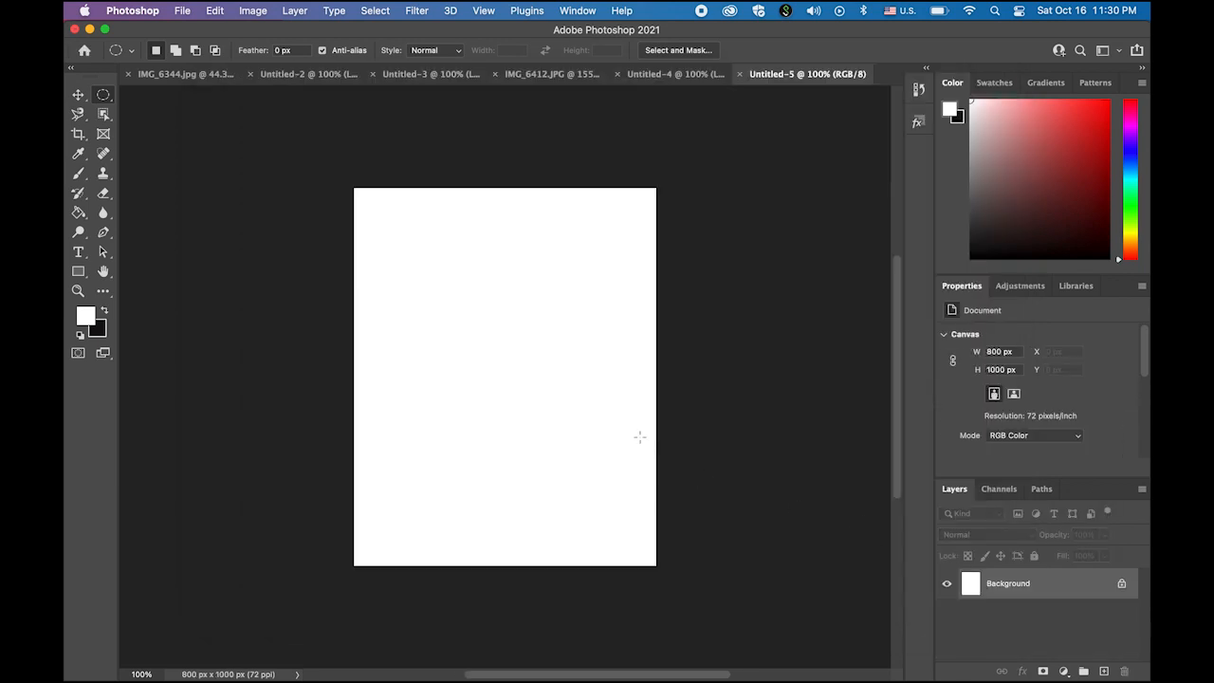
Paste the logo as pixels and enlarge it proportionally about the canvas centre to about 548 × 882 px
key("super+v")
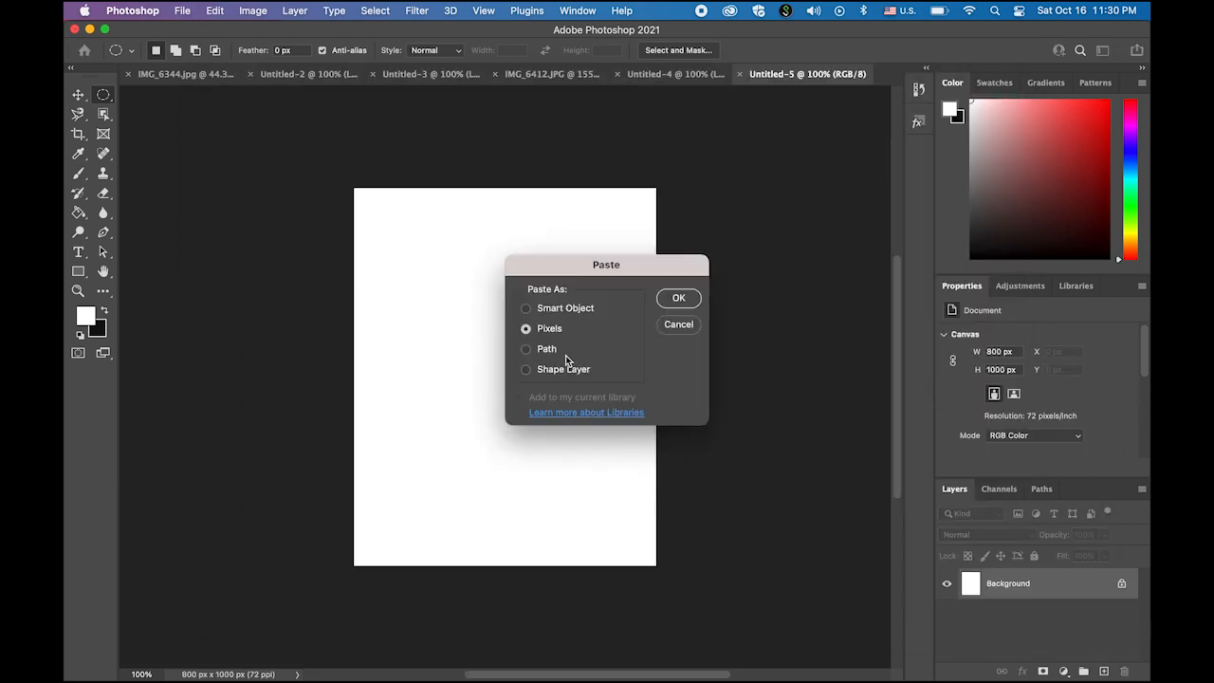
left_click(680, 299)
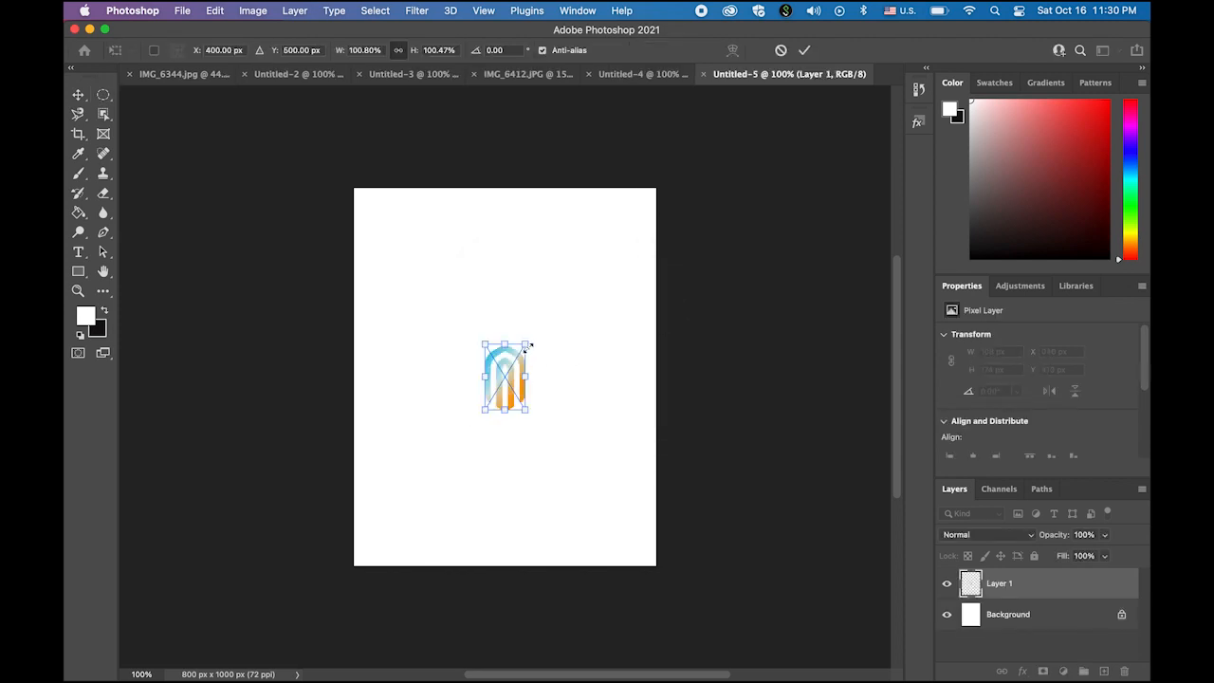
left_click_drag(529, 343, 645, 230)
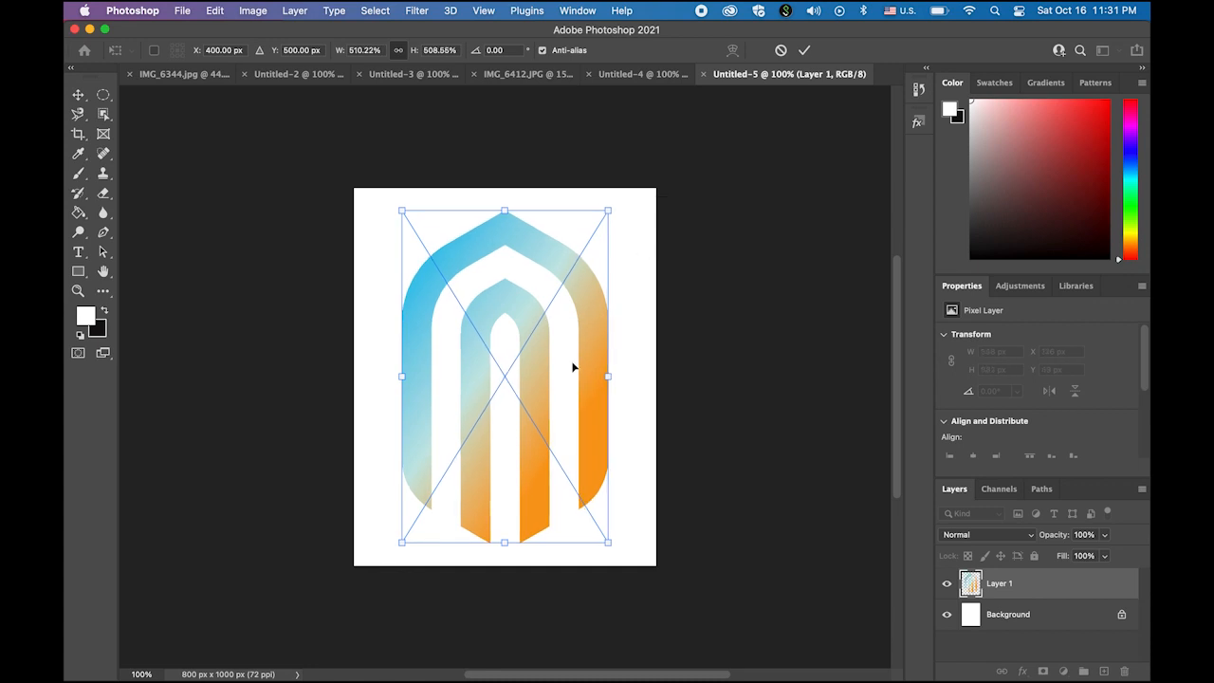
key("Return")
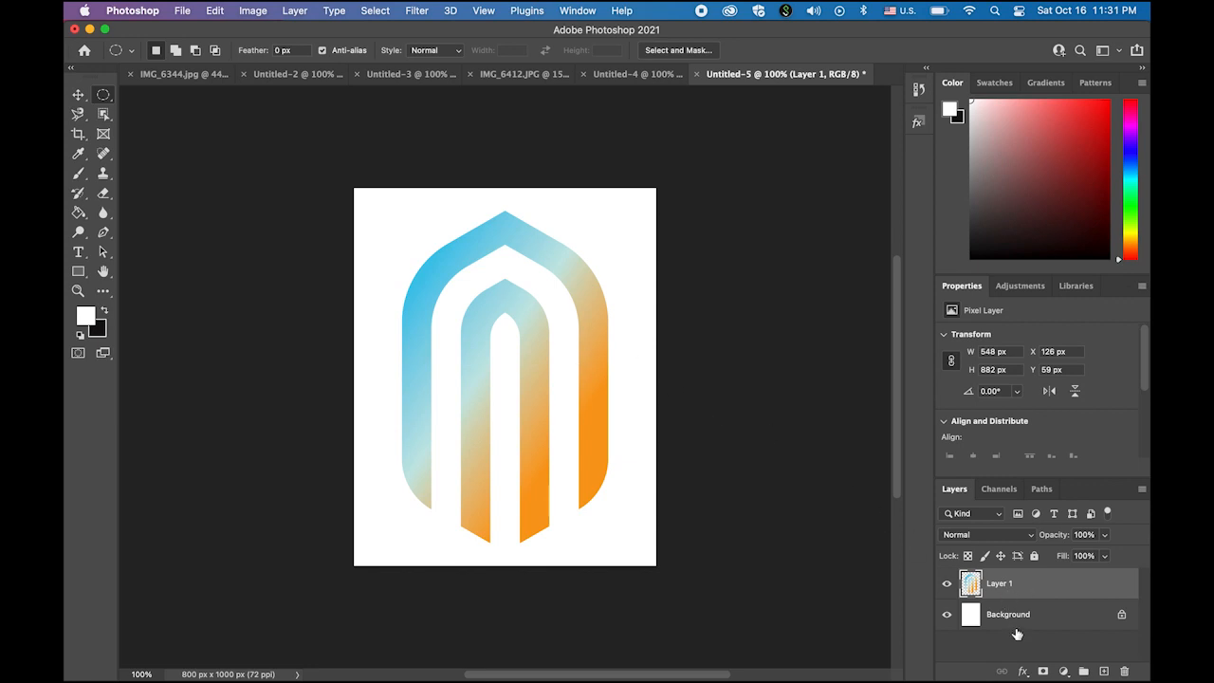
Add a black Outer Glow to the logo layer with 90% opacity, 18% spread and 27 px size, and hide the Background layer
left_click(1023, 671)
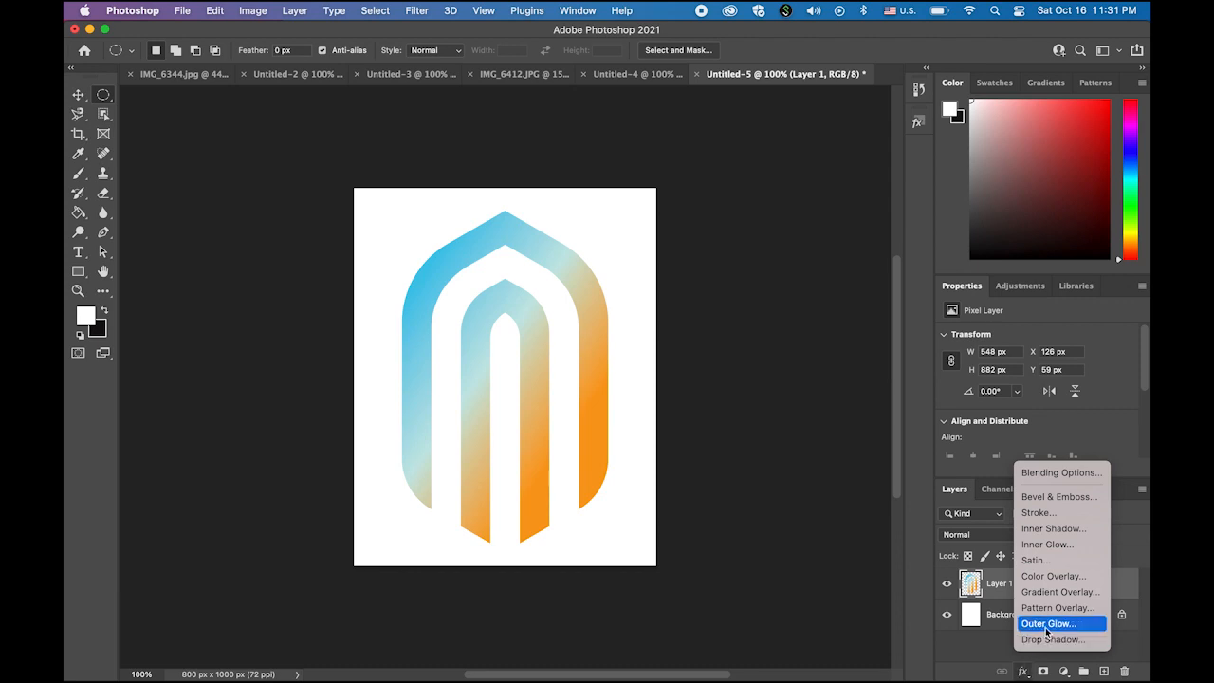
left_click(1053, 626)
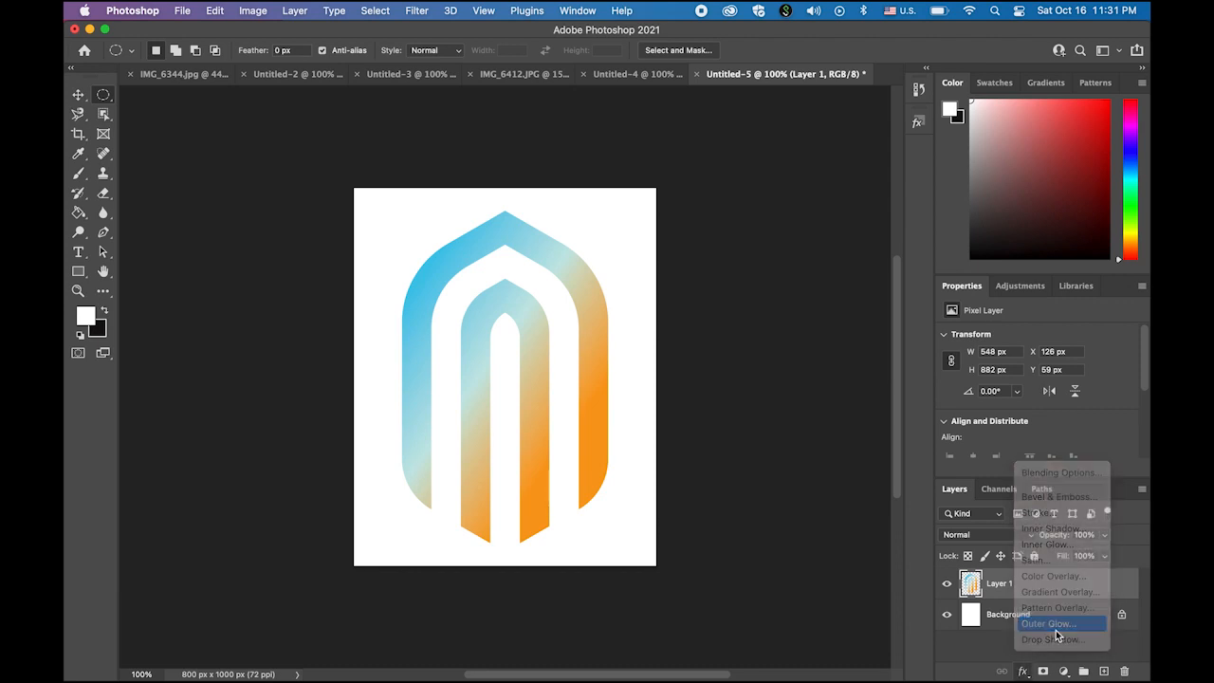
left_click_drag(584, 251, 546, 190)
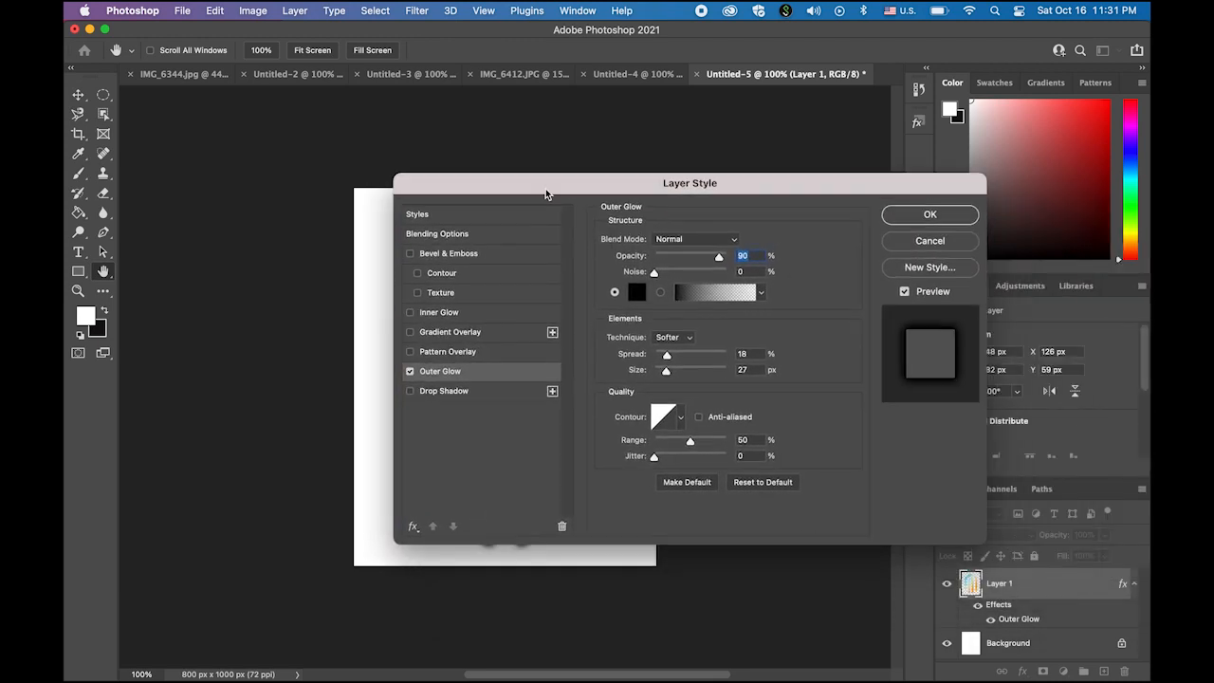
left_click(939, 216)
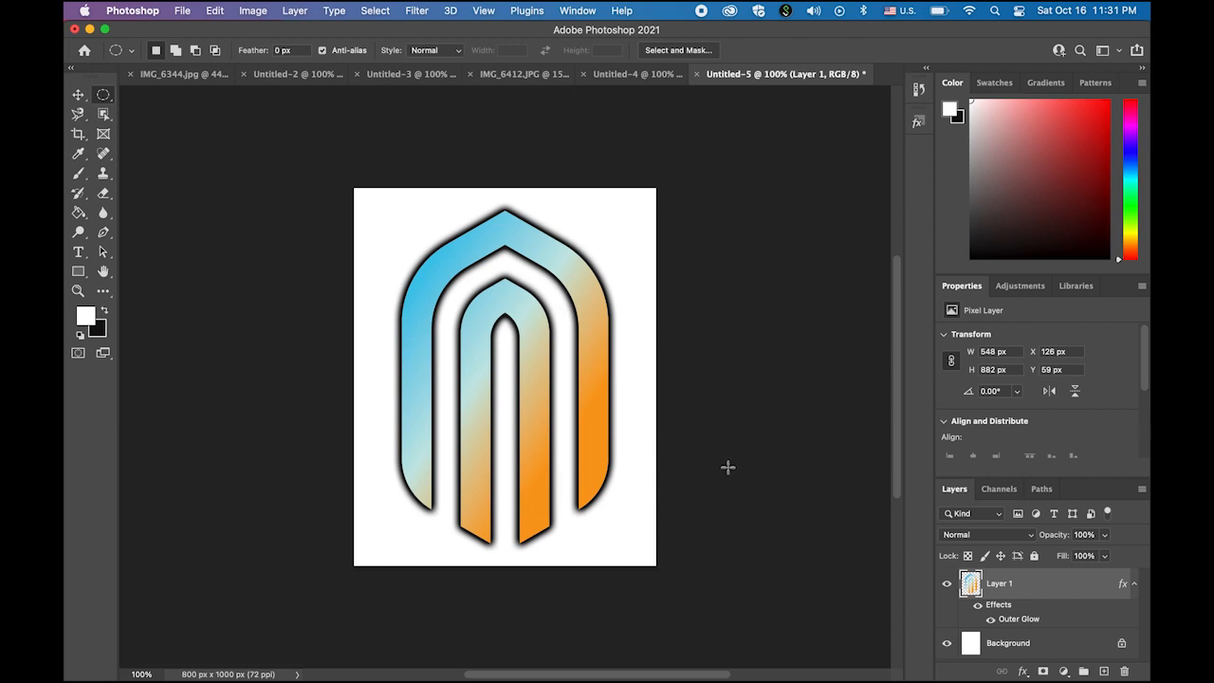
left_click(945, 644)
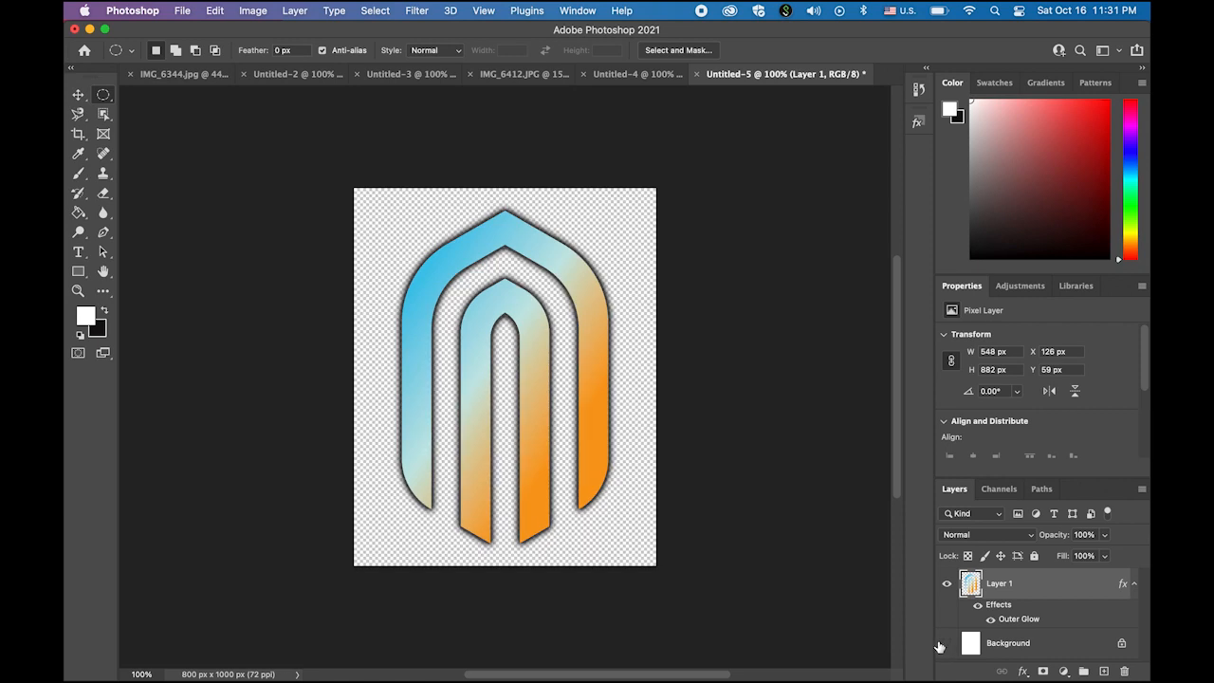
Export the logo with Save for Web as a transparent PNG-24 named logo.png in the AE Aqualand folder
left_click(183, 10)
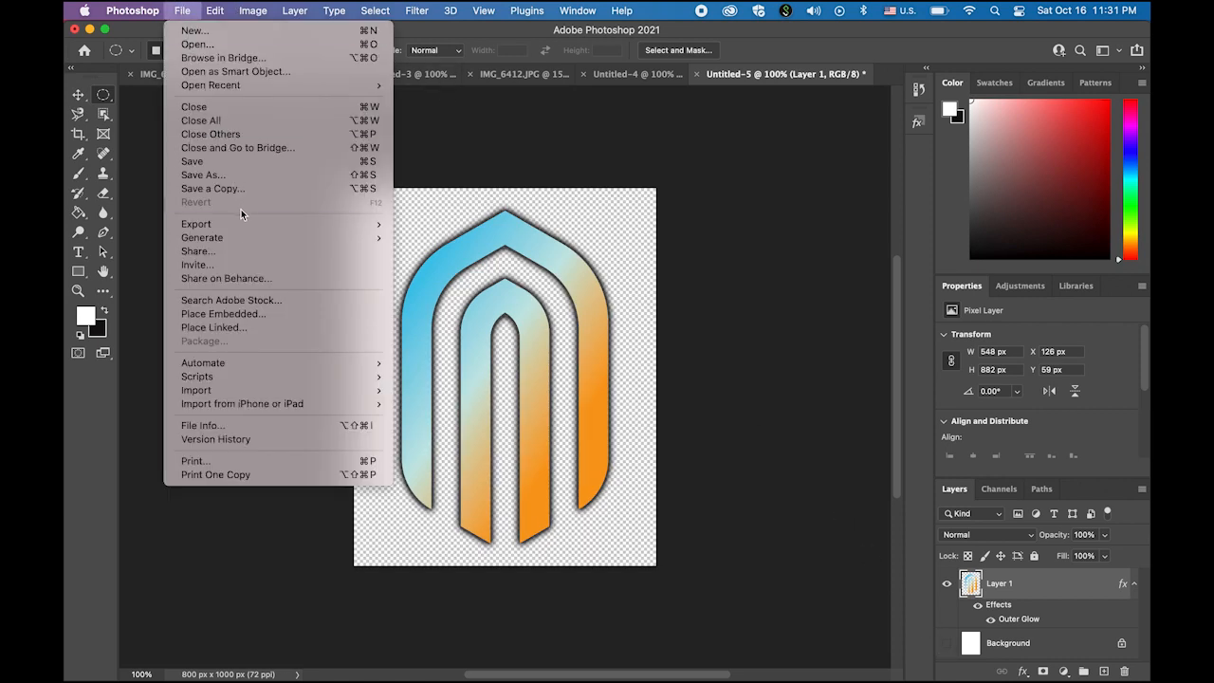
mouse_move(244, 224)
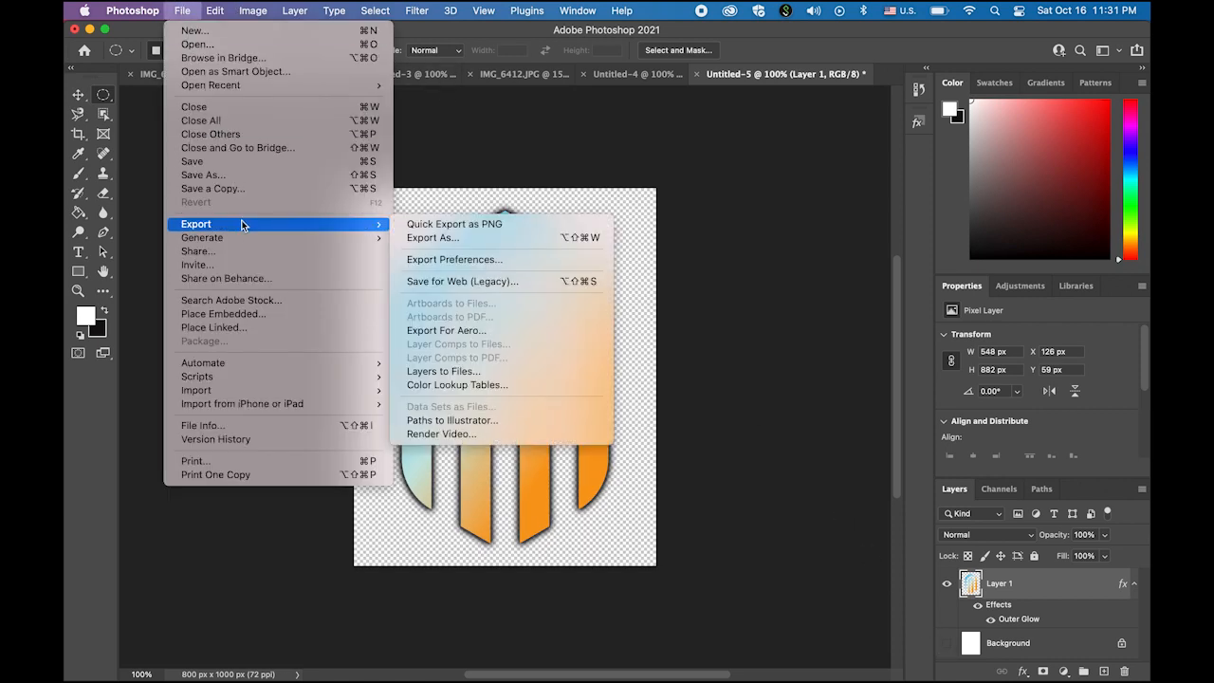
left_click(492, 280)
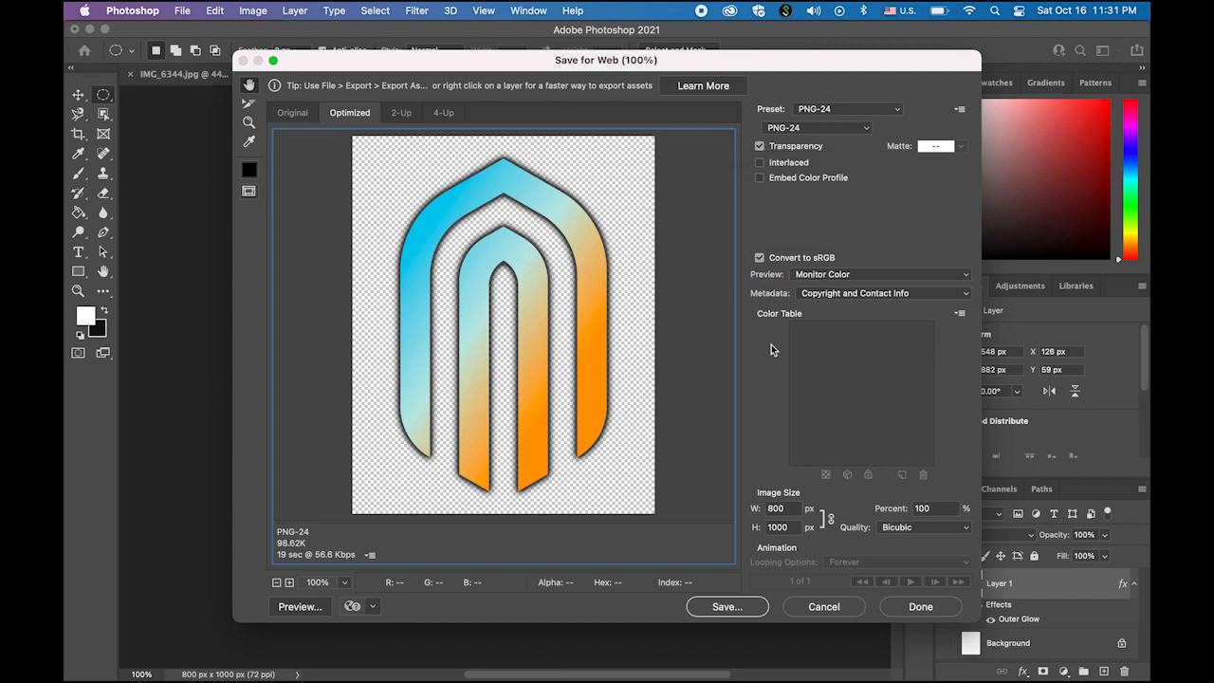
left_click(747, 607)
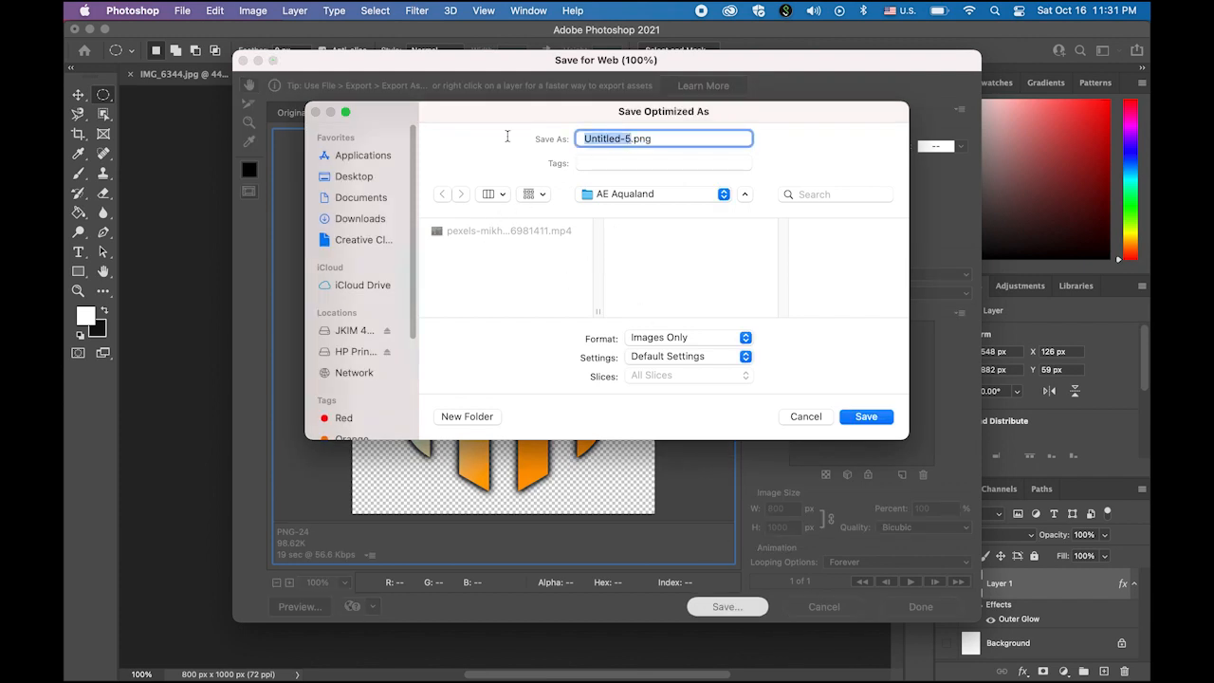
type("logo")
left_click(866, 418)
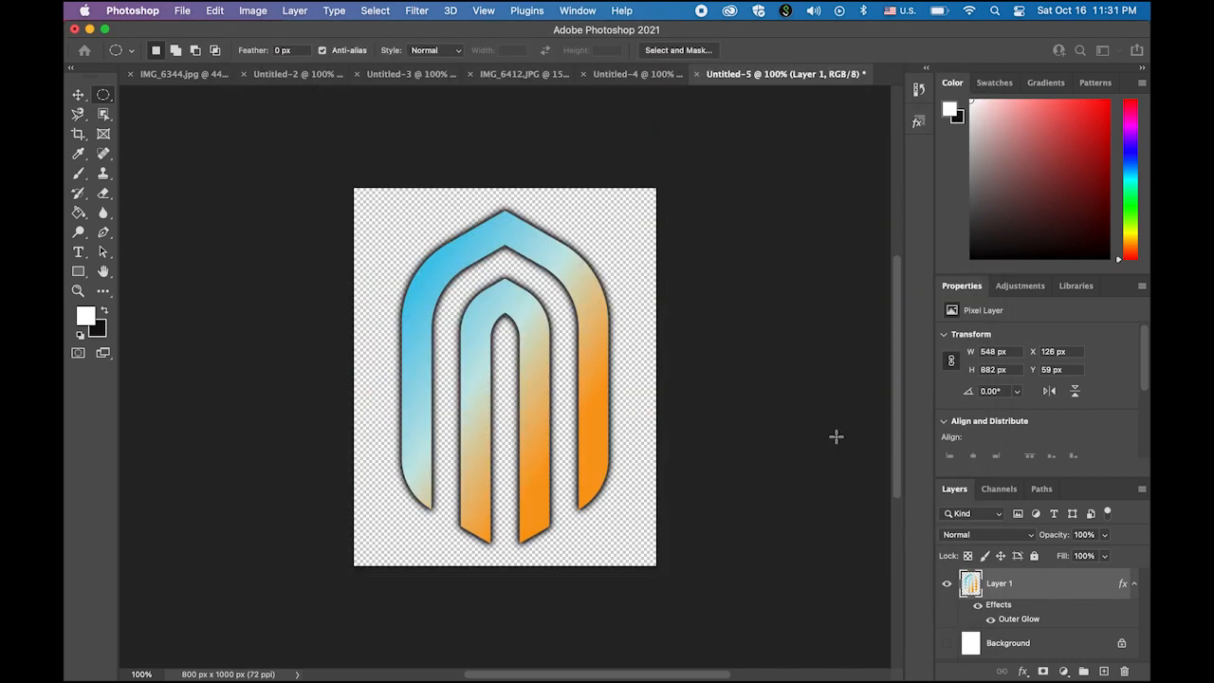
Switch to Finder and preview logo.png and the waterfall video in the AE Aqualand folder
mouse_move(290, 665)
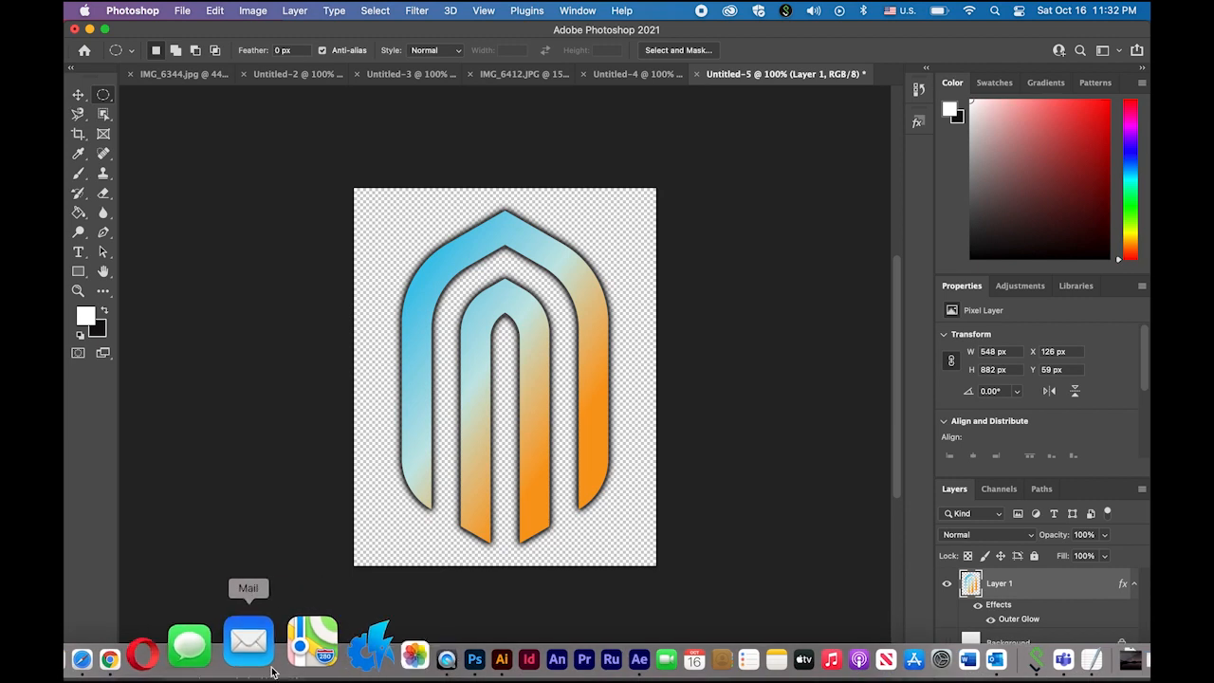
left_click(98, 640)
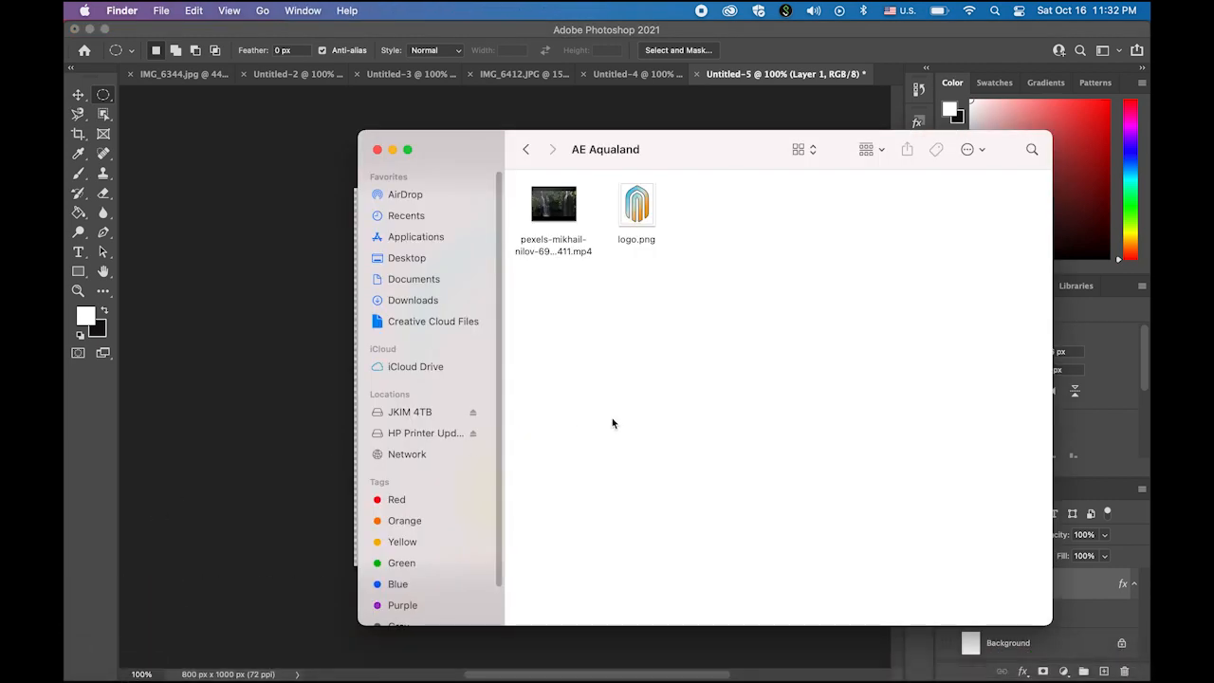
left_click(642, 222)
key("space")
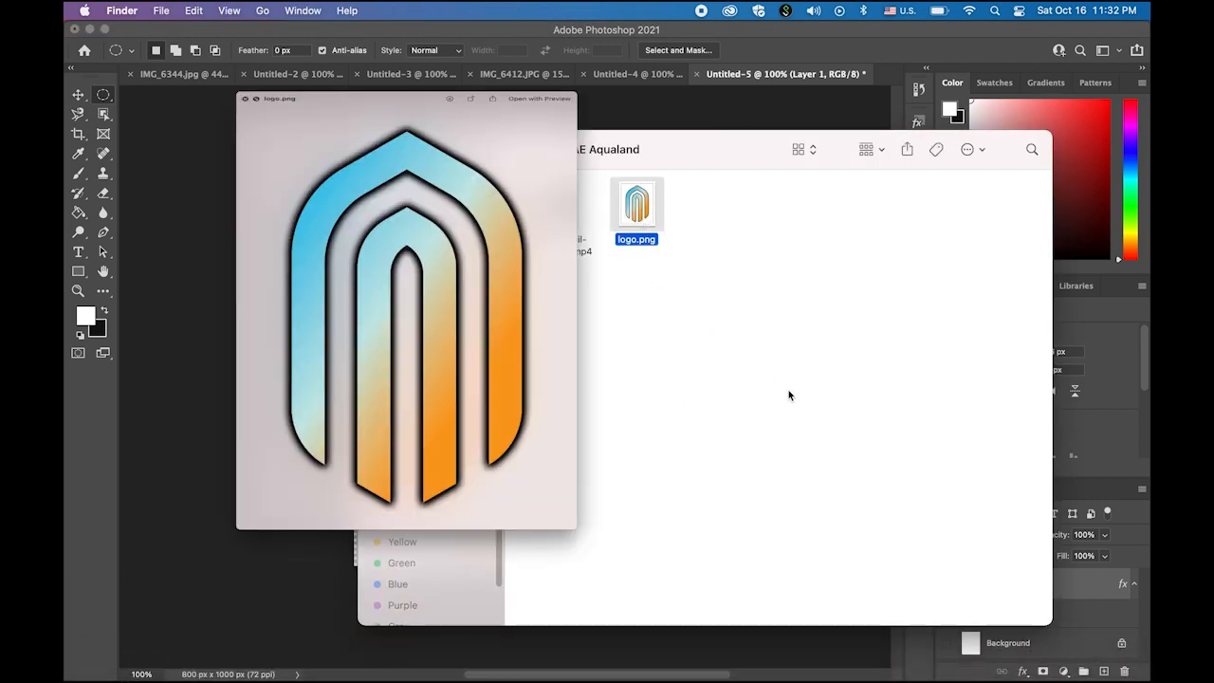
key("space")
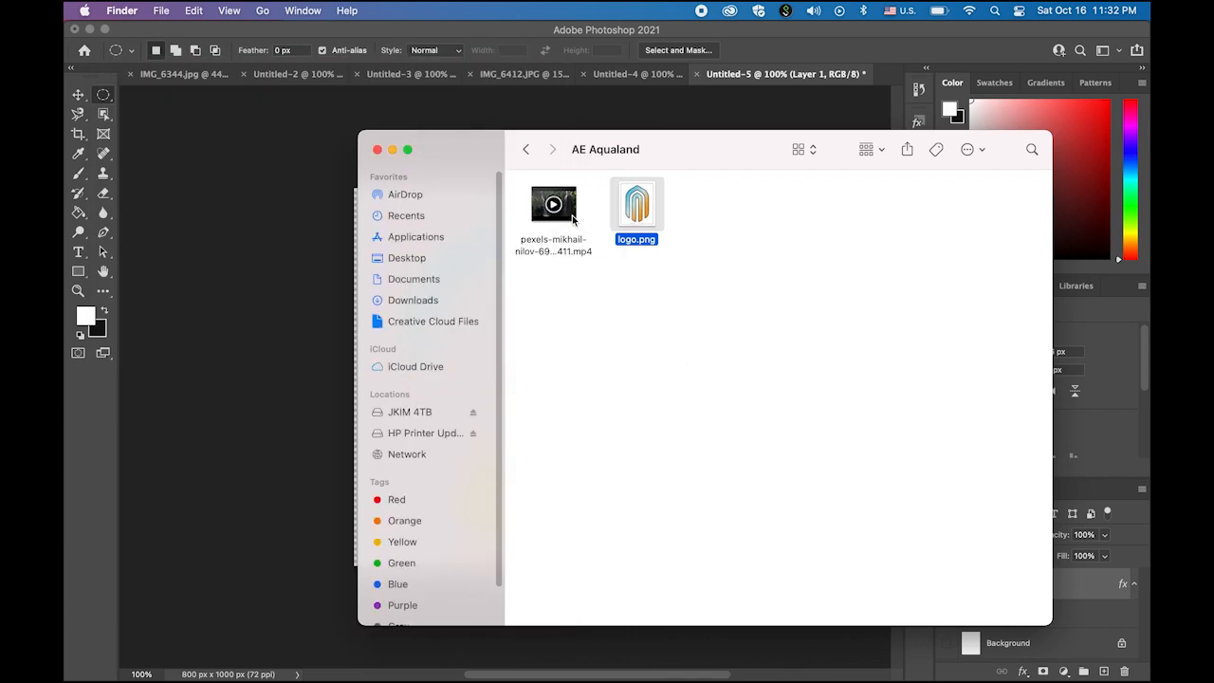
left_click(555, 202)
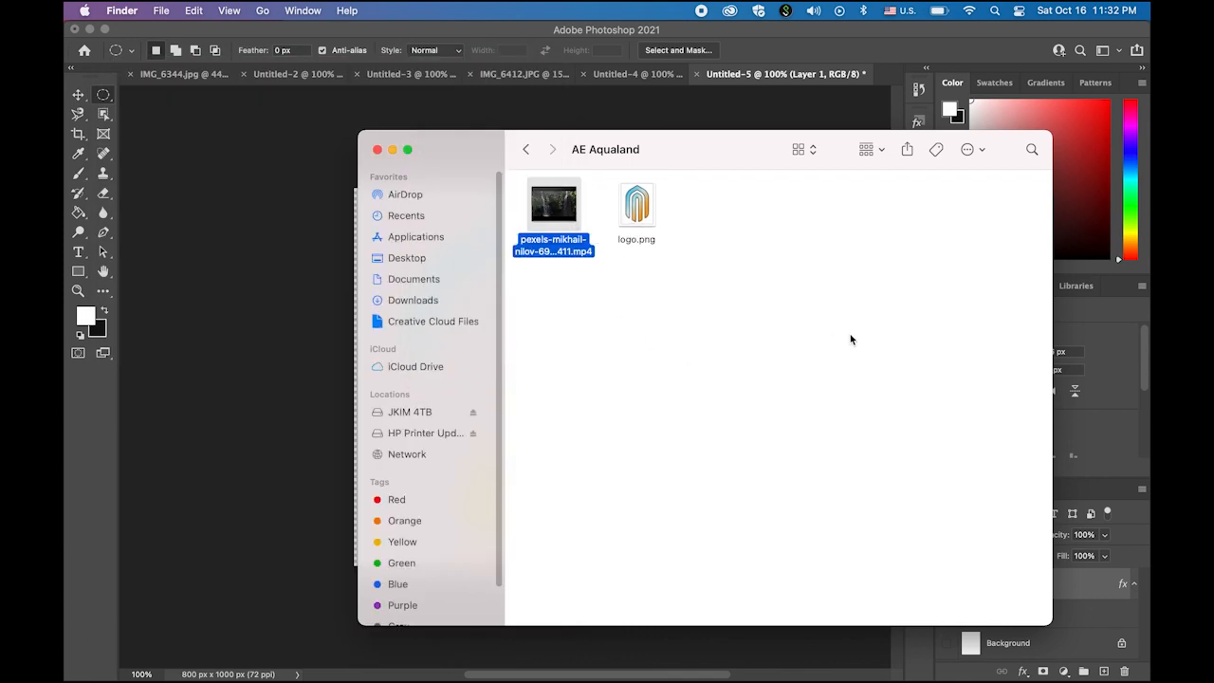
key("space")
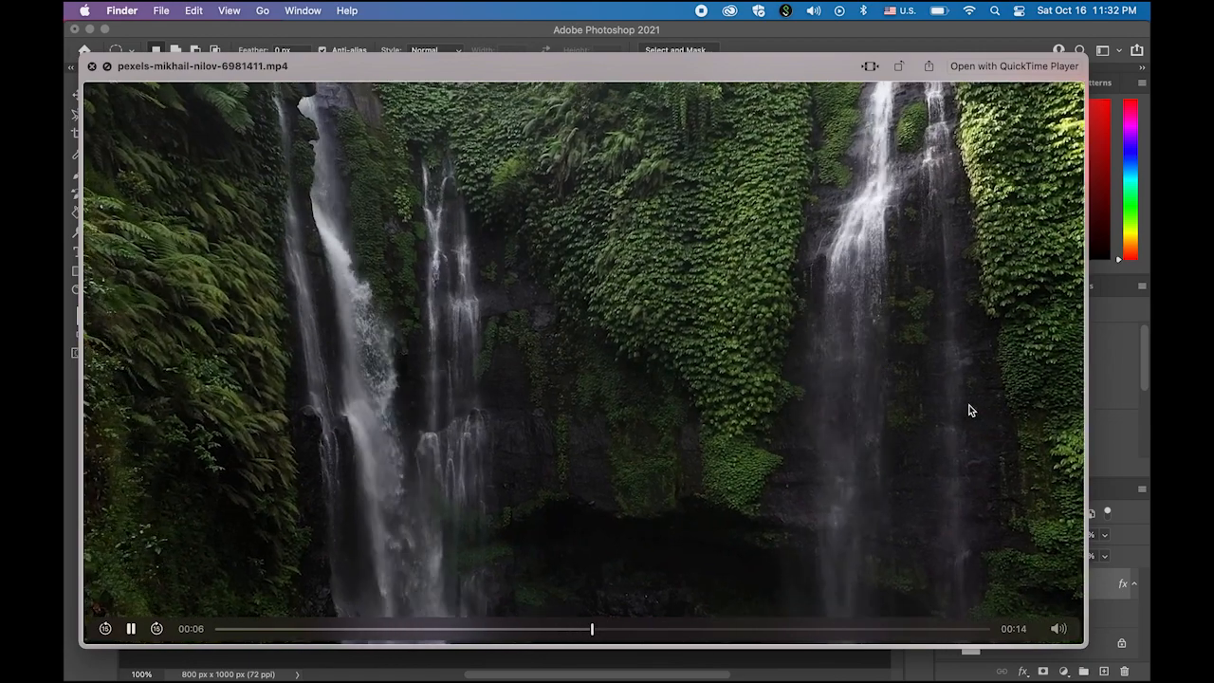
key("space")
Switch to Chrome, search the Pexels stock videos for "forest" and browse the clips
mouse_move(458, 675)
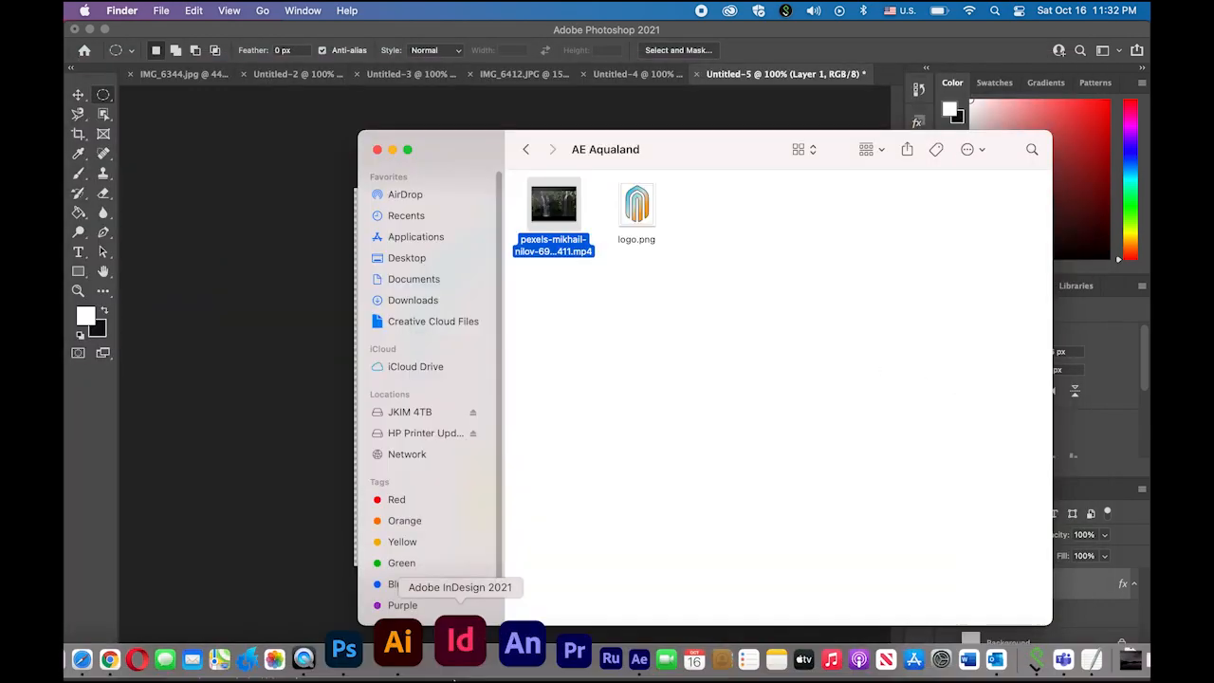
left_click(176, 653)
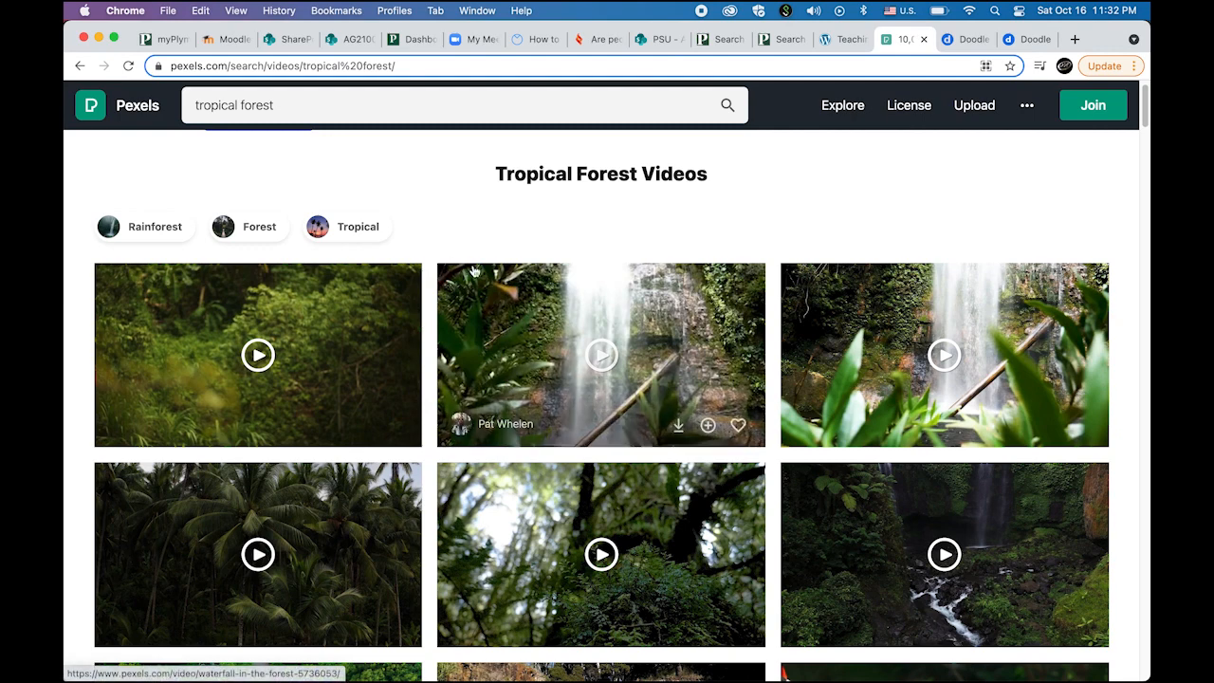
left_click(148, 118)
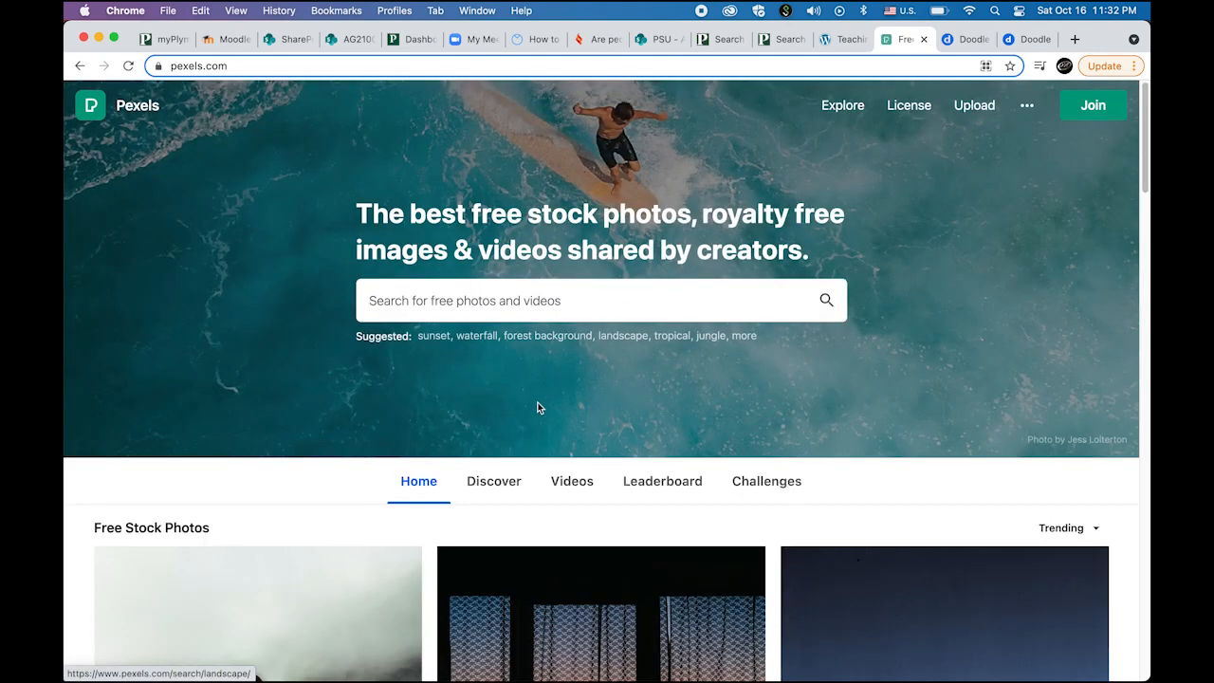
left_click(575, 484)
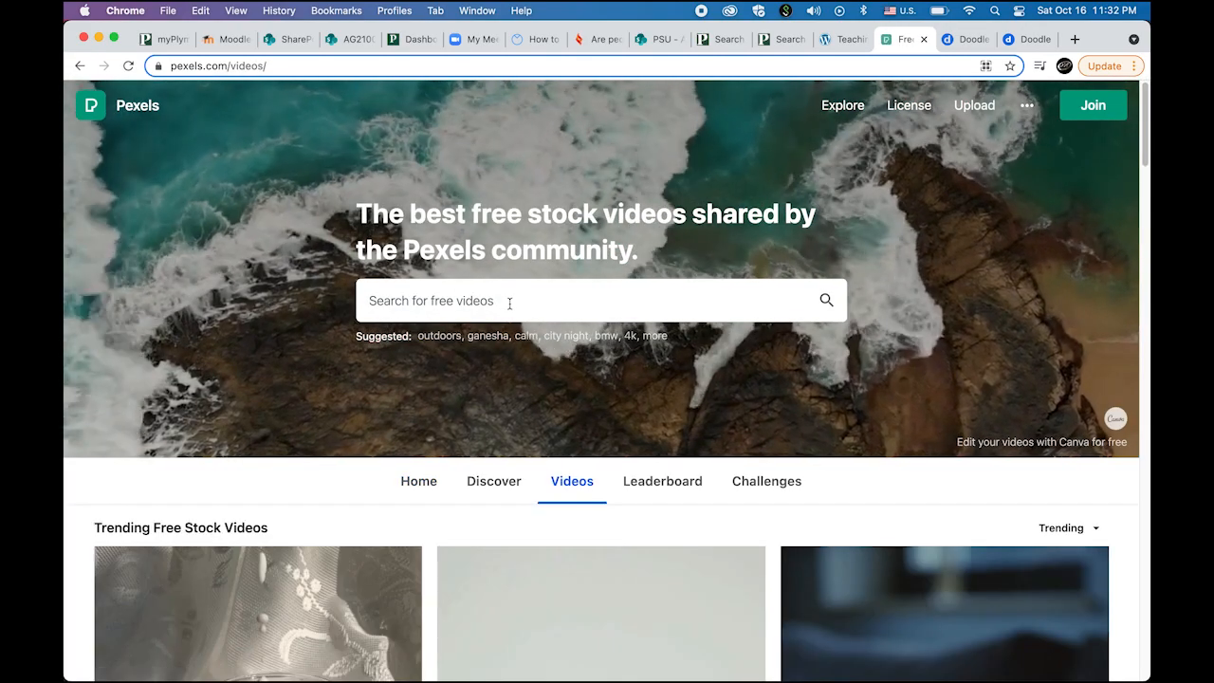
left_click(510, 302)
type("fore")
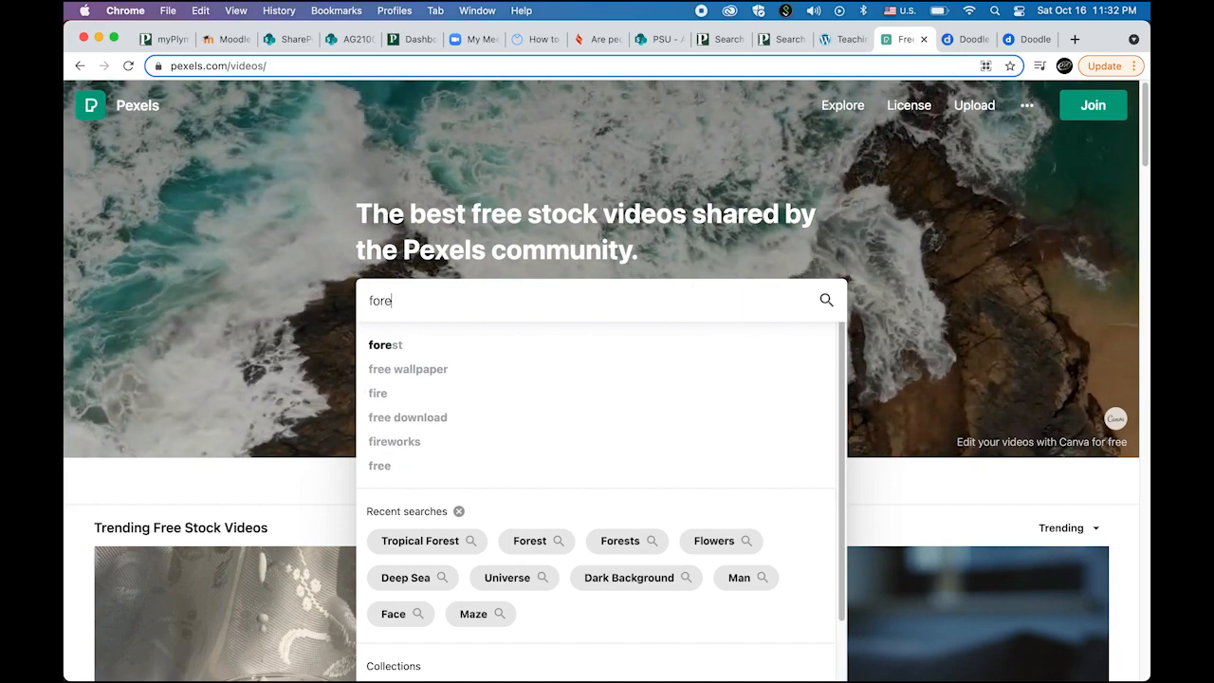
type("st")
key("Return")
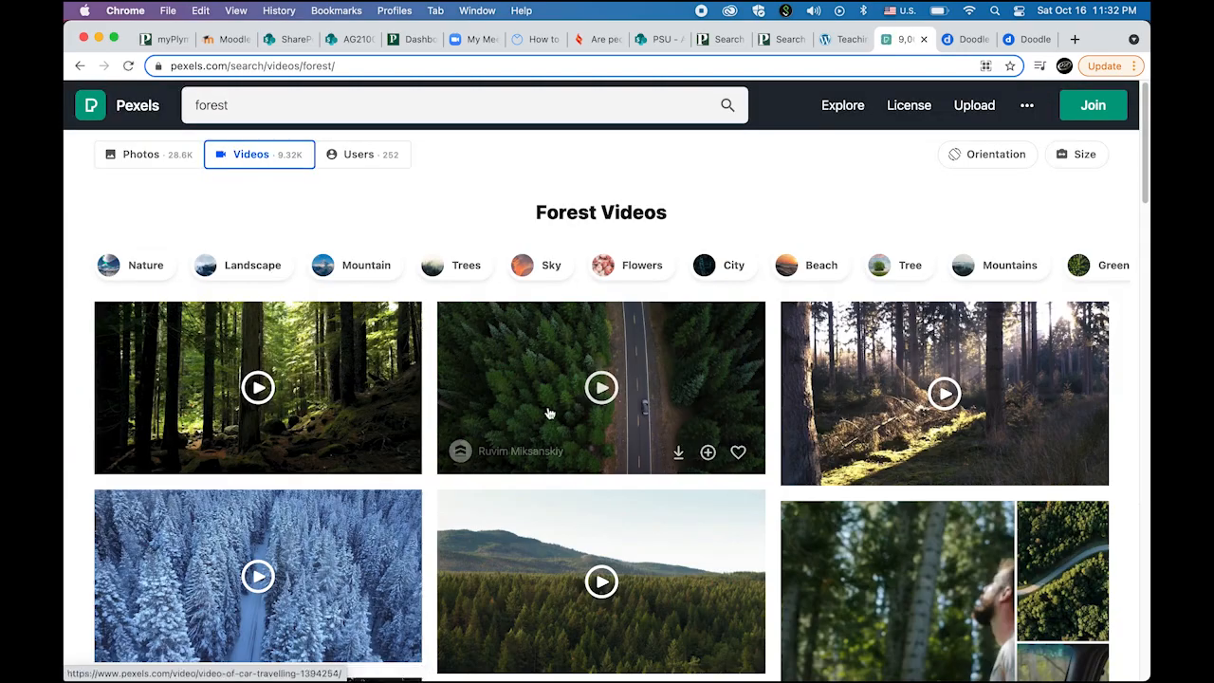
scroll(778, 523, "down", 3)
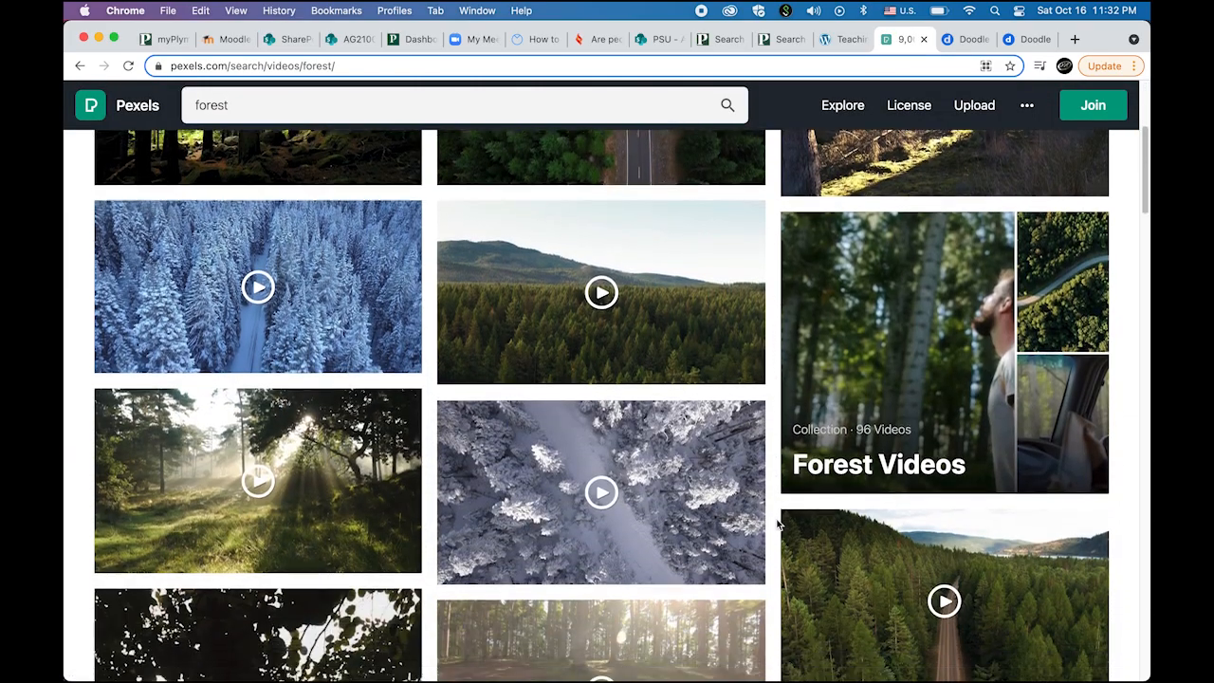
scroll(778, 523, "down", 1)
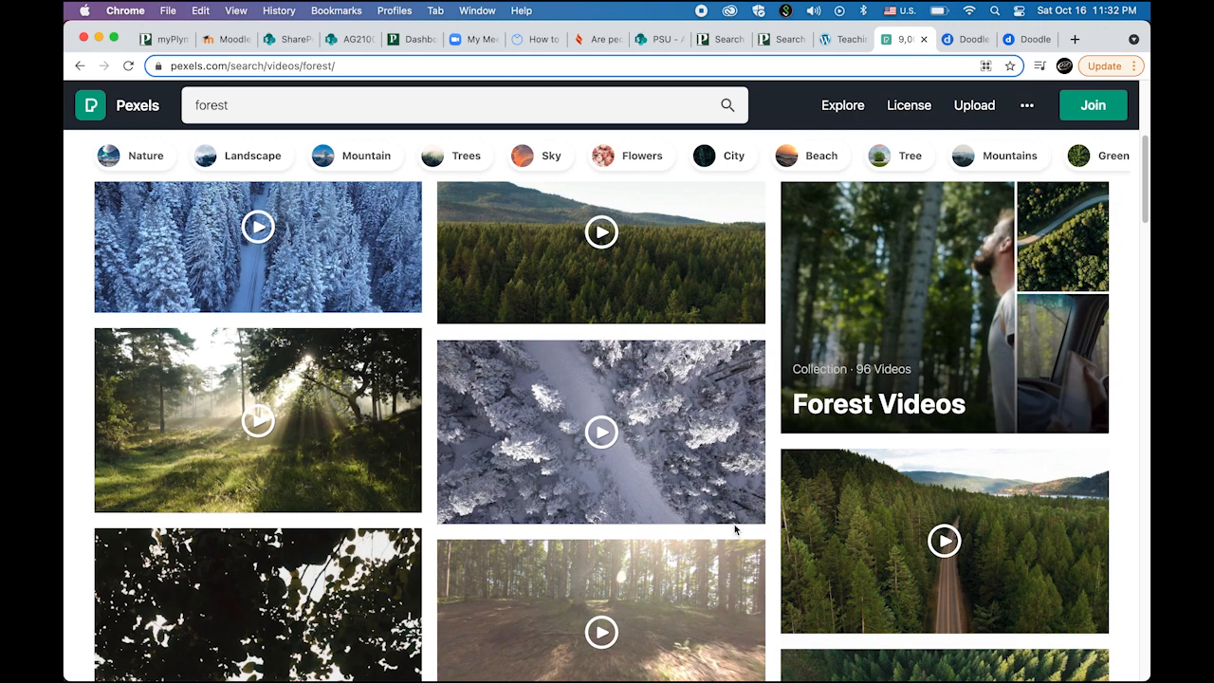
scroll(733, 530, "up", 1)
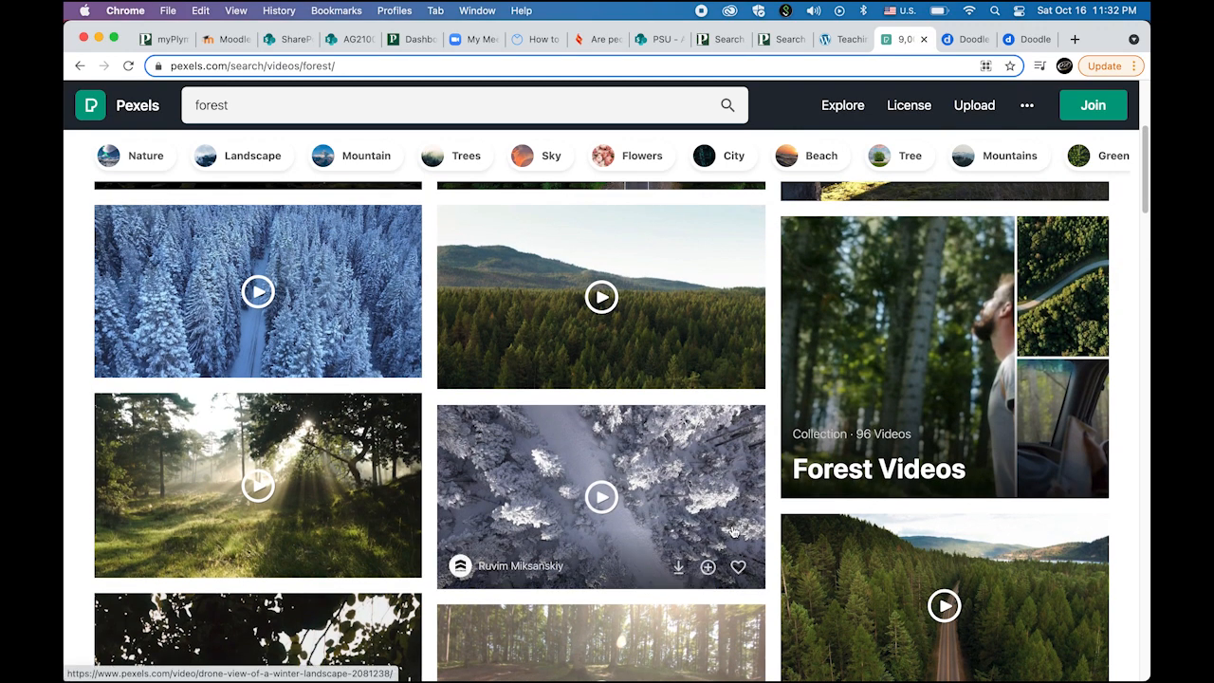
Return to the AE Aqualand folder in Finder, then switch to After Effects and start a new project
mouse_move(503, 566)
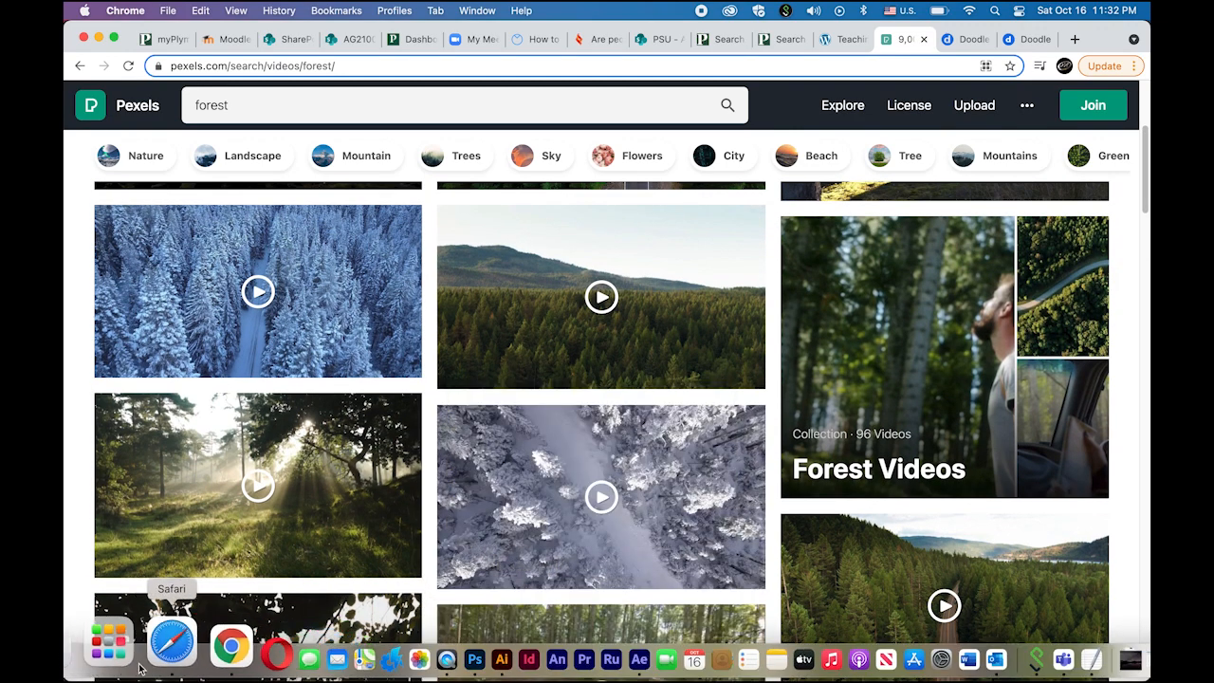
left_click(95, 642)
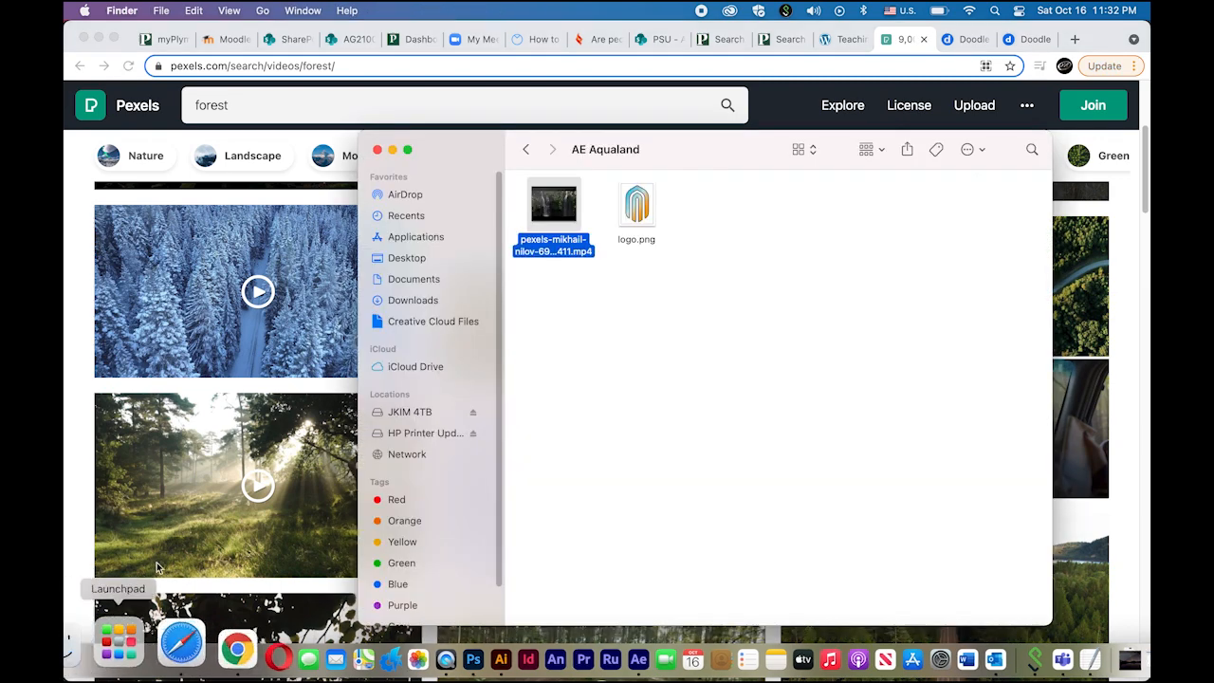
left_click(666, 388)
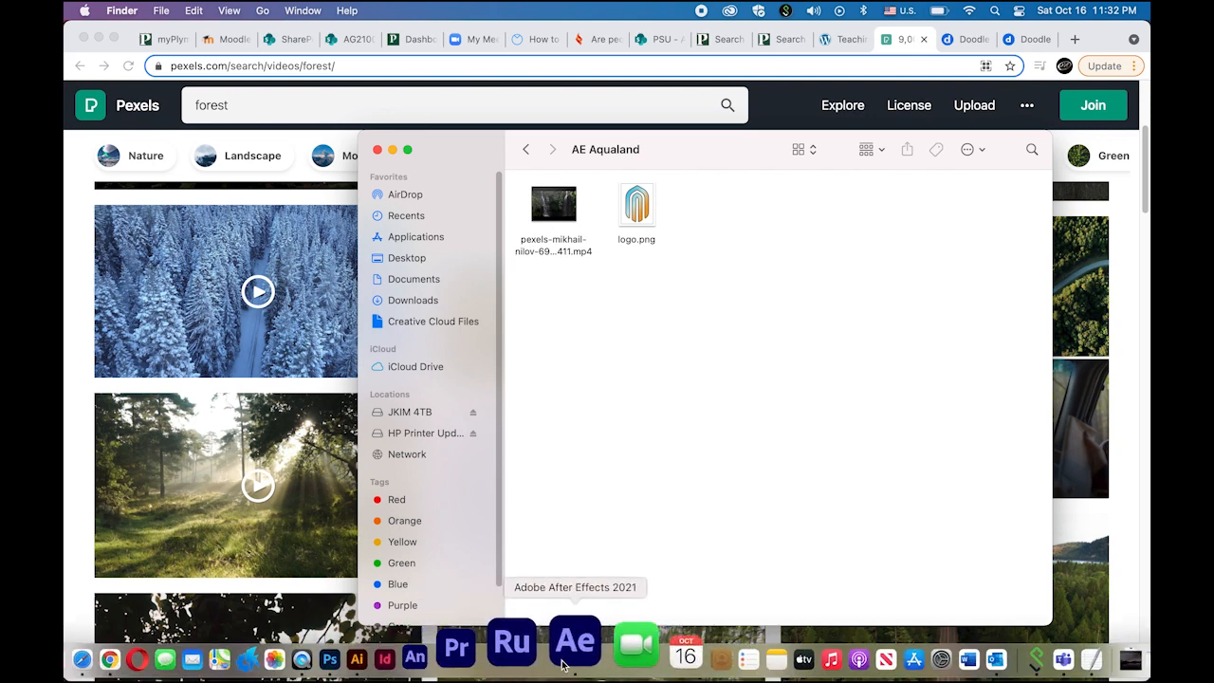
left_click(567, 664)
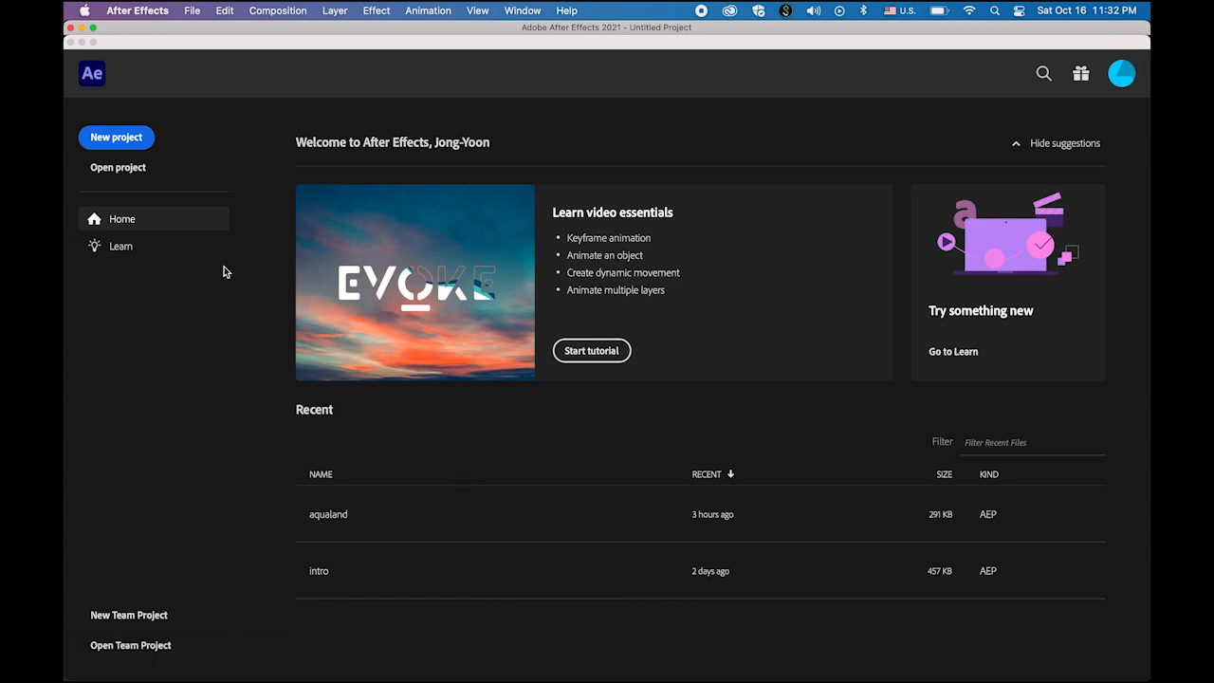
left_click(112, 138)
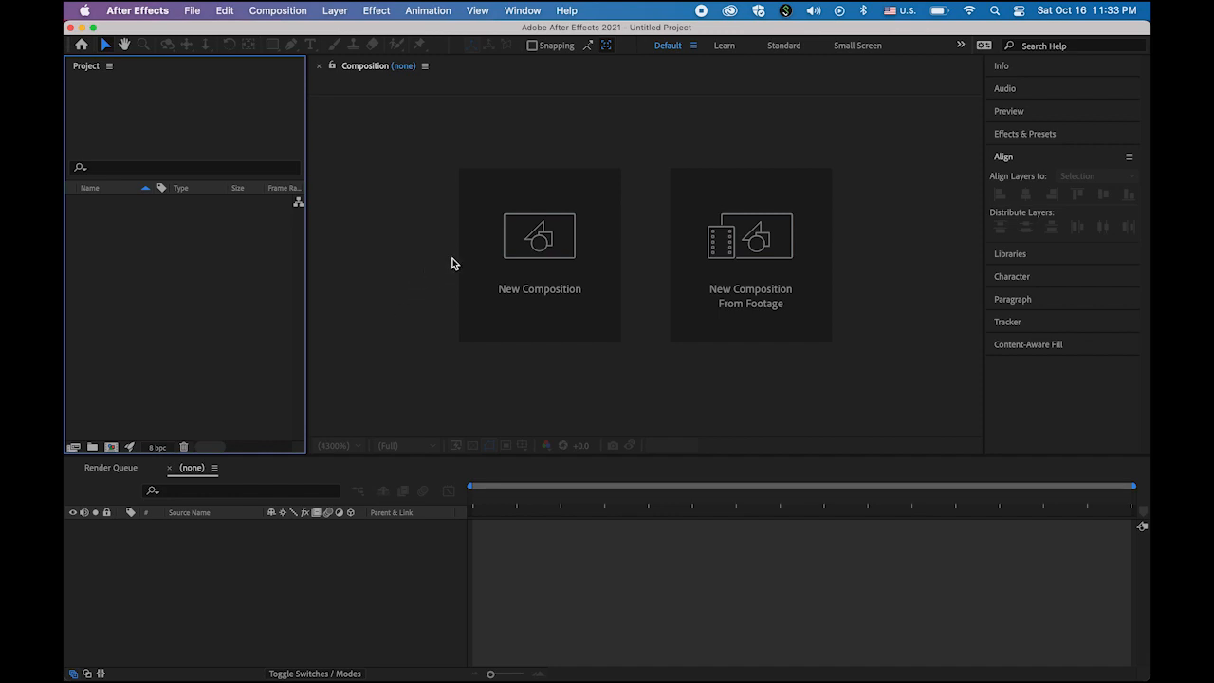
Create a composition named Background with the HDTV 1080 29.97 preset, 1920 × 1080 px, and a 10-second duration
left_click(559, 258)
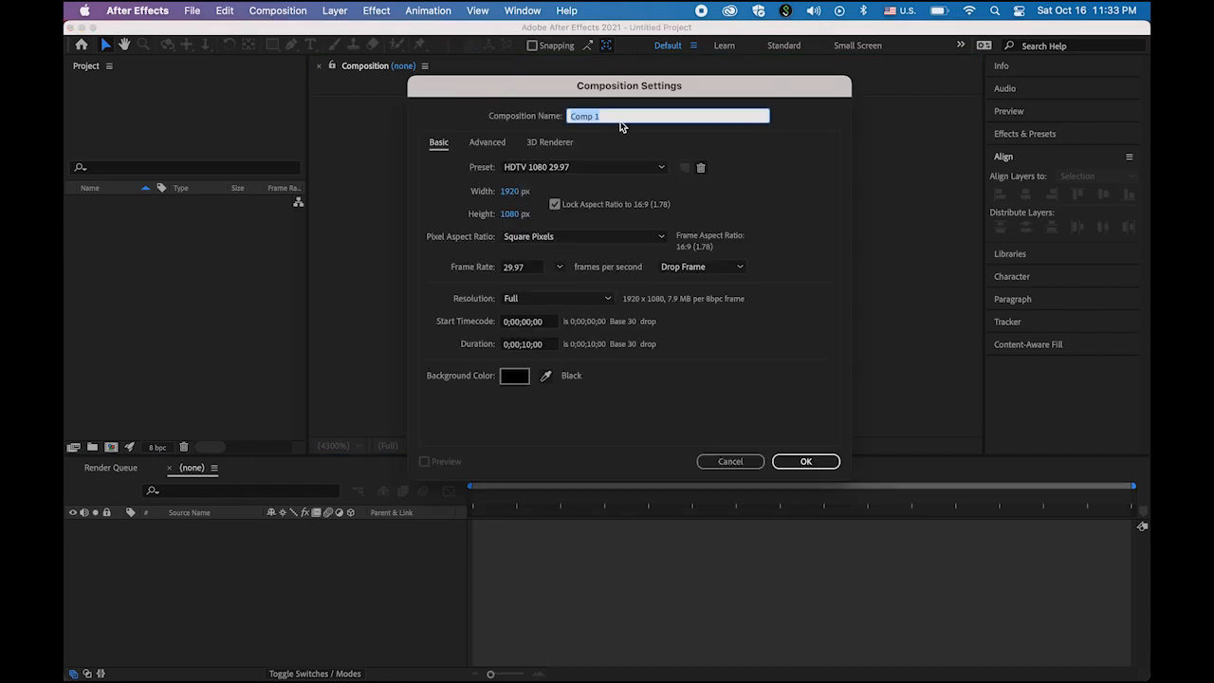
type("Background")
left_click(806, 462)
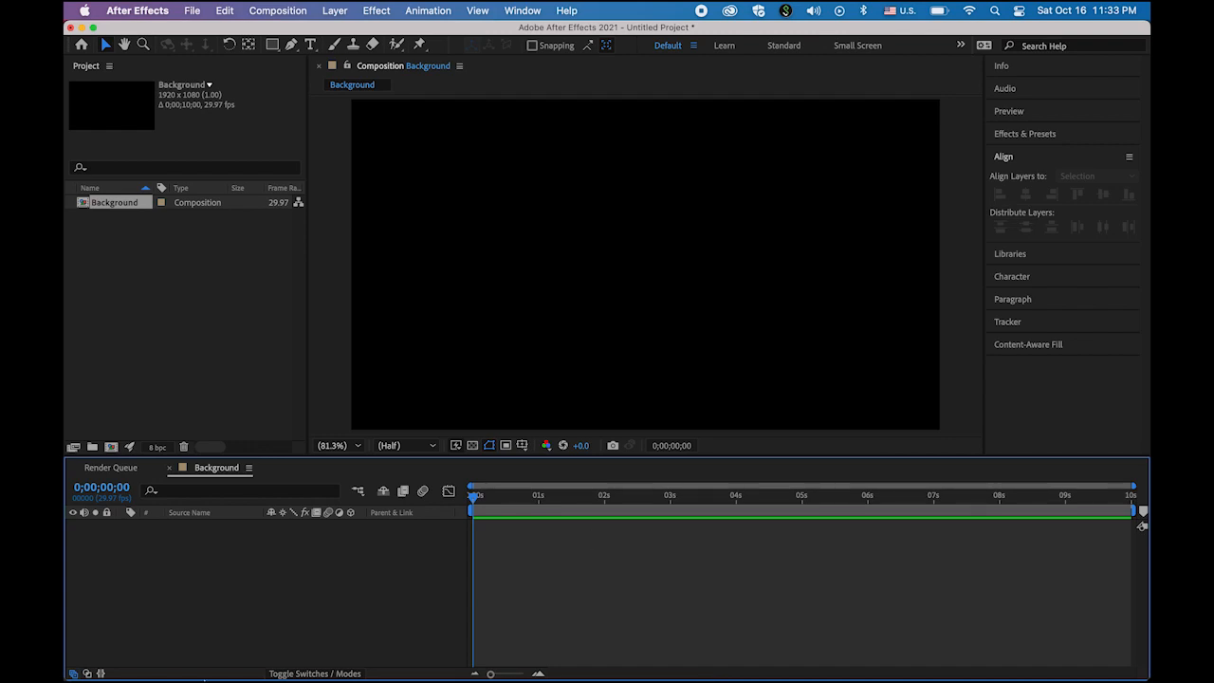
Import logo.png and the waterfall MP4 from the AE Aqualand folder into the project and select the Background composition
mouse_move(211, 676)
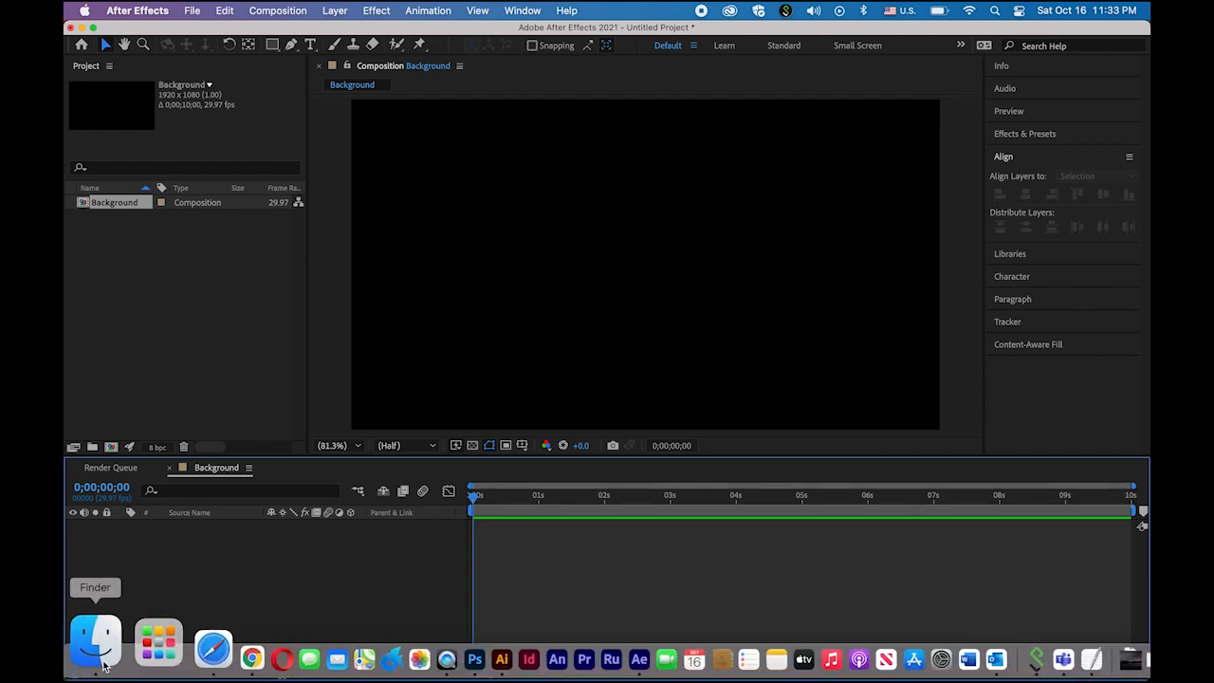
left_click(99, 654)
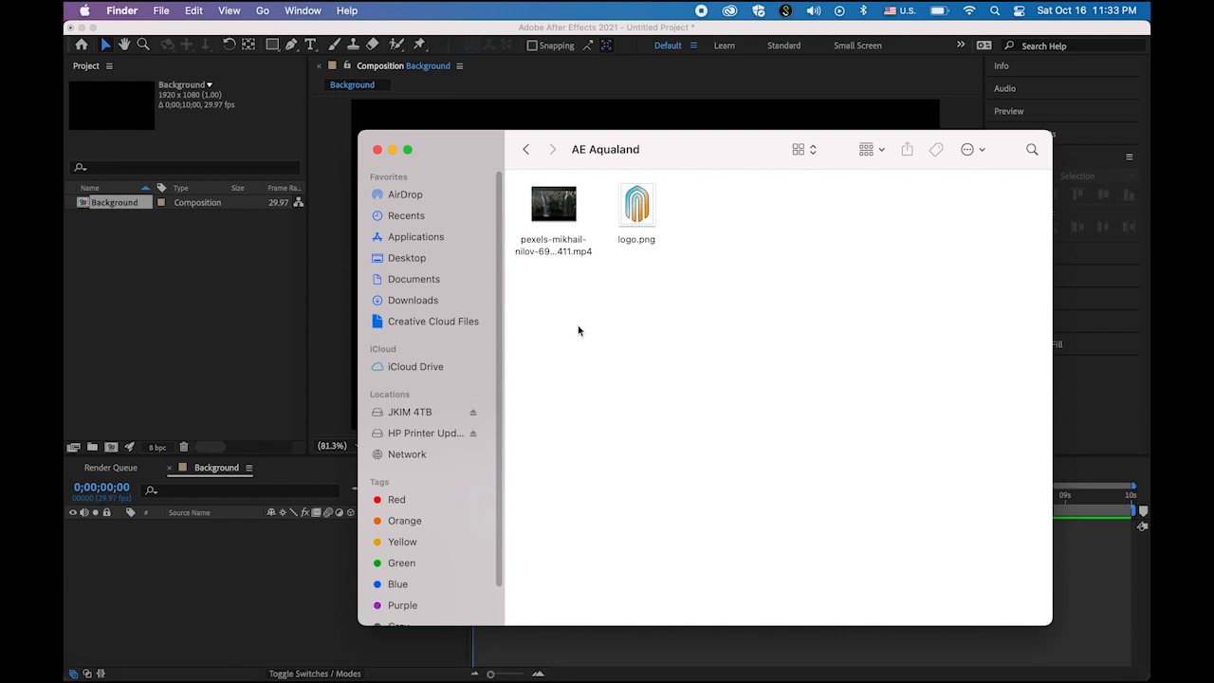
left_click_drag(697, 152, 700, 106)
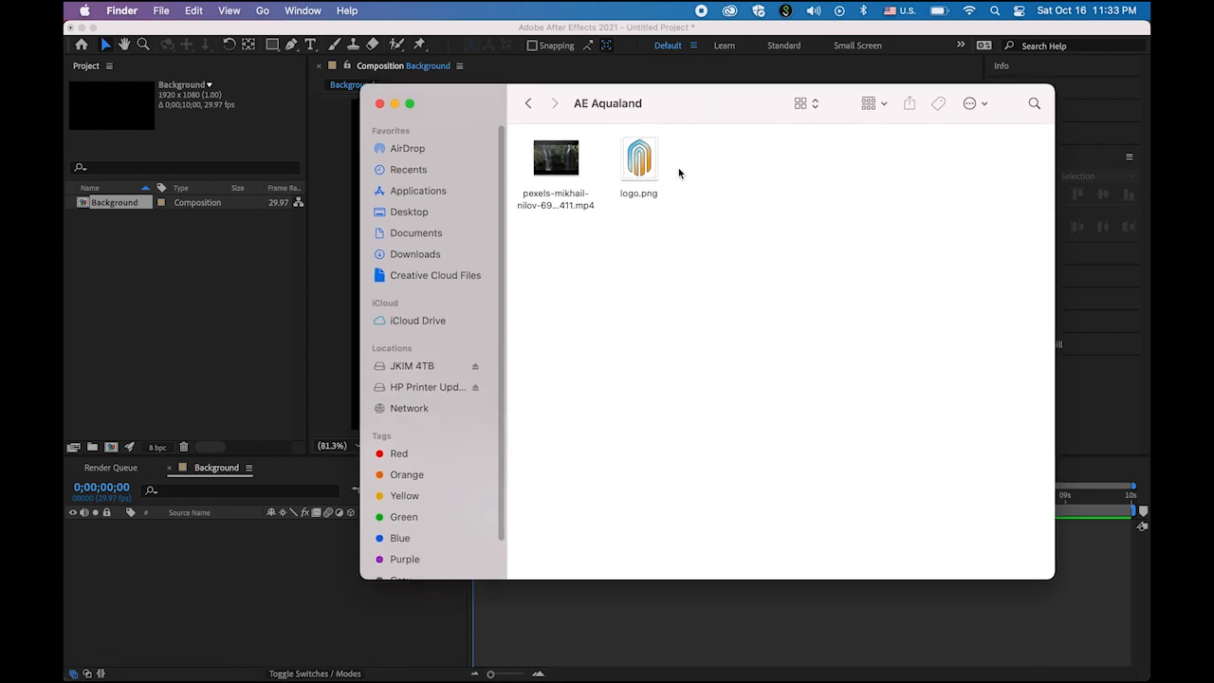
left_click(556, 156)
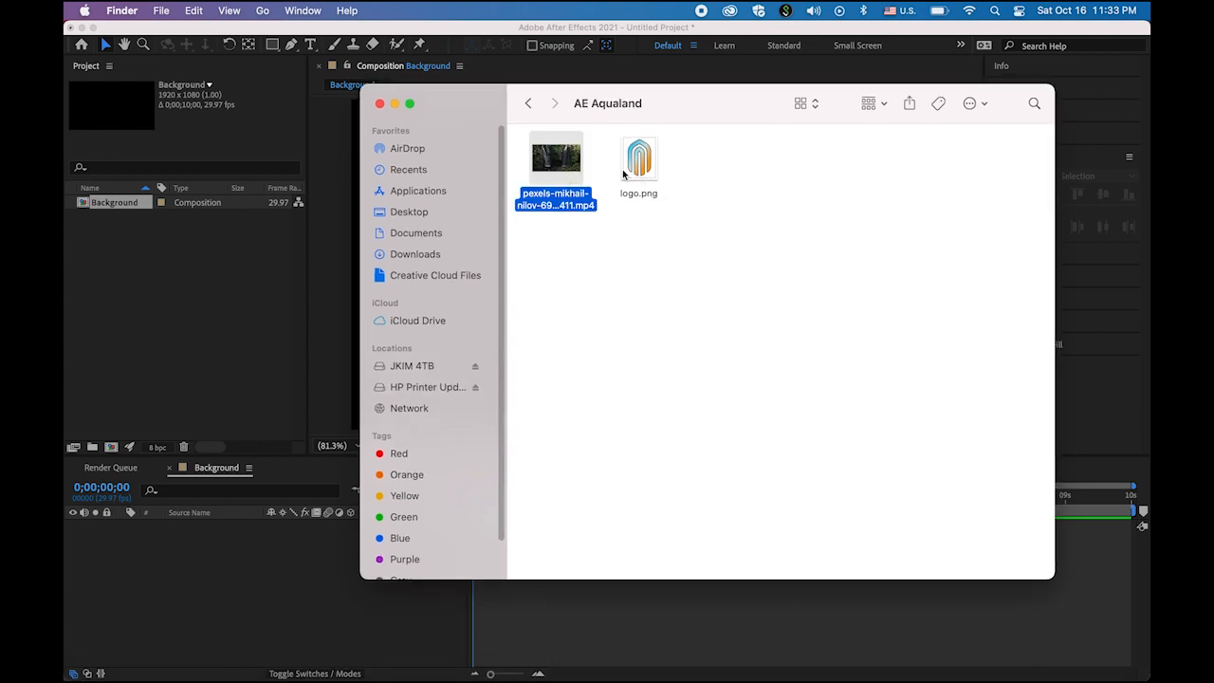
left_click(634, 171)
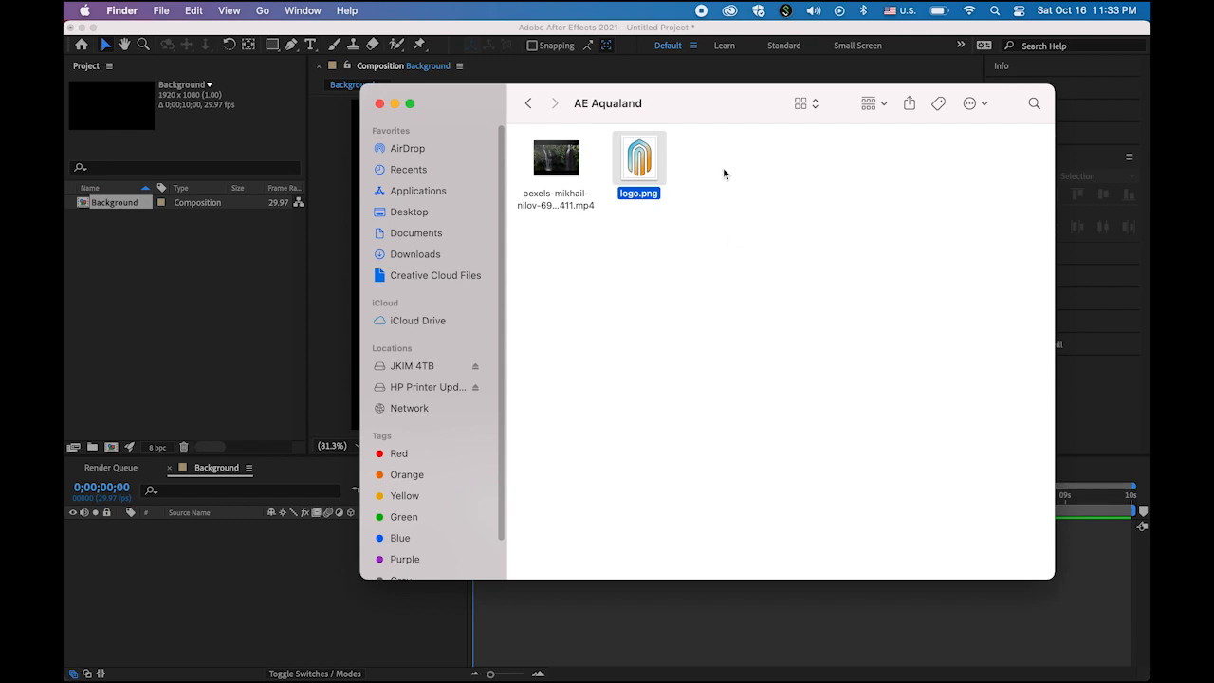
left_click_drag(737, 170, 520, 236)
left_click_drag(647, 165, 211, 290)
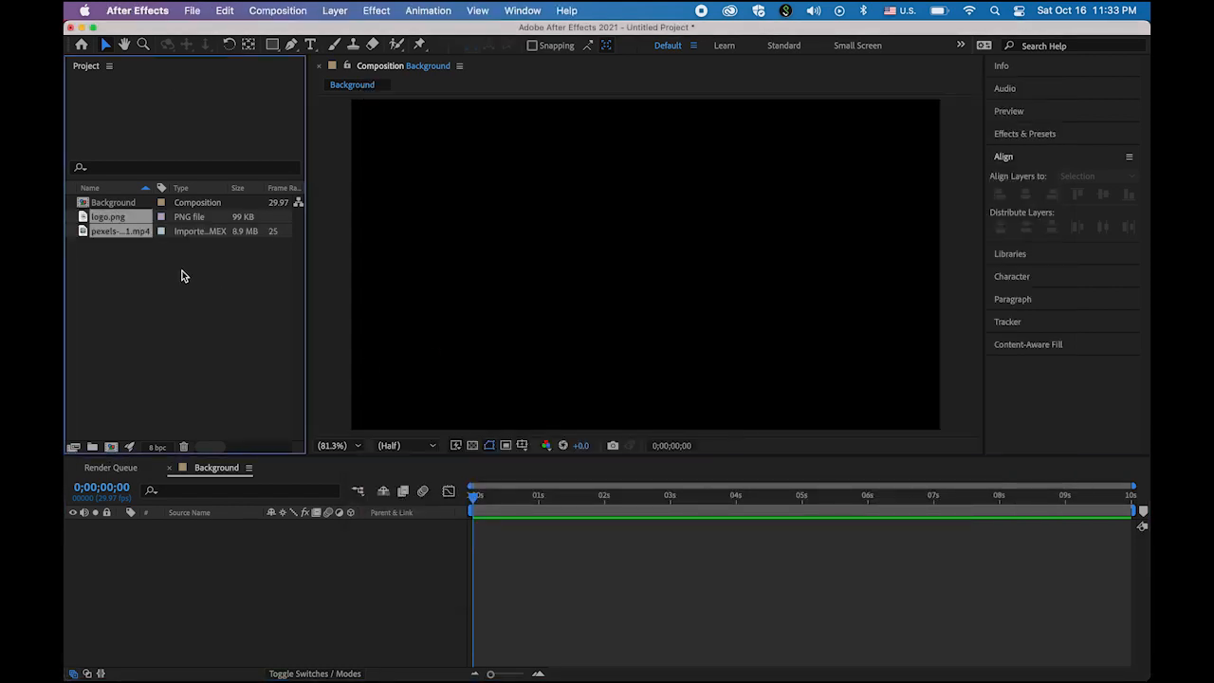
left_click(158, 319)
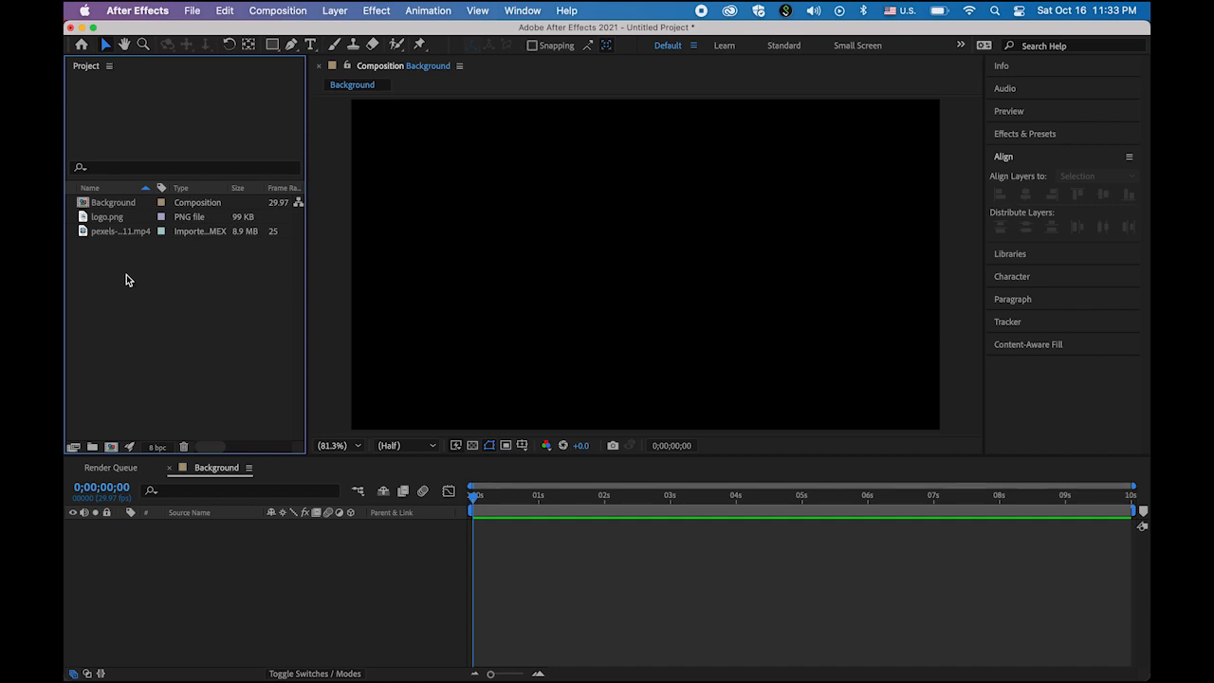
left_click(117, 205)
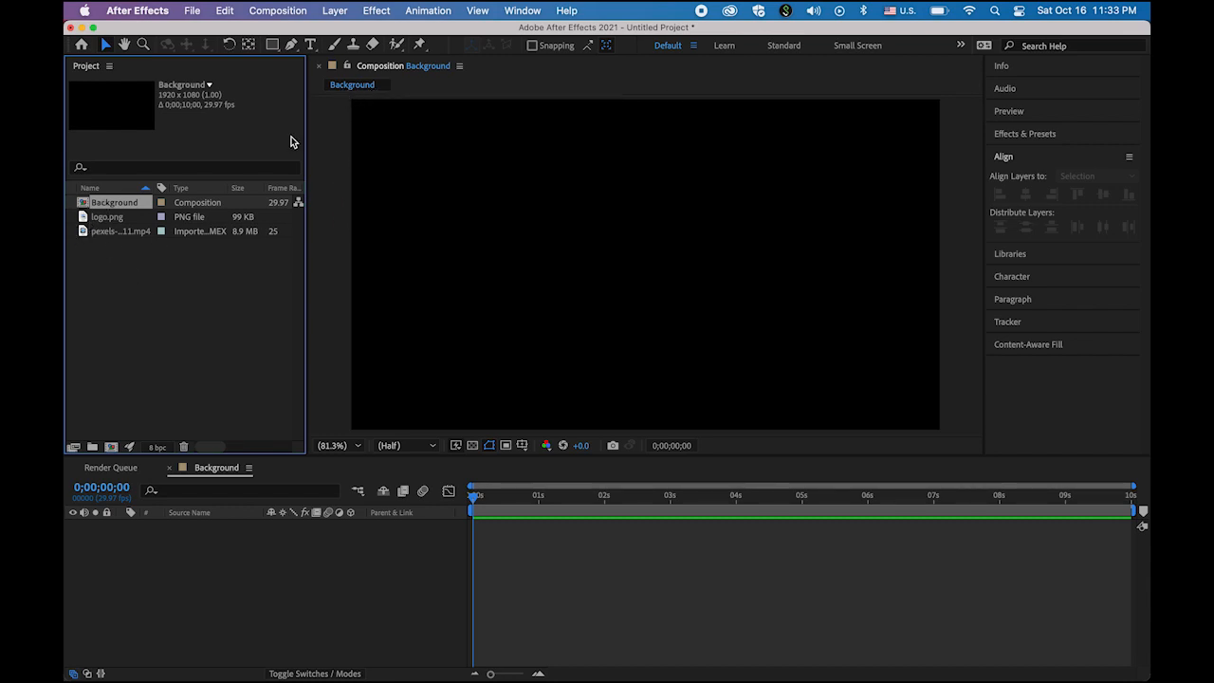
Add the pexels waterfall MP4 to the Background composition, centred in the frame, and preview its playback
left_click(86, 233)
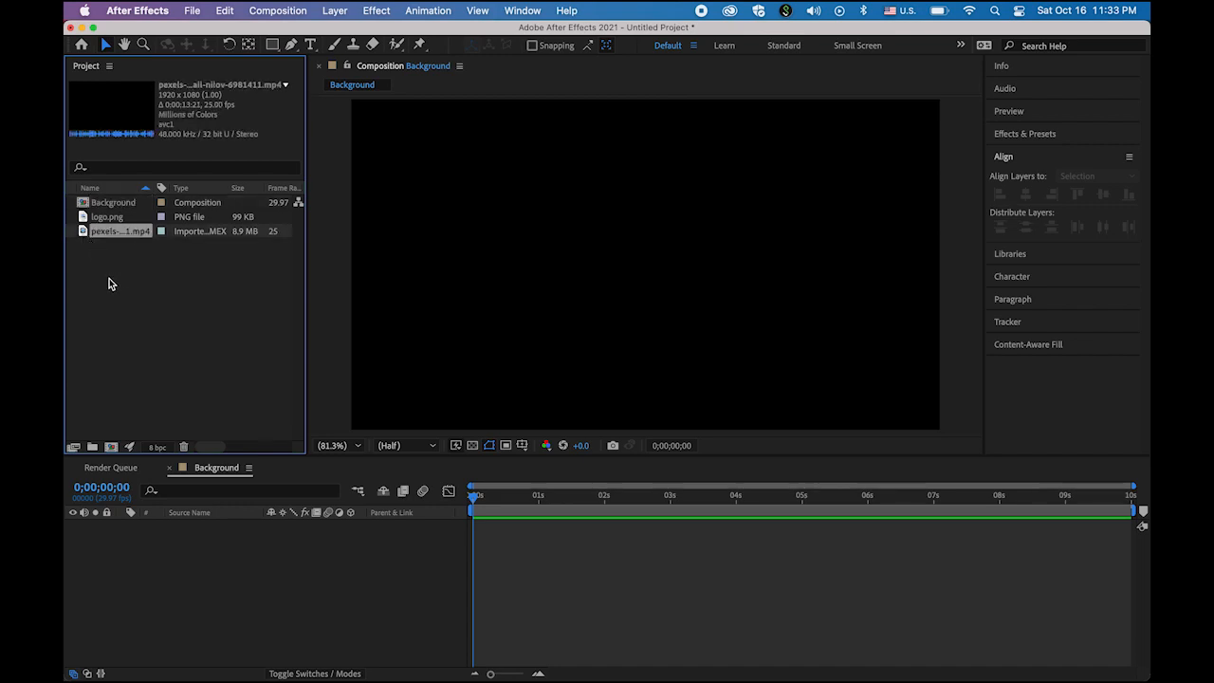
left_click_drag(84, 233, 646, 266)
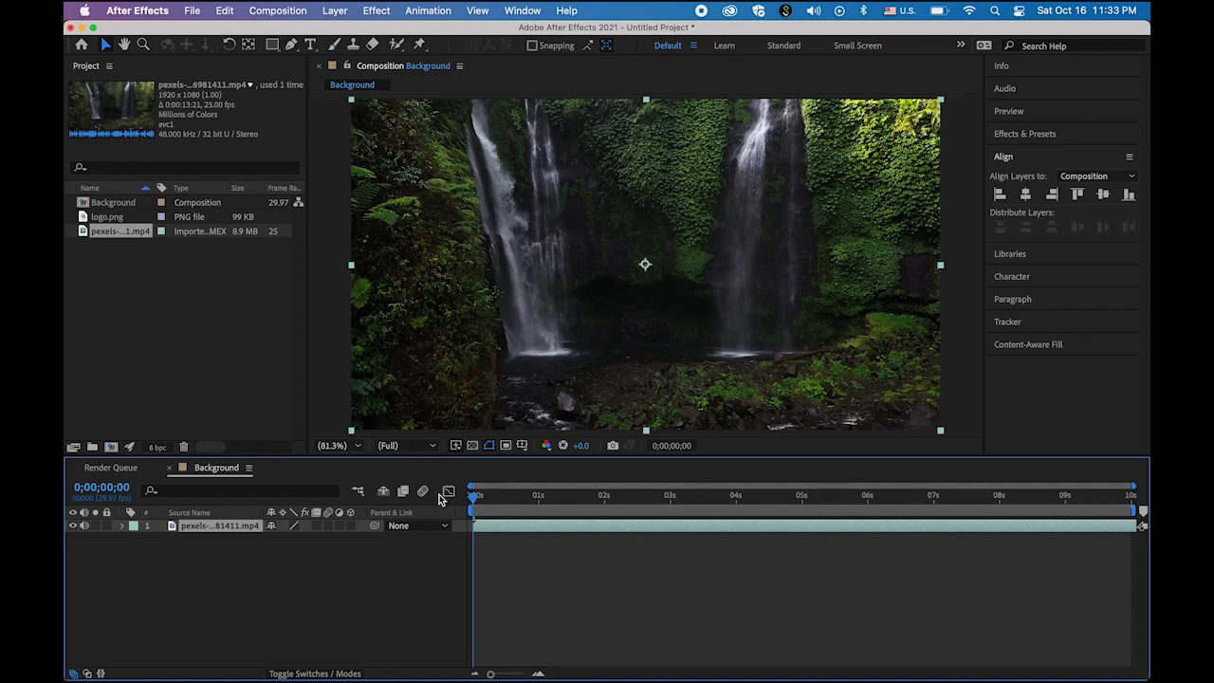
key("space")
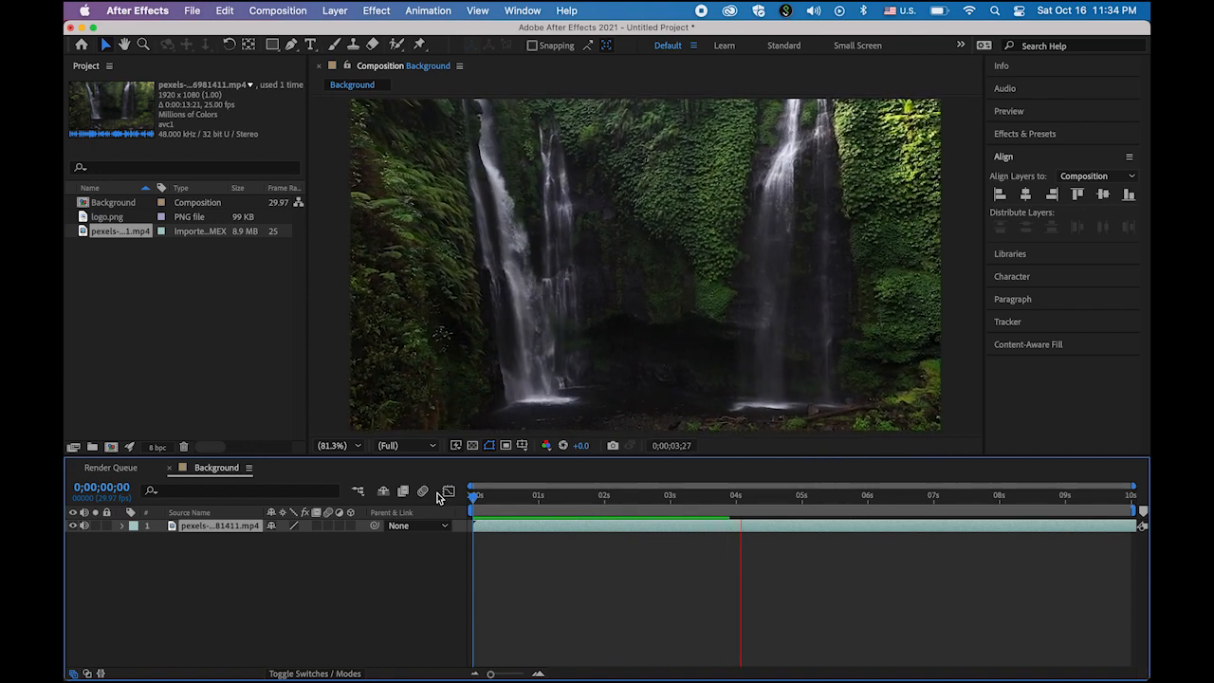
key("space")
Create a composition named Animation1 with the HDTV 1080 29.97 preset, 1920 × 1080 px, and a 10-second duration
left_click(221, 351)
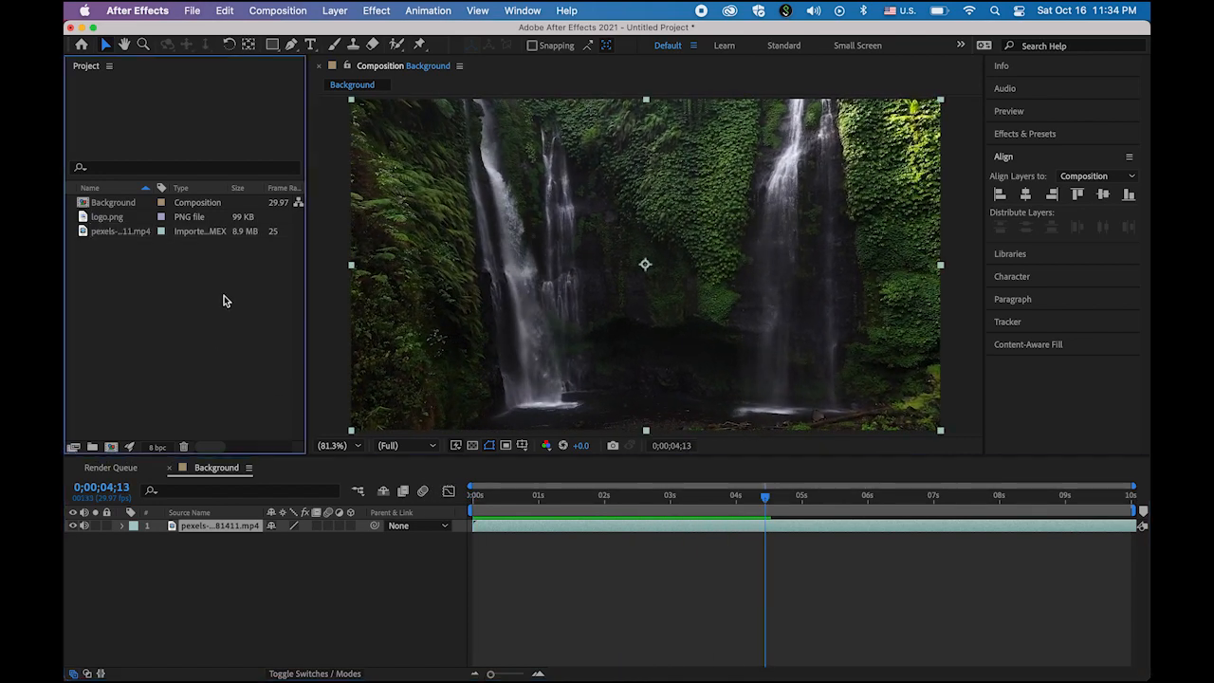
left_click(112, 448)
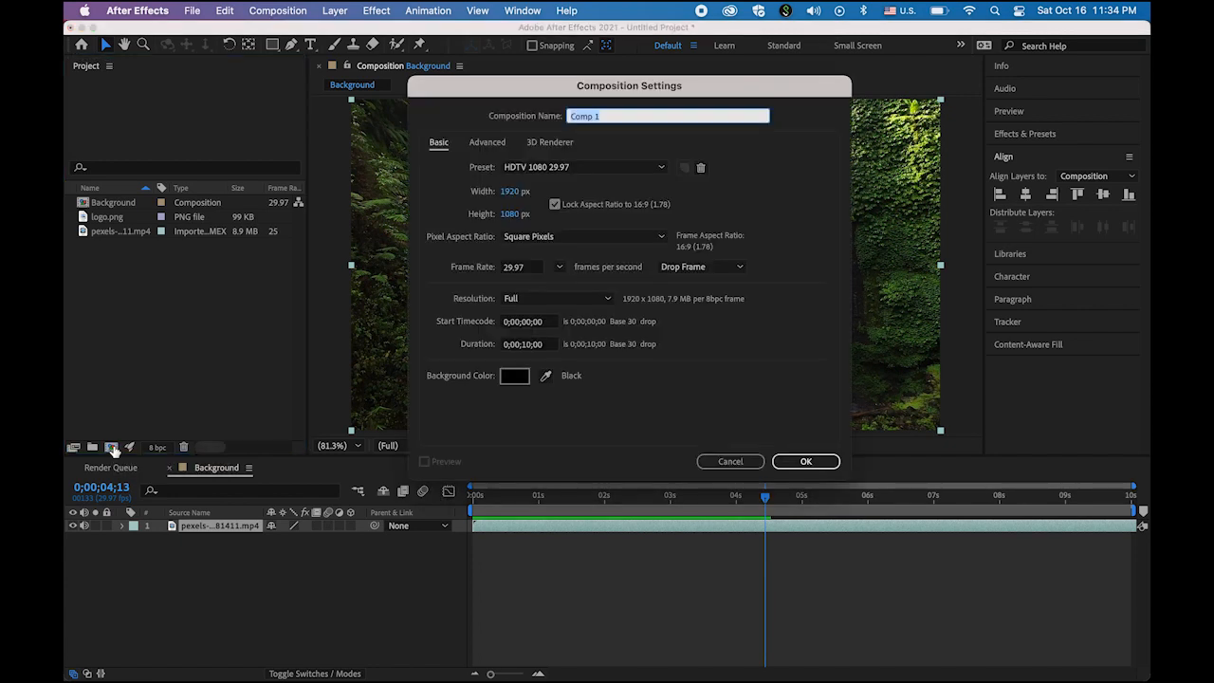
left_click(605, 116)
left_click_drag(604, 116, 518, 116)
type("Animation1")
left_click(806, 462)
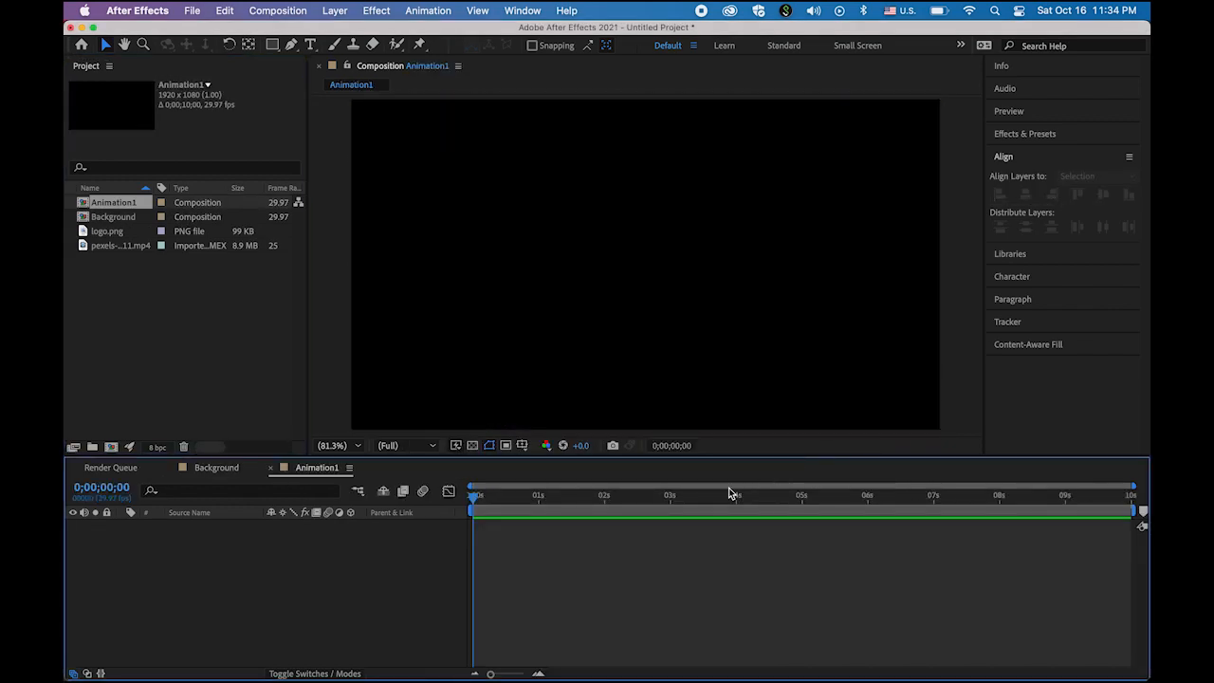
Place logo.png in the Animation1 composition, scale it down to about 35%, and position it horizontally centred in the upper half of the frame
left_click(181, 341)
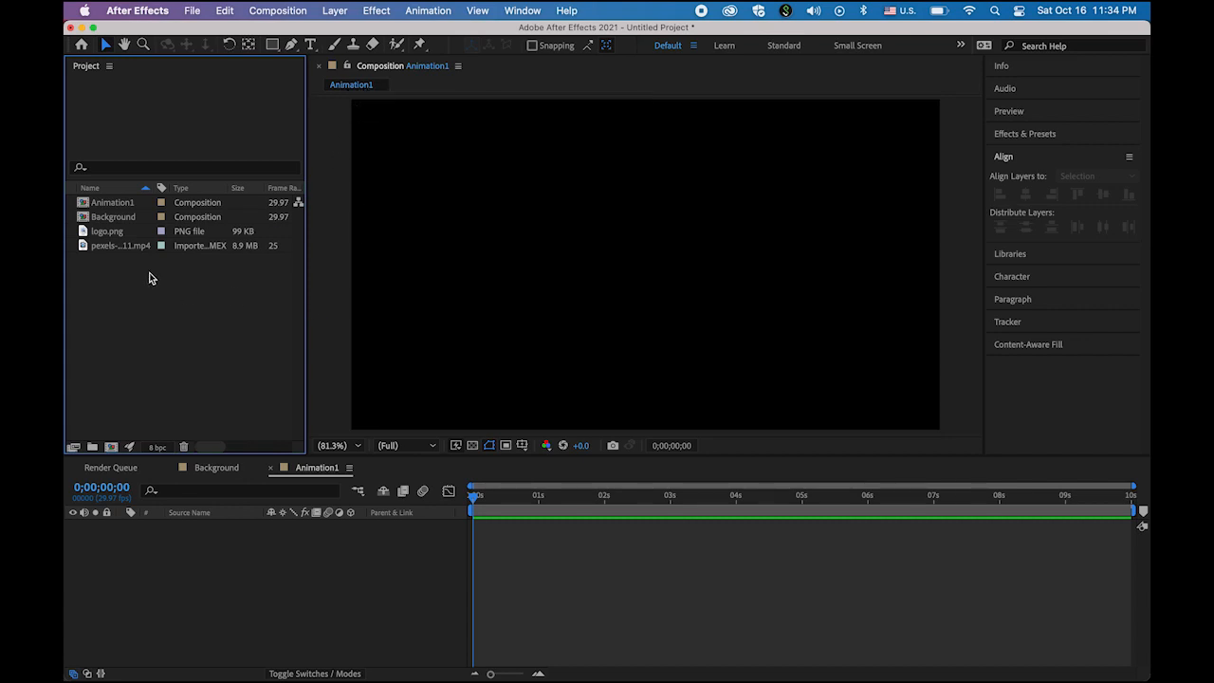
left_click(86, 235)
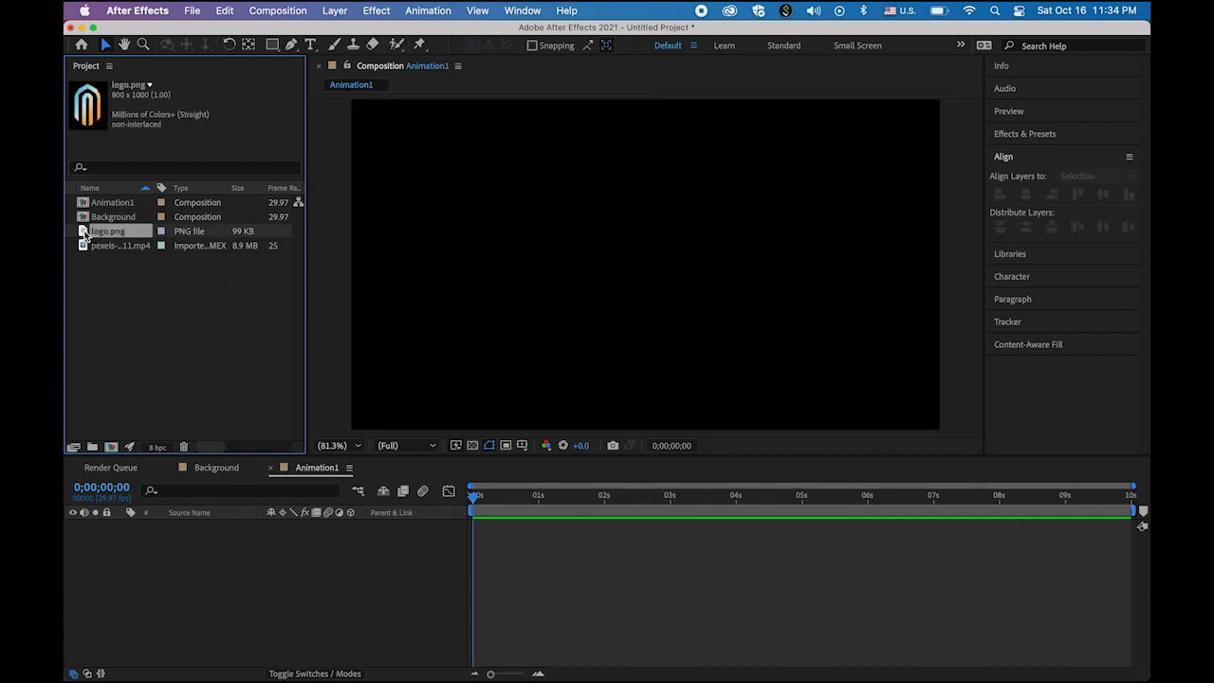
left_click_drag(305, 230, 648, 271)
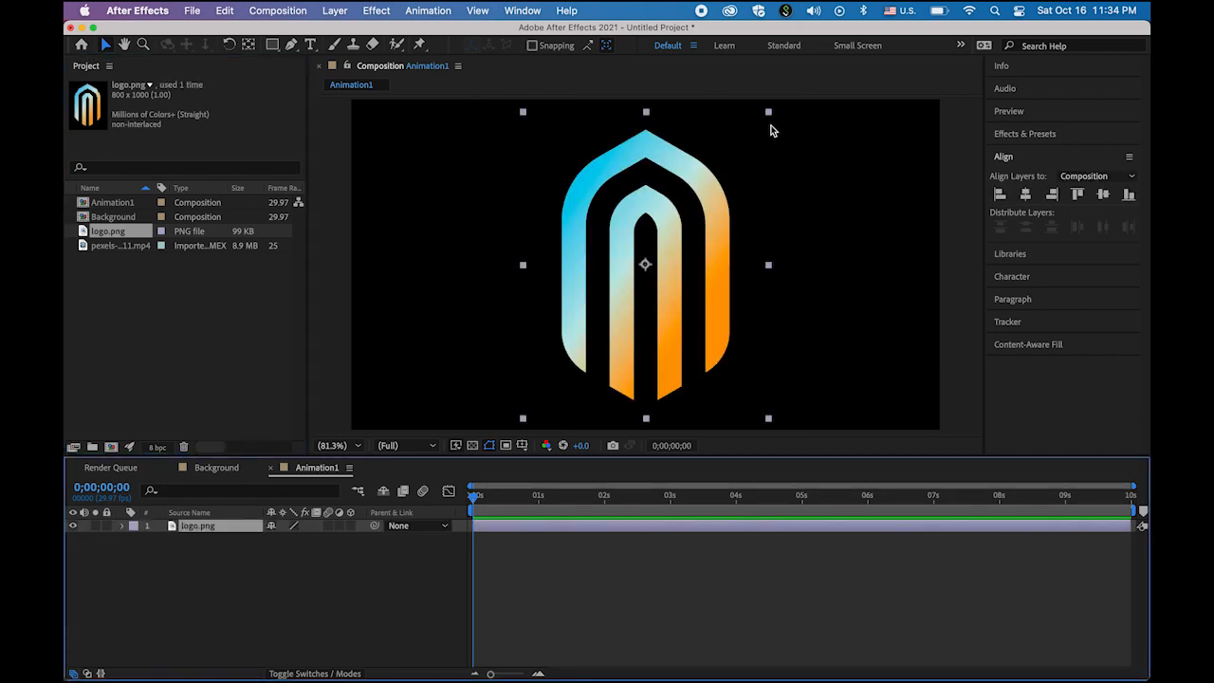
left_click_drag(770, 116, 689, 211)
left_click_drag(656, 296, 656, 223)
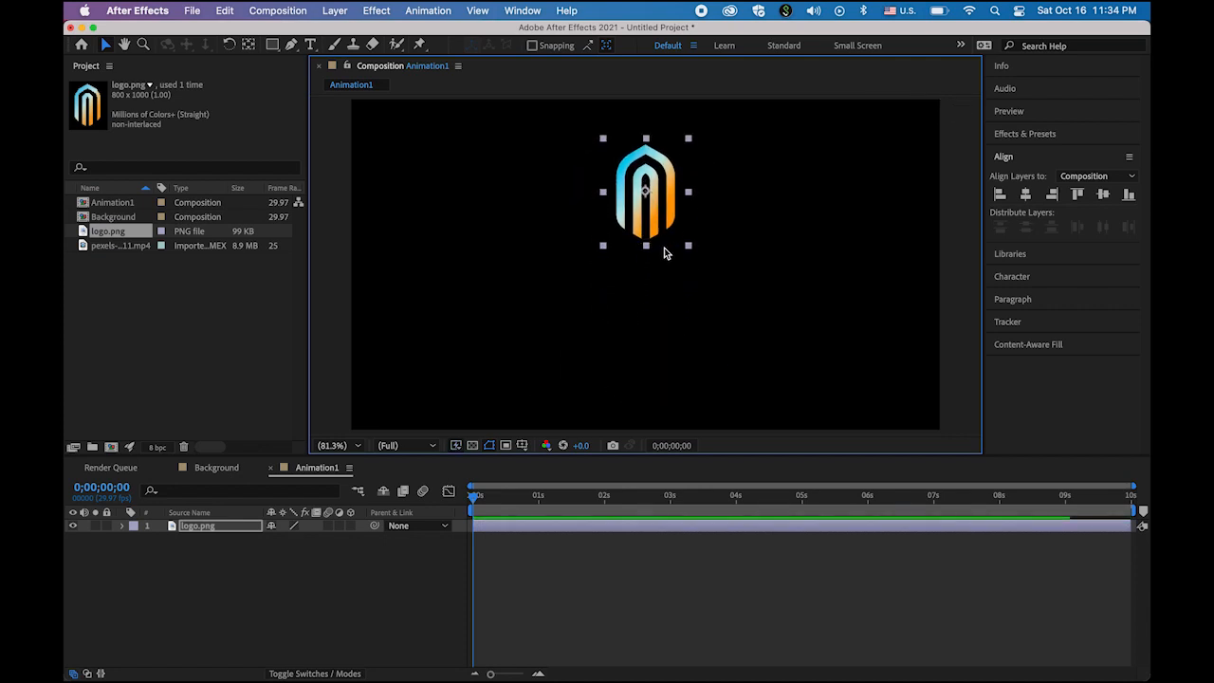
left_click(1028, 196)
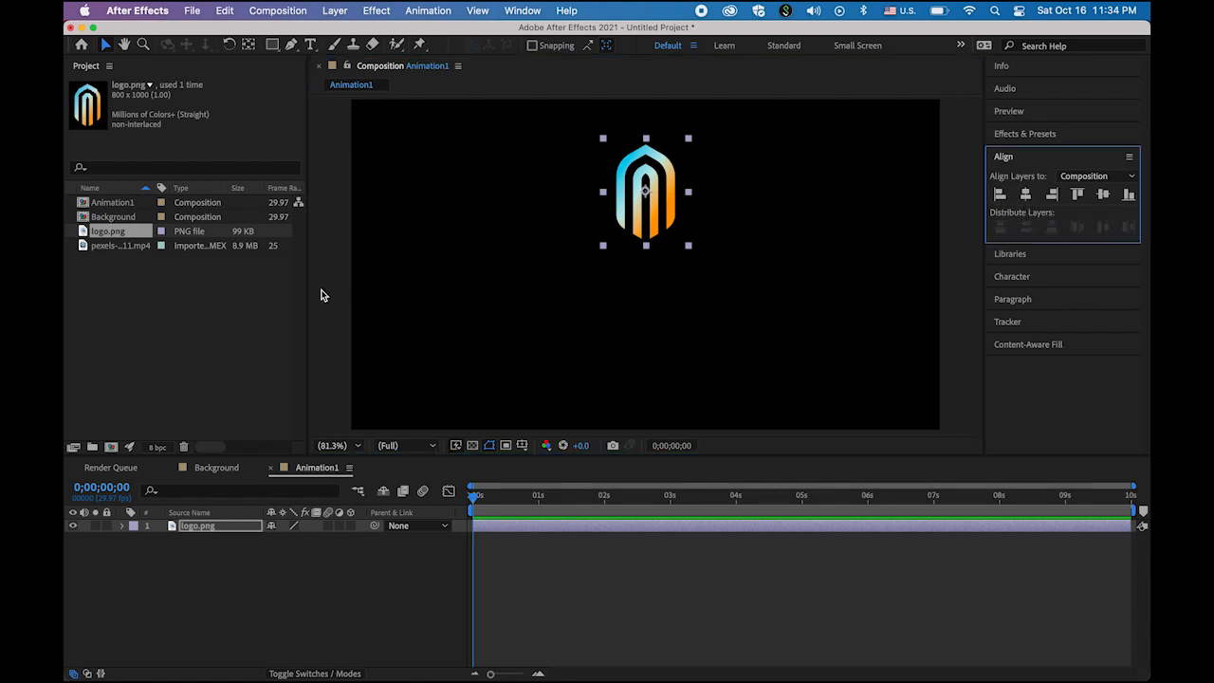
Add the text AQUALAND below the logo and centre it horizontally in the composition
left_click(310, 45)
left_click(533, 339)
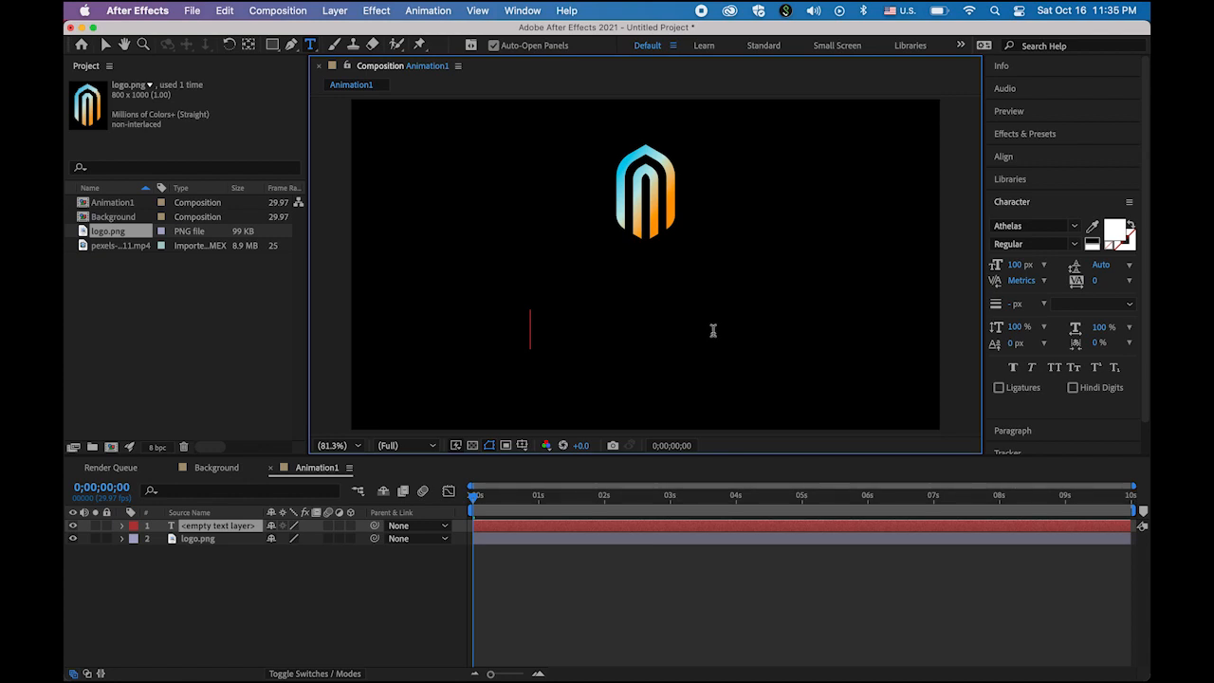
type("AQUALAND")
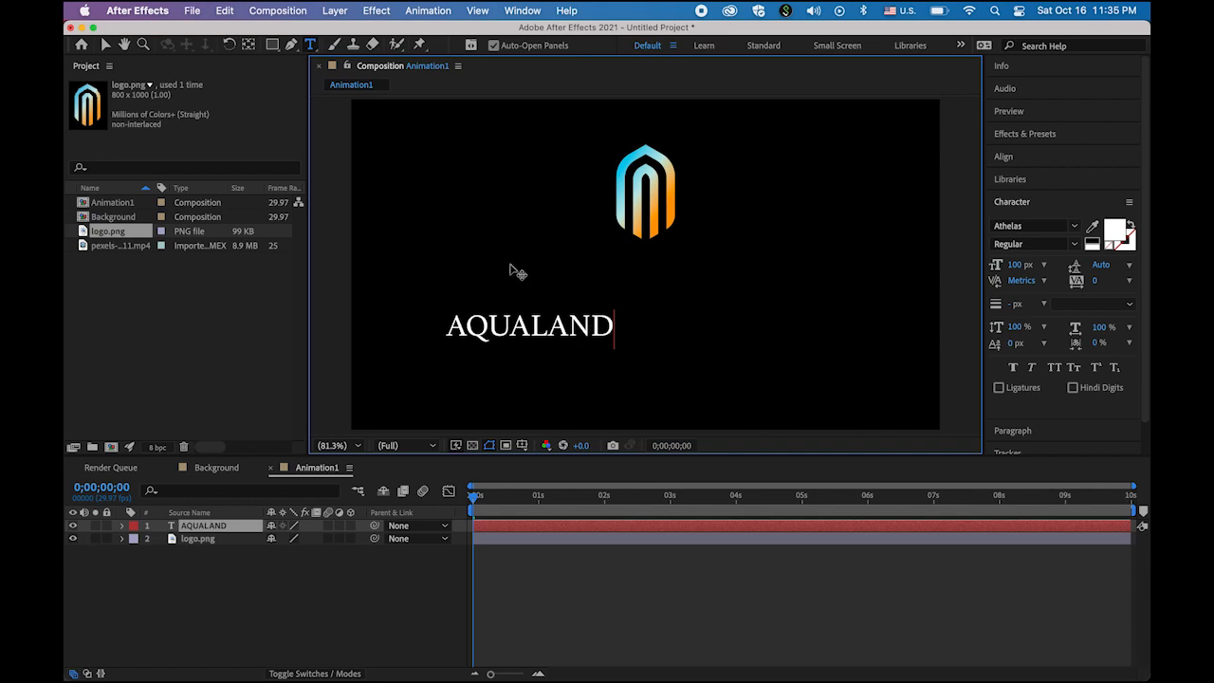
left_click(105, 45)
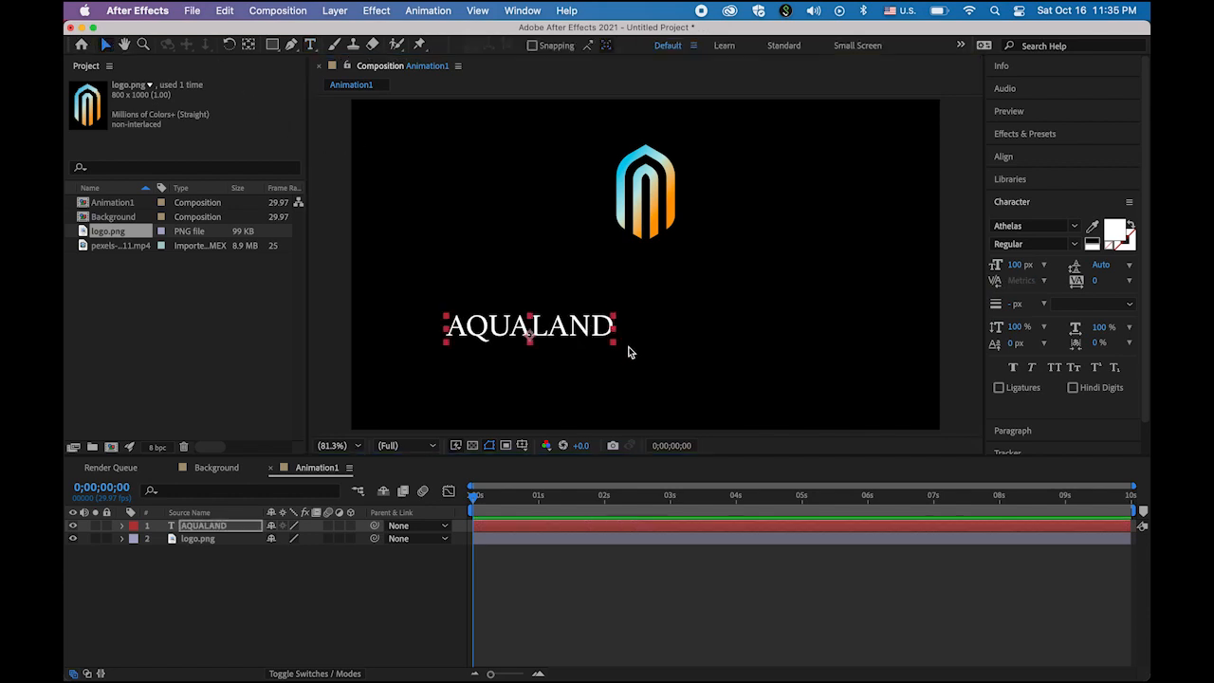
left_click(1032, 163)
left_click(1027, 201)
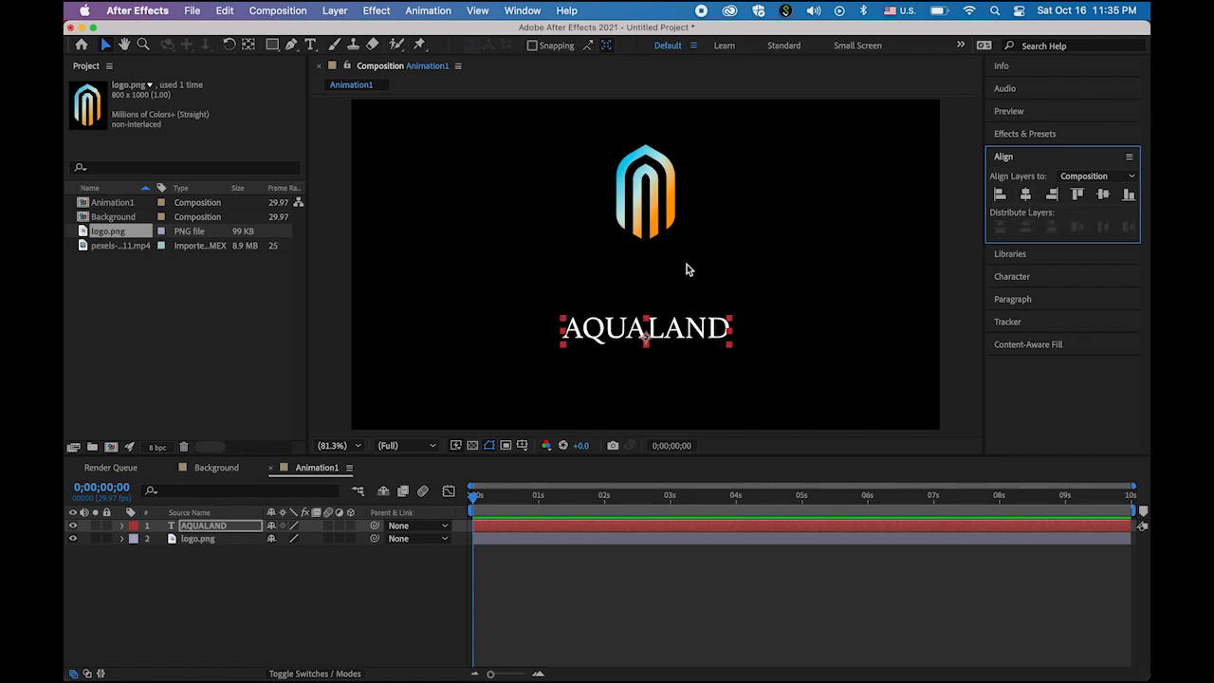
Move the logo down and the AQUALAND text up so they sit close together near the middle of the frame
left_click(651, 231)
left_click_drag(653, 233, 654, 271)
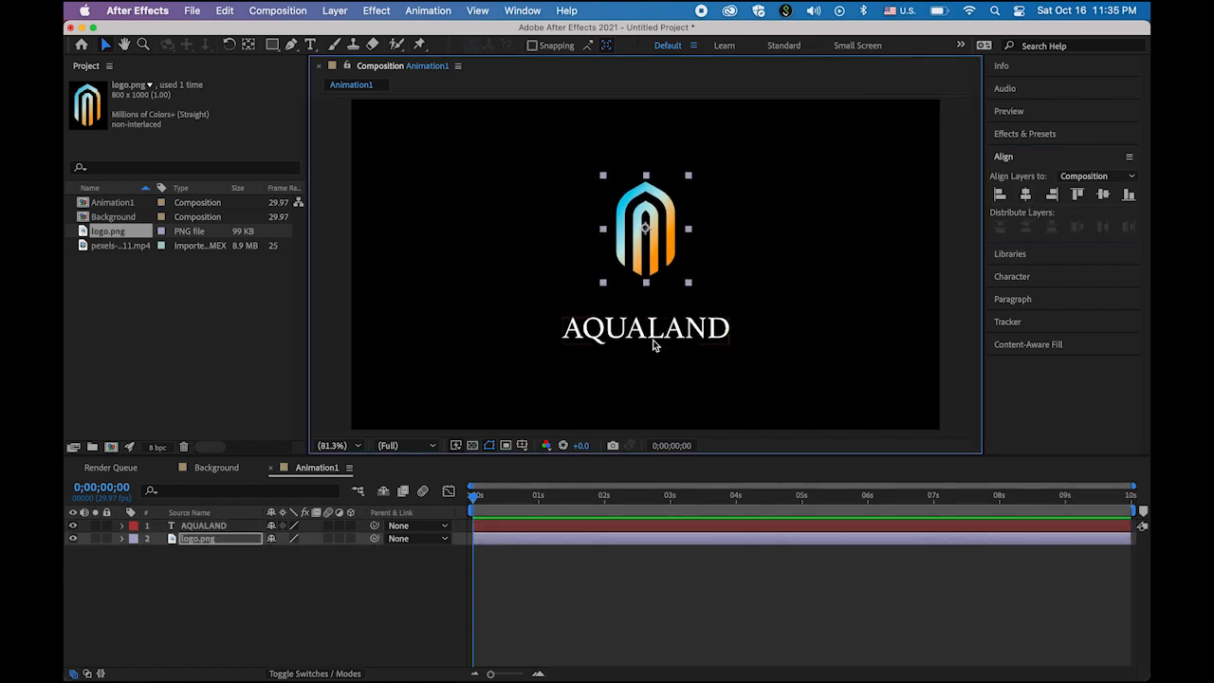
left_click_drag(658, 344, 654, 310)
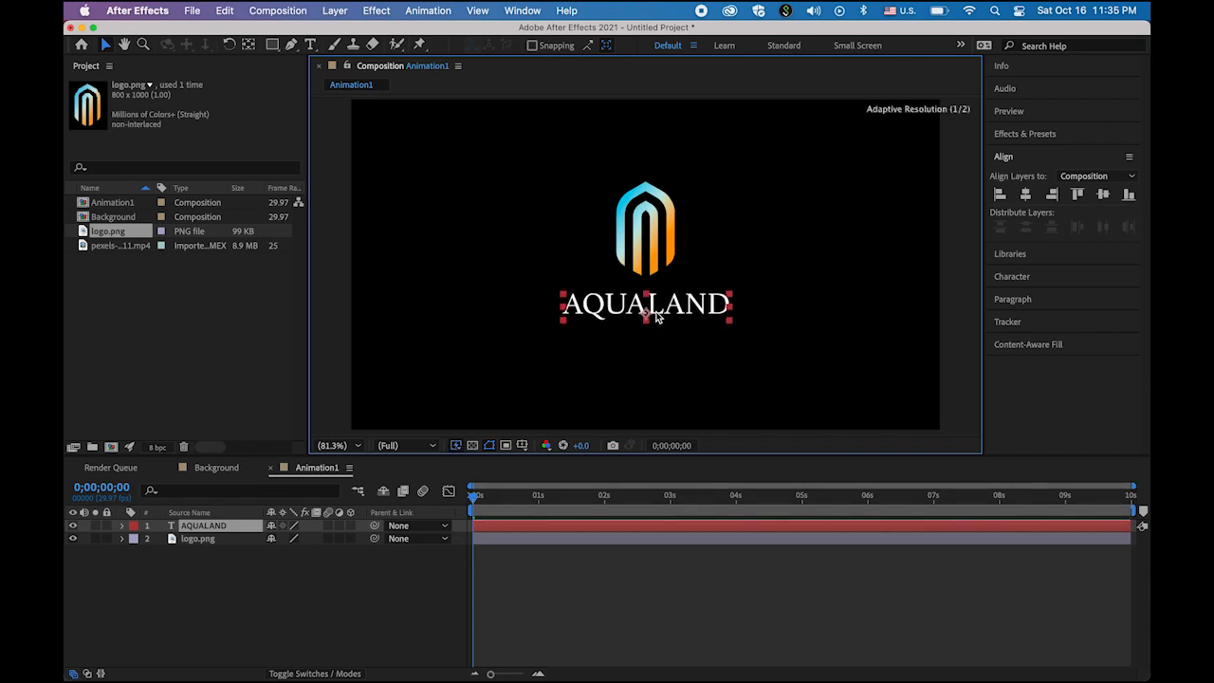
left_click(978, 385)
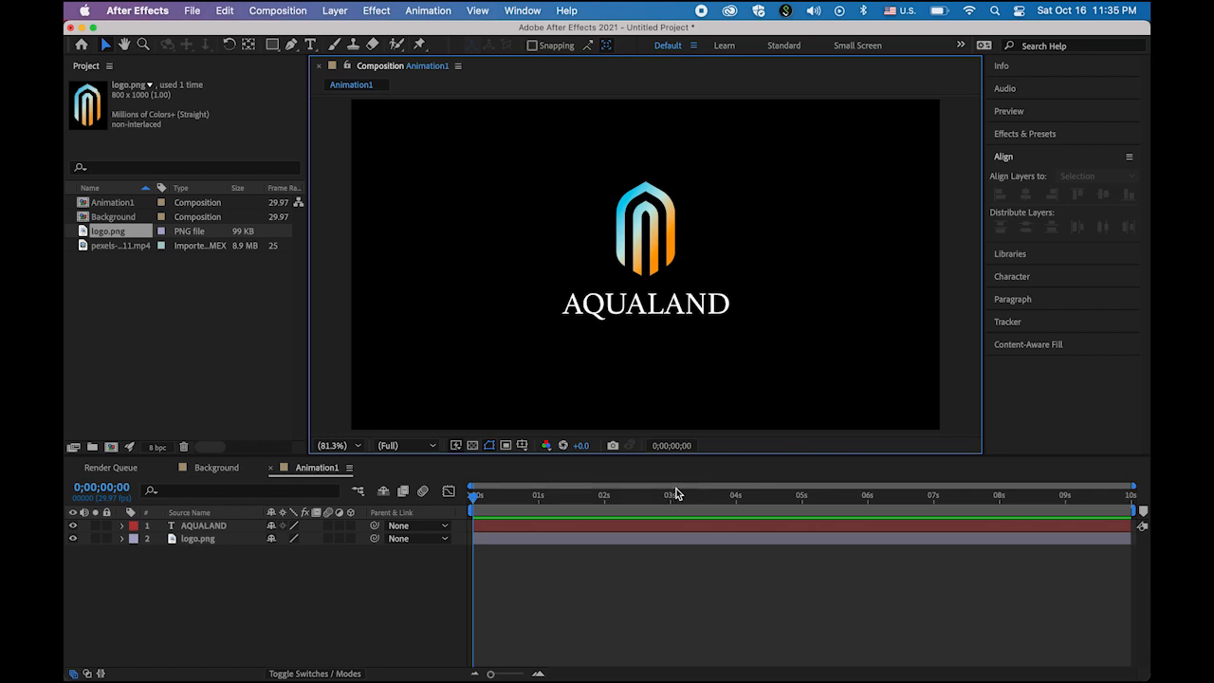
Reorder the layers so the AQUALAND text layer lies beneath logo.png
left_click(195, 537)
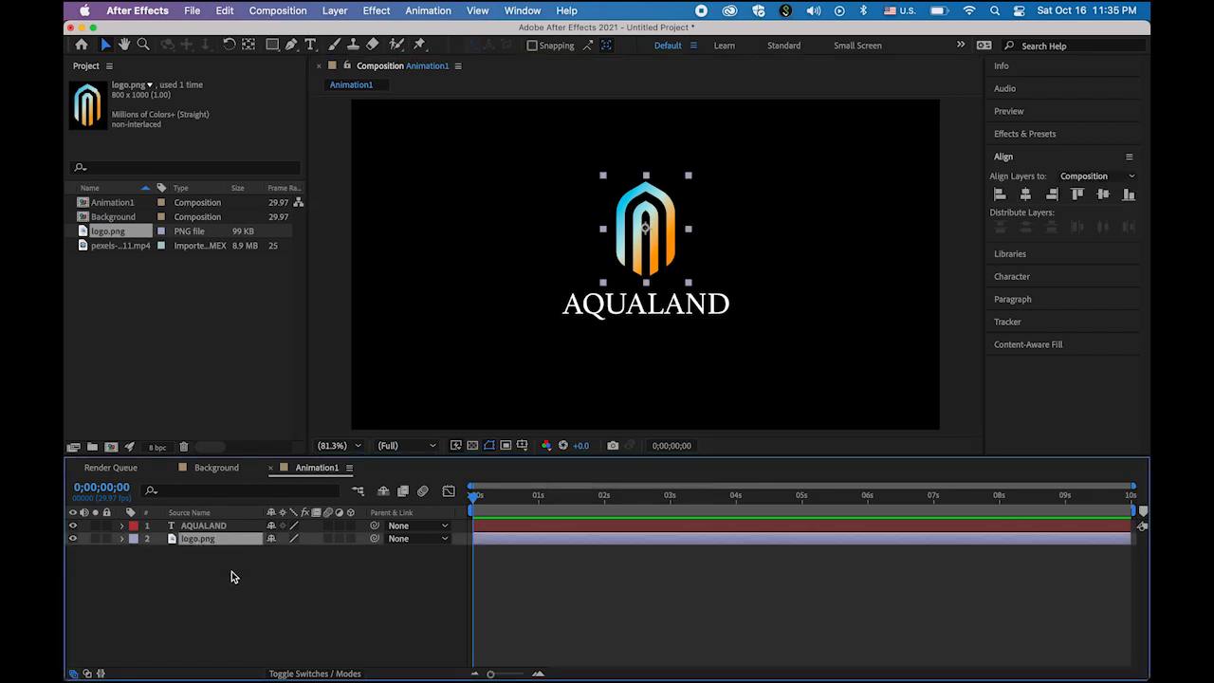
left_click(214, 526)
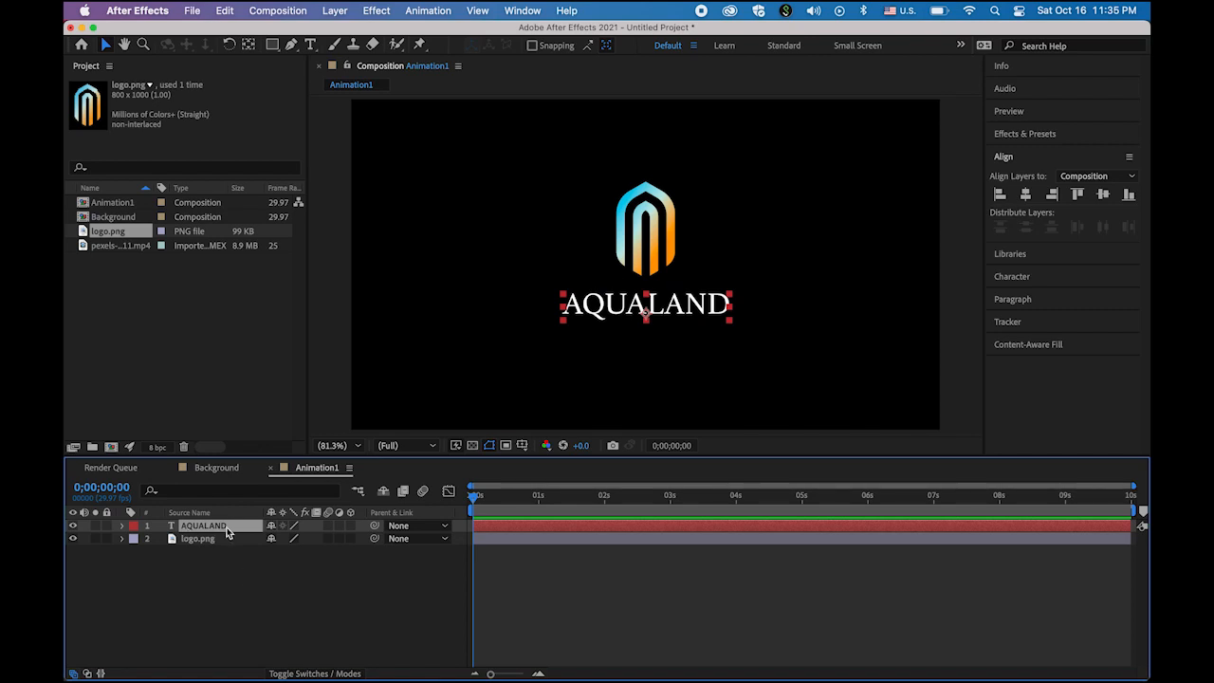
left_click_drag(229, 529, 227, 562)
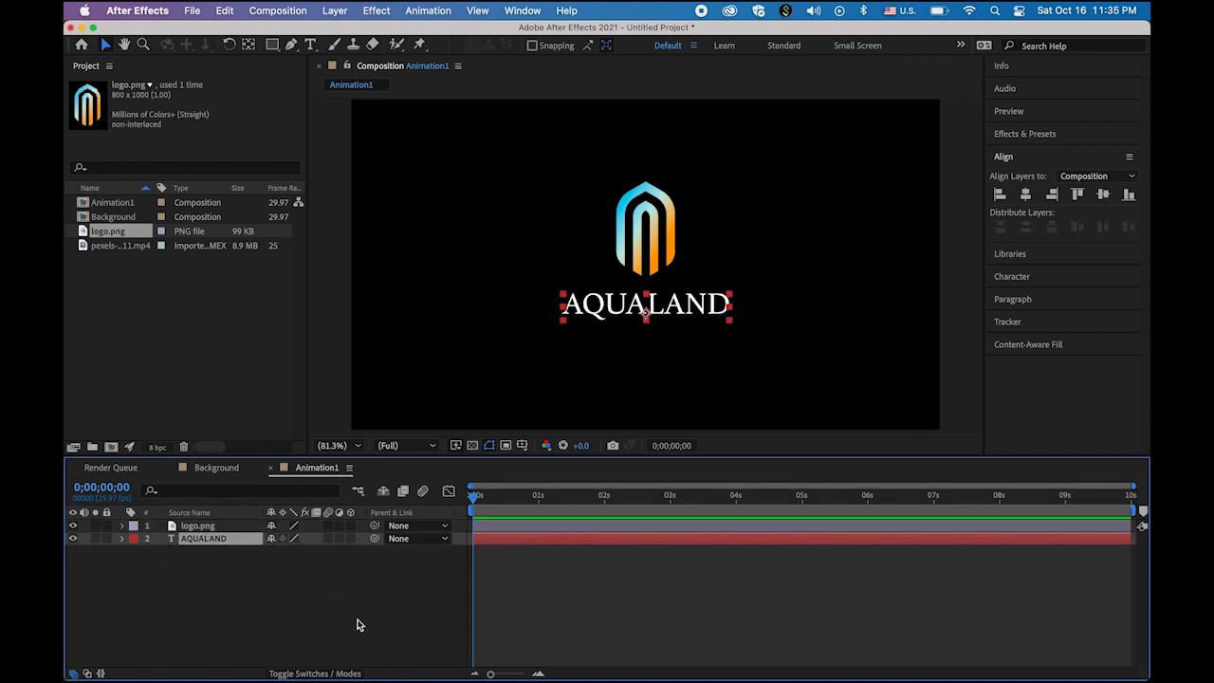
Add a Scale keyframe to the logo.png layer at 0 seconds and set its scale to 82.8%
left_click(201, 527)
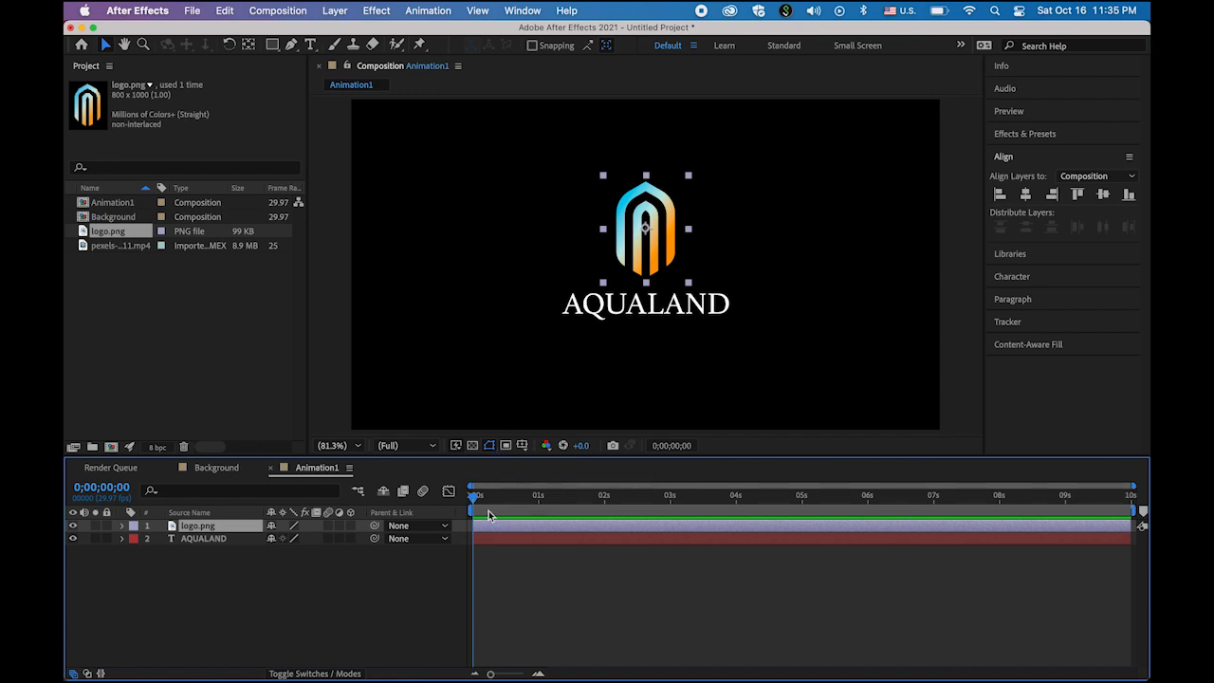
left_click_drag(473, 498, 381, 501)
left_click(655, 260)
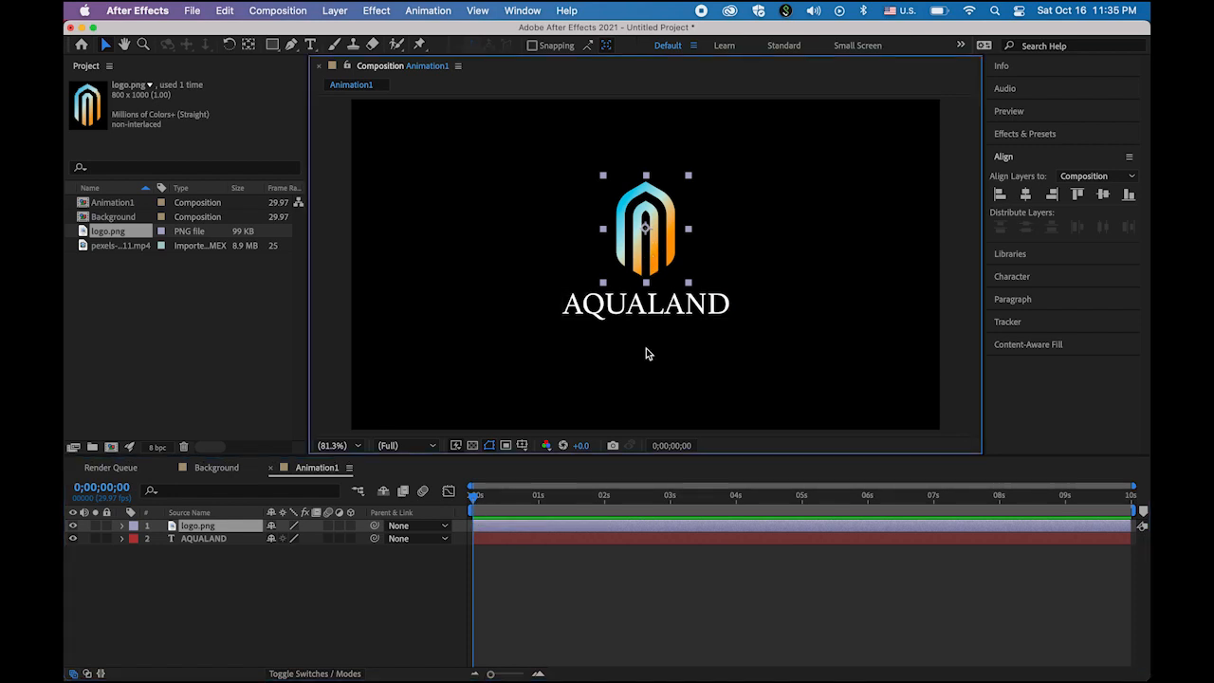
left_click(123, 526)
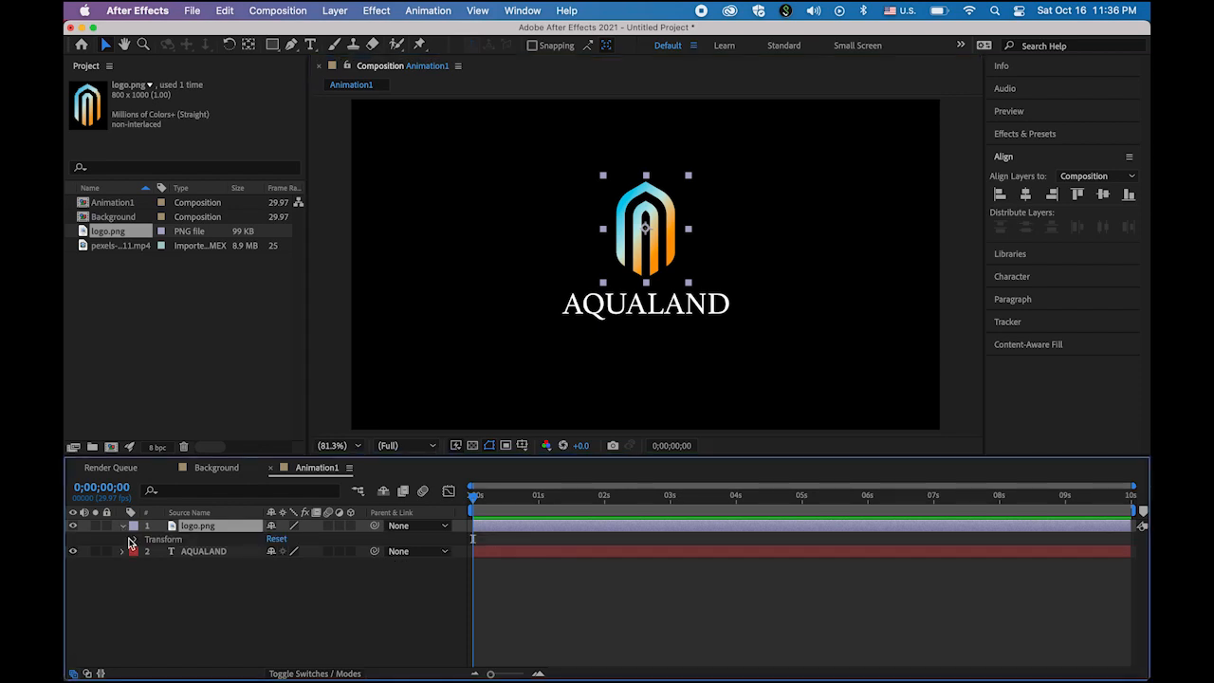
left_click(136, 541)
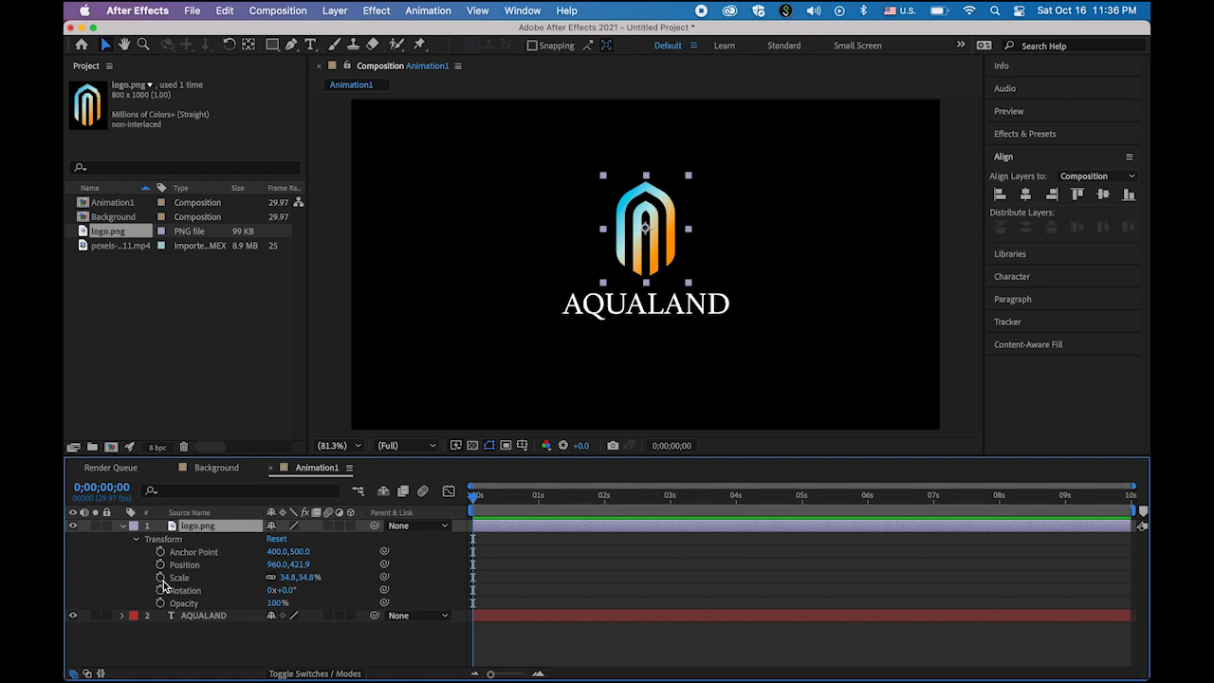
left_click(160, 578)
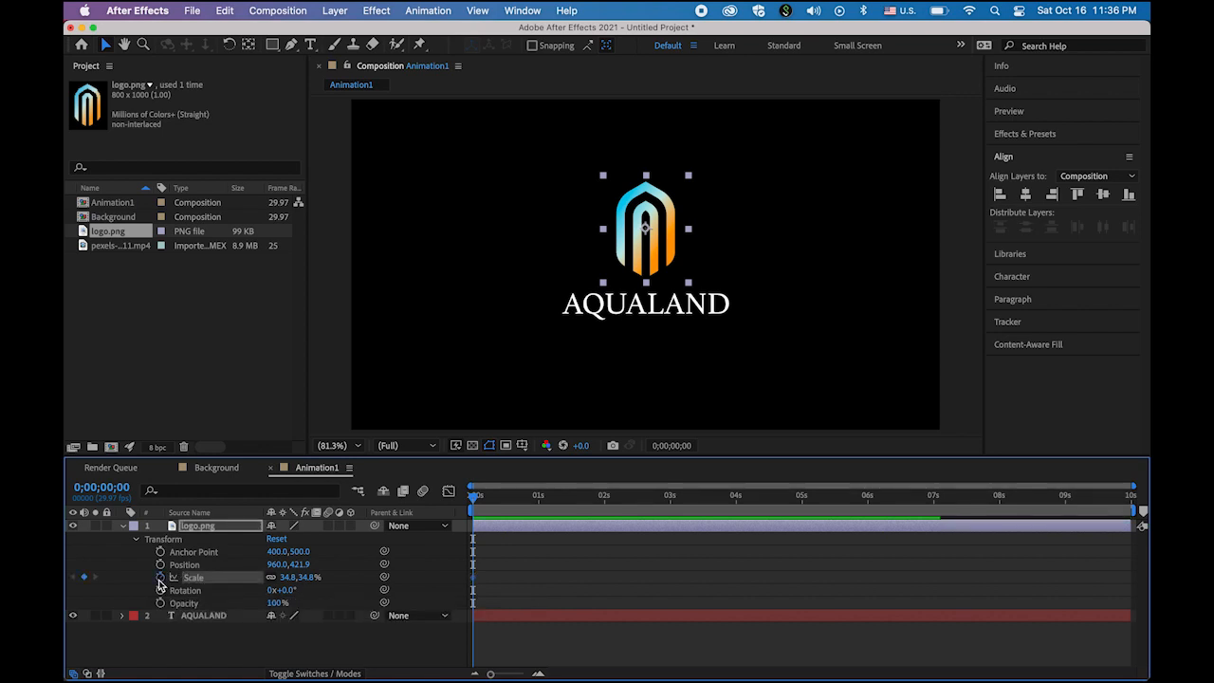
mouse_move(476, 587)
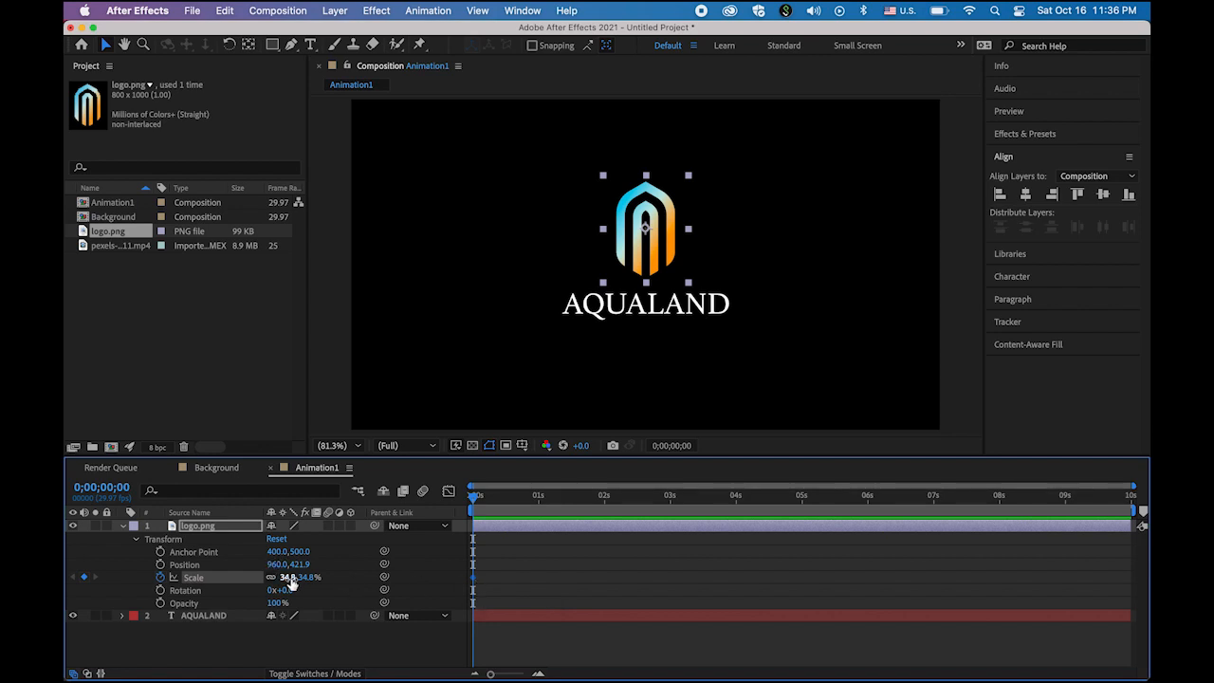
left_click_drag(288, 579, 313, 579)
left_click_drag(313, 578, 328, 580)
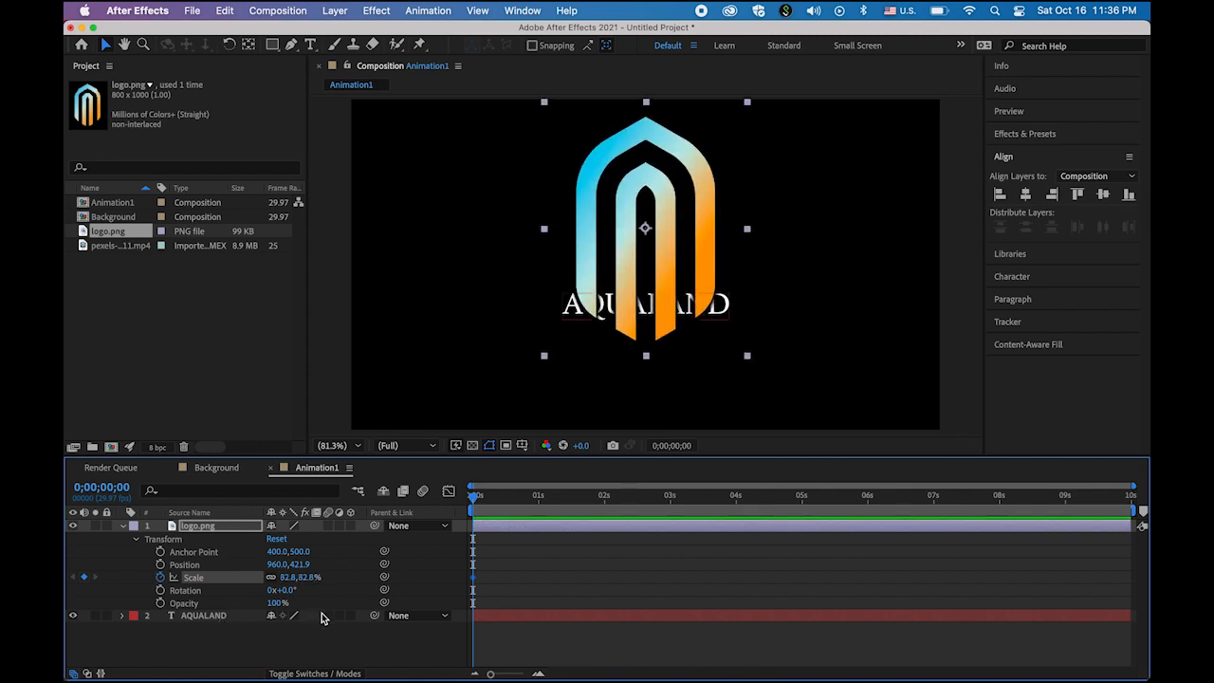
Keyframe the logo's Scale at 38.8% at 2 seconds, preview the shrinking animation, and return the playhead to the start
left_click_drag(475, 498, 605, 514)
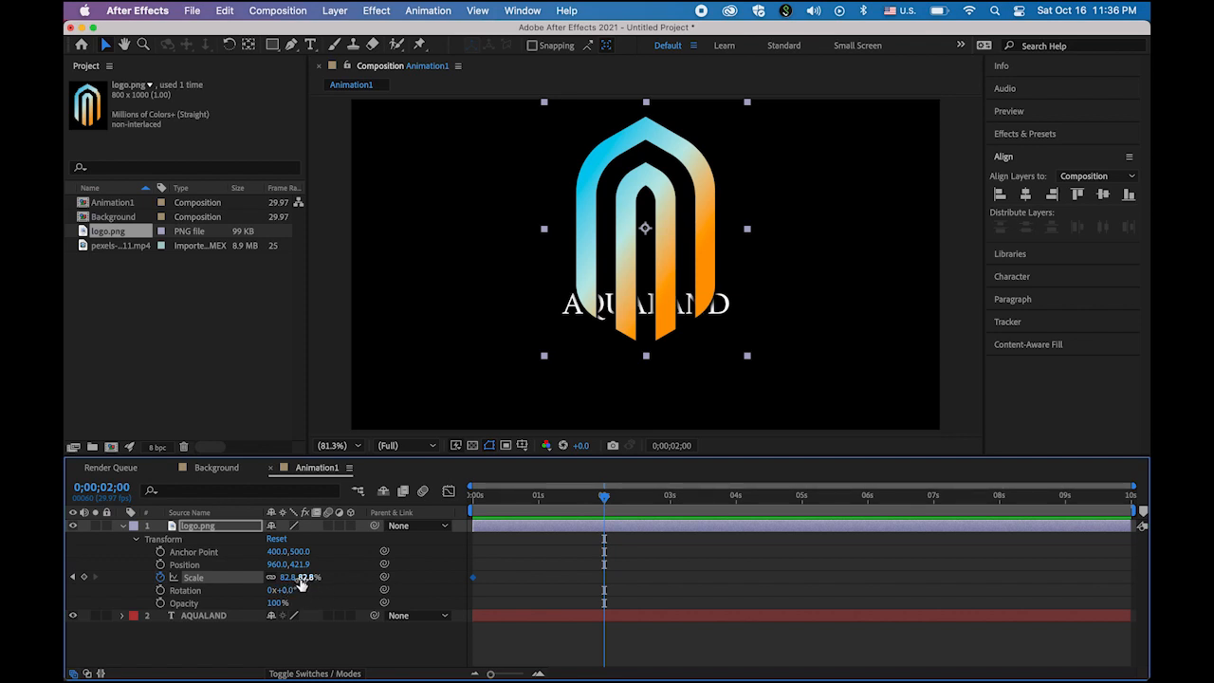
left_click_drag(300, 582, 268, 578)
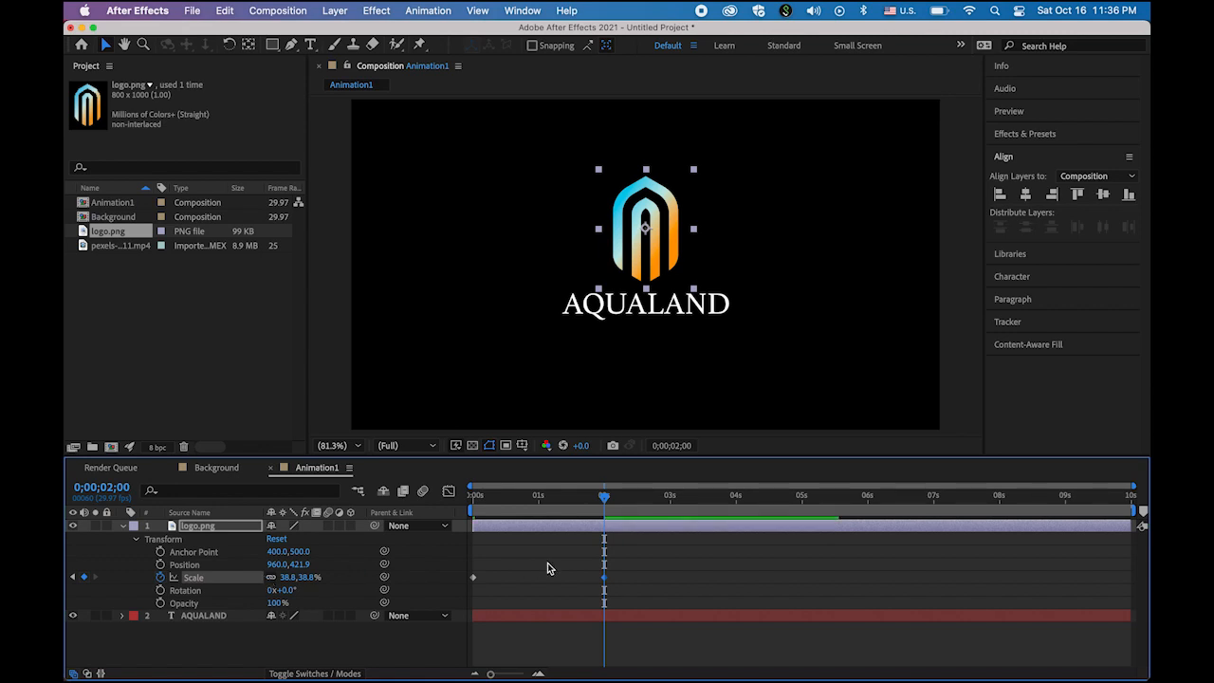
left_click_drag(607, 497, 396, 512)
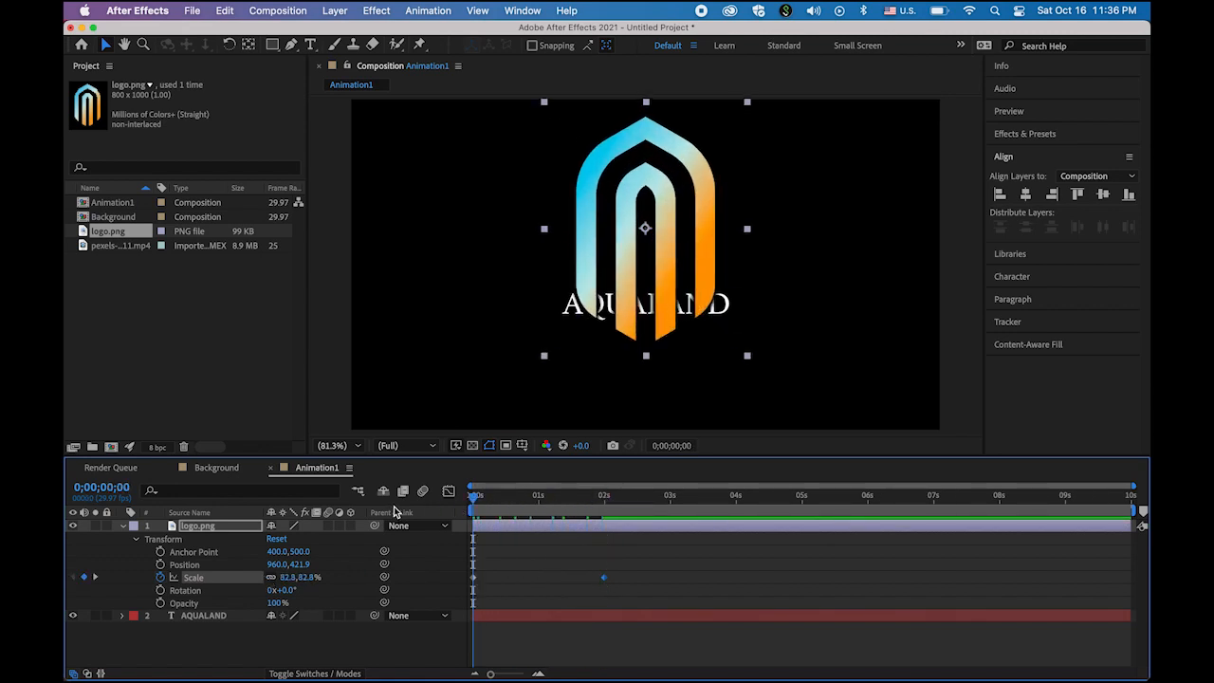
key("space")
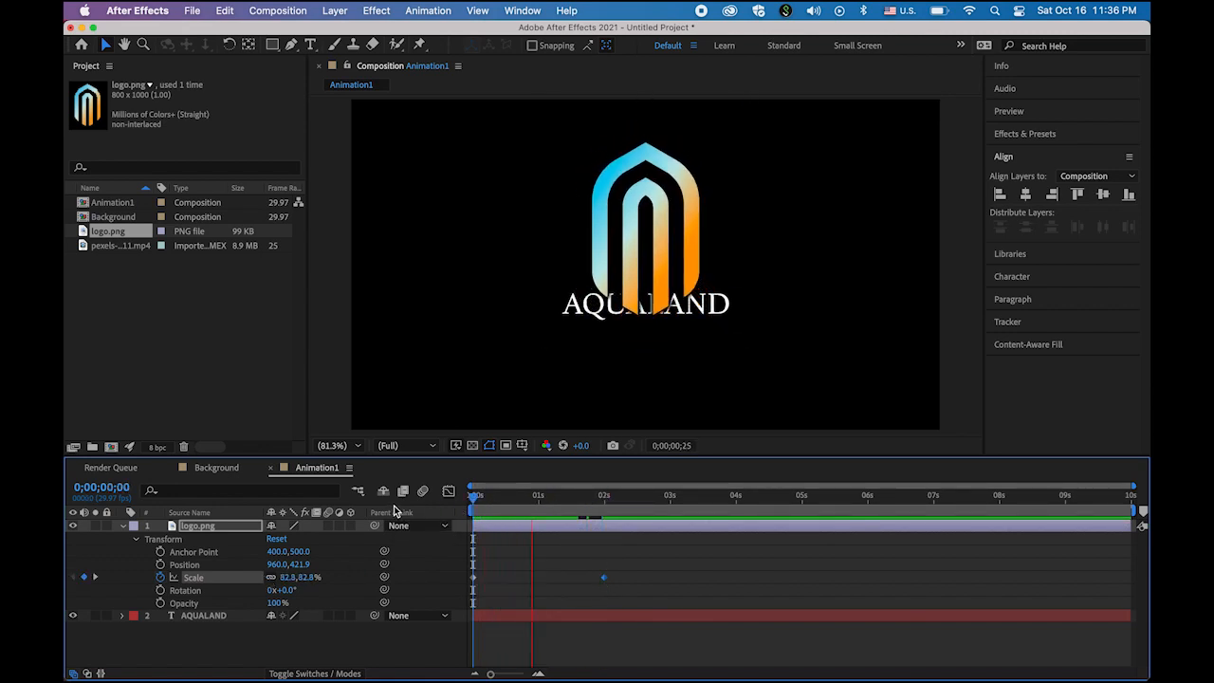
key("space")
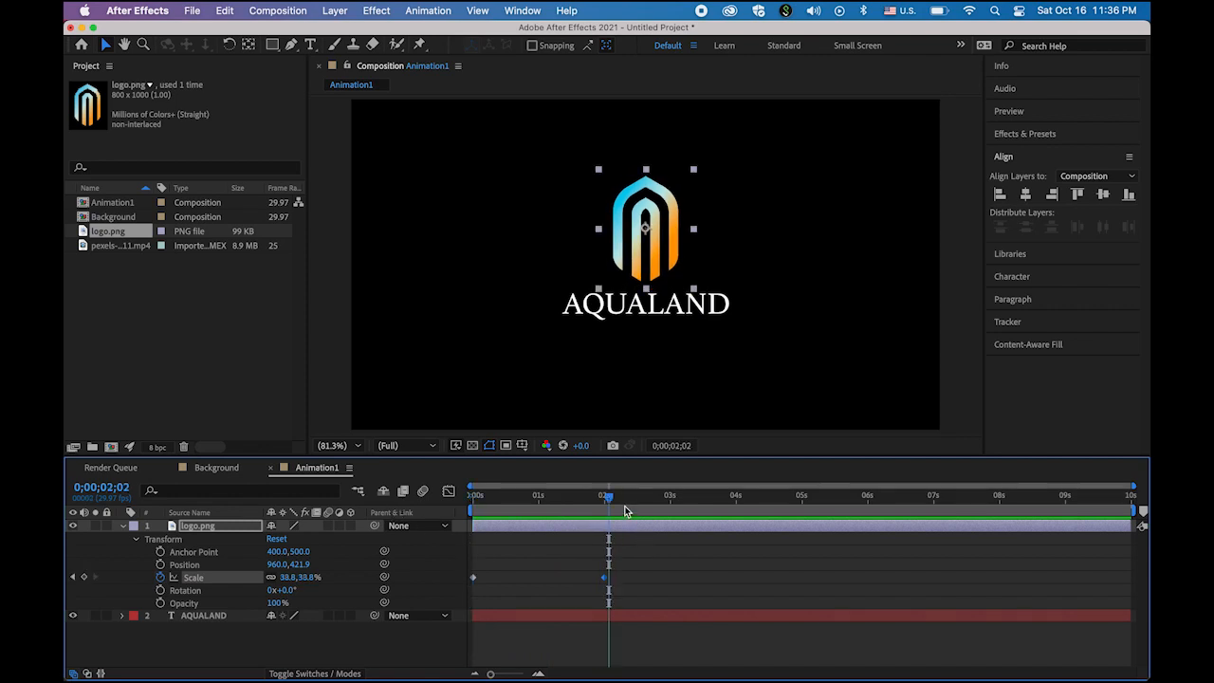
left_click_drag(610, 498, 473, 501)
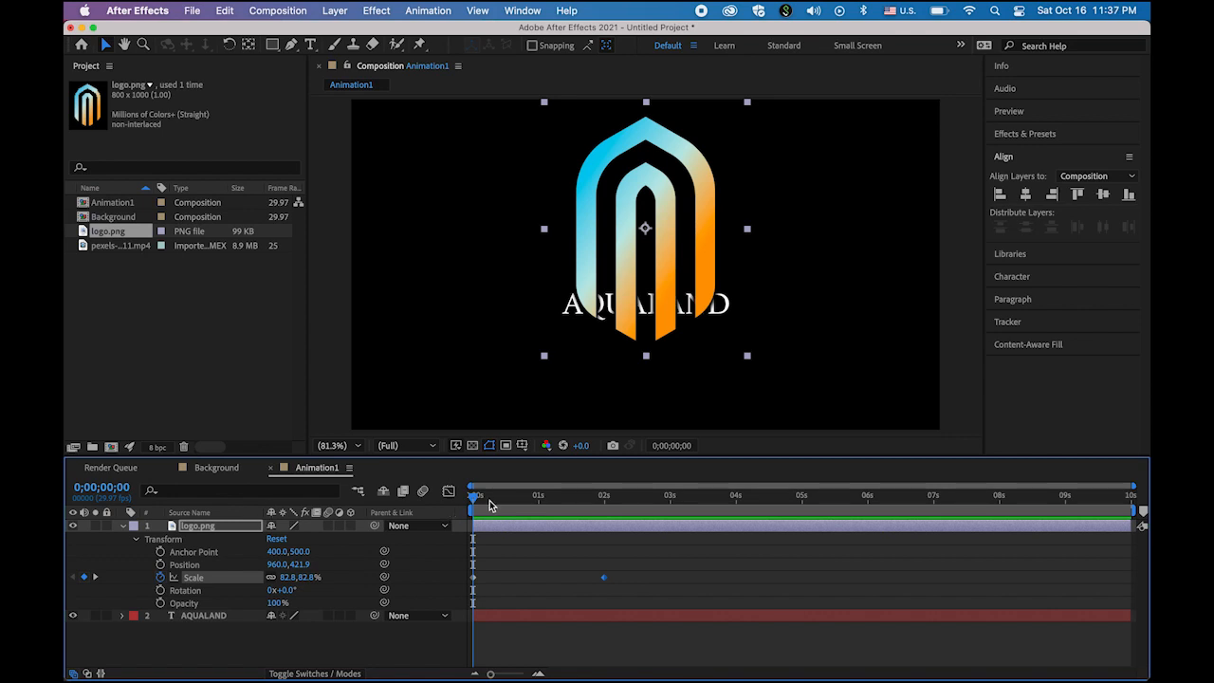
mouse_move(474, 503)
left_mouse_down()
mouse_move(505, 509)
mouse_move(476, 504)
left_mouse_up()
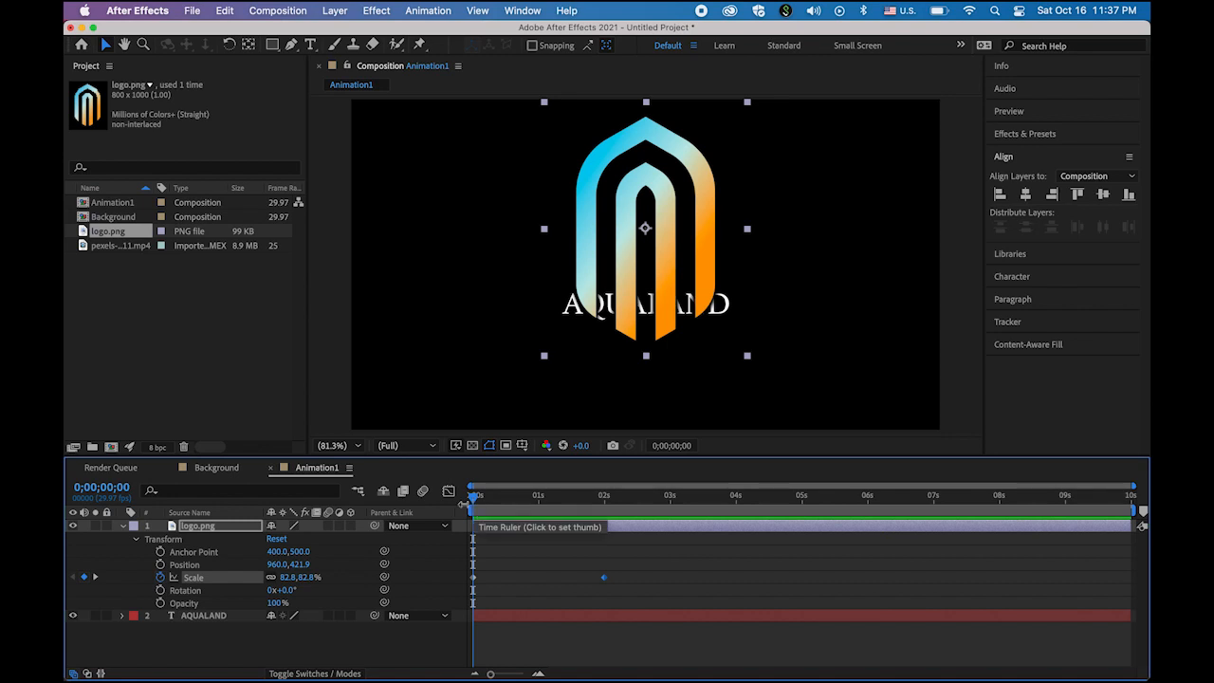
Keyframe the logo.png layer's Opacity at 0% at 0 seconds and 100% at 2 seconds
left_click(160, 603)
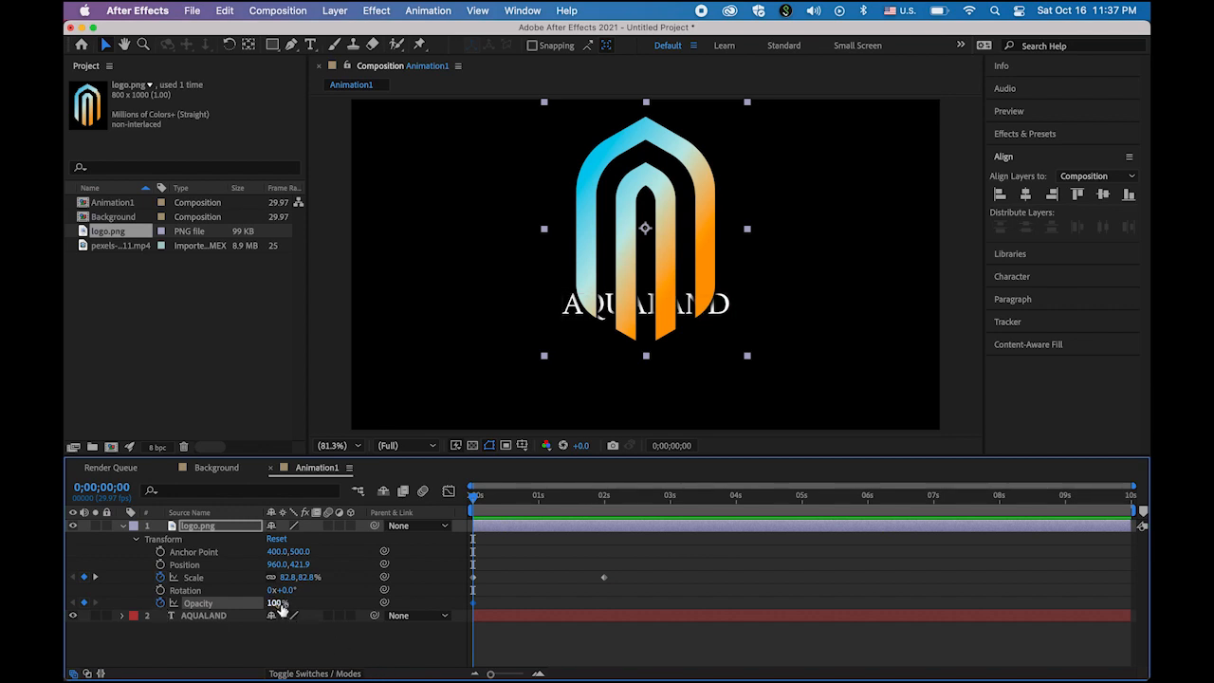
left_click_drag(280, 609, 88, 590)
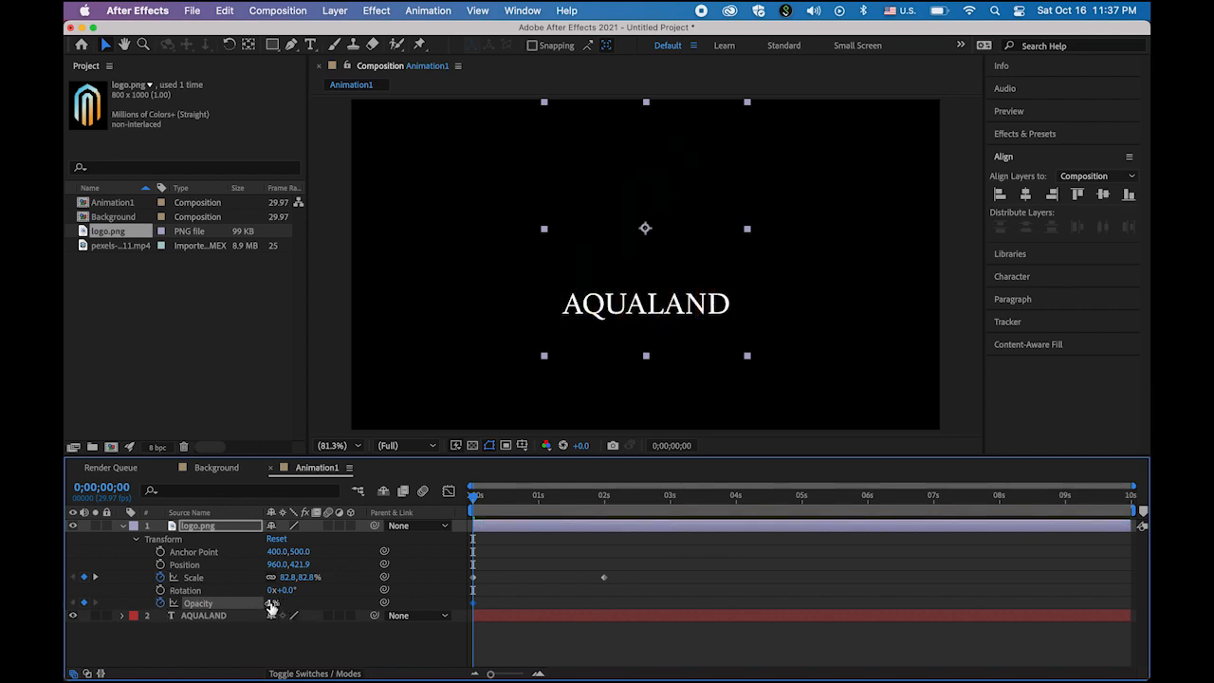
left_click_drag(271, 605, 228, 602)
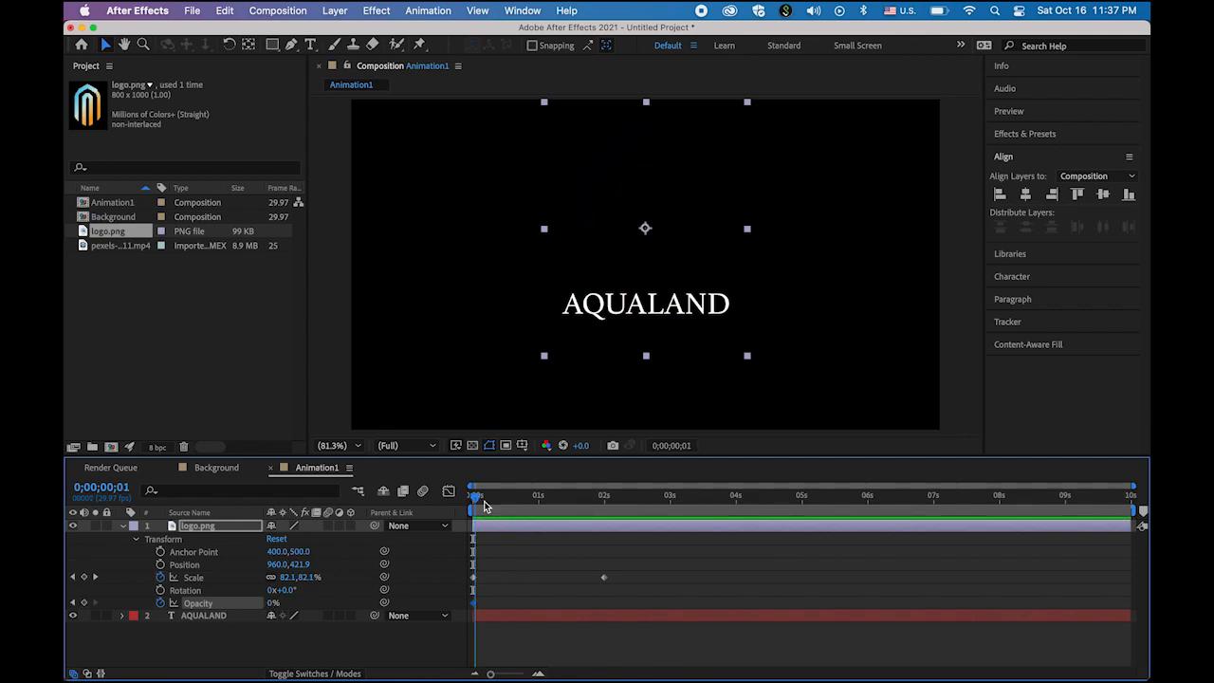
left_click_drag(474, 497, 606, 519)
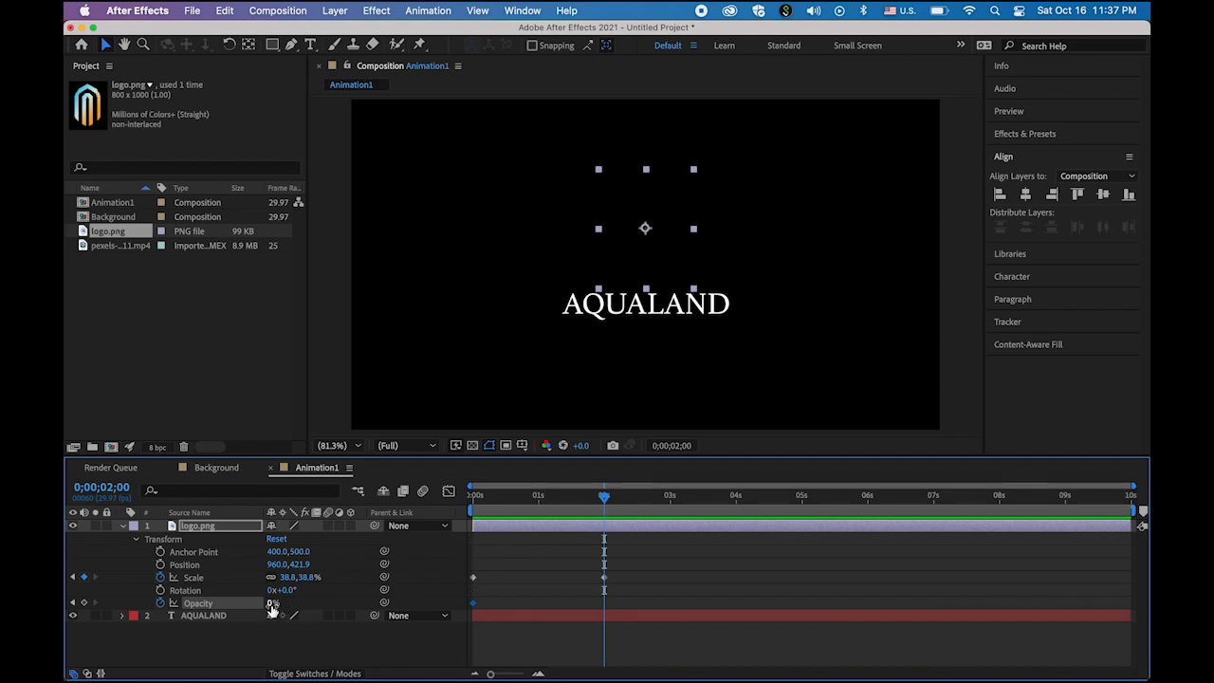
left_click_drag(272, 610, 469, 609)
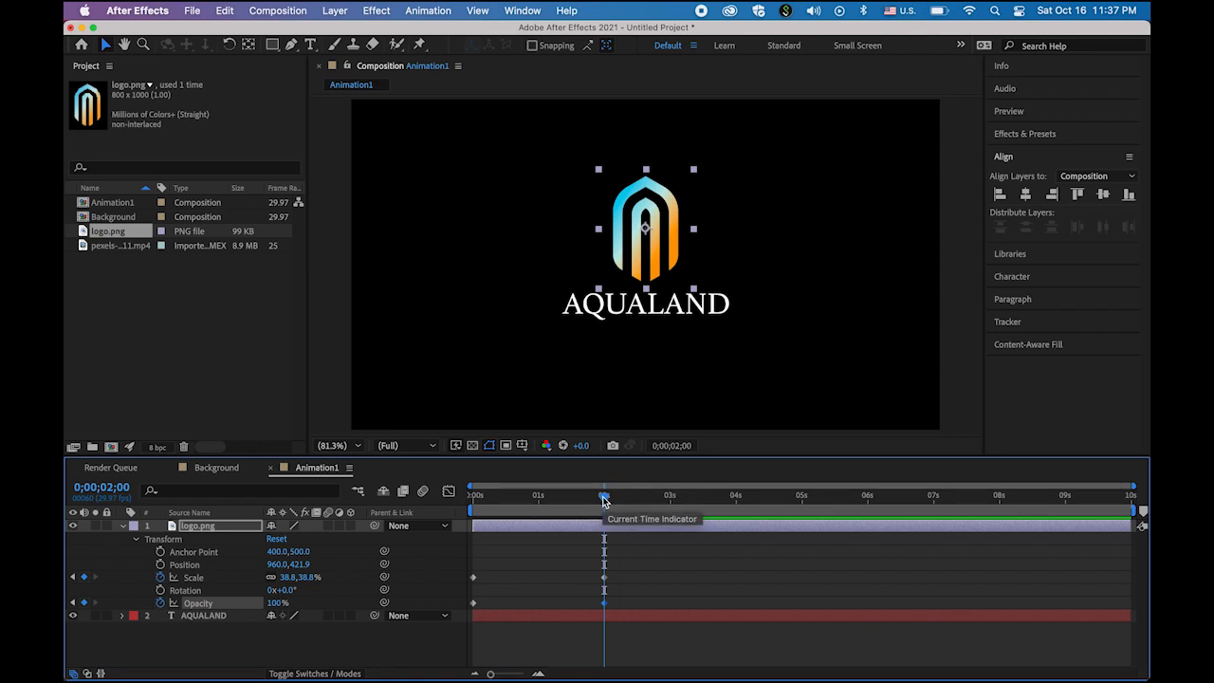
Preview the logo's combined fade-in and scale-down from the start and return the playhead to 0 seconds
left_click_drag(603, 500, 427, 512)
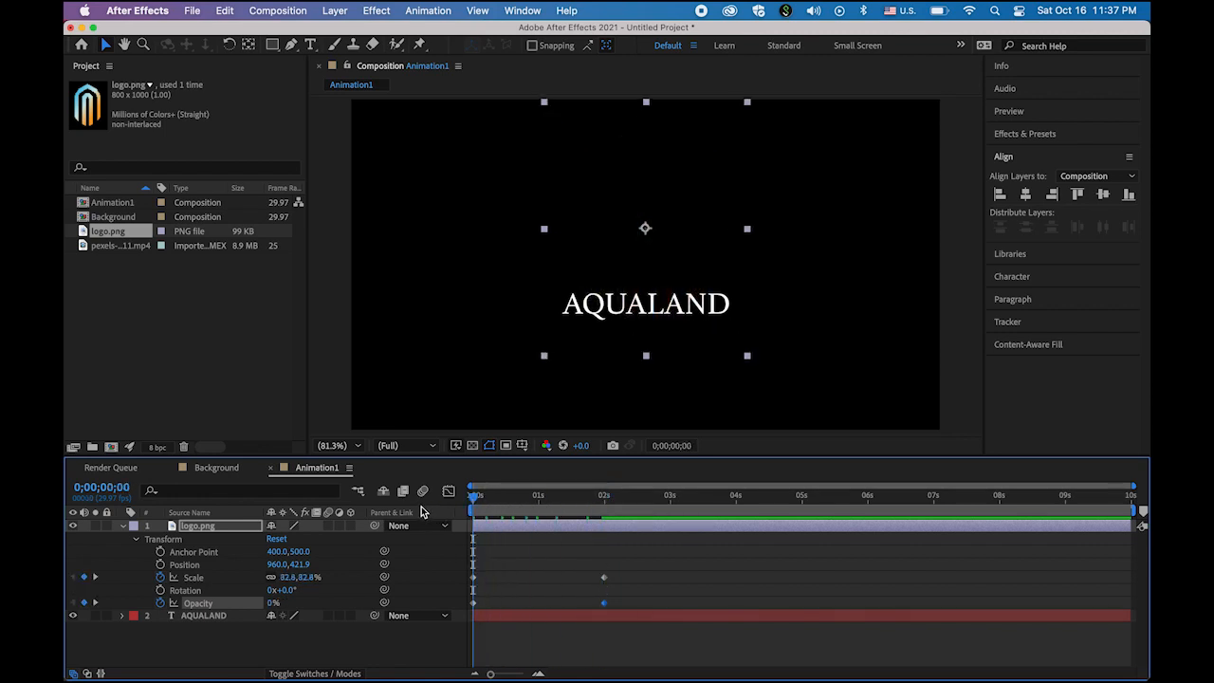
key("space")
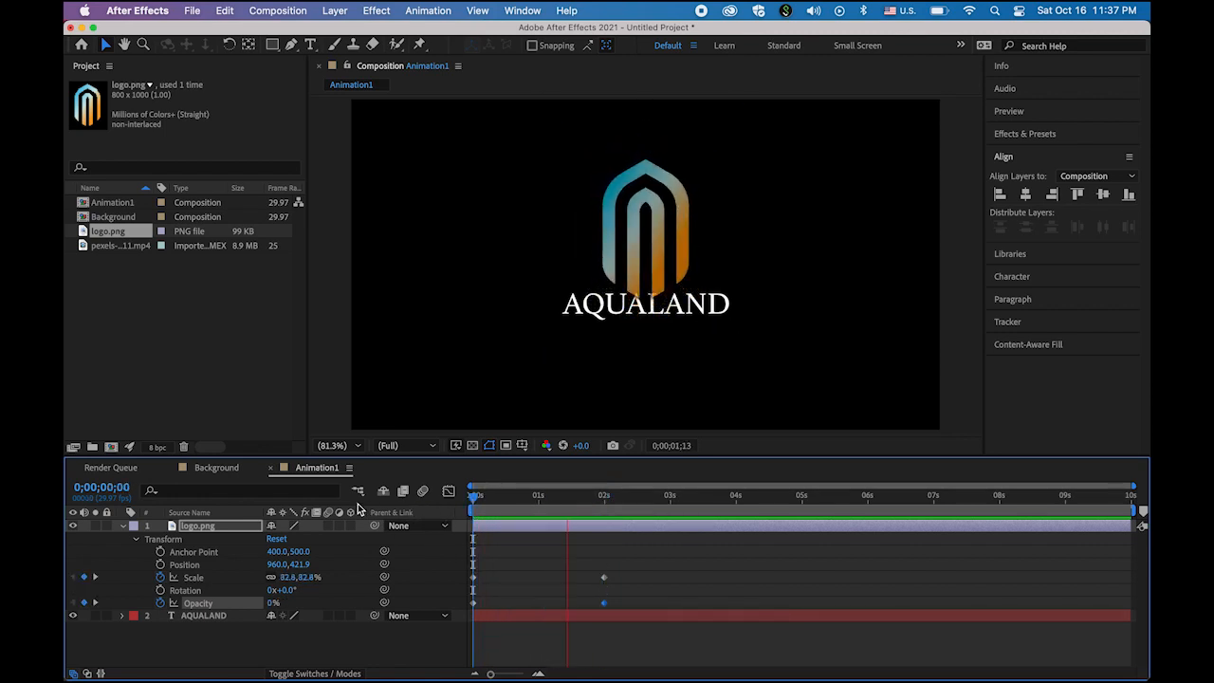
key("space")
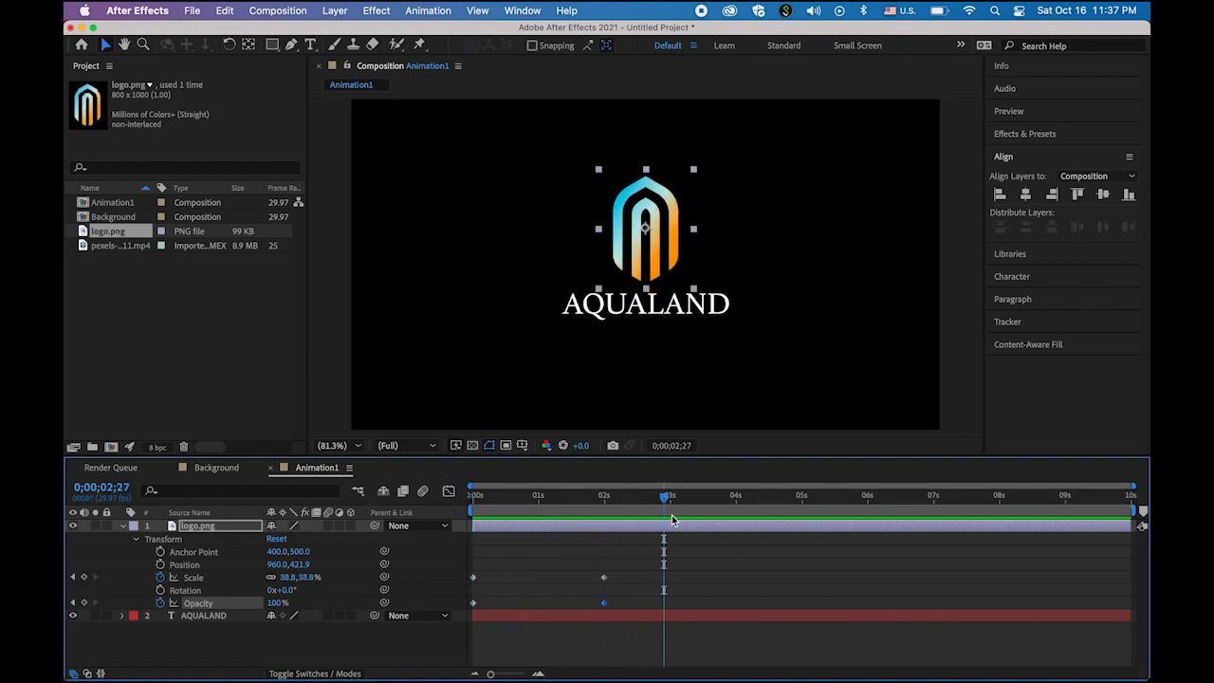
key("Home")
key("space")
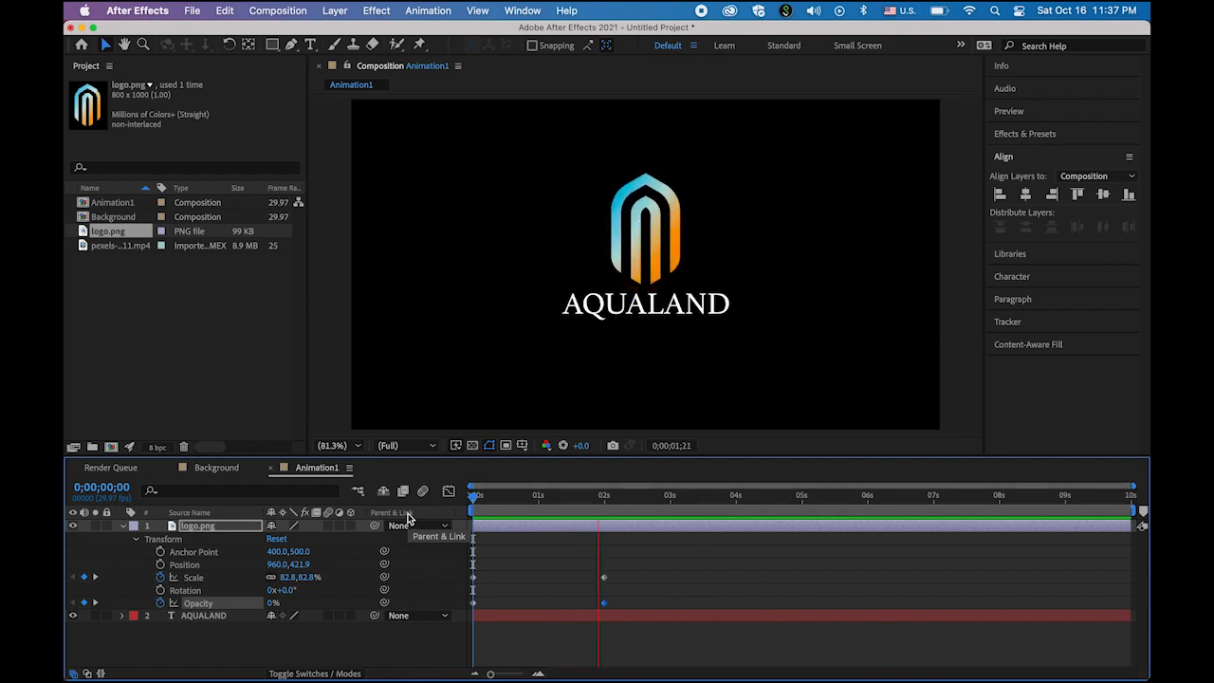
key("space")
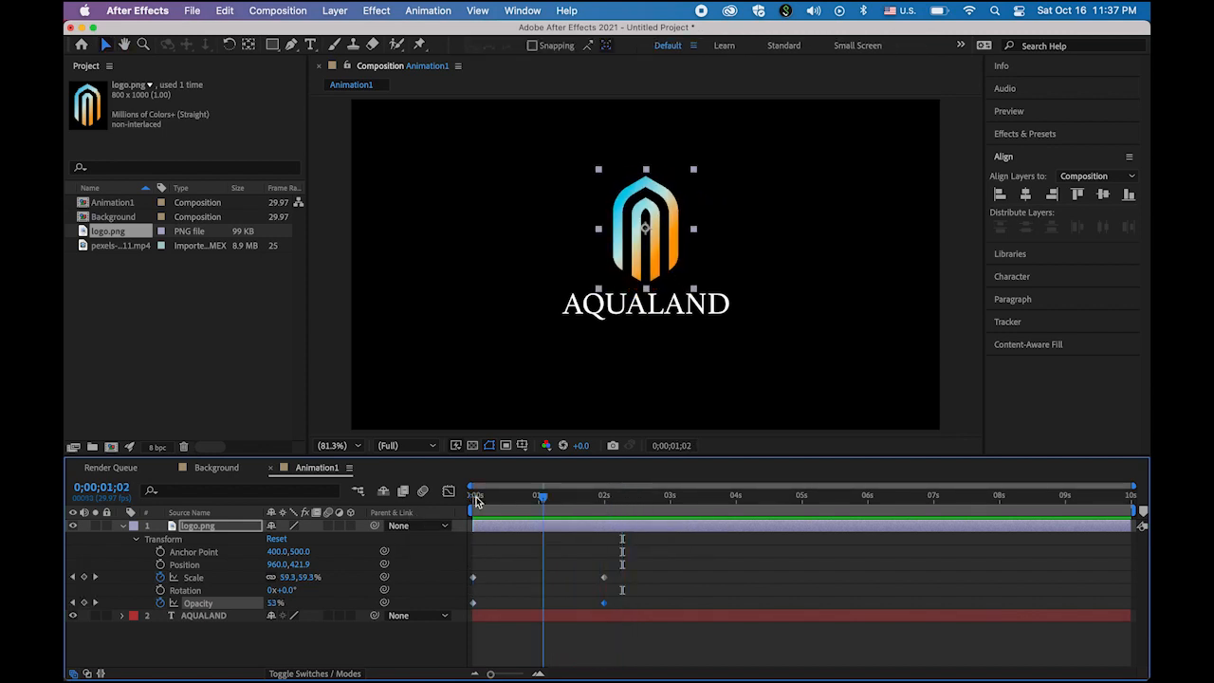
key("Home")
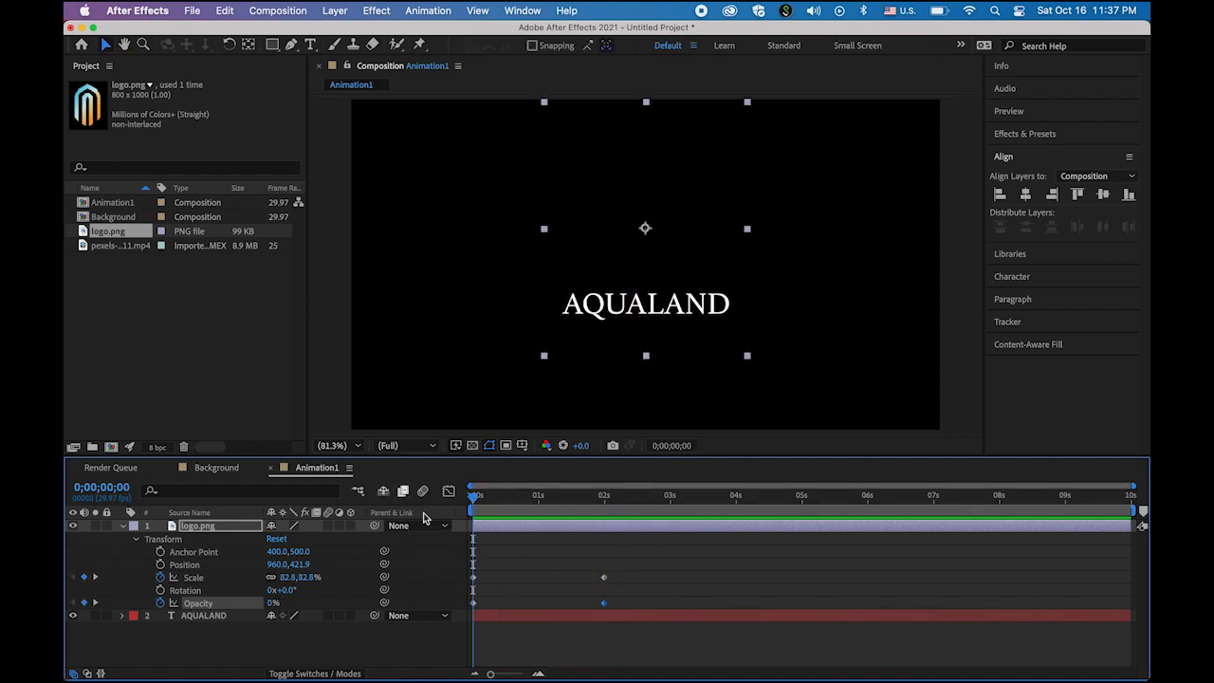
Apply Easy Ease to all of the logo's Scale and Opacity keyframes
left_click(655, 572)
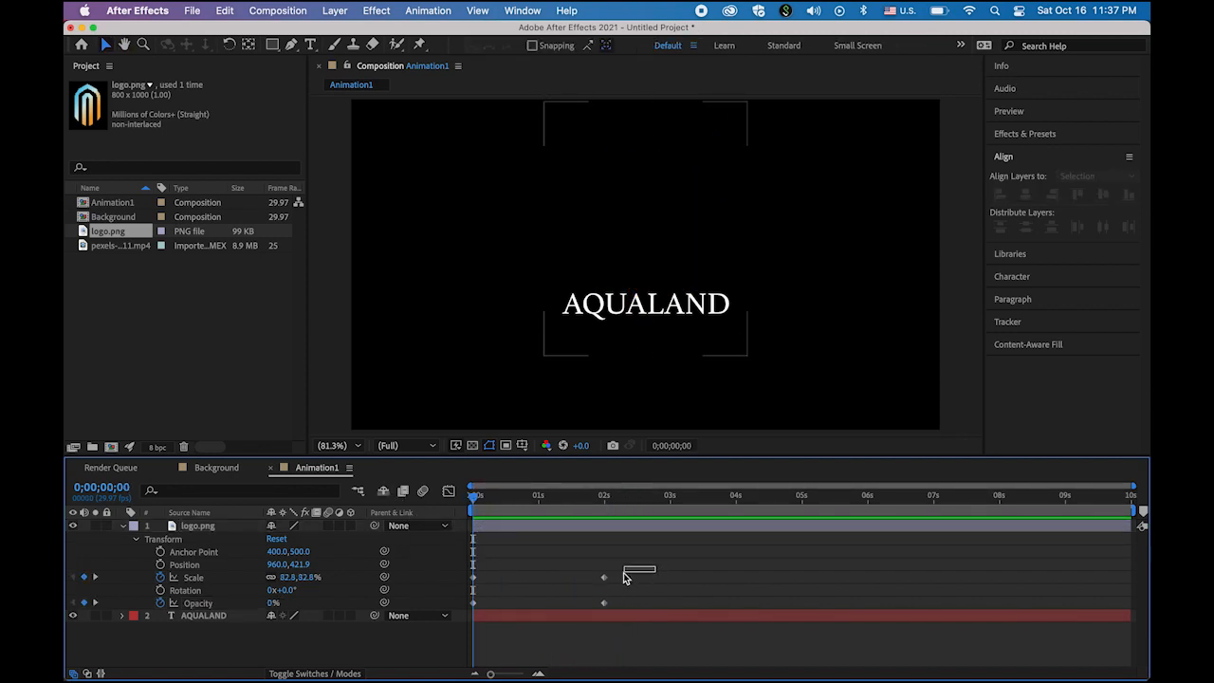
left_click_drag(625, 577, 472, 613)
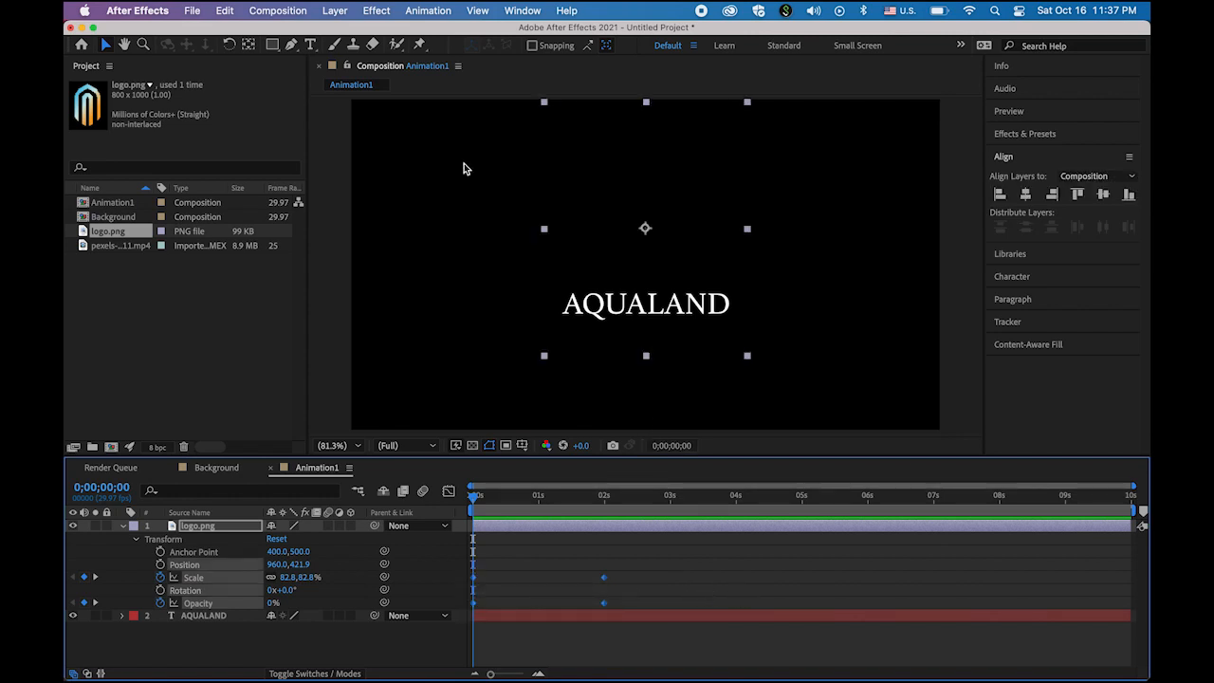
left_click(426, 12)
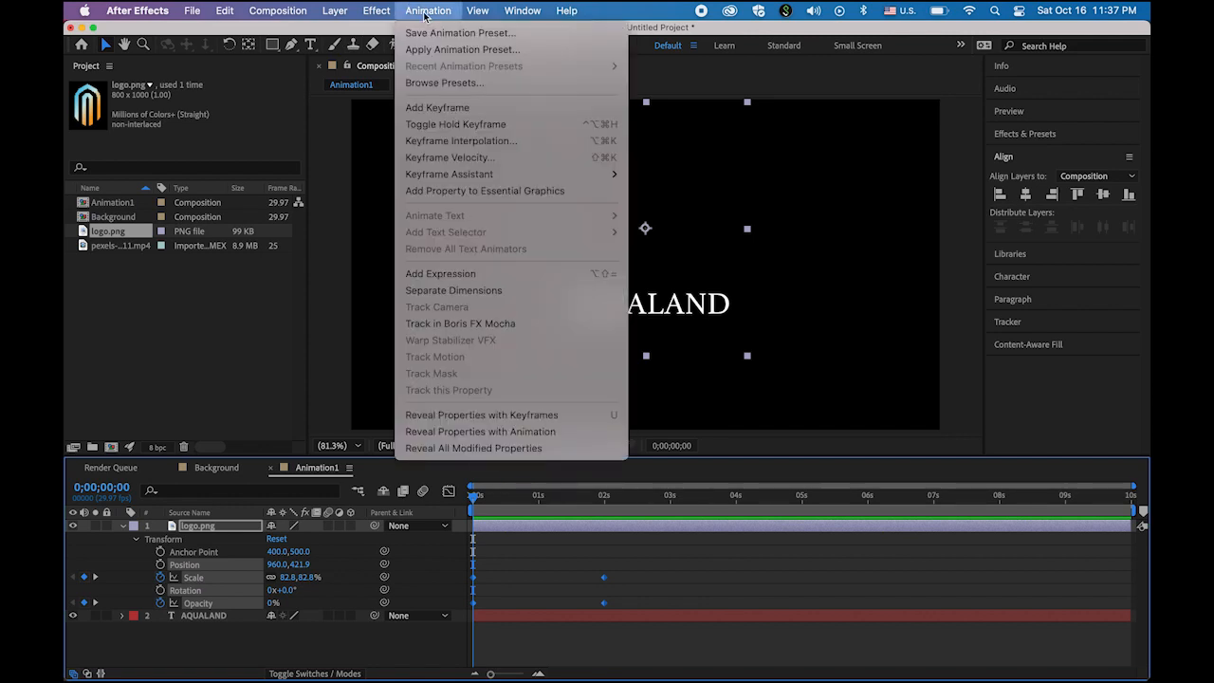
mouse_move(454, 177)
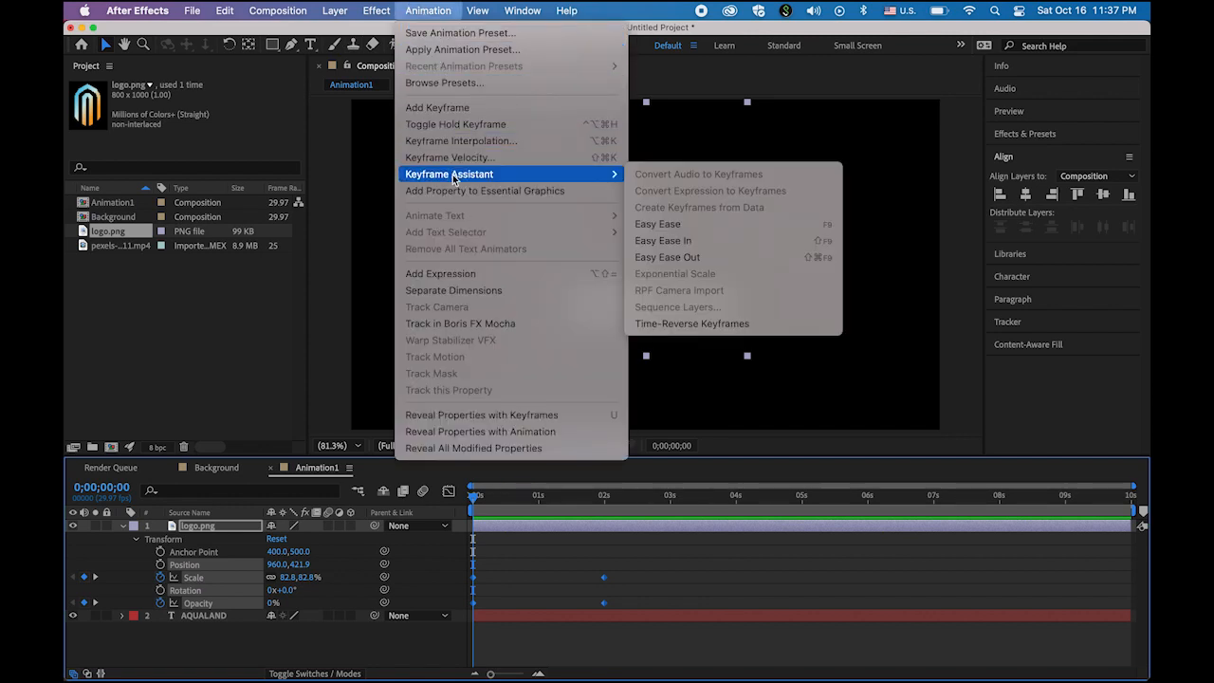
left_click(692, 225)
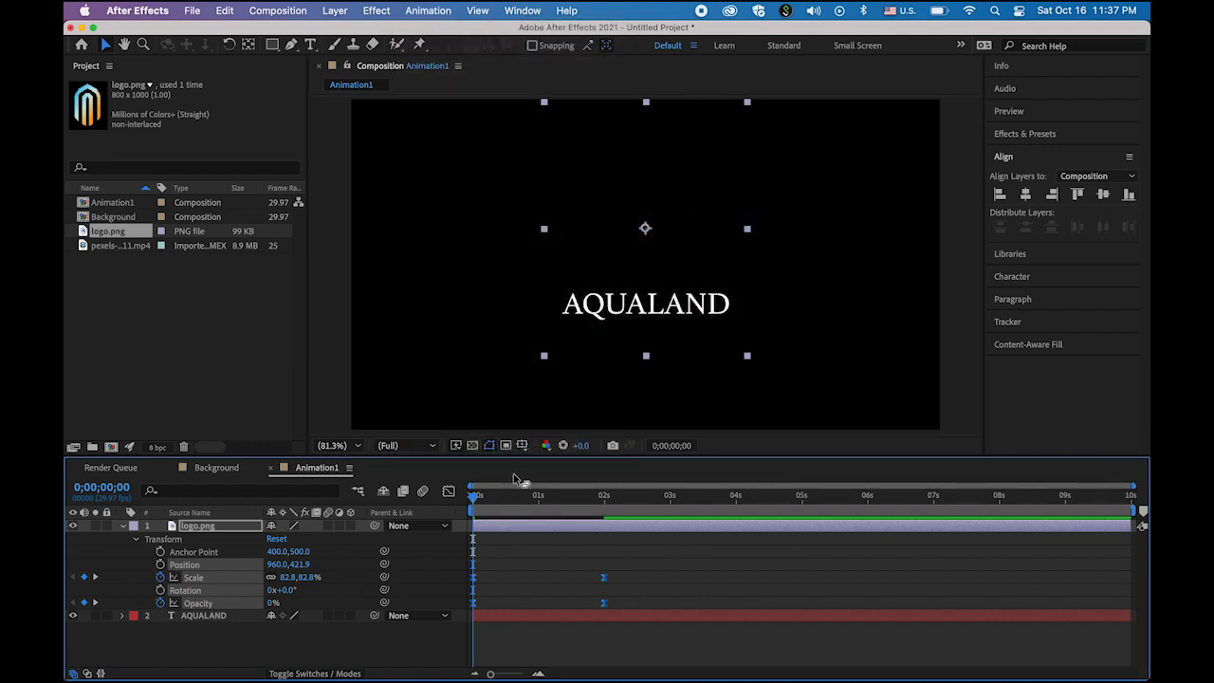
Play the eased logo animation repeatedly from the start to check its smoothness, and return the playhead to 0 seconds
key("space")
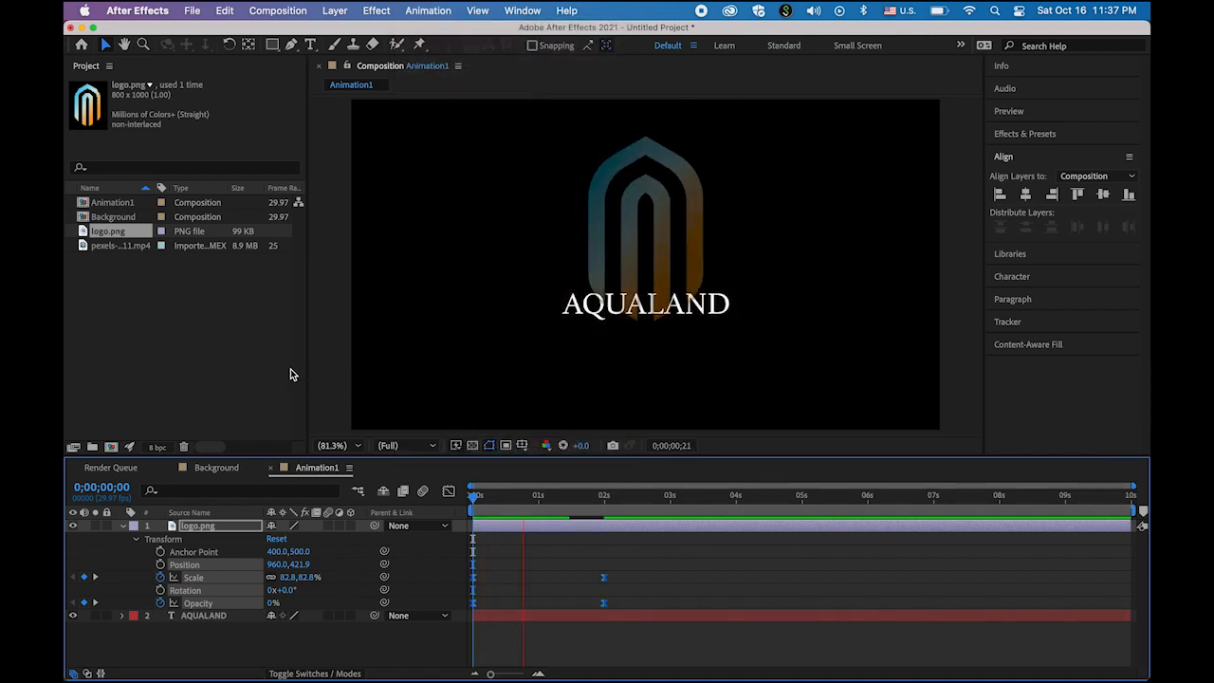
key("space")
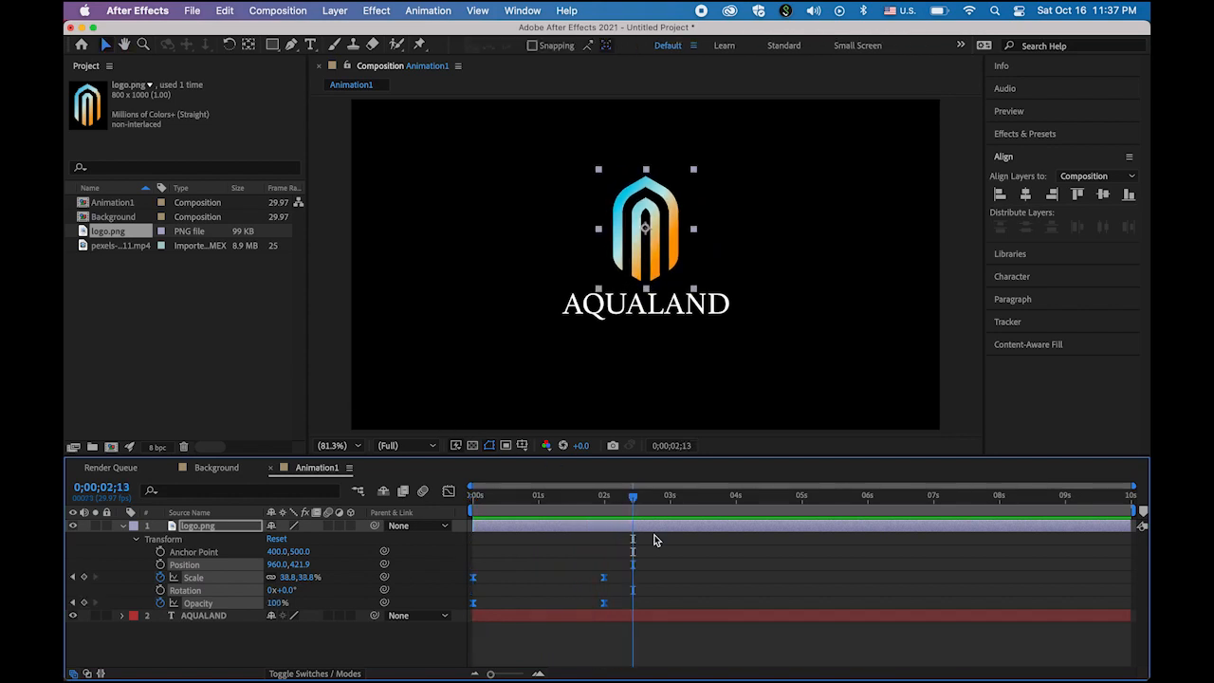
key("Home")
key("space")
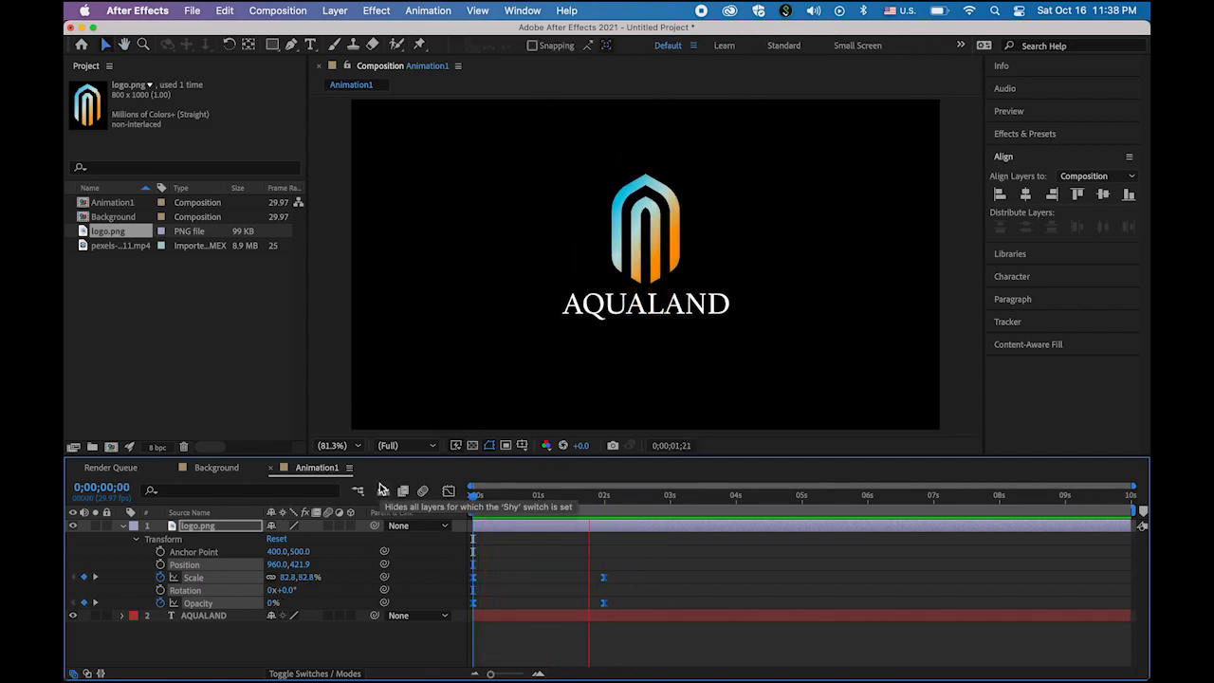
key("space")
key("Home")
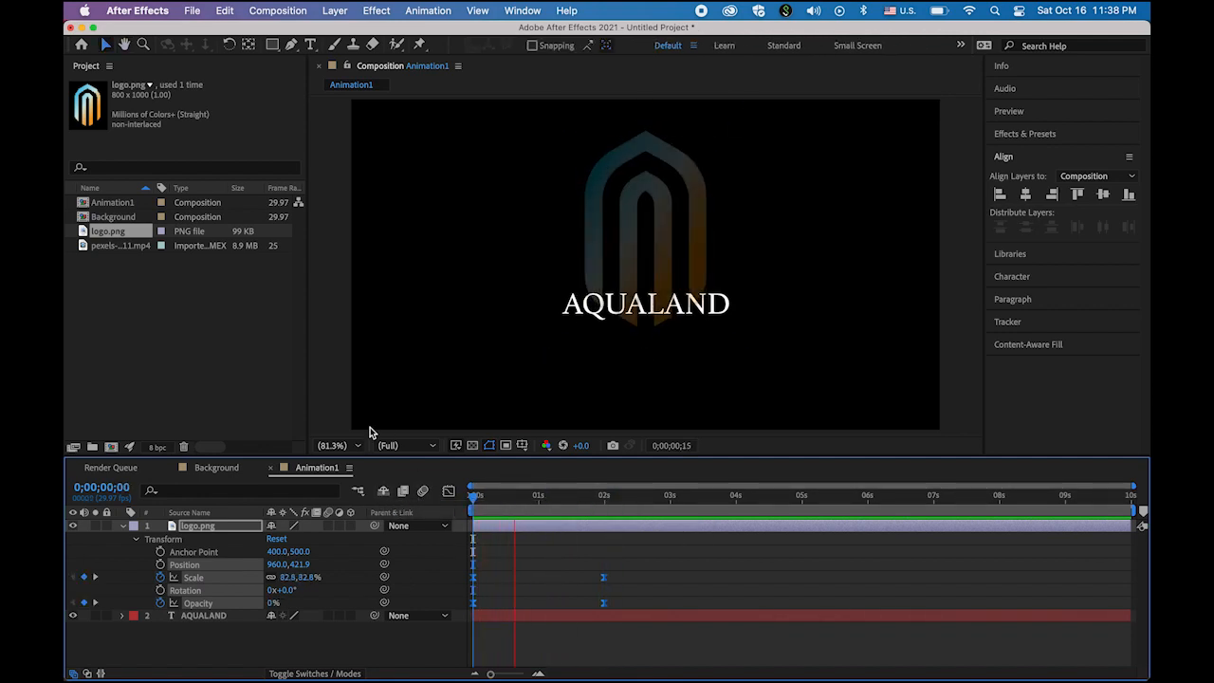
key("space")
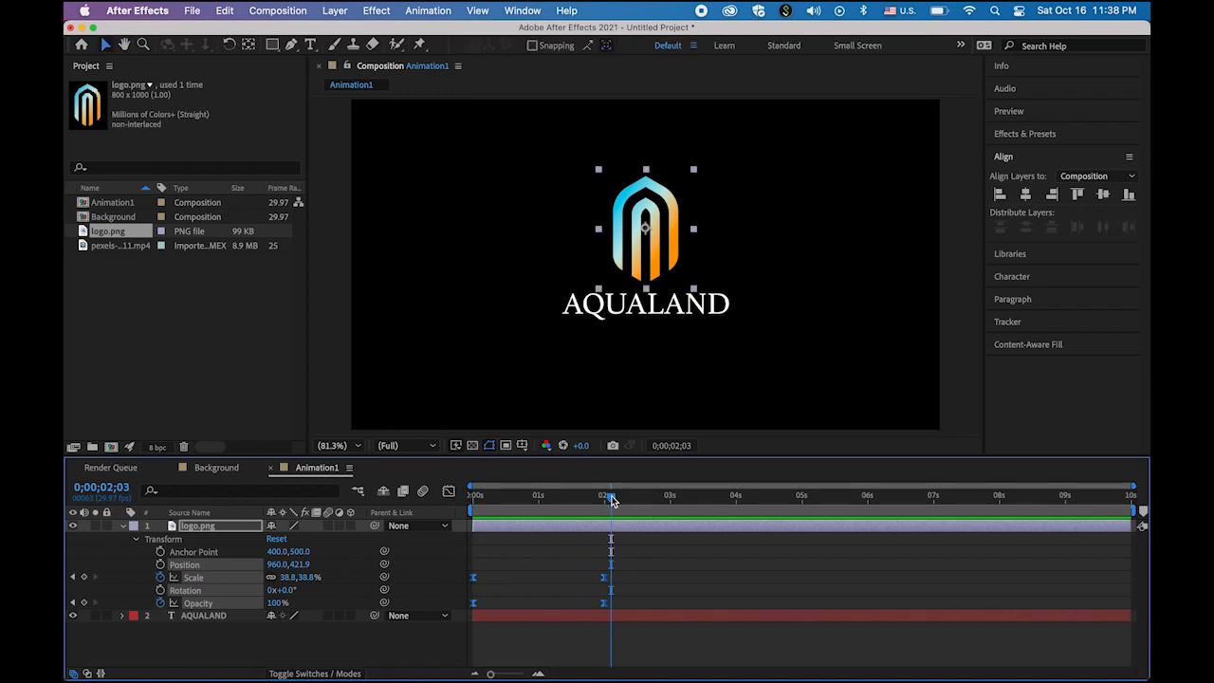
key("Home")
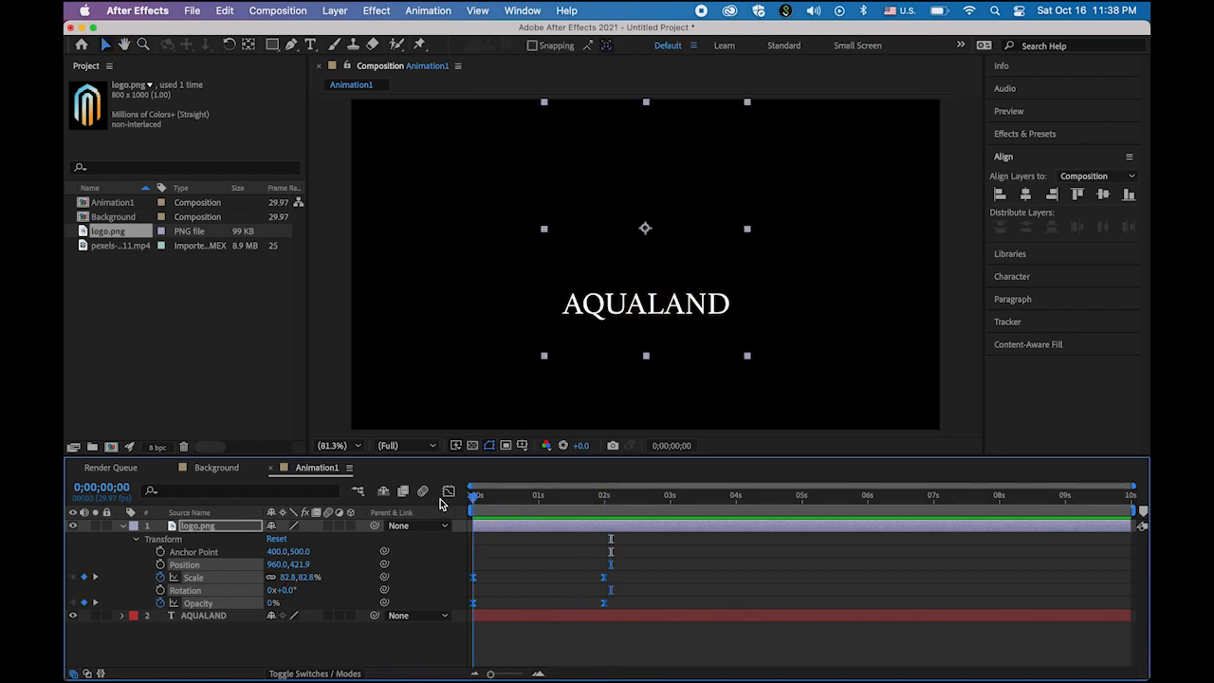
Trim the start of the AQUALAND text layer to 2 seconds, keeping the playhead at that time
left_click_drag(472, 503, 611, 504)
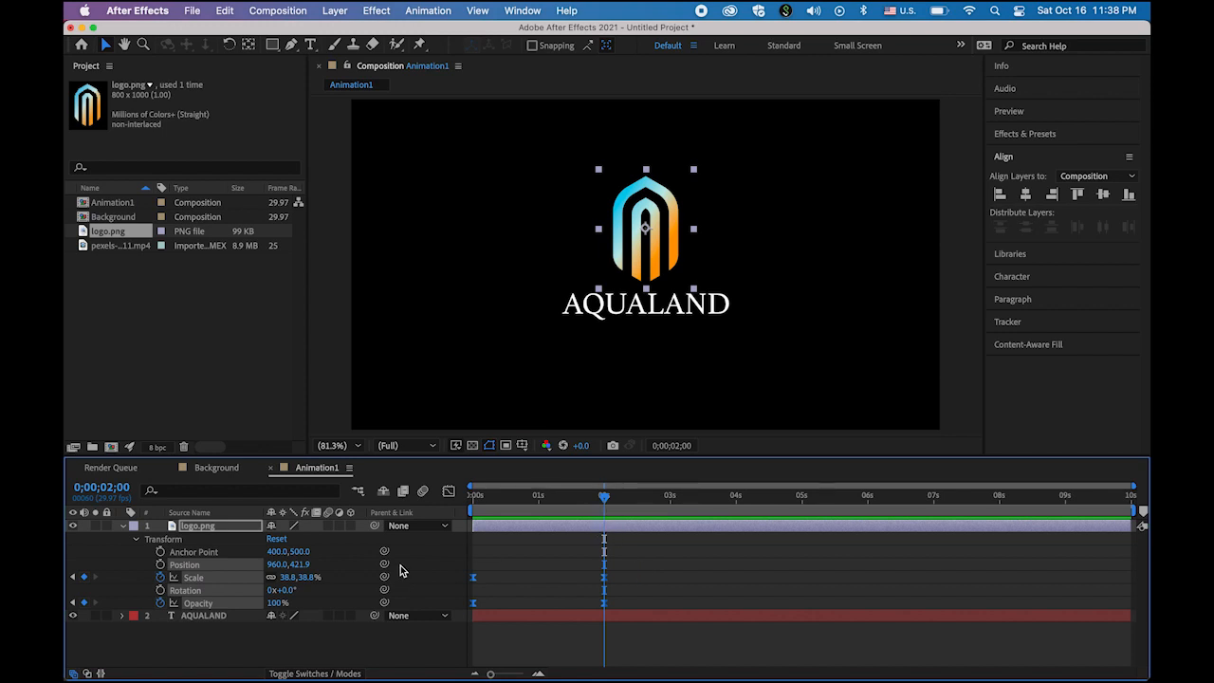
left_click(210, 620)
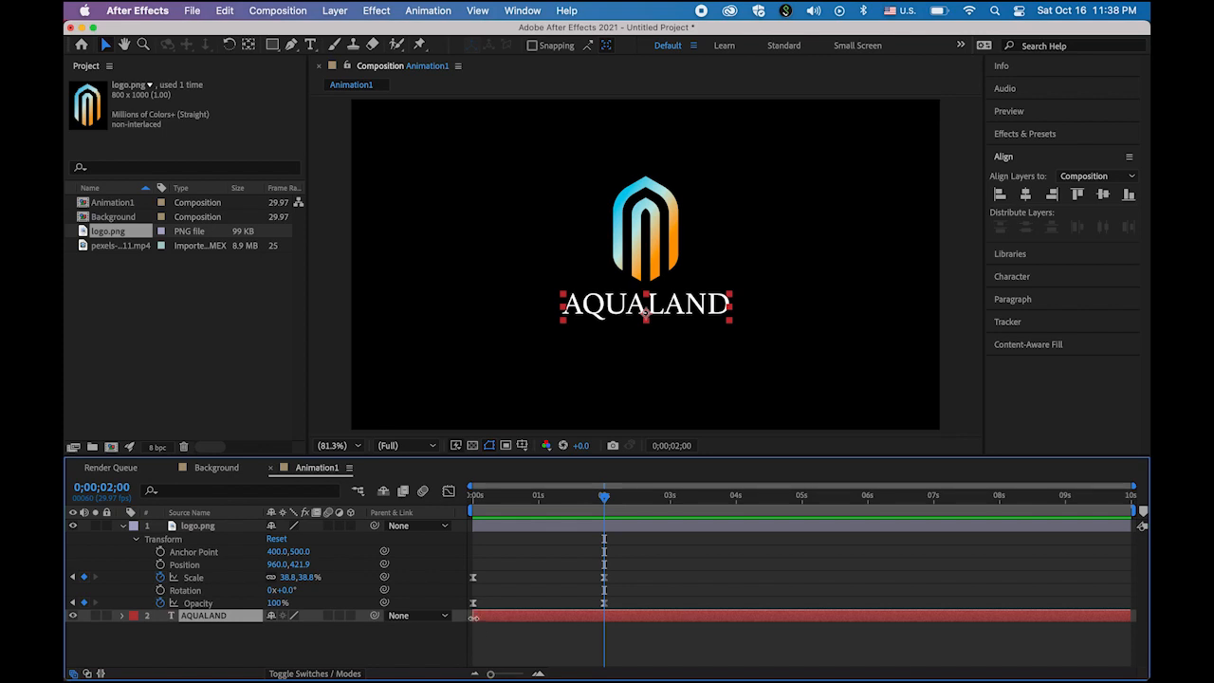
left_click_drag(477, 617, 606, 627)
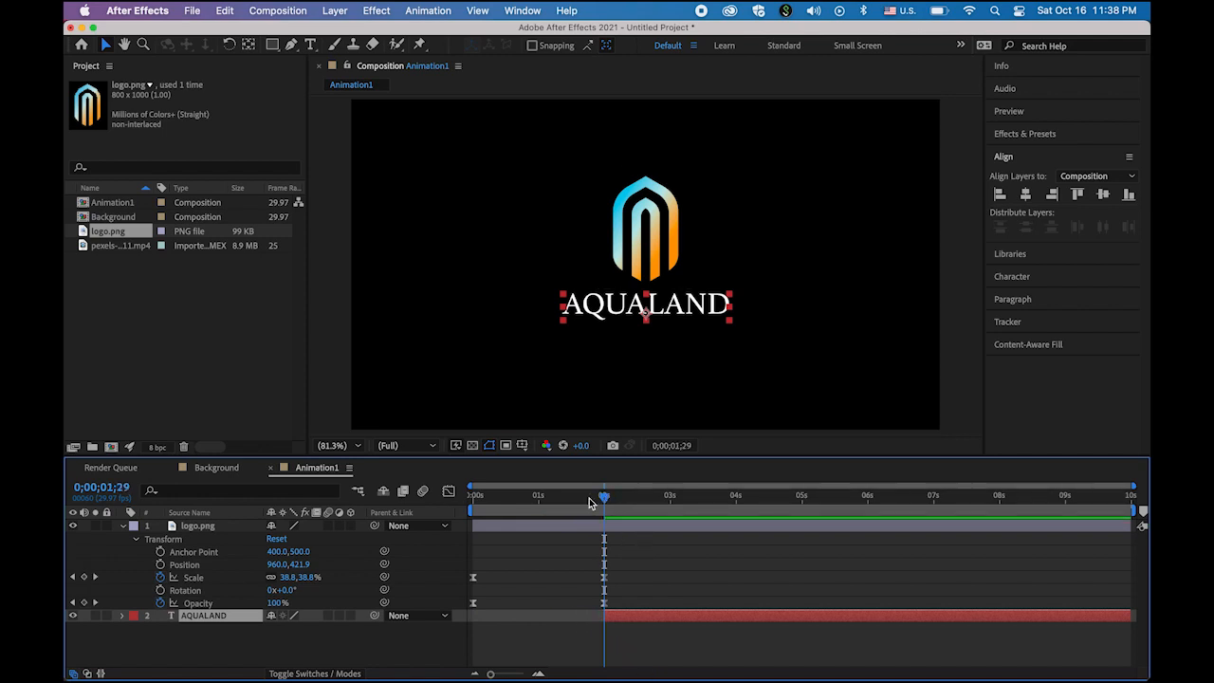
mouse_move(590, 505)
left_mouse_down()
mouse_move(474, 511)
mouse_move(605, 520)
left_mouse_up()
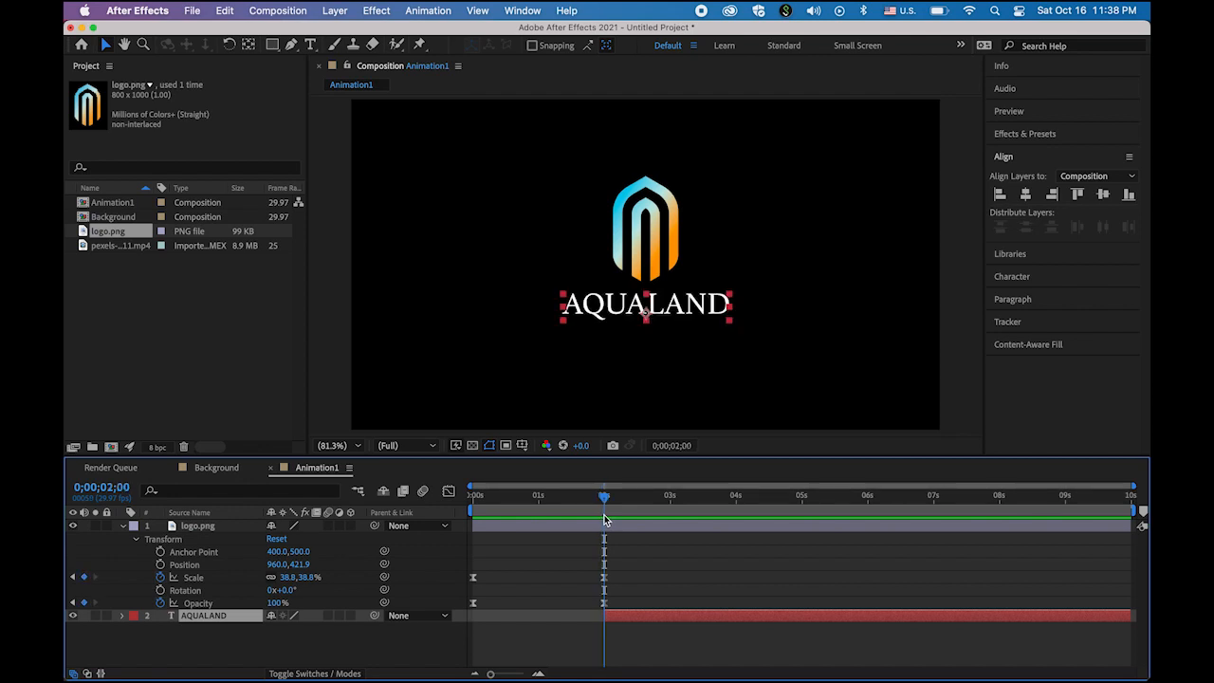
mouse_move(605, 520)
left_mouse_down()
mouse_move(510, 521)
mouse_move(607, 523)
left_mouse_up()
Collapse the logo.png layer and add a Position text animator to the AQUALAND layer
left_click(123, 527)
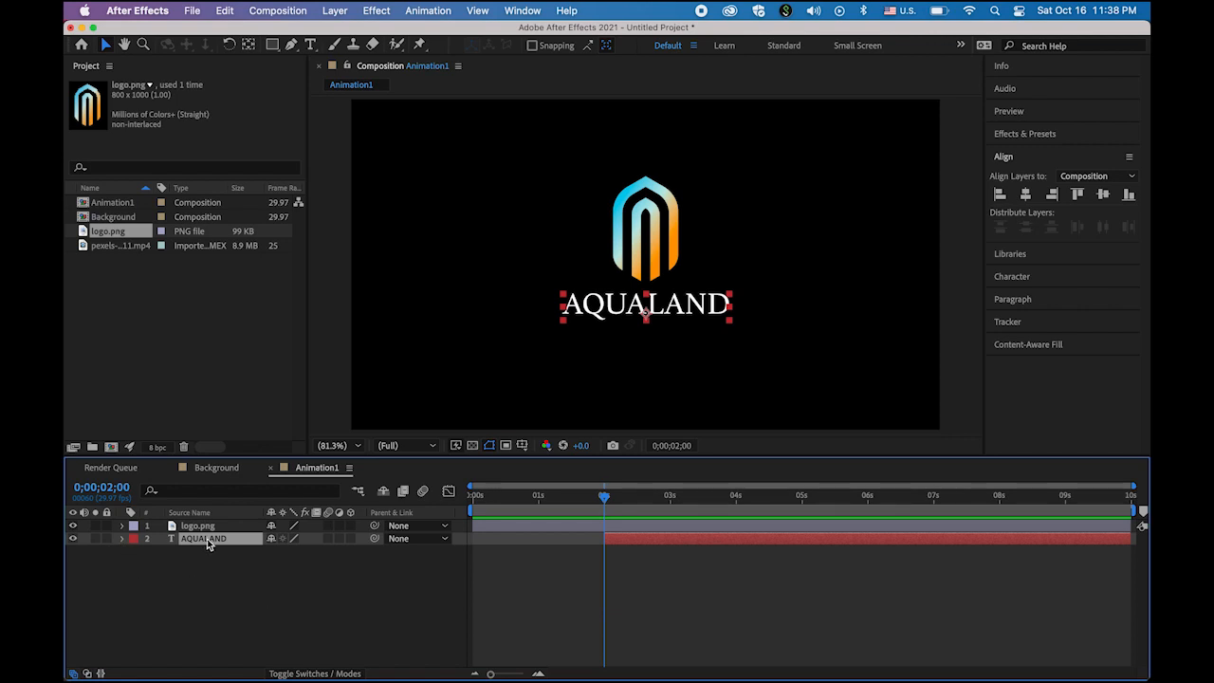
left_click(121, 539)
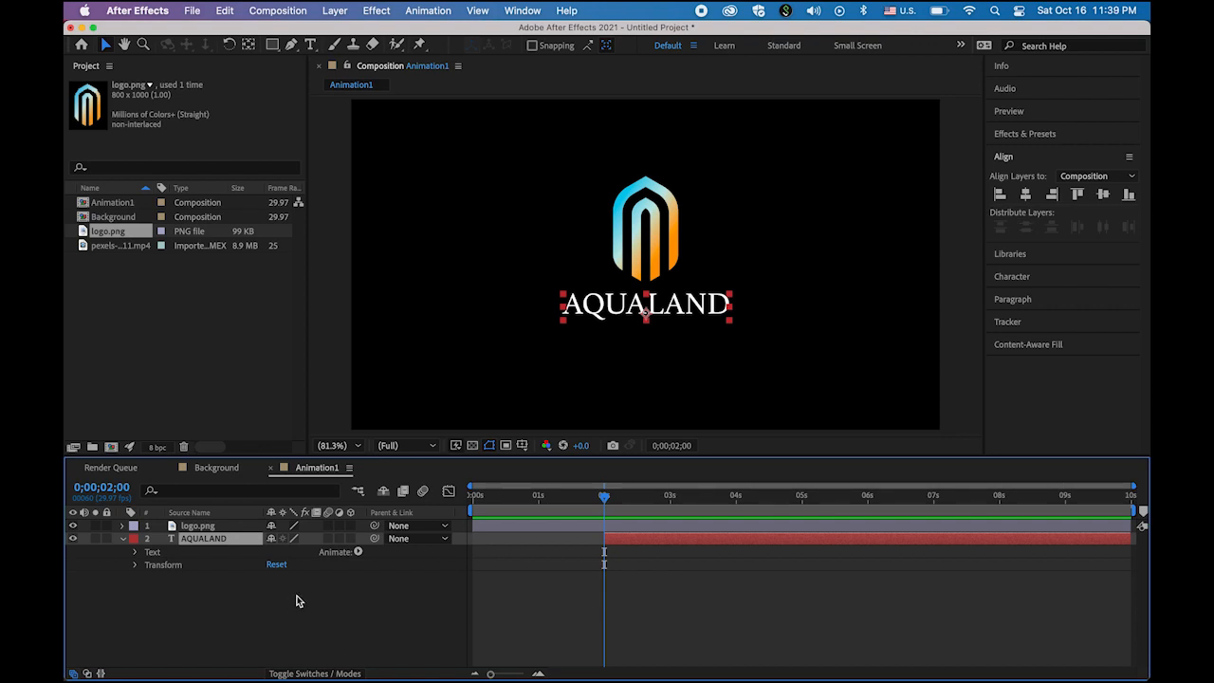
left_click(359, 552)
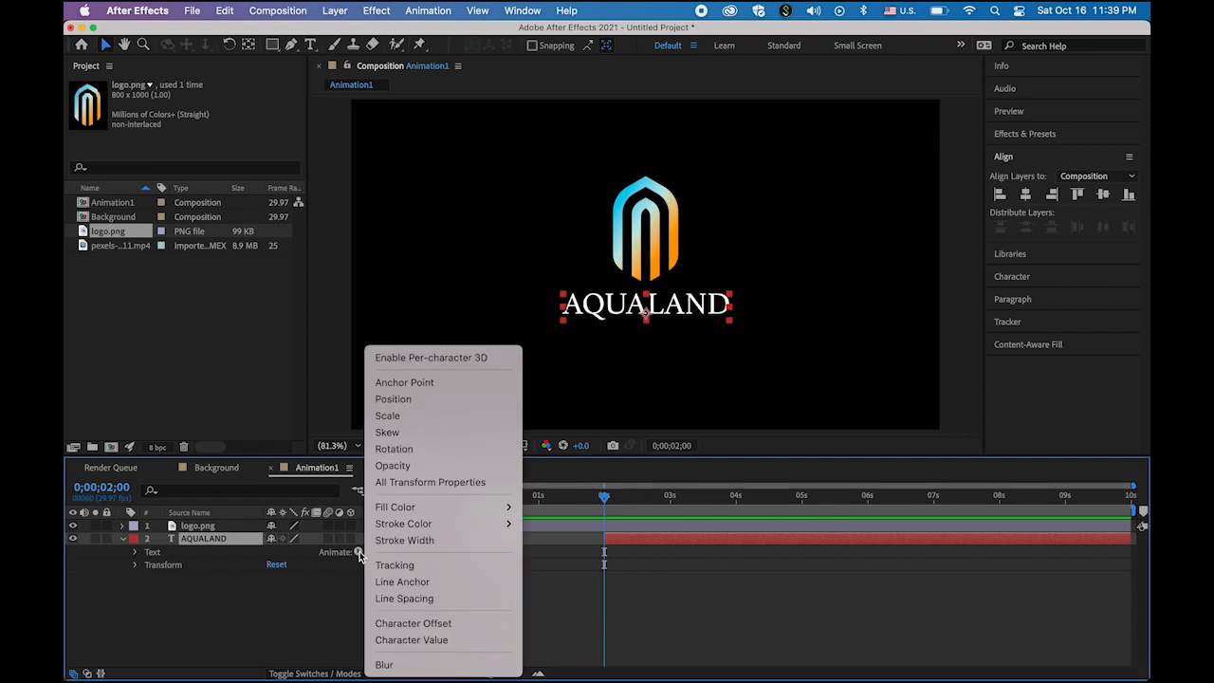
left_click(420, 399)
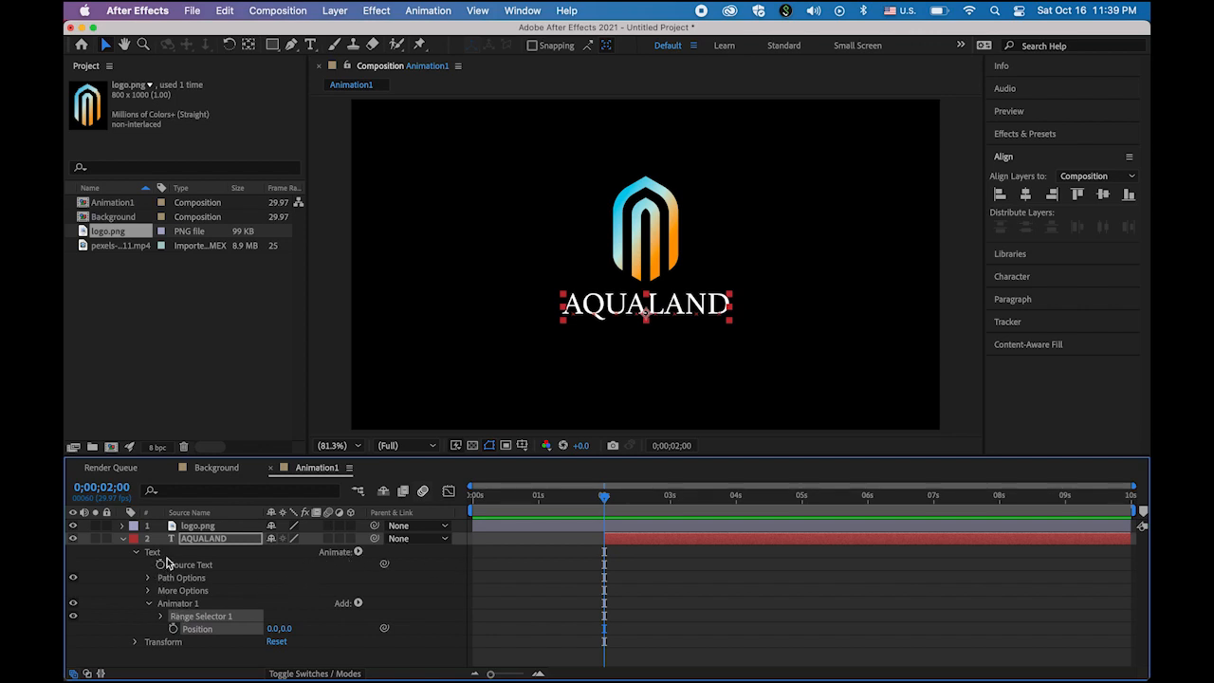
Keyframe Range Selector 1's Start at 0% at 2 seconds and 100% at 0;00;03;29, and scrub back through the text animation
left_click(161, 617)
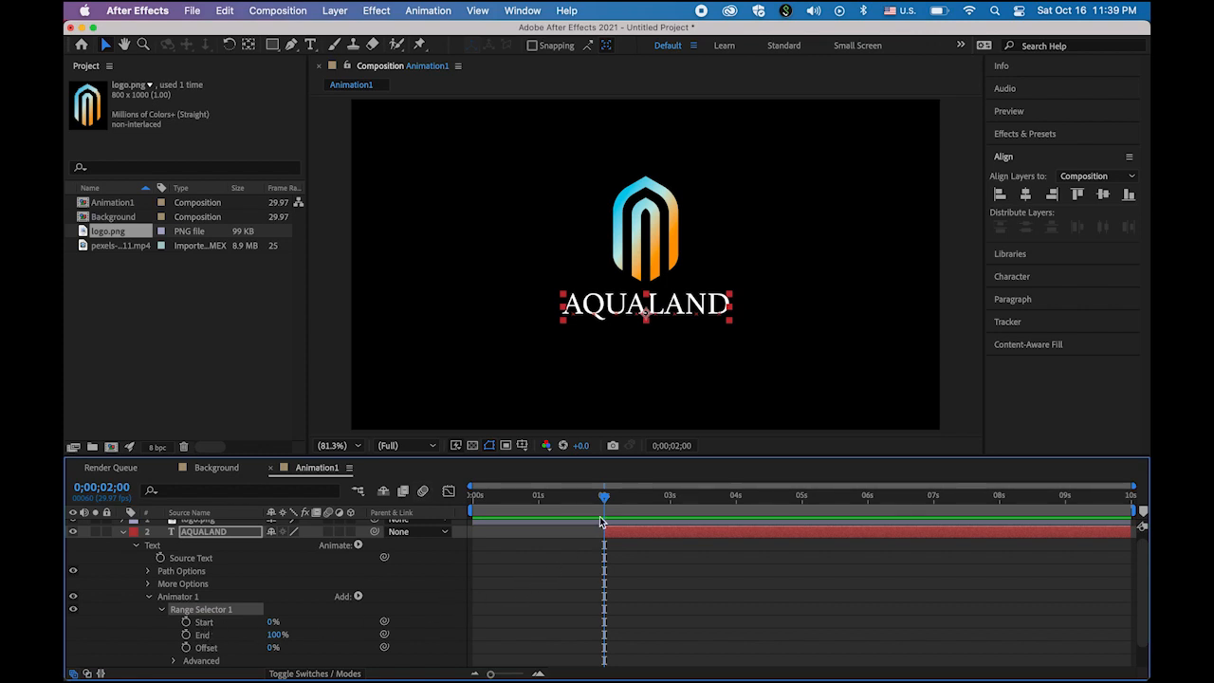
left_click(187, 625)
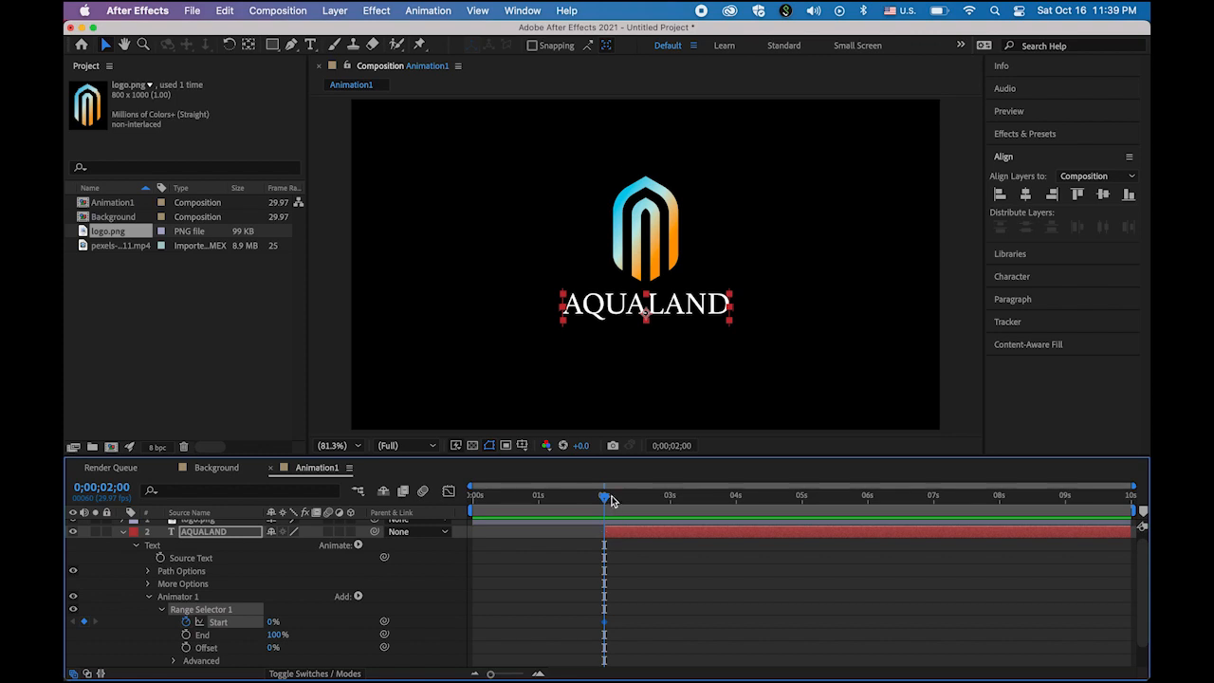
left_click_drag(607, 501, 737, 511)
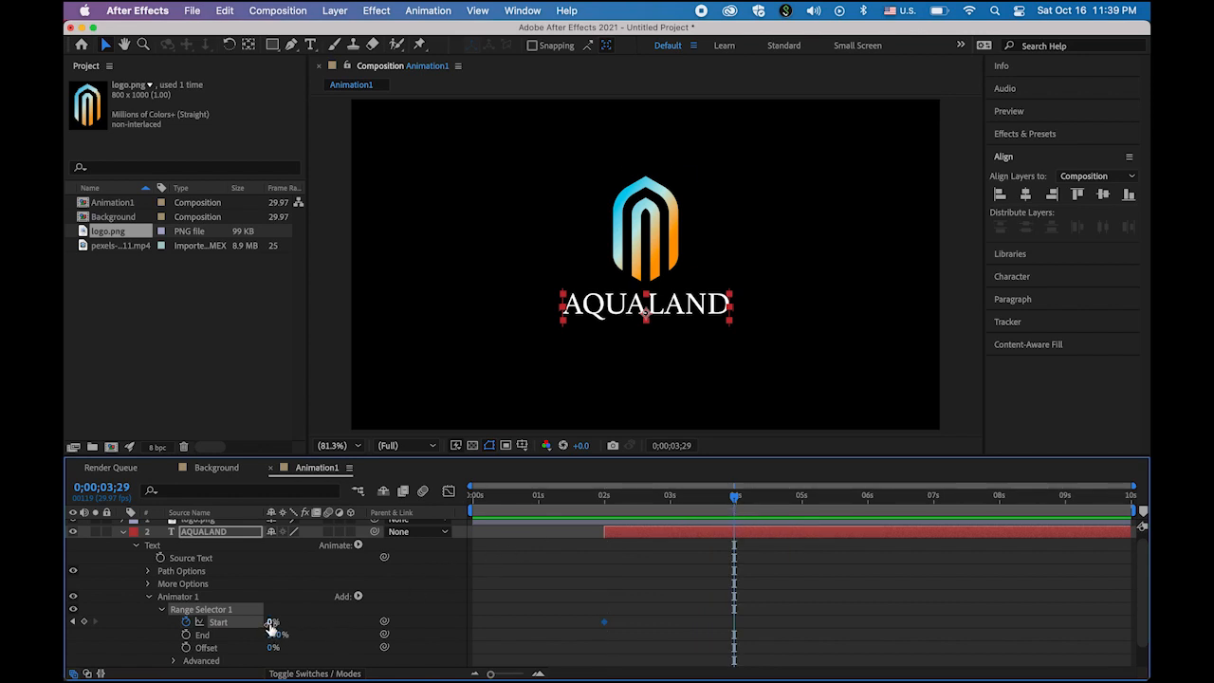
left_click_drag(272, 622, 389, 632)
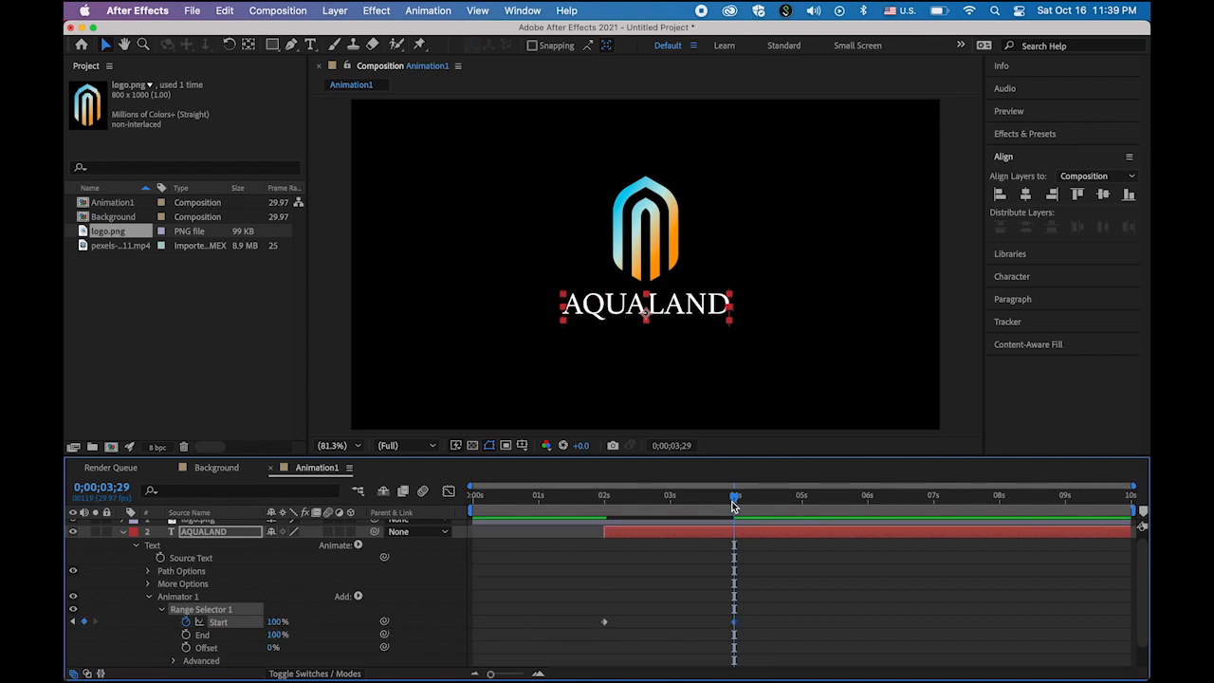
left_click_drag(736, 506, 714, 546)
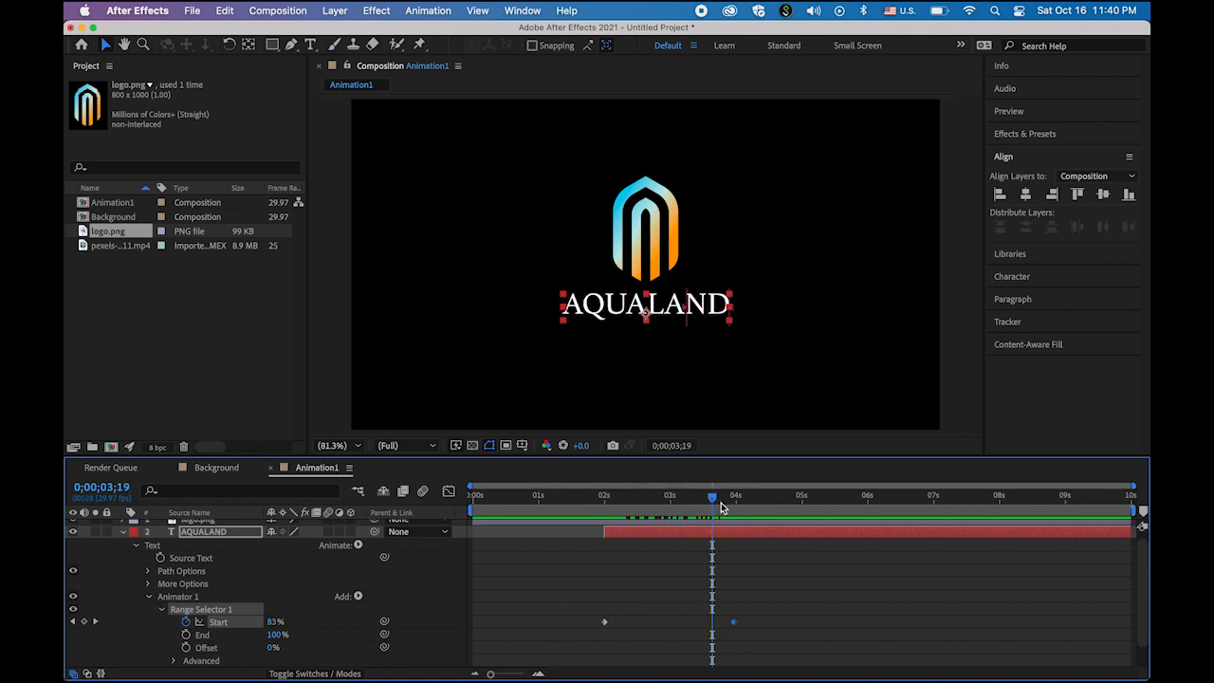
Set the AQUALAND text animator's Position to 0.0, 455.0 and play the text animation from 0 seconds
left_click_drag(714, 504, 708, 575)
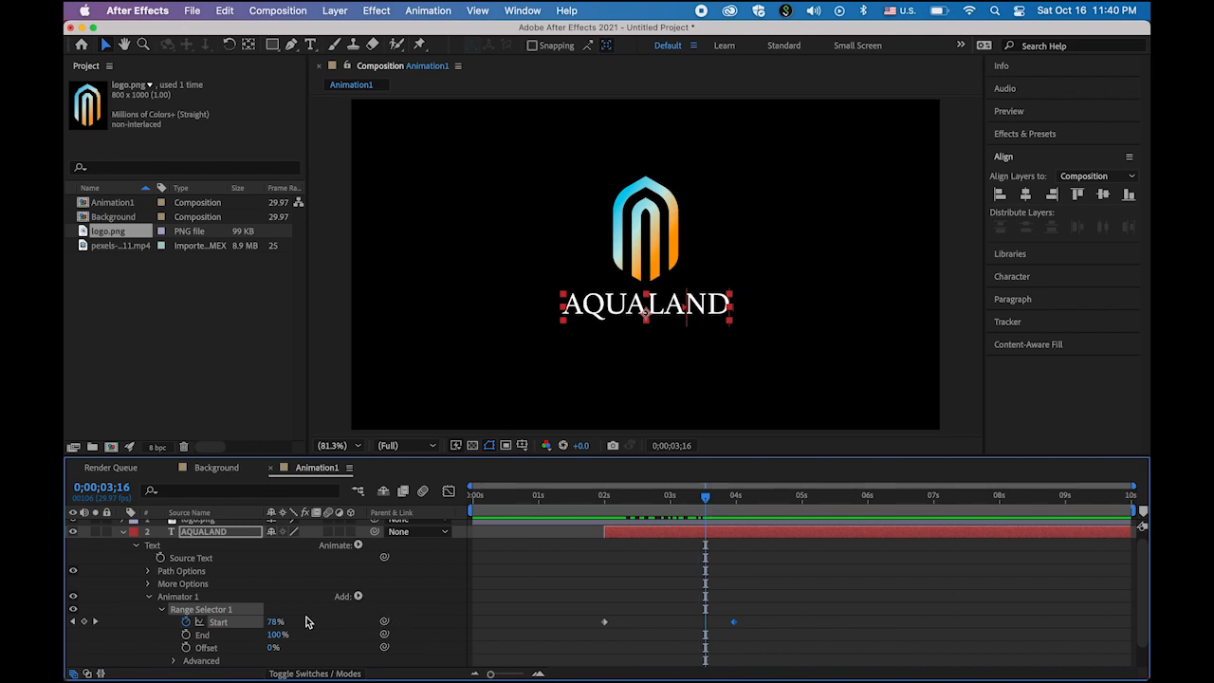
scroll(275, 633, "down", 2)
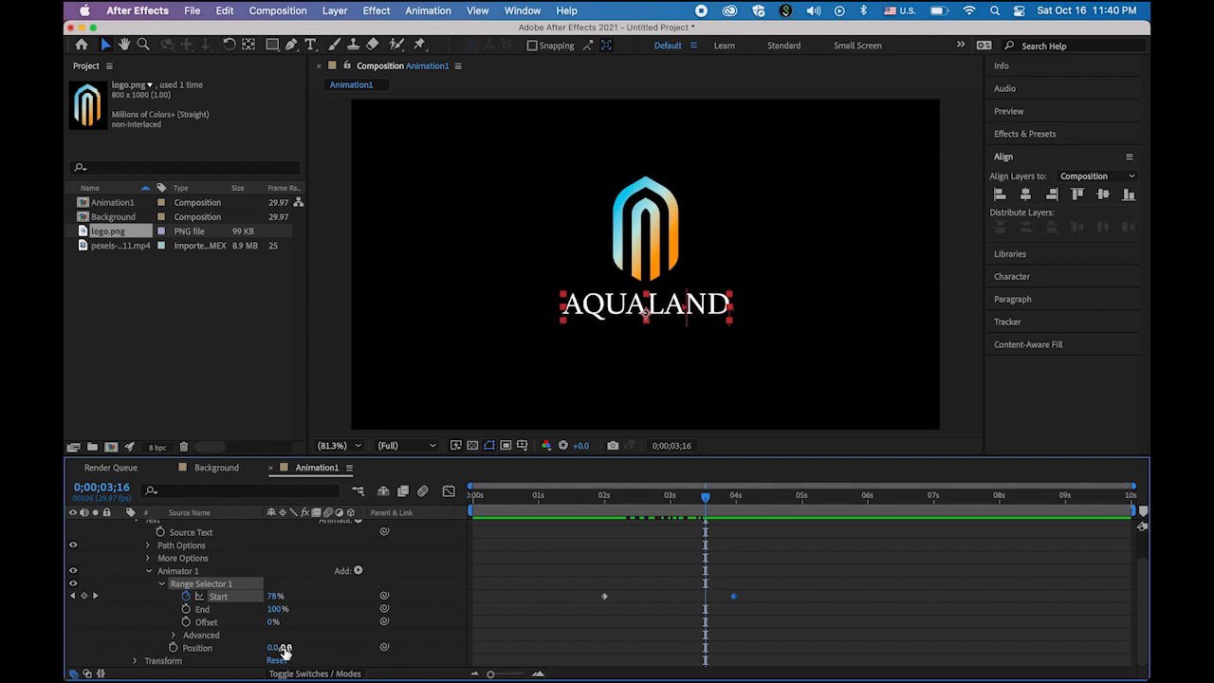
left_click_drag(284, 649, 479, 655)
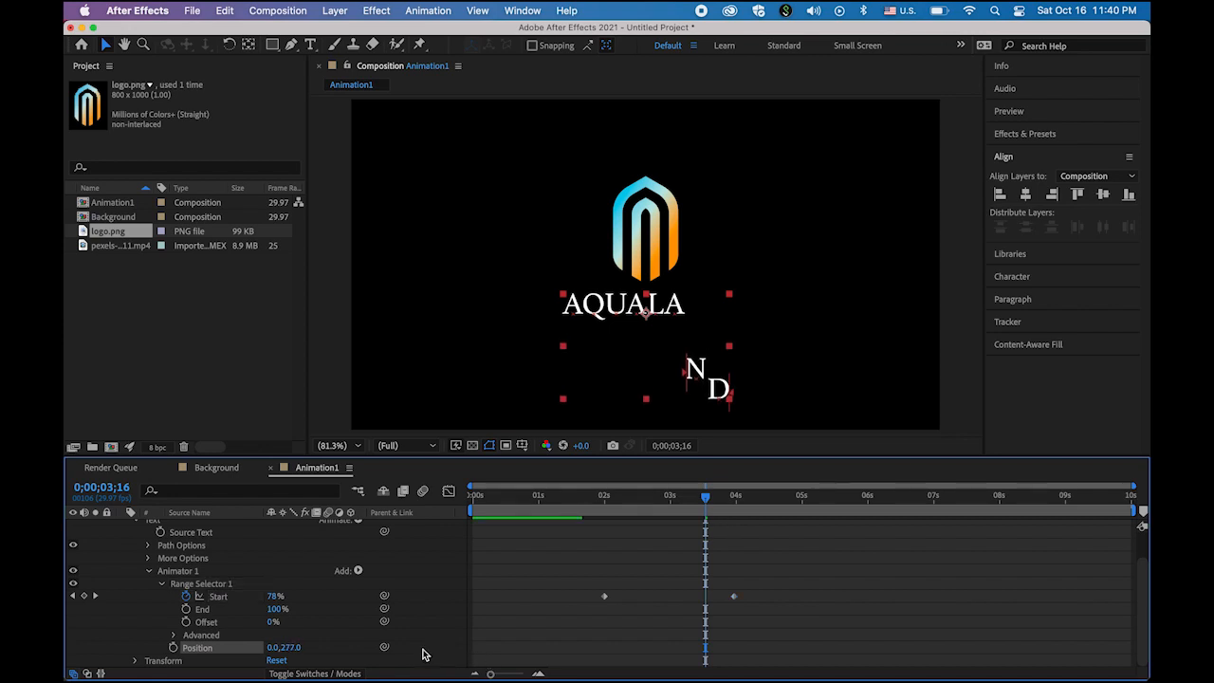
type("424")
key("Return")
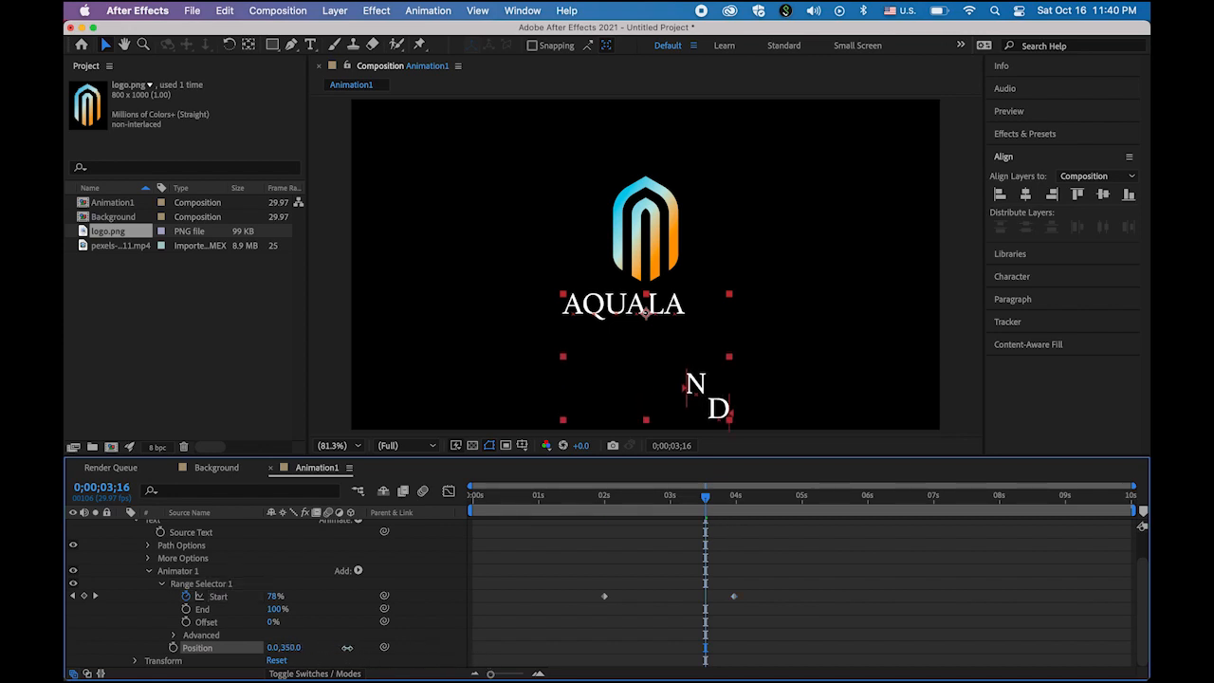
left_click_drag(401, 646, 421, 647)
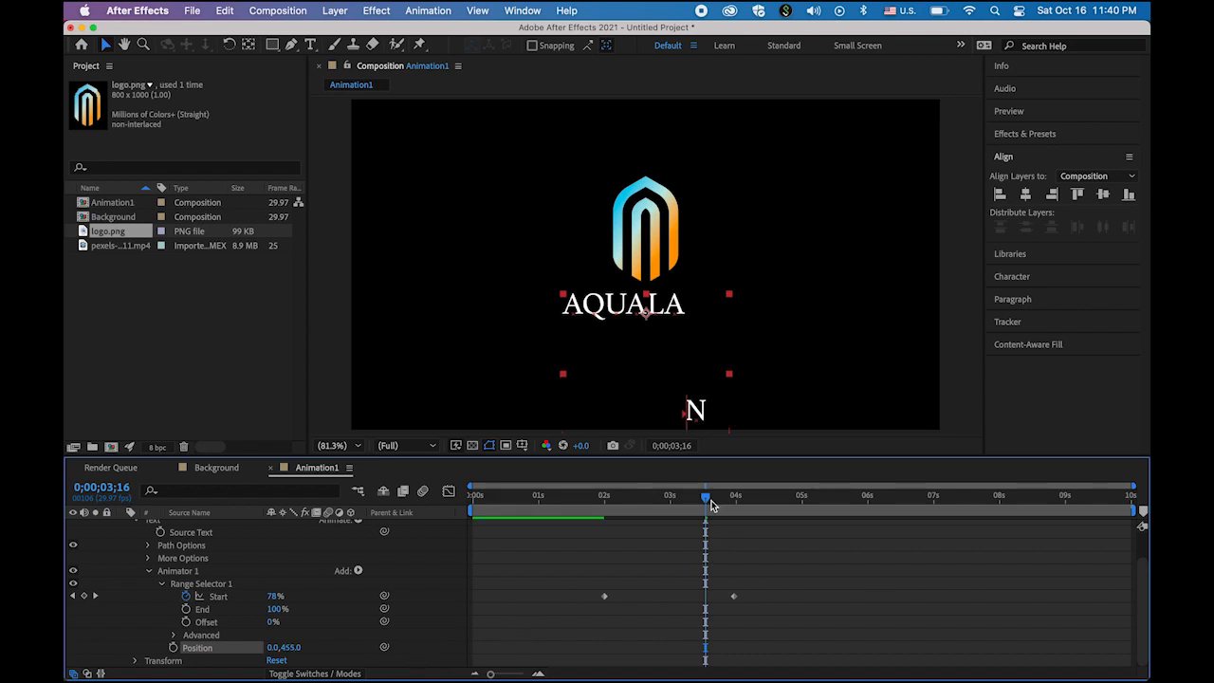
left_click_drag(714, 504, 444, 510)
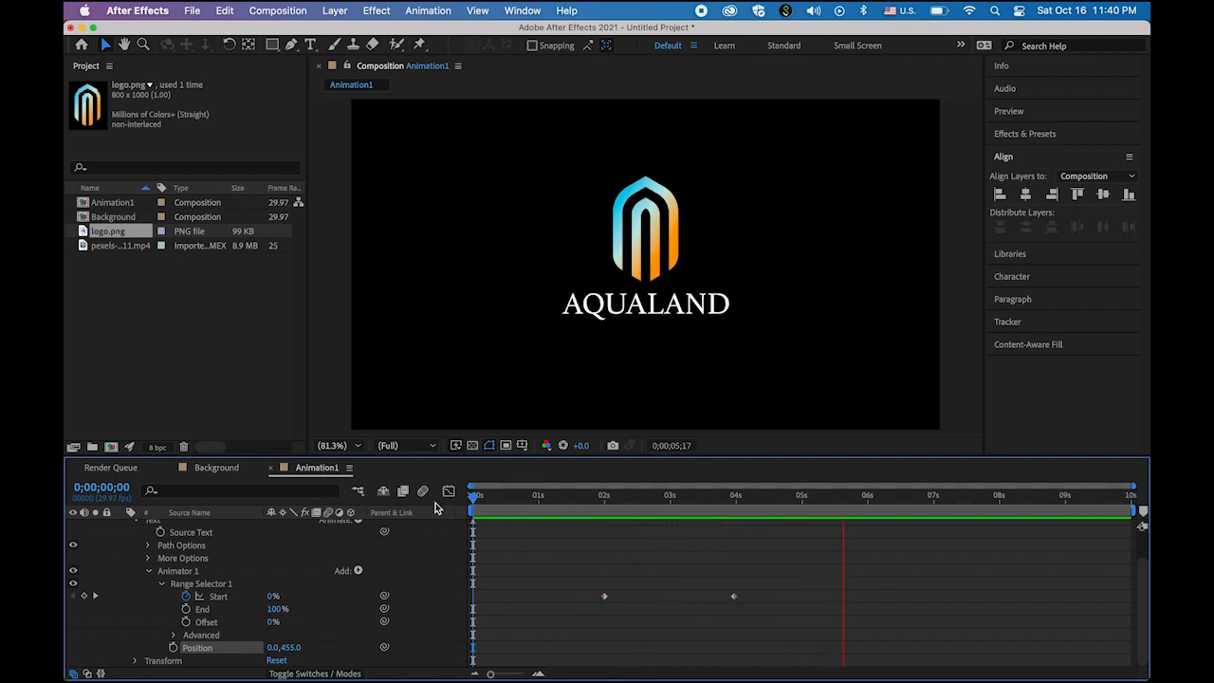
key("space")
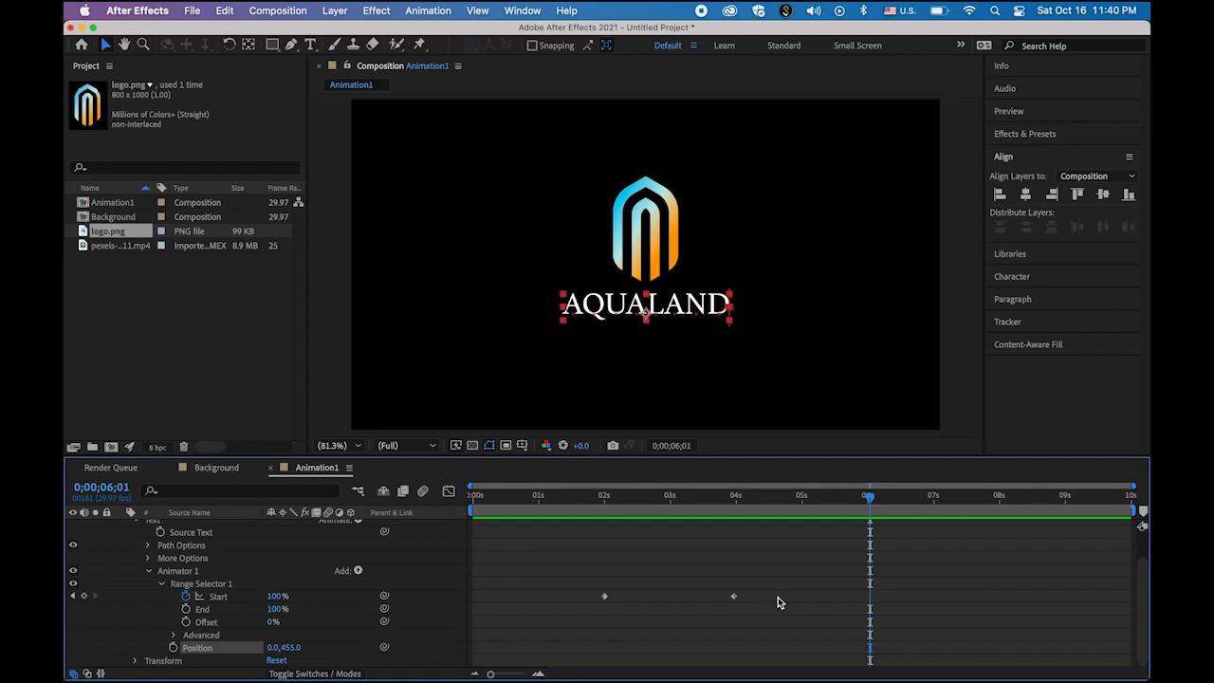
Apply Easy Ease to both Range Selector 1 Start keyframes and play the animation from the start
left_click_drag(782, 593, 608, 625)
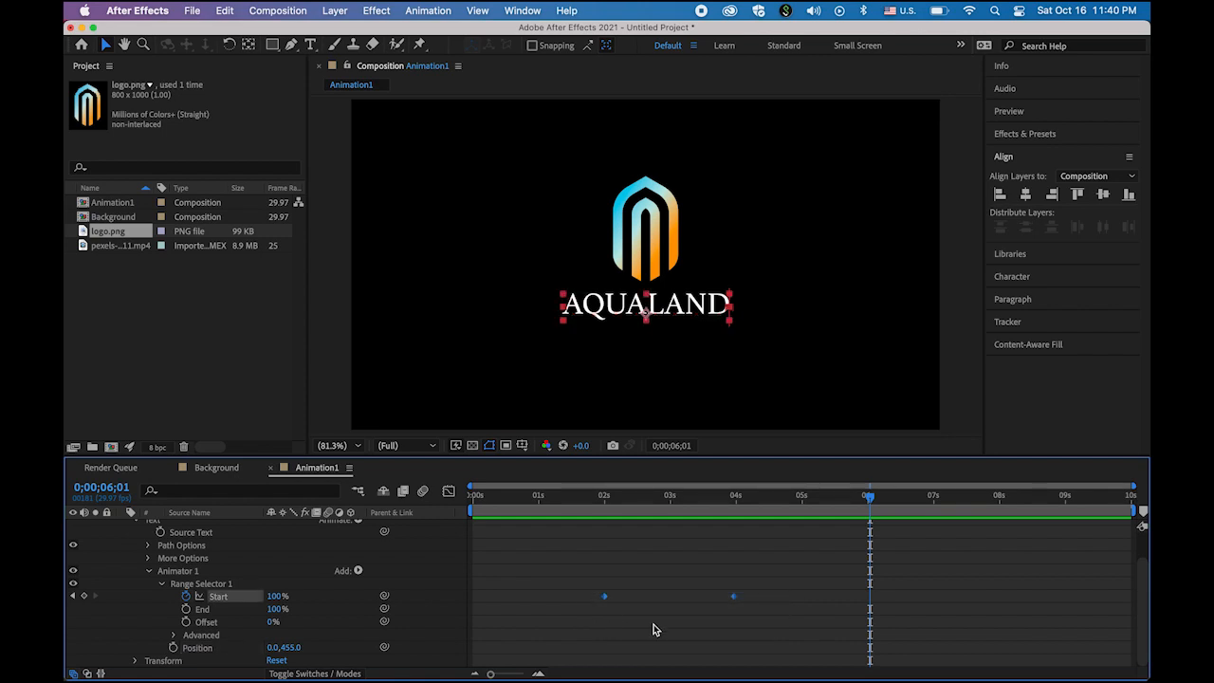
left_click(428, 9)
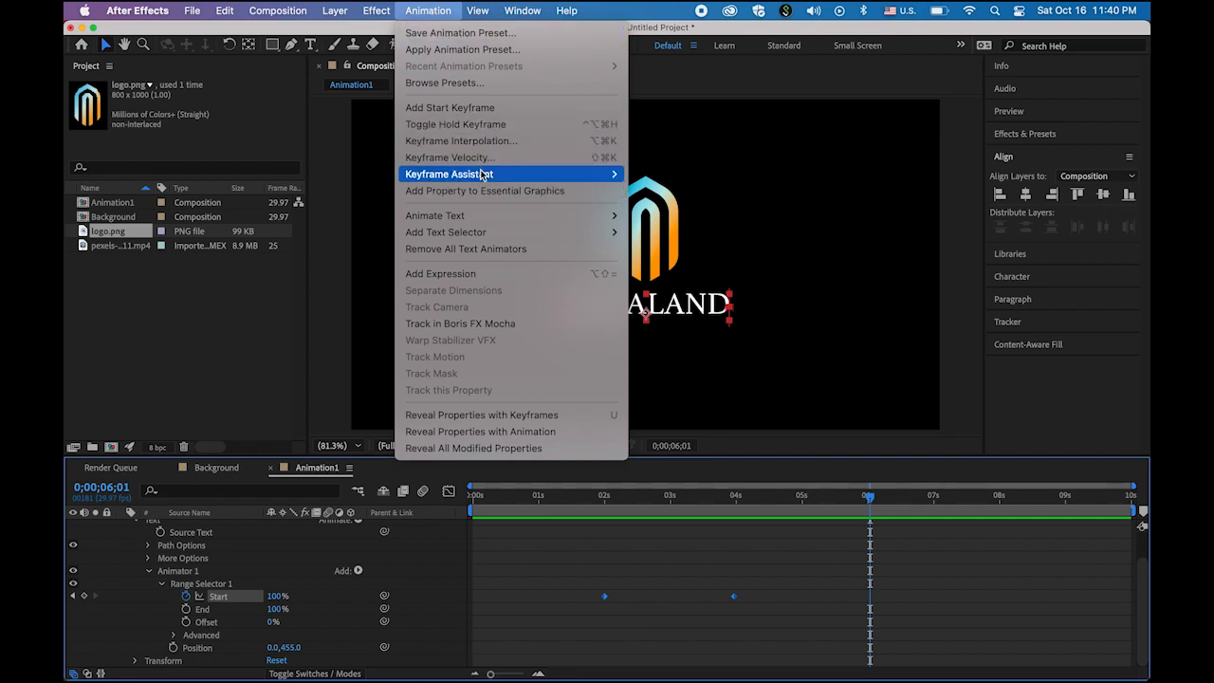
mouse_move(484, 175)
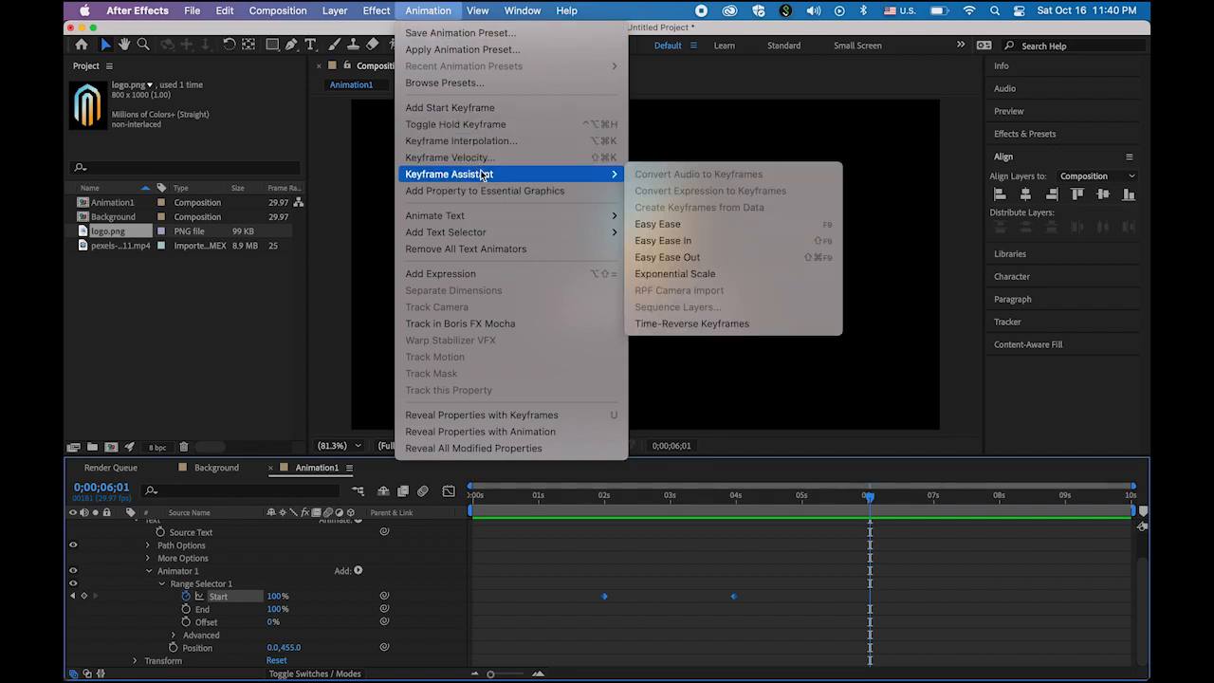
left_click(695, 228)
left_click_drag(871, 500, 420, 496)
key("space")
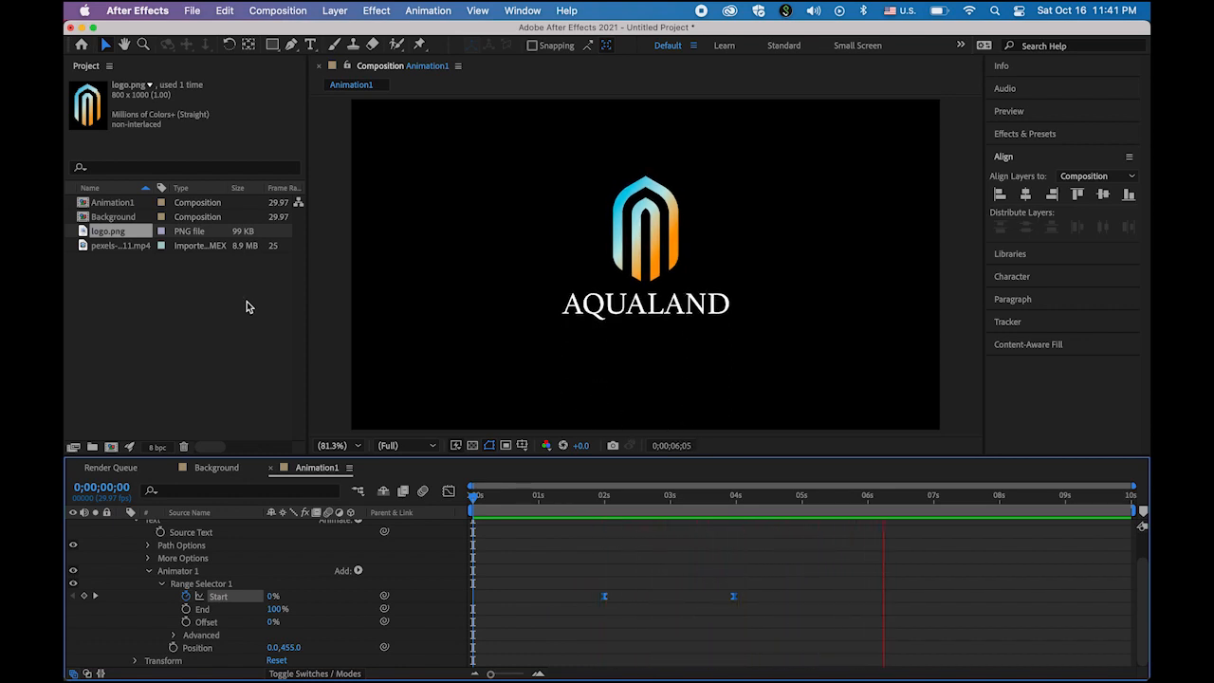
key("space")
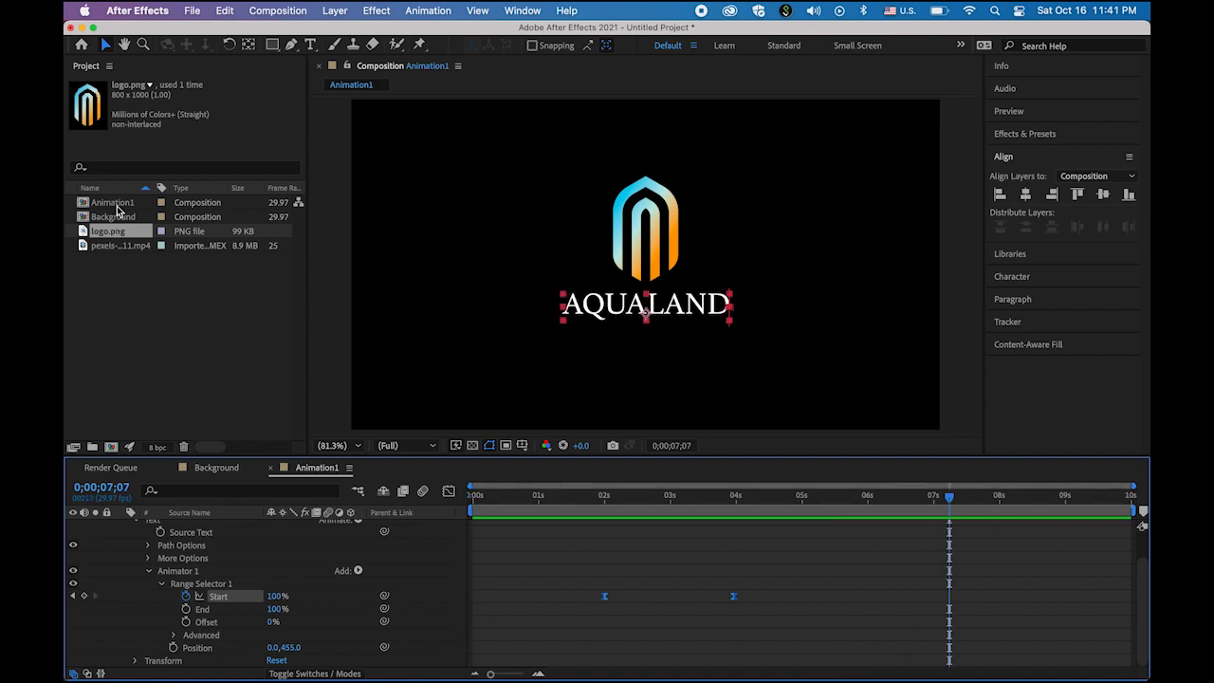
Open the Background composition and add Animation1 to it as a centred layer above the waterfall footage
left_click(183, 313)
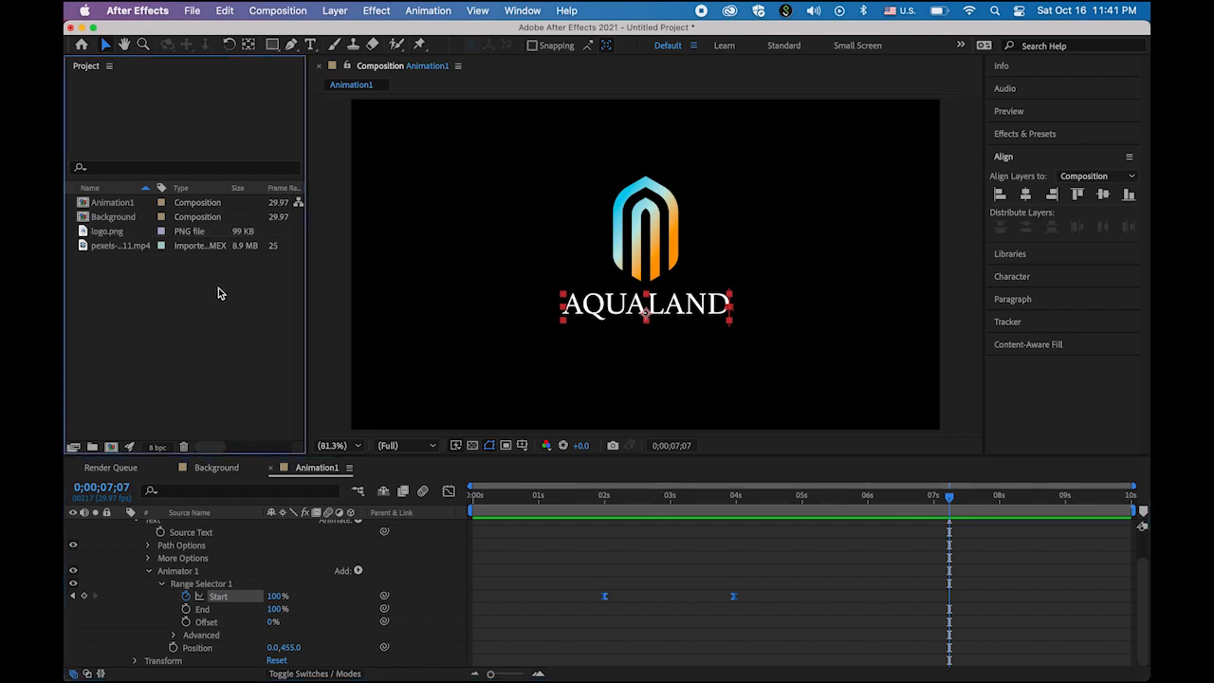
left_click(84, 220)
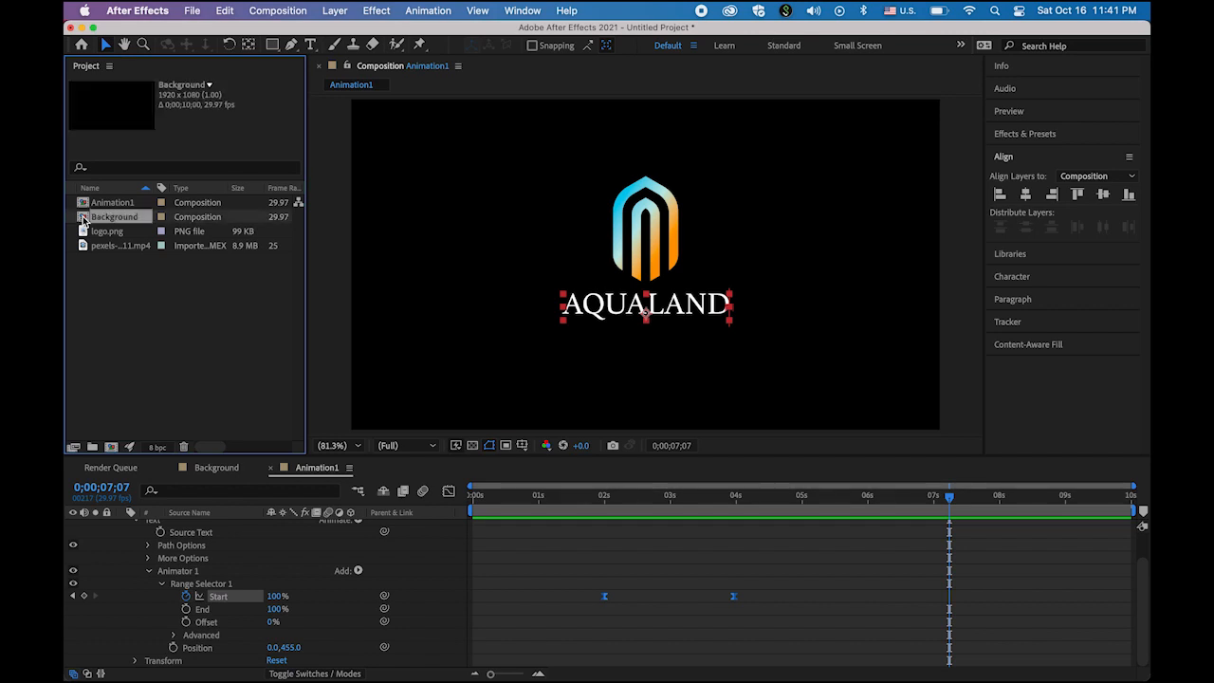
double_click(84, 220)
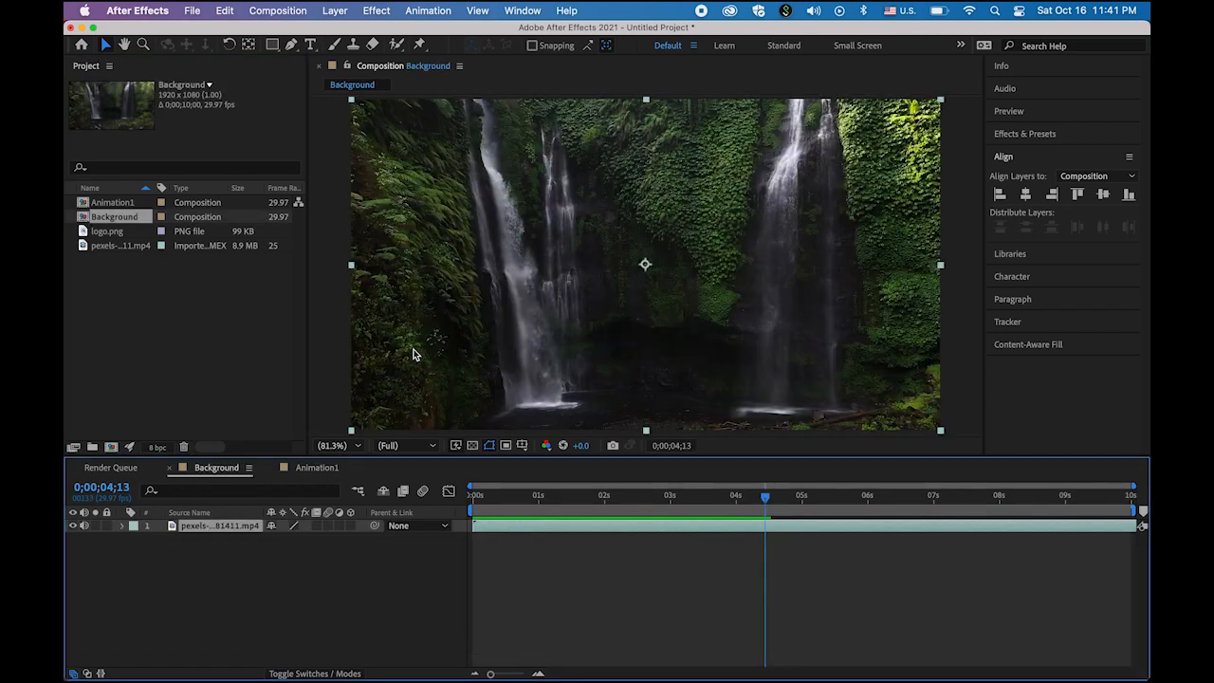
left_click(84, 204)
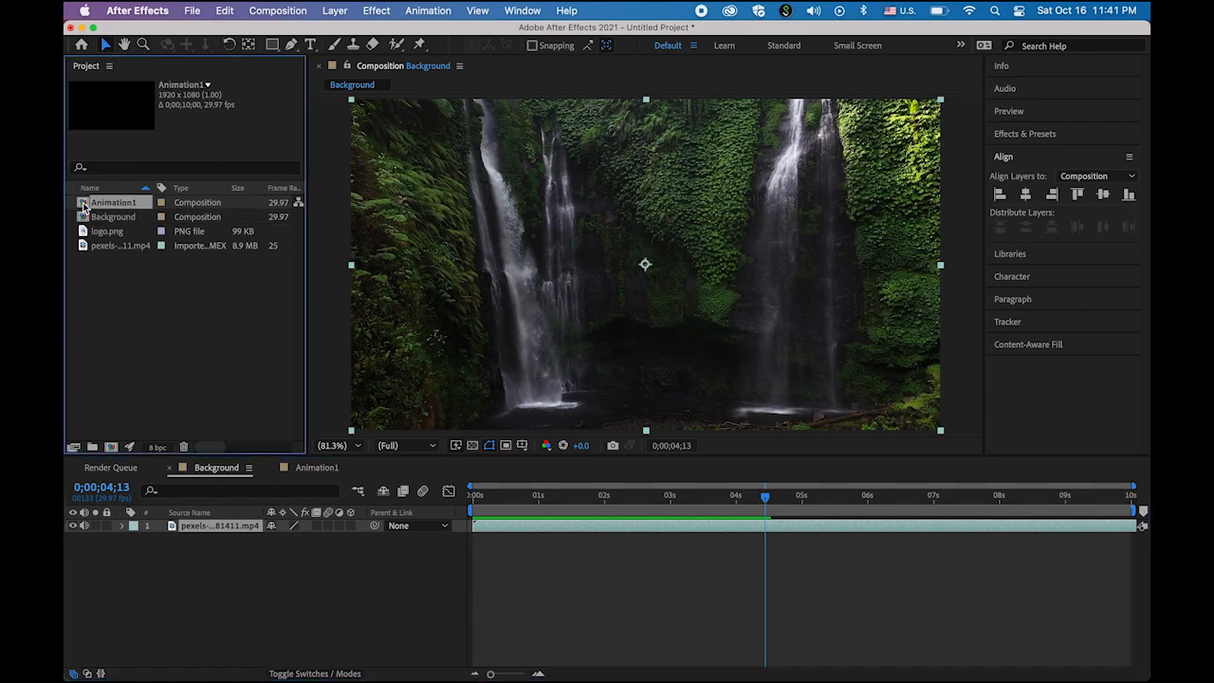
left_click_drag(85, 204, 653, 266)
Play the Background composition twice from 0 seconds to review the logo reveal over the waterfall
left_click_drag(764, 497, 267, 479)
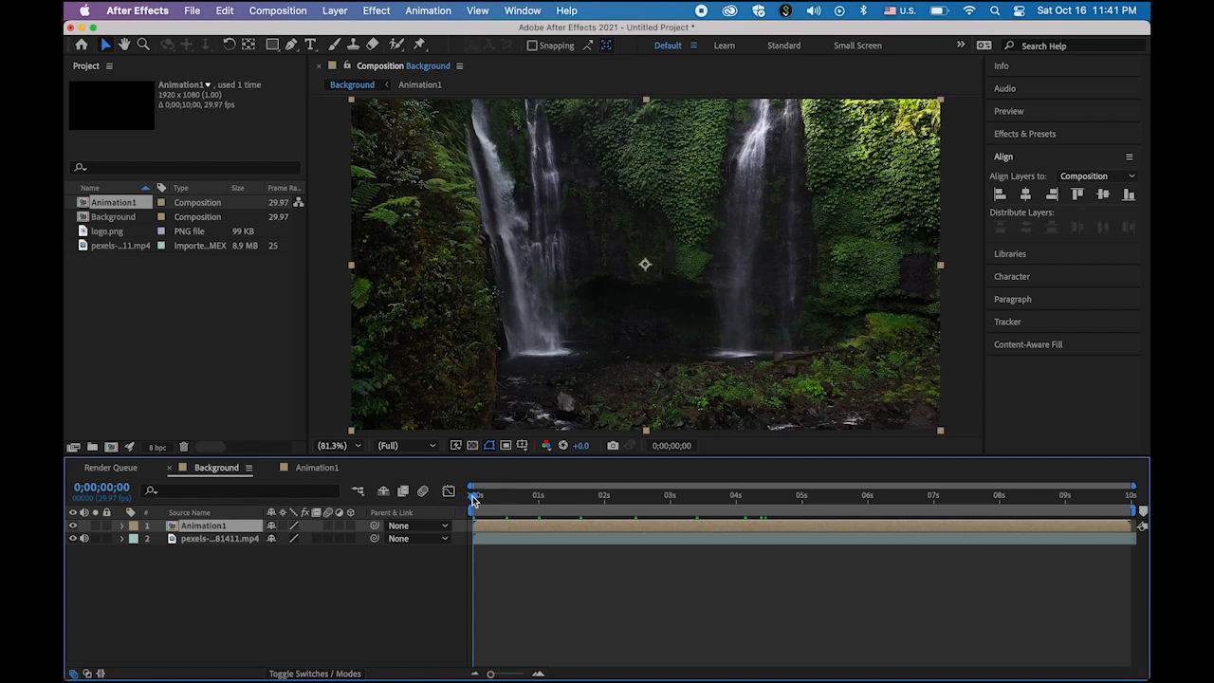
key("space")
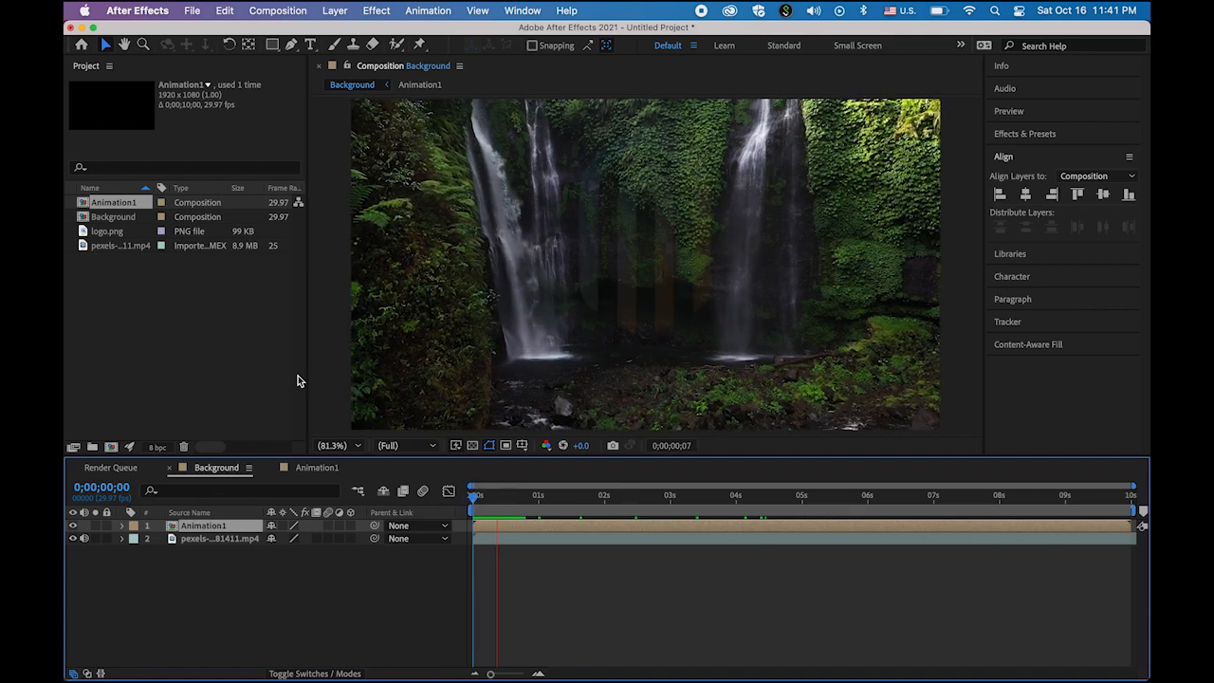
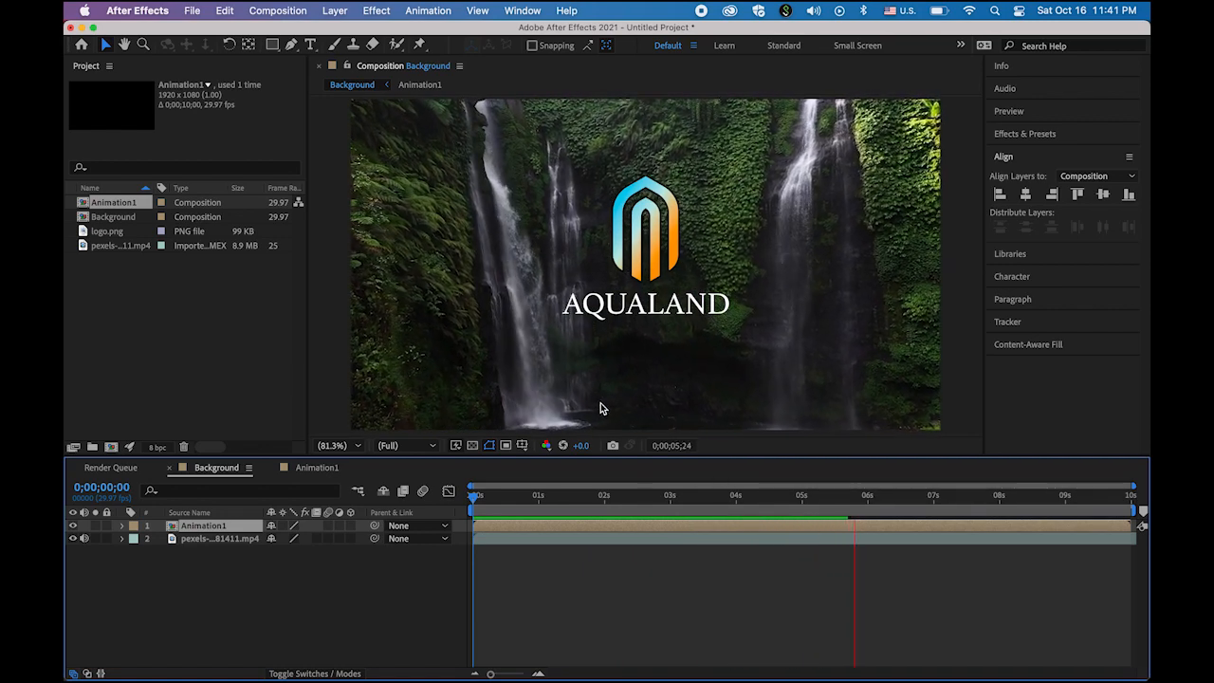
key("space")
left_click_drag(861, 495, 408, 498)
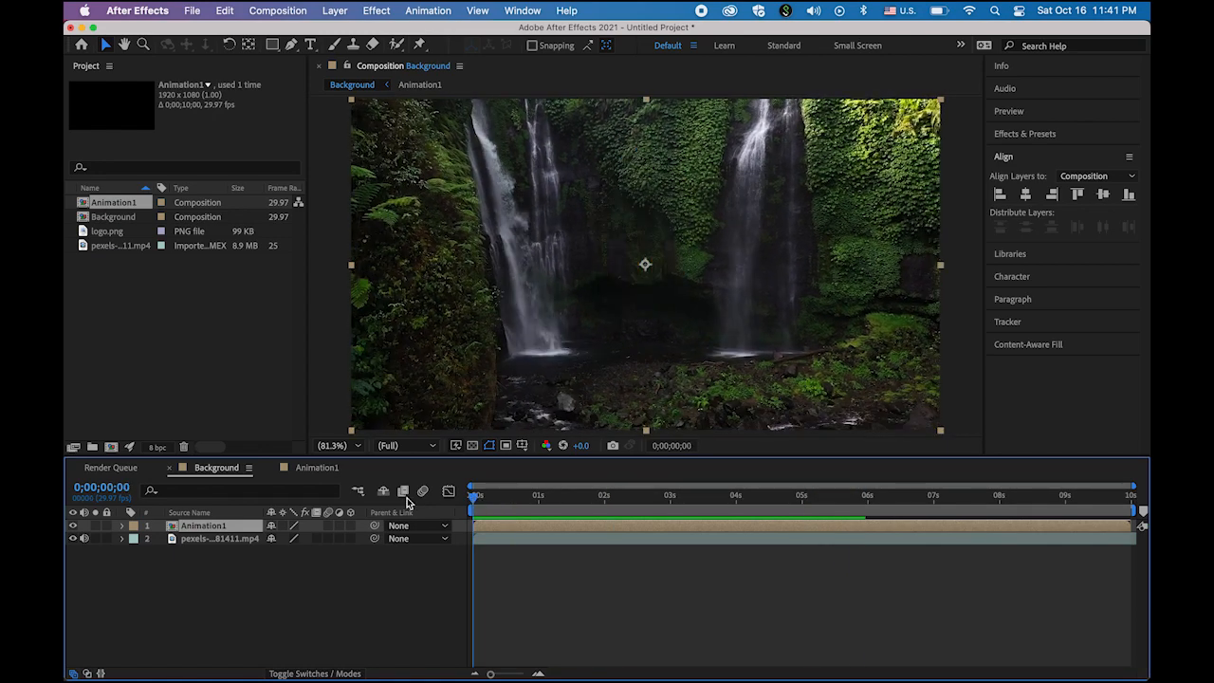
key("space")
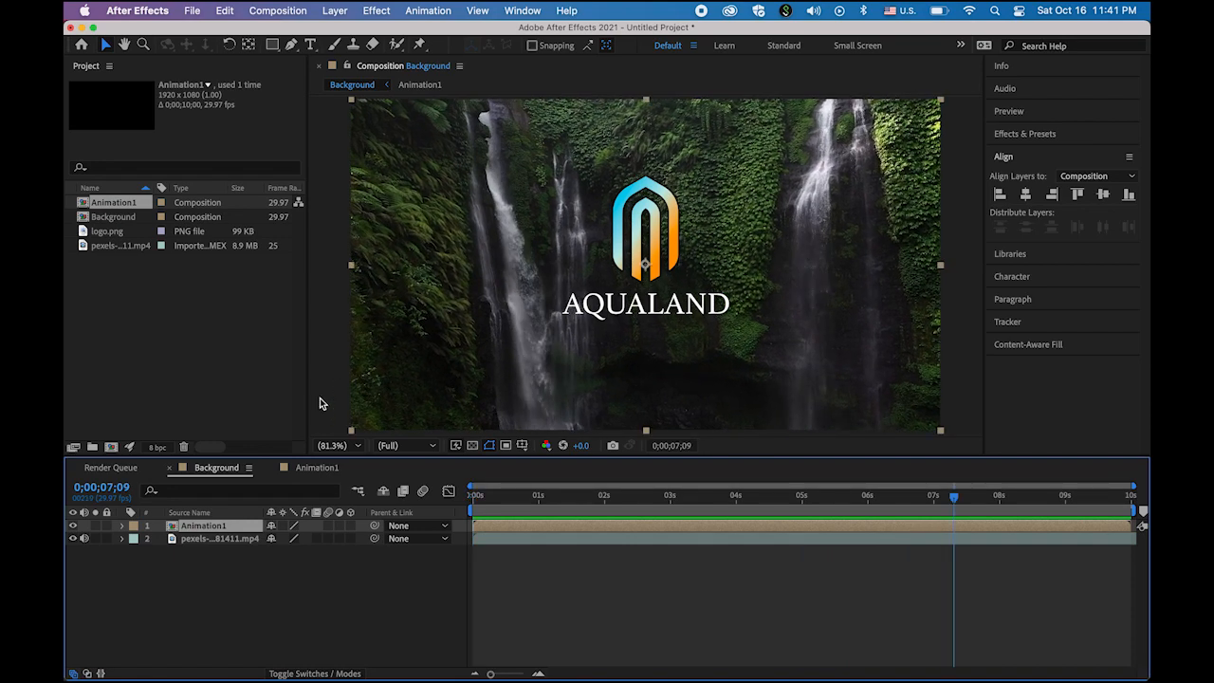
Create a new composition named Animation2, keeping the HDTV 1080 29.97 preset and 10-second duration
left_click(162, 345)
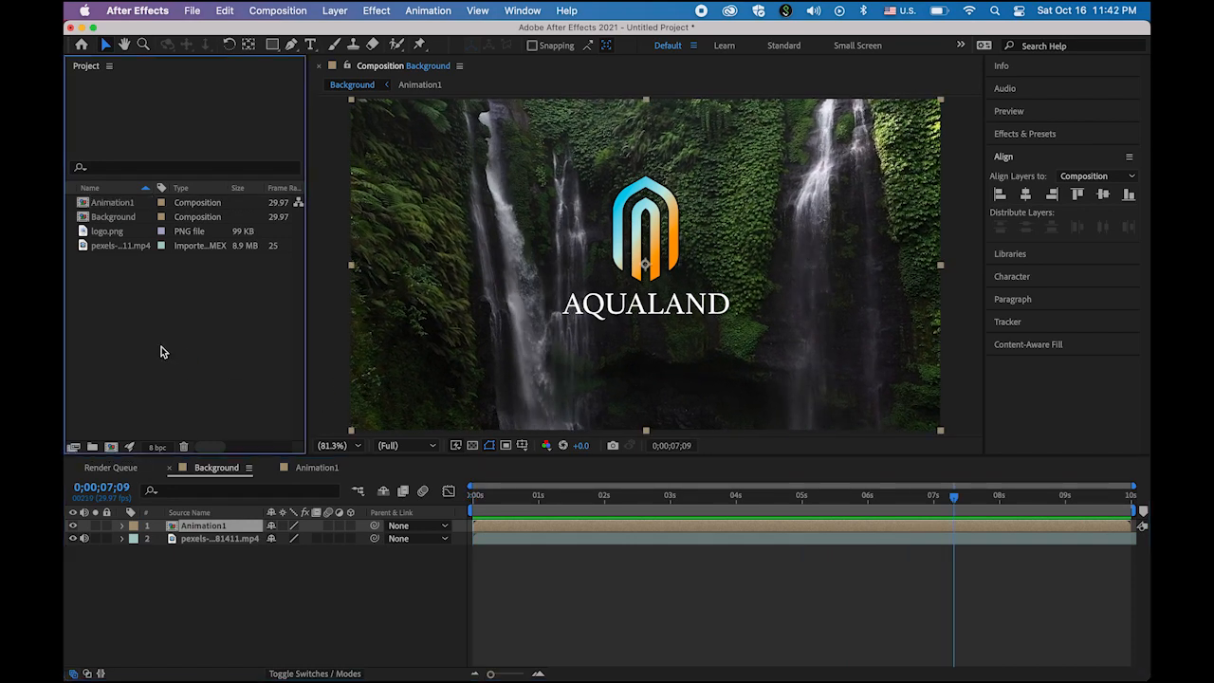
left_click(112, 447)
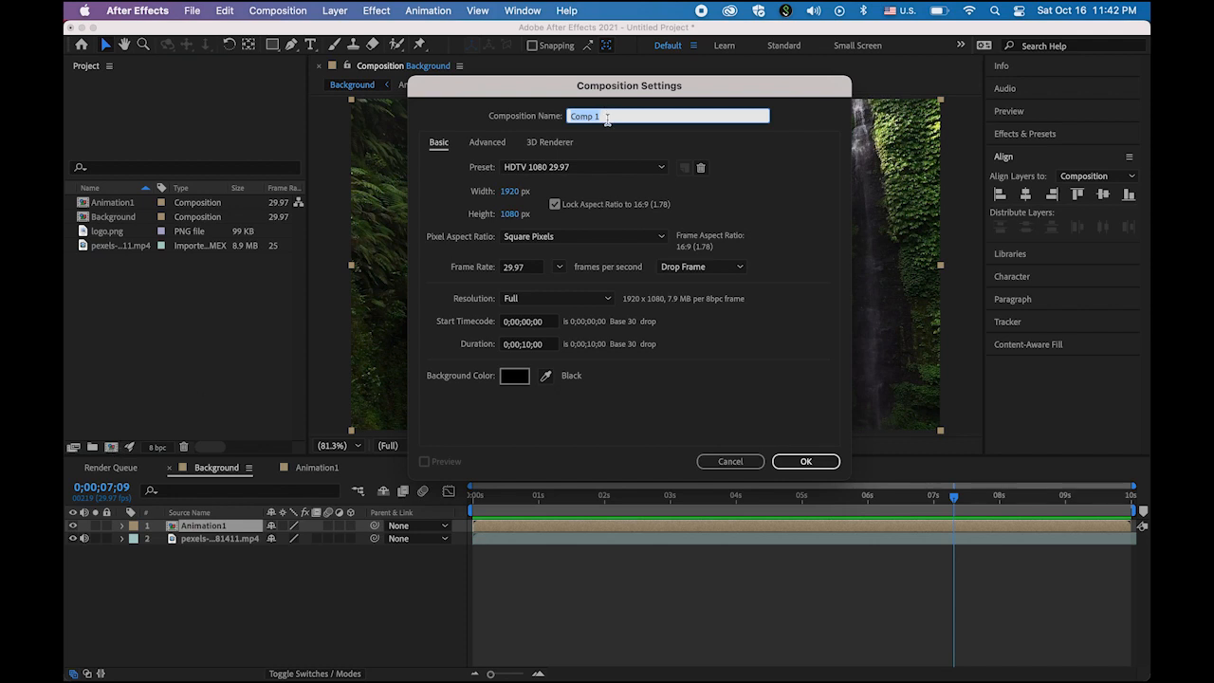
type("Animation2")
left_click(807, 459)
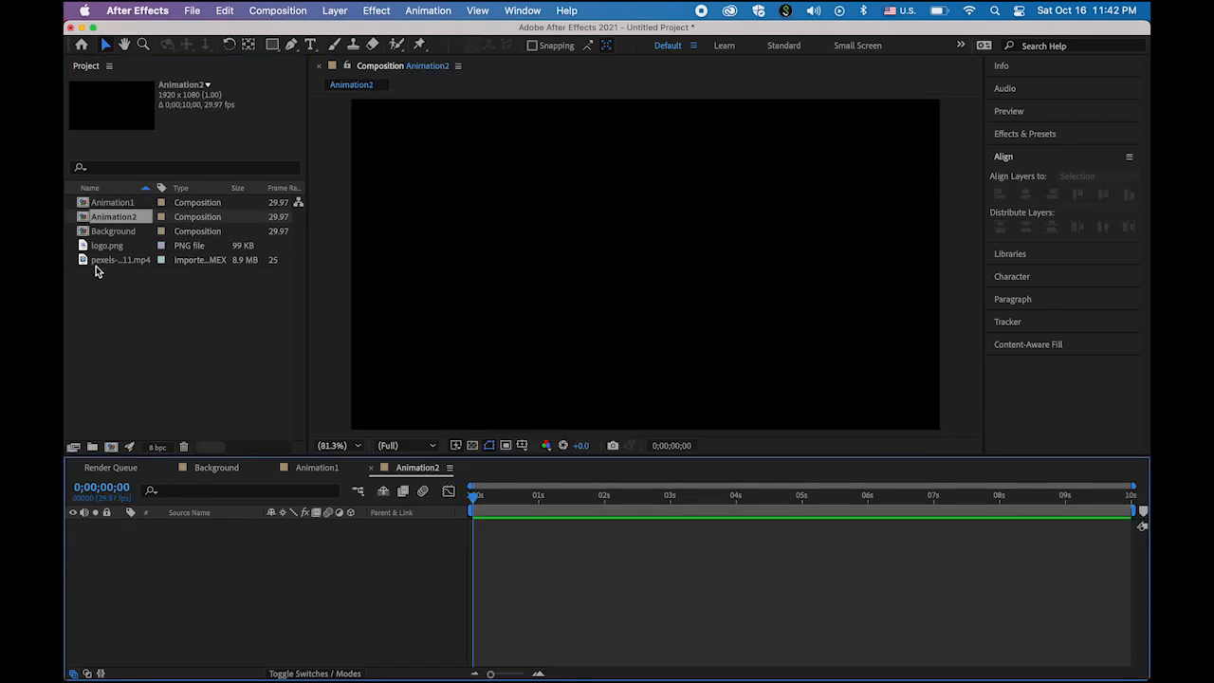
Add logo.png to Animation2, scaled down to about a third of its size and placed slightly above the centre
left_click_drag(93, 247, 646, 266)
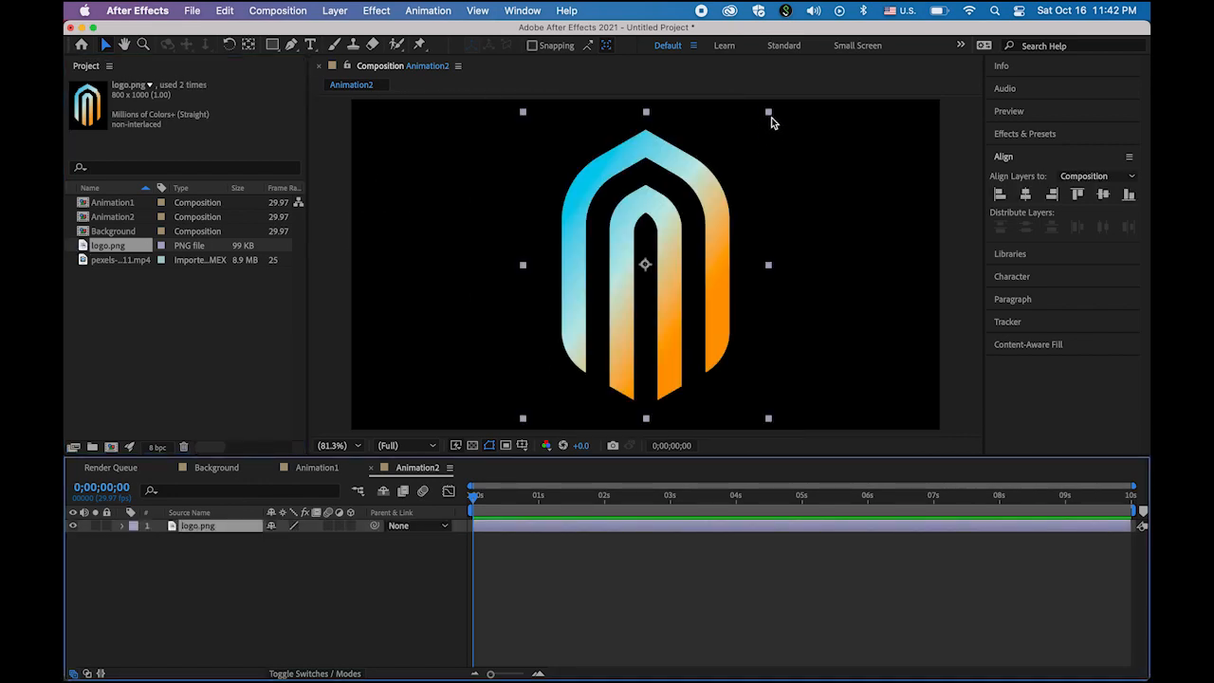
left_click_drag(769, 115, 664, 223)
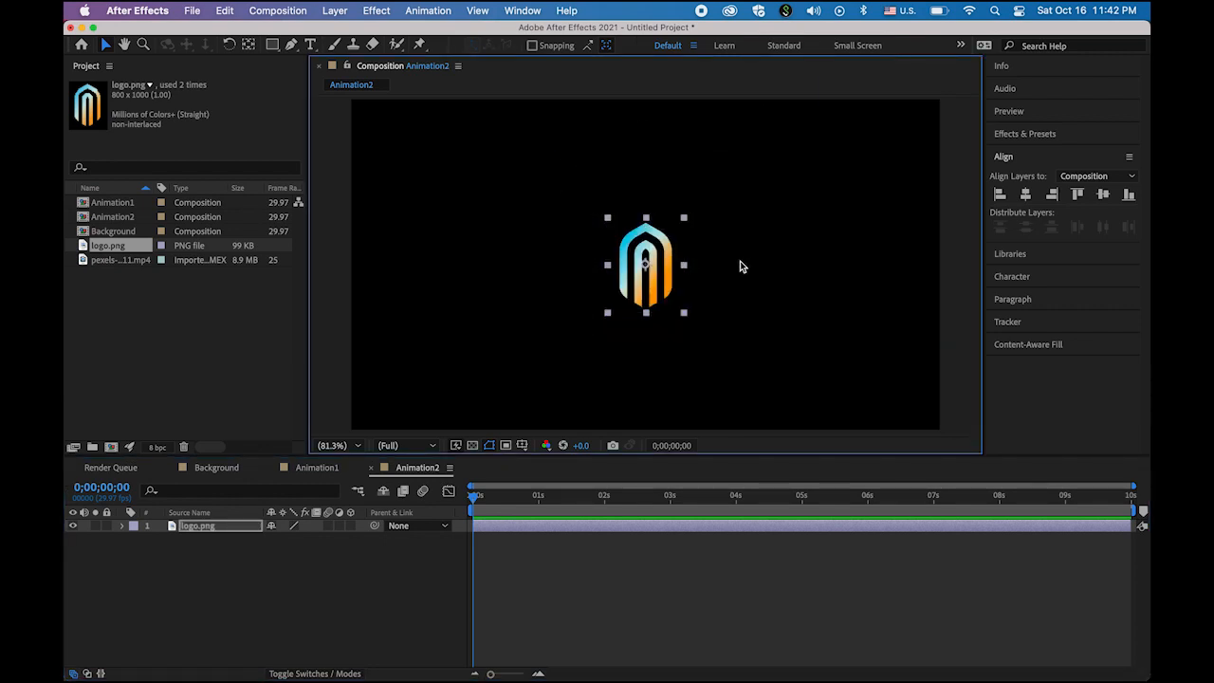
left_click_drag(654, 290, 656, 251)
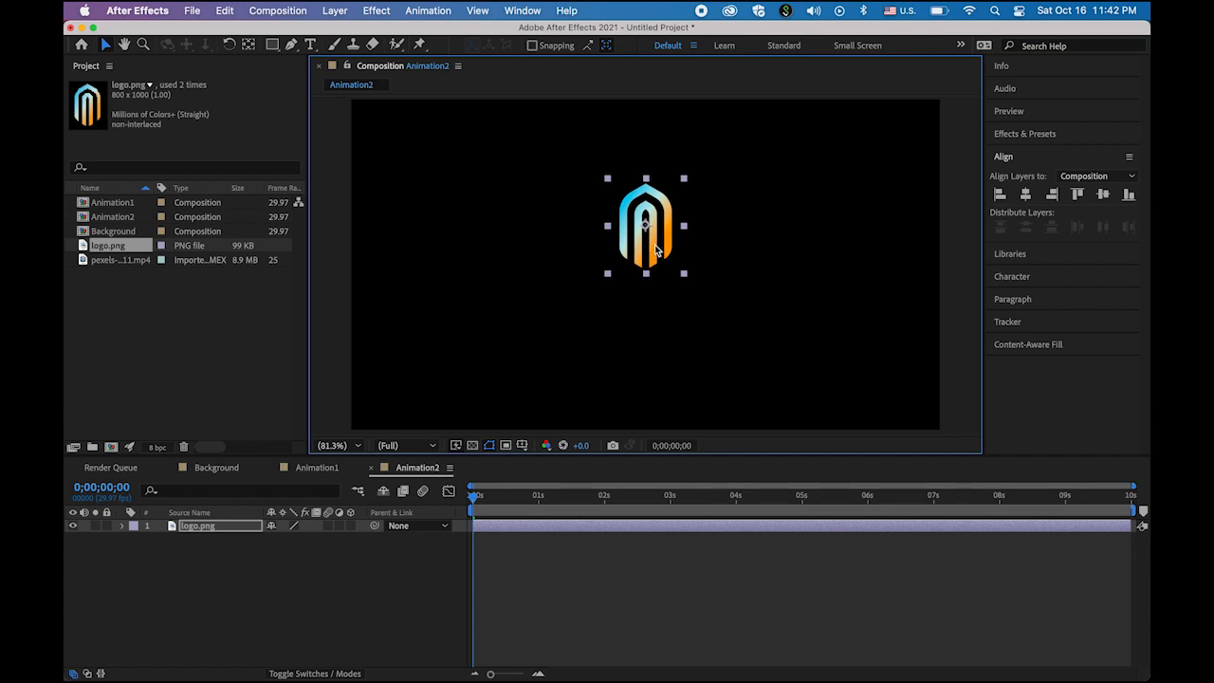
Add an AQUALAND text layer below the logo in white Athelas Regular at 100 px
left_click(310, 44)
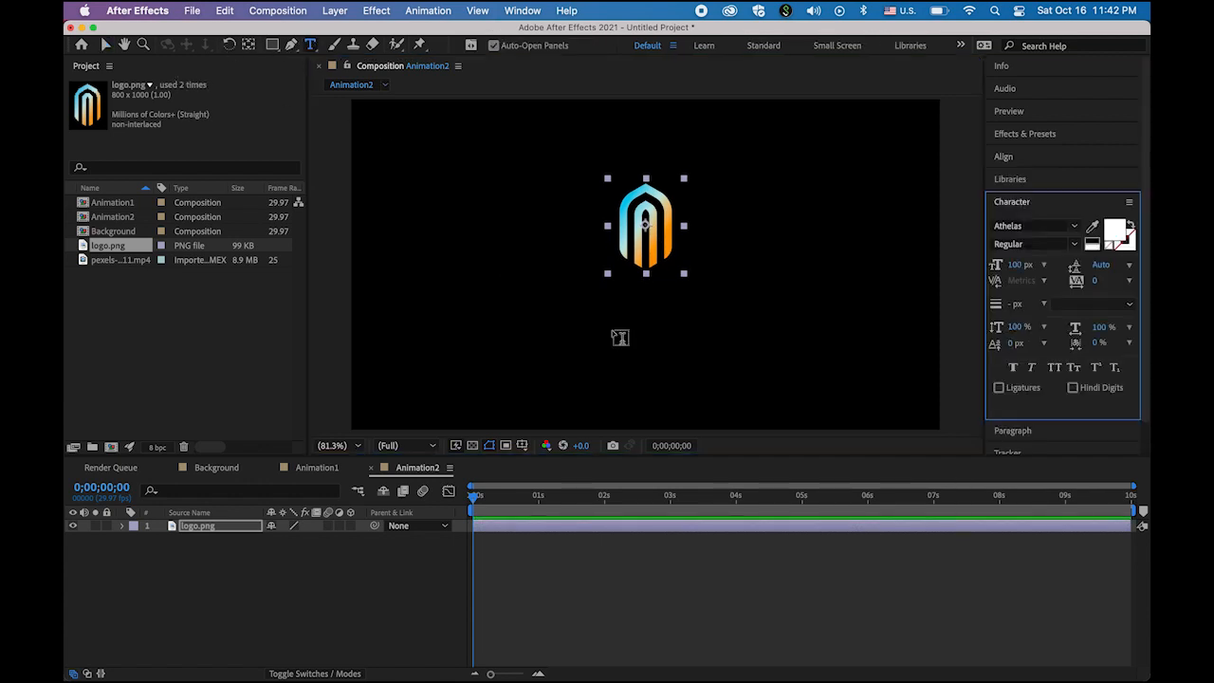
left_click(559, 335)
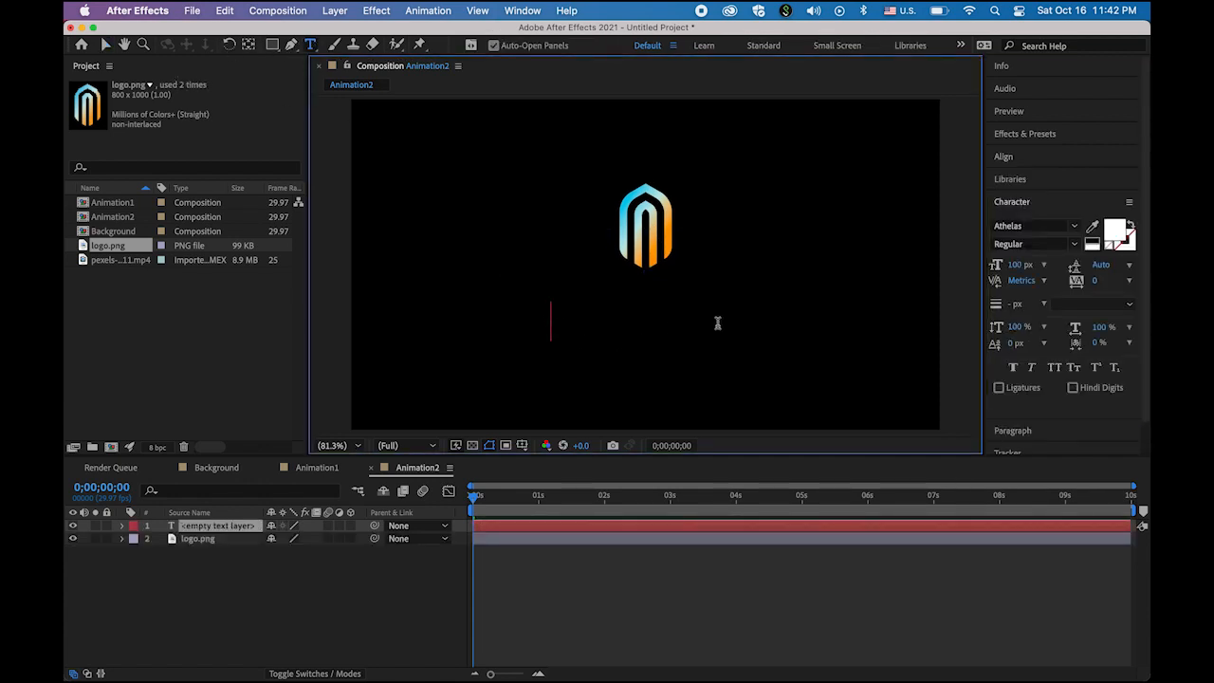
type("AQUA")
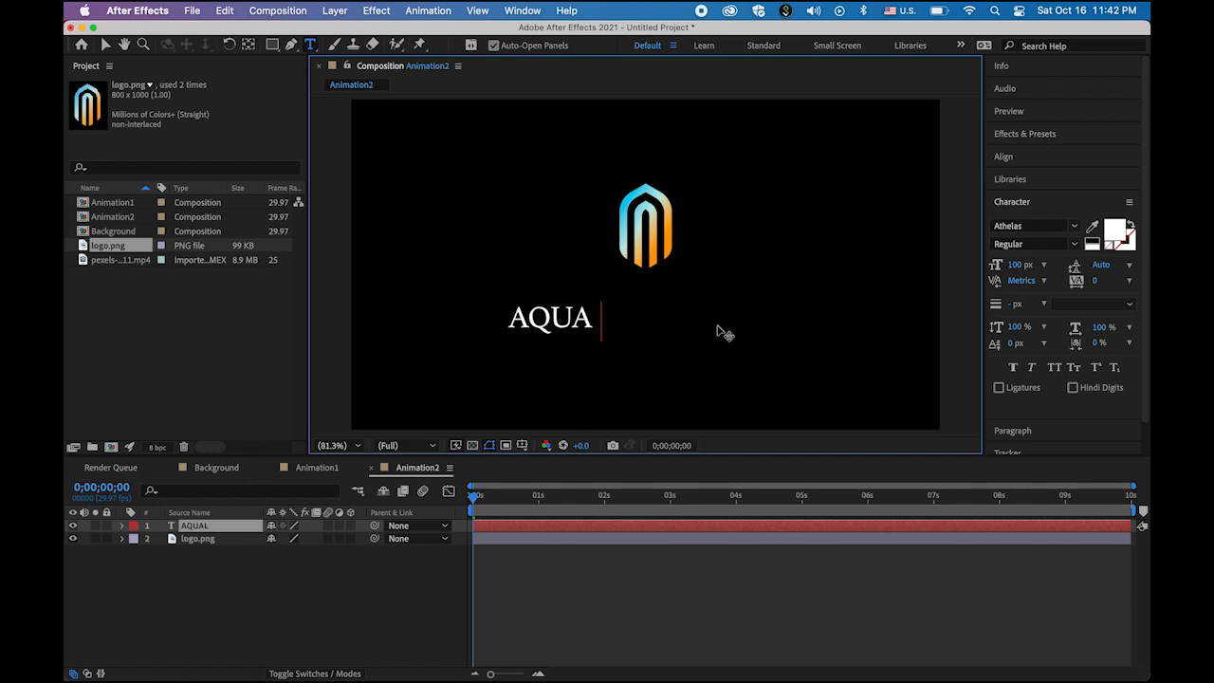
type("LAND")
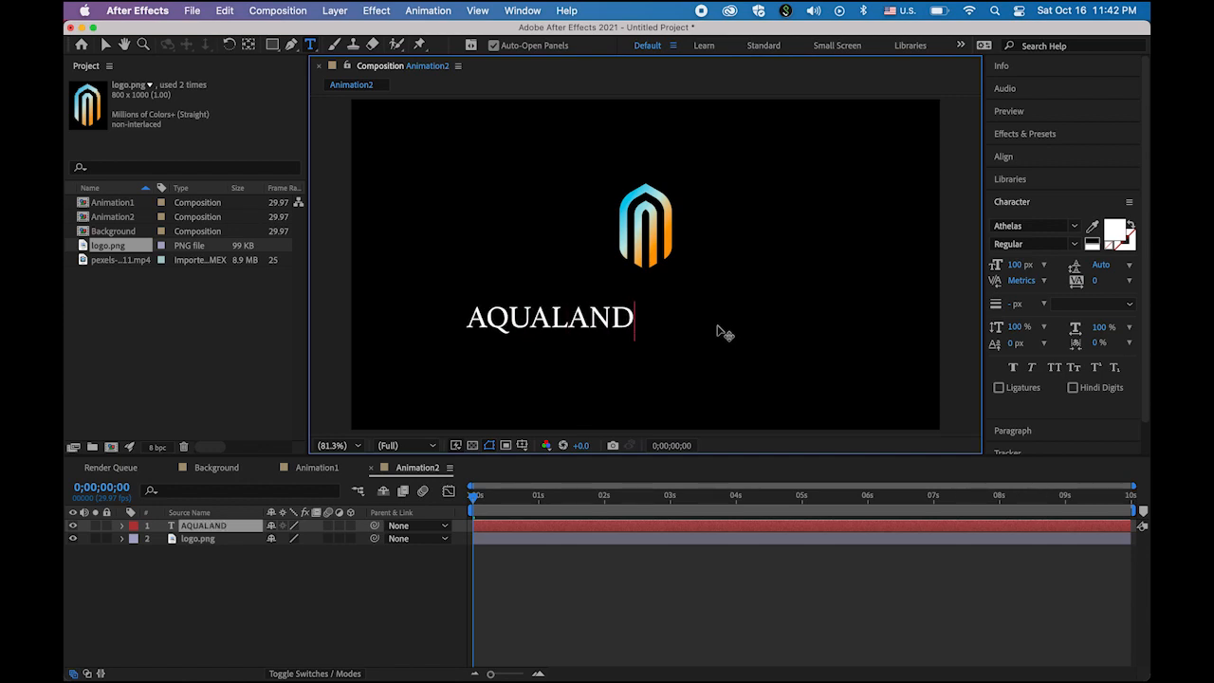
Centre the AQUALAND text horizontally in the composition and move it up close beneath the logo
left_click(105, 44)
left_click(1034, 161)
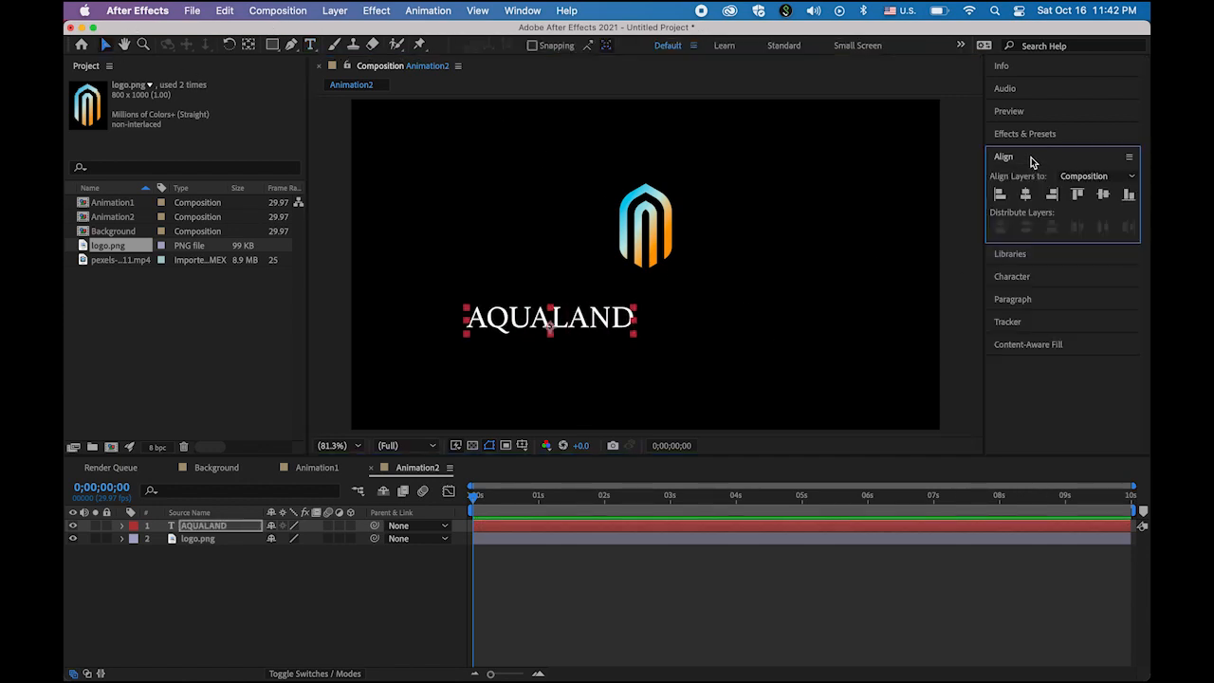
left_click(1026, 194)
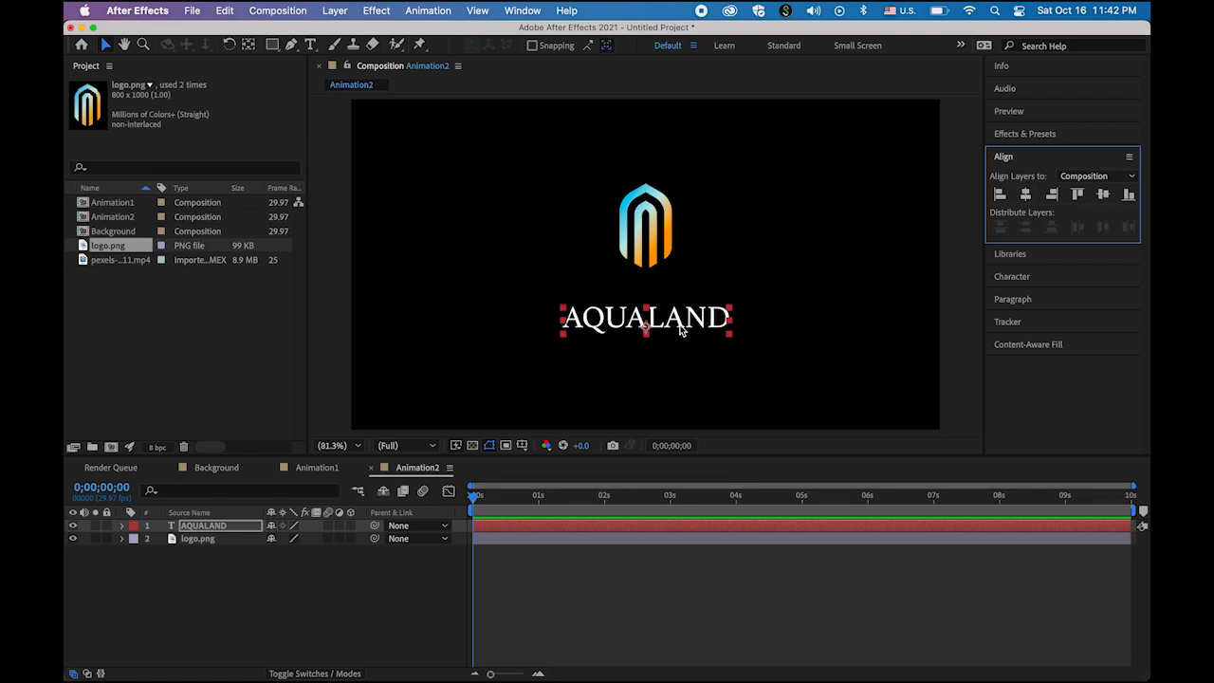
left_click_drag(685, 327, 685, 309)
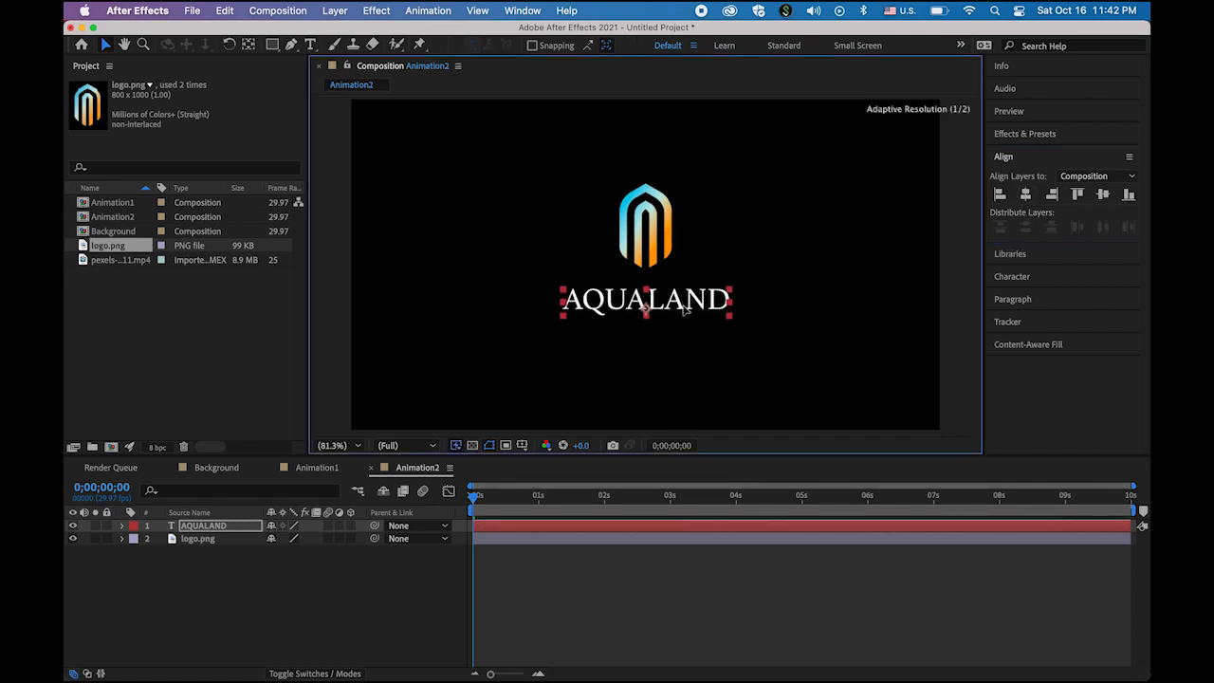
left_click(659, 255)
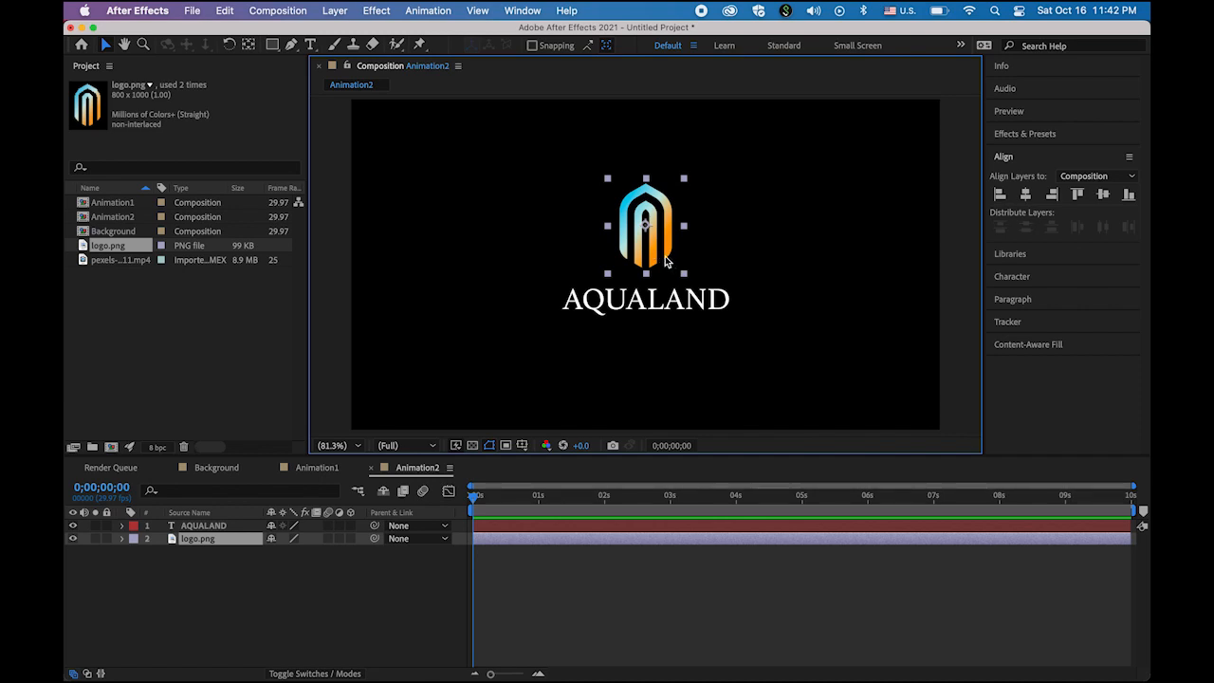
Enlarge the logo to about 37% scale, and nudge the logo and the AQUALAND text up slightly together
left_click_drag(685, 277, 692, 285)
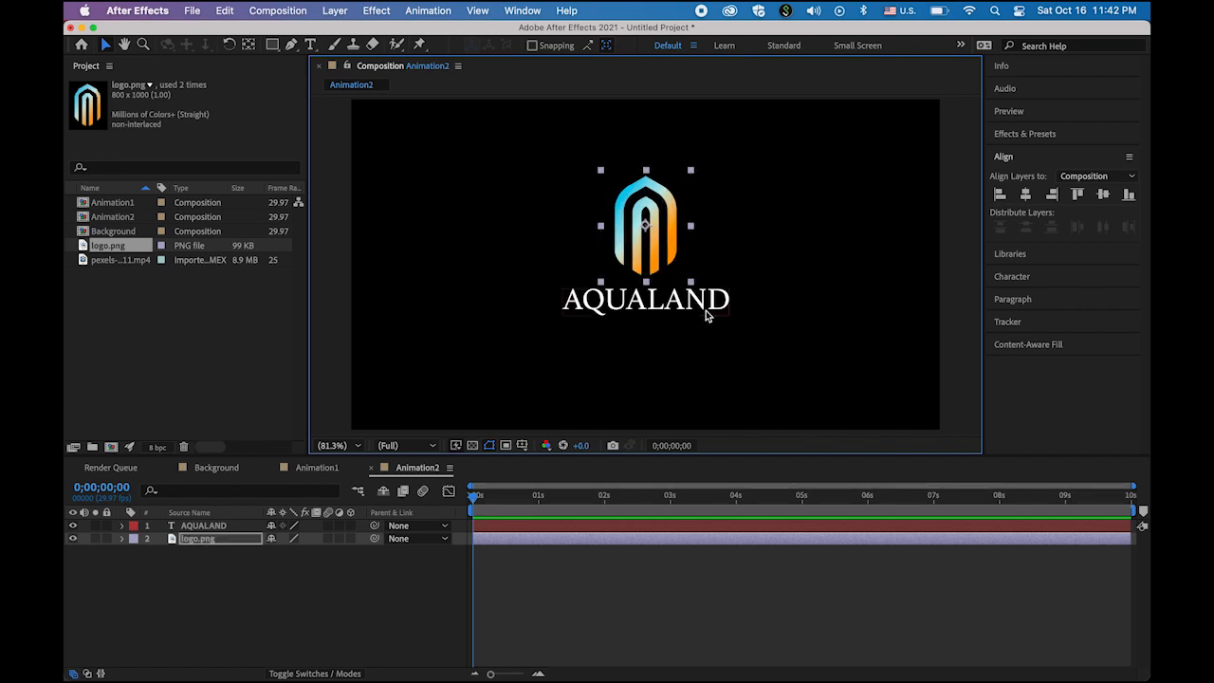
left_click(871, 317)
left_click(656, 252)
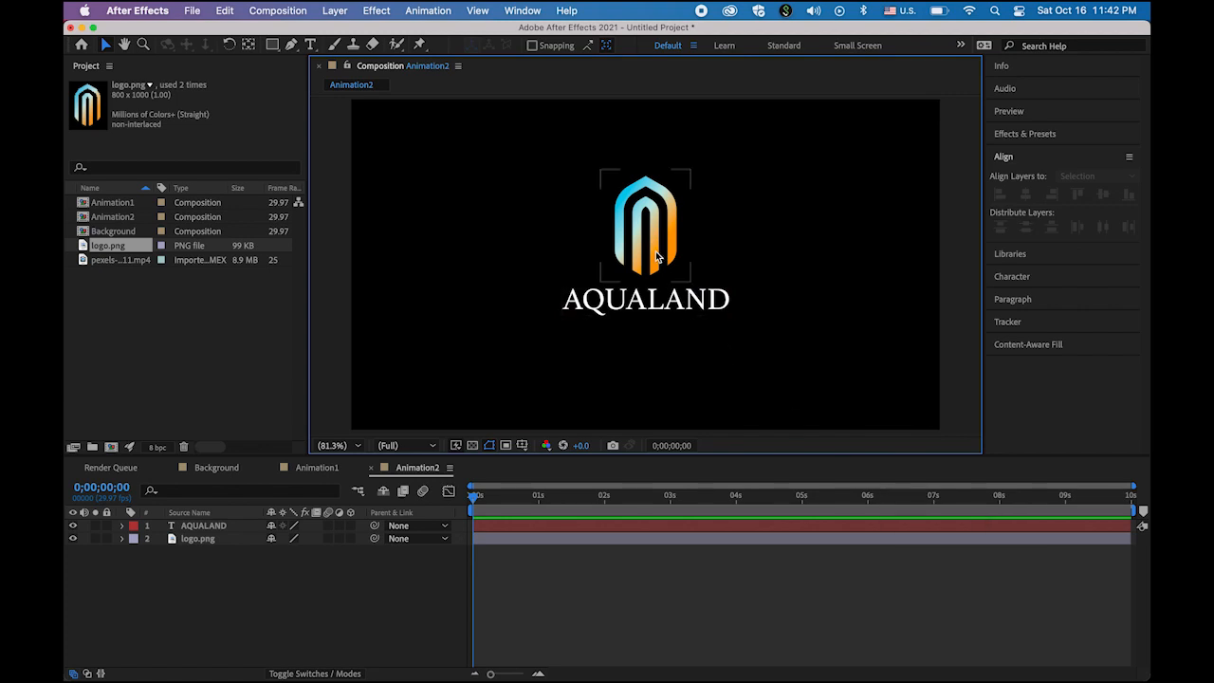
left_click(659, 309, "shift")
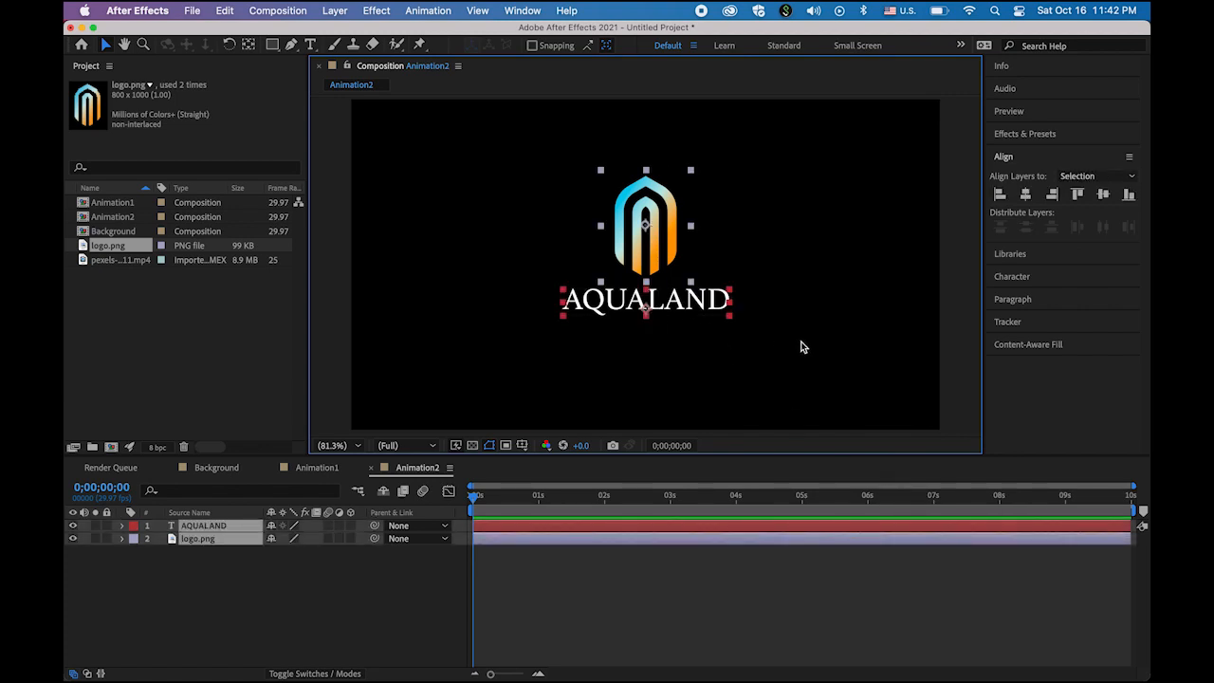
key("Up")
key("Up")
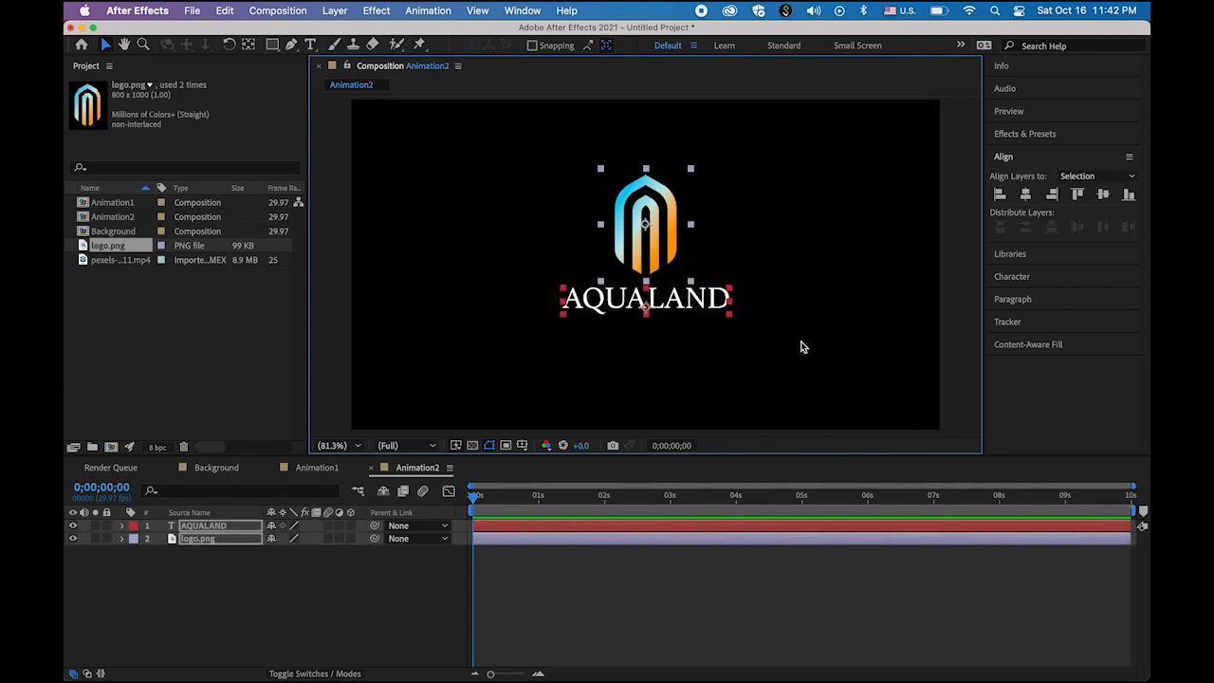
left_click(543, 343)
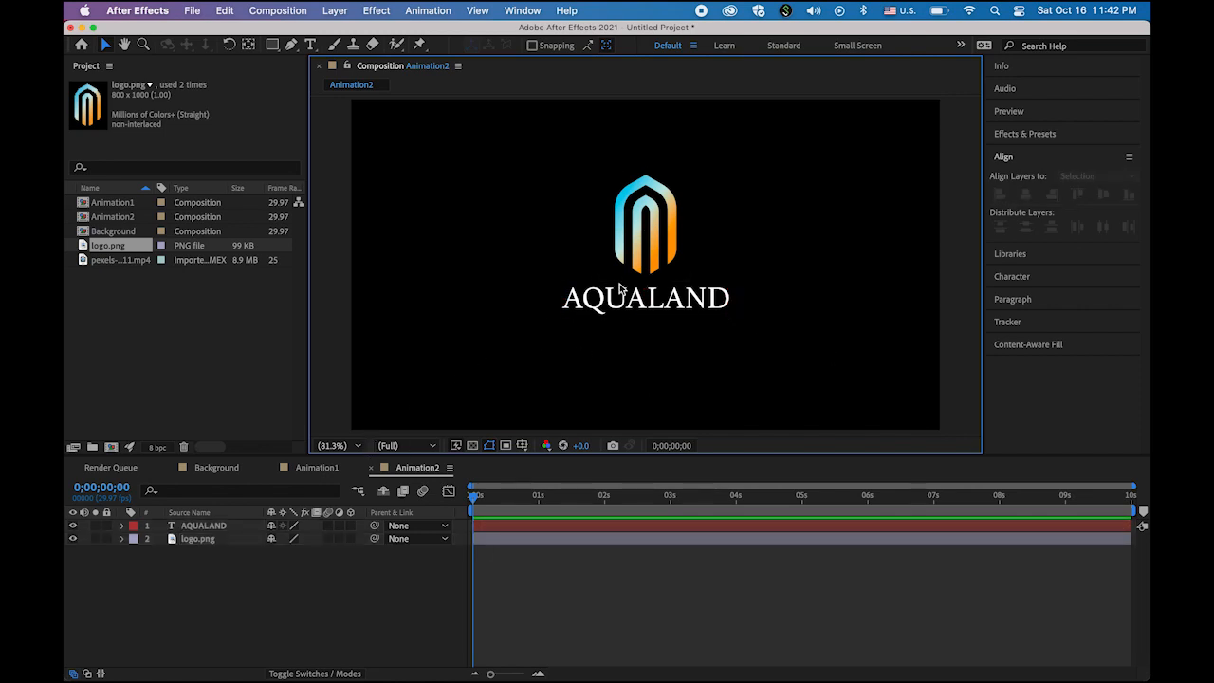
Add Position keyframes to the logo.png layer at 0 and 2 seconds, both holding the logo at its place above the text
left_click(649, 269)
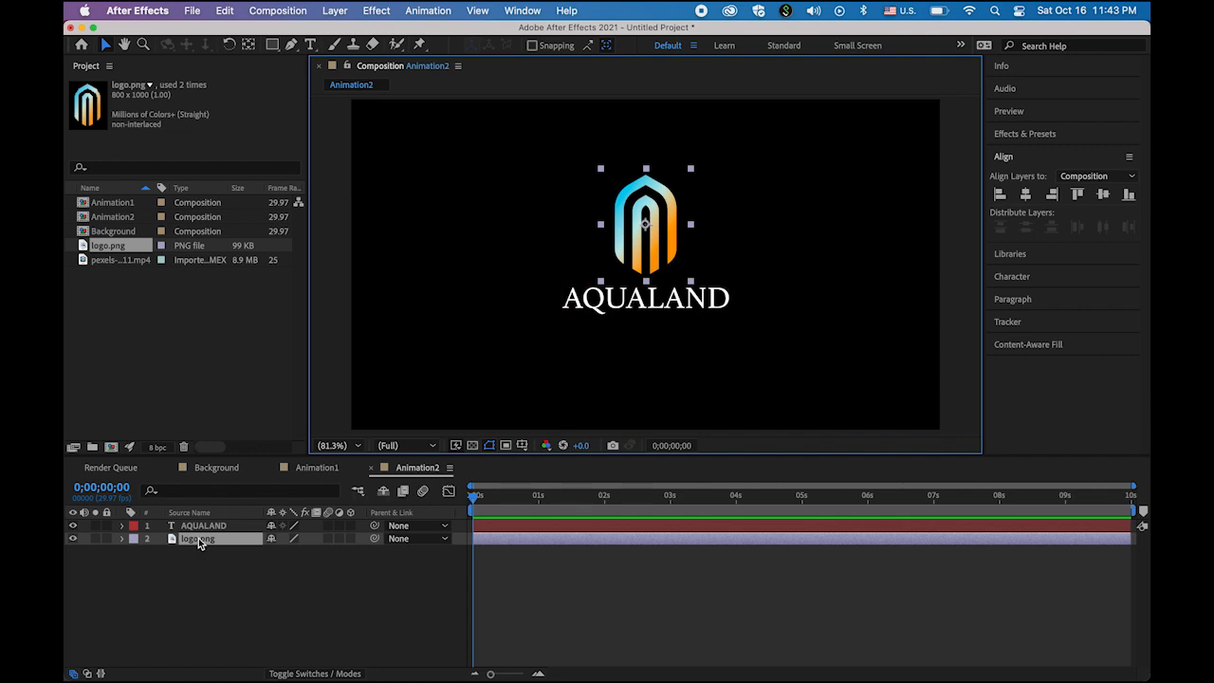
left_click(121, 539)
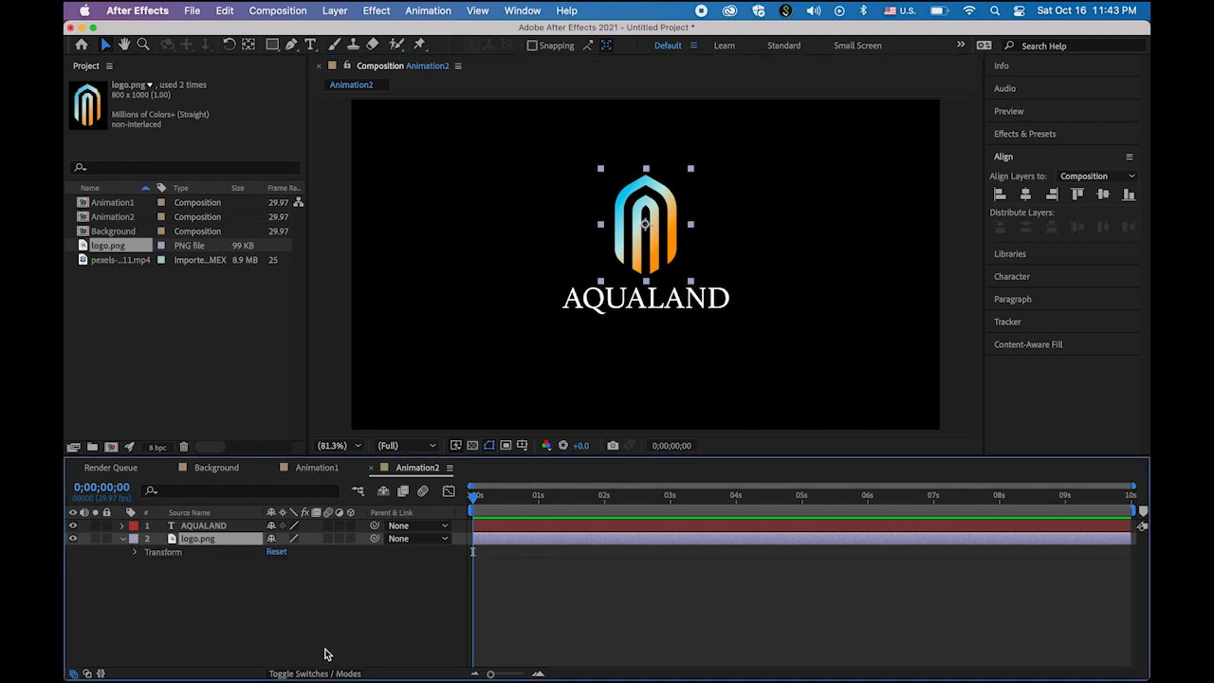
left_click(135, 553)
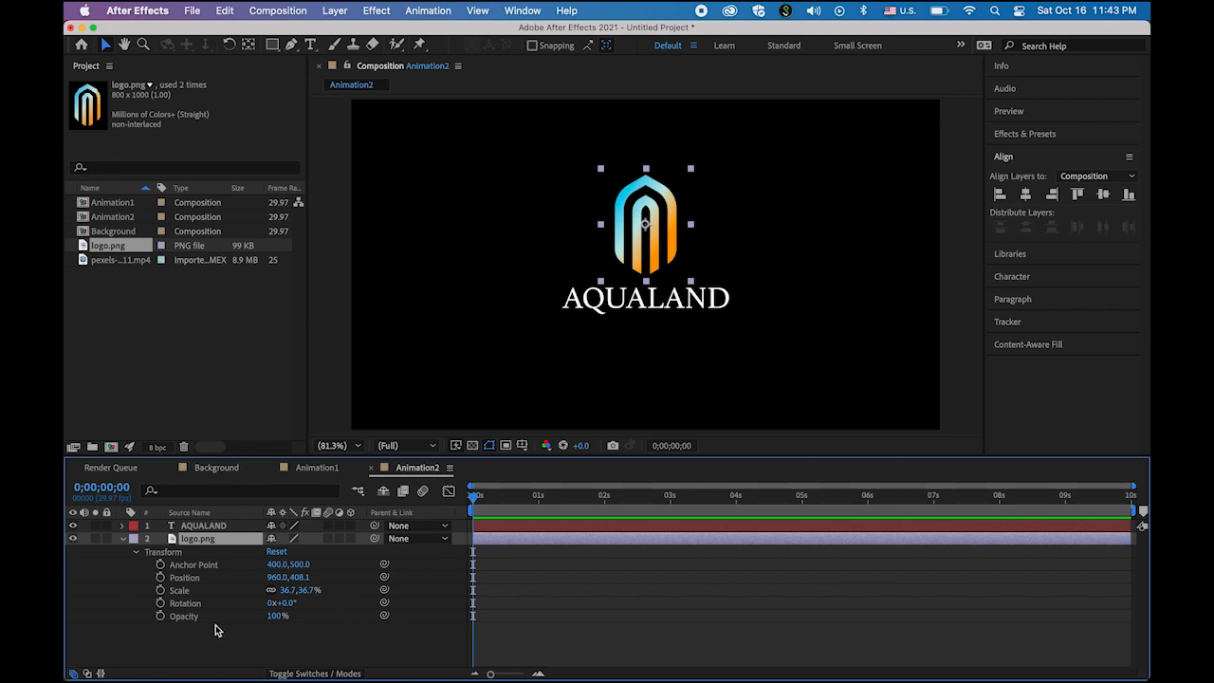
left_click(161, 577)
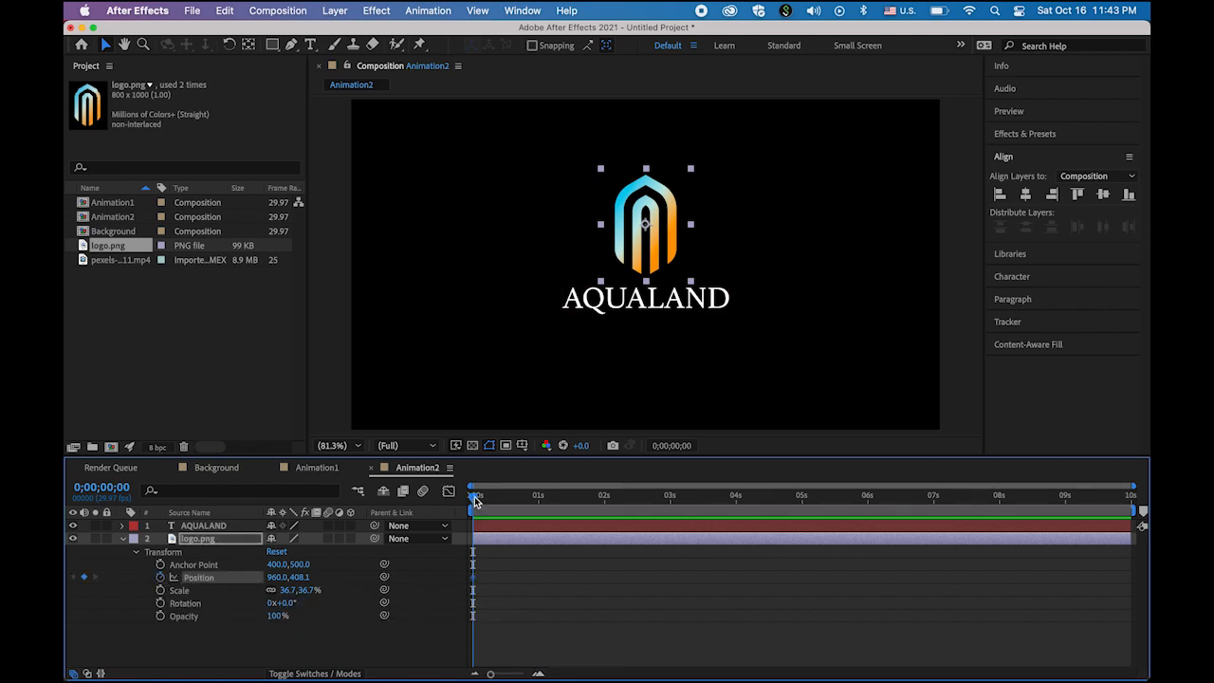
left_click_drag(475, 501, 604, 503)
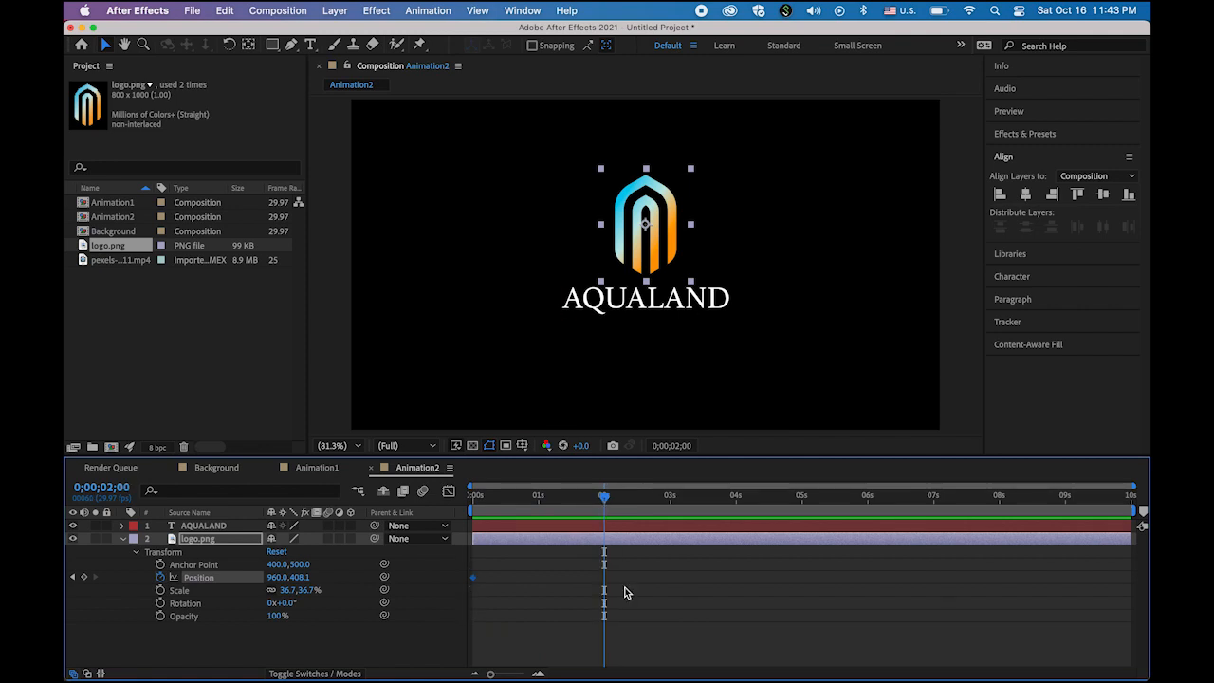
left_click(657, 264)
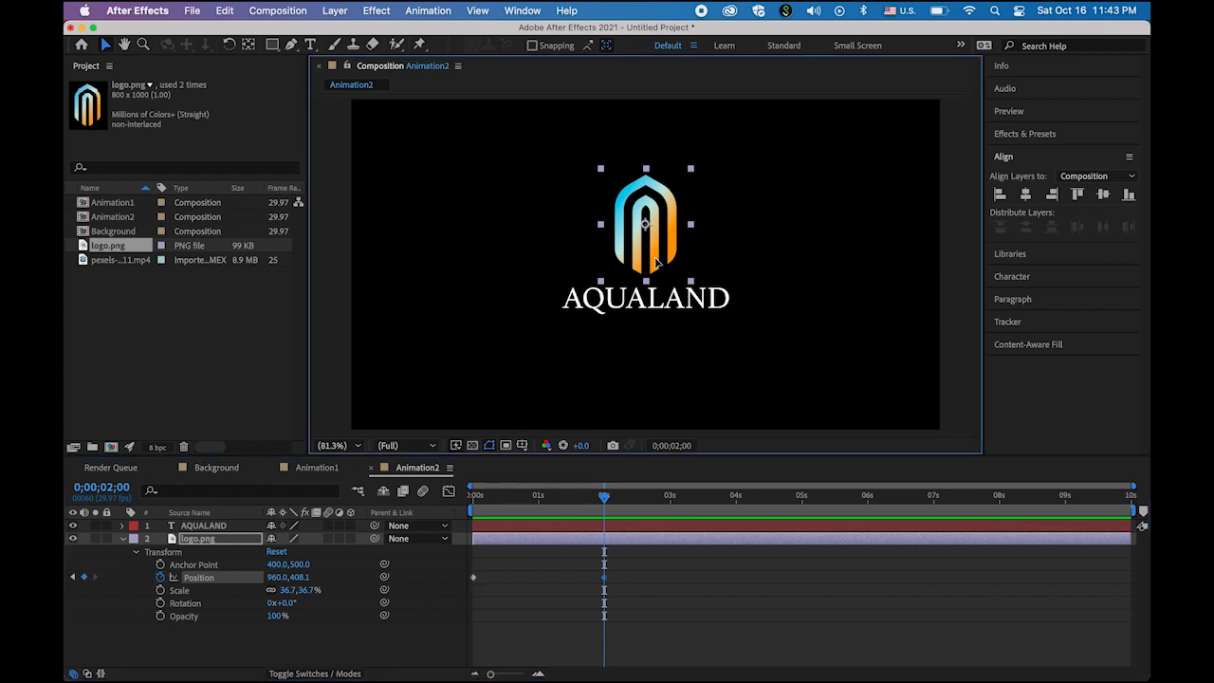
Raise the logo at its 2-second Position keyframe to y about 359 and preview the motion from the start
left_click_drag(655, 258, 658, 244)
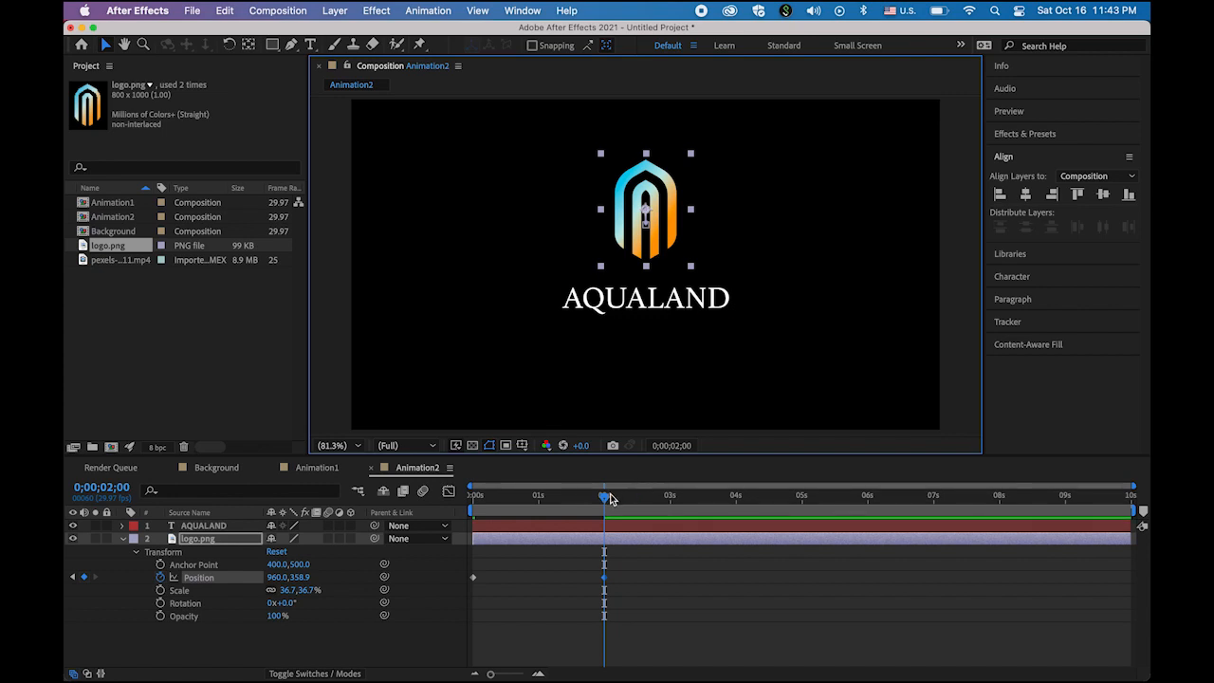
left_click_drag(605, 500, 423, 498)
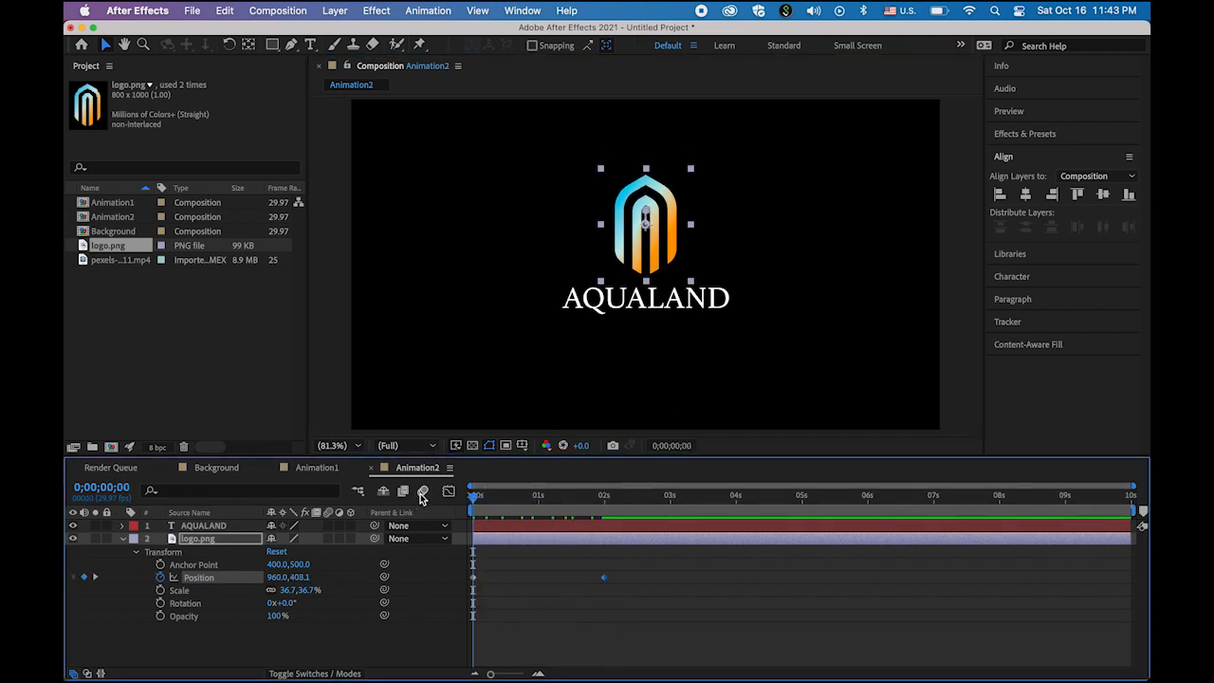
key("space")
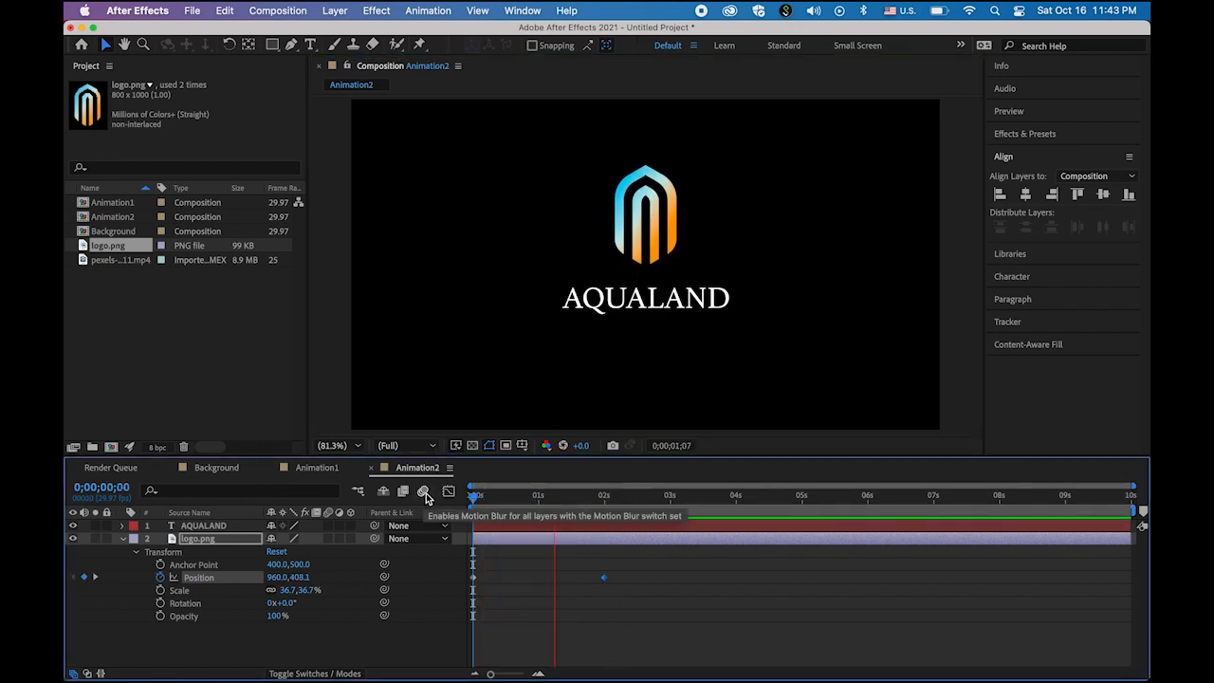
key("space")
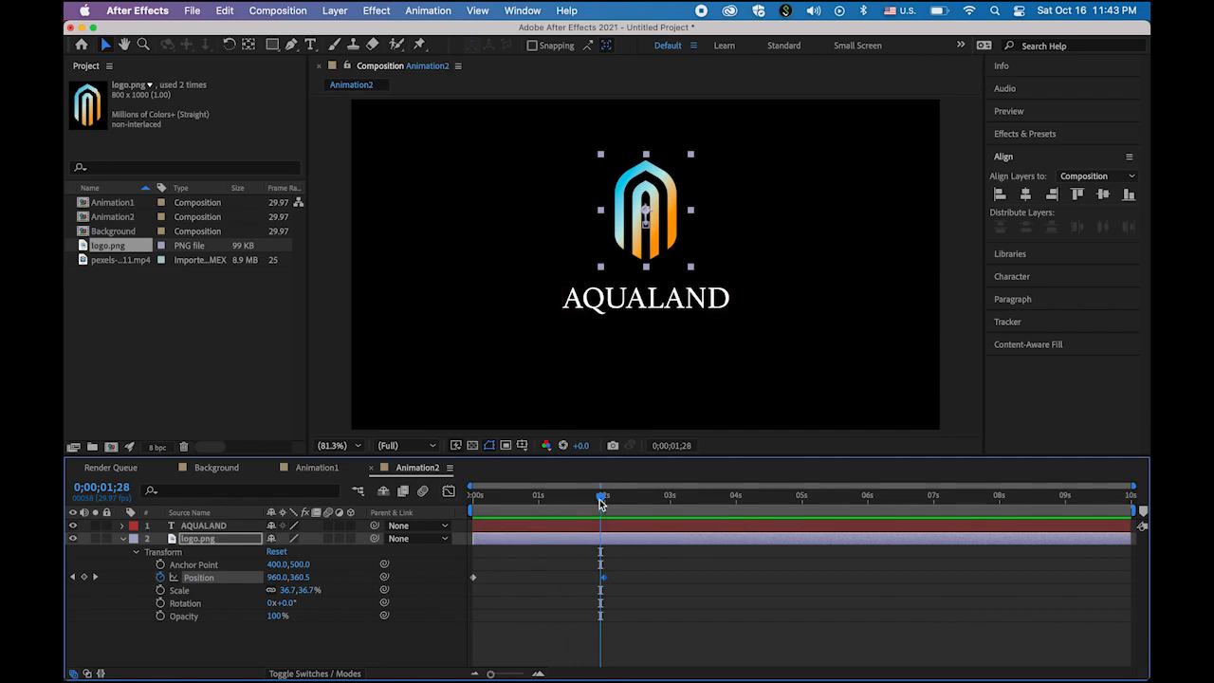
Reposition the logo above the text at the 0-second Position keyframe, with y about 347
left_click_drag(602, 496, 451, 517)
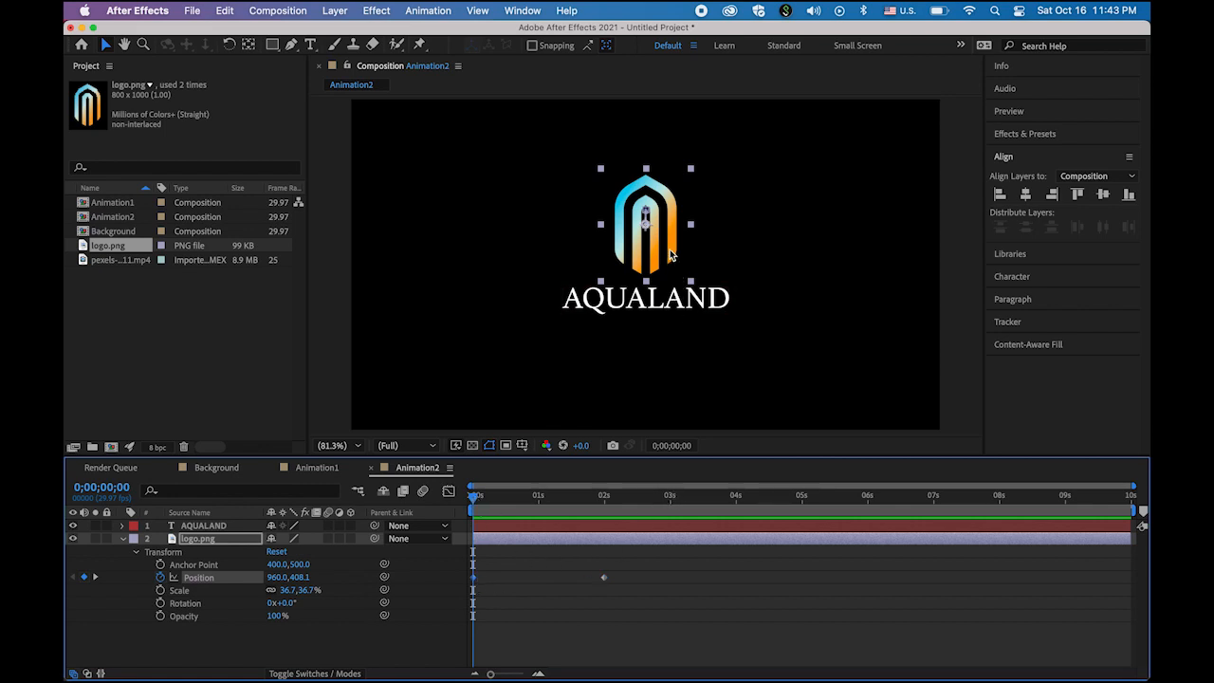
left_click_drag(659, 241, 657, 245)
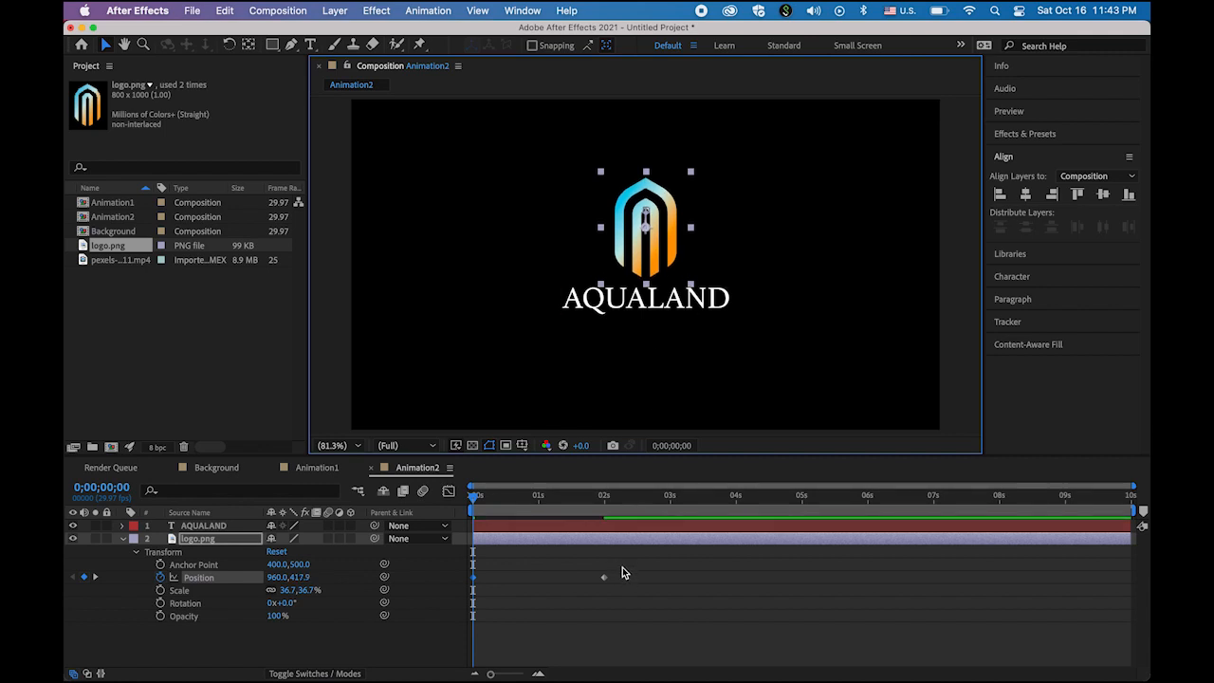
left_click_drag(661, 260, 661, 239)
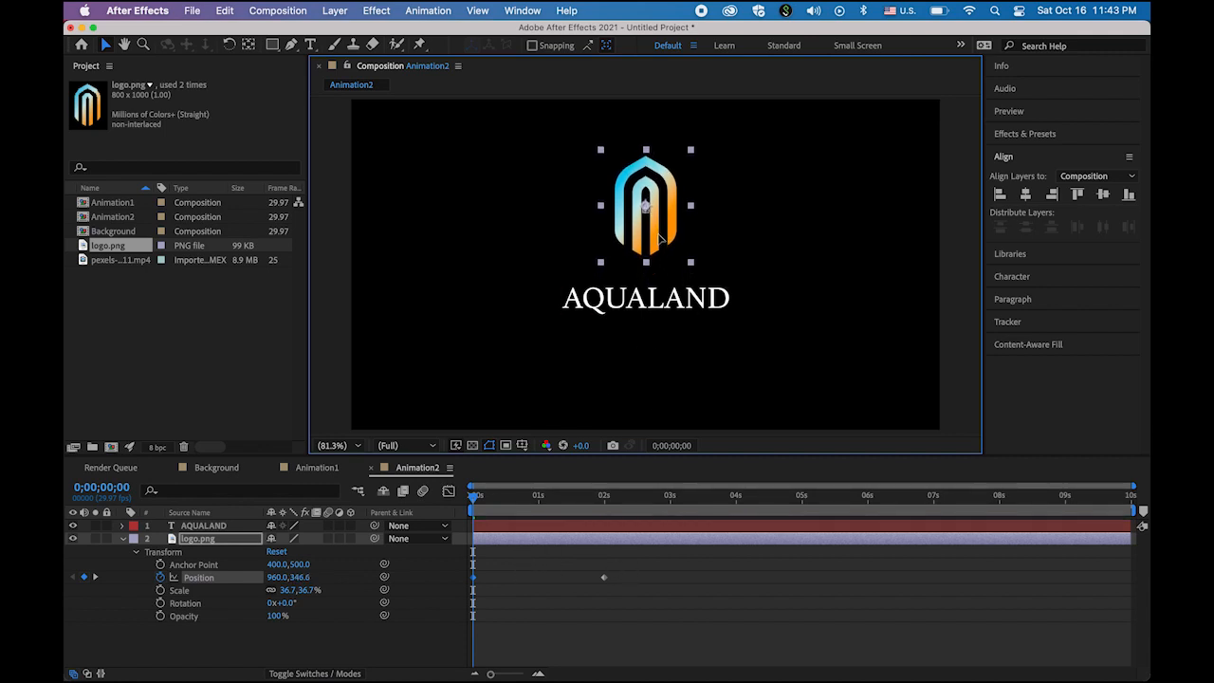
Lower the logo to y about 413 at the 2-second Position keyframe and preview the motion from the start
left_click(604, 578)
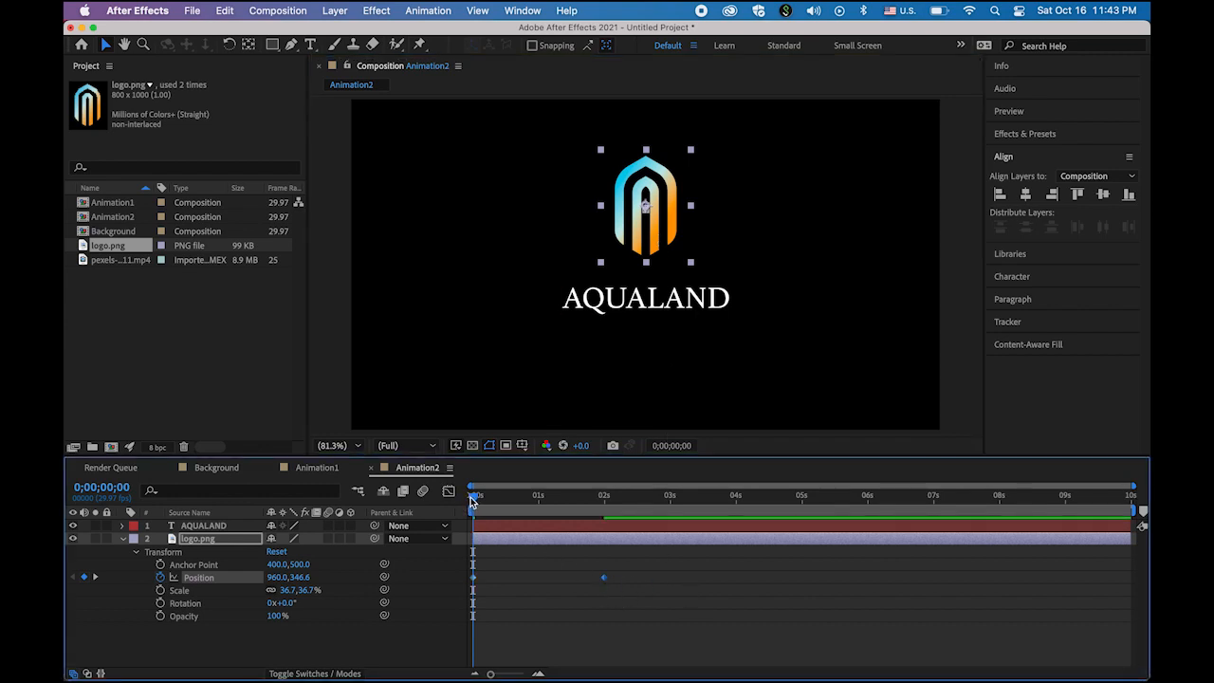
left_click_drag(473, 496, 607, 520)
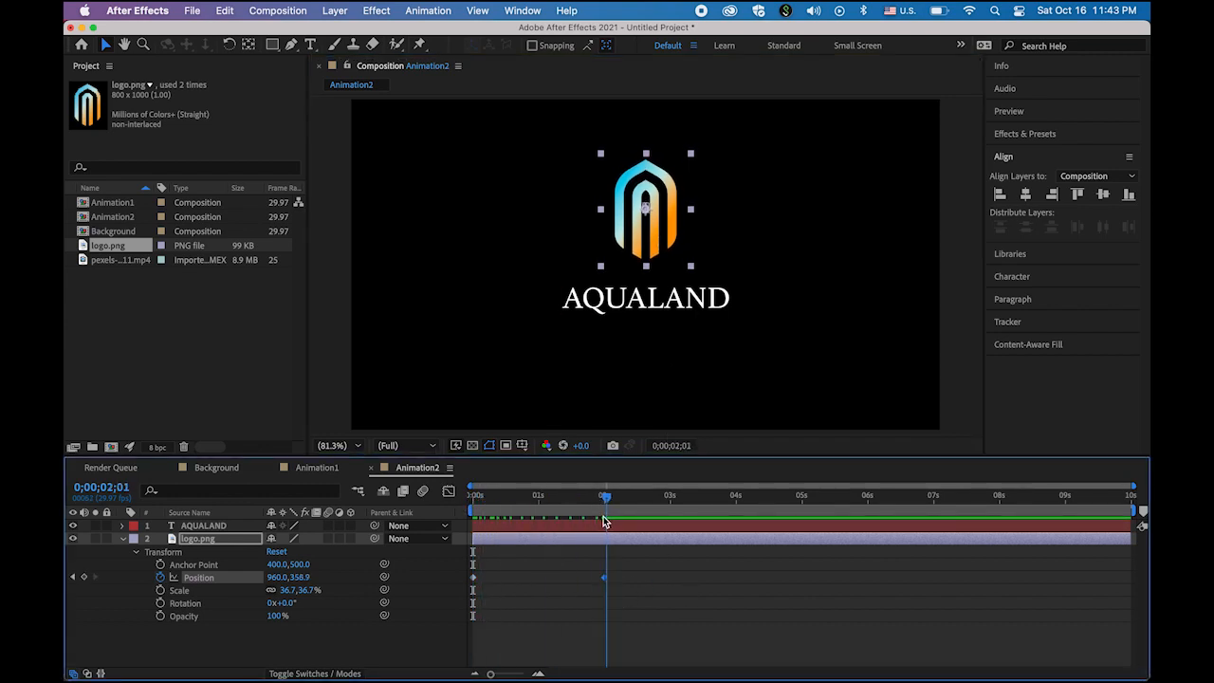
left_click(655, 239)
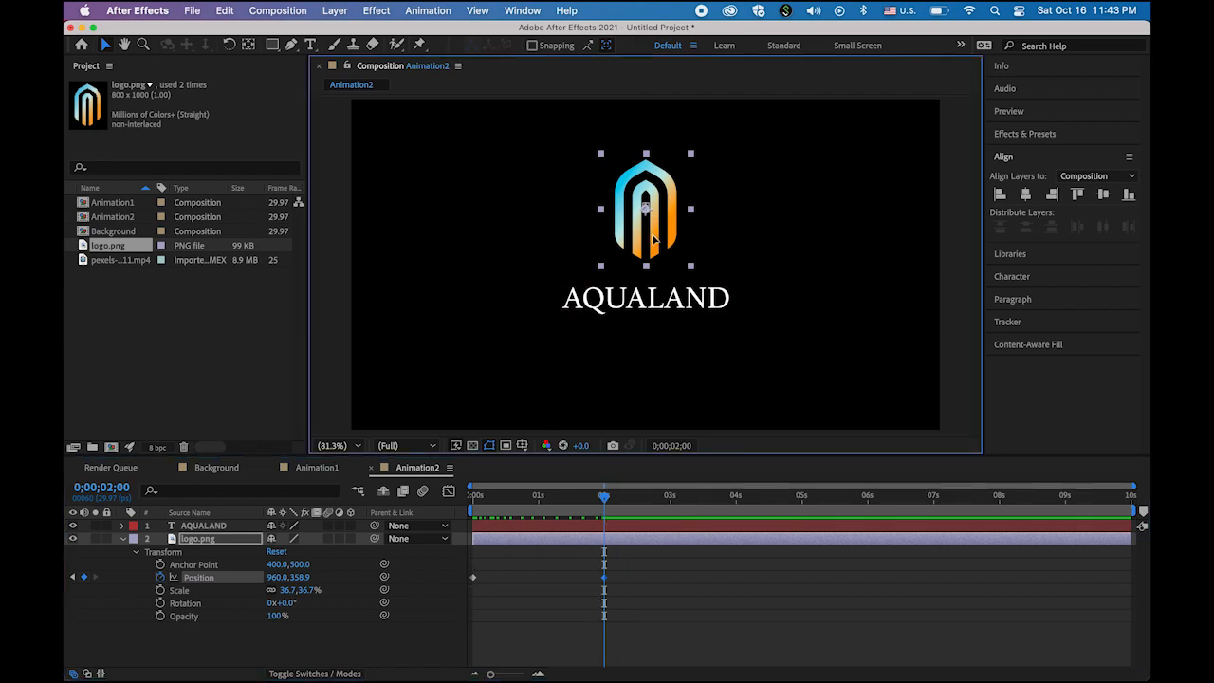
left_click_drag(654, 239, 655, 256)
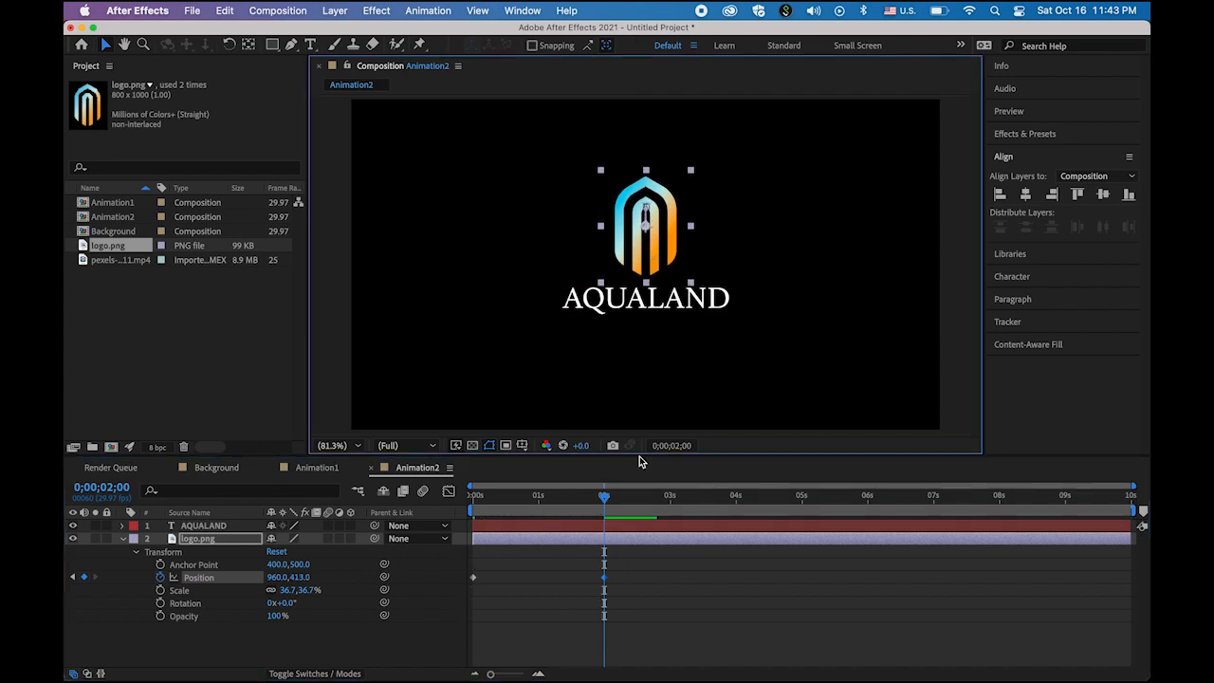
left_click_drag(607, 496, 473, 496)
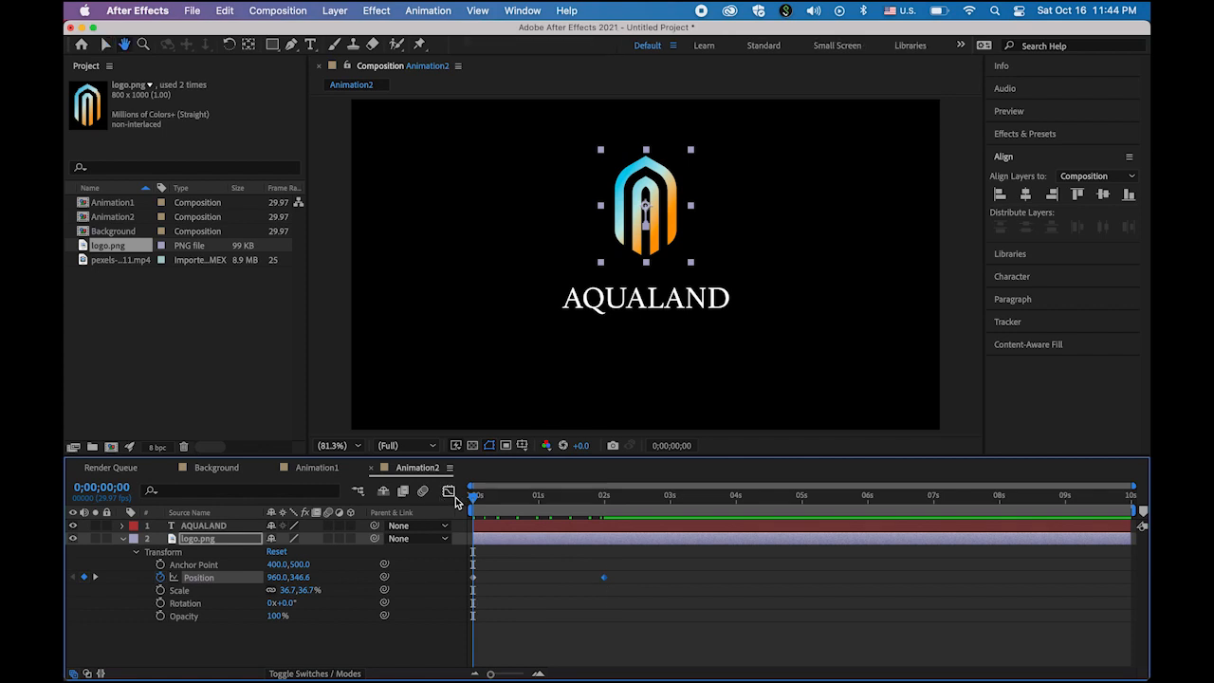
key("space")
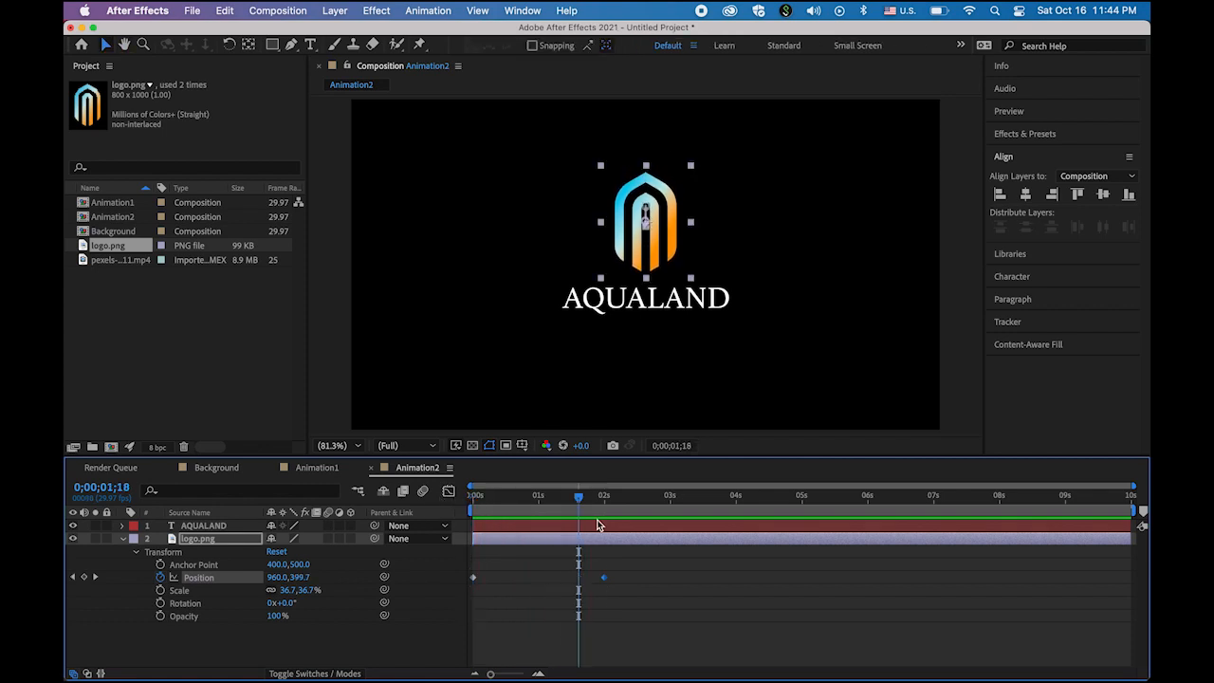
left_click_drag(580, 503, 476, 527)
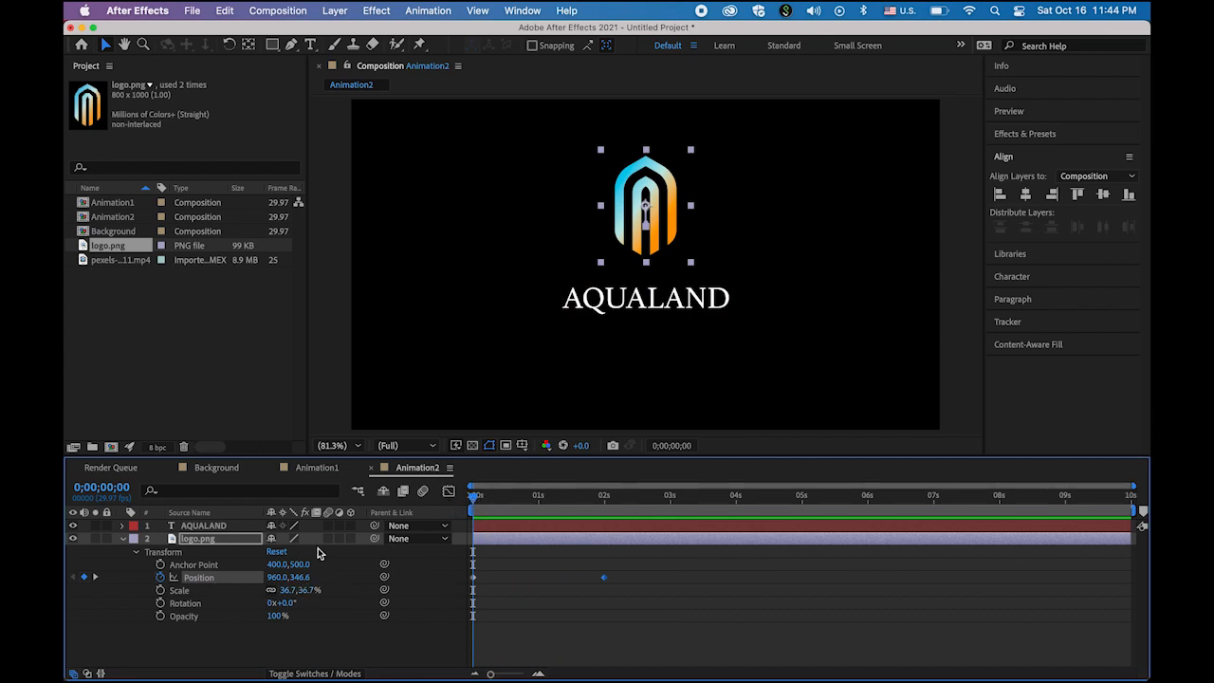
Add an Opacity keyframe of 0% to the logo layer at 0 seconds
left_click(495, 495)
left_click_drag(509, 503, 413, 505)
left_click(161, 617)
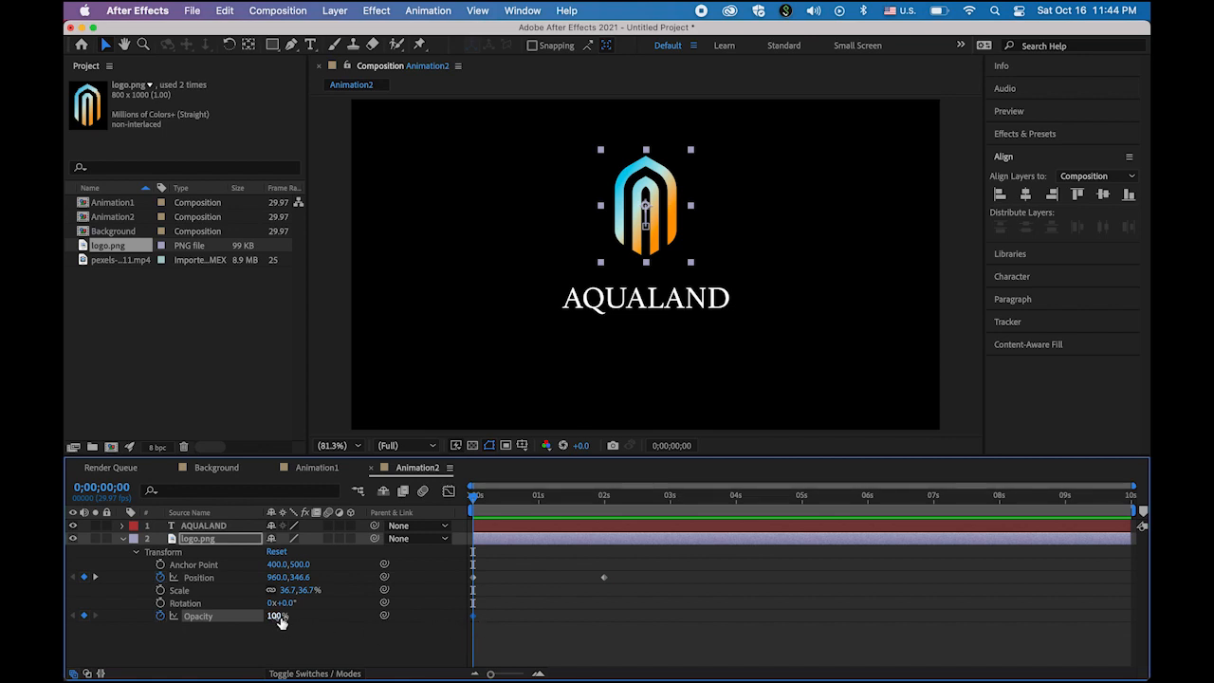
left_click_drag(281, 623, 190, 622)
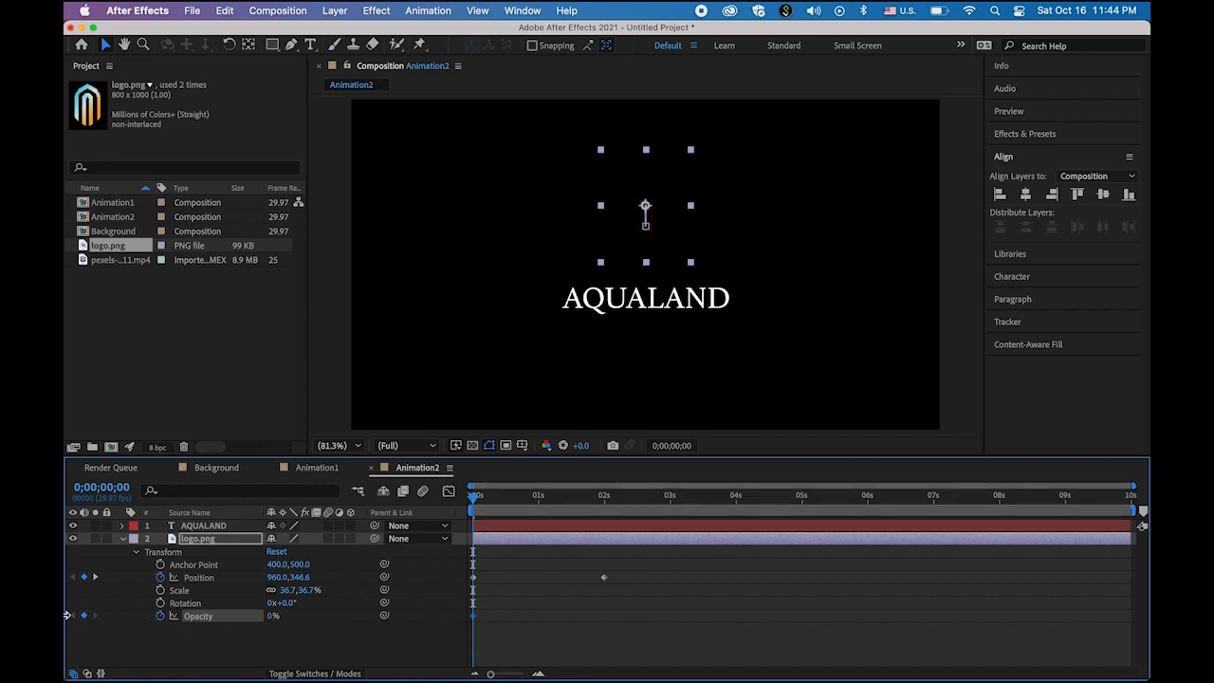
Set the logo's Opacity to 100% at 2 seconds and preview the fade-in from the start
left_click_drag(472, 500, 601, 513)
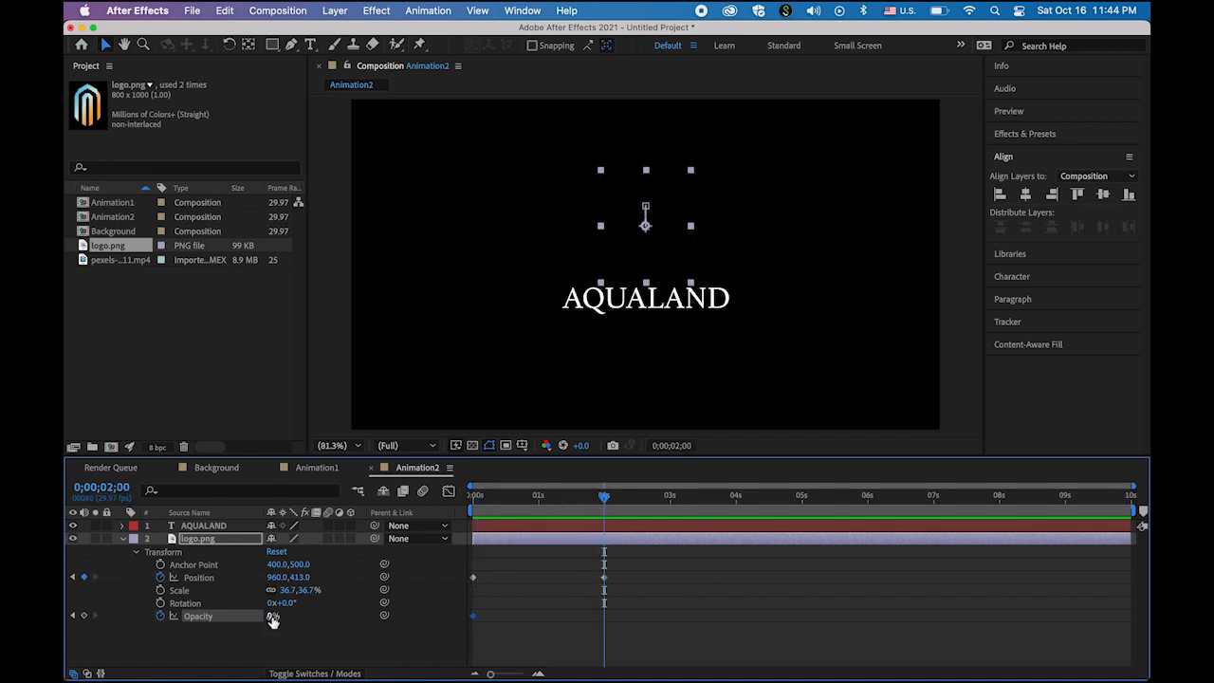
left_click_drag(272, 621, 451, 618)
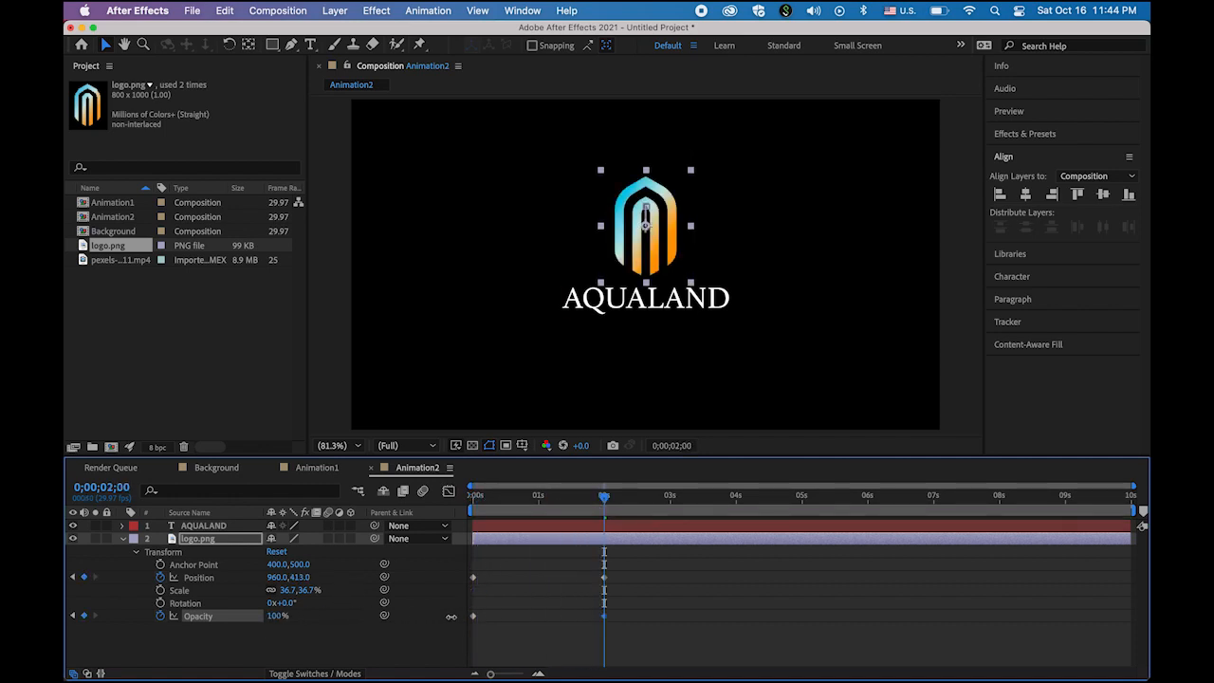
left_click_drag(605, 500, 473, 500)
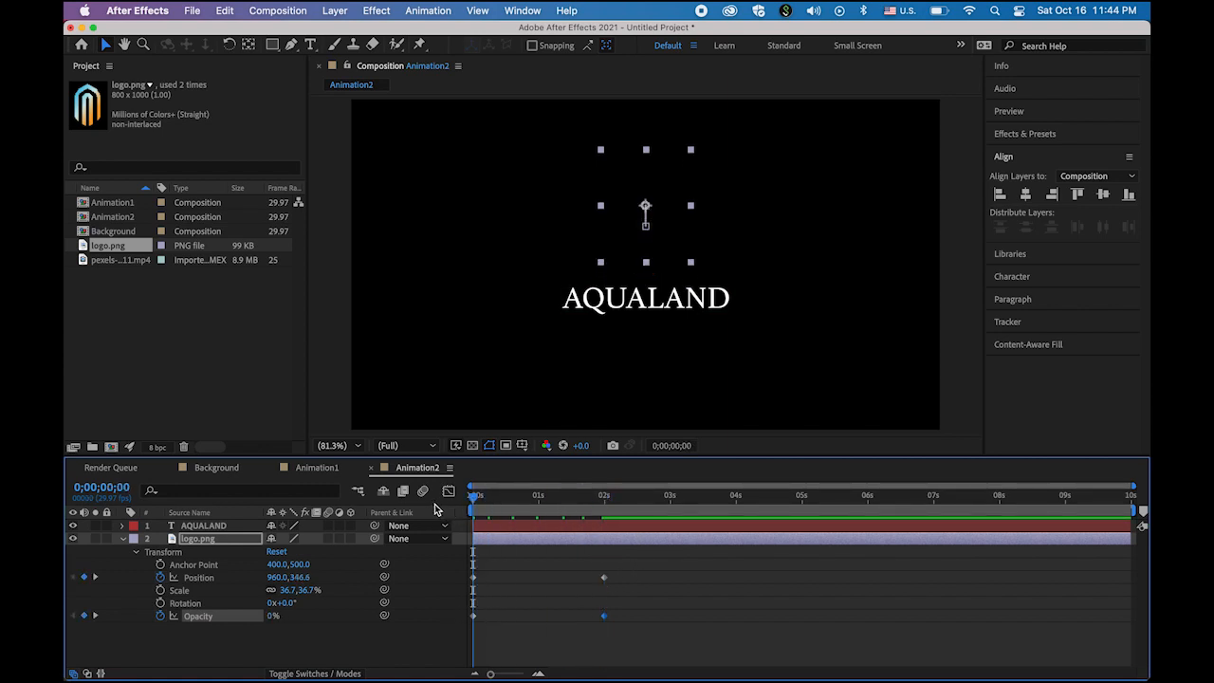
key("space")
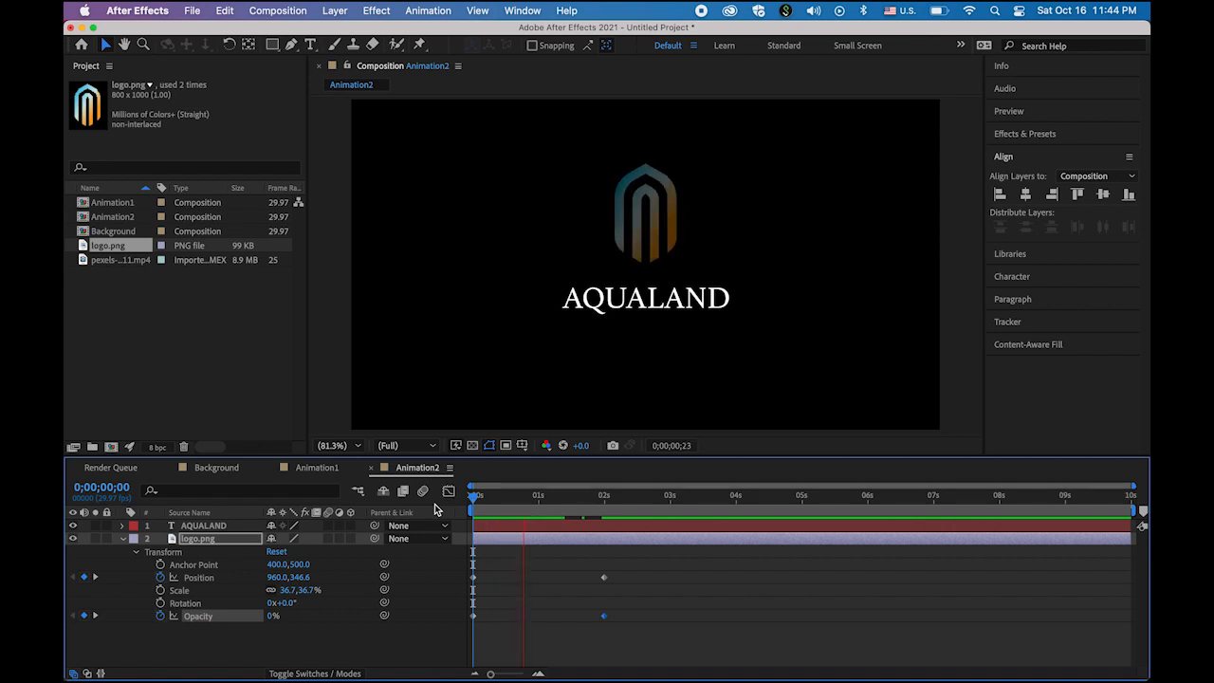
key("space")
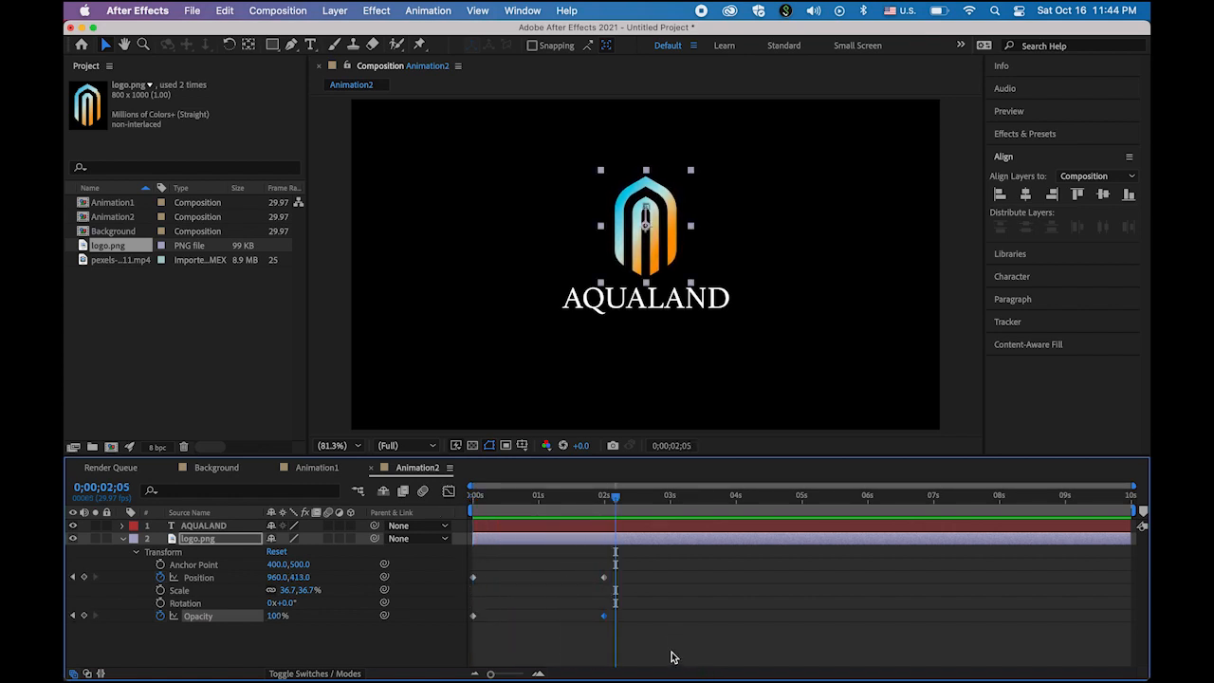
Apply Easy Ease to all of the logo's Position and Opacity keyframes and preview the eased animation from the start
left_click_drag(669, 641, 470, 578)
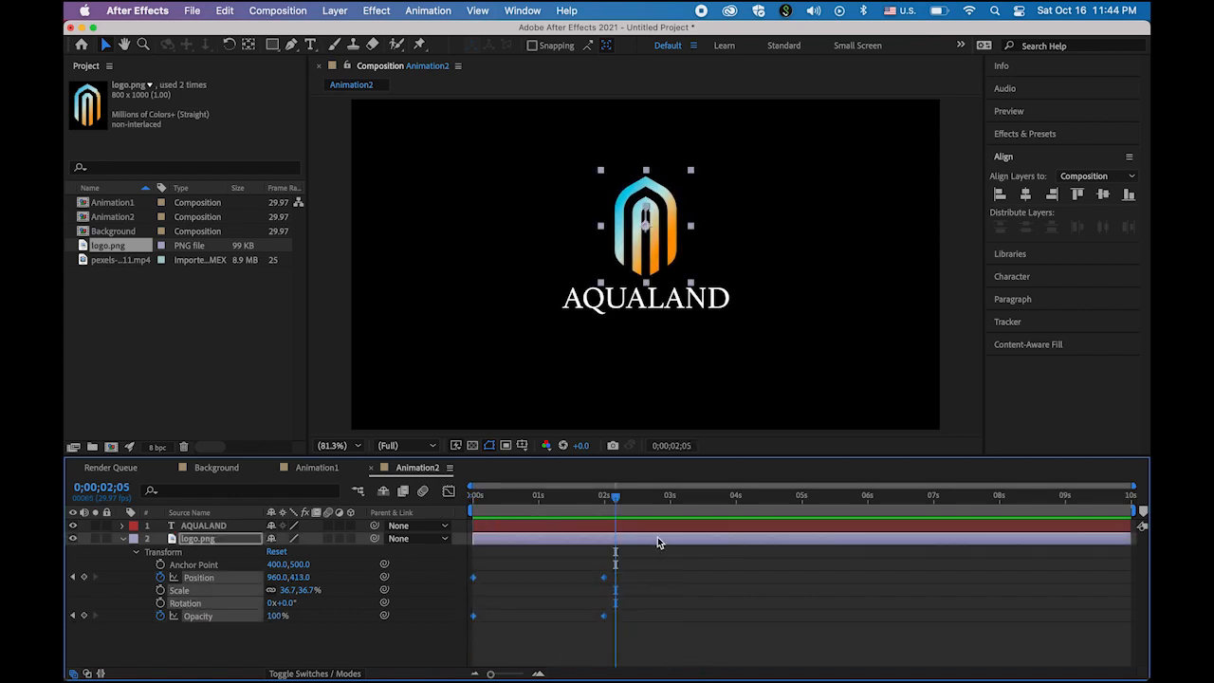
left_click(423, 10)
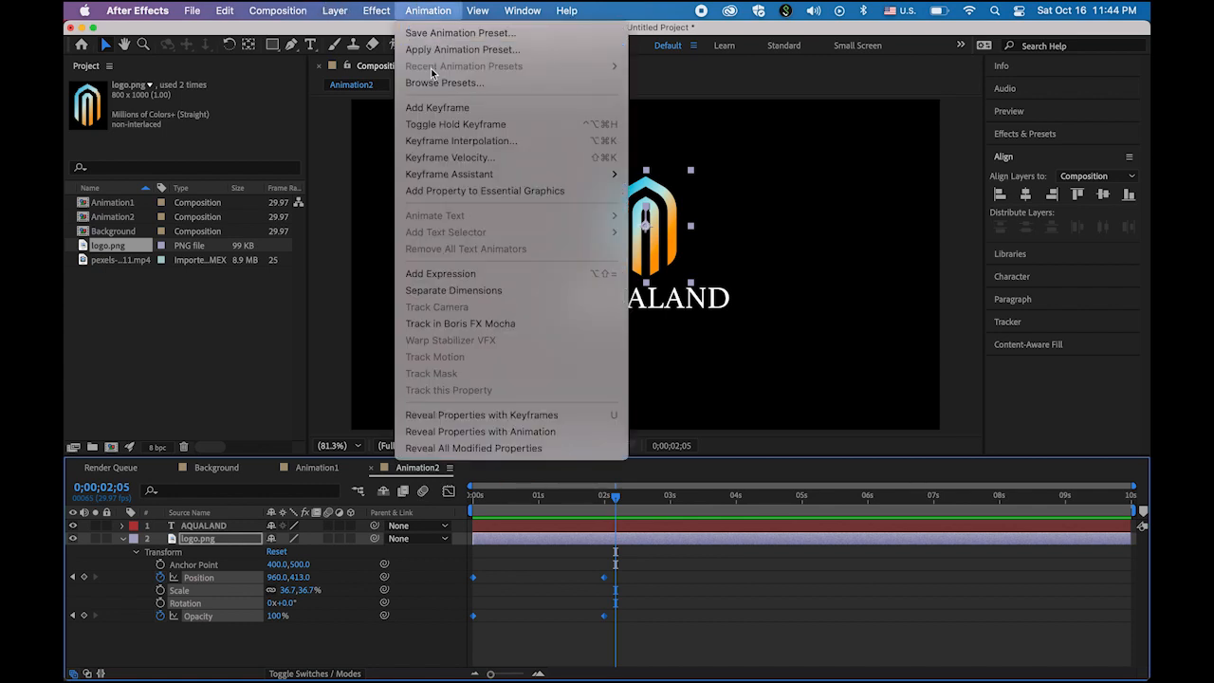
mouse_move(451, 172)
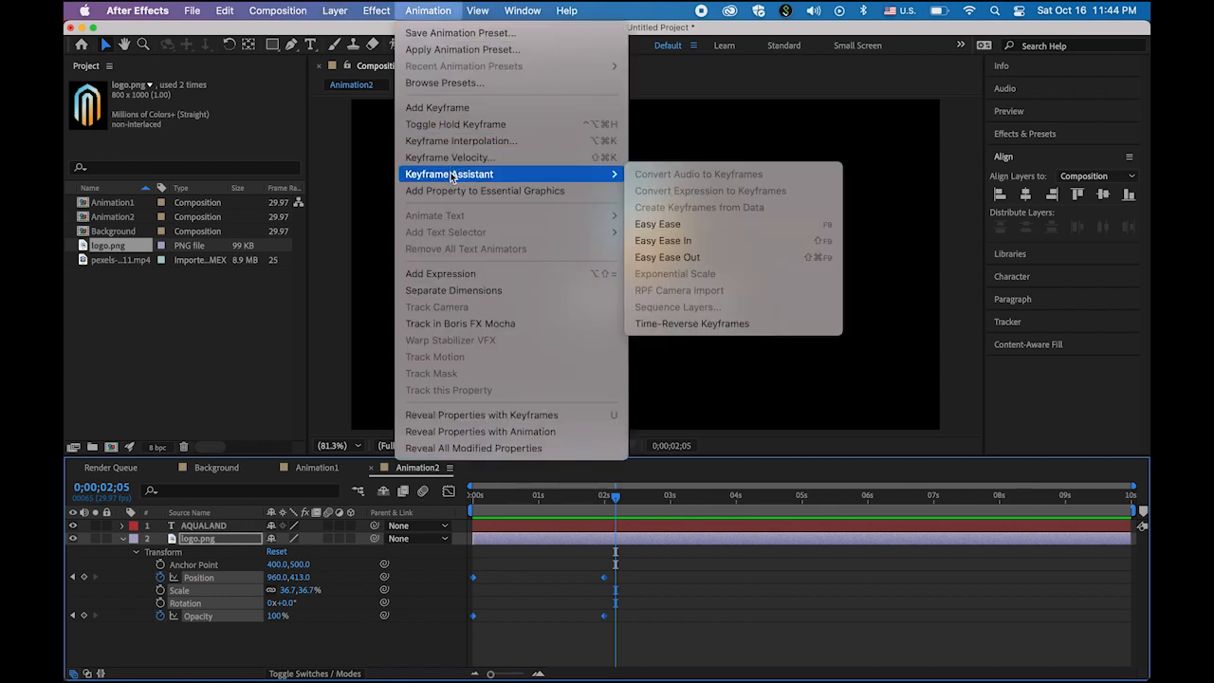
left_click(698, 223)
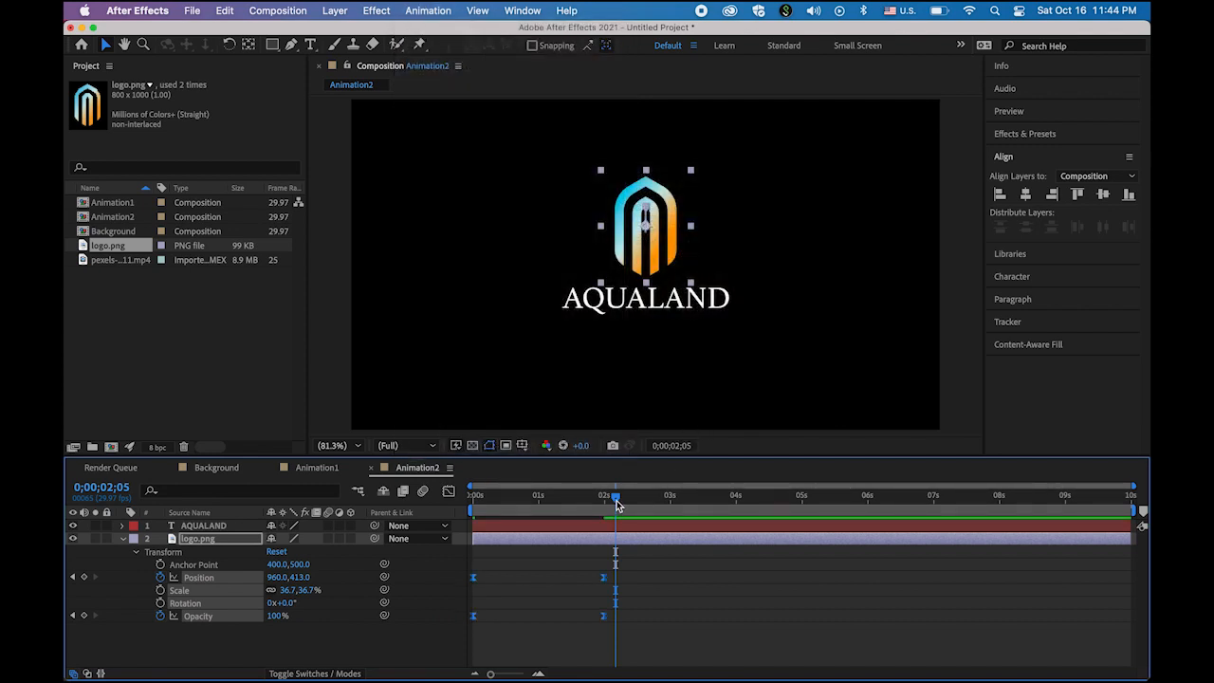
left_click_drag(617, 505, 380, 490)
key("space")
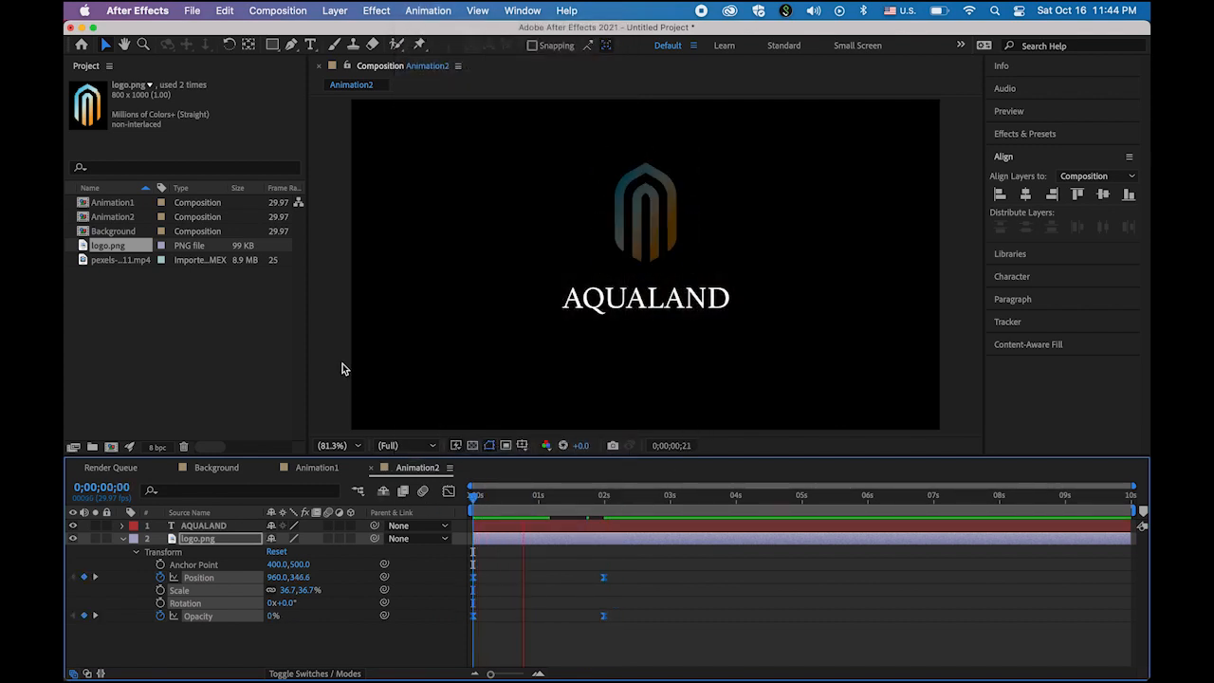
key("space")
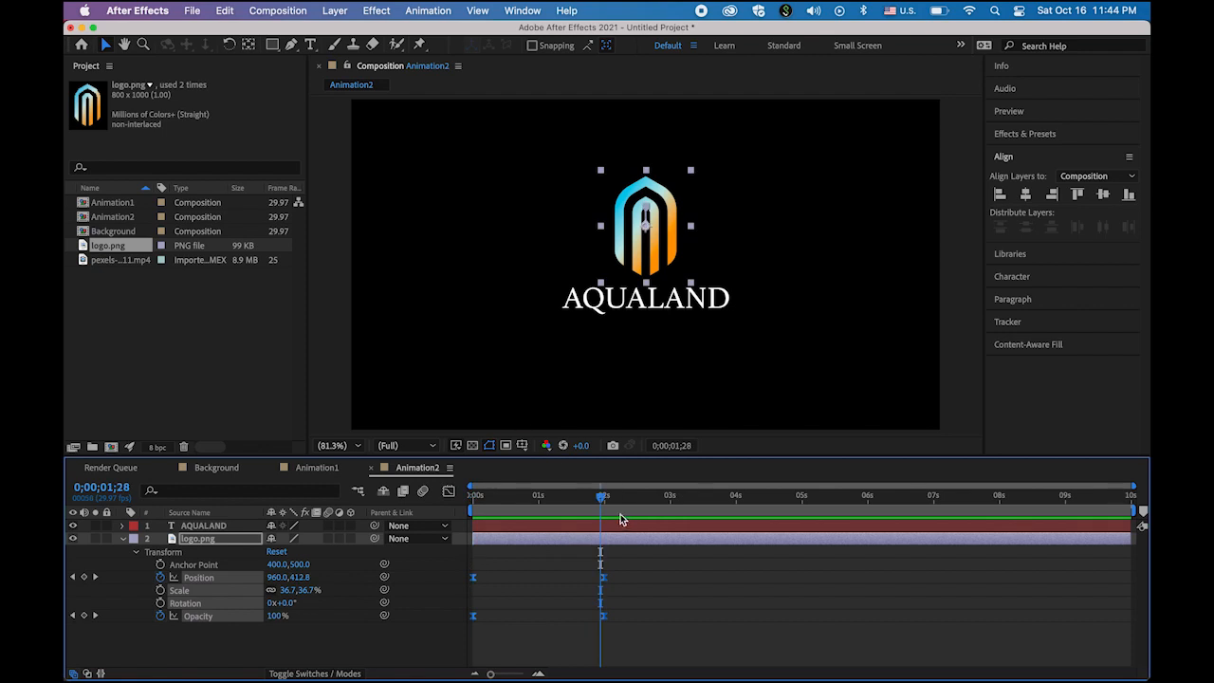
Trim the start of the AQUALAND text layer to 2 seconds, keeping its end at 10 seconds
left_click_drag(603, 500, 604, 504)
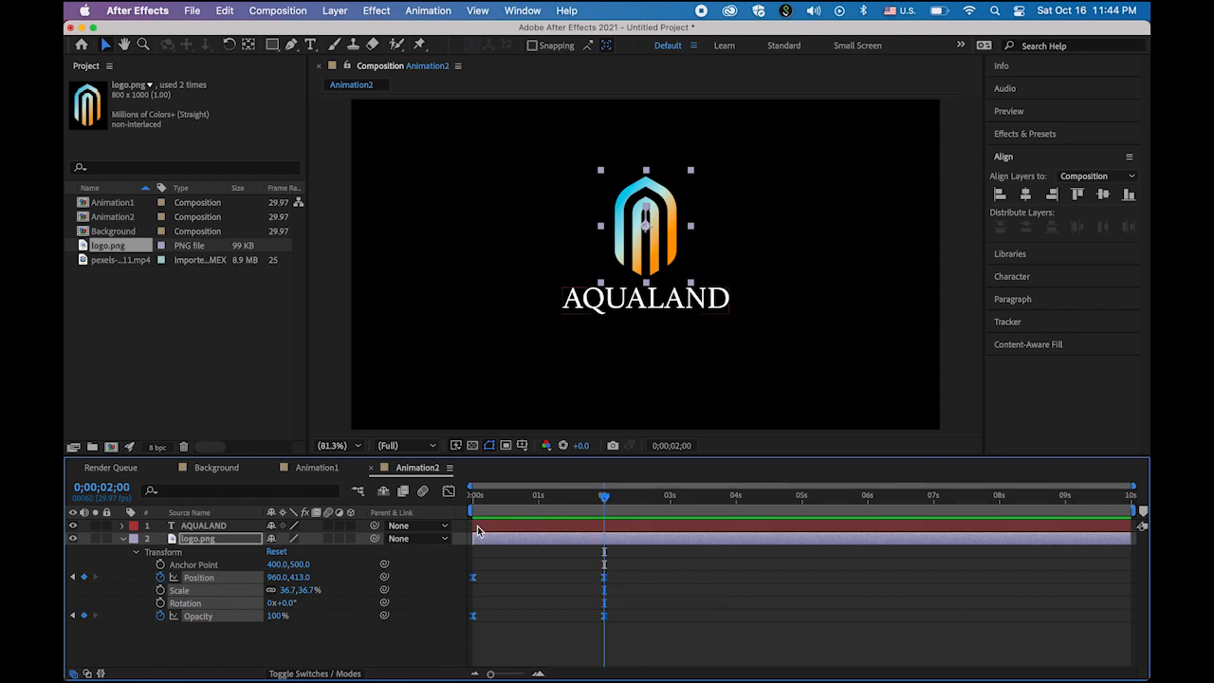
left_click_drag(476, 526, 606, 538)
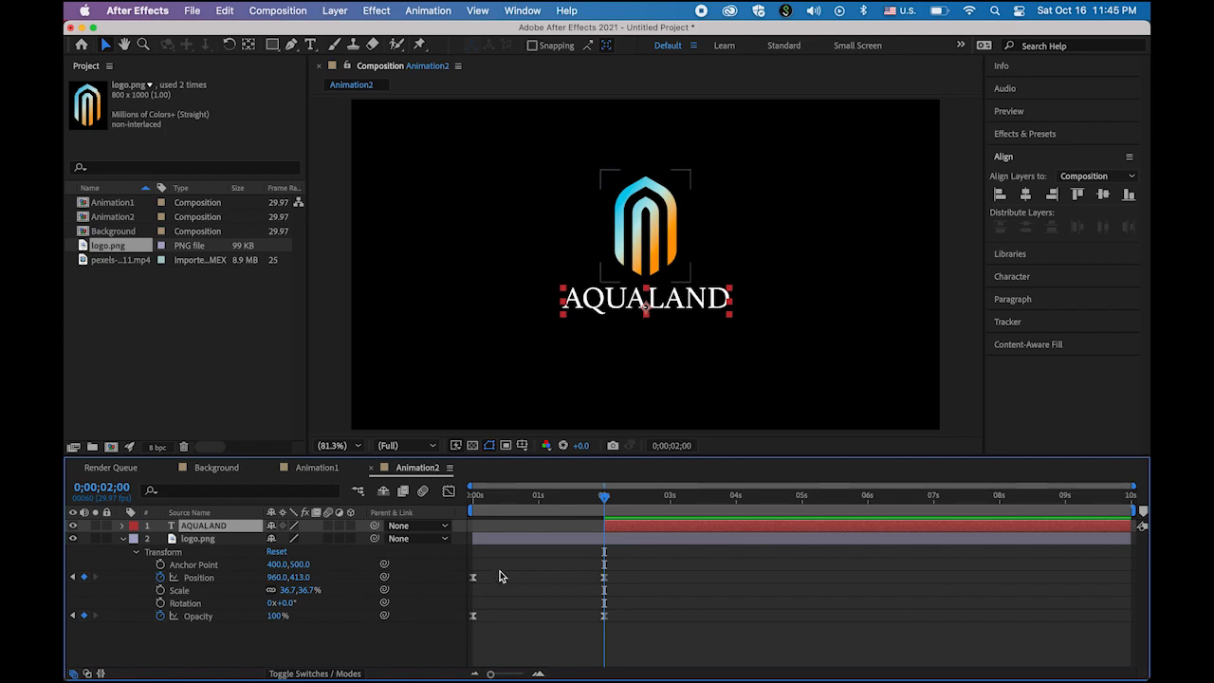
mouse_move(606, 499)
left_mouse_down()
mouse_move(401, 502)
mouse_move(607, 517)
left_mouse_up()
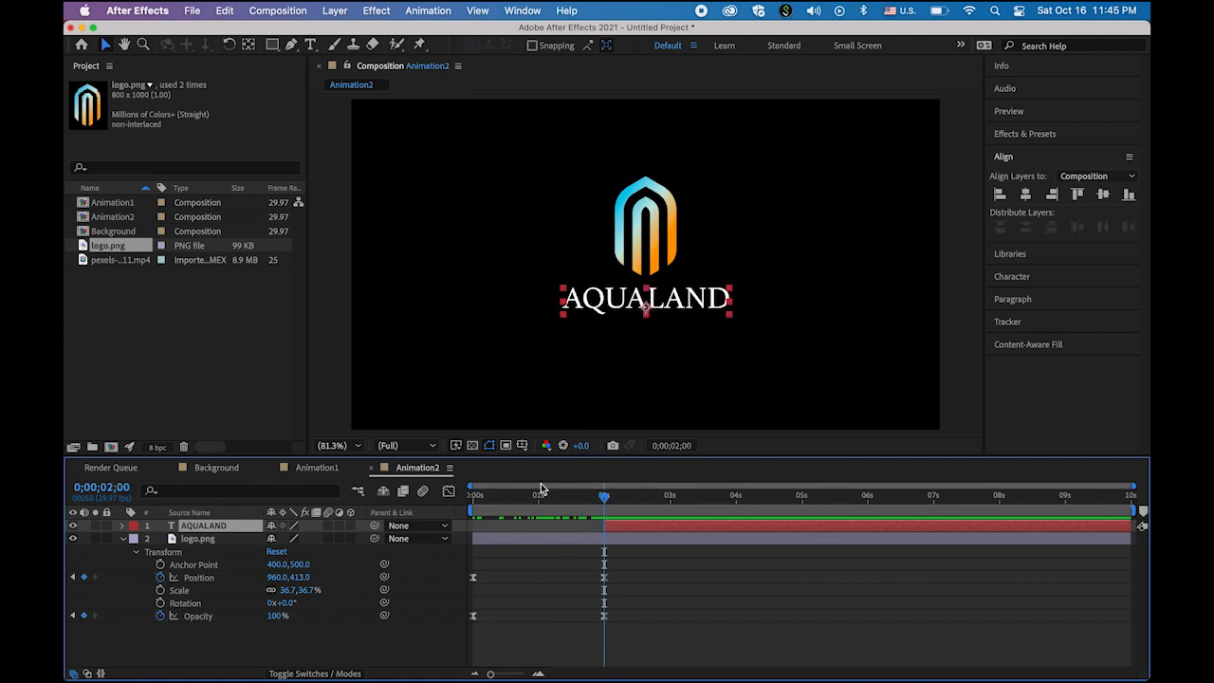
Collapse the logo layer and add an Opacity keyframe of 0% to the AQUALAND text layer at 2 seconds
left_click(124, 539)
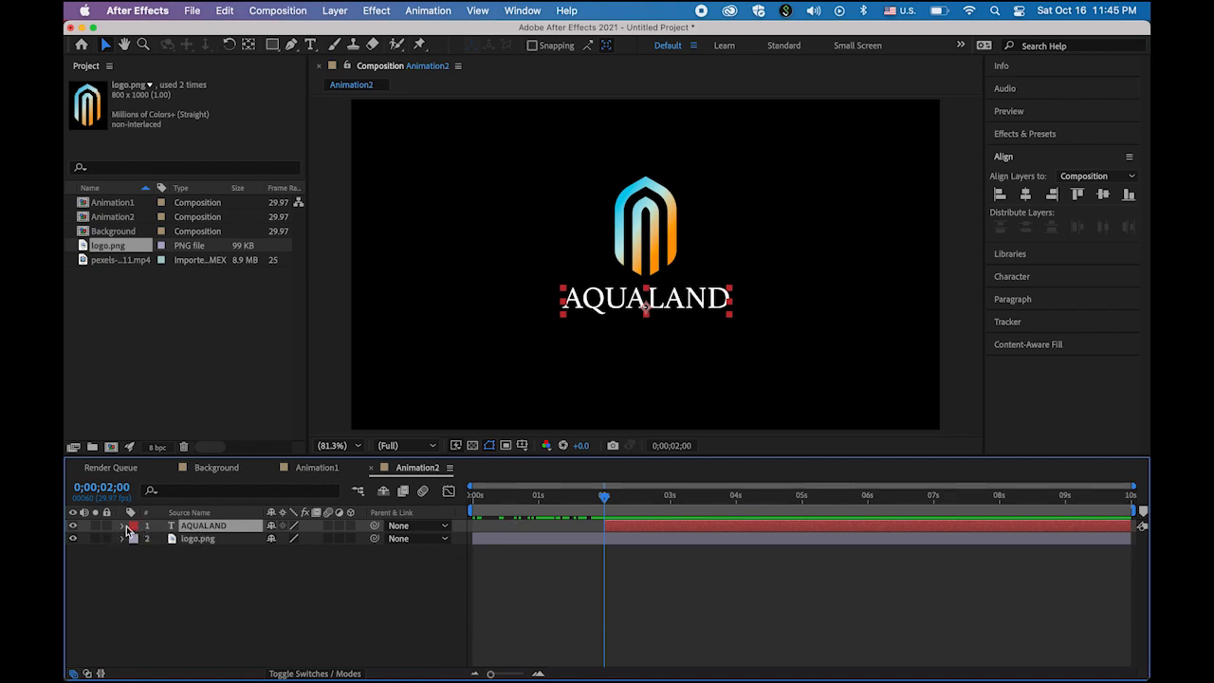
left_click(122, 526)
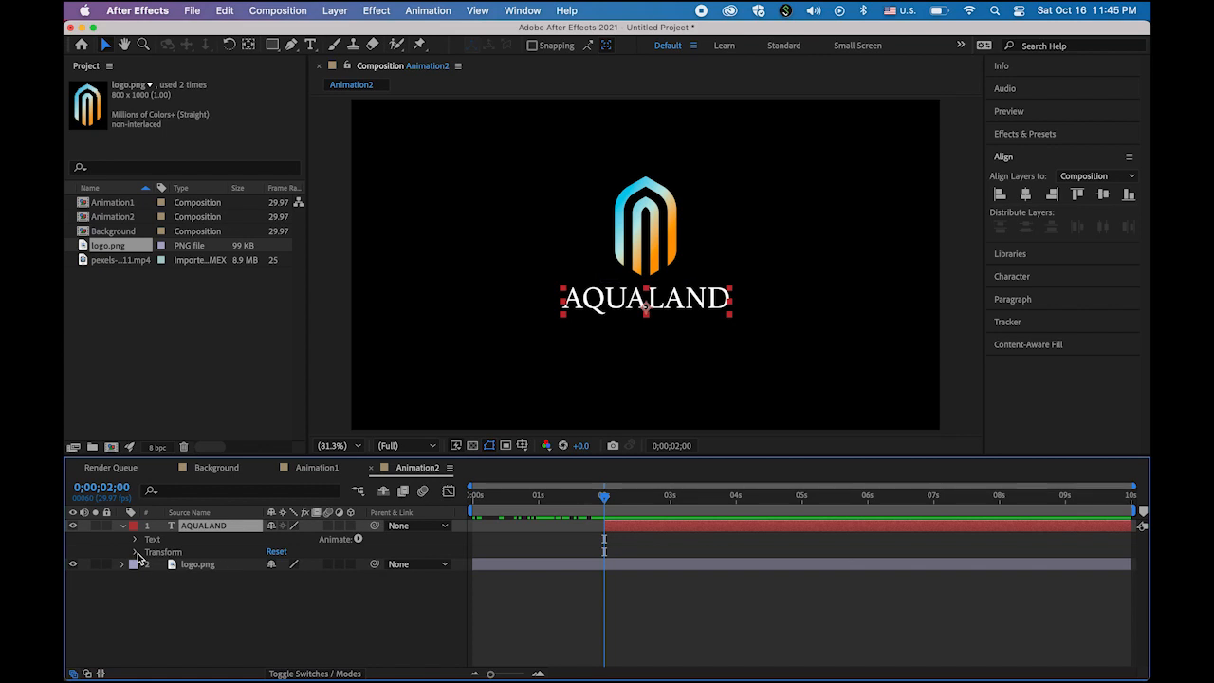
left_click(136, 552)
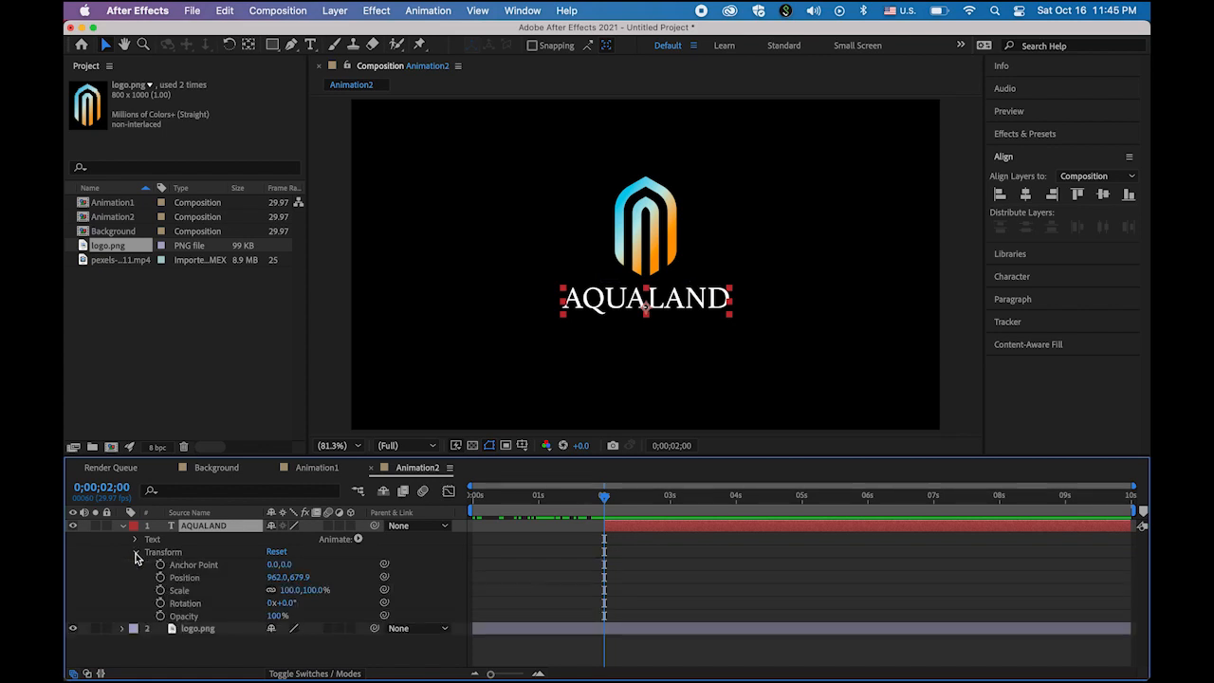
left_click(160, 617)
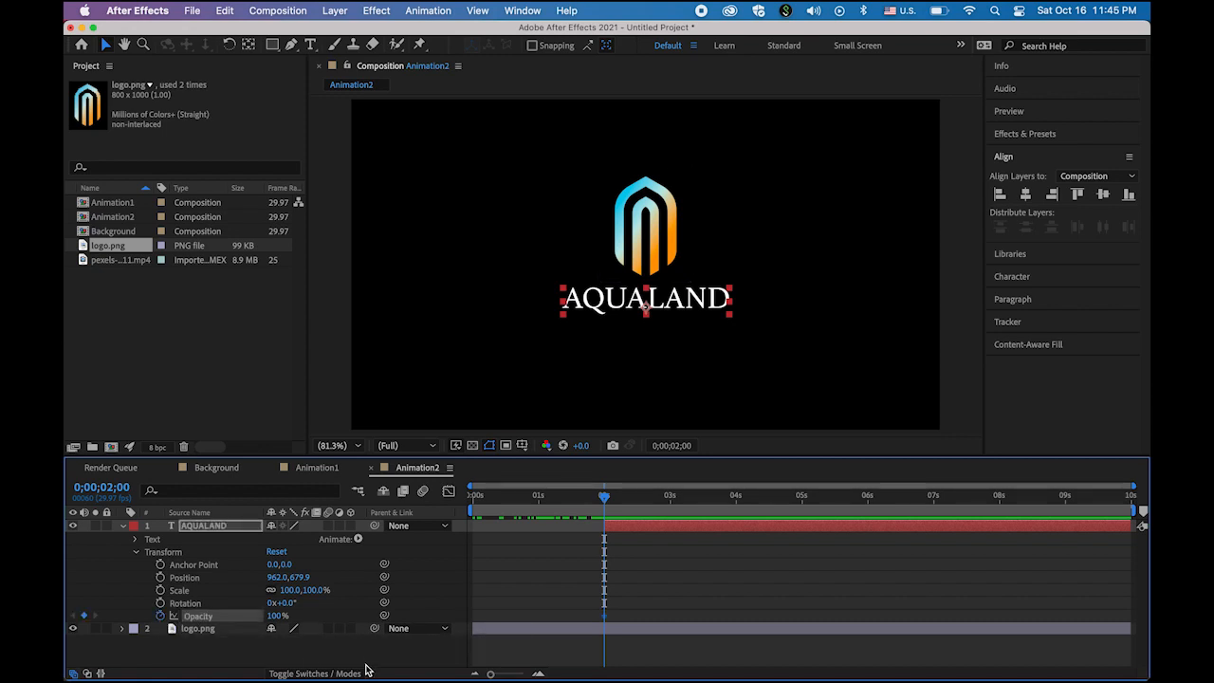
left_click_drag(276, 622, 76, 617)
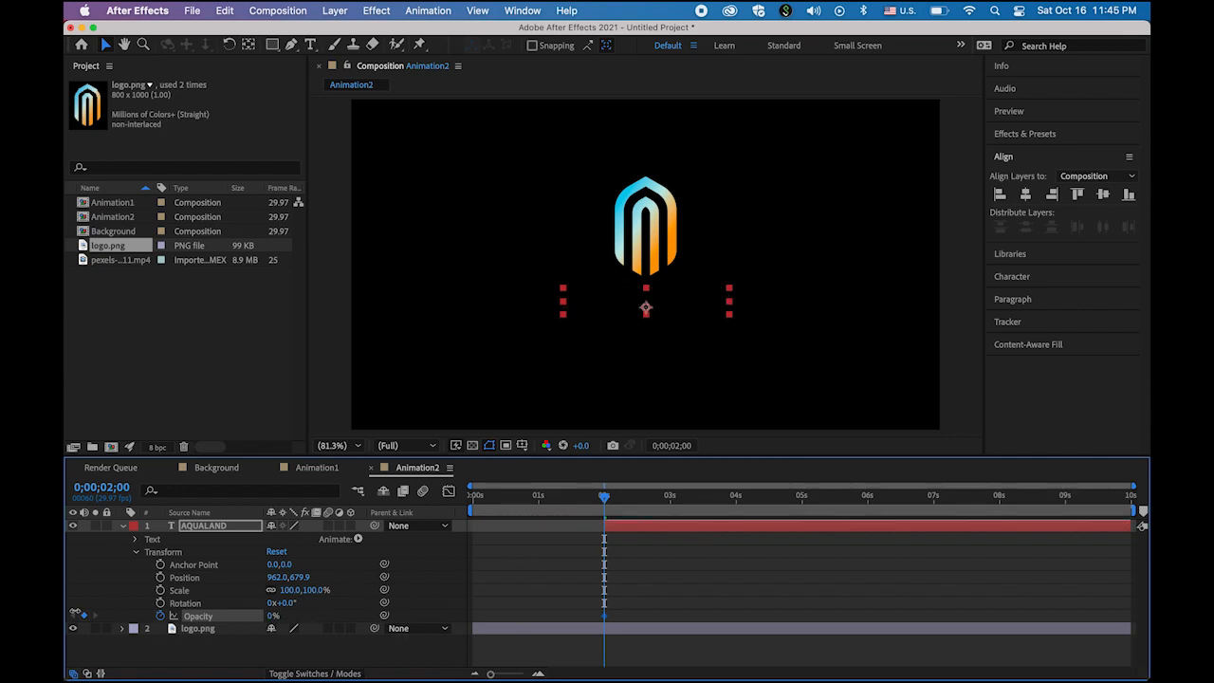
Set the AQUALAND text layer's Opacity to 100% at 3 seconds and preview the fade-in from the start
left_click_drag(600, 503, 668, 516)
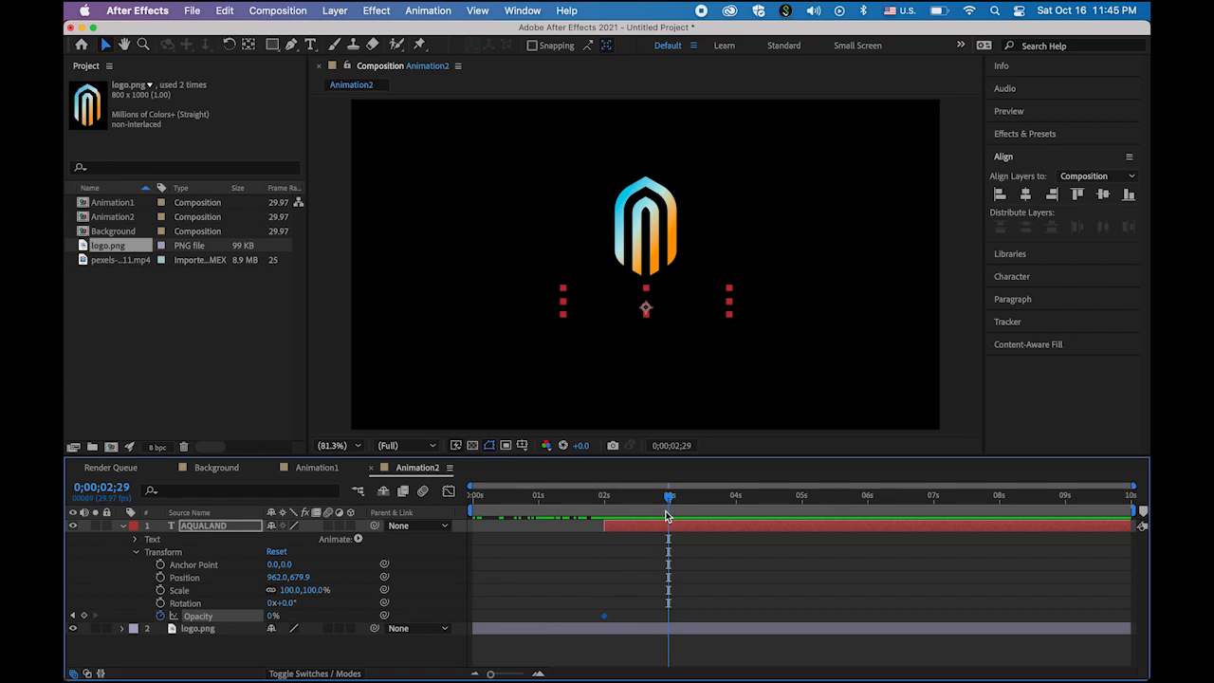
left_click_drag(670, 496, 673, 496)
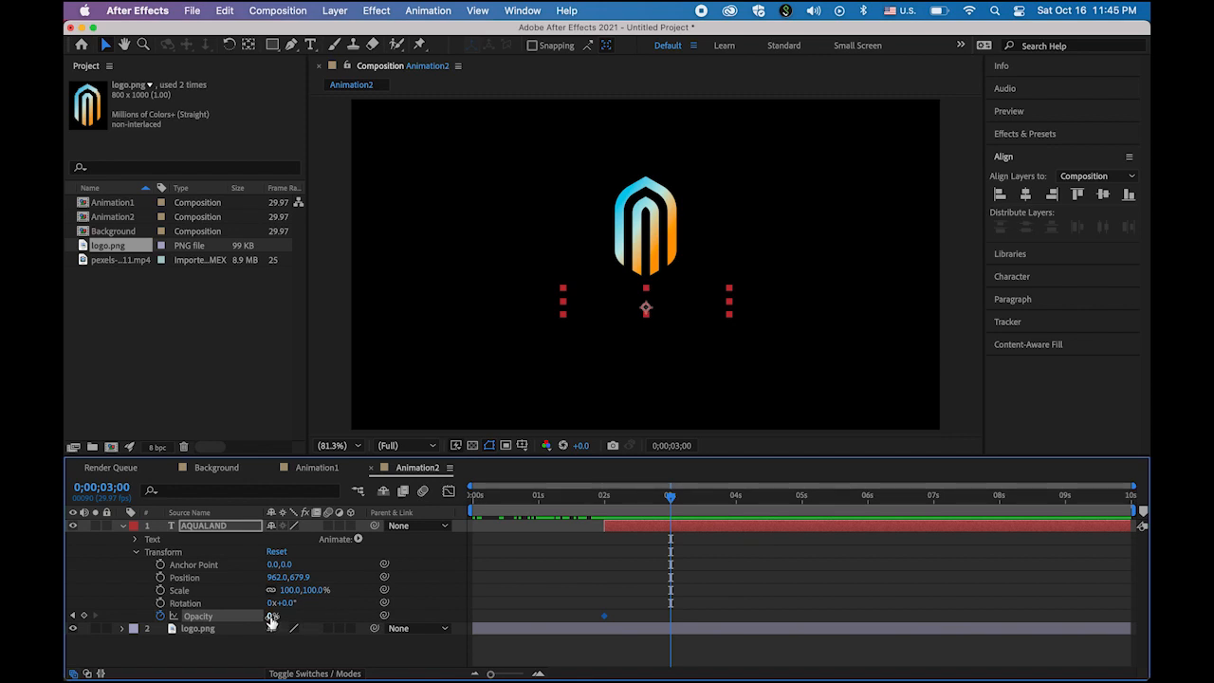
left_click_drag(272, 620, 496, 616)
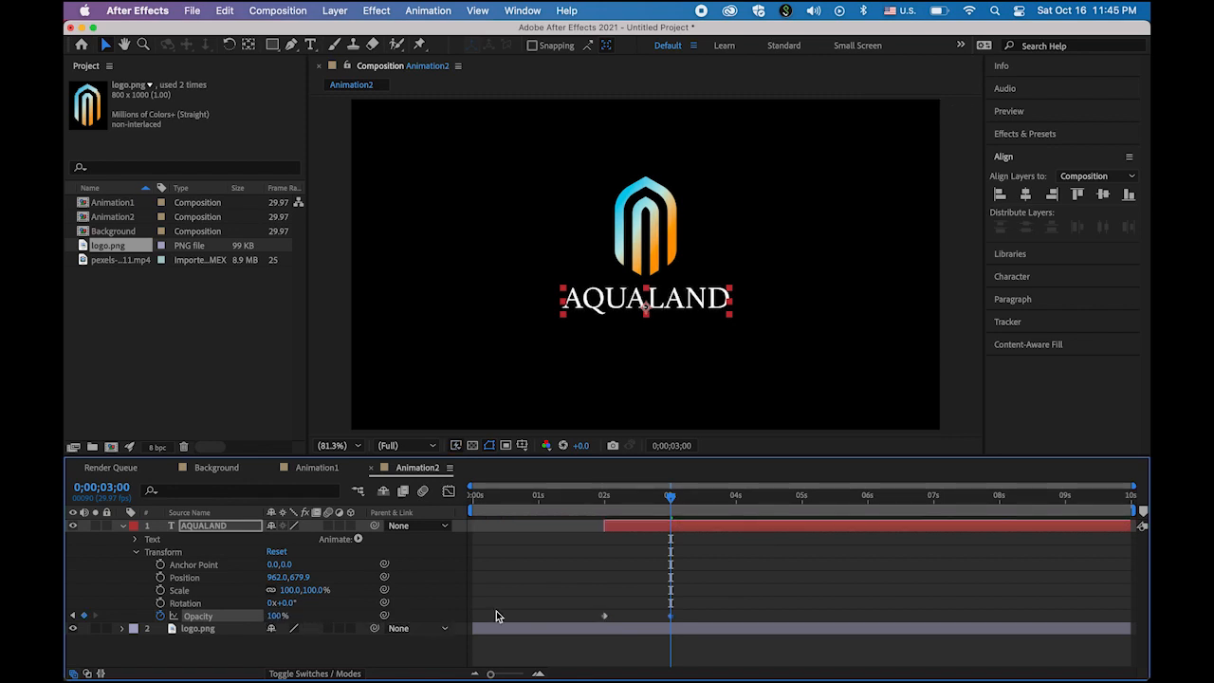
key("Home")
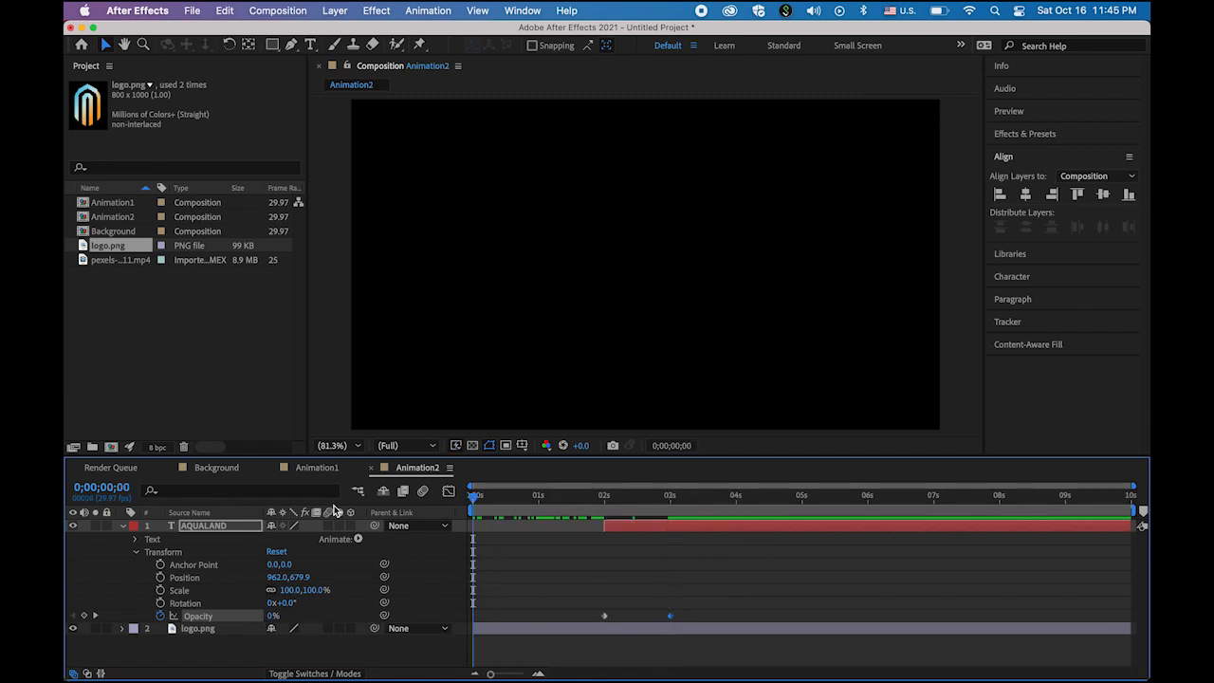
key("space")
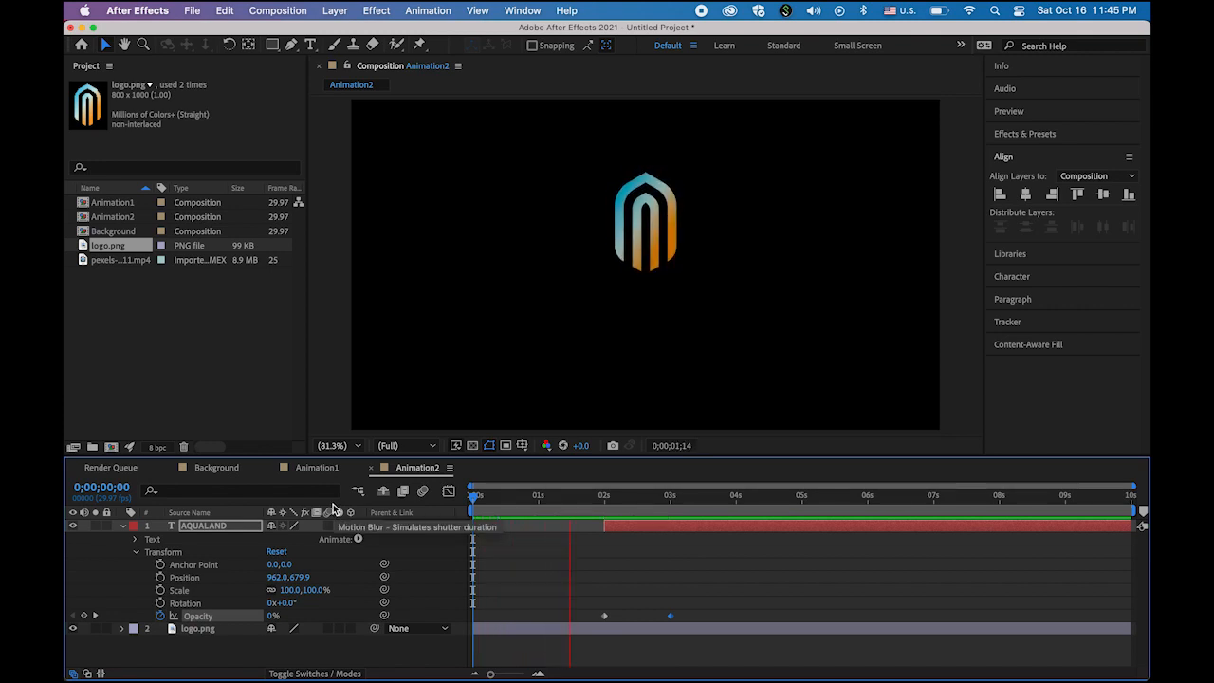
key("space")
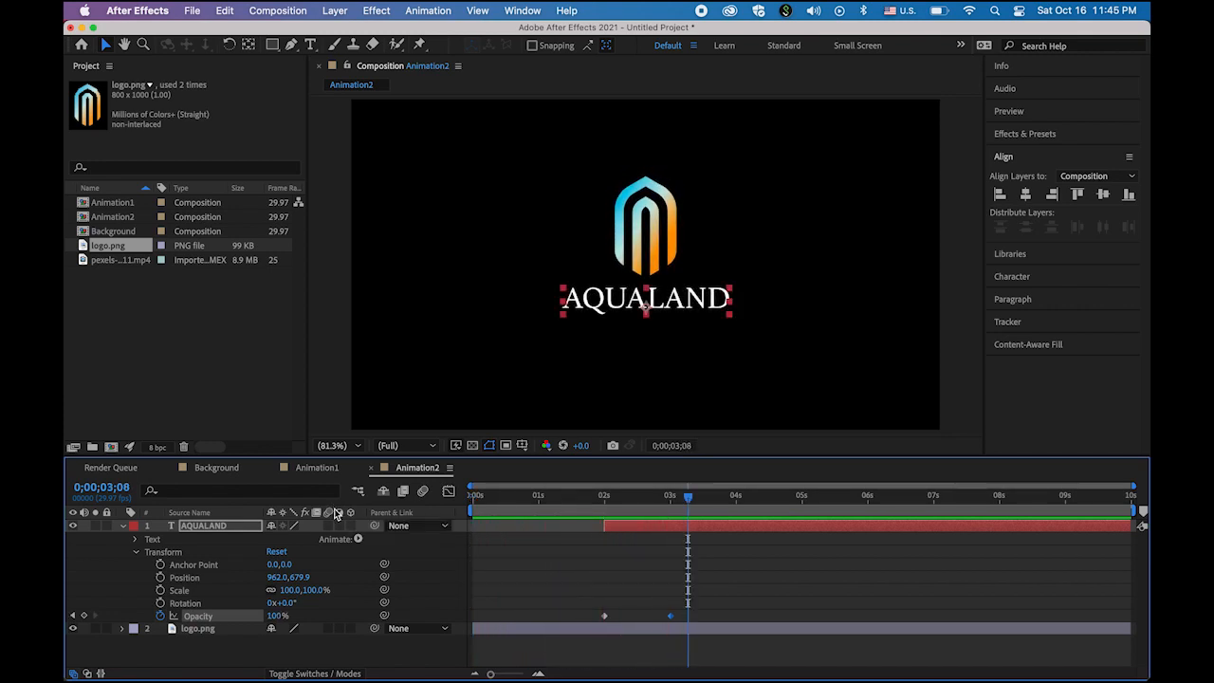
Return the playhead to 3 seconds, collapse the text layer's Transform group and add a Scale text animator to AQUALAND
left_click(681, 501)
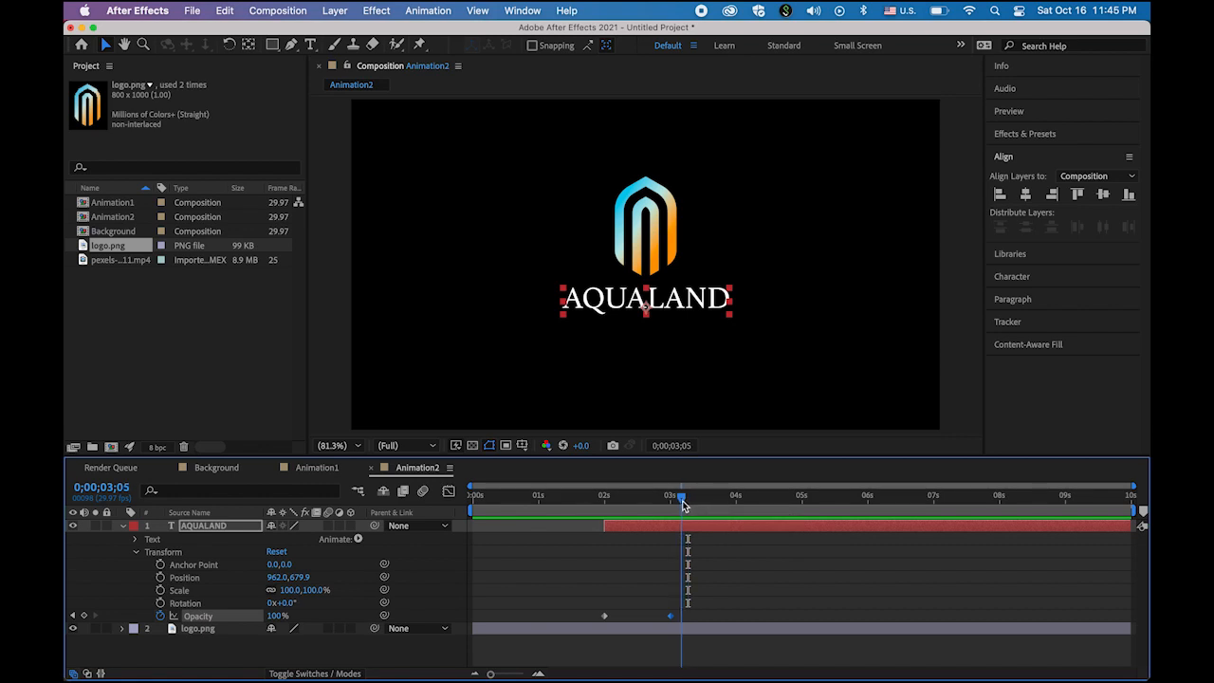
left_click_drag(683, 505, 670, 504)
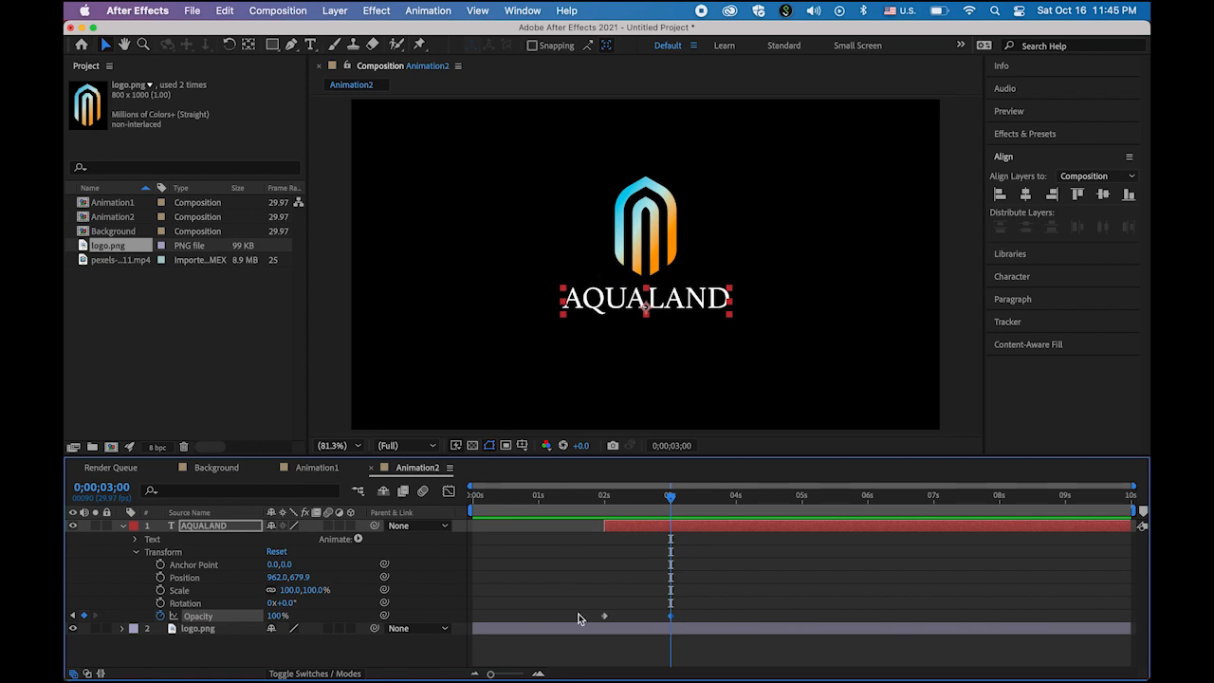
left_click(138, 555)
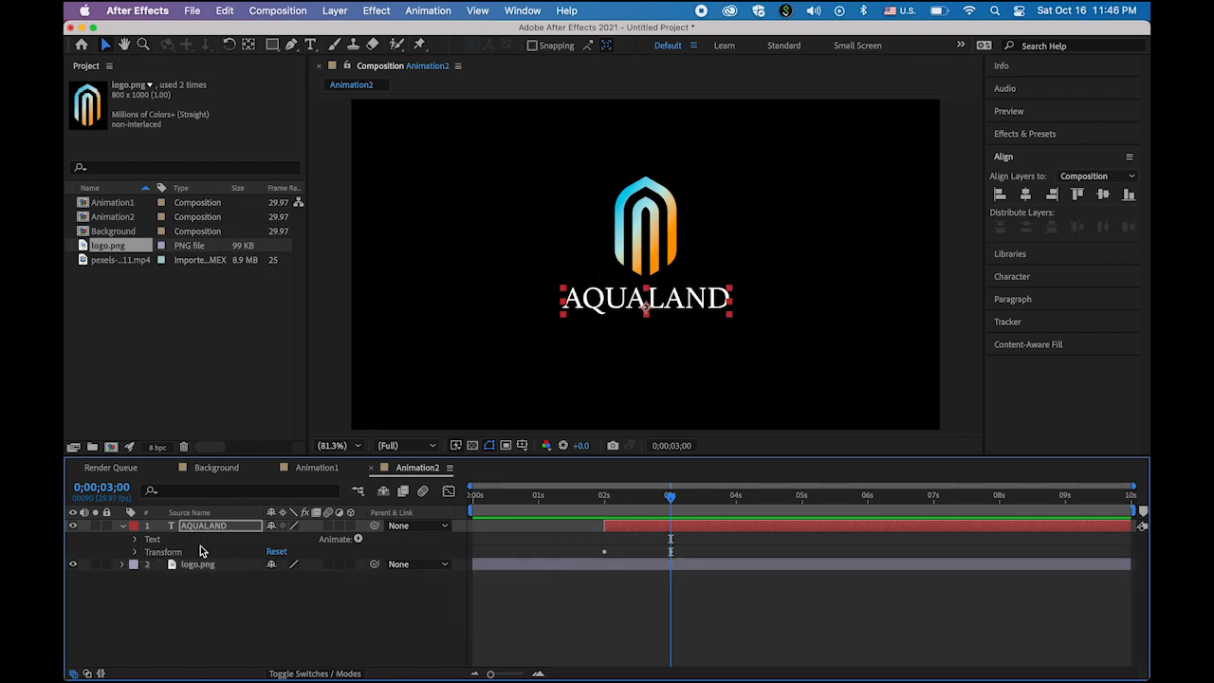
left_click(359, 540)
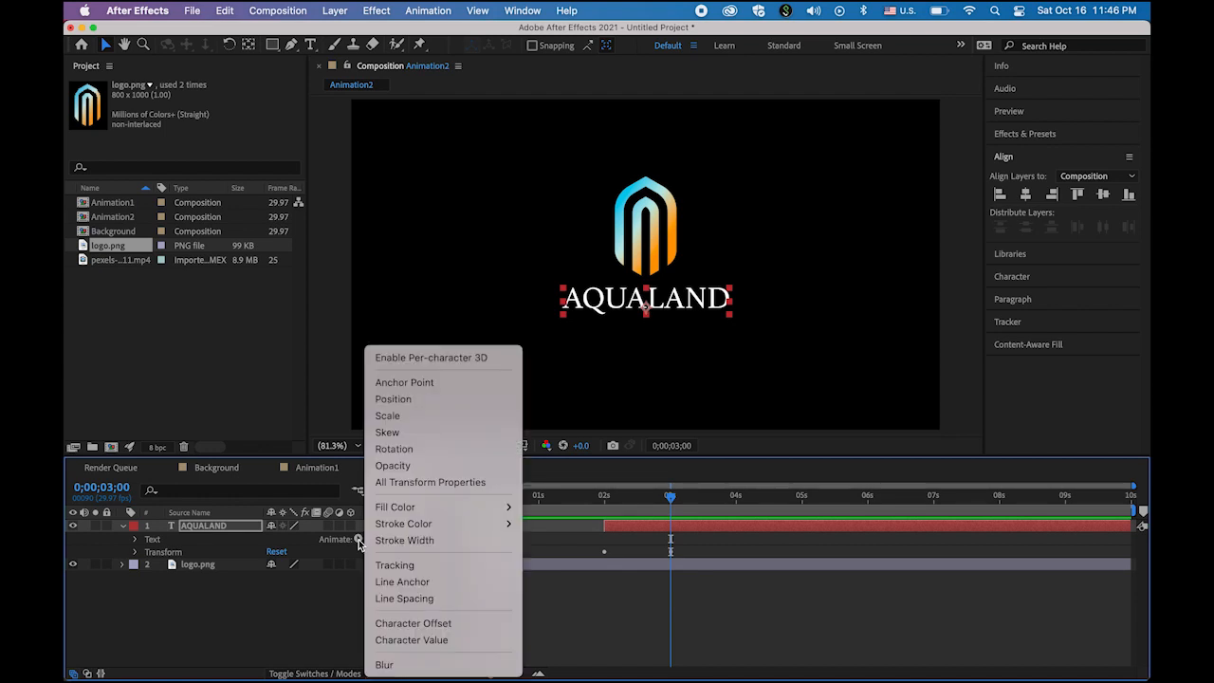
left_click(440, 423)
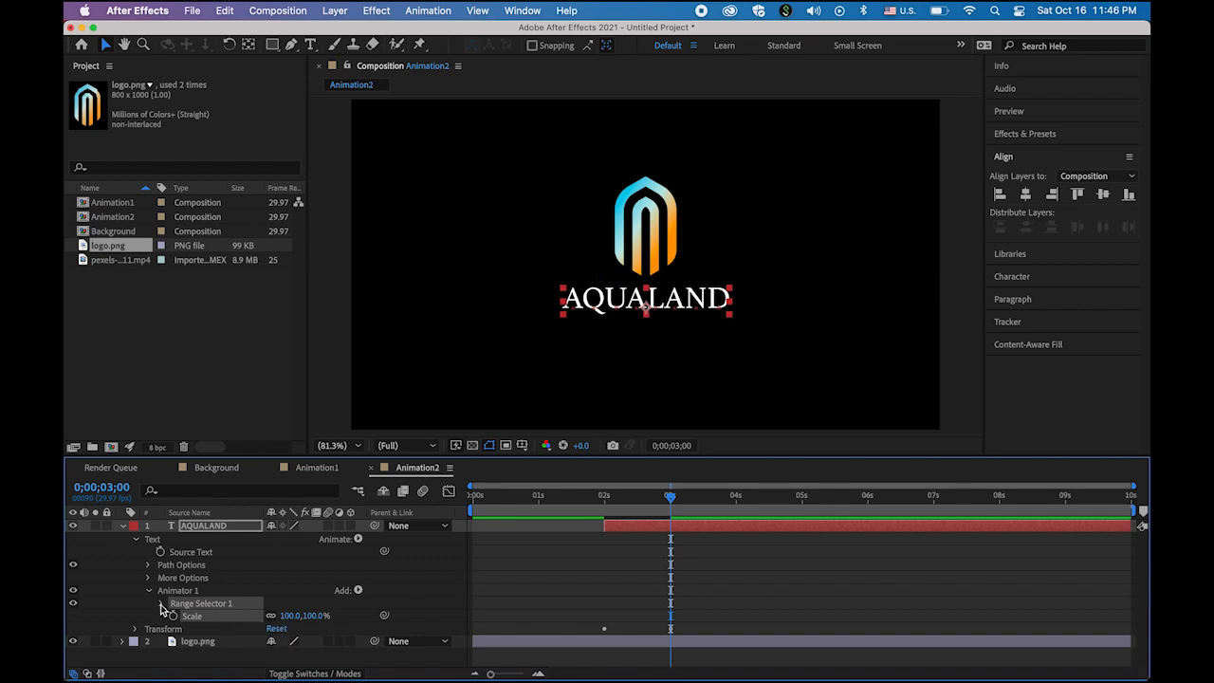
Keyframe Range Selector 1's Start on the AQUALAND animator from 0% at 3 seconds to 100% at 5 seconds
left_click(161, 605)
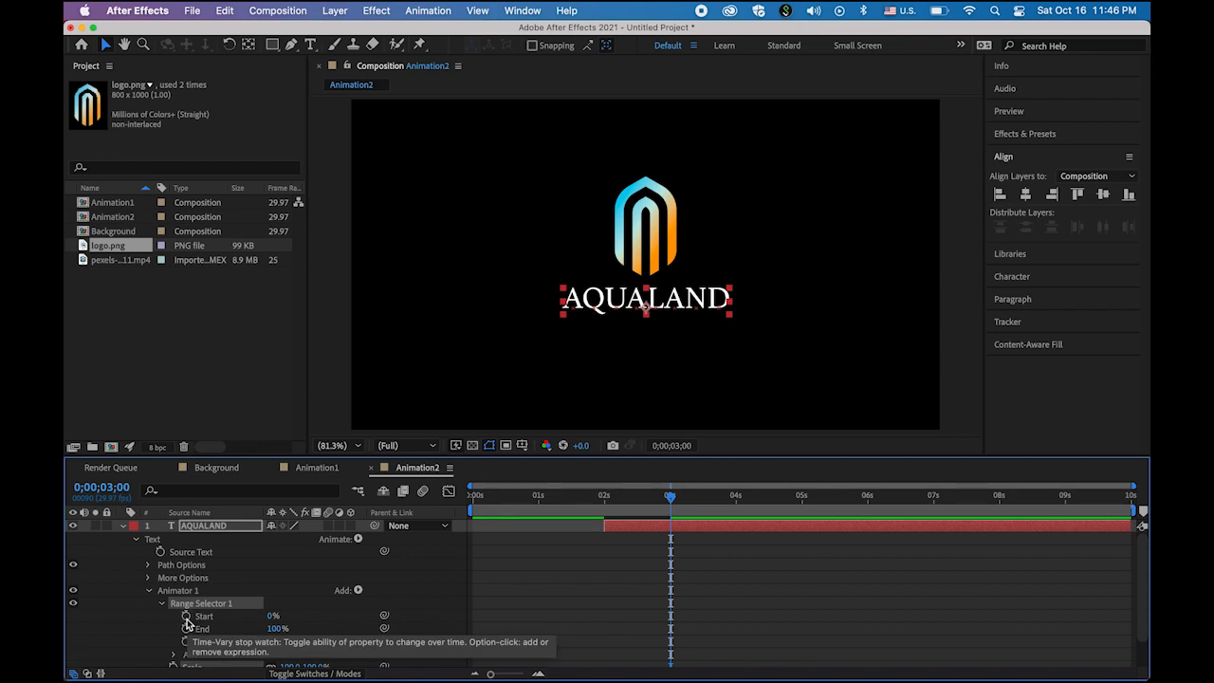
left_click(186, 618)
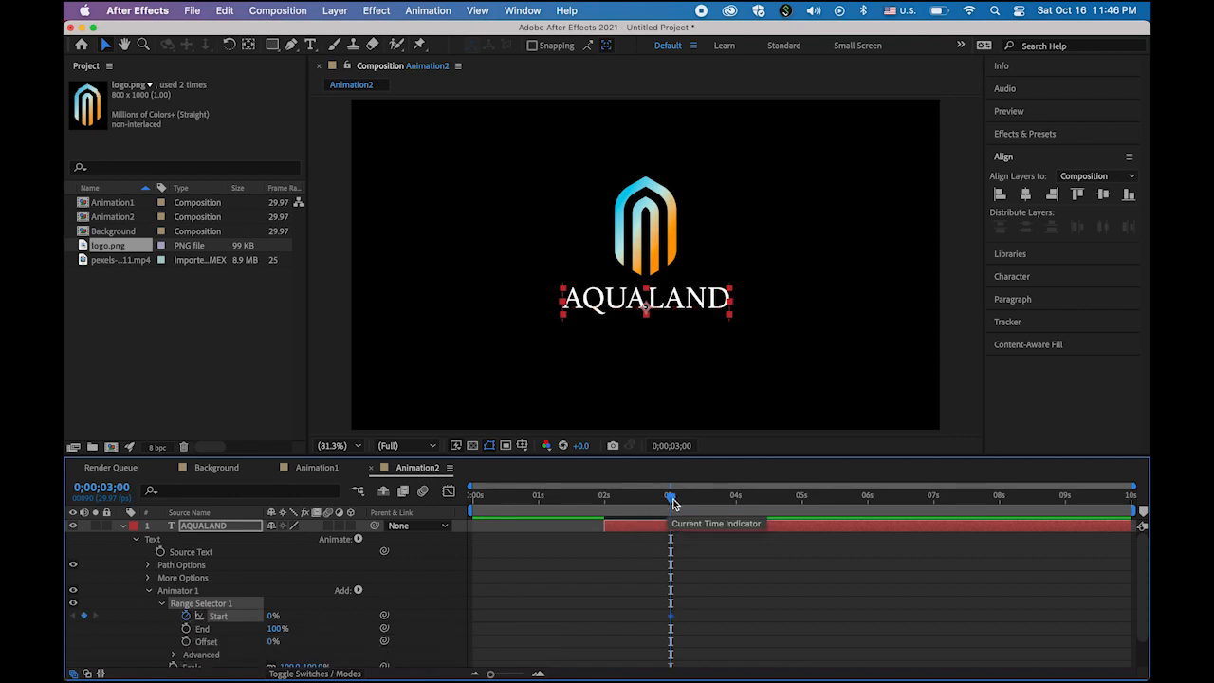
left_click_drag(673, 502, 800, 512)
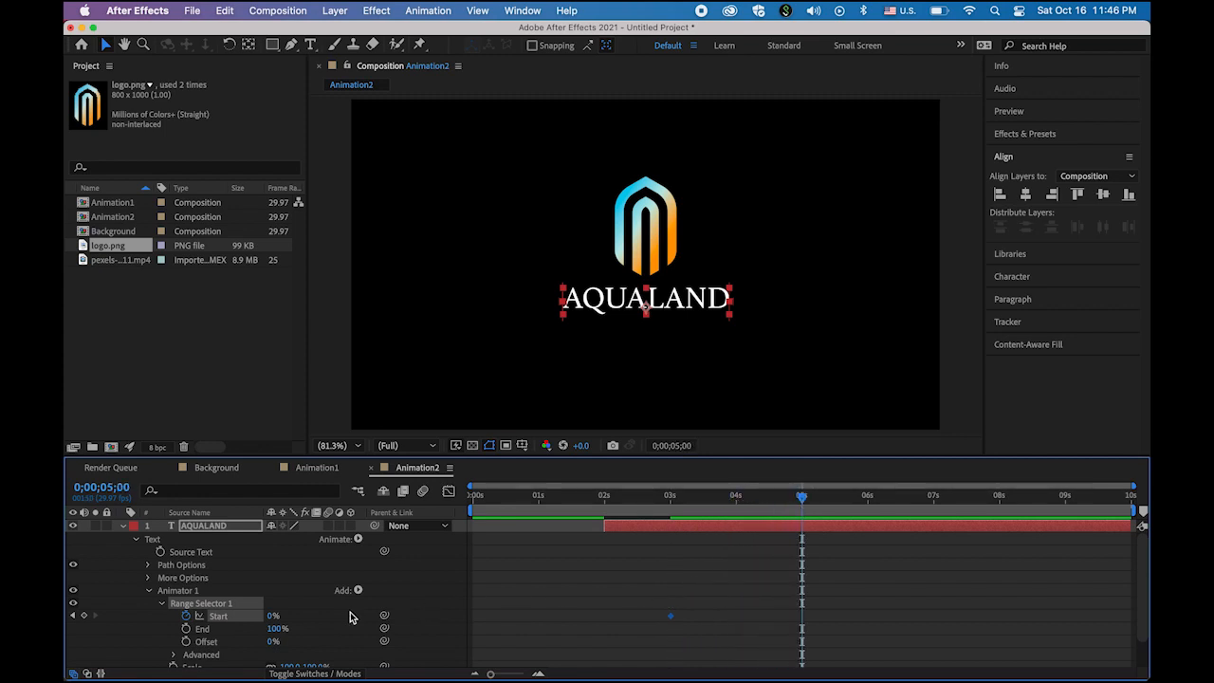
left_click_drag(272, 617, 752, 616)
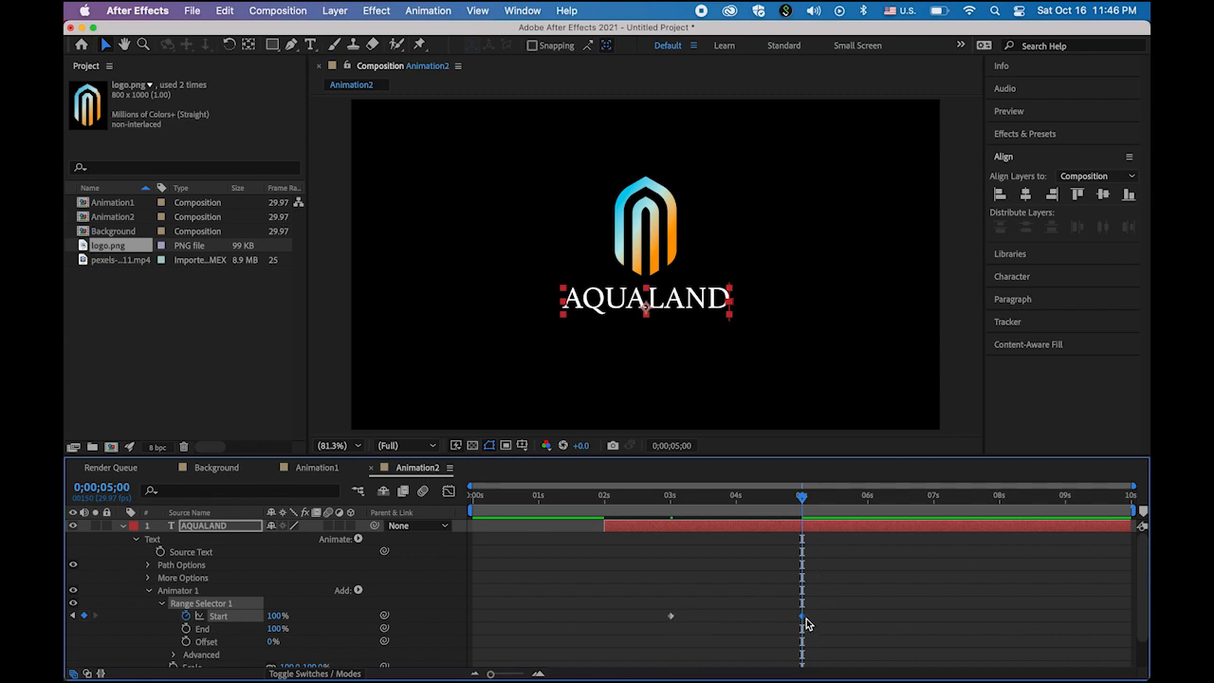
Set the AQUALAND text animator's Scale to 0% and preview the letter-by-letter reveal from the start
left_click_drag(802, 499, 784, 509)
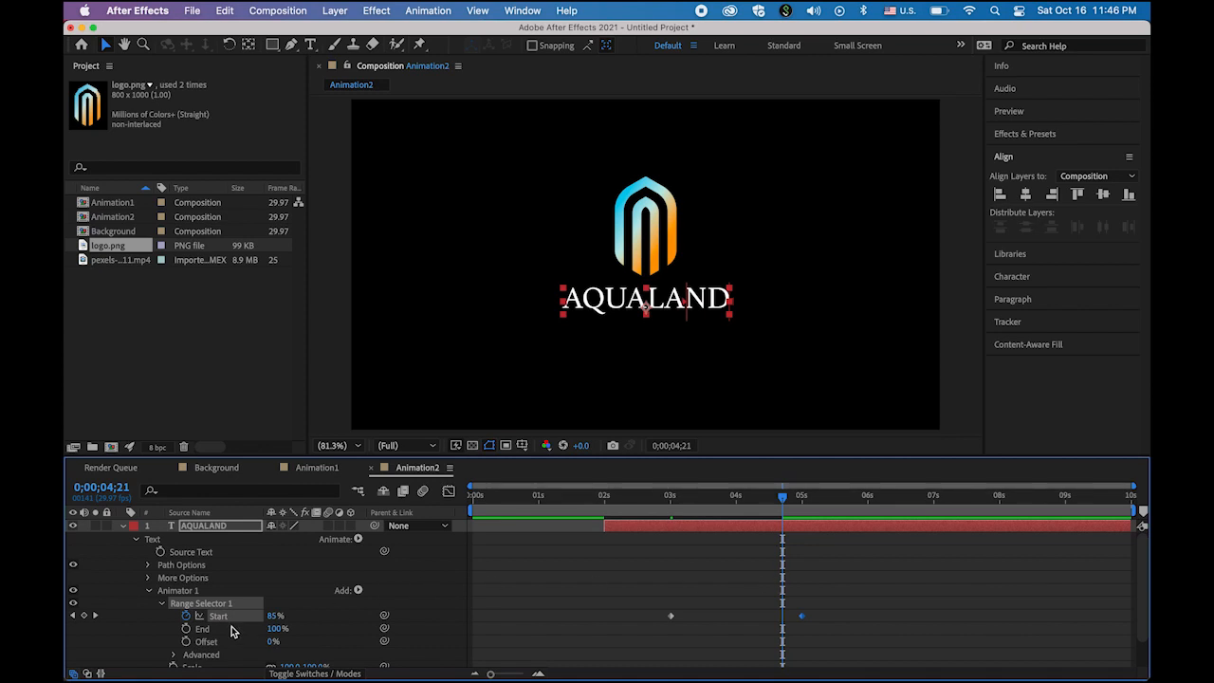
scroll(239, 636, "down", 1)
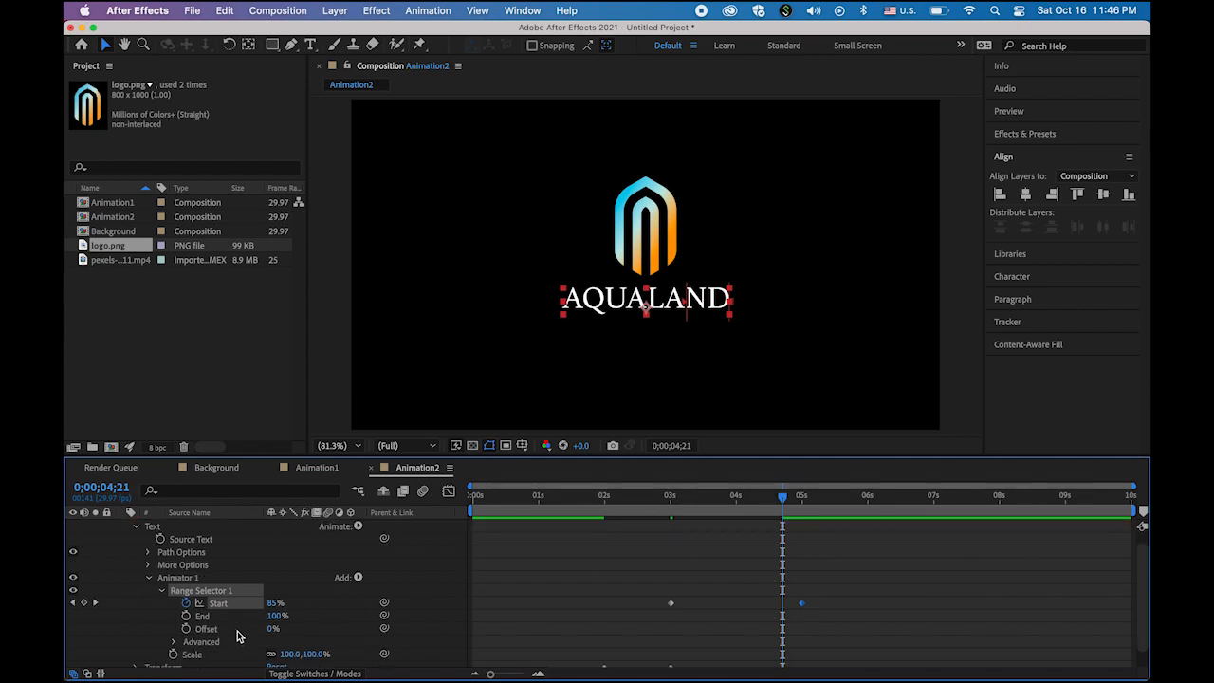
scroll(237, 636, "down", 1)
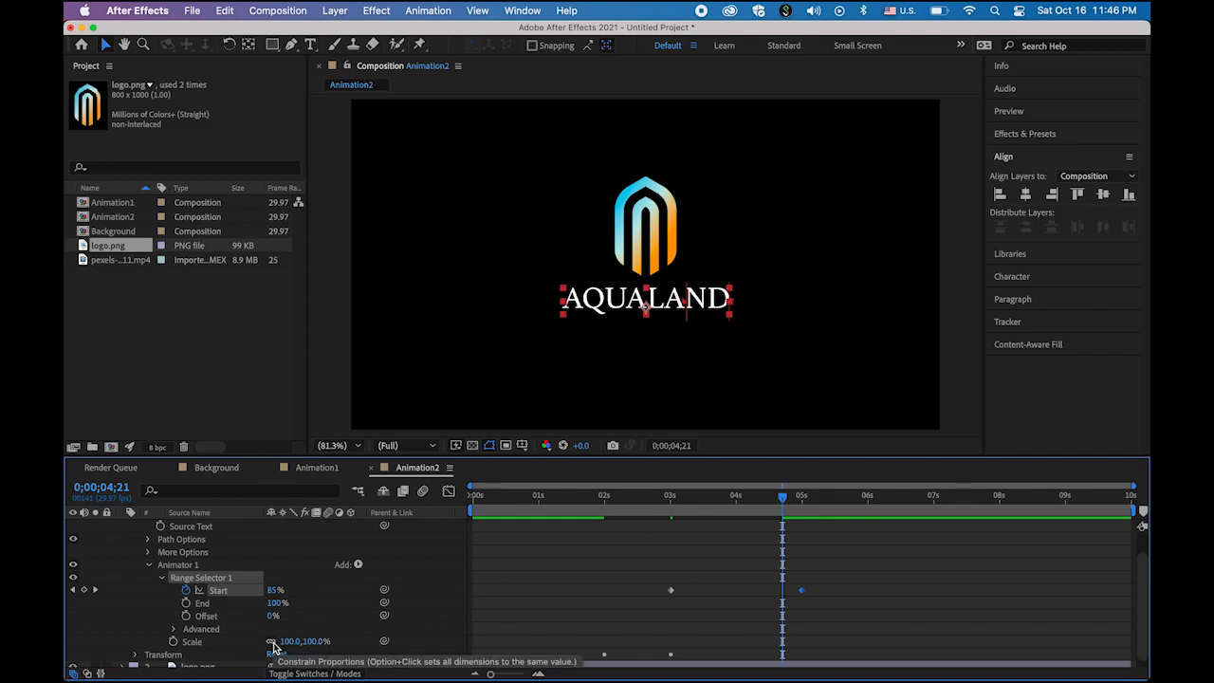
left_click_drag(313, 642, 236, 641)
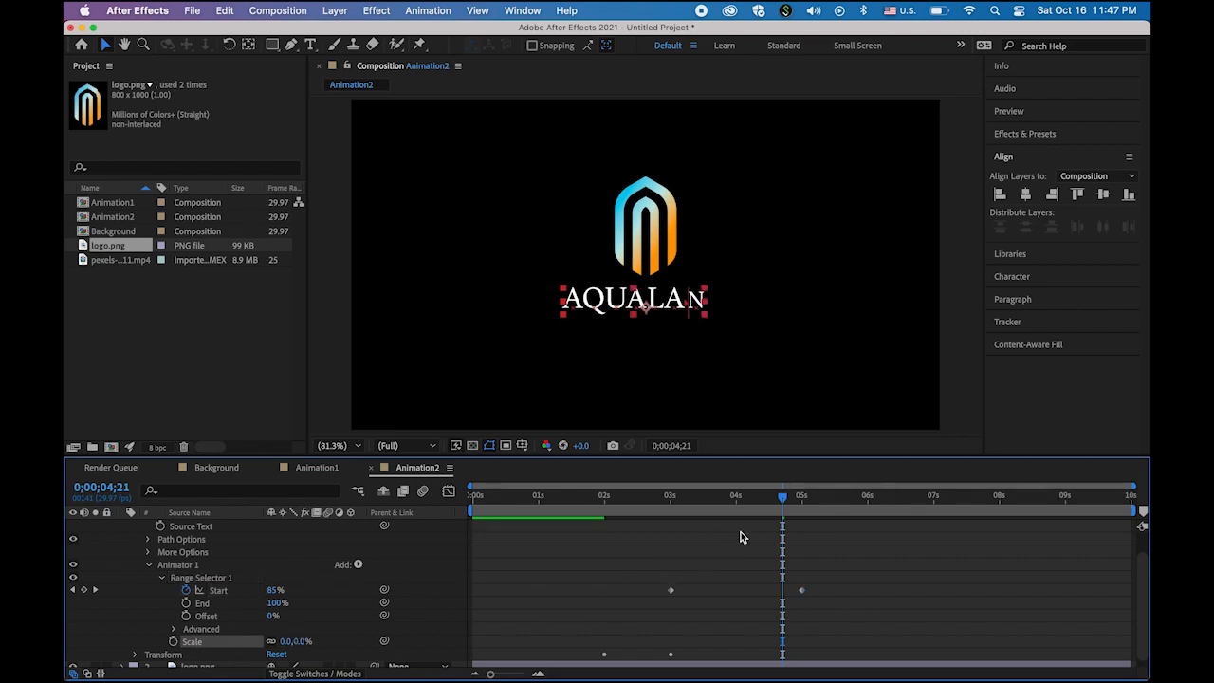
left_click_drag(782, 499, 455, 512)
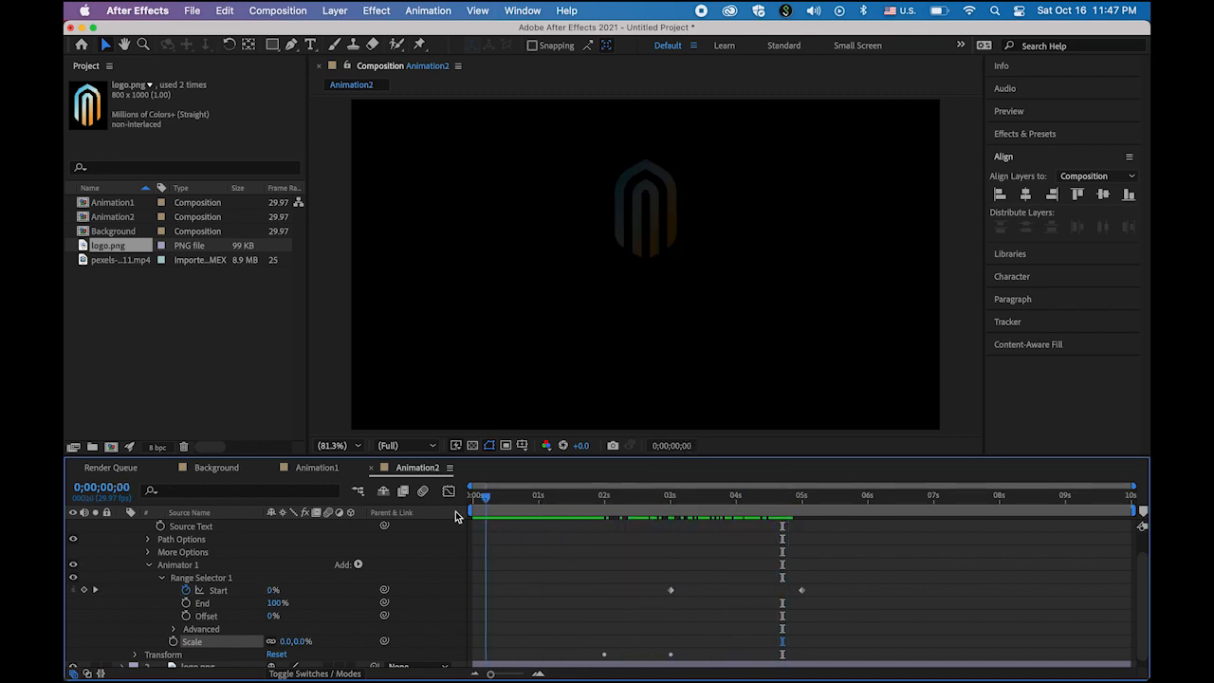
left_click(398, 405)
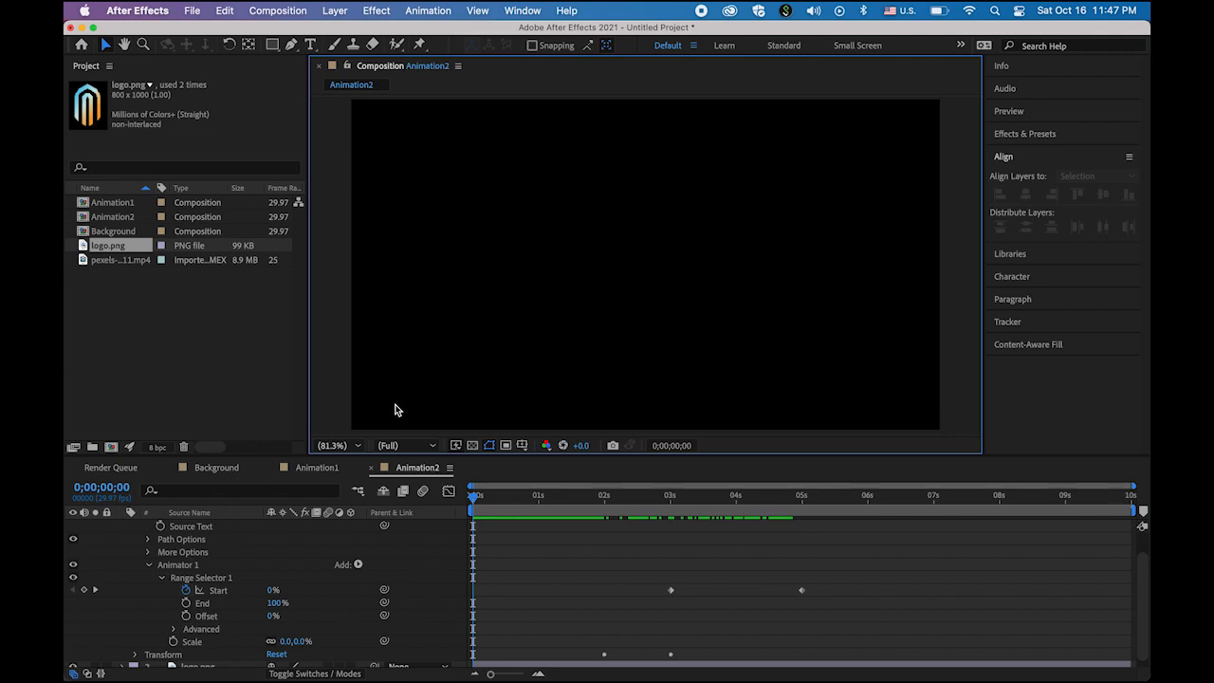
key("space")
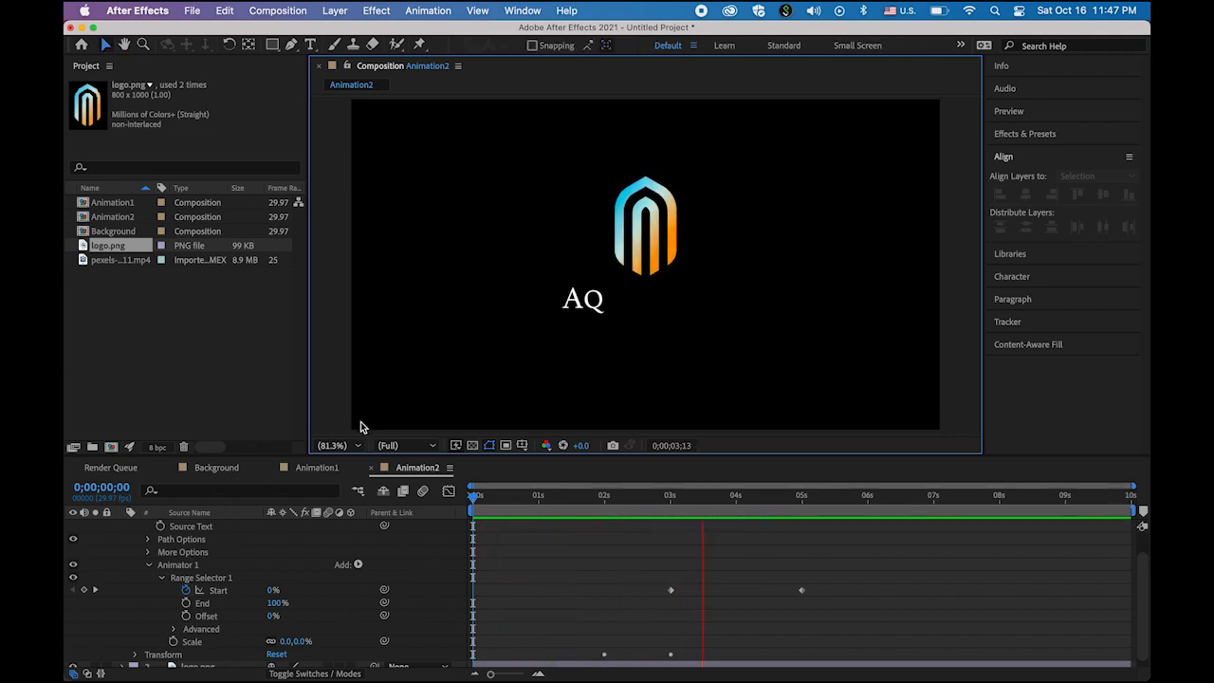
key("space")
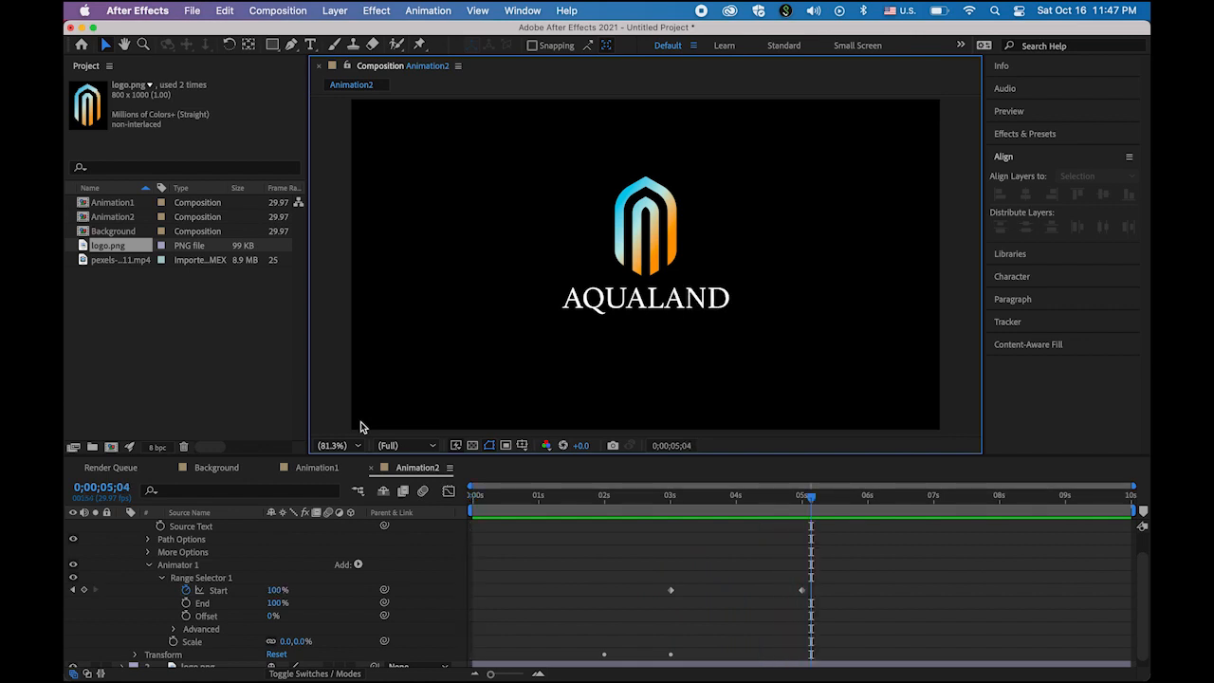
Move the playhead to 3 seconds and add a Rotation property to Animator 1 on the AQUALAND text
left_click_drag(754, 500, 671, 520)
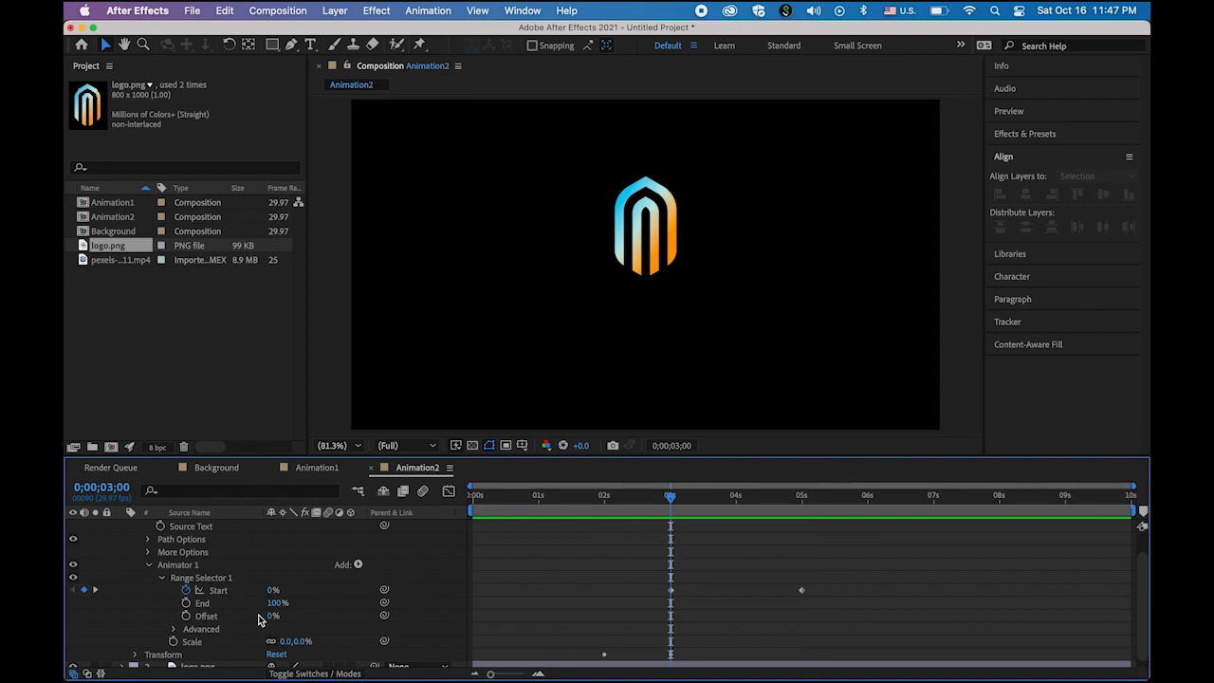
left_click(164, 578)
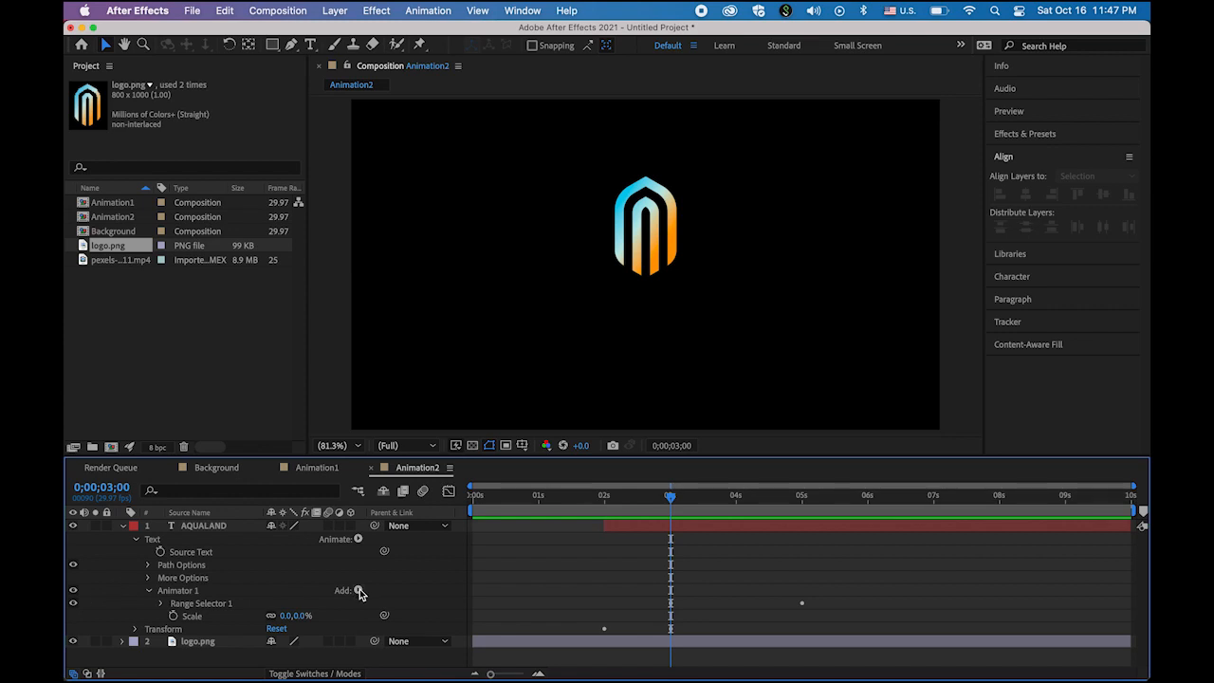
left_click(359, 592)
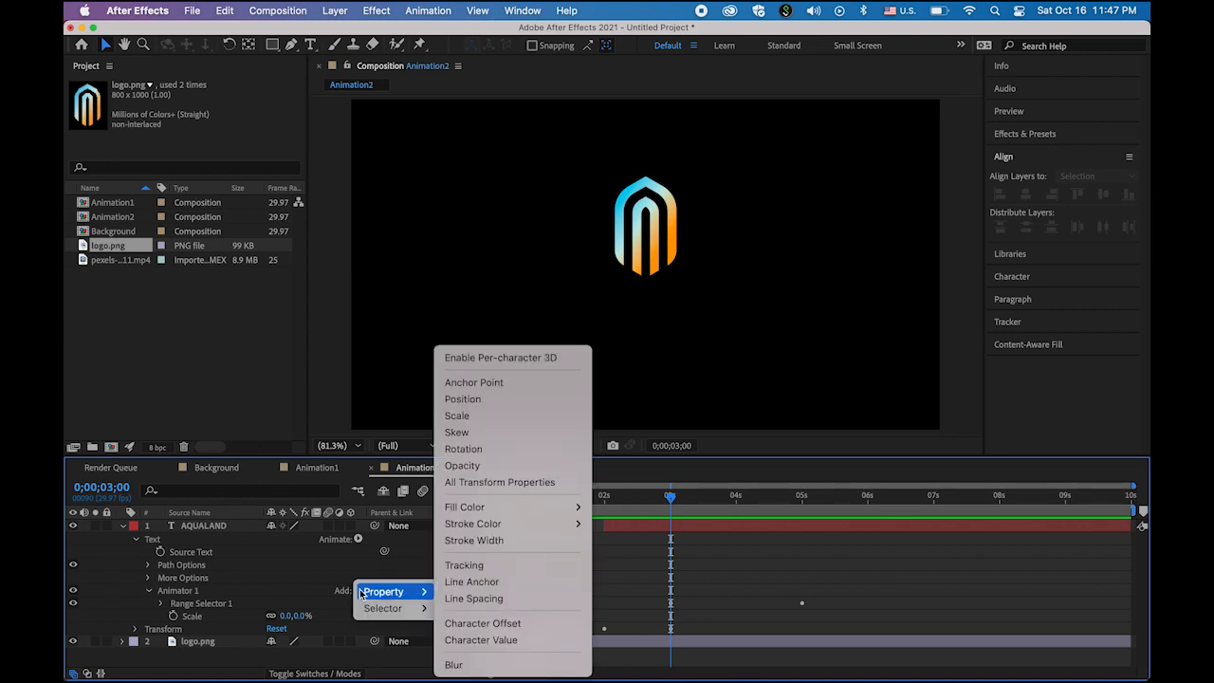
left_click(485, 450)
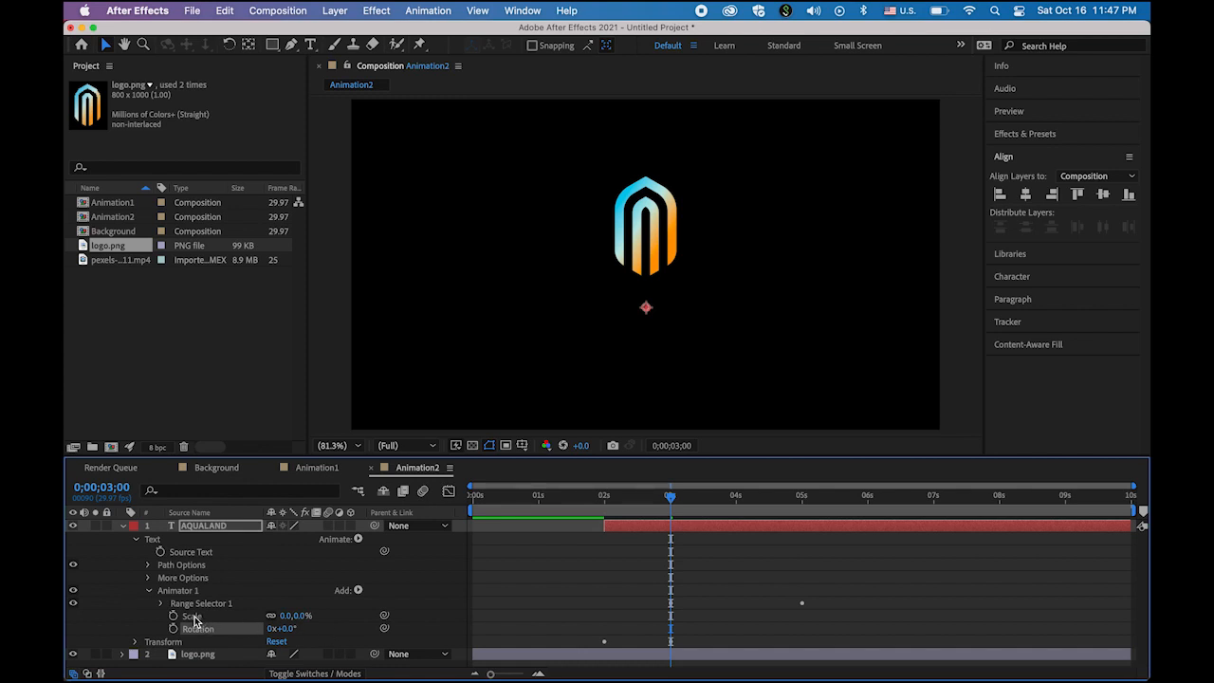
Set the AQUALAND text animator's Rotation to -91° and preview the rotating letter reveal from the start
left_click(162, 605)
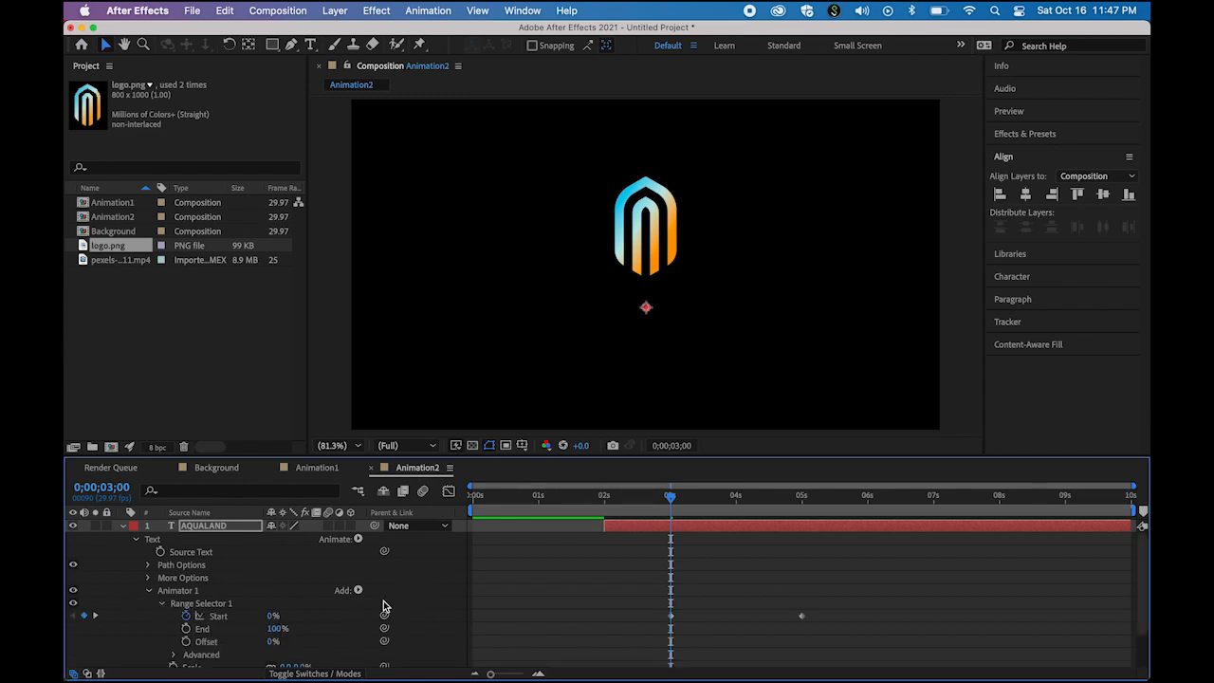
left_click_drag(670, 503, 763, 507)
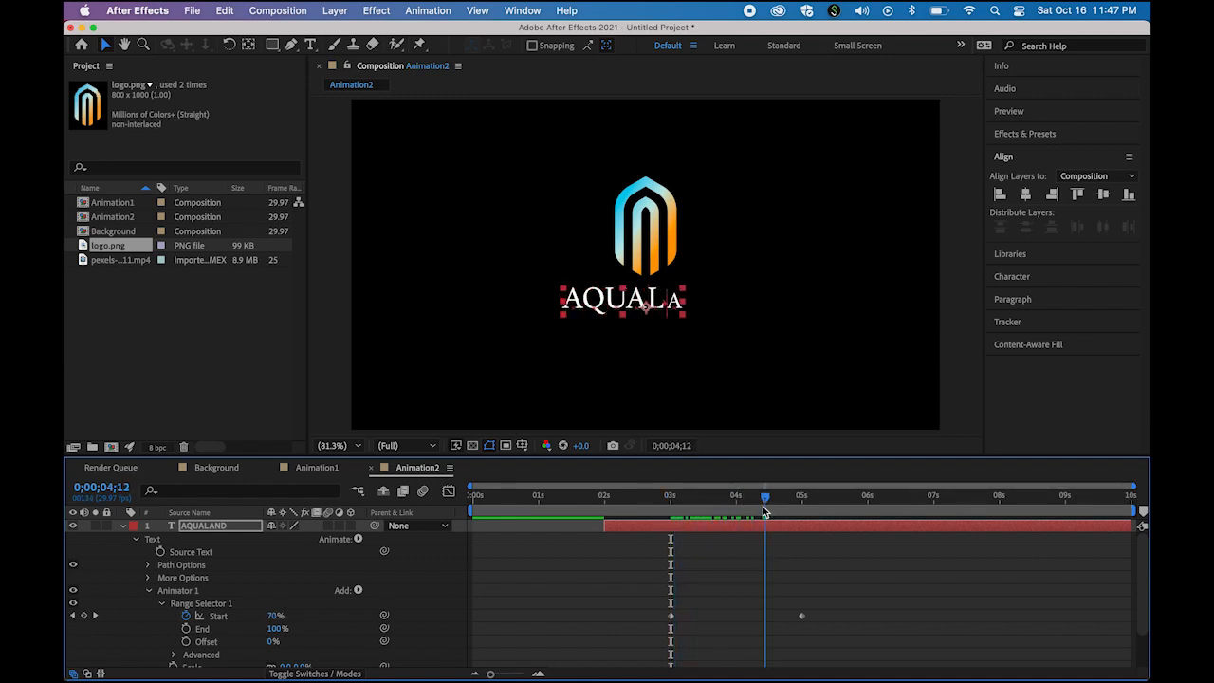
scroll(348, 614, "down", 2)
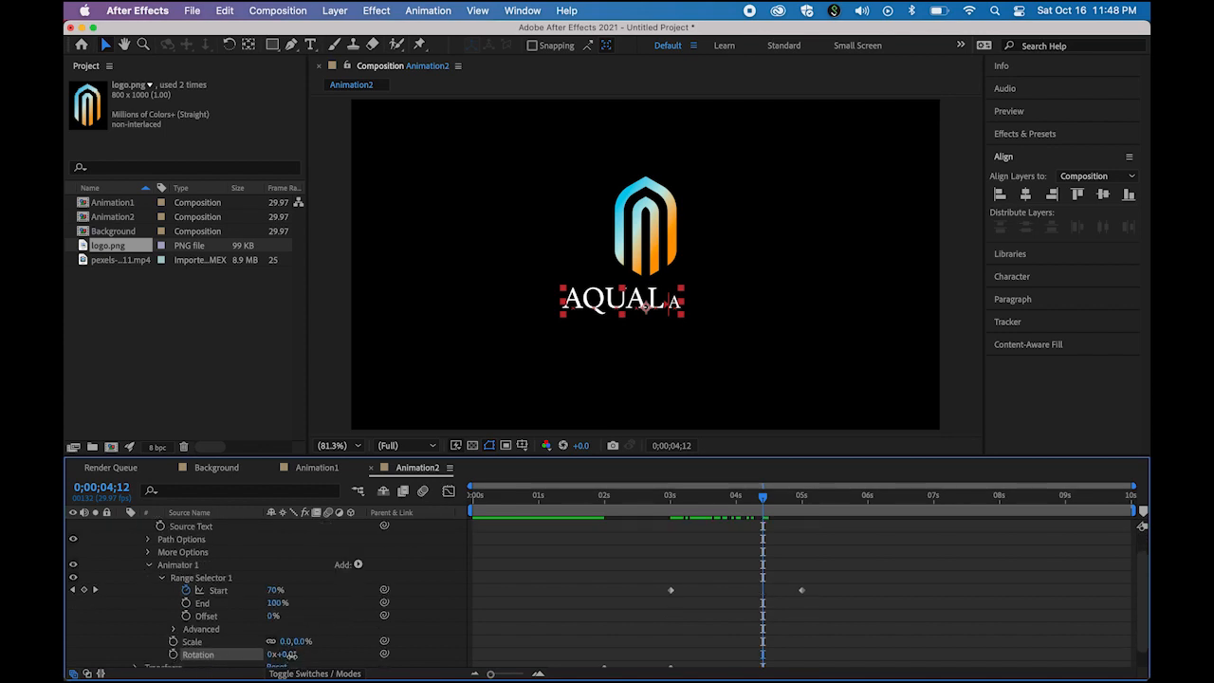
left_click_drag(285, 654, 233, 658)
left_click_drag(749, 505, 666, 516)
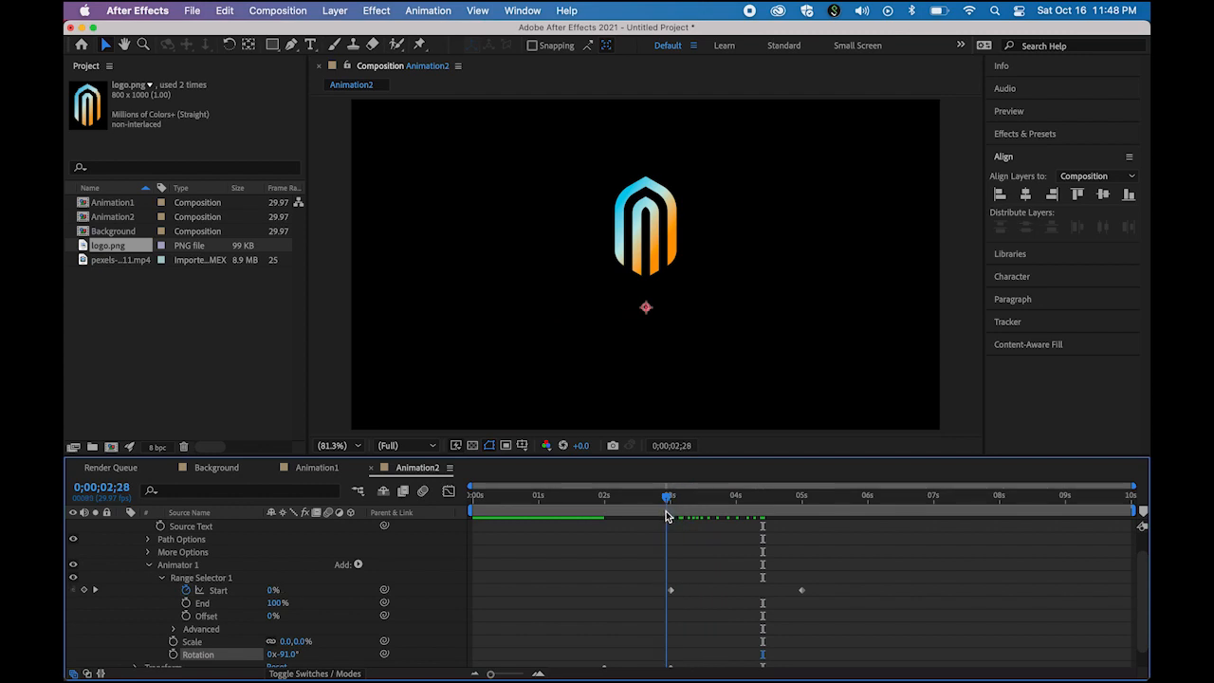
left_click_drag(666, 516, 273, 513)
left_click(382, 348)
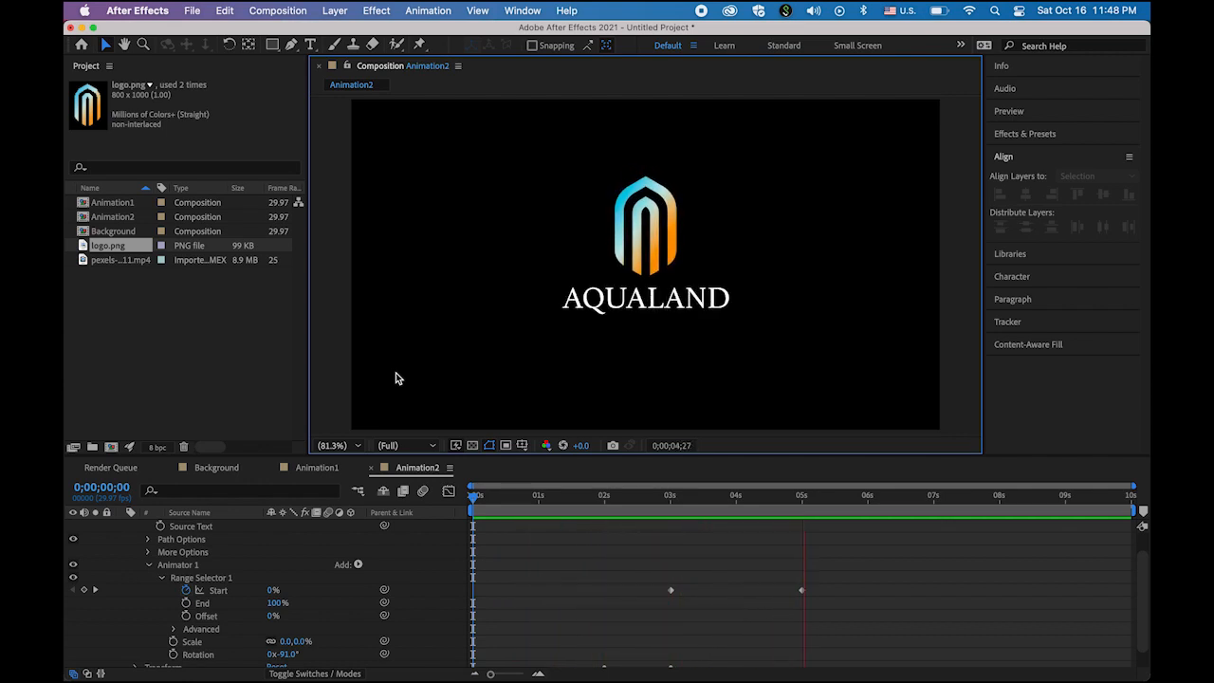
key("space")
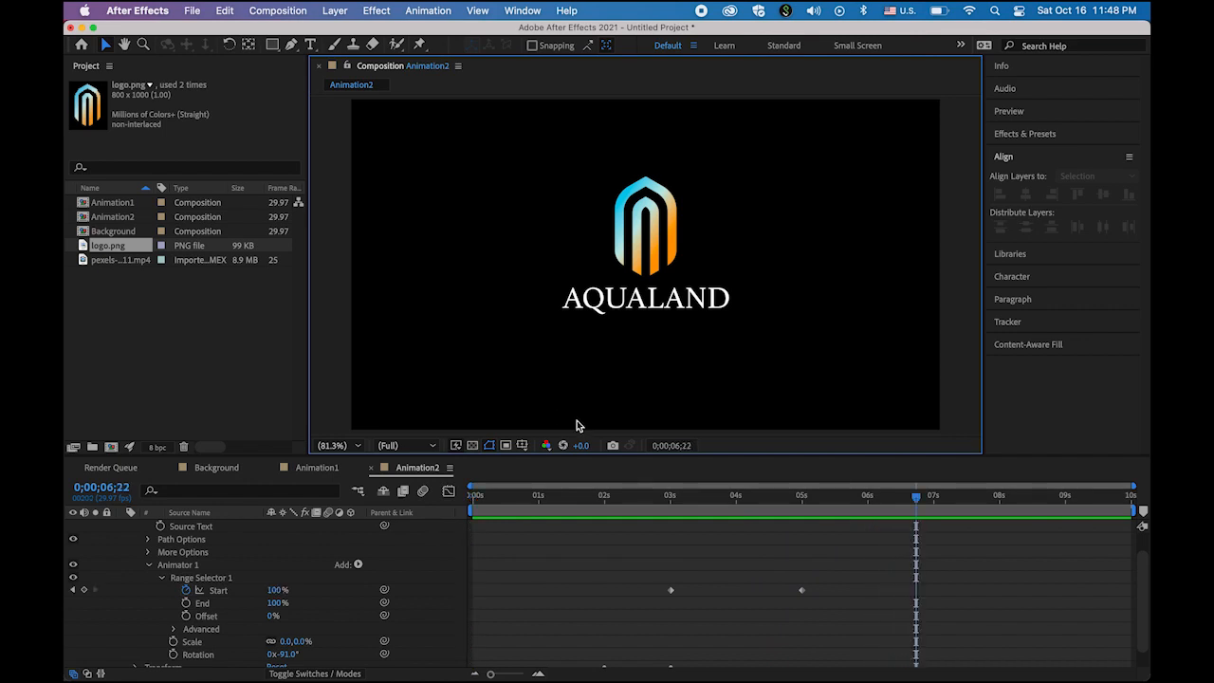
scroll(772, 564, "down", 1)
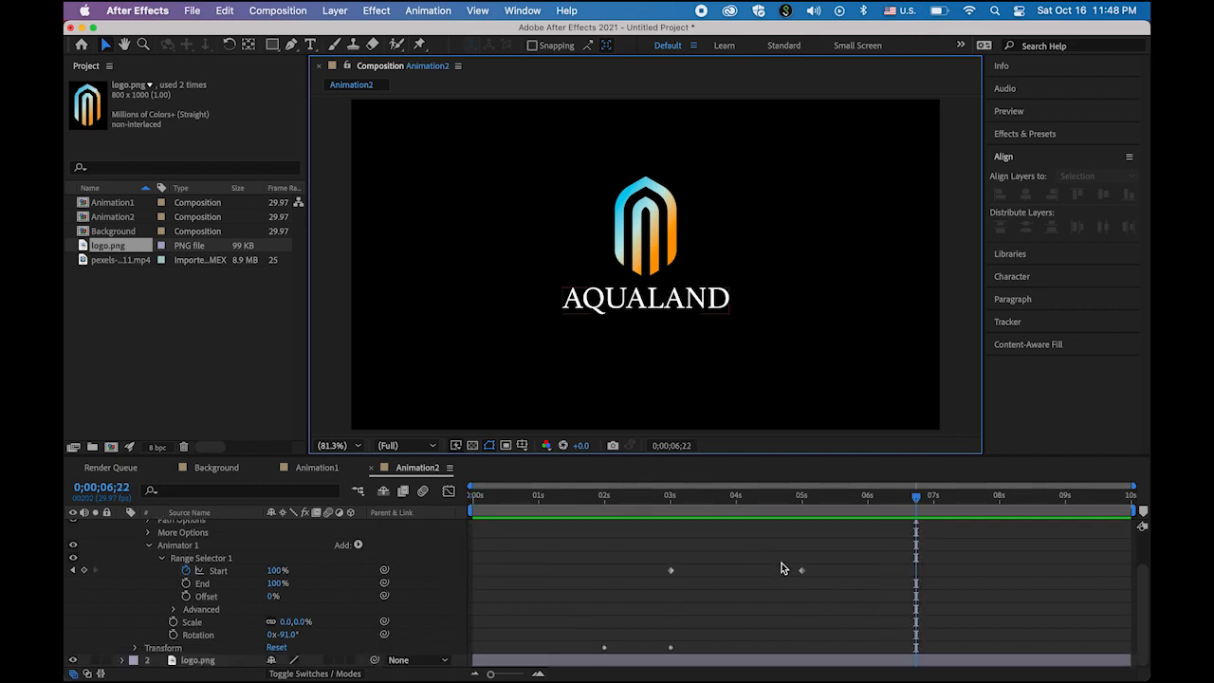
left_click(915, 522)
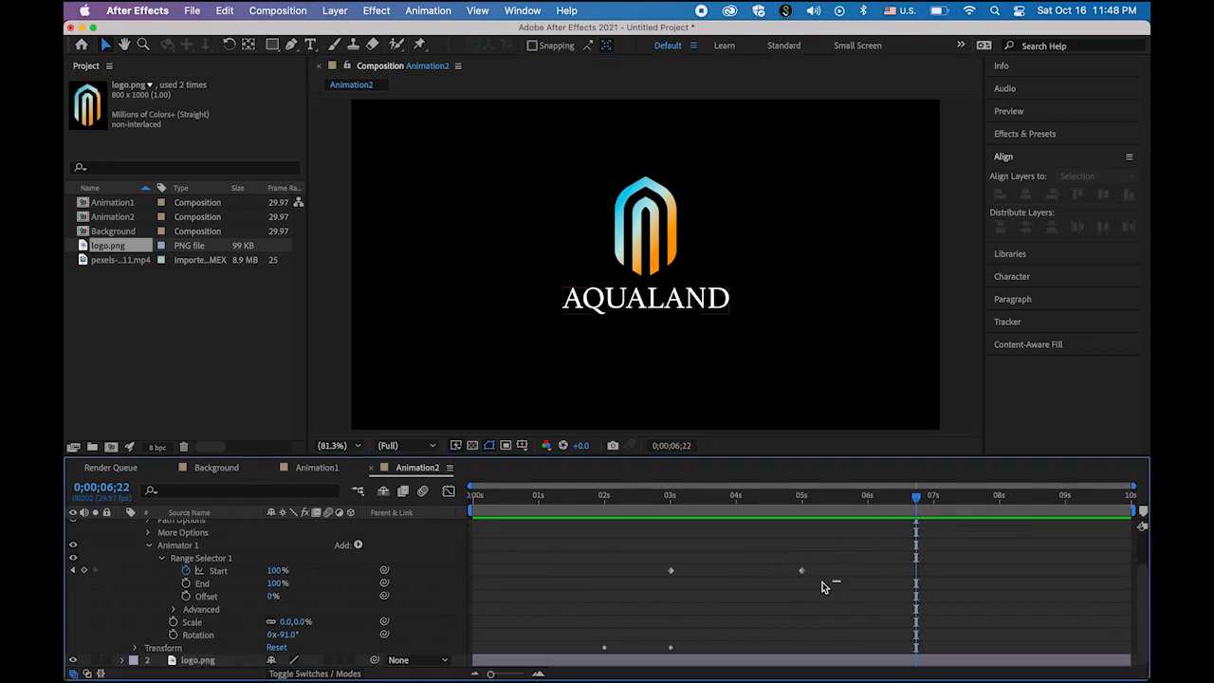
Apply Easy Ease to both Range Selector 1 Start keyframes on the AQUALAND text and preview Animation2 from the start
left_click_drag(843, 588, 639, 562)
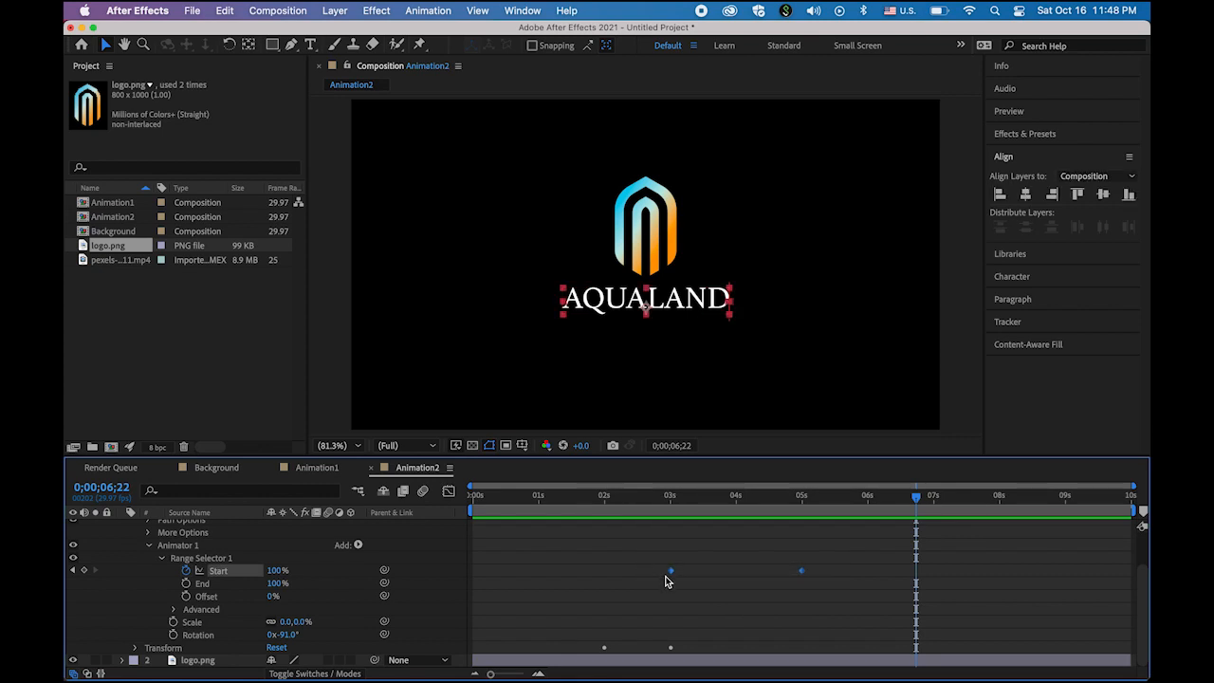
left_click(429, 11)
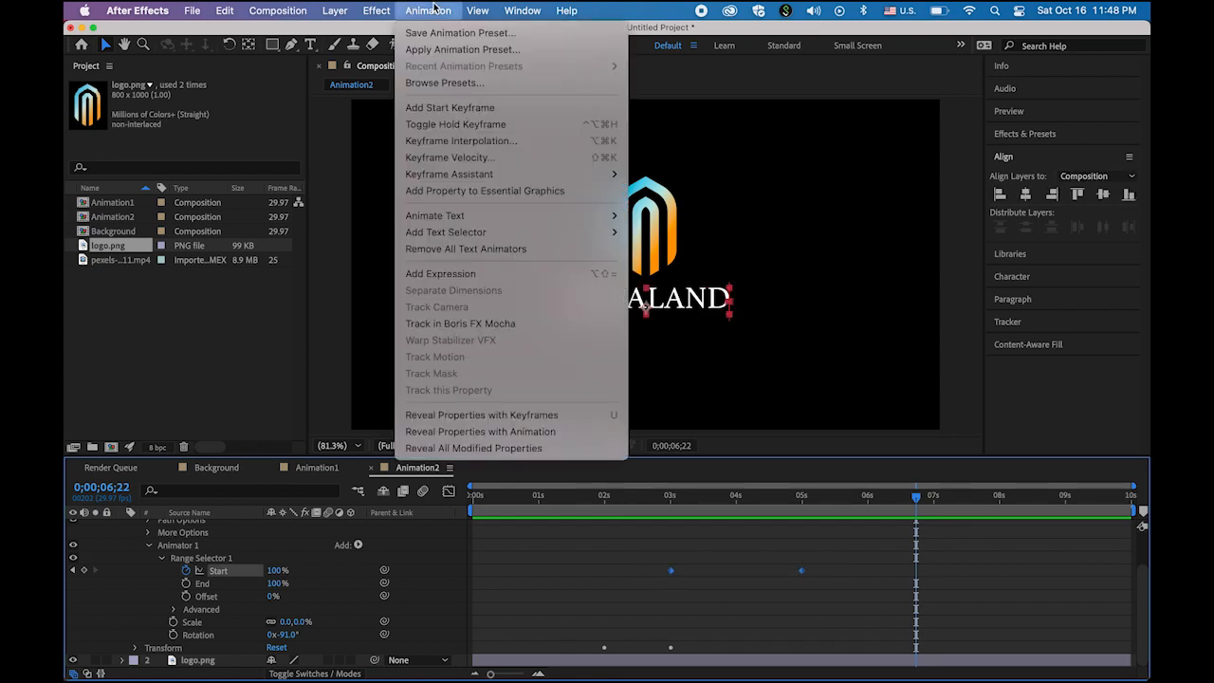
mouse_move(485, 174)
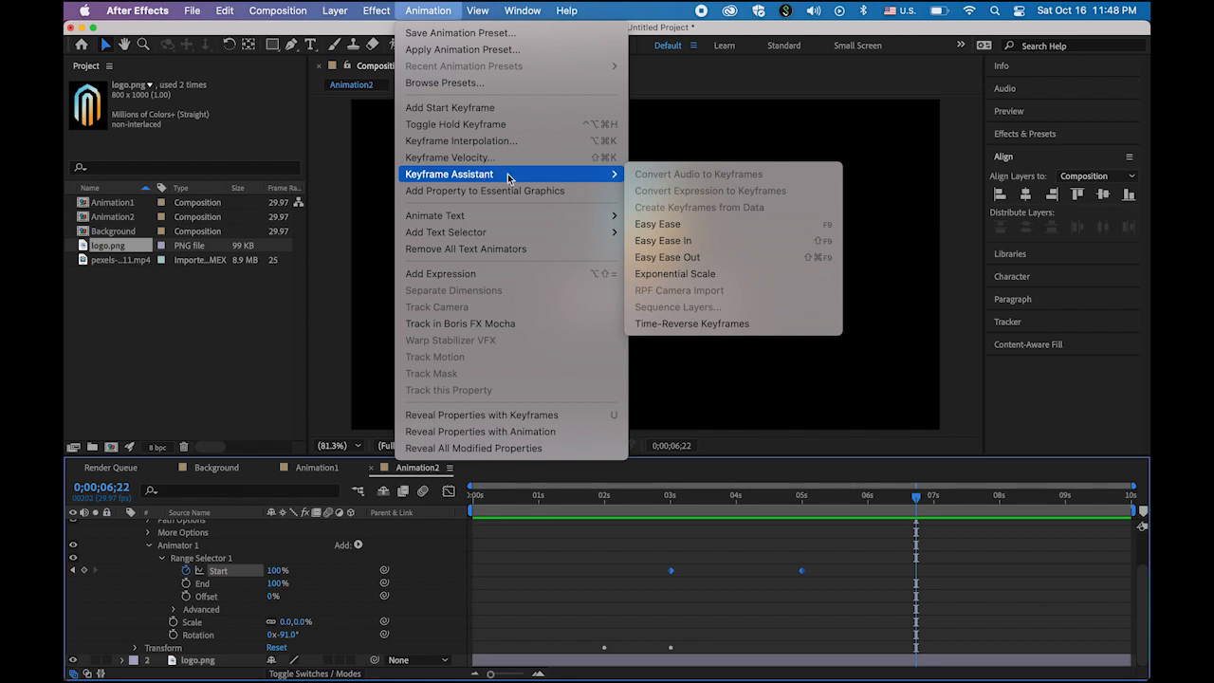
left_click(723, 226)
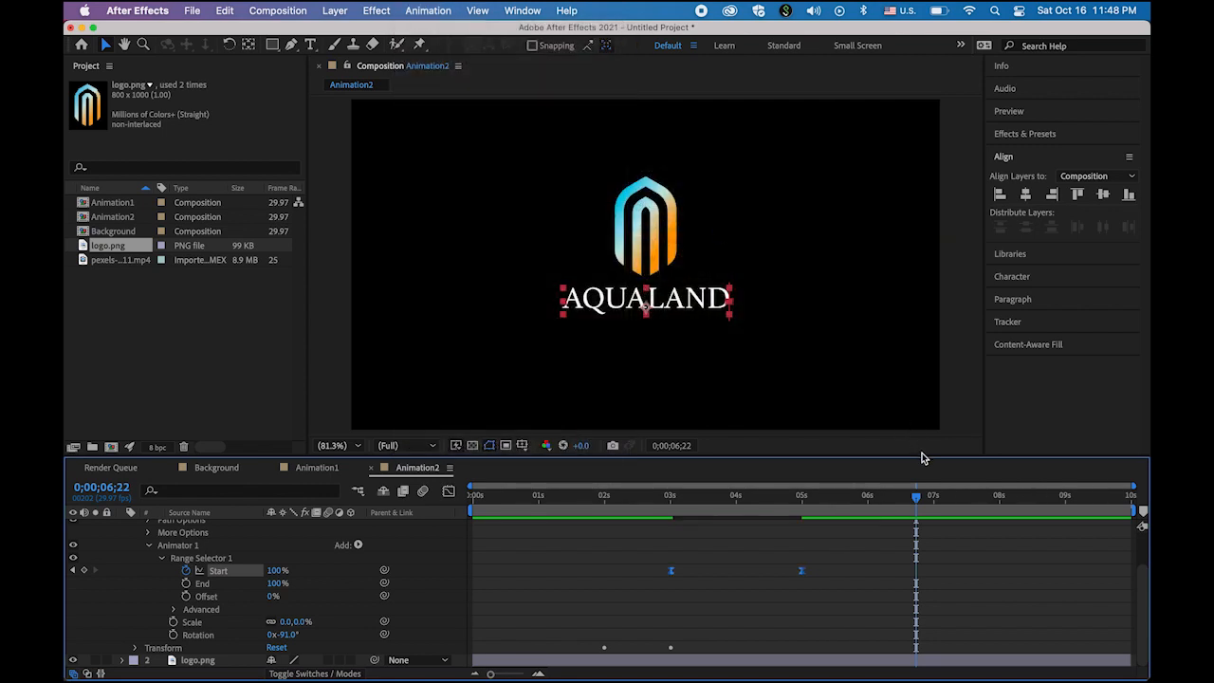
left_click_drag(917, 495, 358, 495)
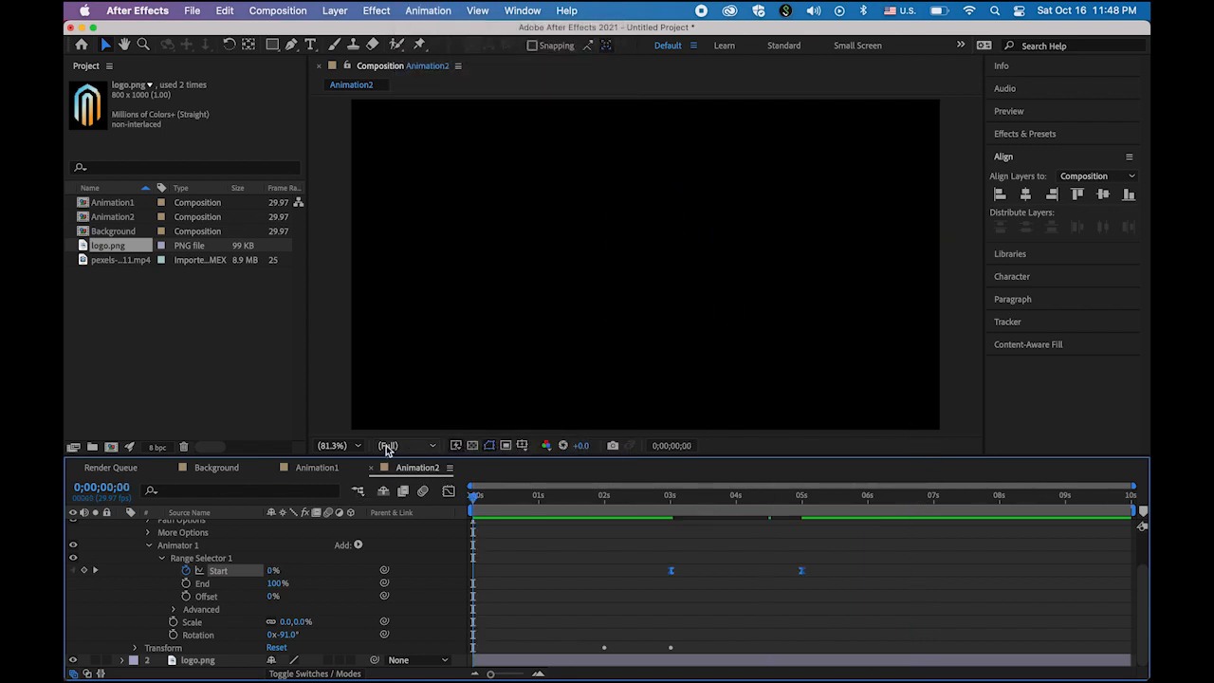
key("space")
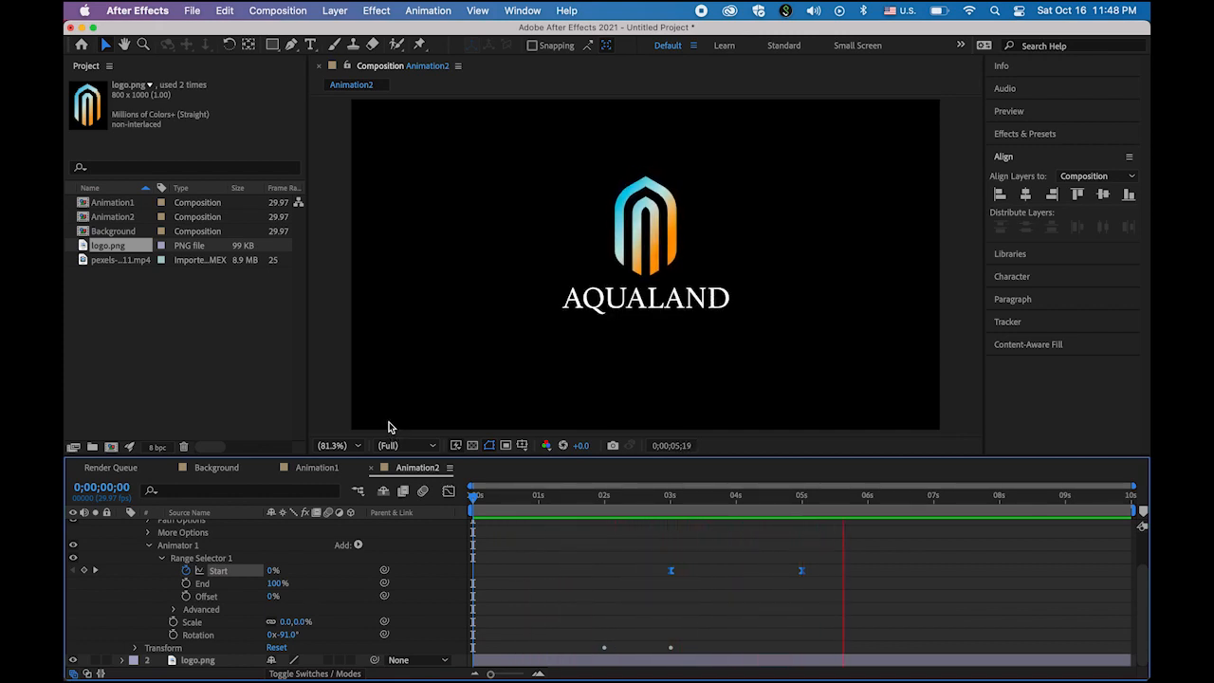
key("space")
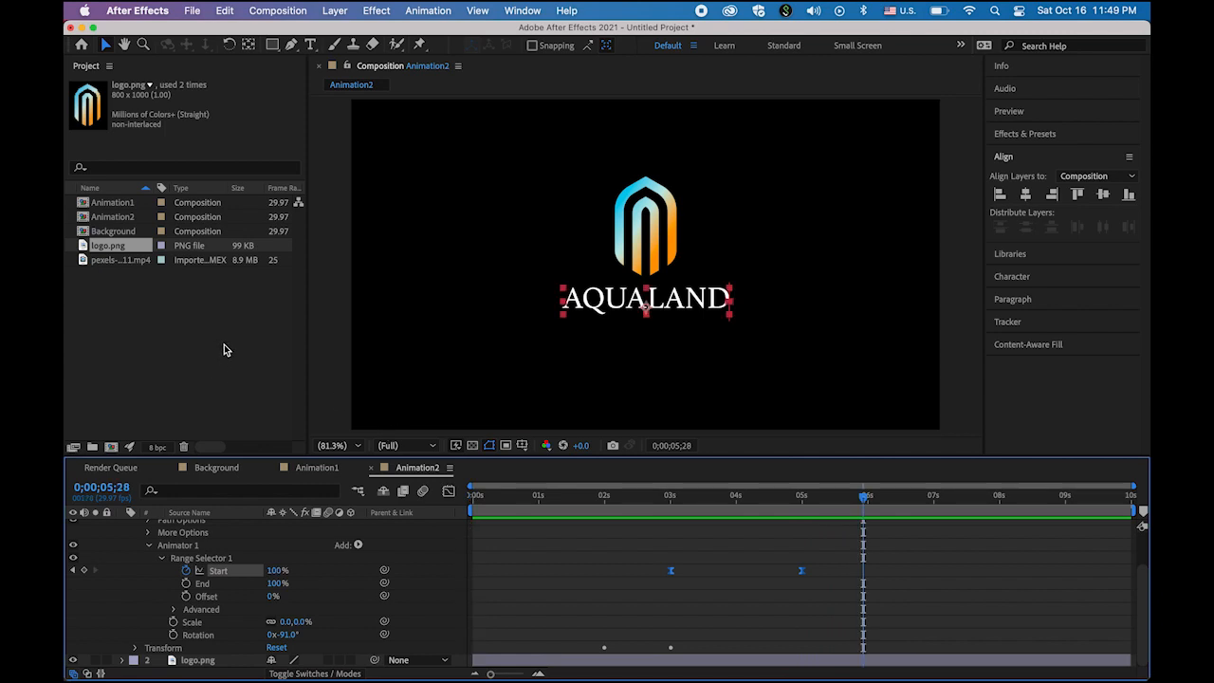
Open the Background composition and preview the Animation1 layer over the waterfall footage from the start
left_click(84, 233)
double_click(83, 234)
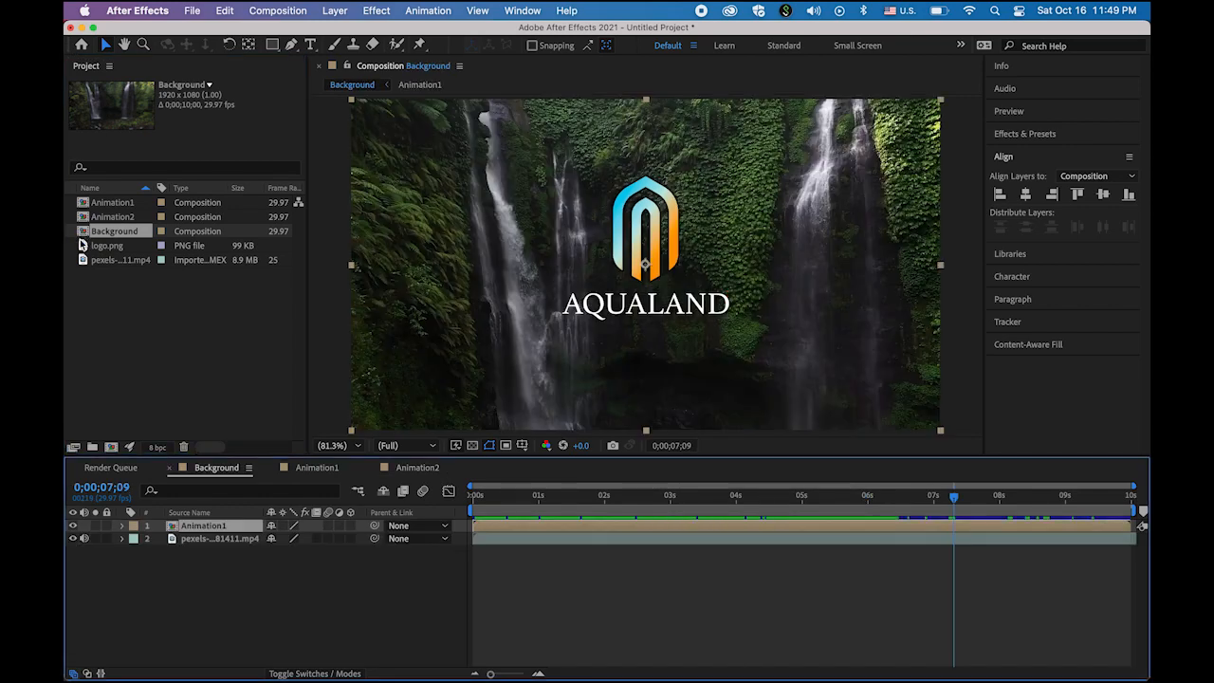
left_click_drag(953, 502, 313, 508)
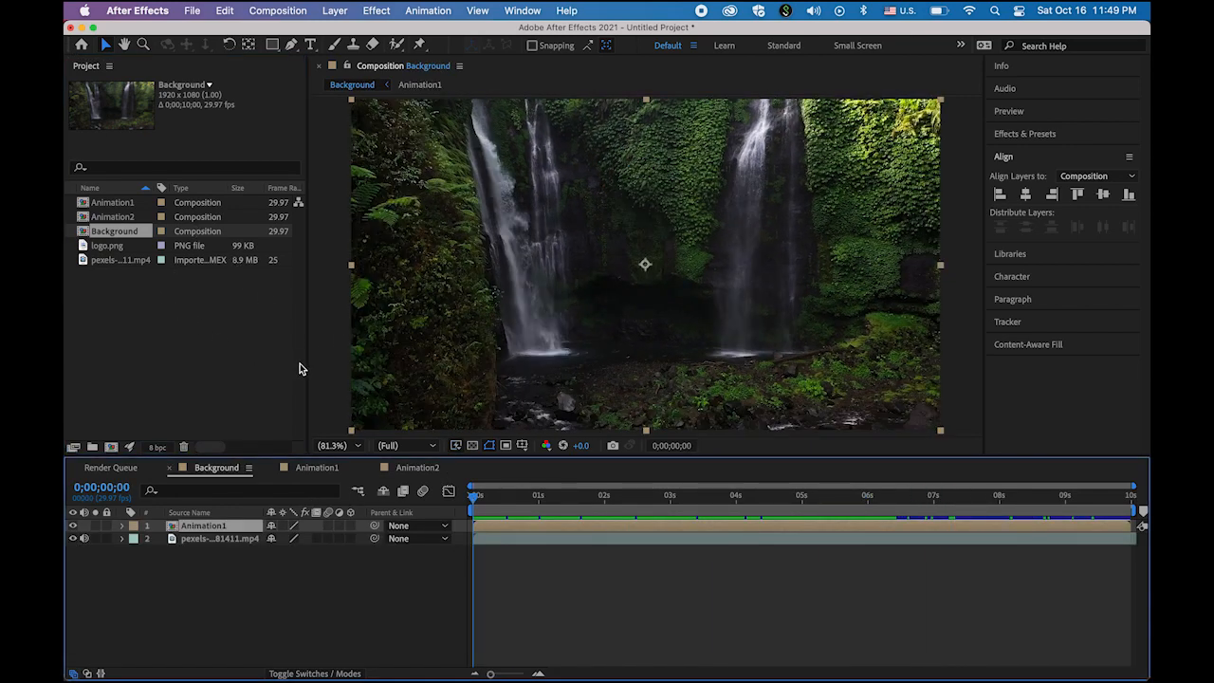
key("space")
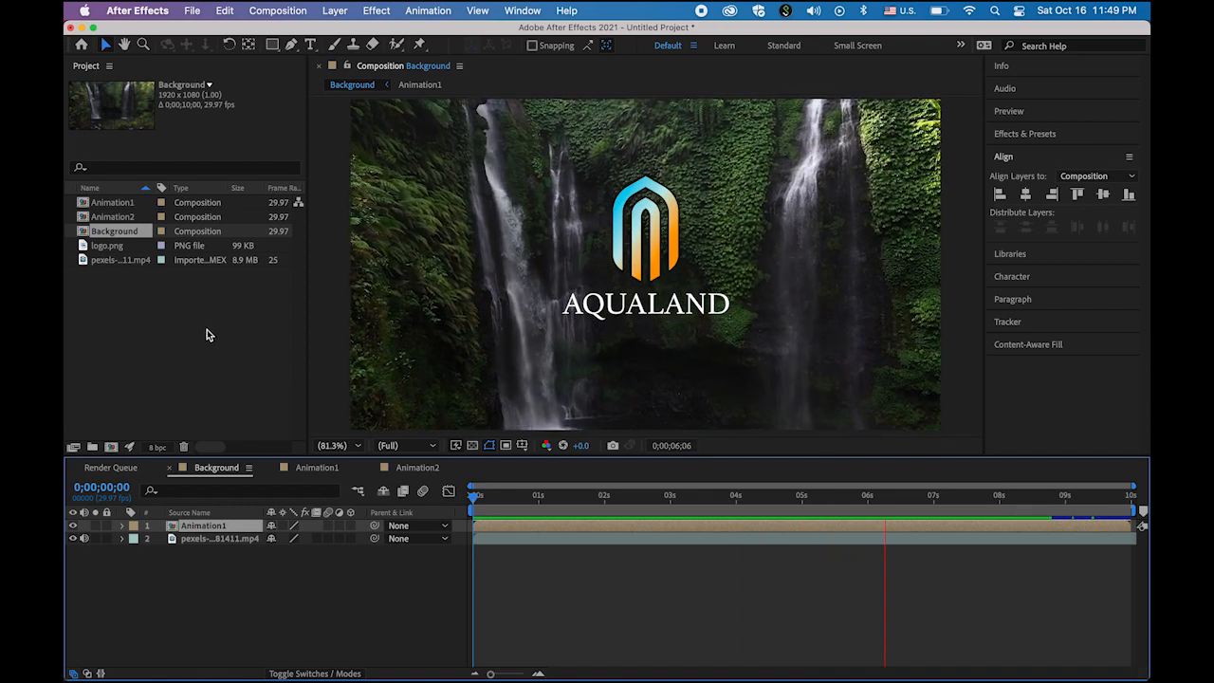
key("space")
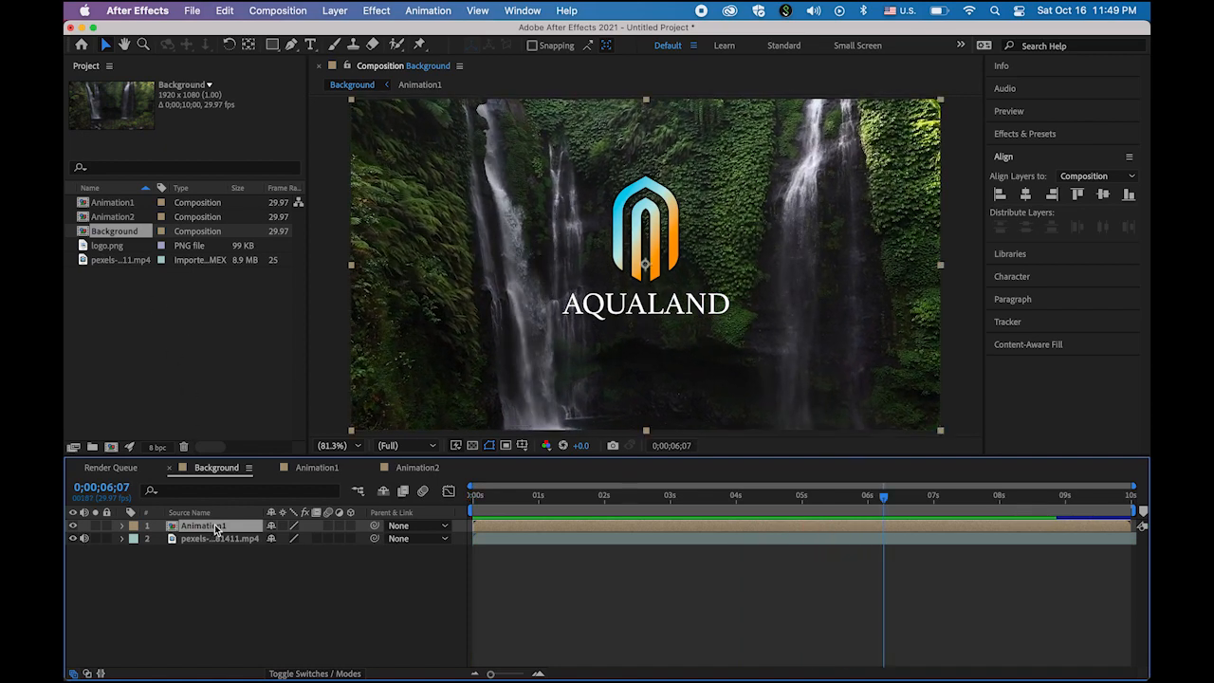
Replace the Animation1 layer in the Background composition with Animation2 and preview the result from the start
key("Delete")
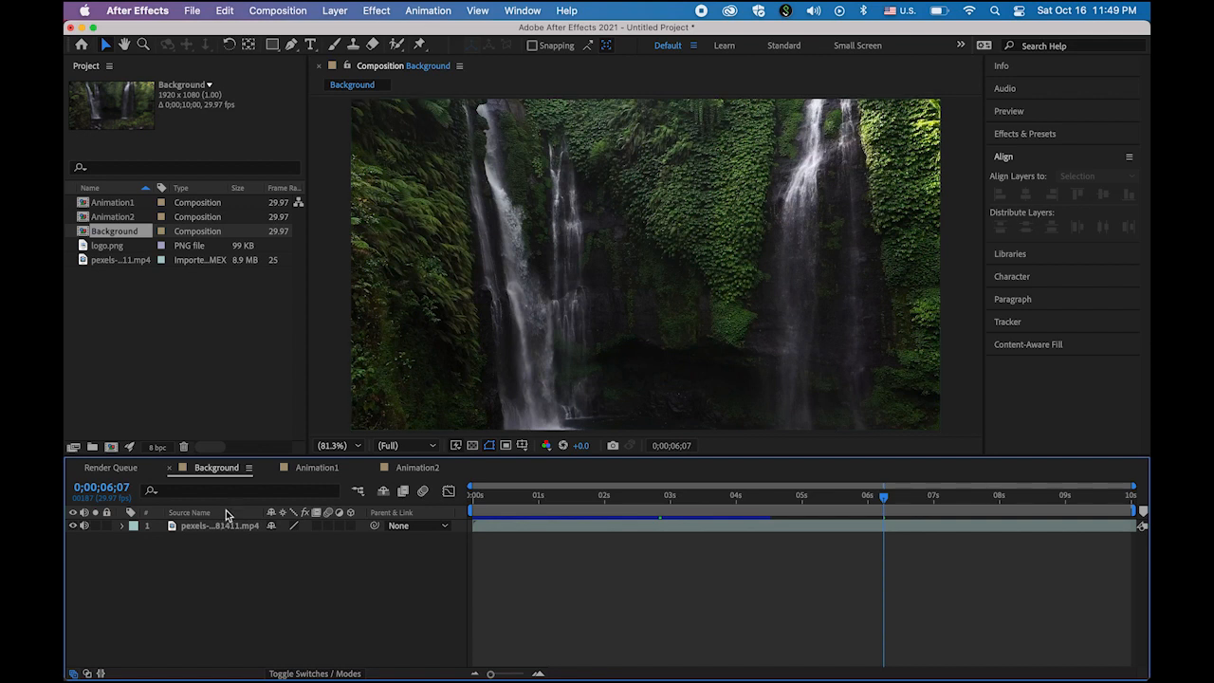
left_click(108, 219)
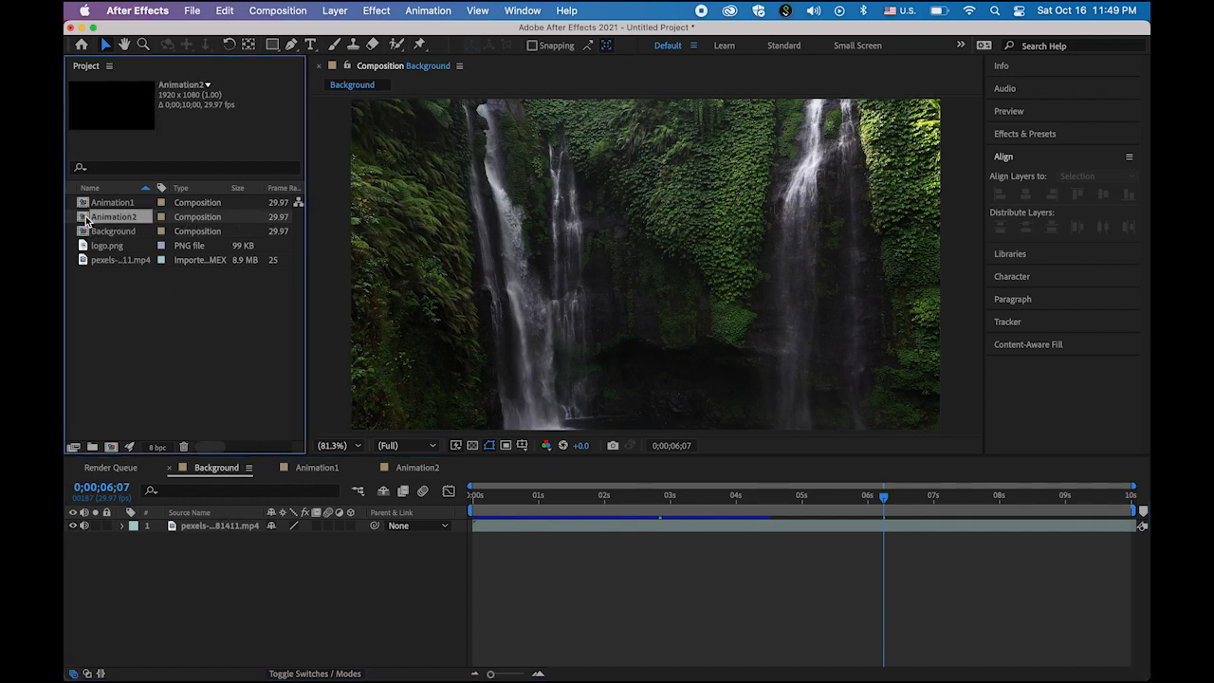
left_click_drag(334, 227, 652, 264)
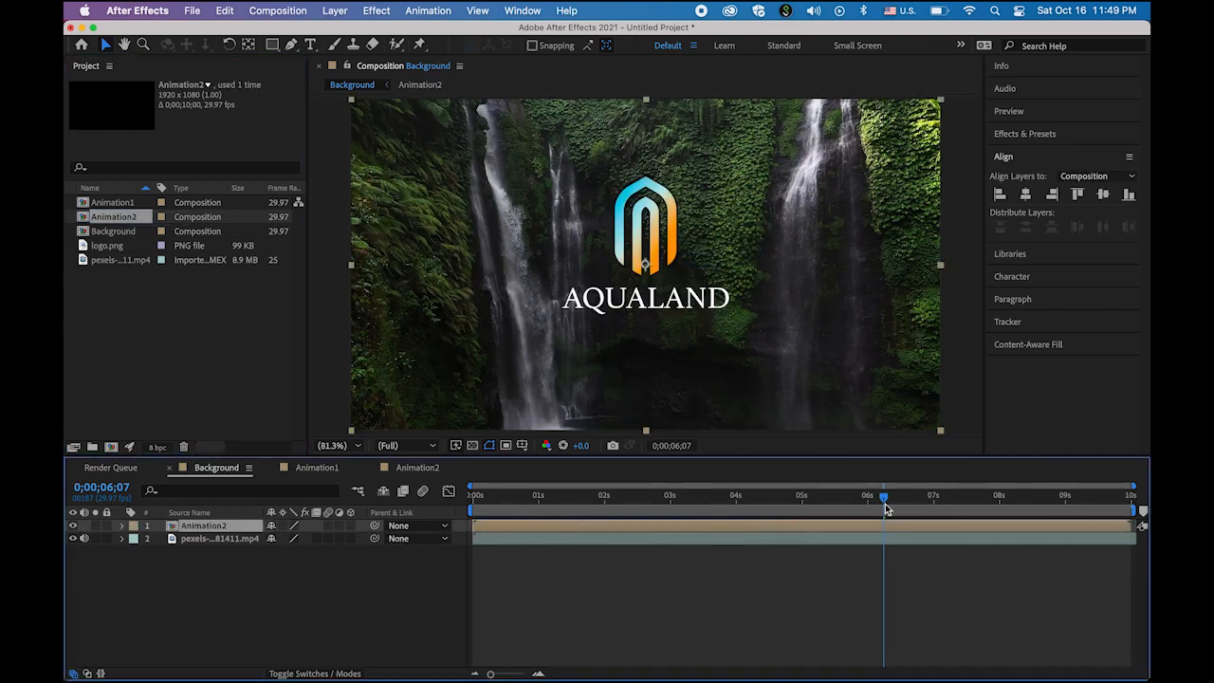
left_click_drag(885, 498, 389, 498)
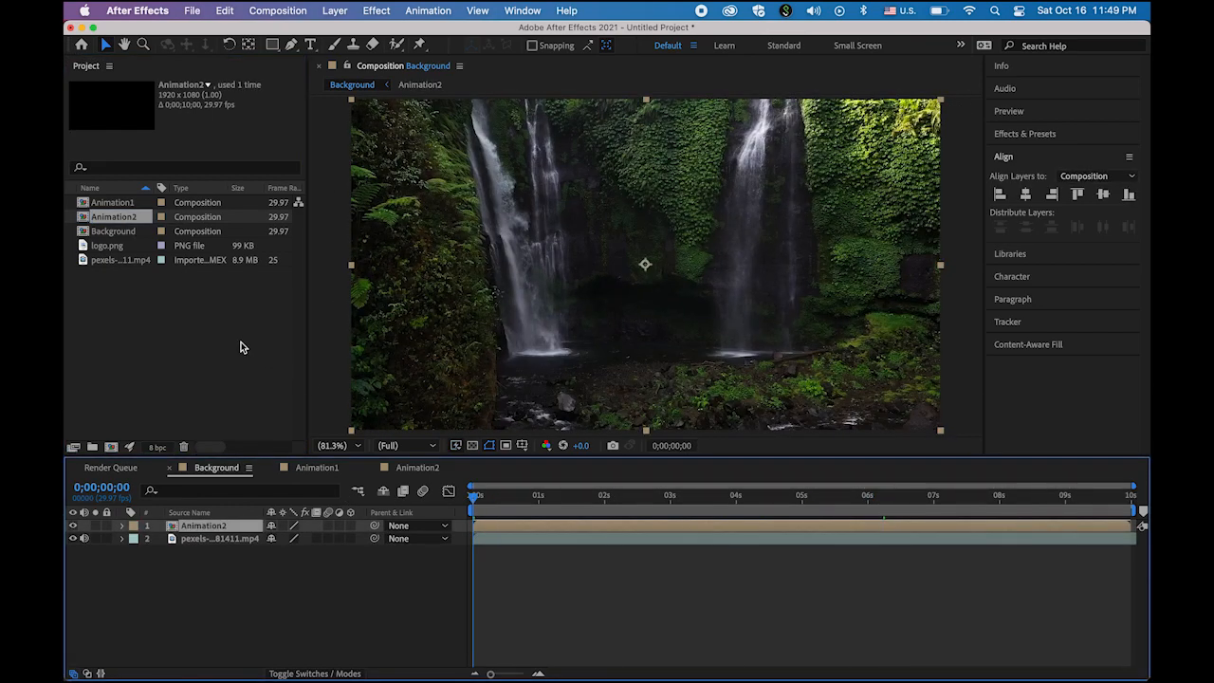
left_click(241, 348)
left_click(324, 369)
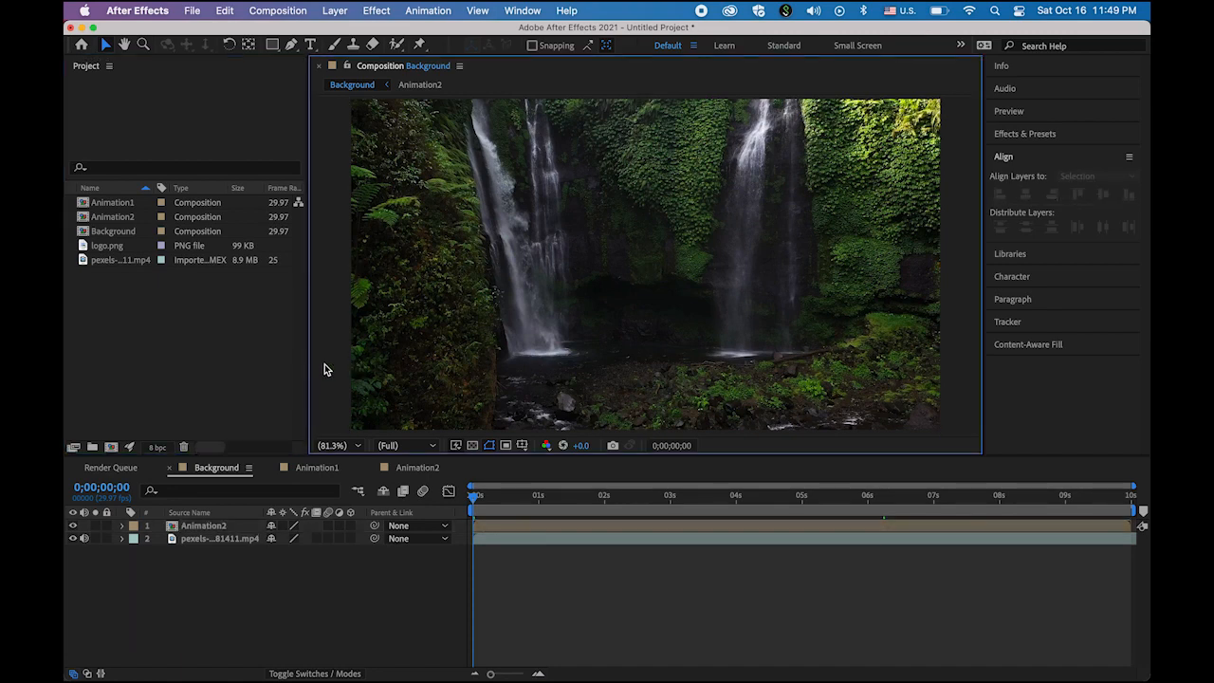
key("space")
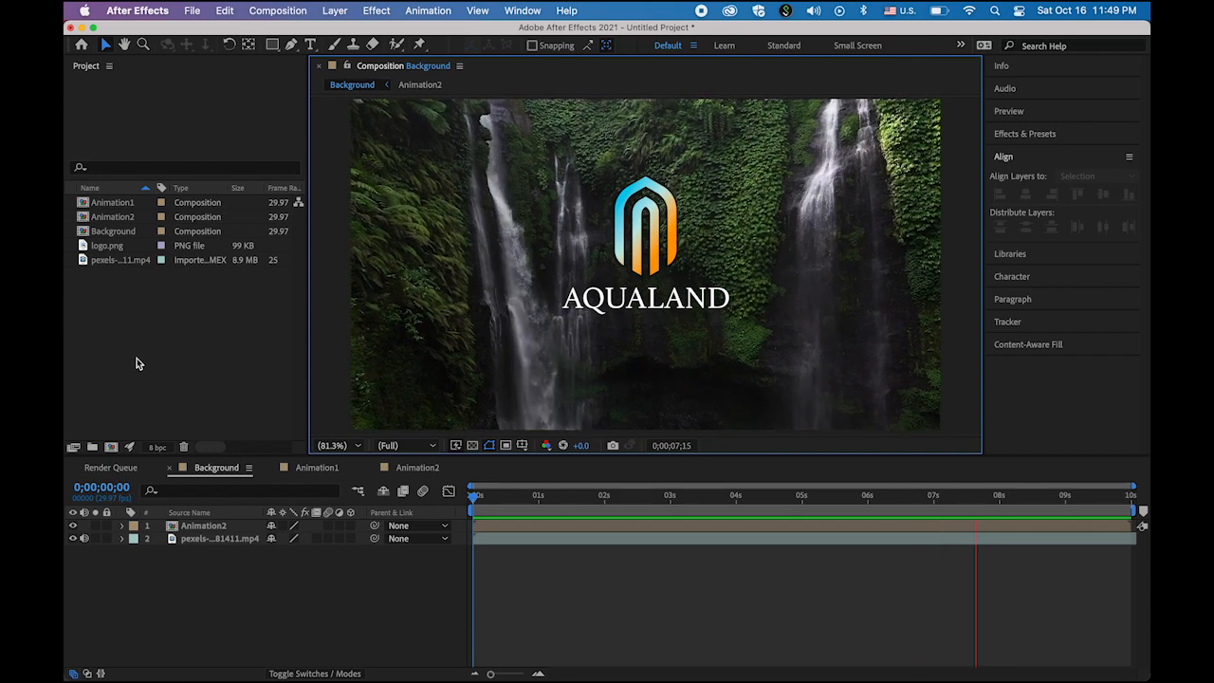
left_click(144, 360)
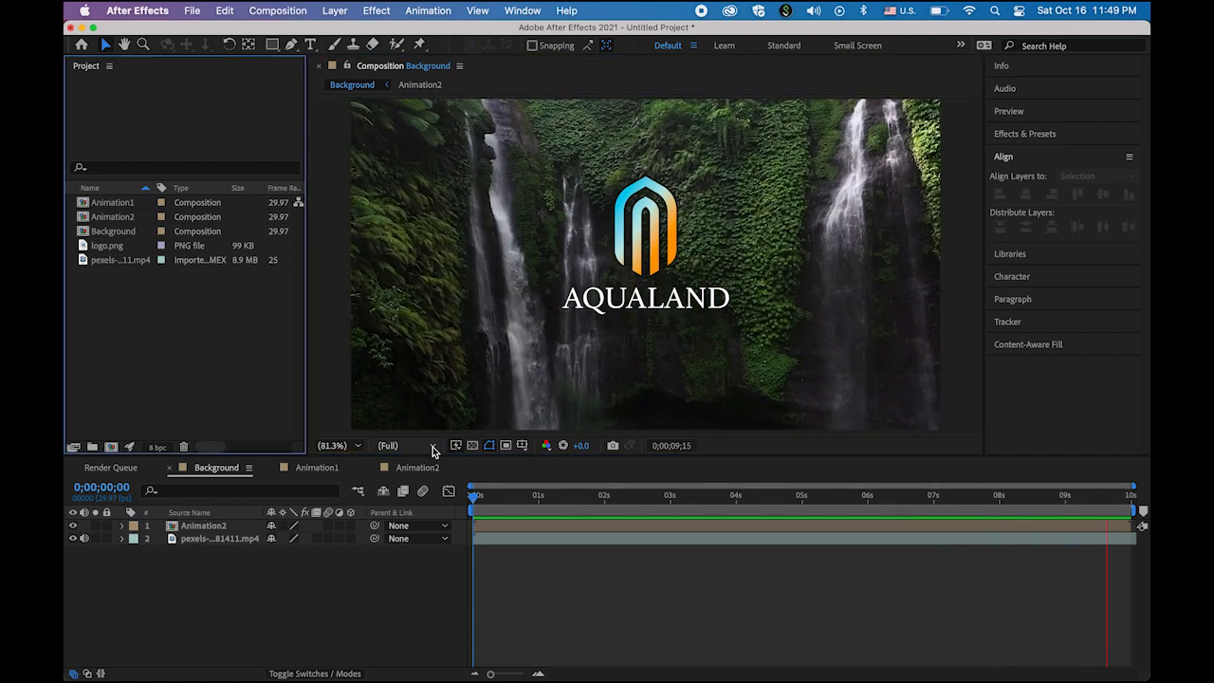
key("space")
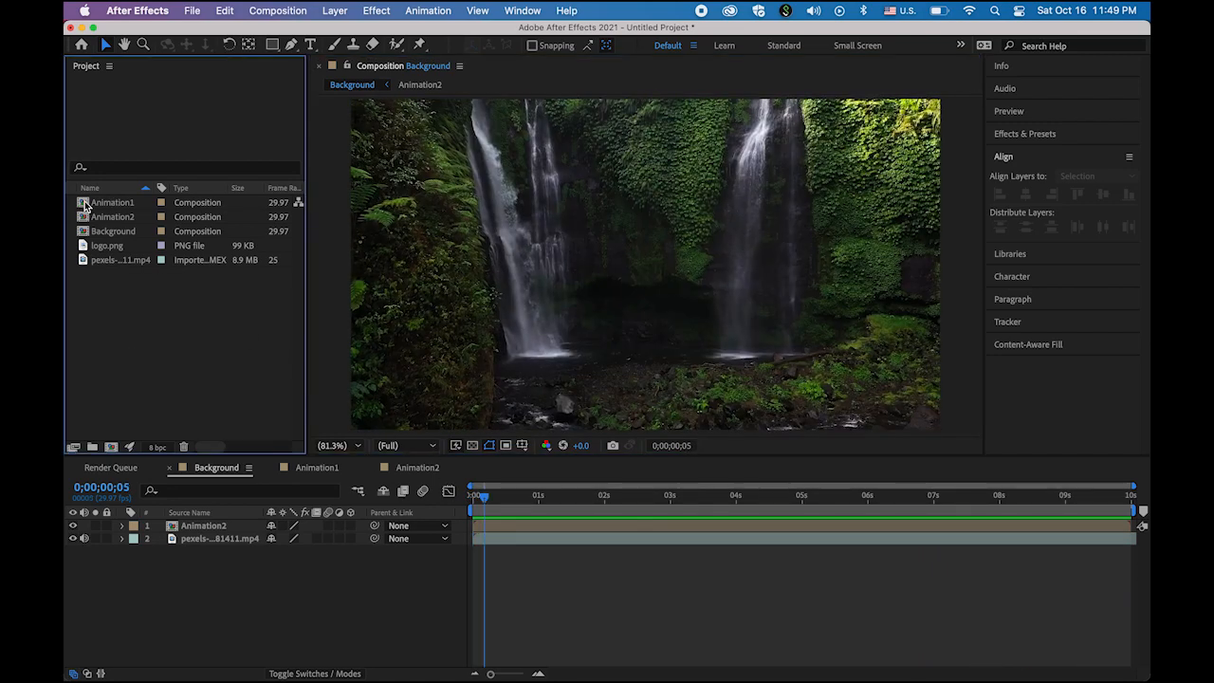
Swap the Animation2 layer in Background for the Animation1 composition and play it from the start for comparison
left_click(201, 527)
key("space")
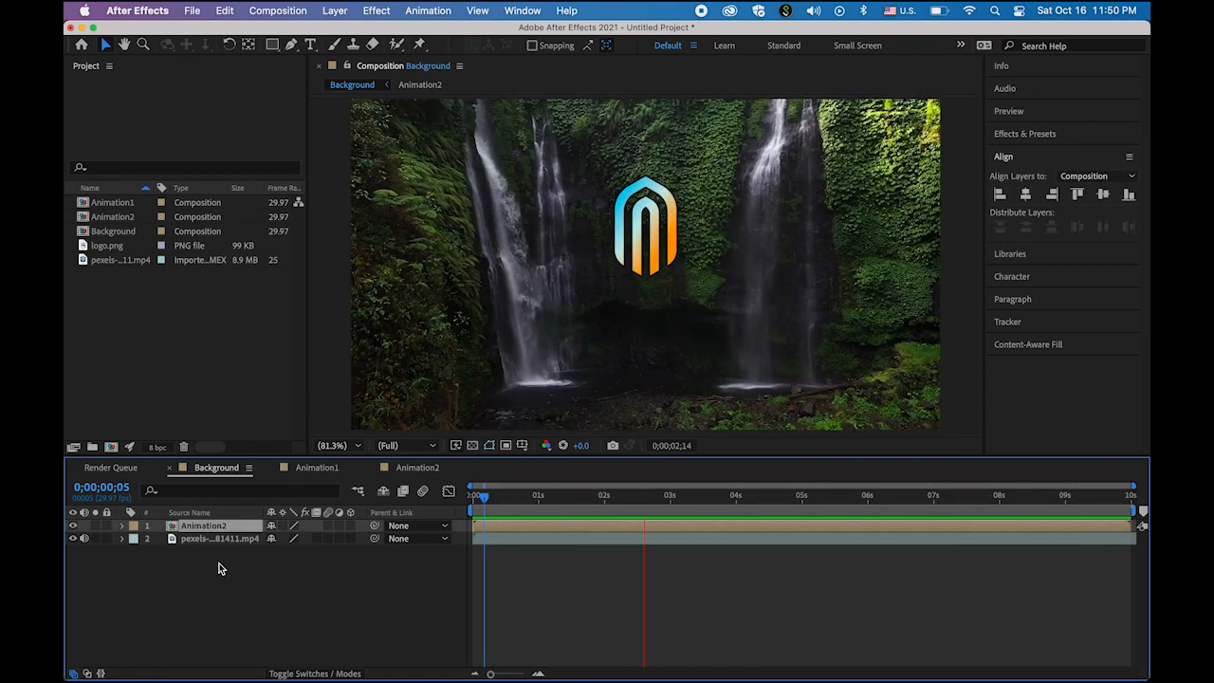
key("Delete")
key("space")
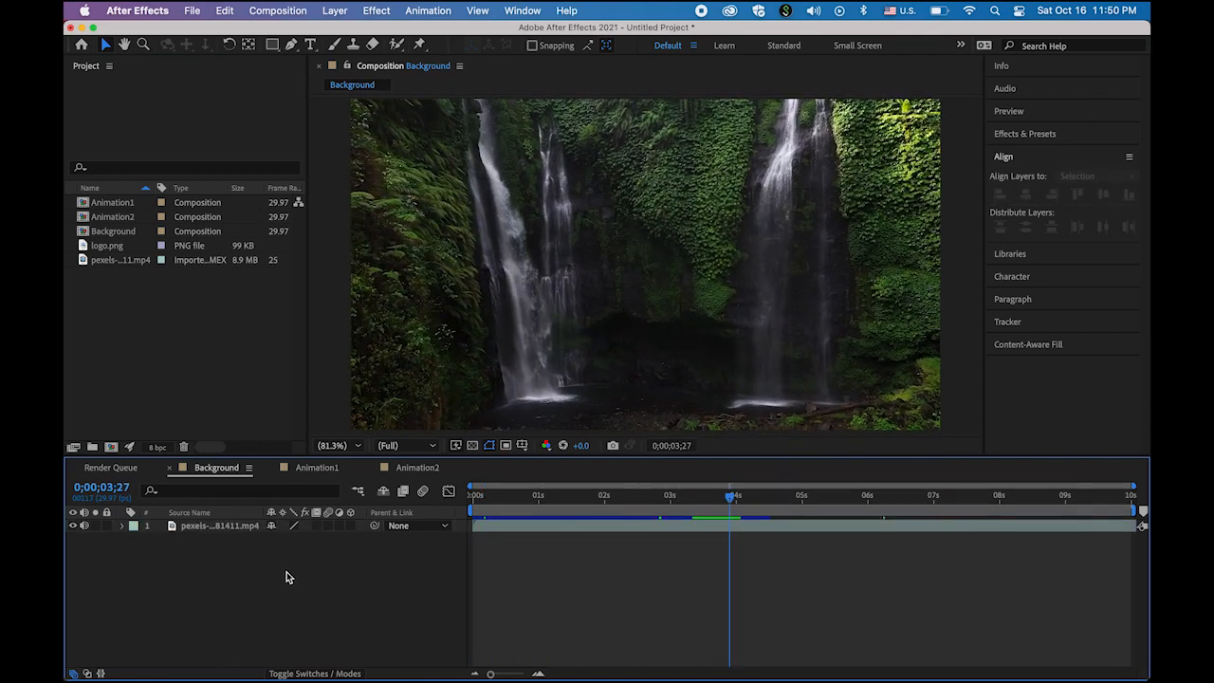
left_click_drag(90, 205, 645, 273)
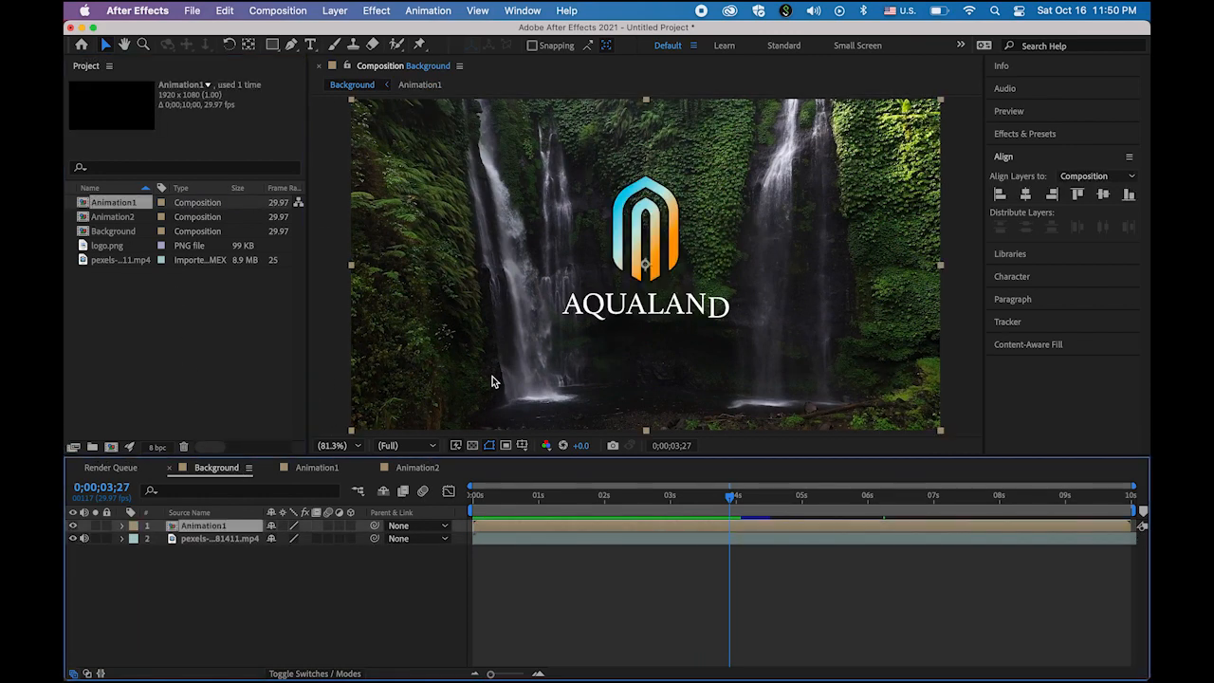
left_click_drag(729, 498, 384, 500)
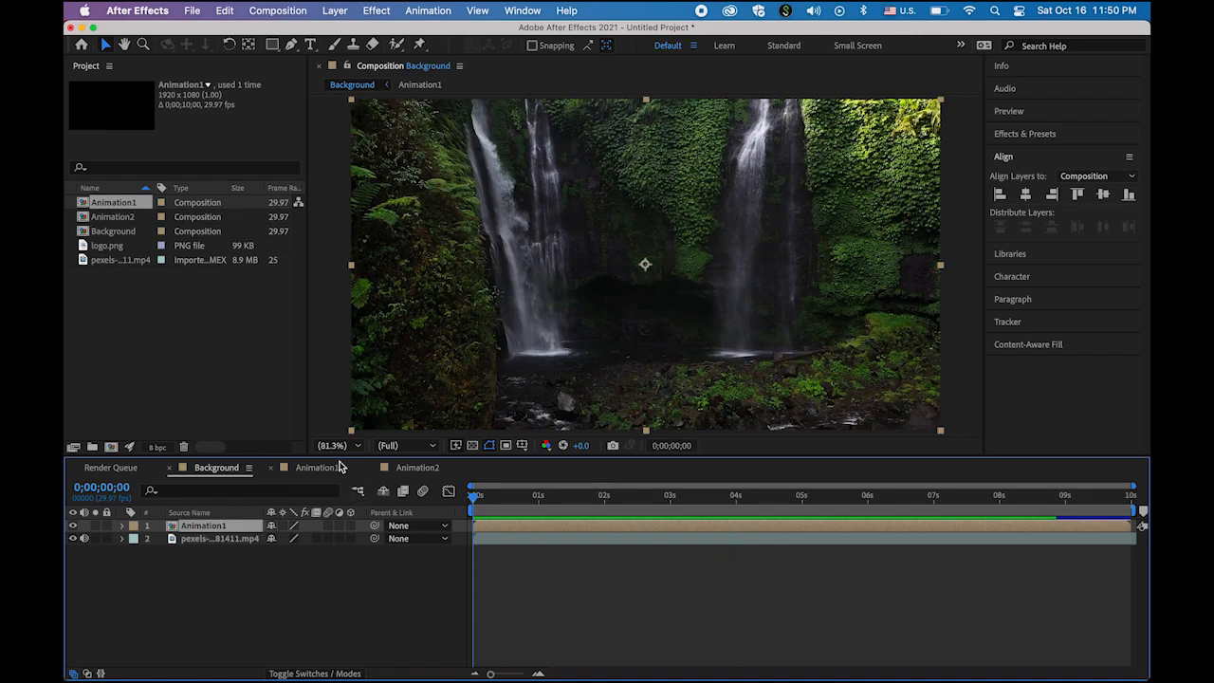
key("space")
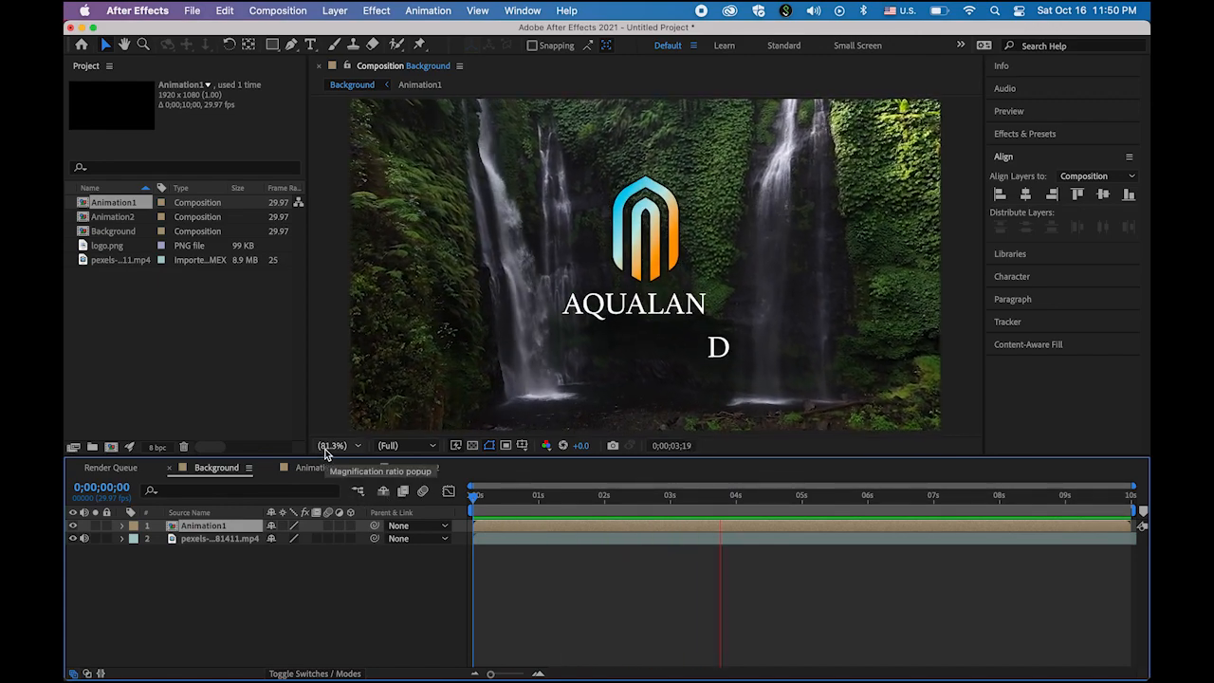
key("space")
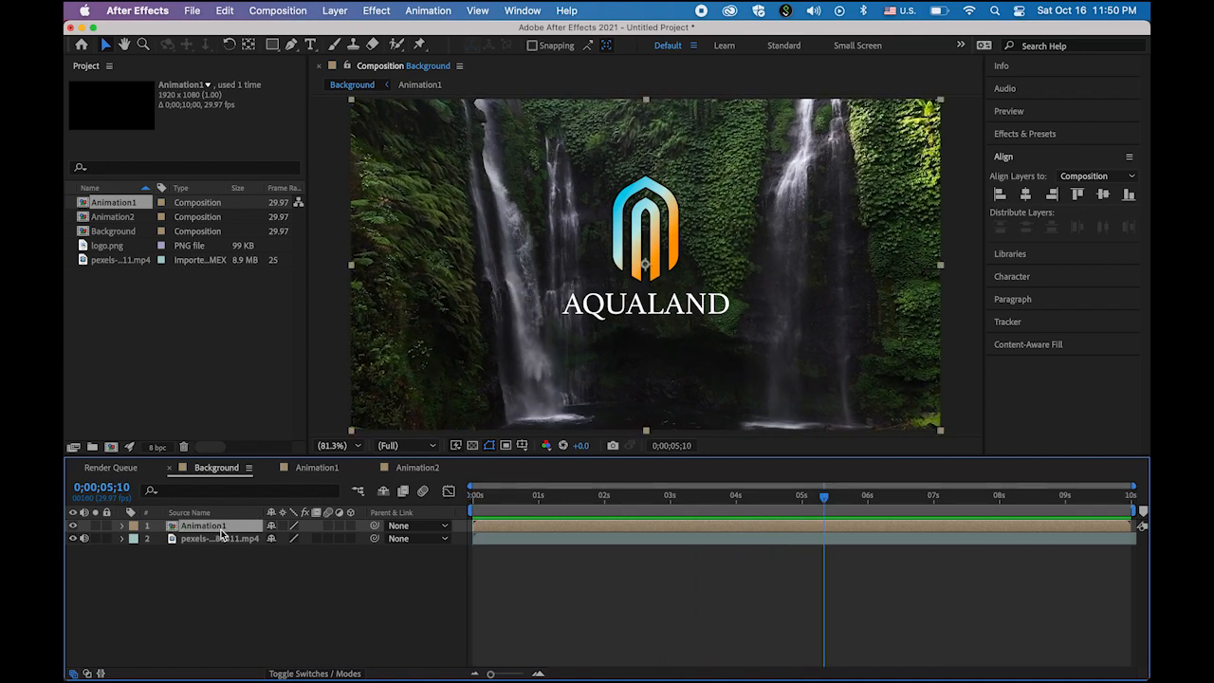
Delete the Animation1 layer from Background, place Animation2 above the waterfall footage, and play it from the start
key("Delete")
left_click(102, 221)
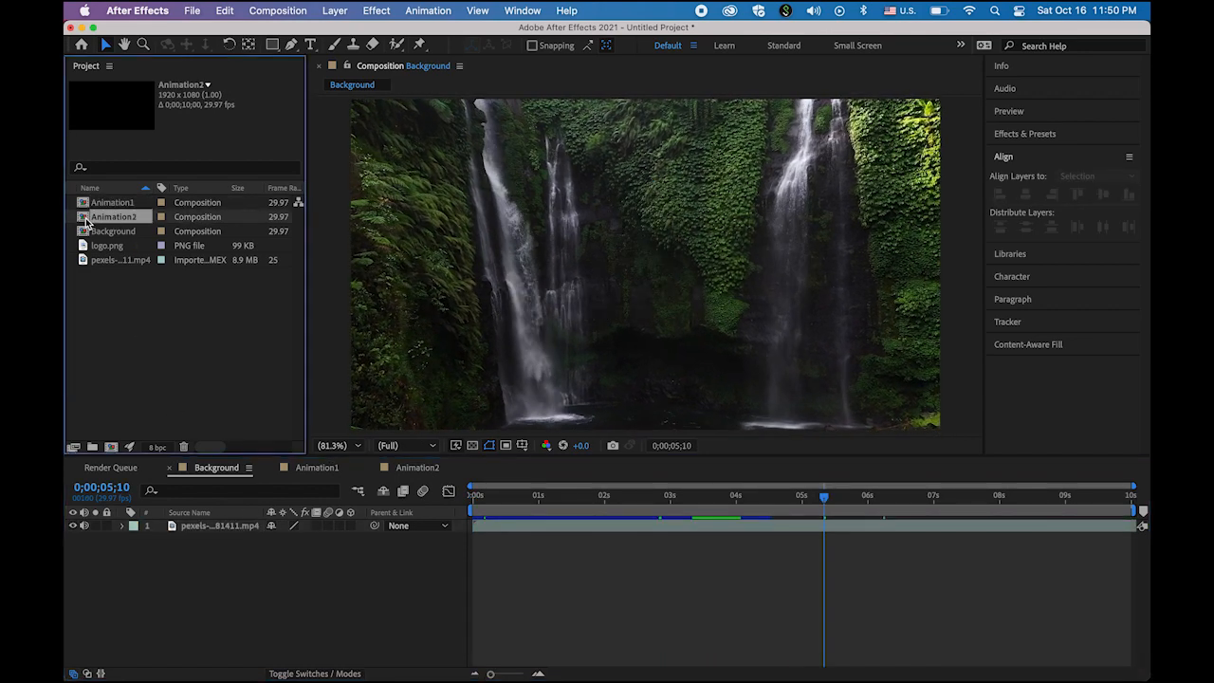
left_click_drag(87, 221, 644, 275)
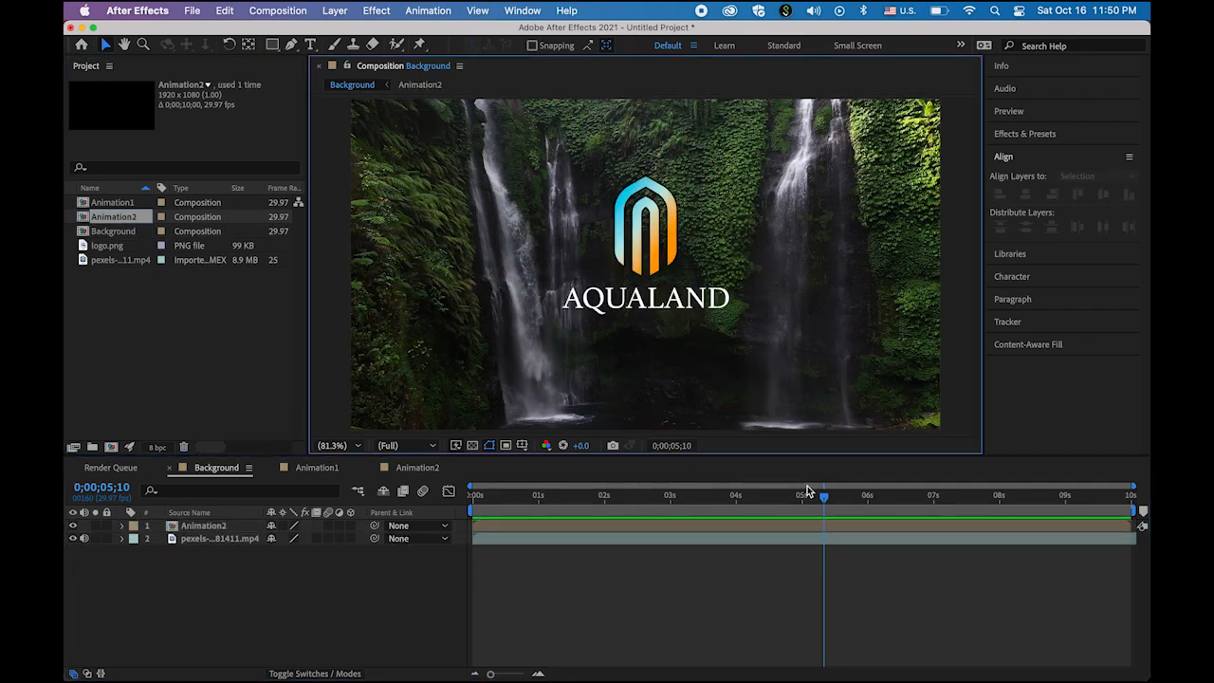
left_click_drag(824, 500, 472, 496)
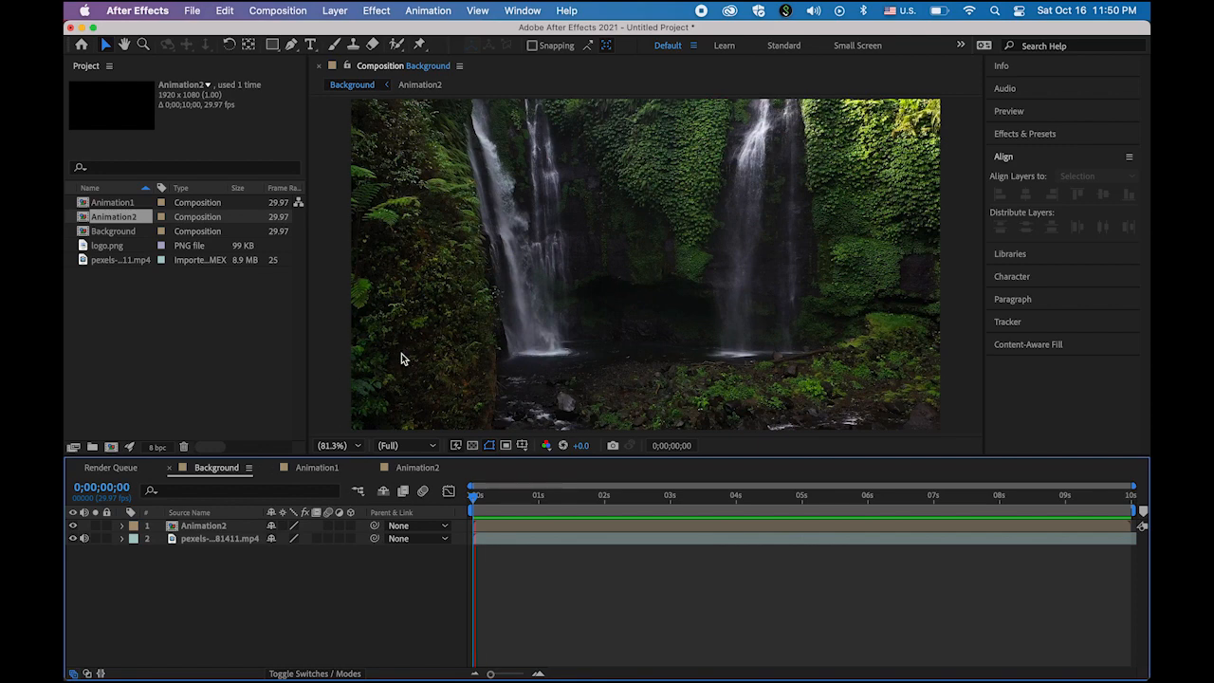
key("space")
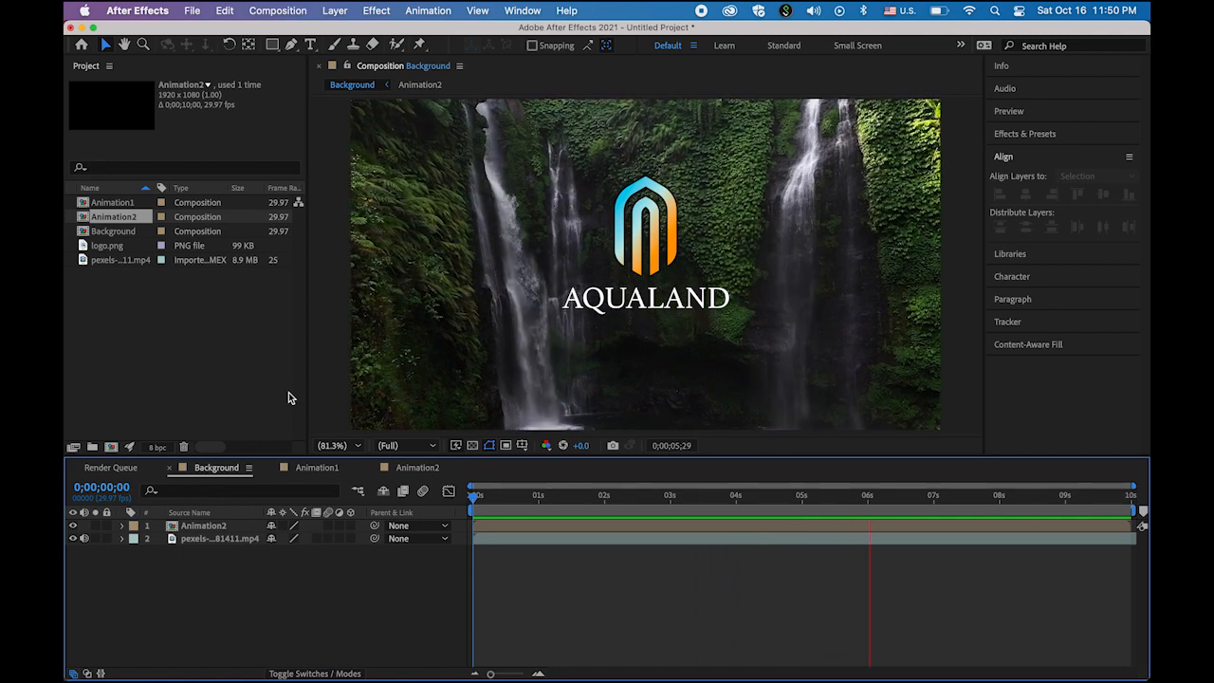
key("space")
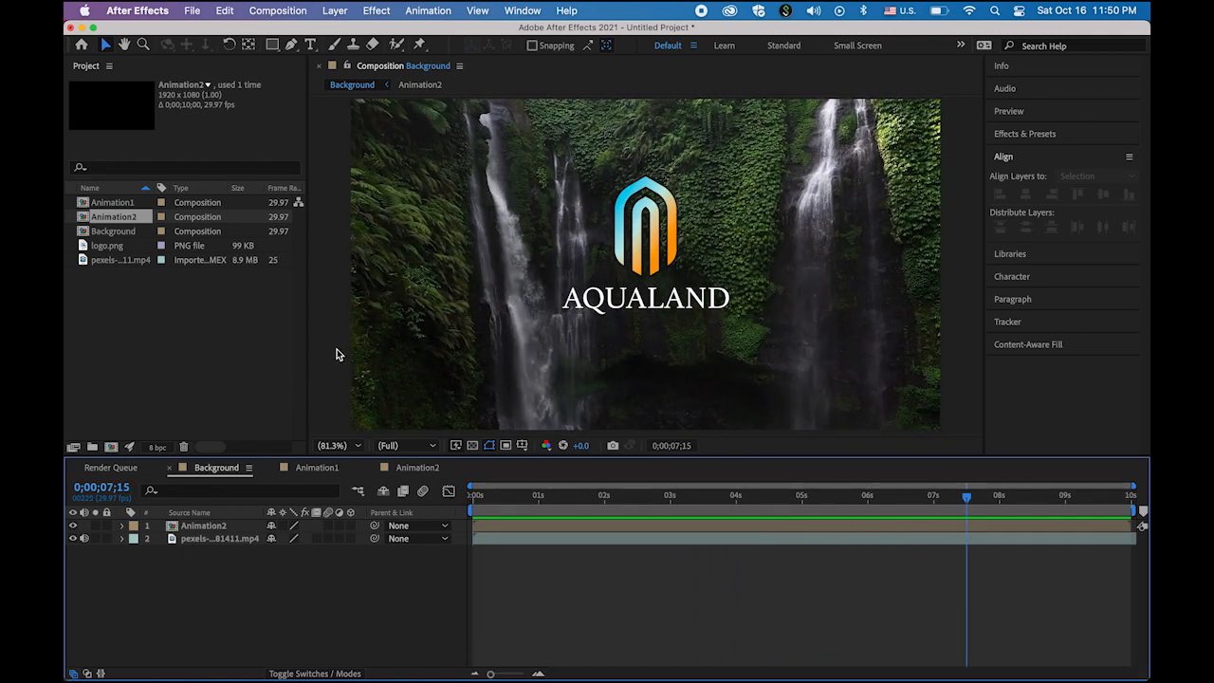
Create a new composition named Animation3
left_click(335, 356)
left_click(135, 374)
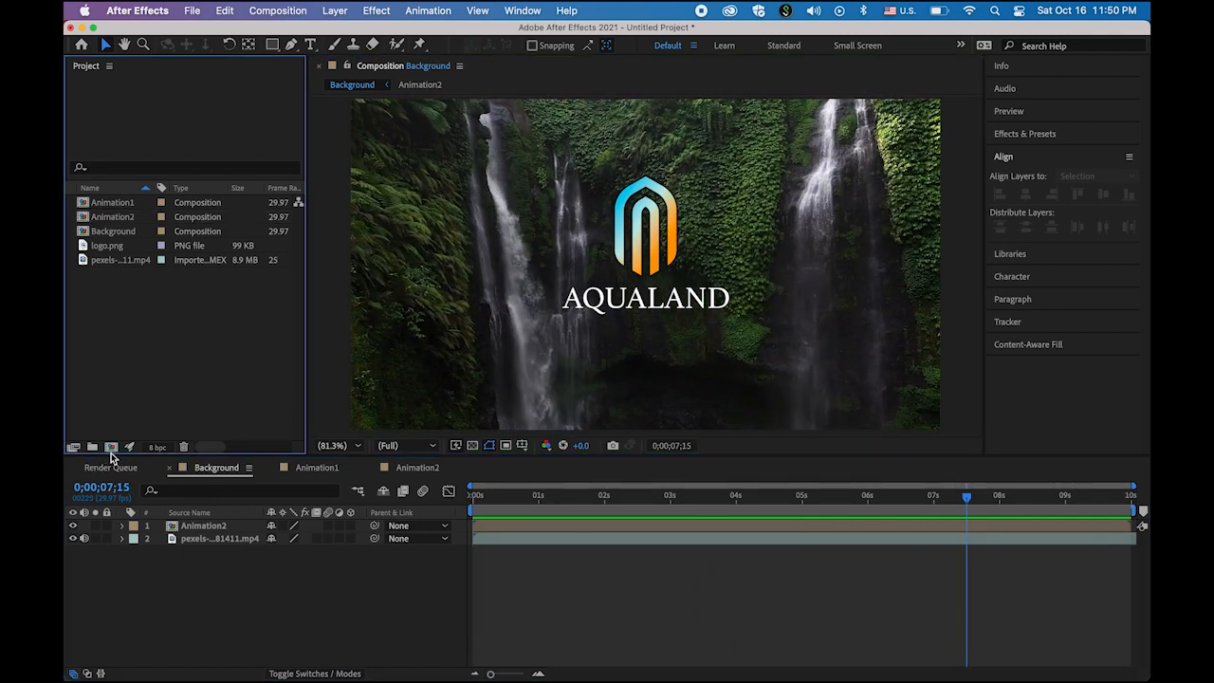
left_click(111, 450)
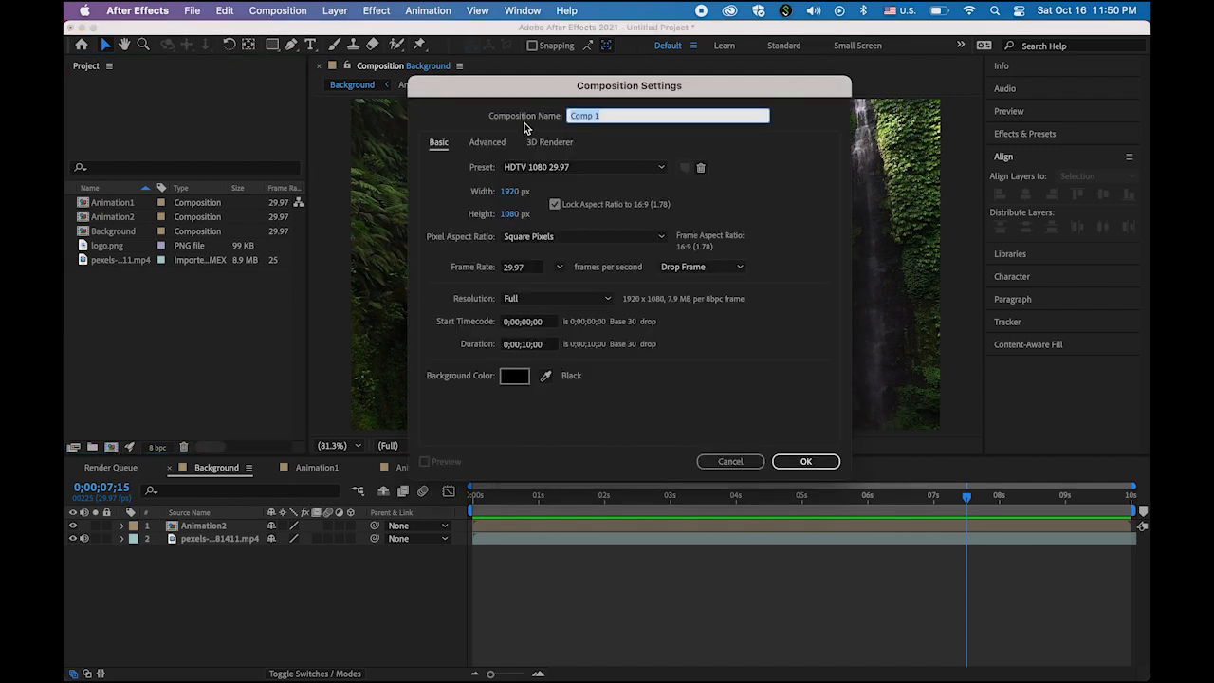
type("Animation3")
left_click(814, 464)
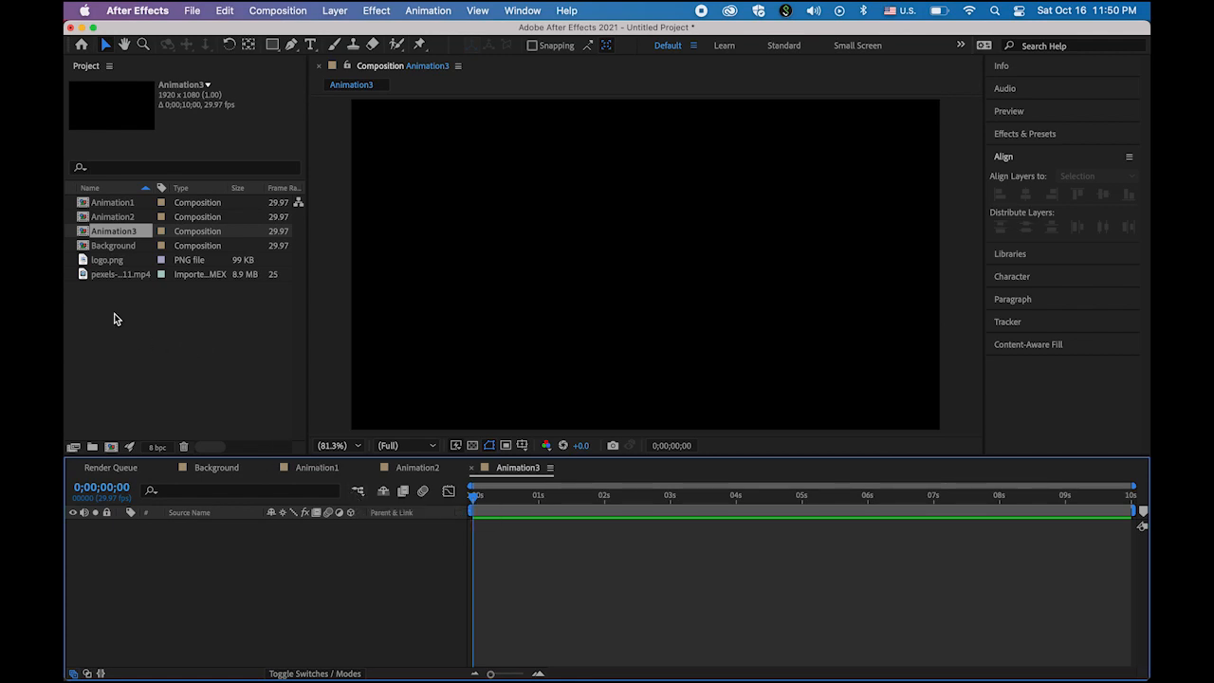
Add logo.png to the centre of the Animation3 composition and scale it down proportionally to about one third of its size
left_click_drag(83, 266, 648, 264)
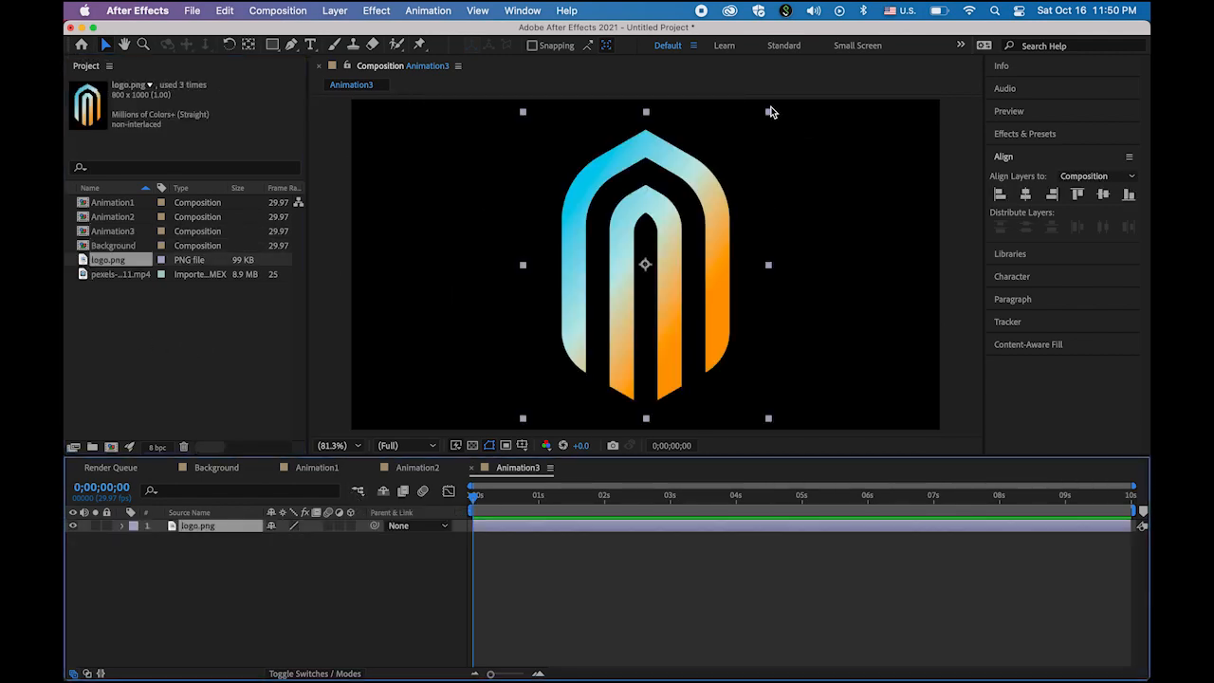
left_click_drag(769, 112, 668, 220)
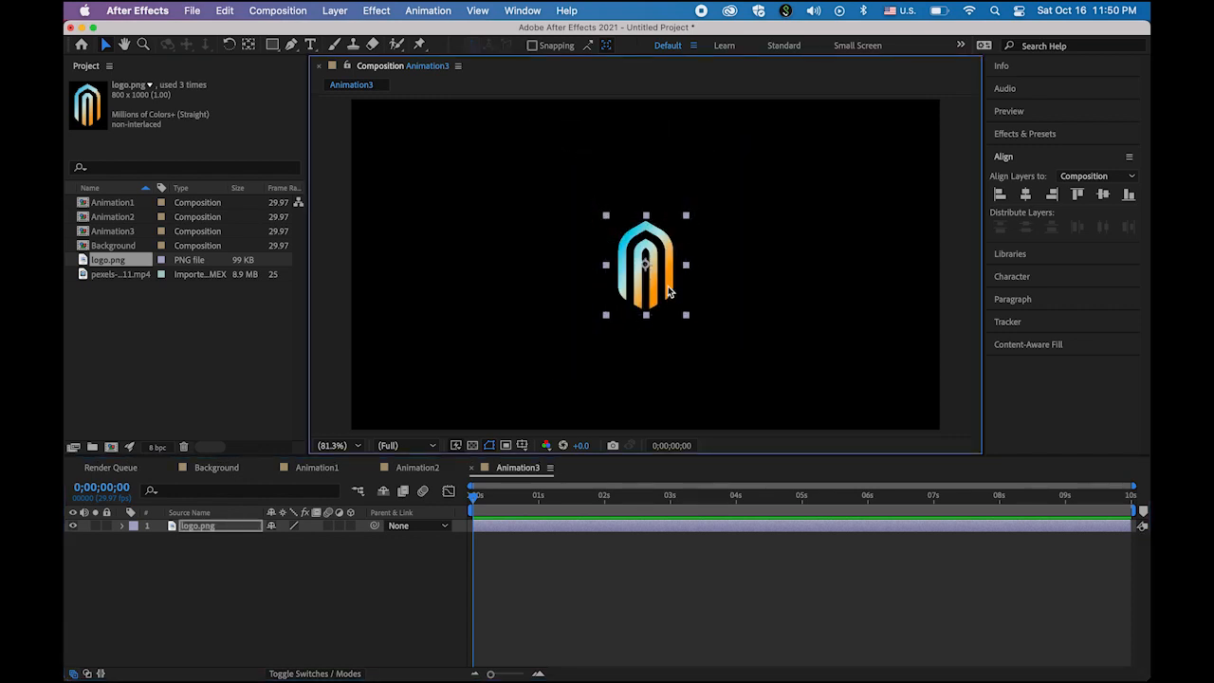
Move the logo up, keep it horizontally centred in the composition, and add the text AQUALAND below it
left_click_drag(668, 285, 671, 262)
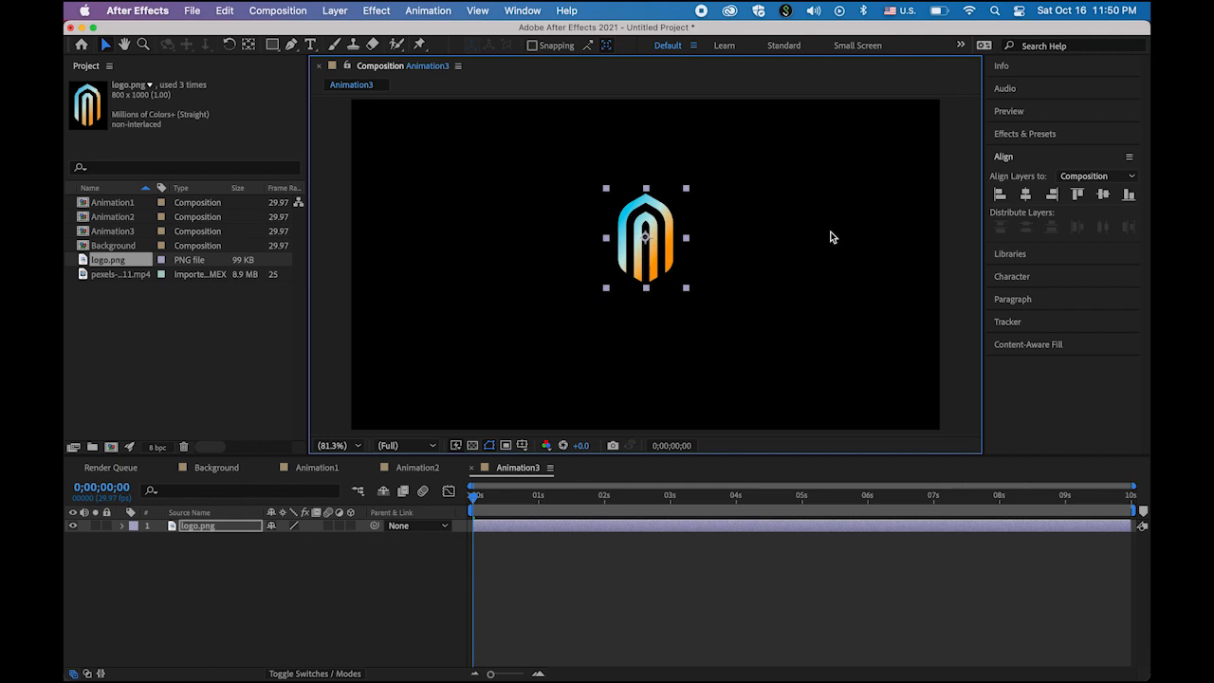
left_click(1028, 195)
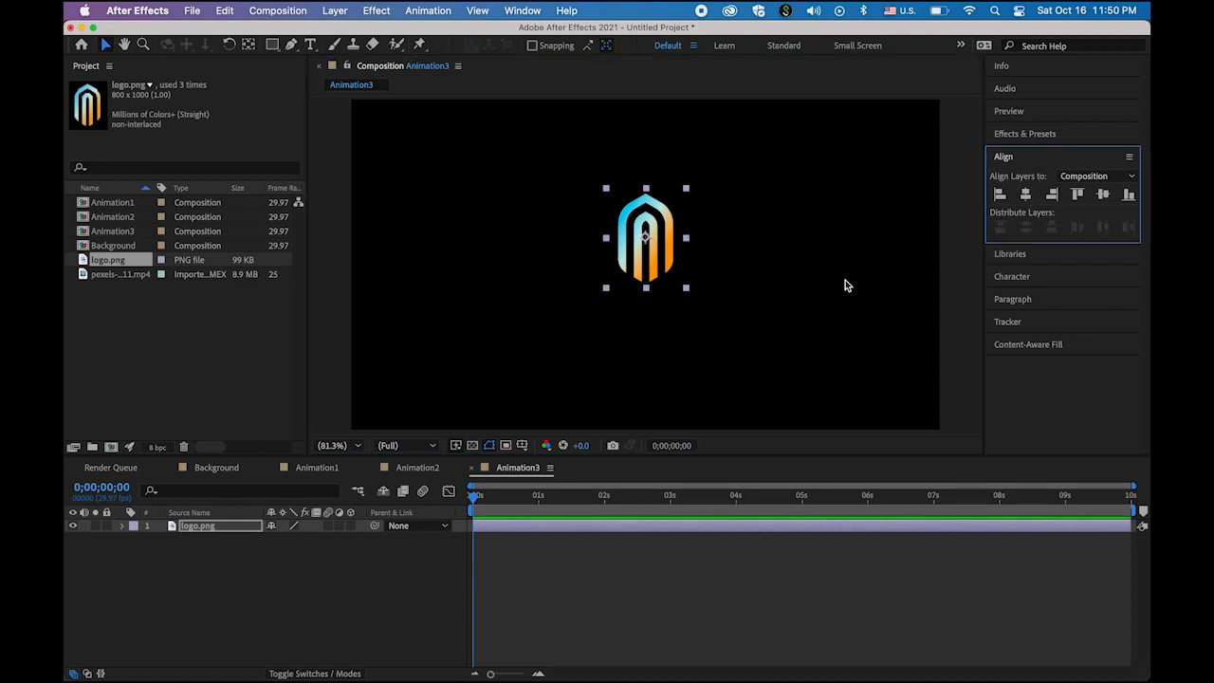
left_click(310, 44)
left_click(569, 341)
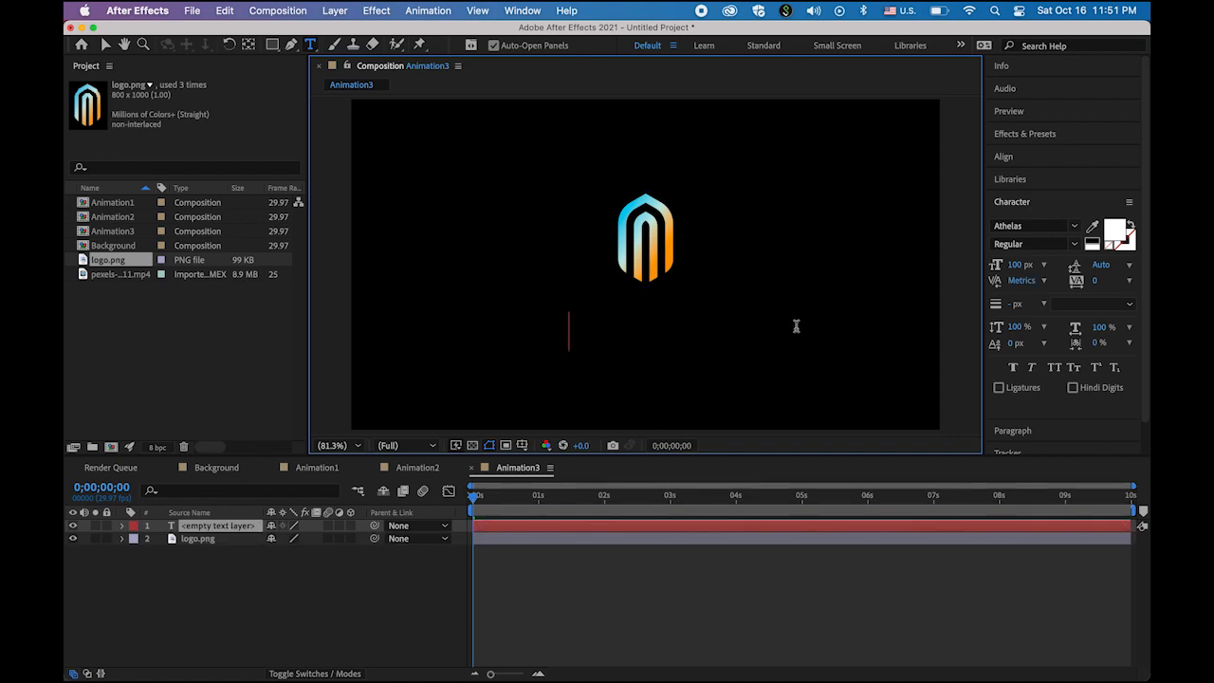
type("AQUALAND")
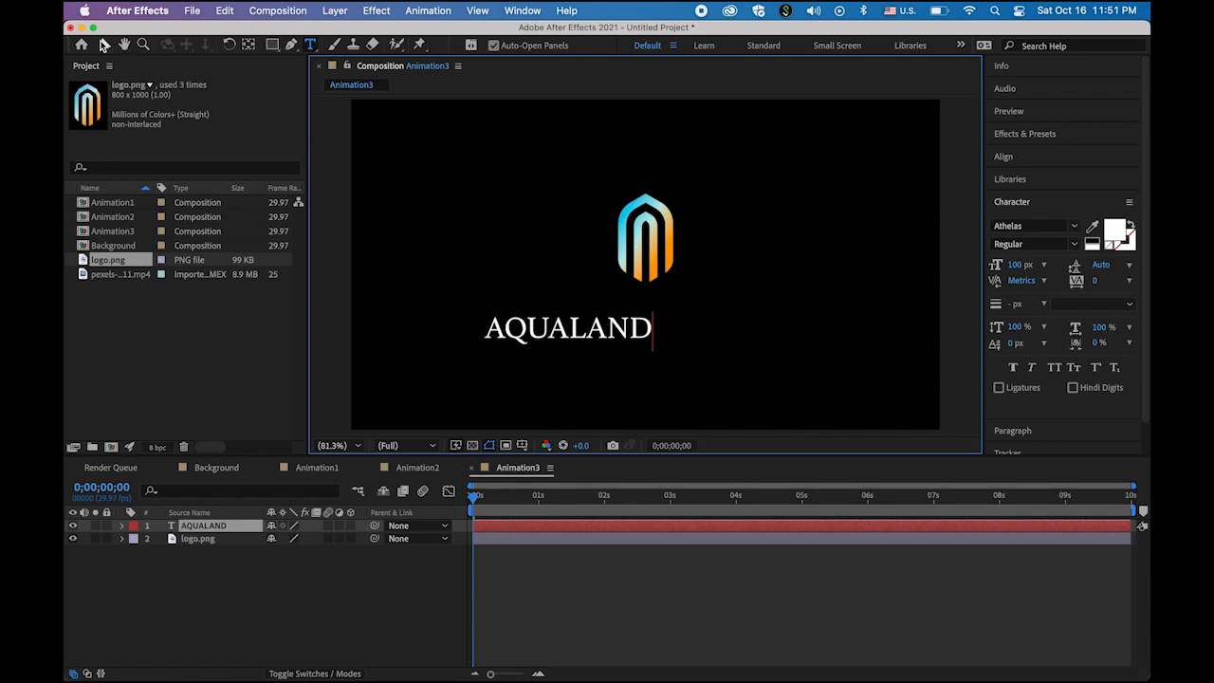
left_click(105, 46)
Centre the AQUALAND text horizontally in the composition, raise it closer to the logo, and check its centred paragraph alignment
left_click(603, 337)
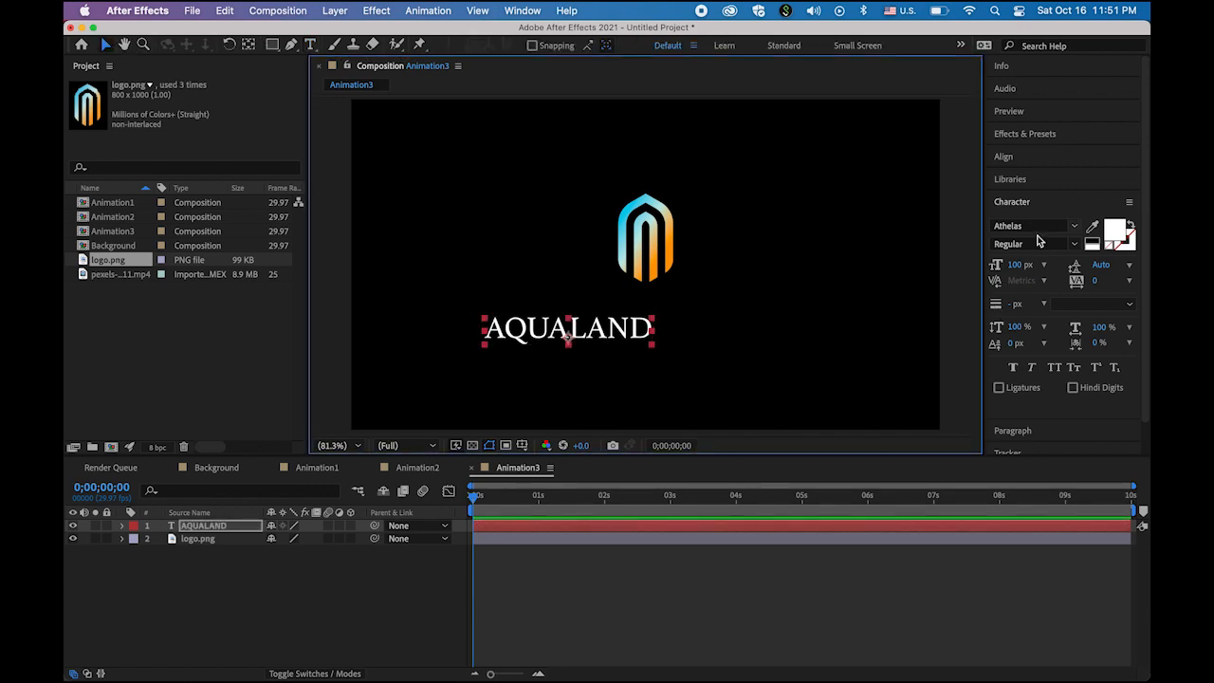
left_click(1023, 158)
left_click(1025, 194)
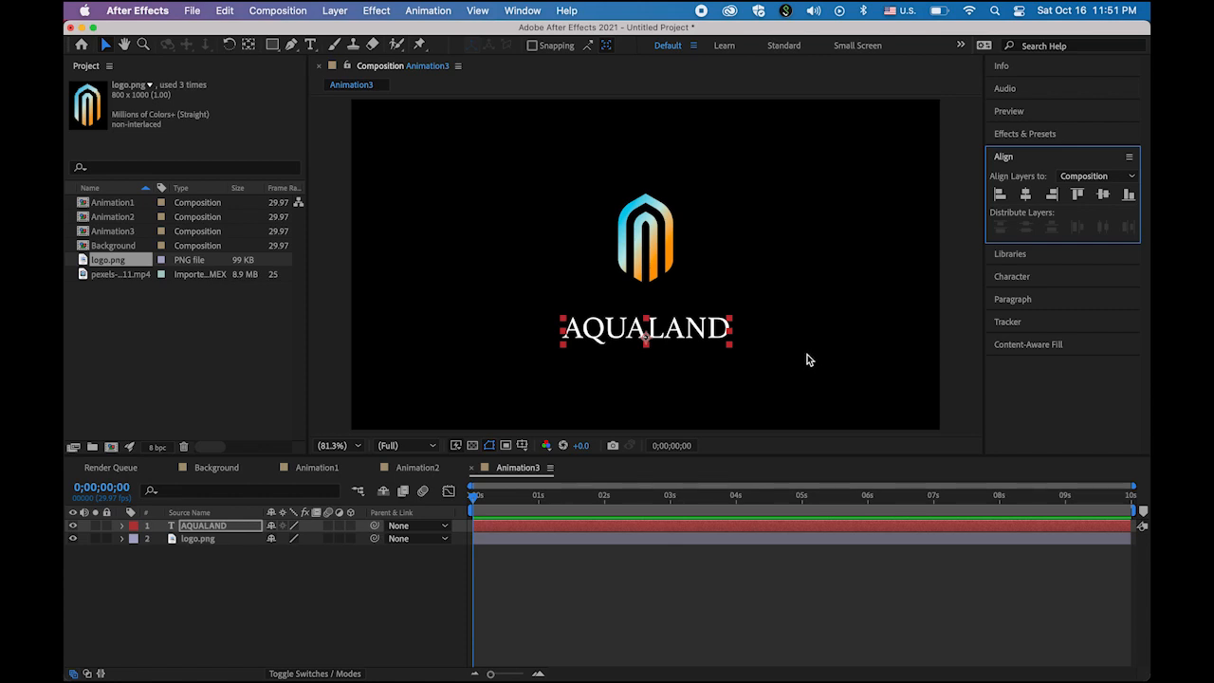
left_click_drag(694, 341, 698, 323)
left_click(1056, 304)
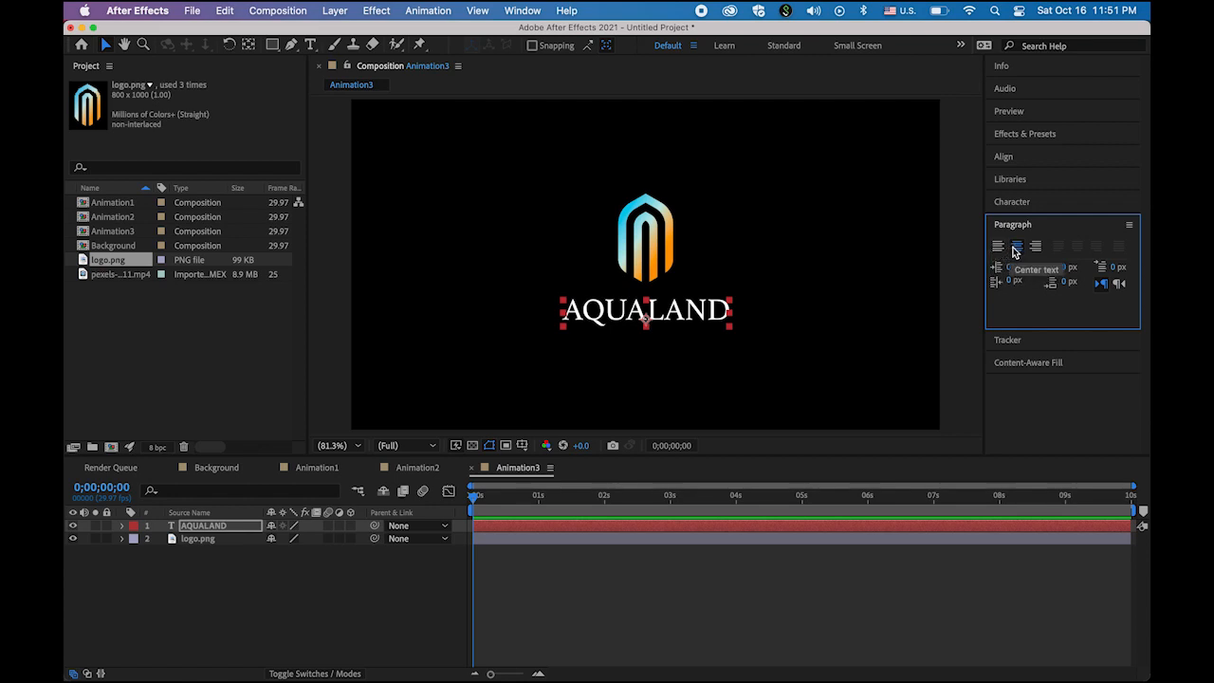
left_click(846, 347)
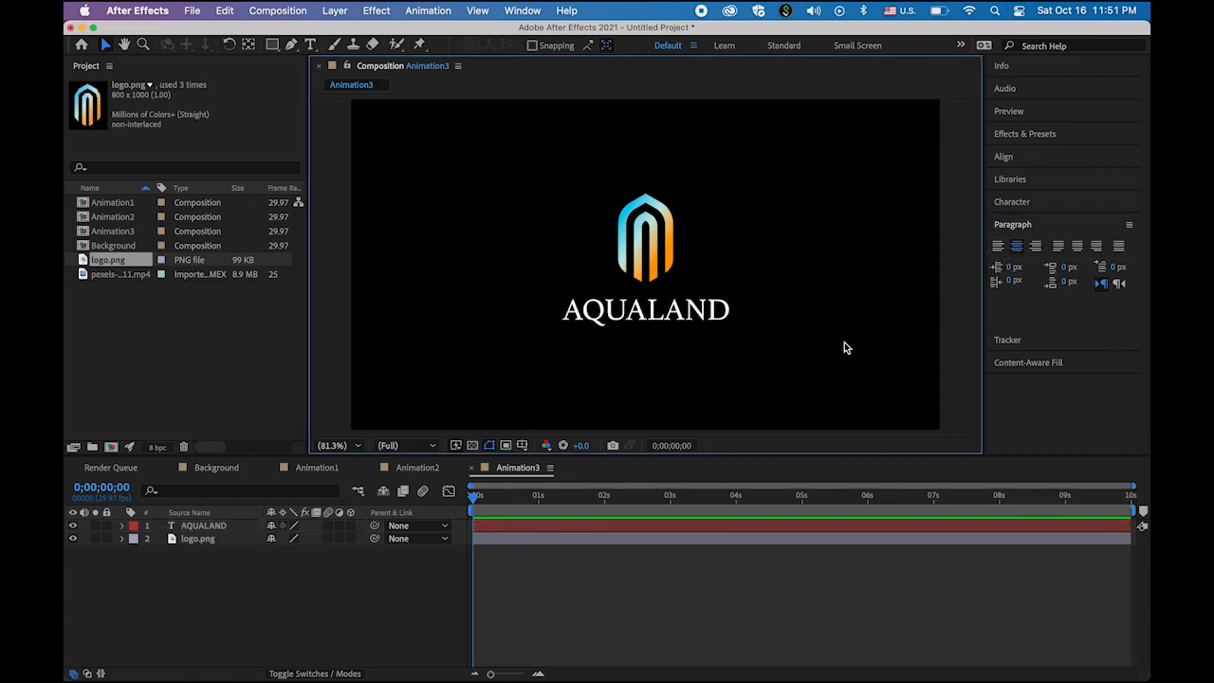
Nudge the logo and the AQUALAND text upward in turn, keeping a small gap between them
left_click(655, 267)
right_click(655, 267)
left_click(569, 220)
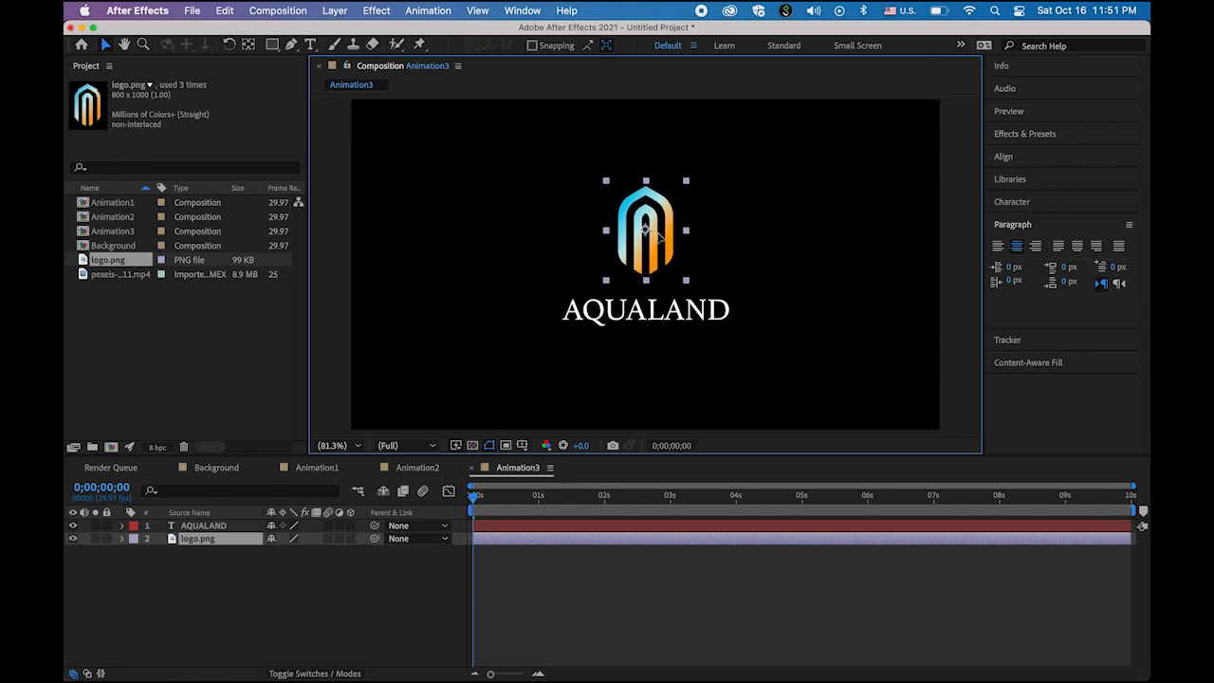
left_click(657, 321)
left_click_drag(657, 321, 657, 312)
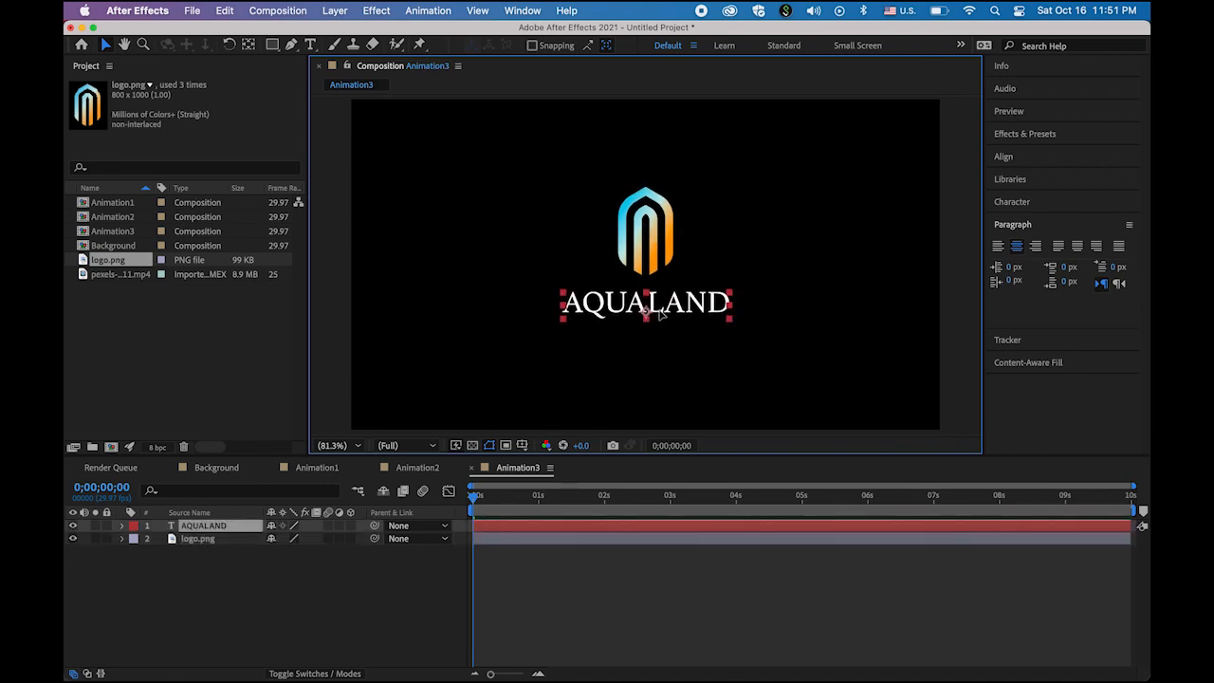
left_click(807, 314)
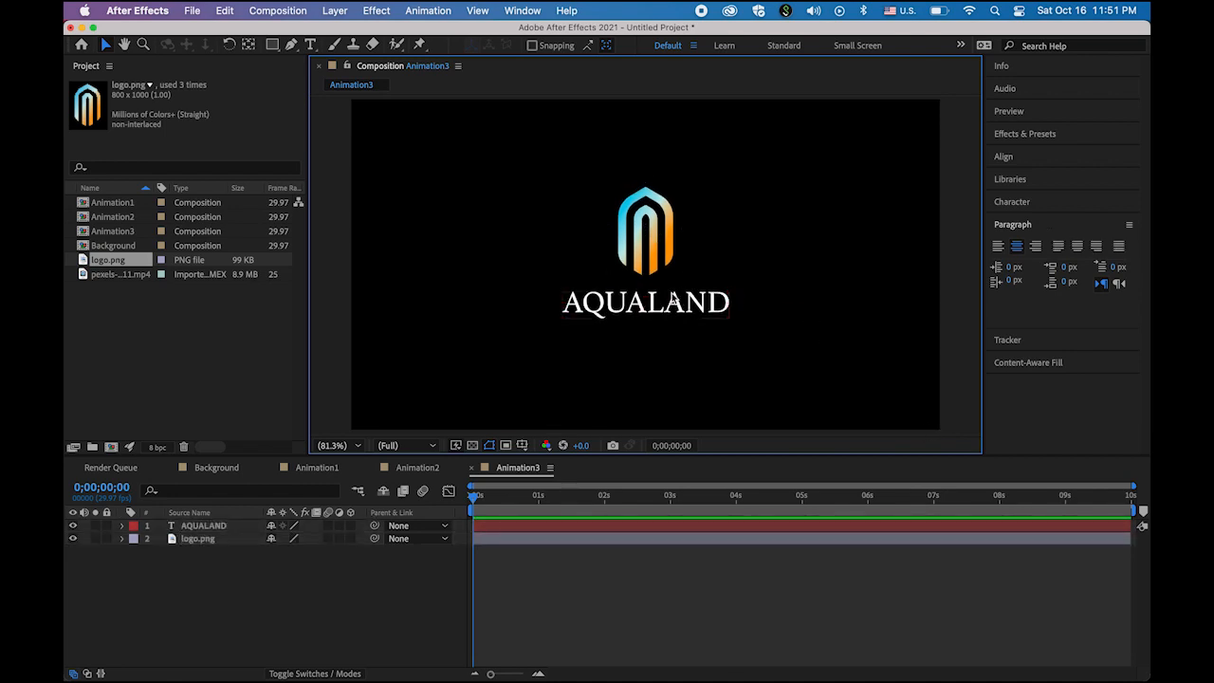
left_click(657, 269)
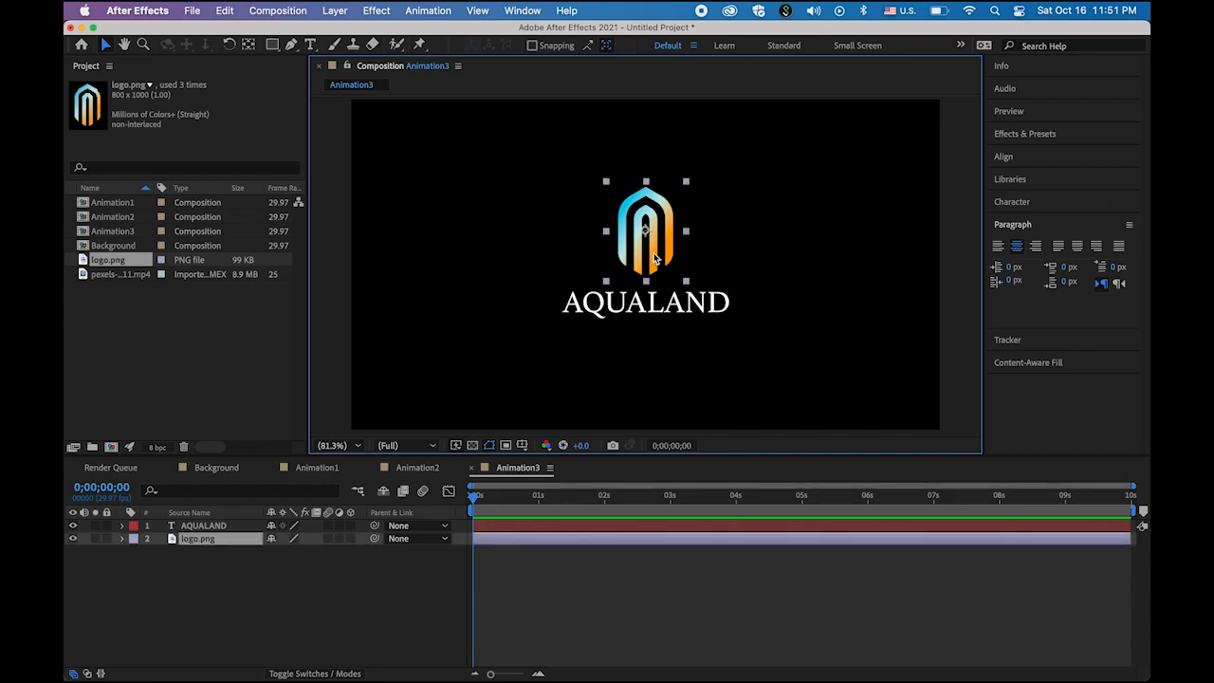
left_click_drag(657, 265, 656, 256)
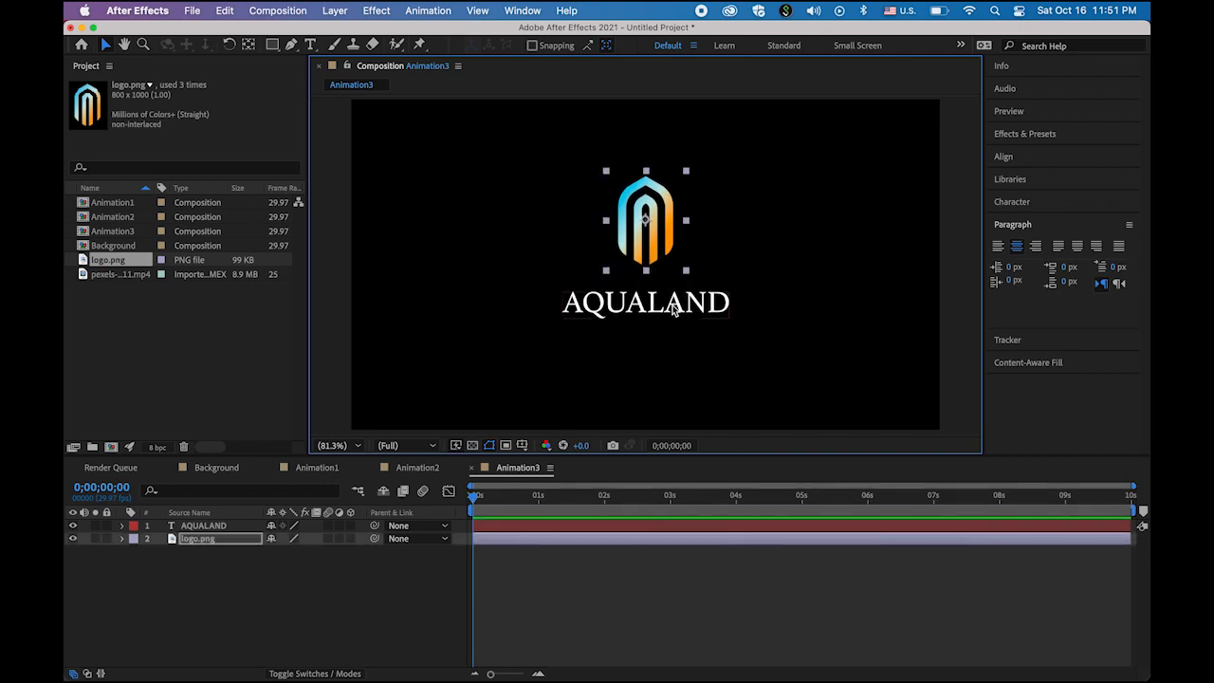
left_click(680, 310)
left_click_drag(682, 310, 683, 301)
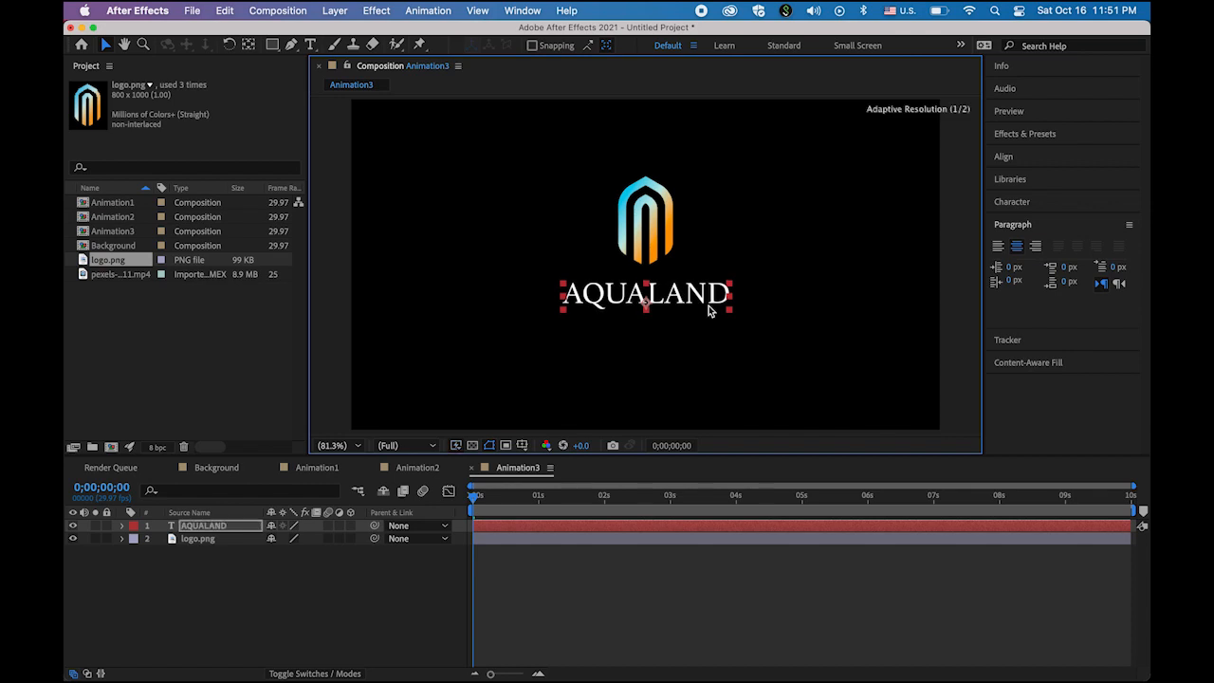
left_click(903, 395)
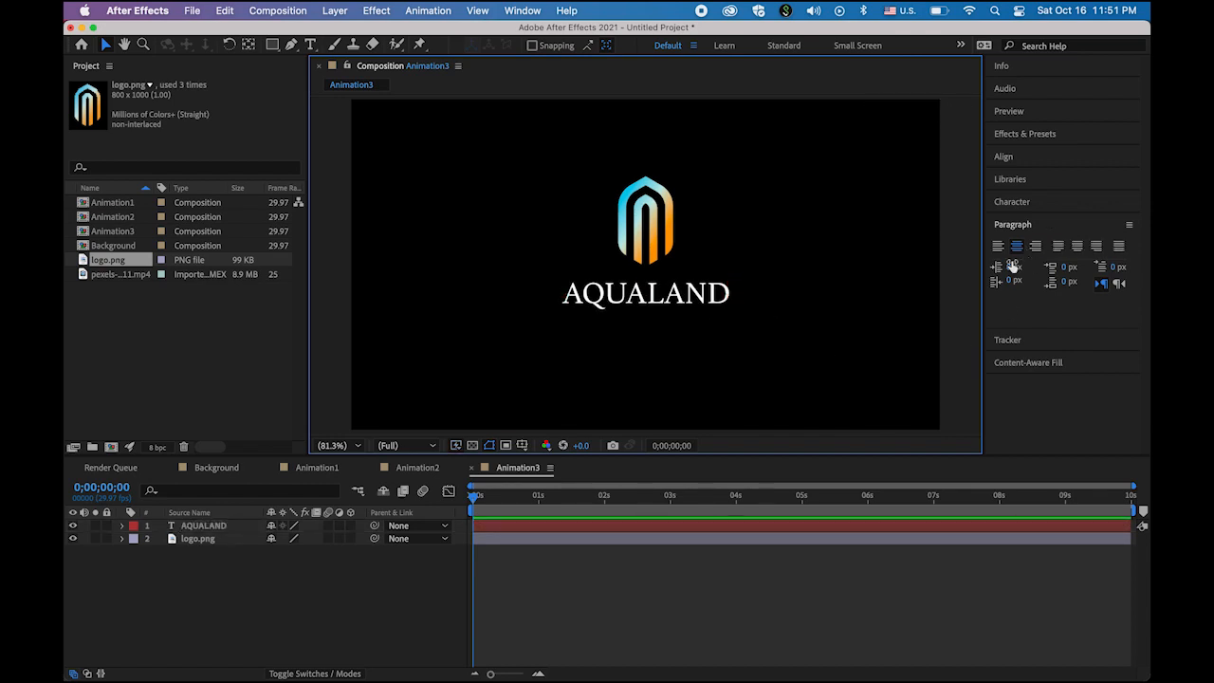
left_click(655, 236)
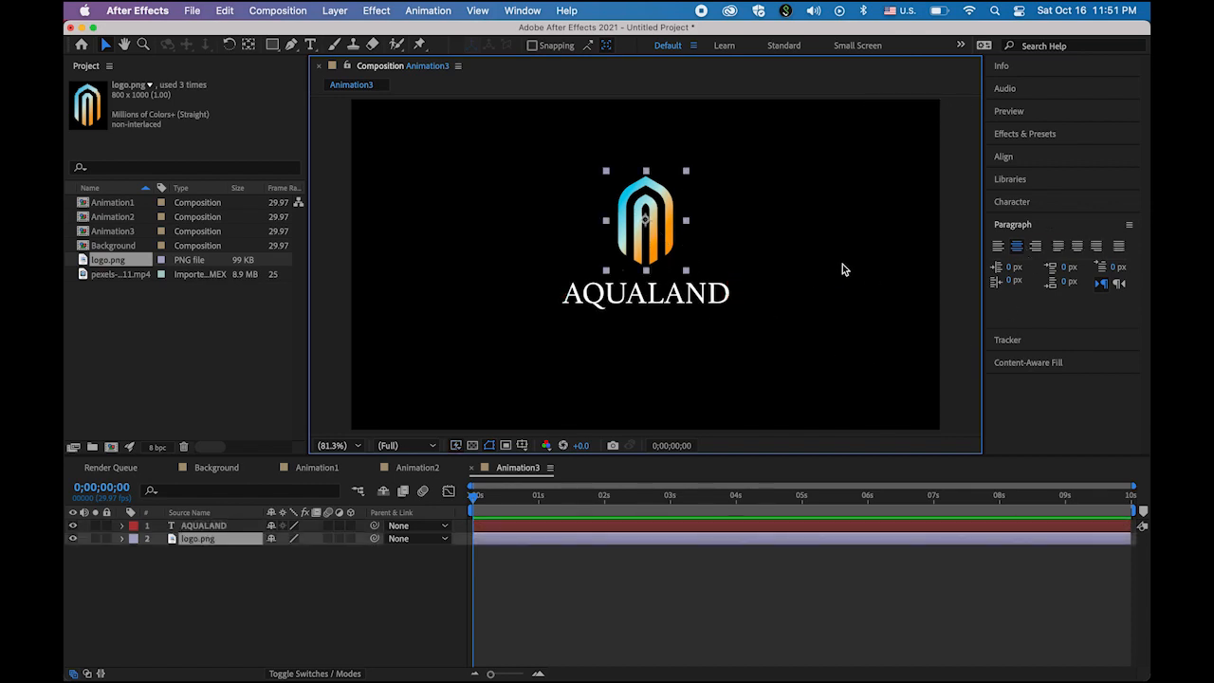
left_click(840, 266)
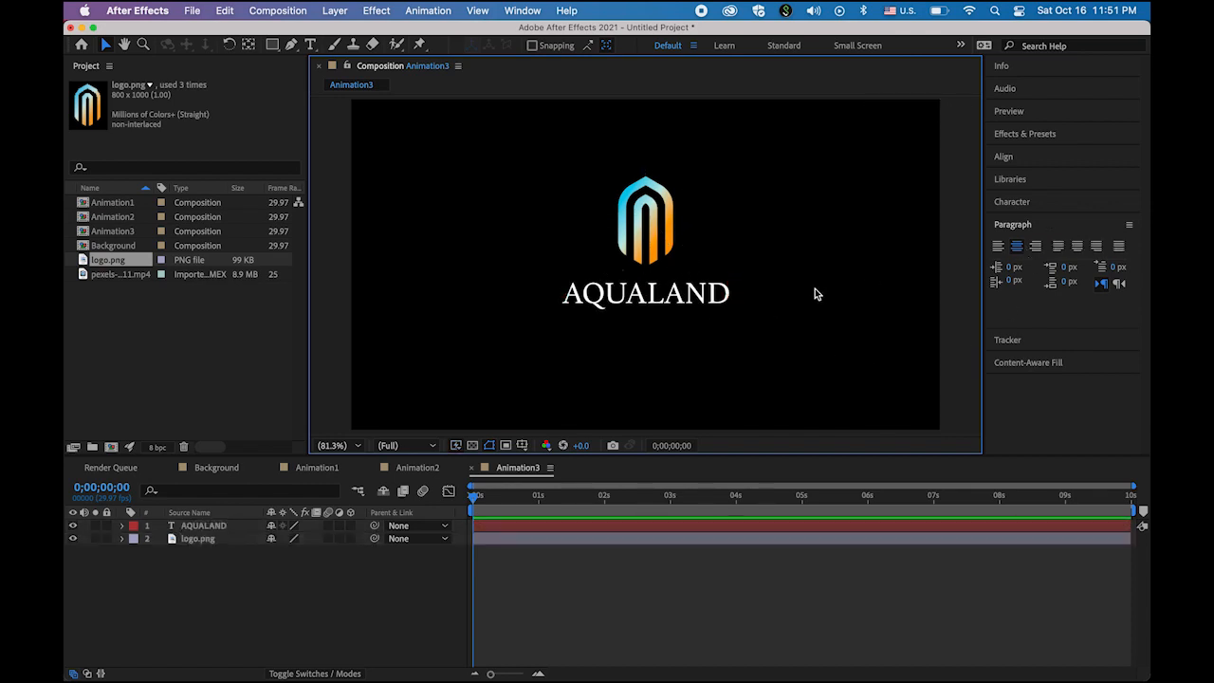
Keyframe the logo's Scale from 77.5% at 0 seconds to 38.5% at 2 seconds and preview the animation
left_click(645, 237)
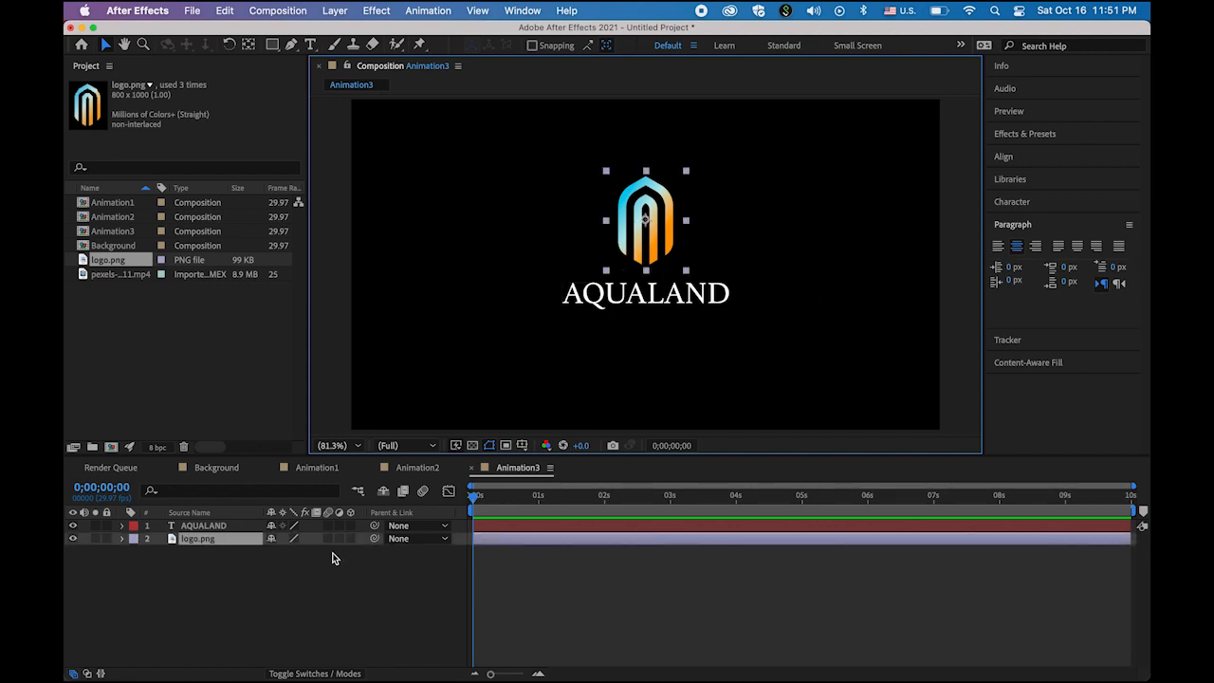
left_click(122, 539)
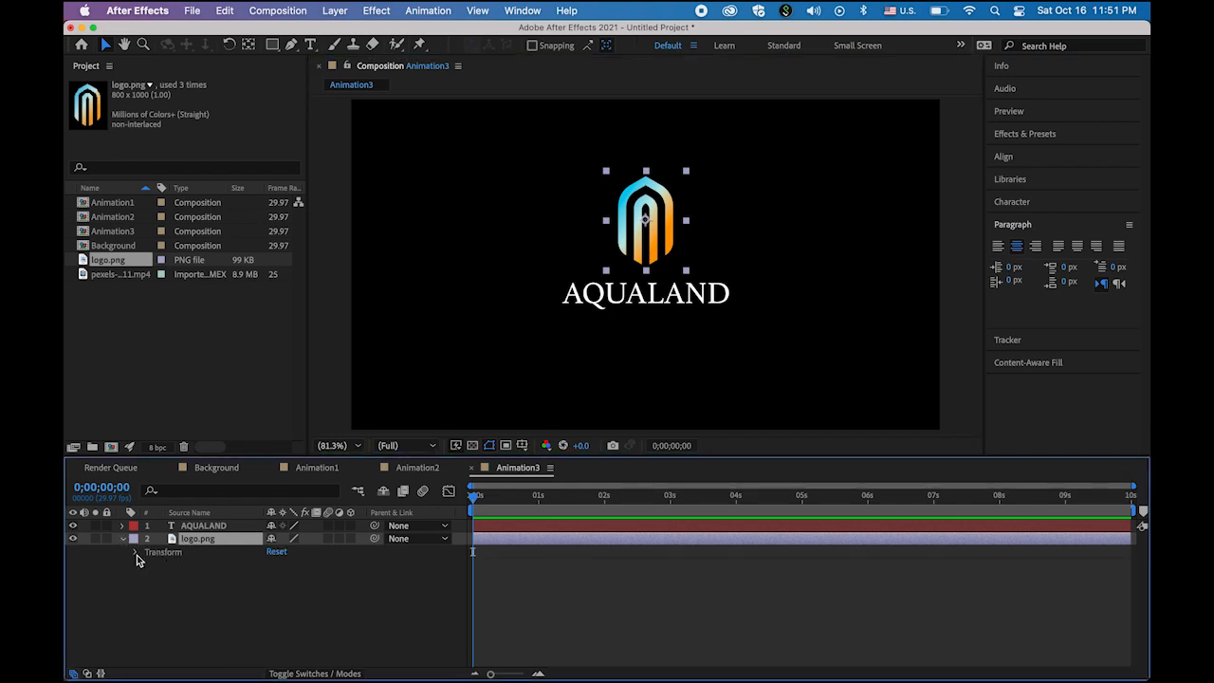
left_click(136, 553)
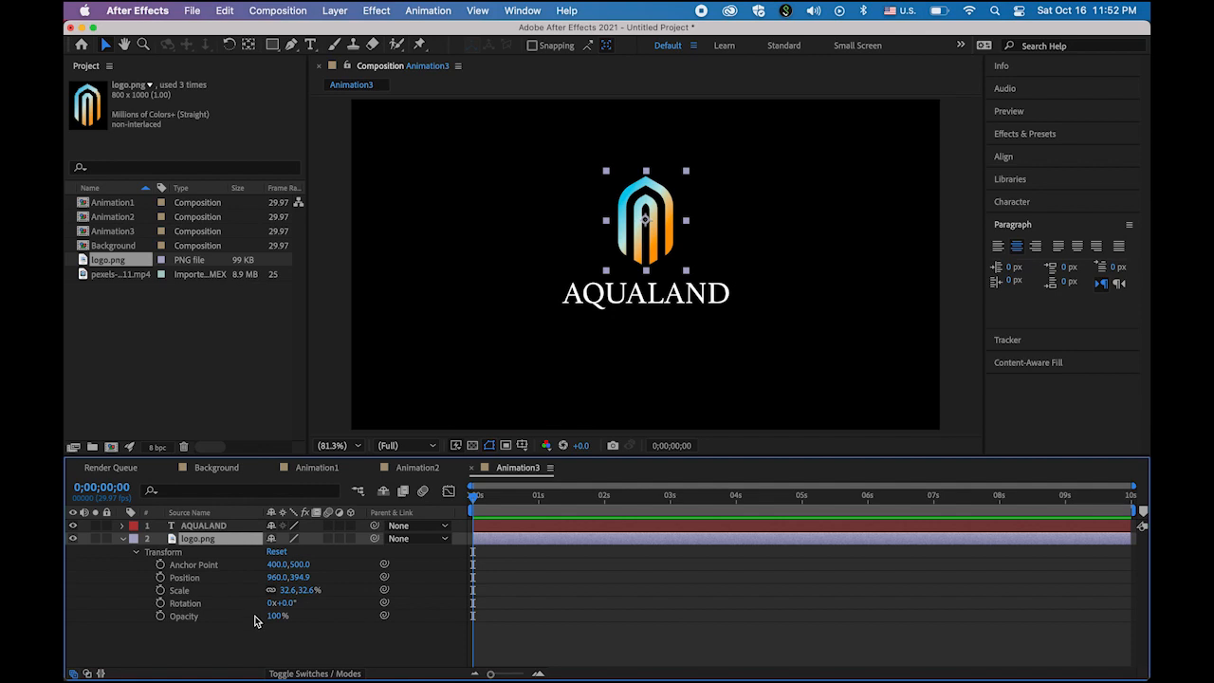
left_click(159, 591)
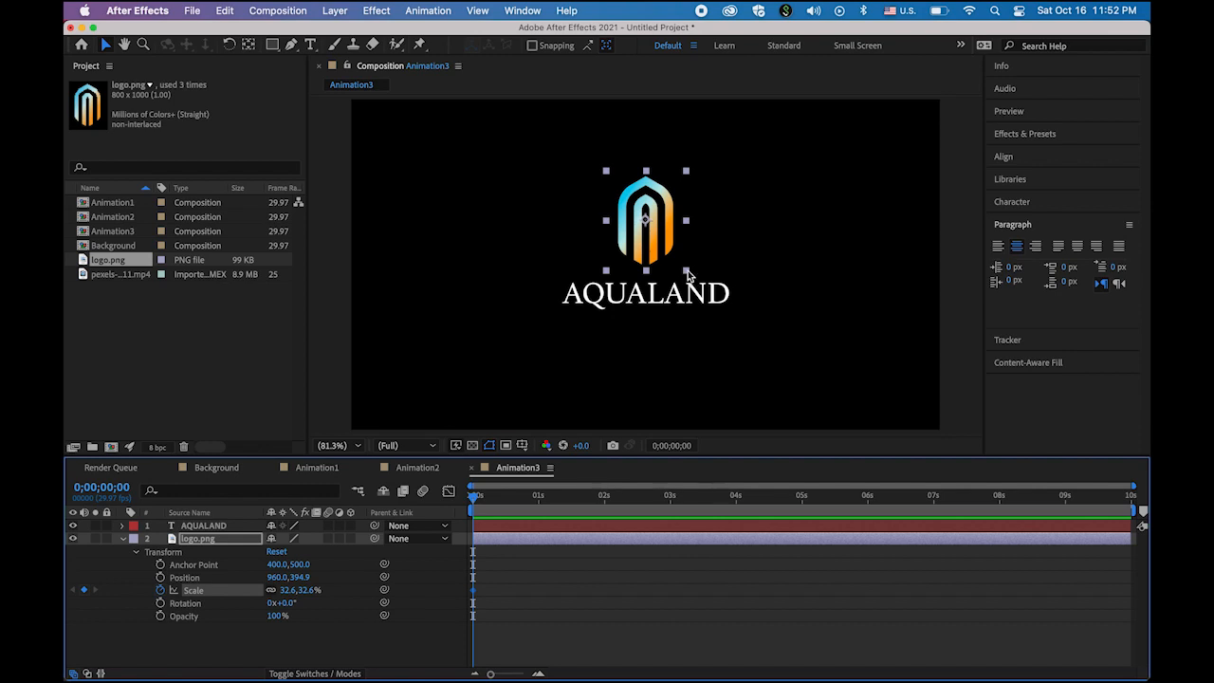
left_click_drag(686, 271, 739, 333)
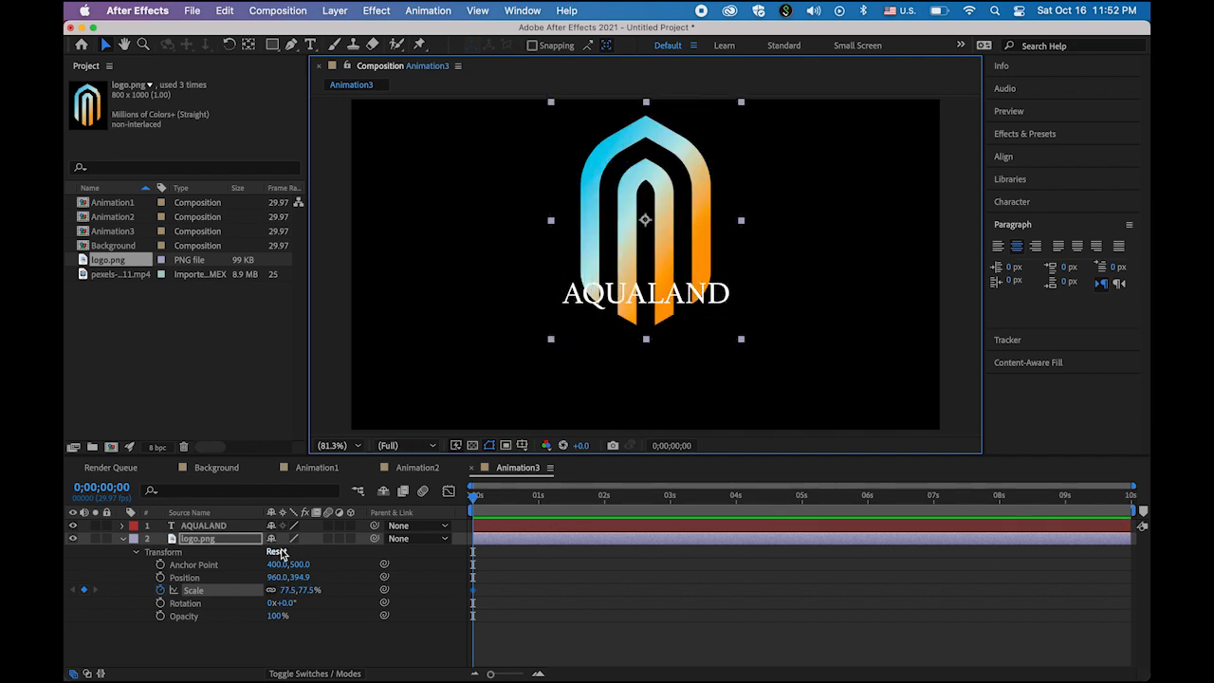
left_click_drag(474, 503, 607, 520)
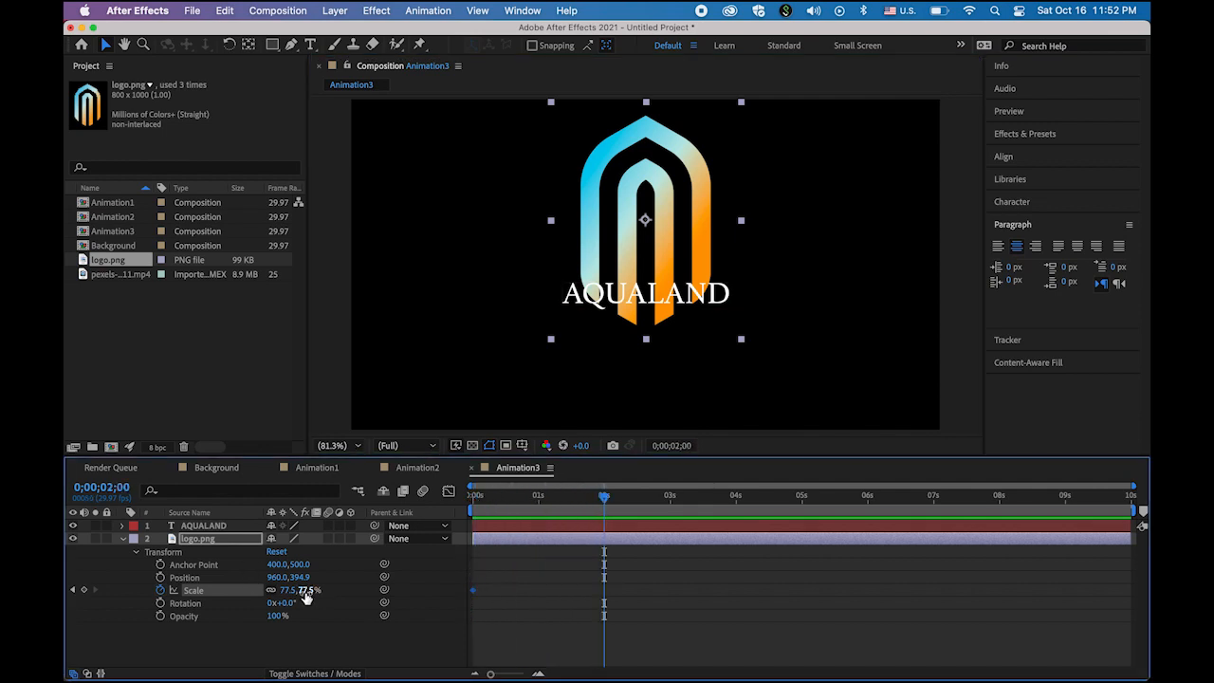
left_click_drag(306, 598, 276, 592)
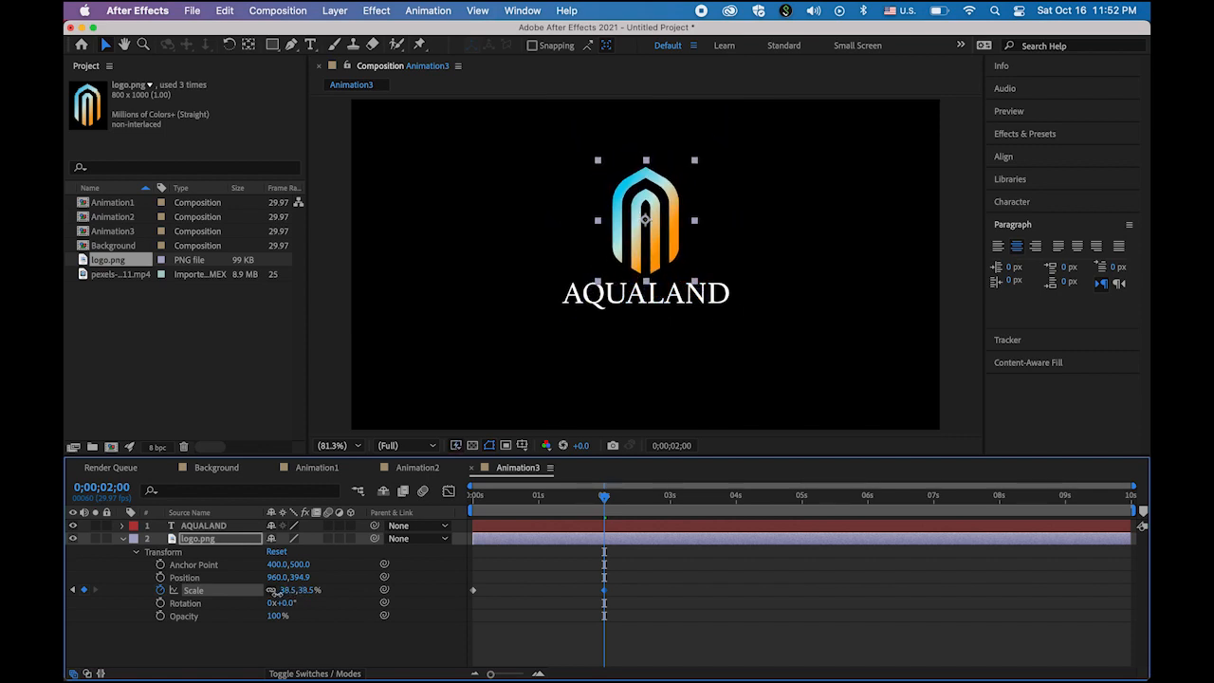
key("space")
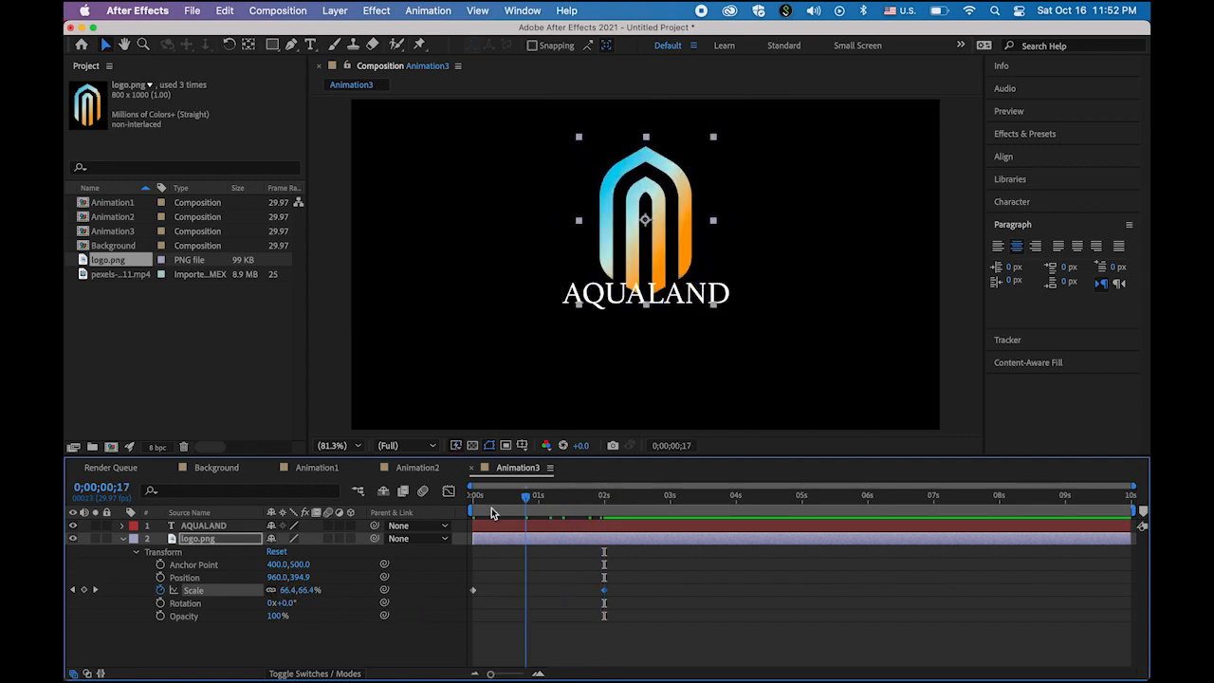
key("space")
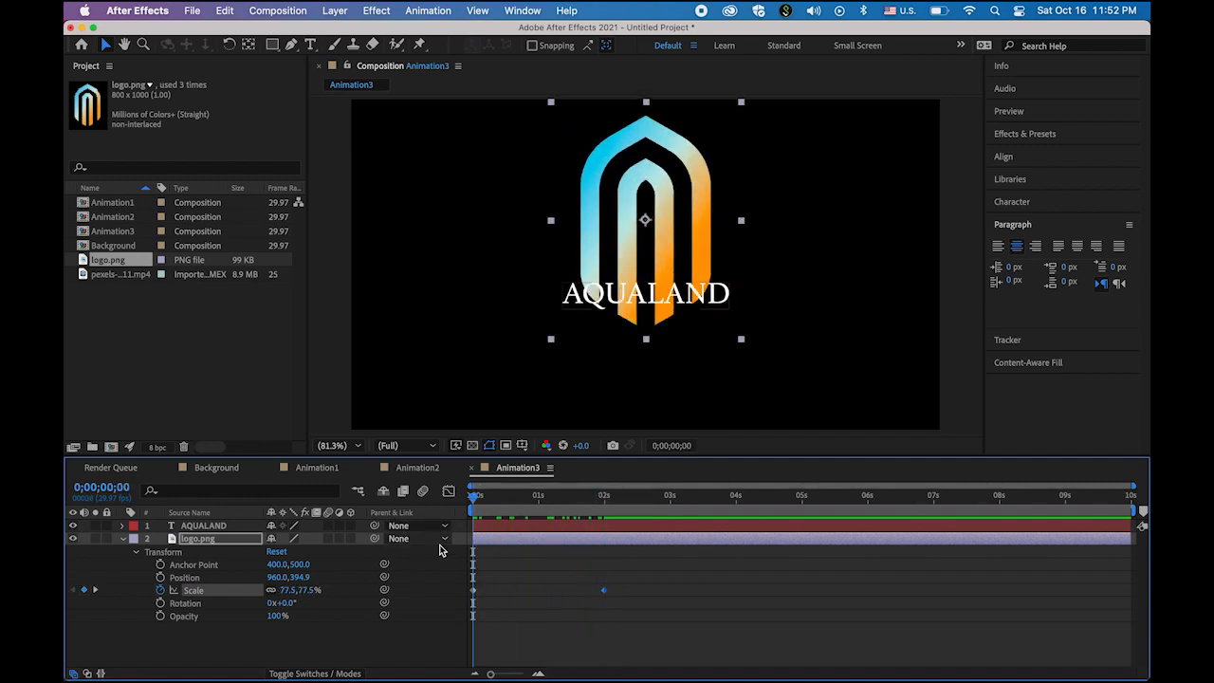
Keyframe the logo's Position from 960, 537.5 at 0 seconds to 960, 400.5 at 2 seconds
left_click(161, 578)
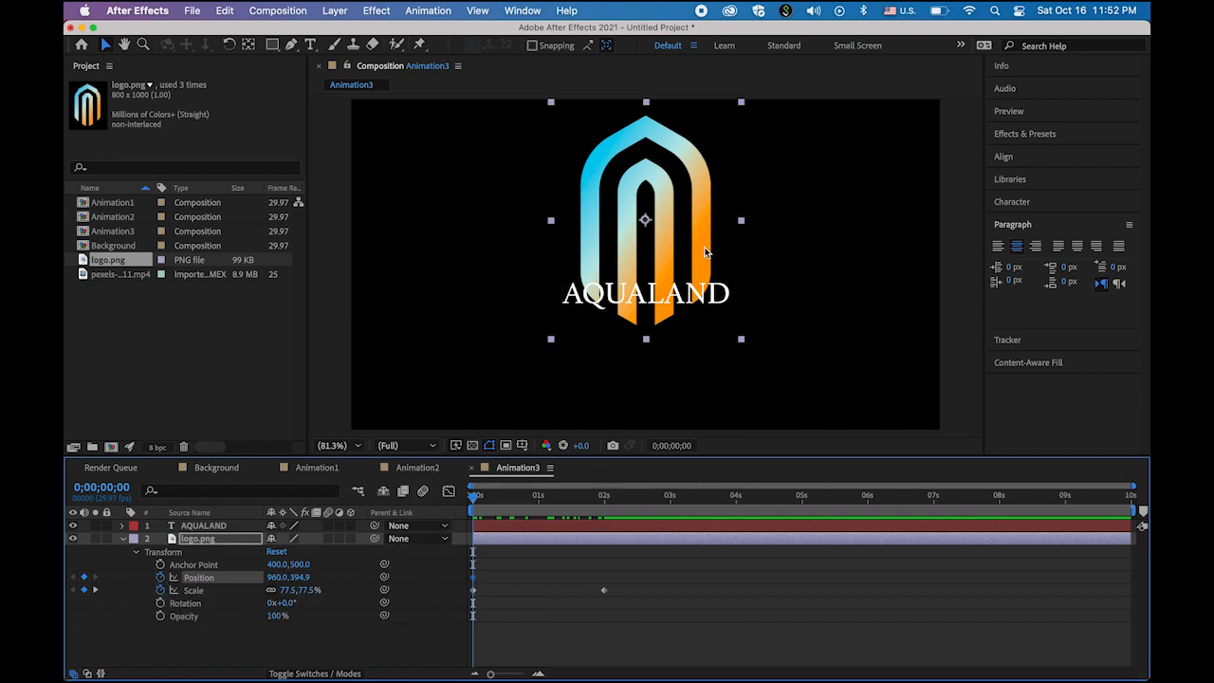
left_click_drag(704, 247, 700, 292)
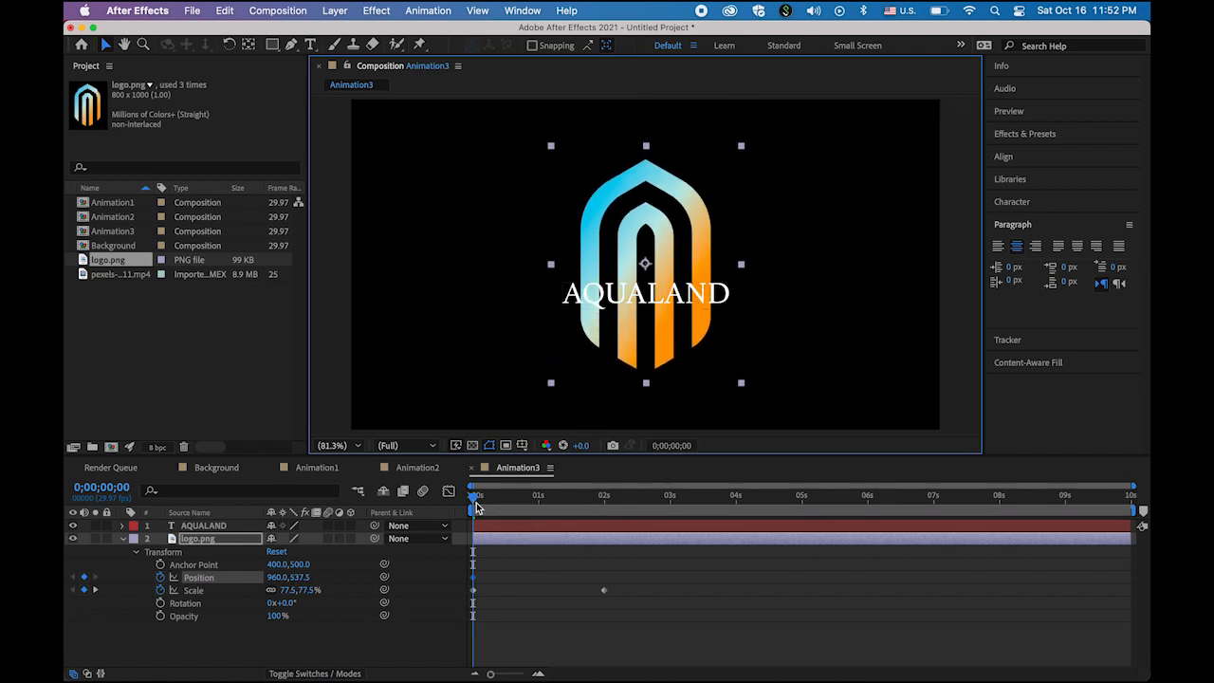
left_click_drag(475, 503, 607, 520)
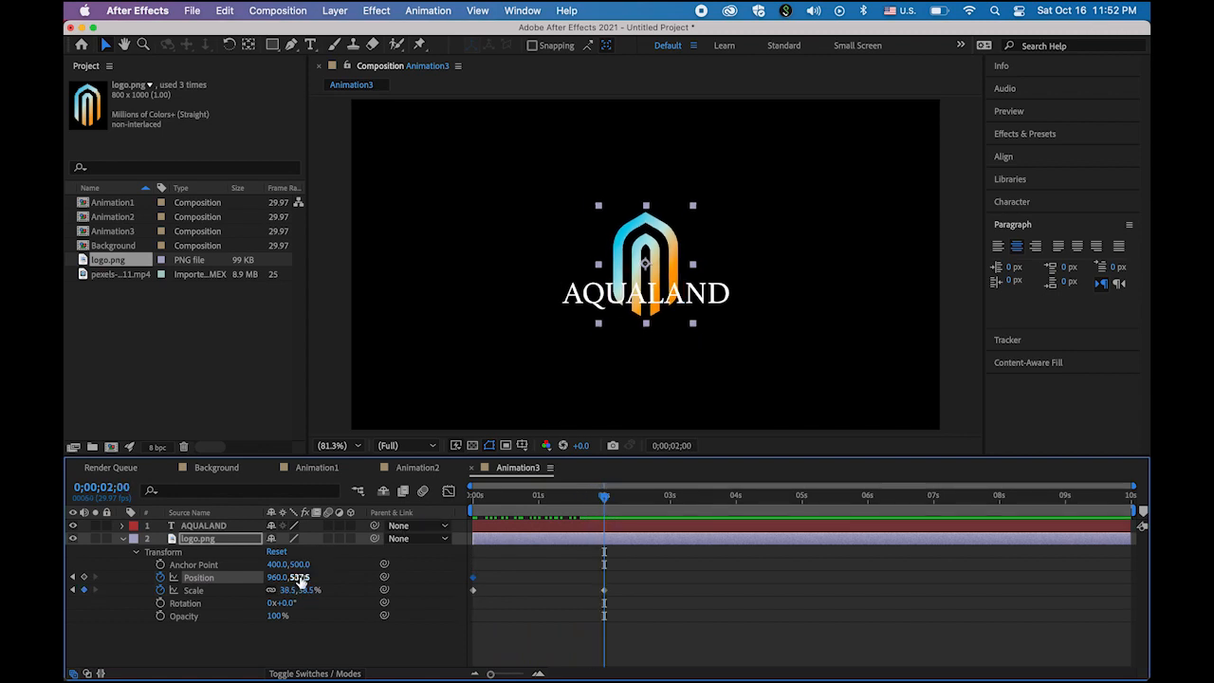
left_click_drag(299, 577, 205, 569)
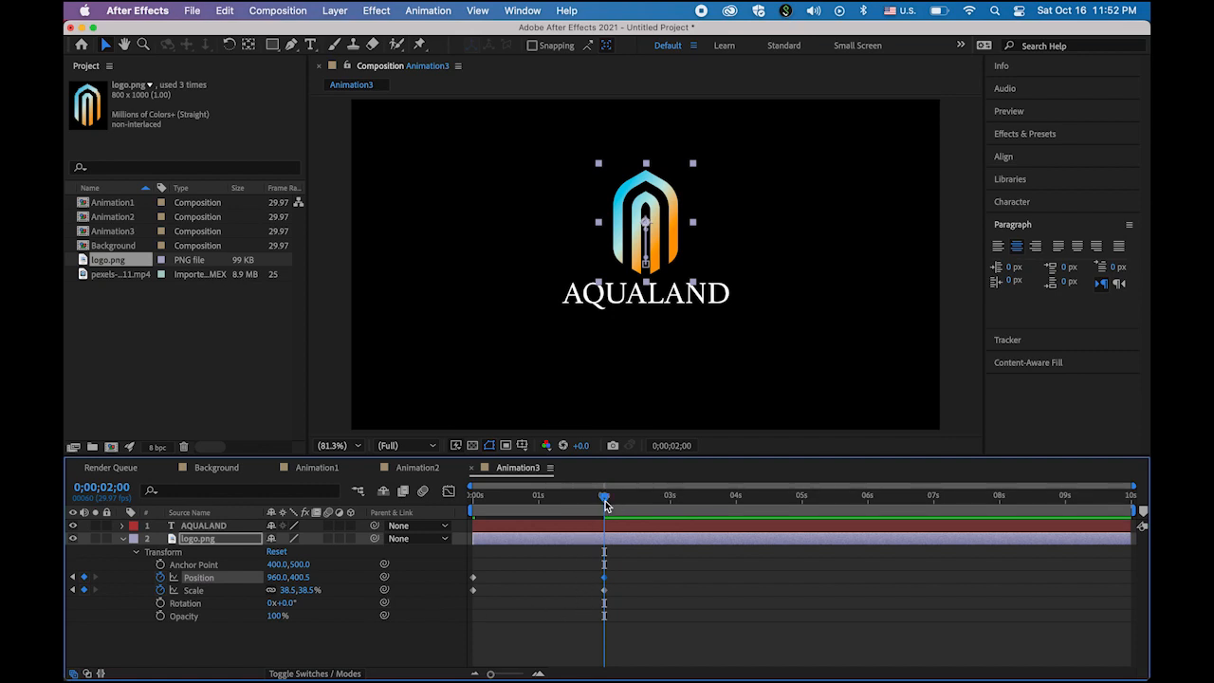
Keyframe the logo's Opacity from 0% at 0 seconds to 100% at 2 seconds
left_click_drag(606, 505, 404, 527)
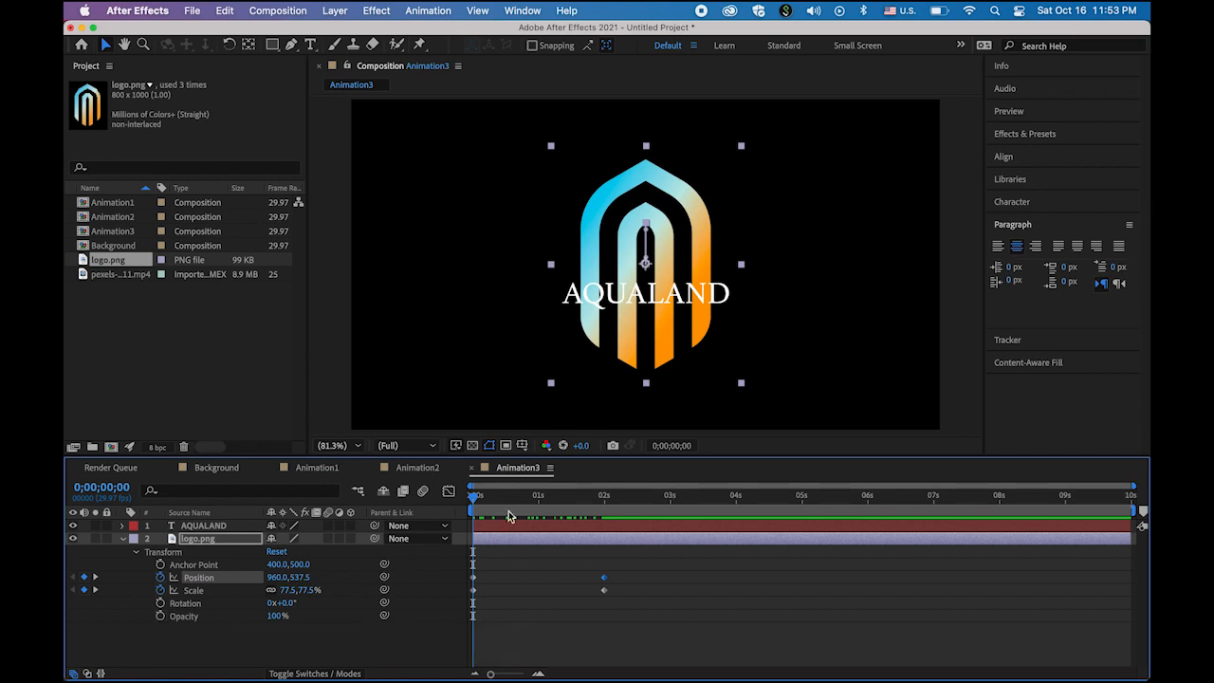
left_click(160, 617)
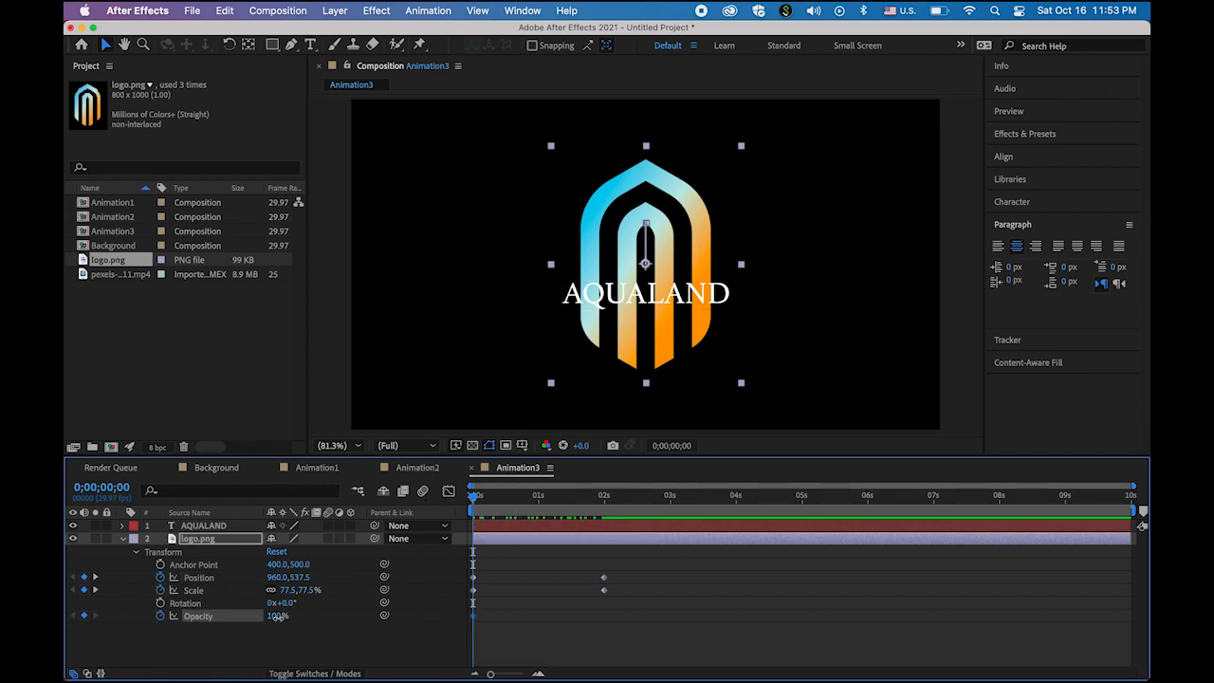
left_click_drag(278, 616, 68, 623)
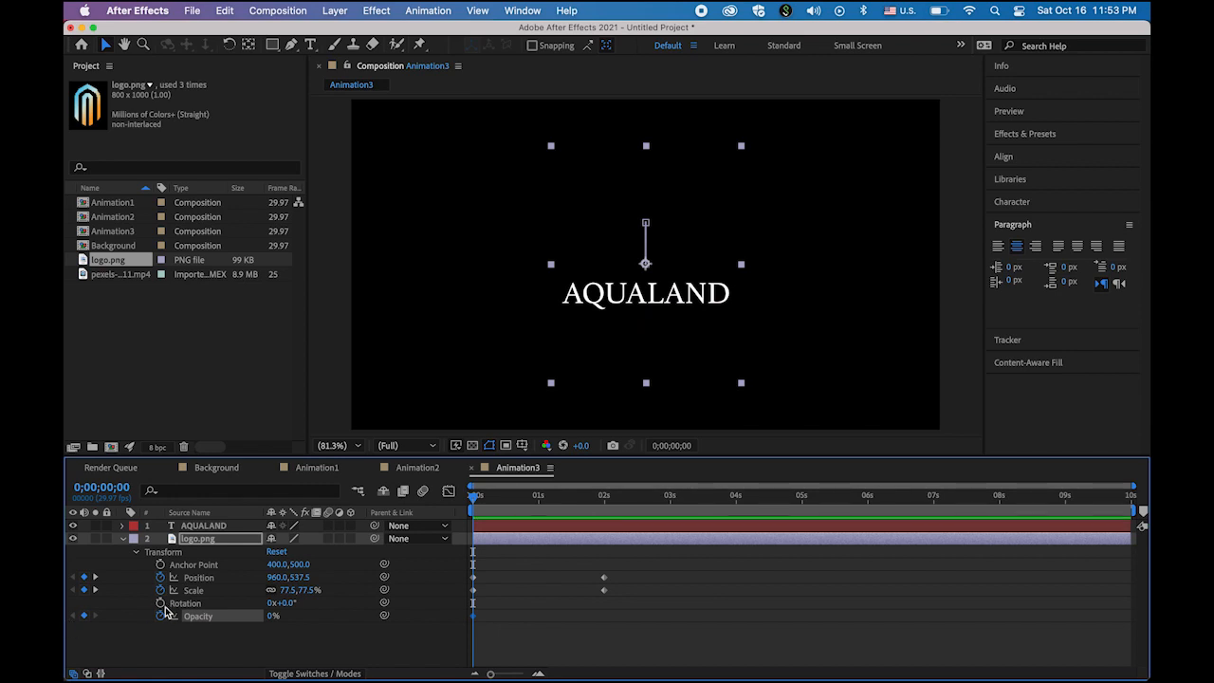
key("k")
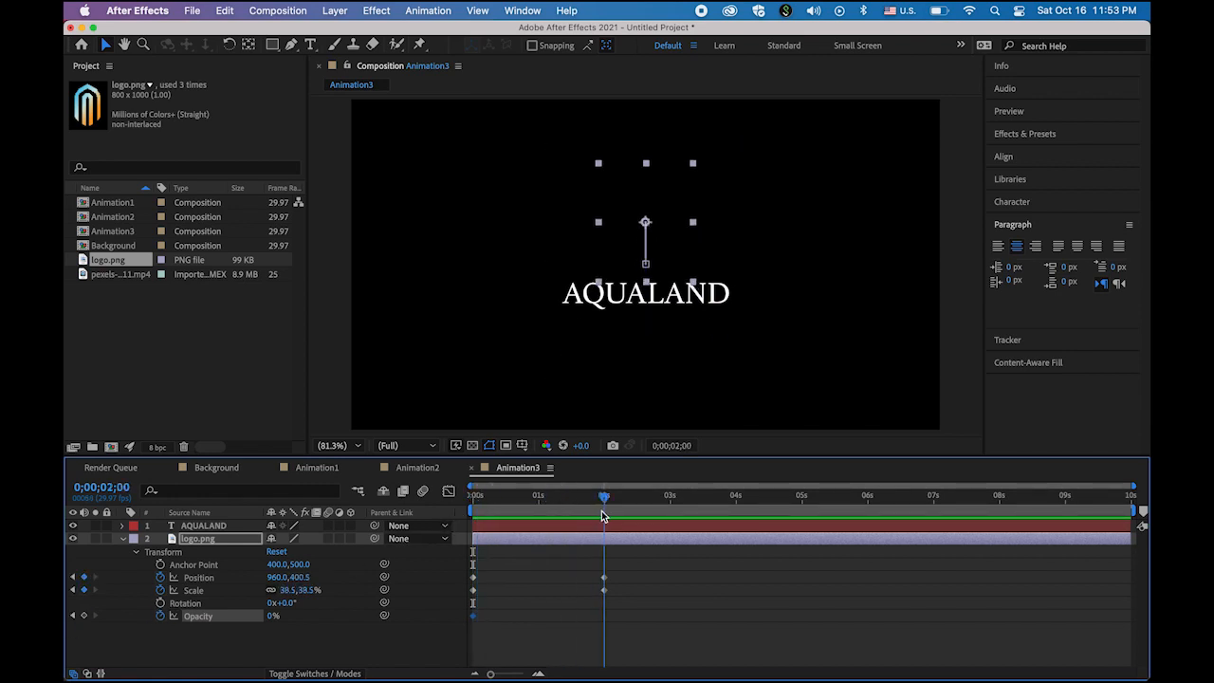
left_click(273, 615)
type("100")
key("Return")
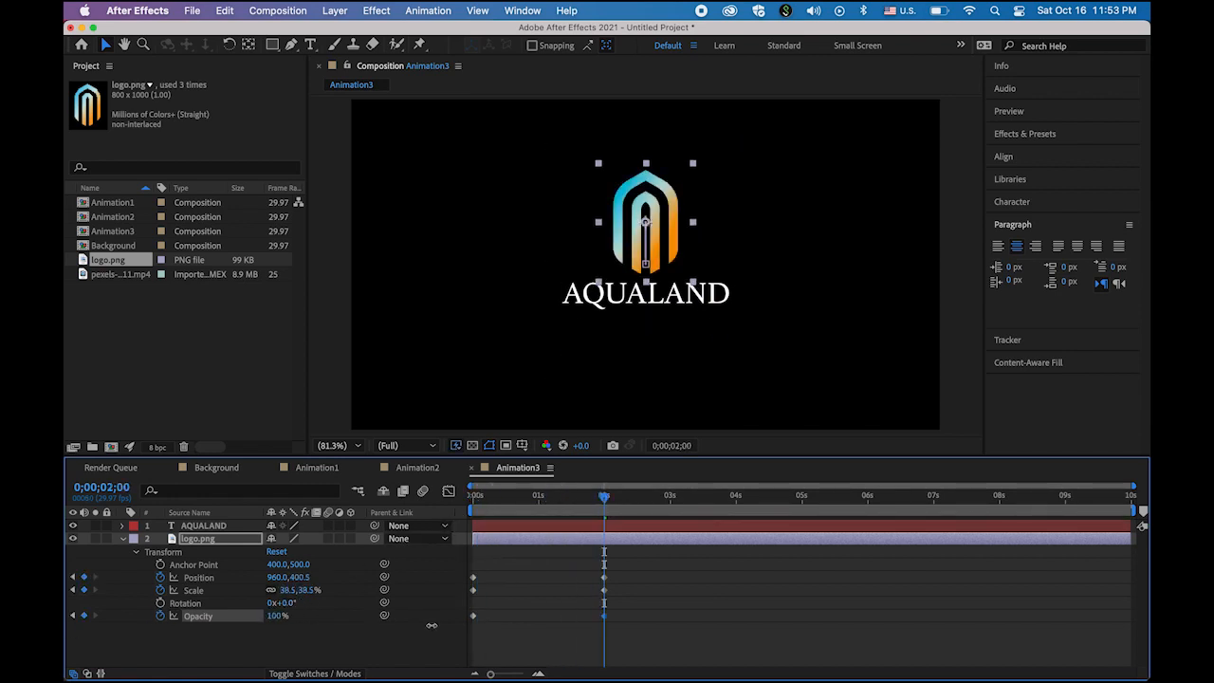
Preview the logo's combined position, scale and opacity animation from the start of Animation3
left_click(637, 418)
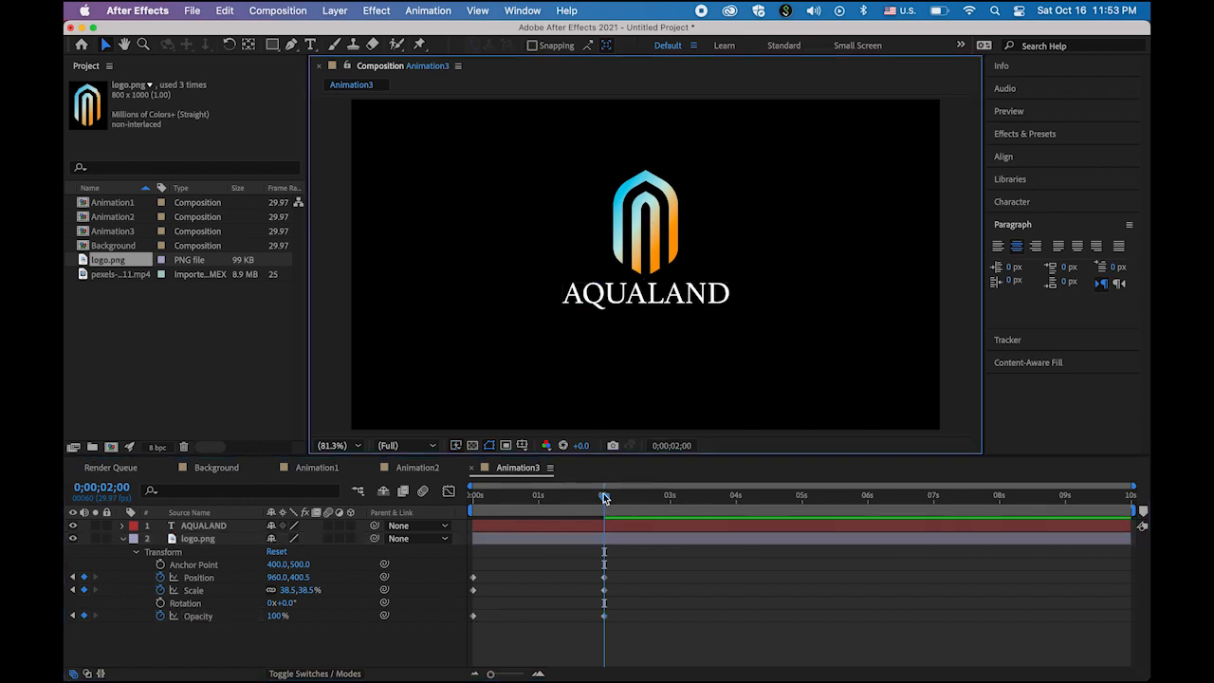
left_click_drag(605, 494, 415, 524)
key("space")
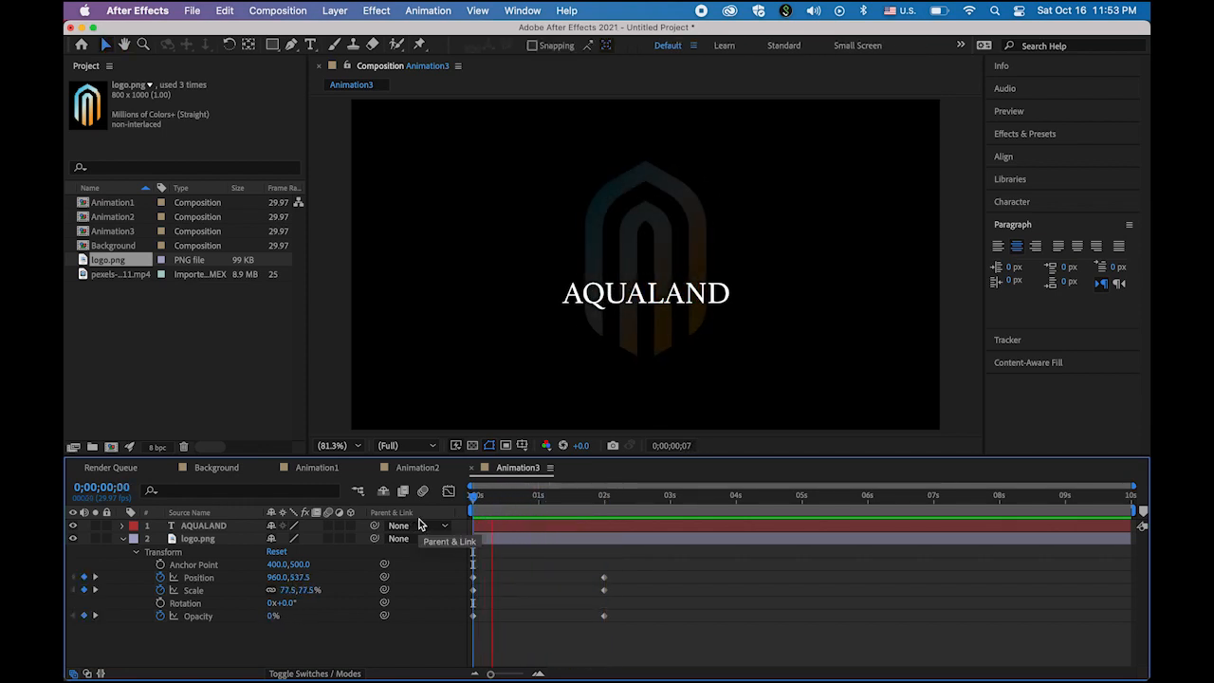
key("space")
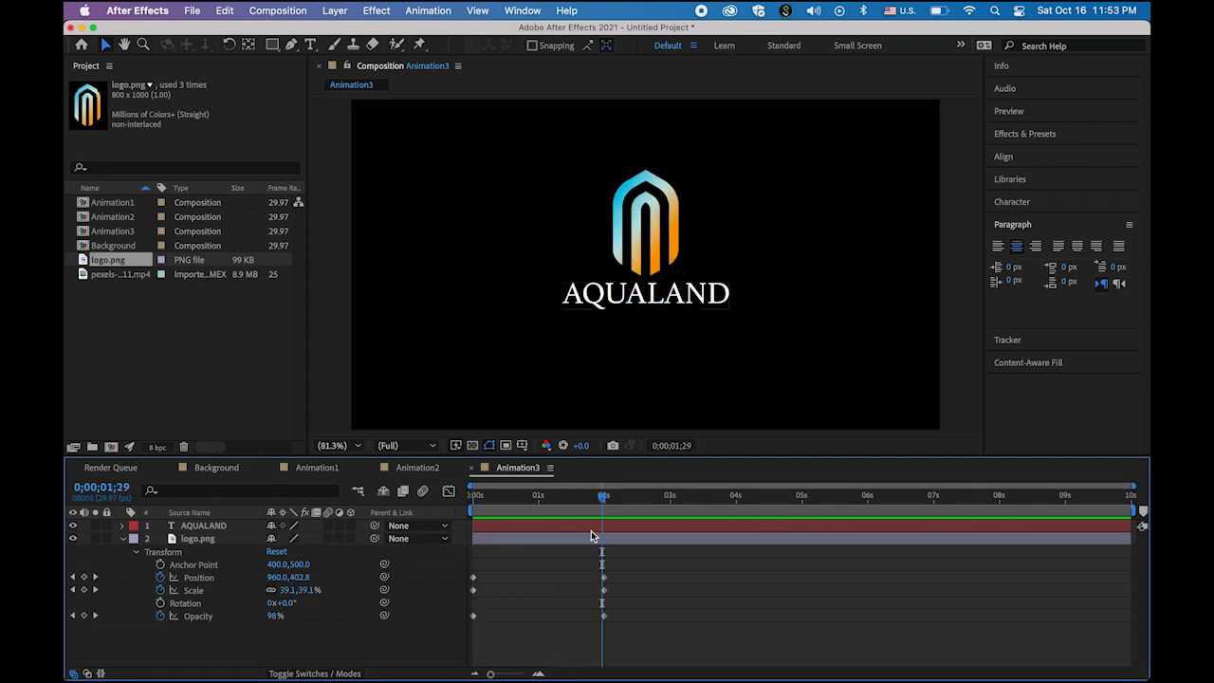
key("shift+Page_Up")
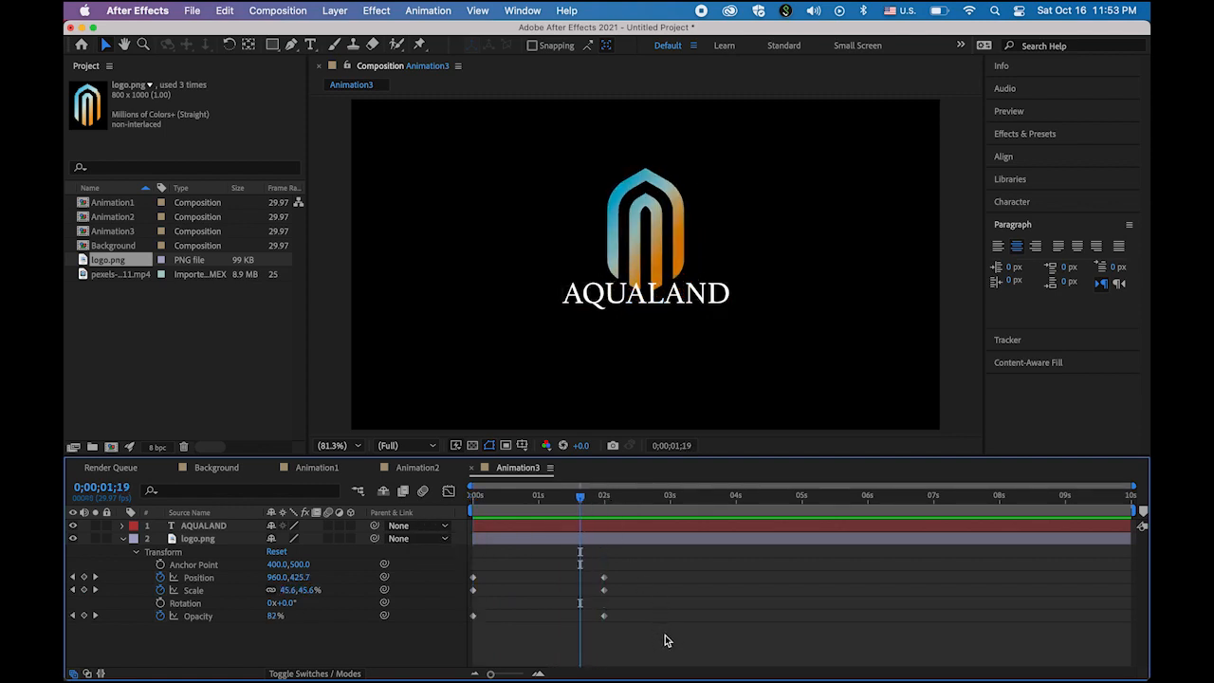
Apply Easy Ease to all the logo's Position, Scale and Opacity keyframes and preview the animation from 0 seconds
left_click_drag(665, 635, 471, 581)
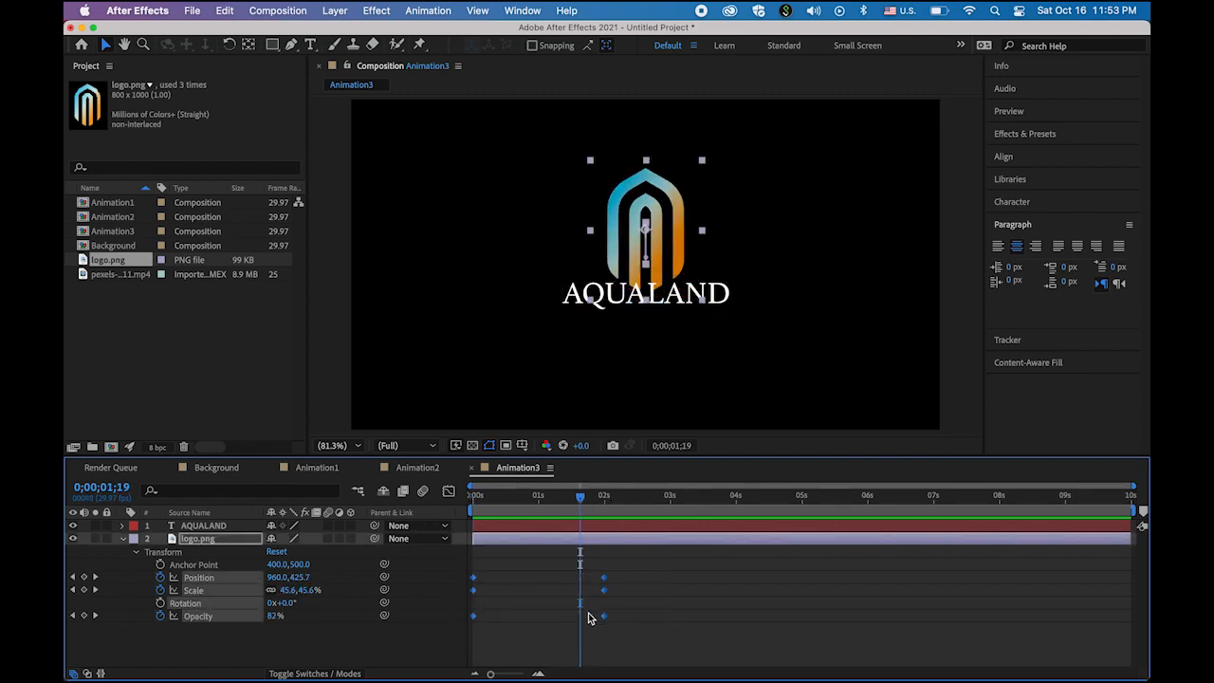
left_click(430, 10)
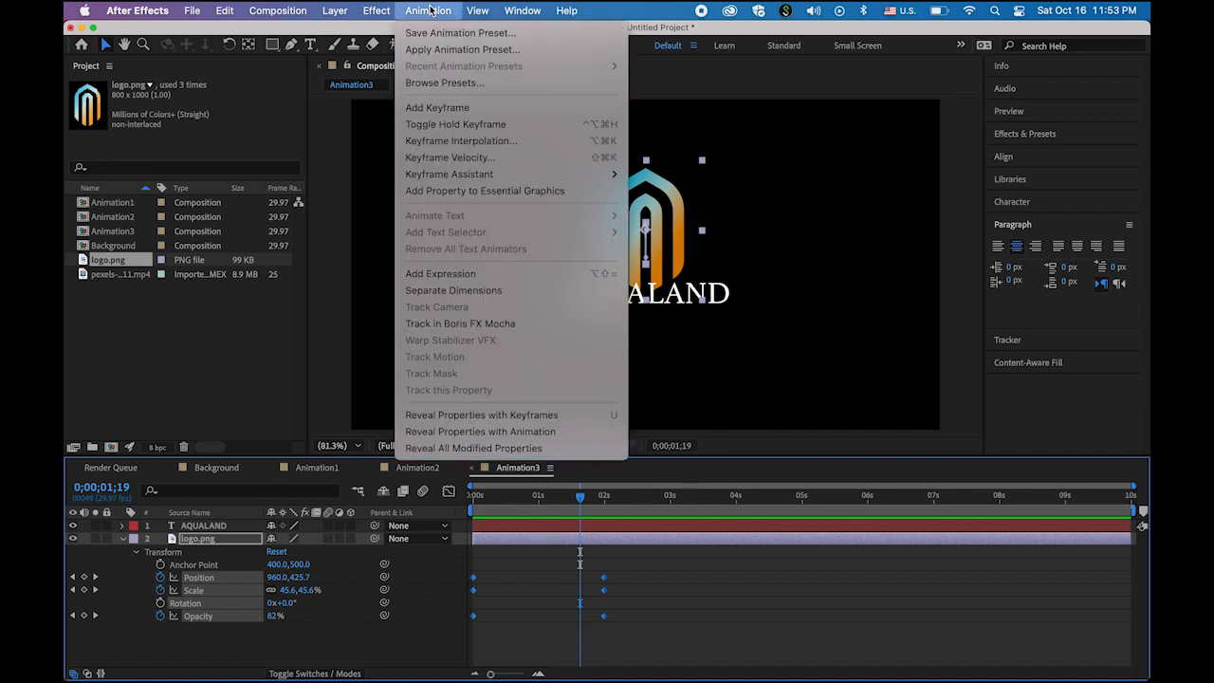
mouse_move(462, 179)
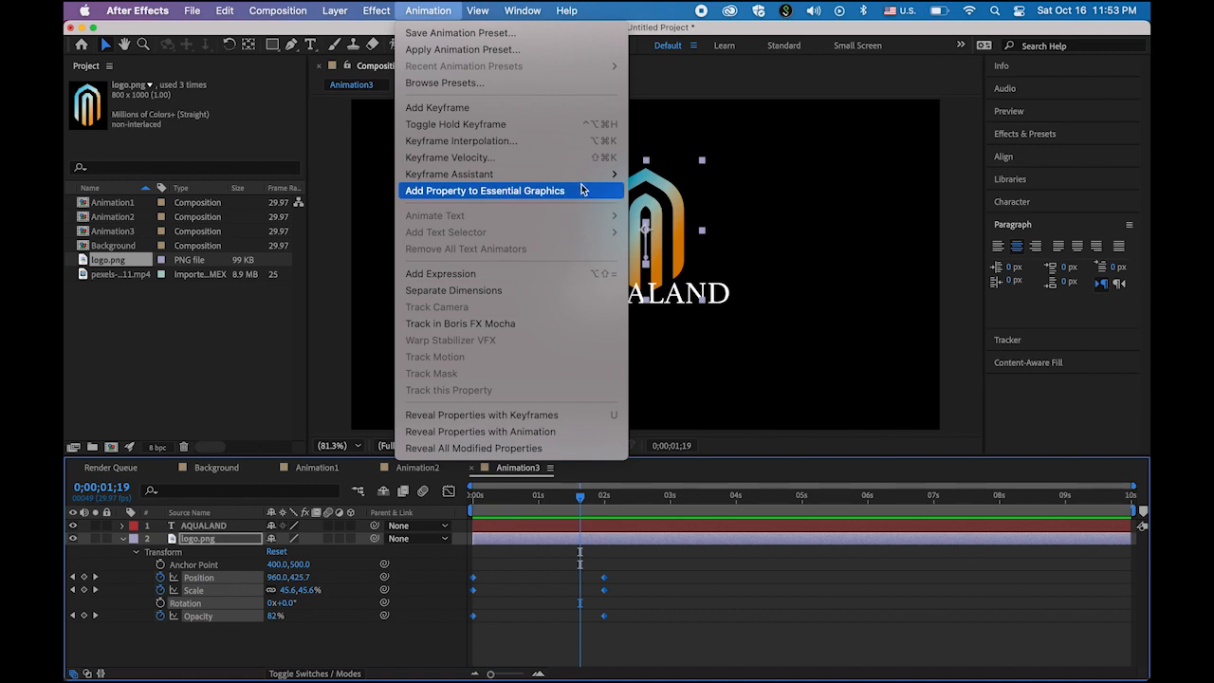
left_click(708, 224)
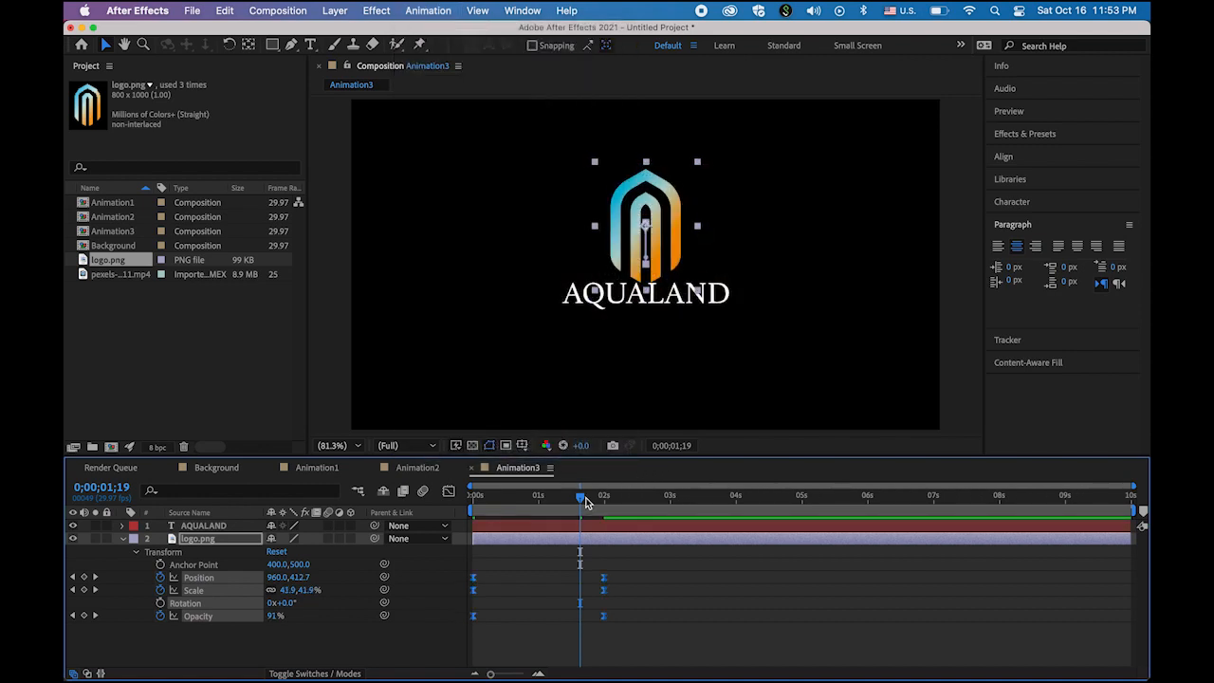
left_click_drag(580, 497, 521, 496)
key("Home")
left_click(424, 327)
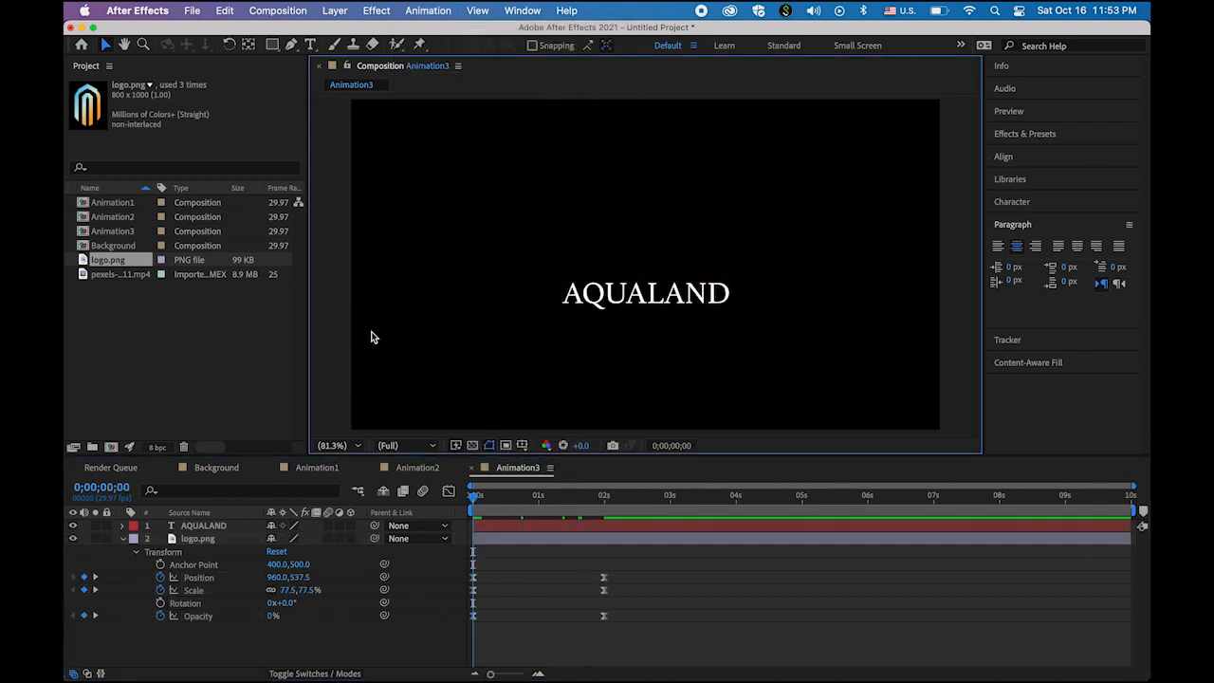
key("space")
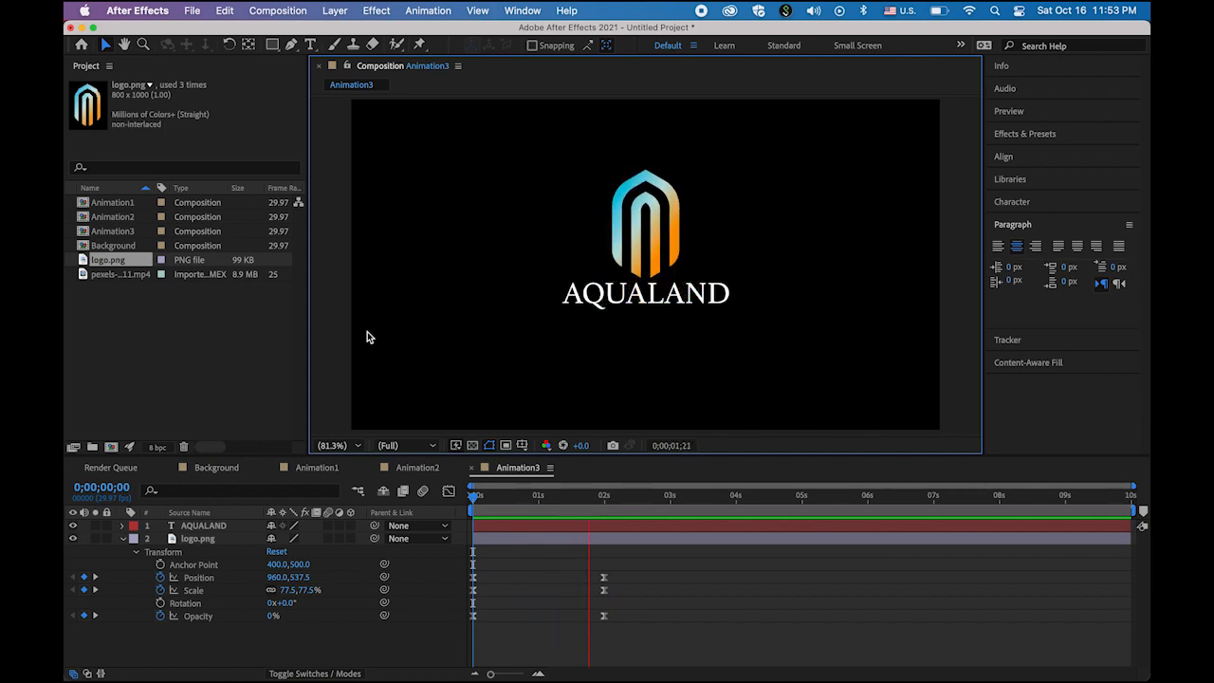
key("space")
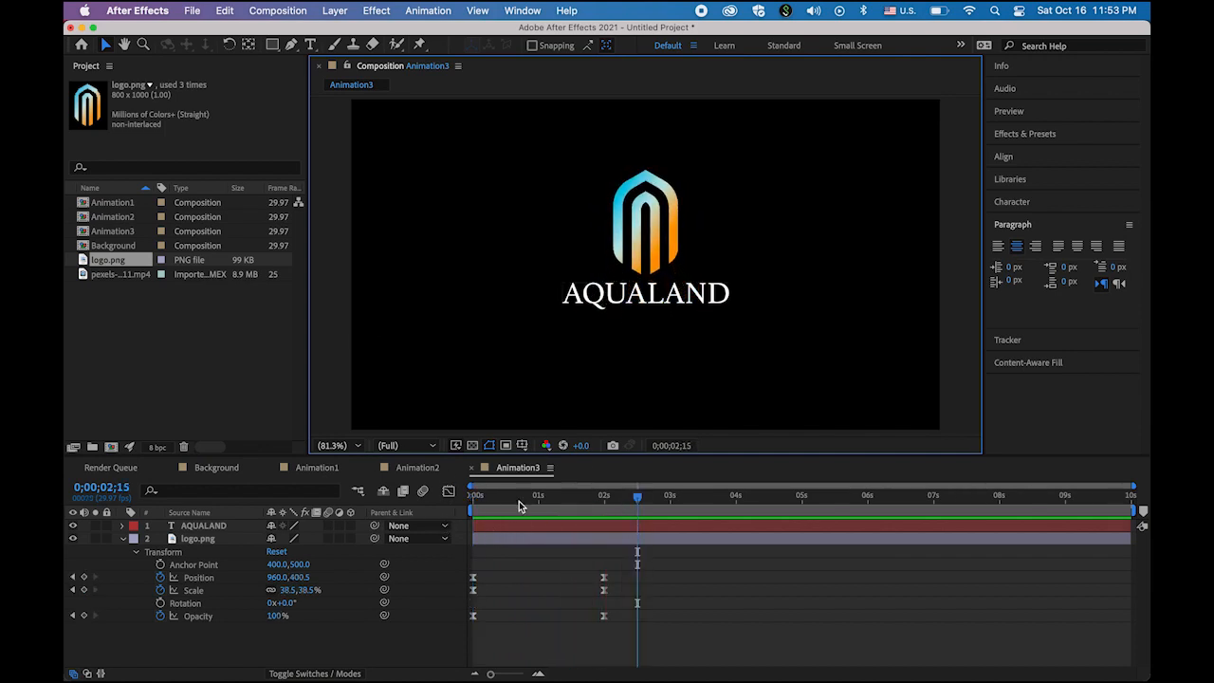
Trim the start of the AQUALAND text layer to 2 seconds
left_click(124, 539)
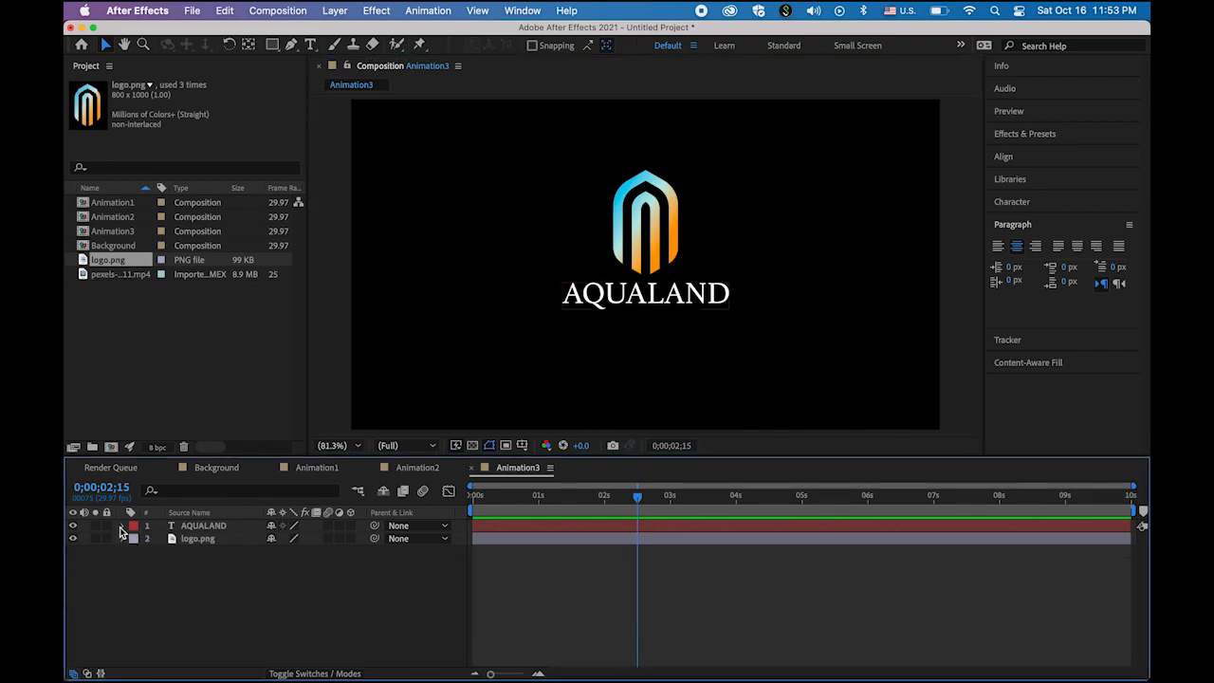
left_click(122, 526)
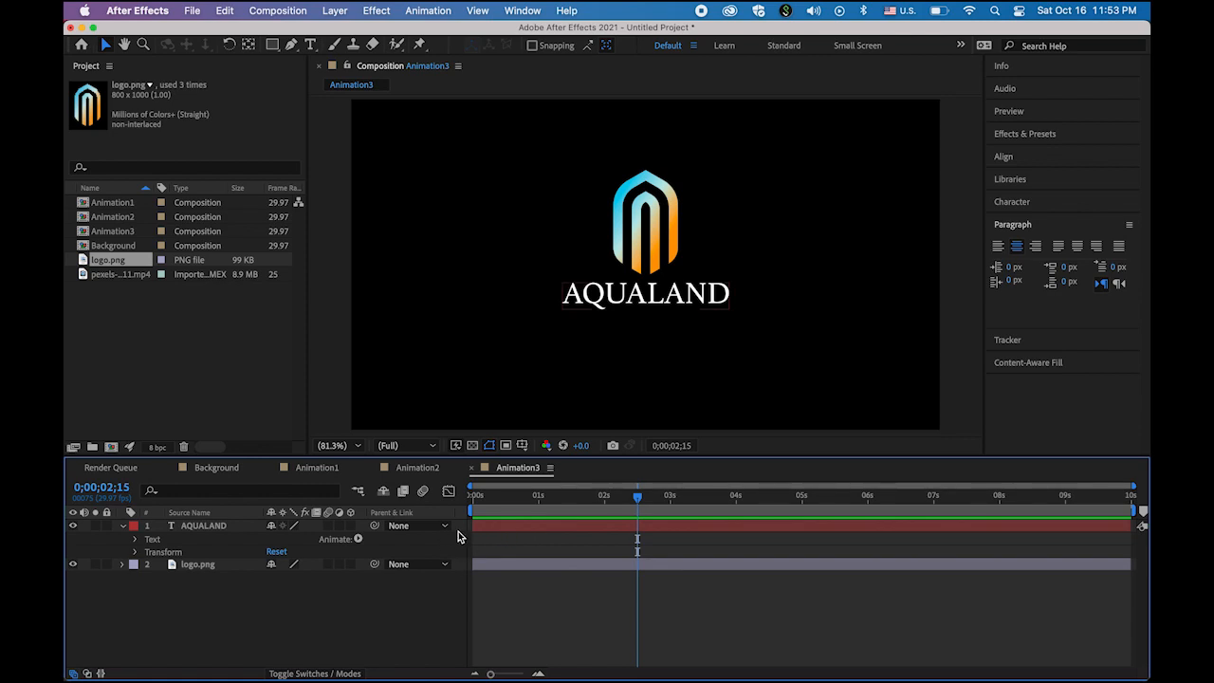
left_click_drag(638, 498, 608, 506)
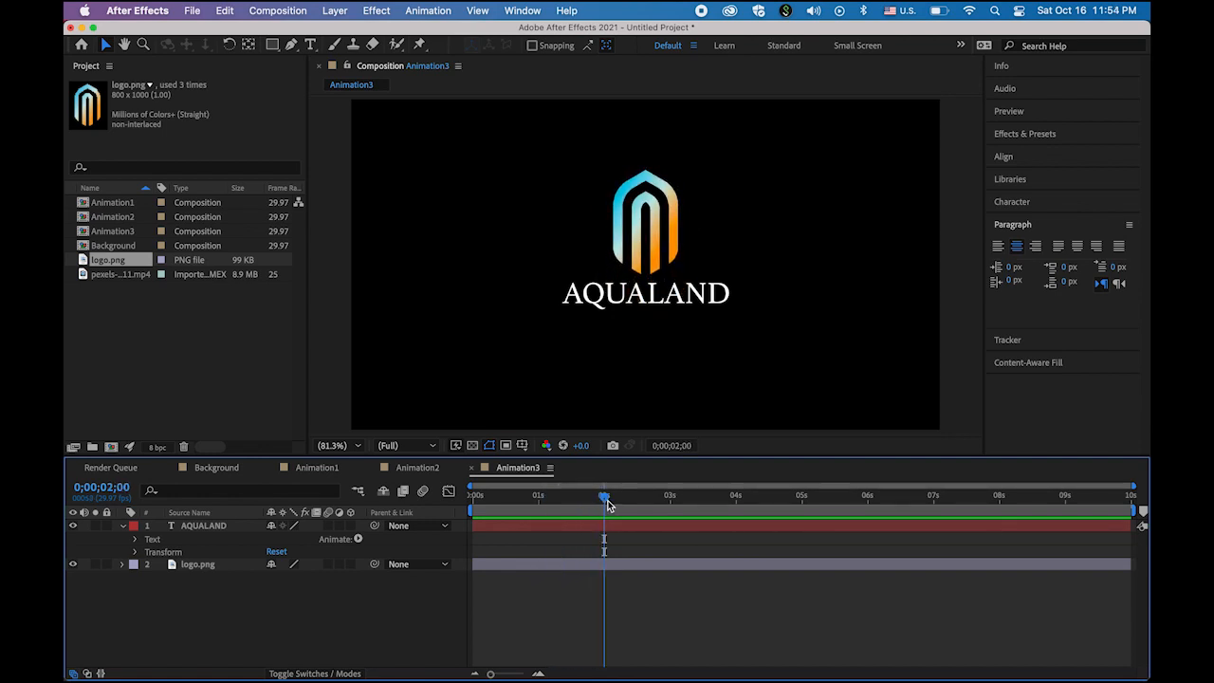
left_click(483, 527)
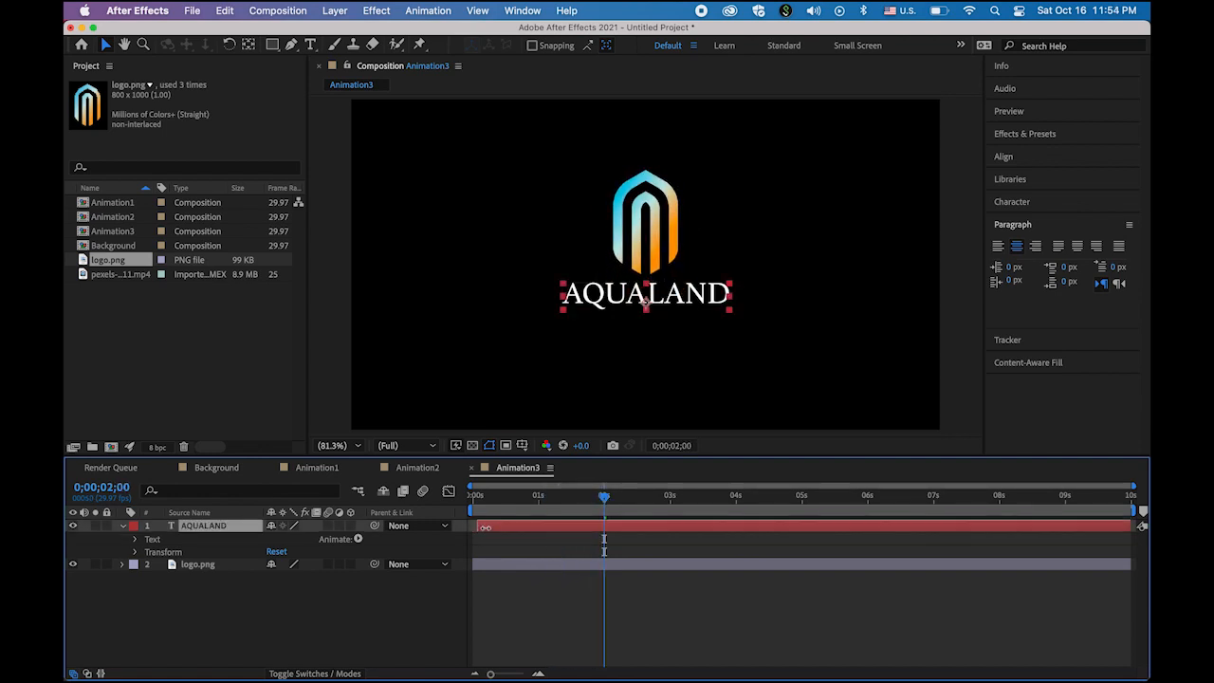
left_click_drag(485, 527, 605, 528)
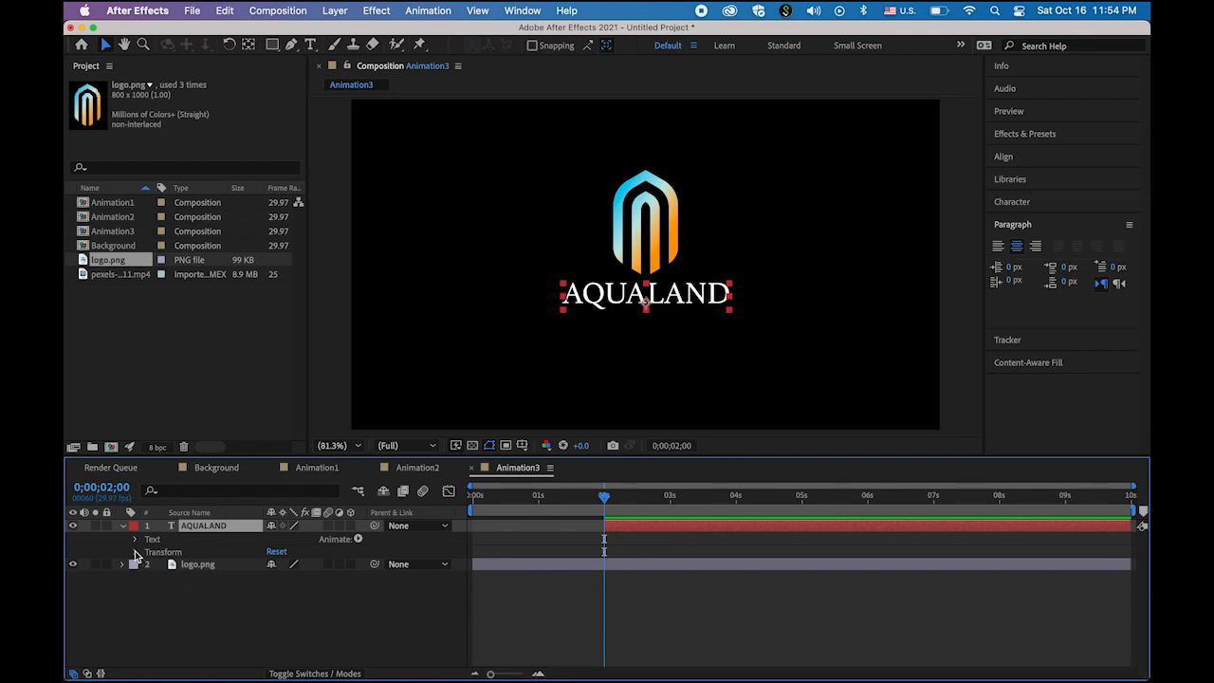
Keyframe the AQUALAND text's Opacity from 0% at 2 seconds to 100% at 3 seconds
left_click(135, 553)
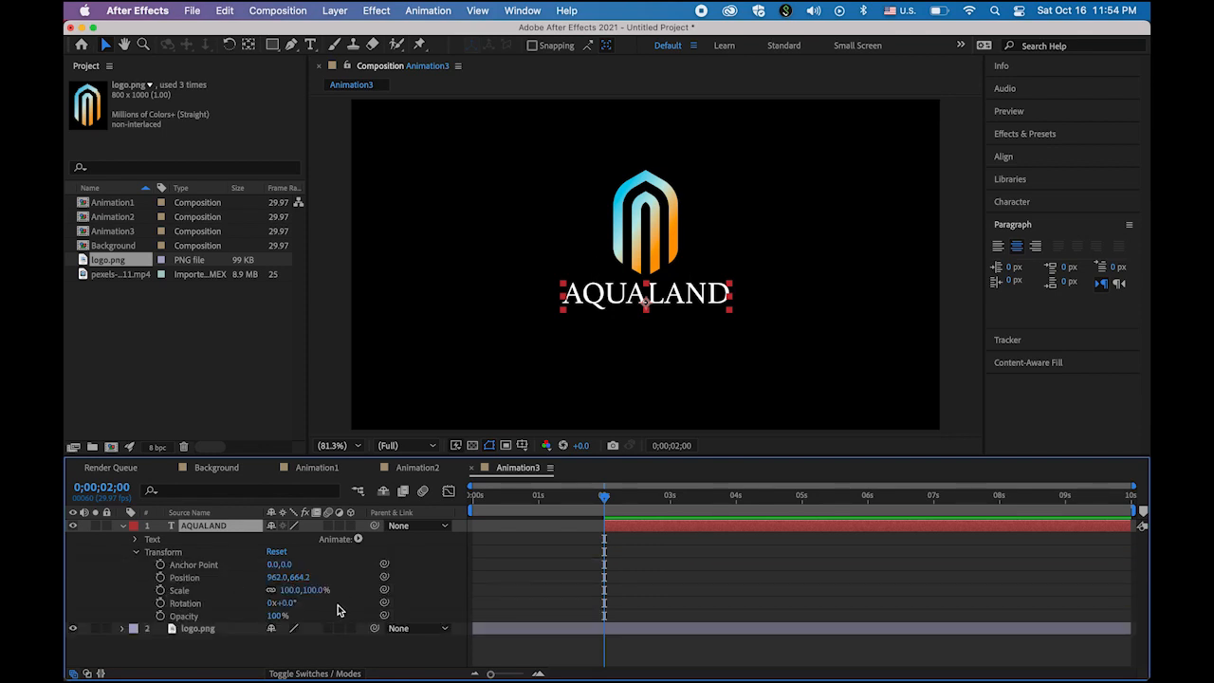
left_click(161, 618)
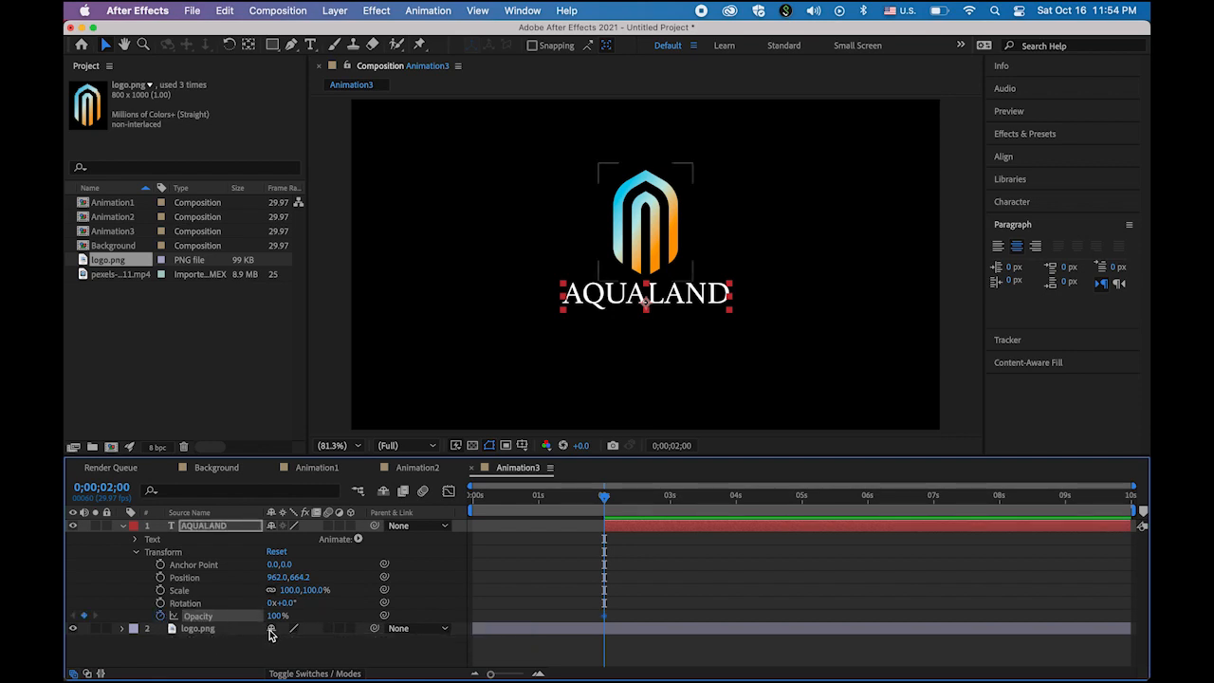
left_click_drag(275, 615, 152, 616)
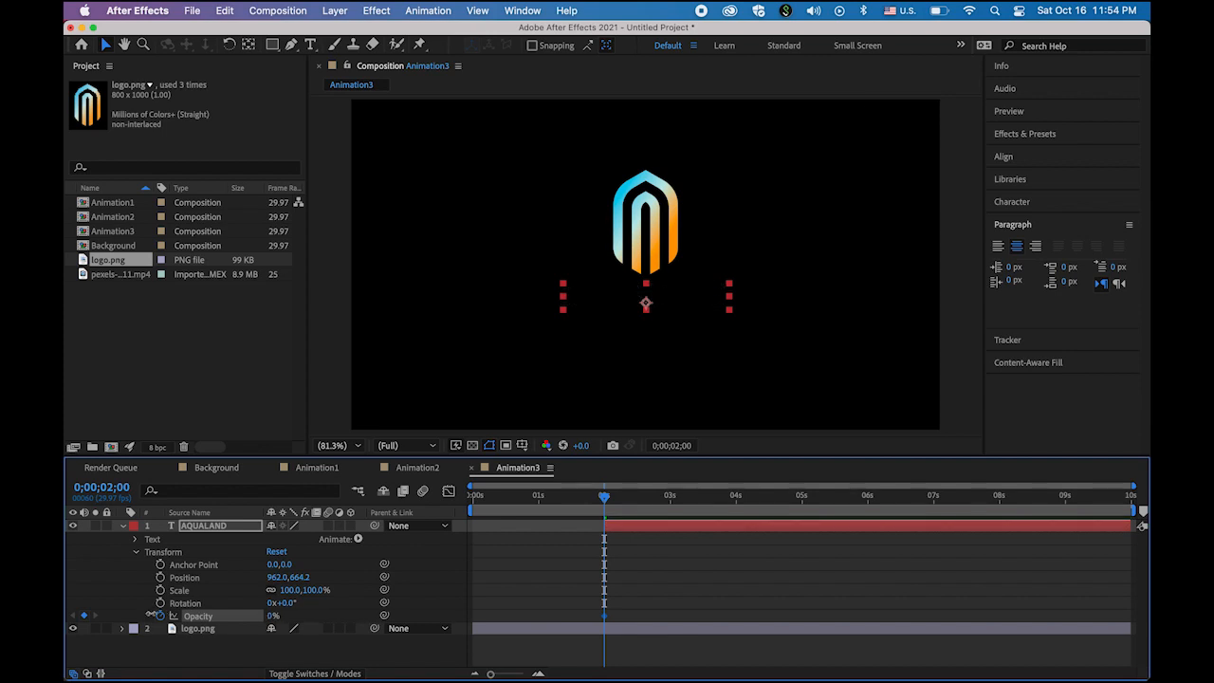
left_click_drag(607, 504, 671, 505)
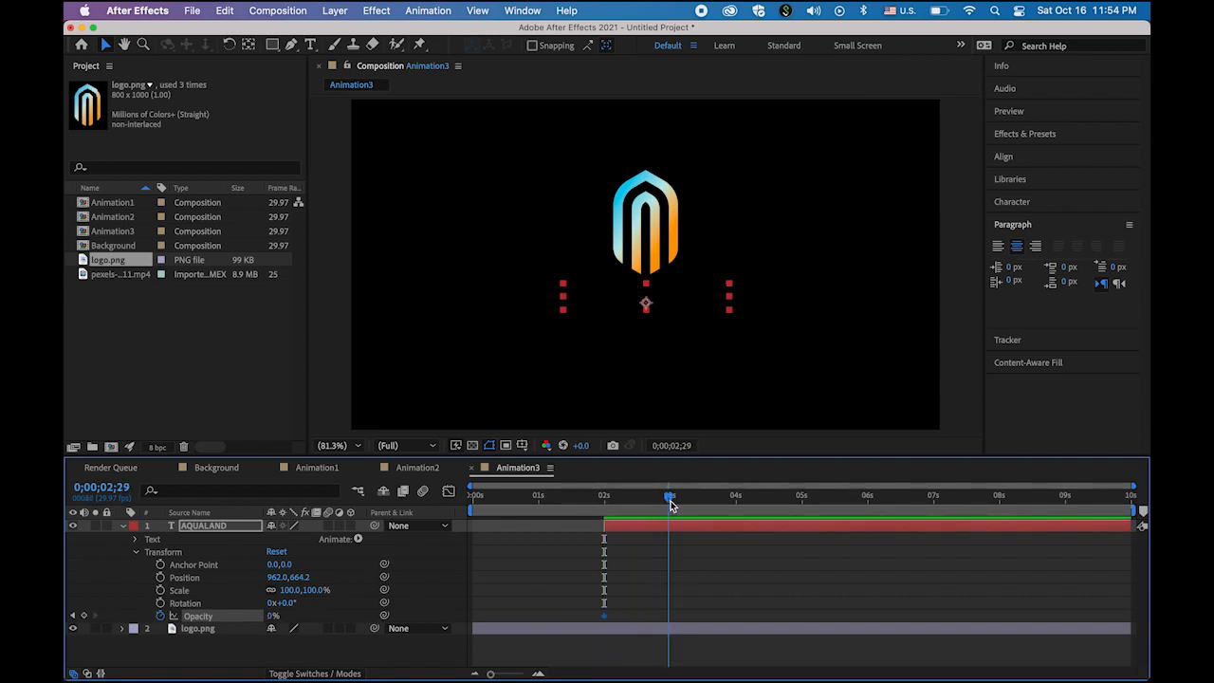
left_click_drag(671, 504, 673, 505)
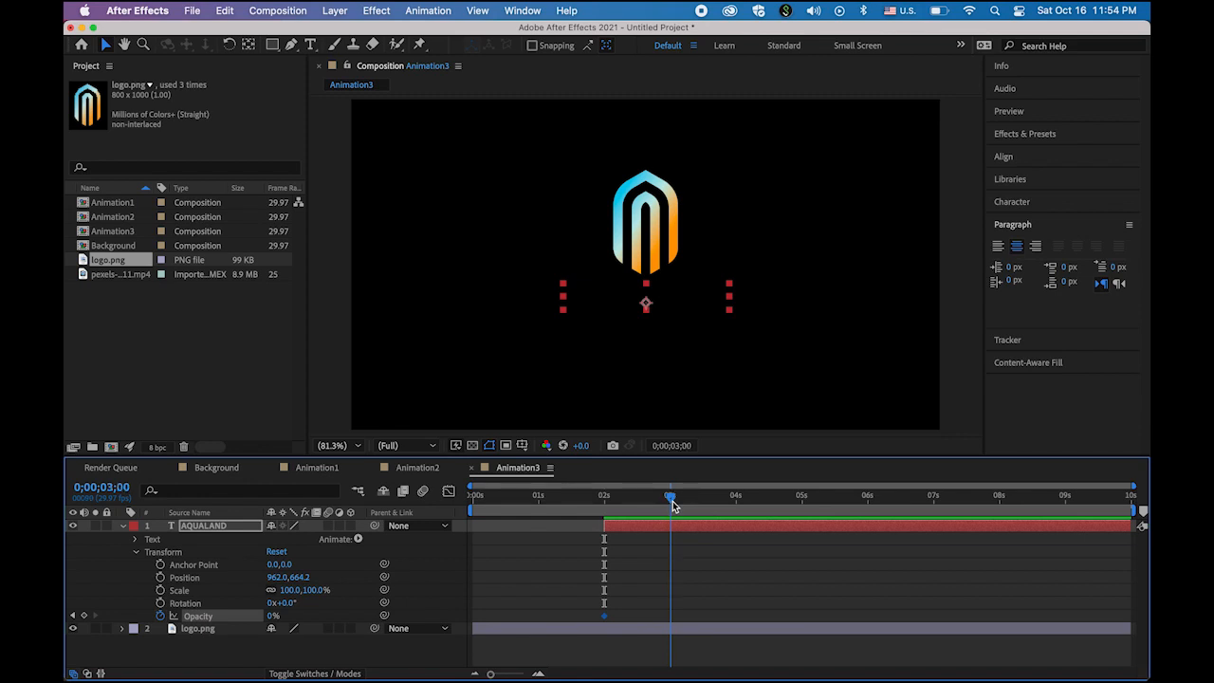
left_click(272, 615)
type("100")
key("Return")
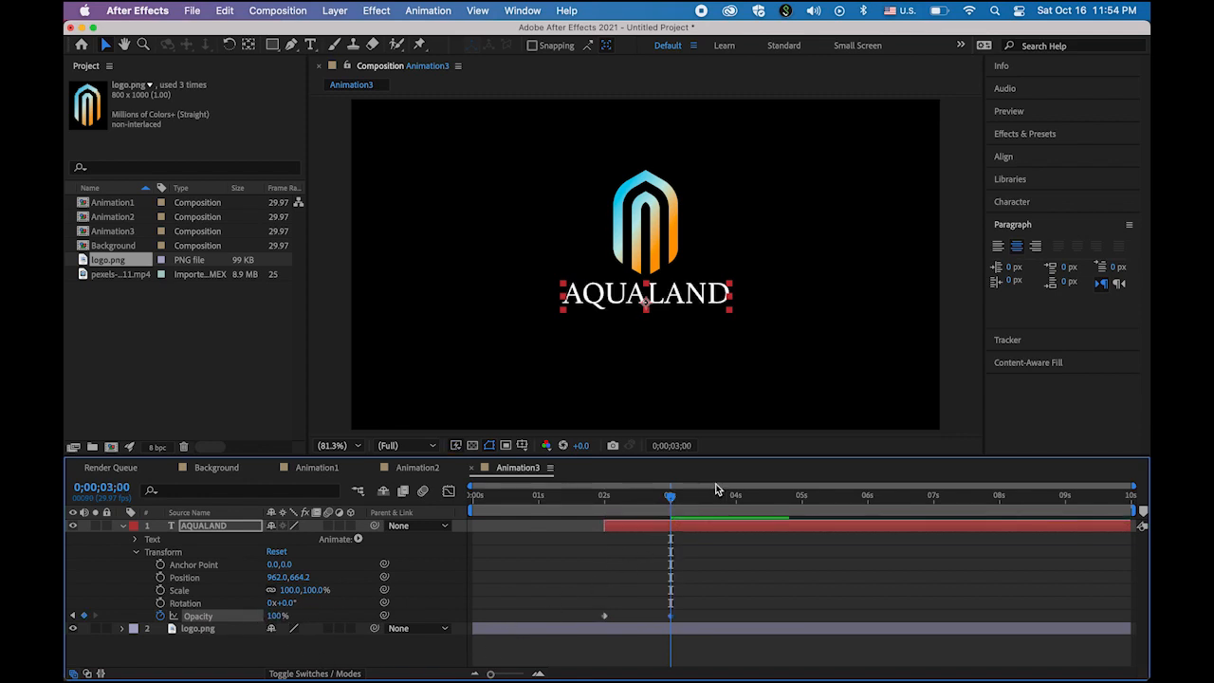
mouse_move(672, 503)
left_mouse_down()
mouse_move(535, 507)
mouse_move(670, 518)
left_mouse_up()
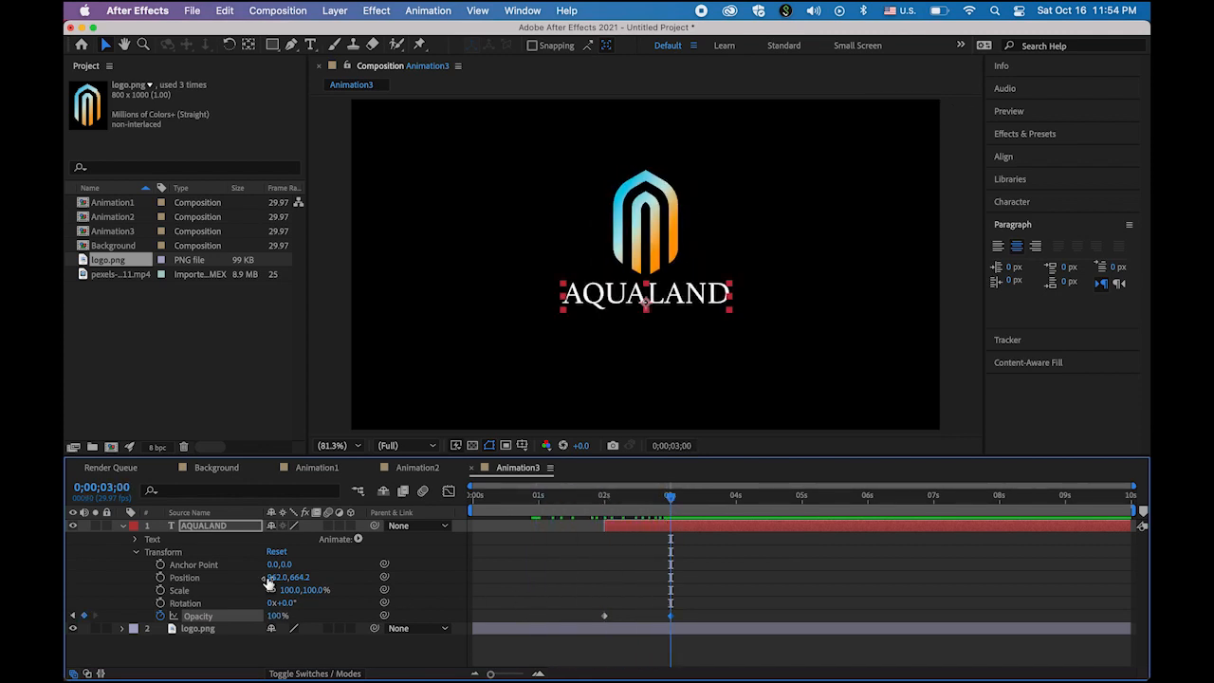
Collapse the AQUALAND layer's Transform properties and add a Tracking animator to its text
left_click(135, 553)
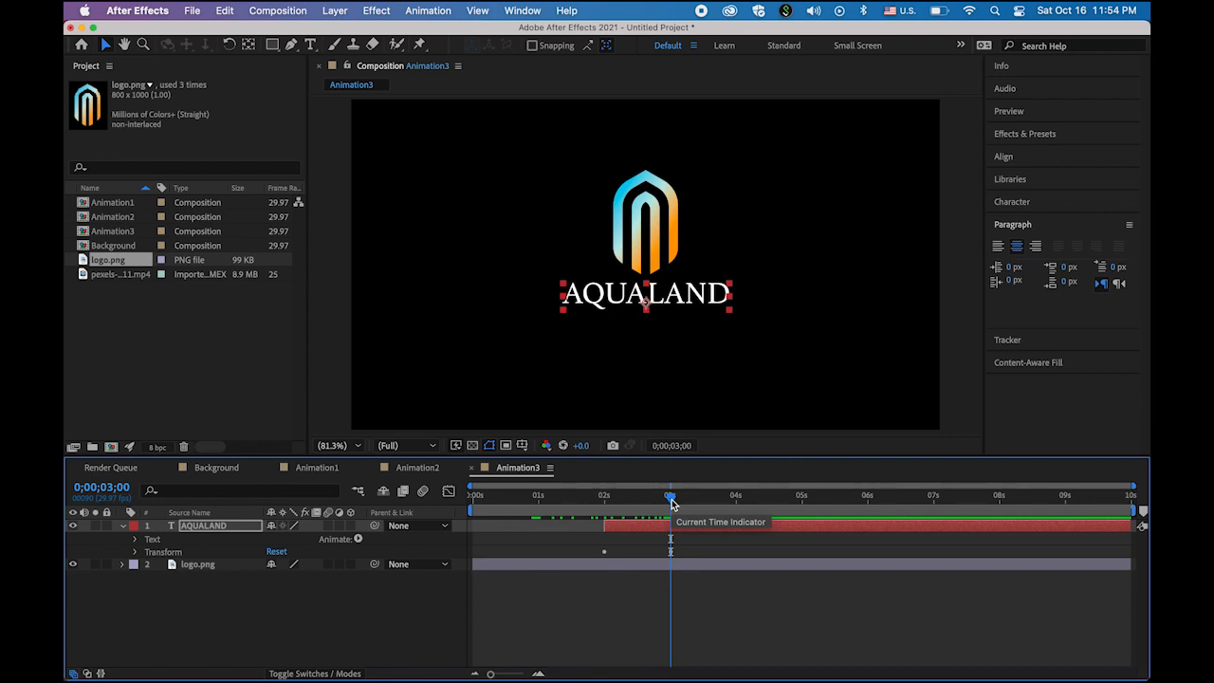
left_click_drag(671, 503, 671, 531)
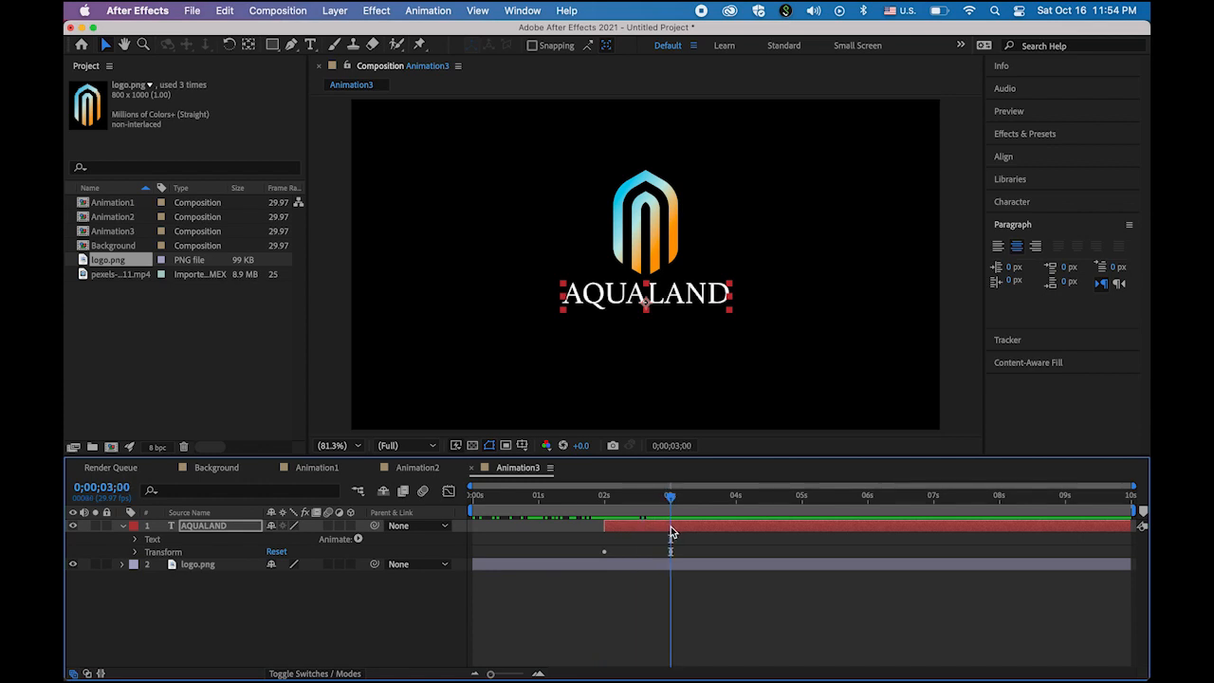
left_click(359, 539)
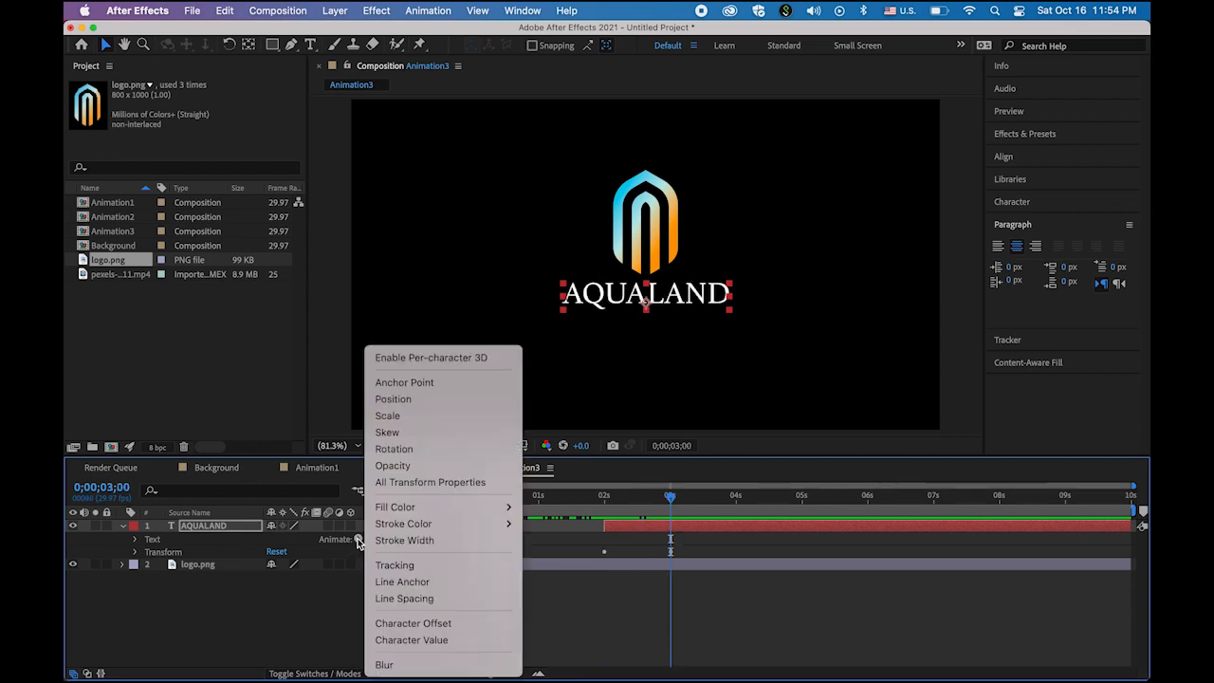
left_click(427, 567)
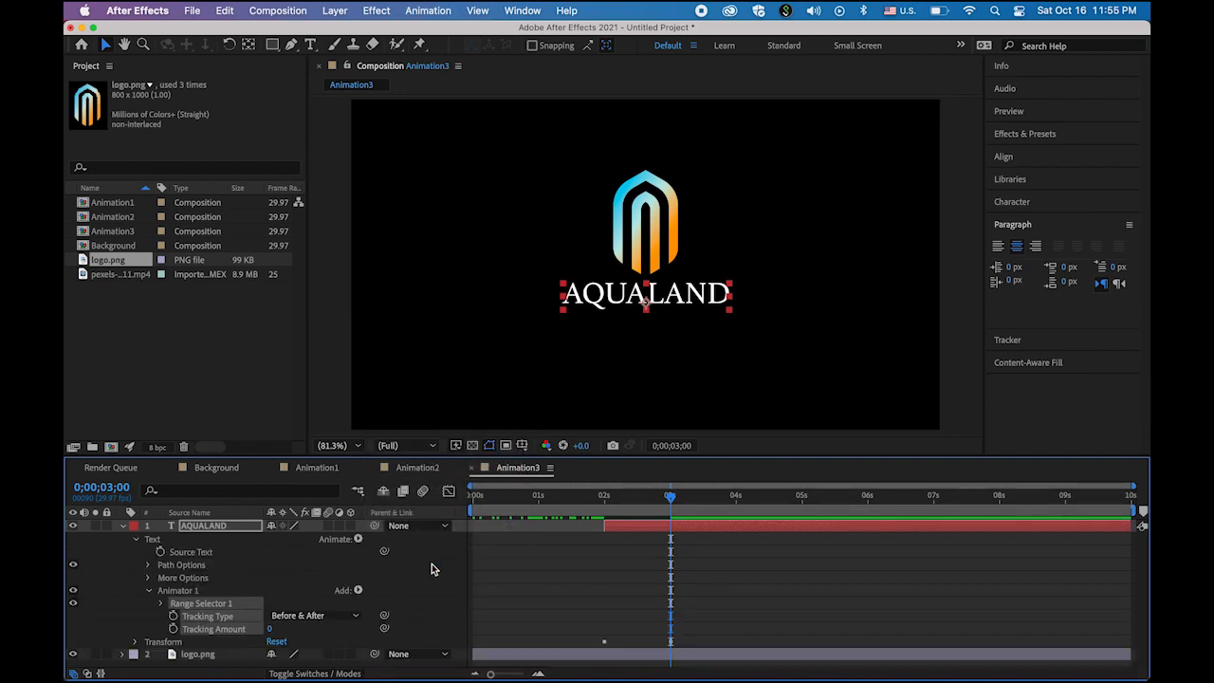
Keyframe the tracking animator's Range Selector Start at 0% at 3 seconds and End at 100% at 7 seconds
left_click(162, 604)
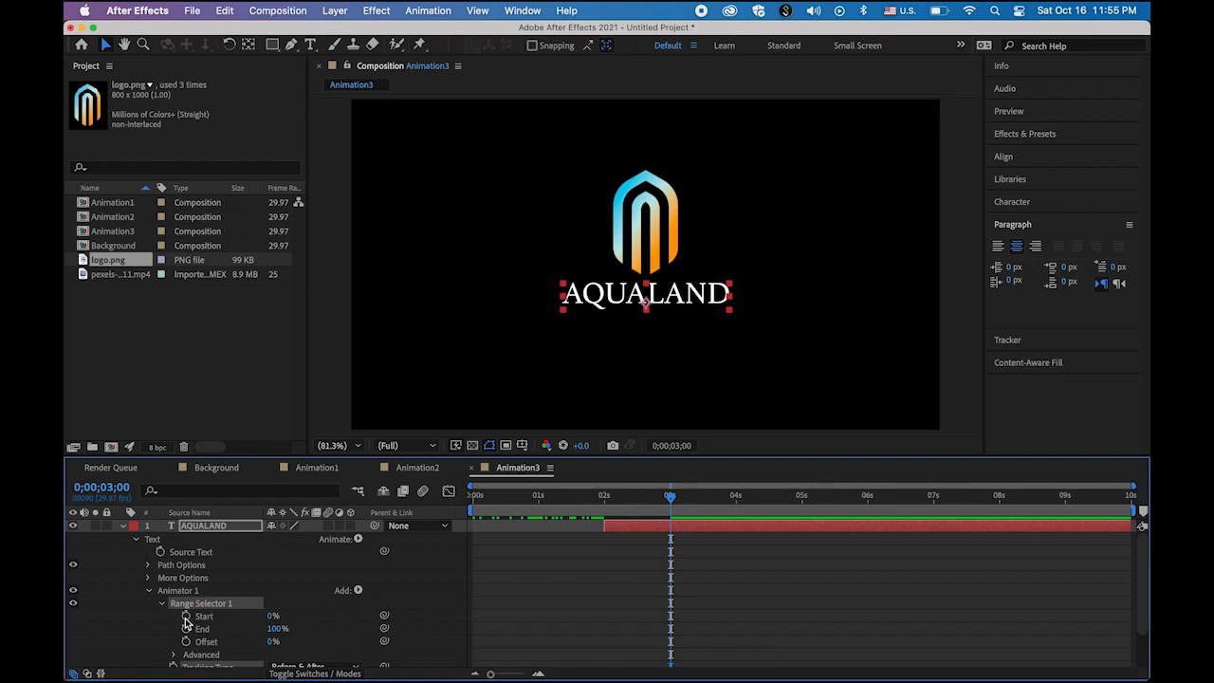
left_click(186, 618)
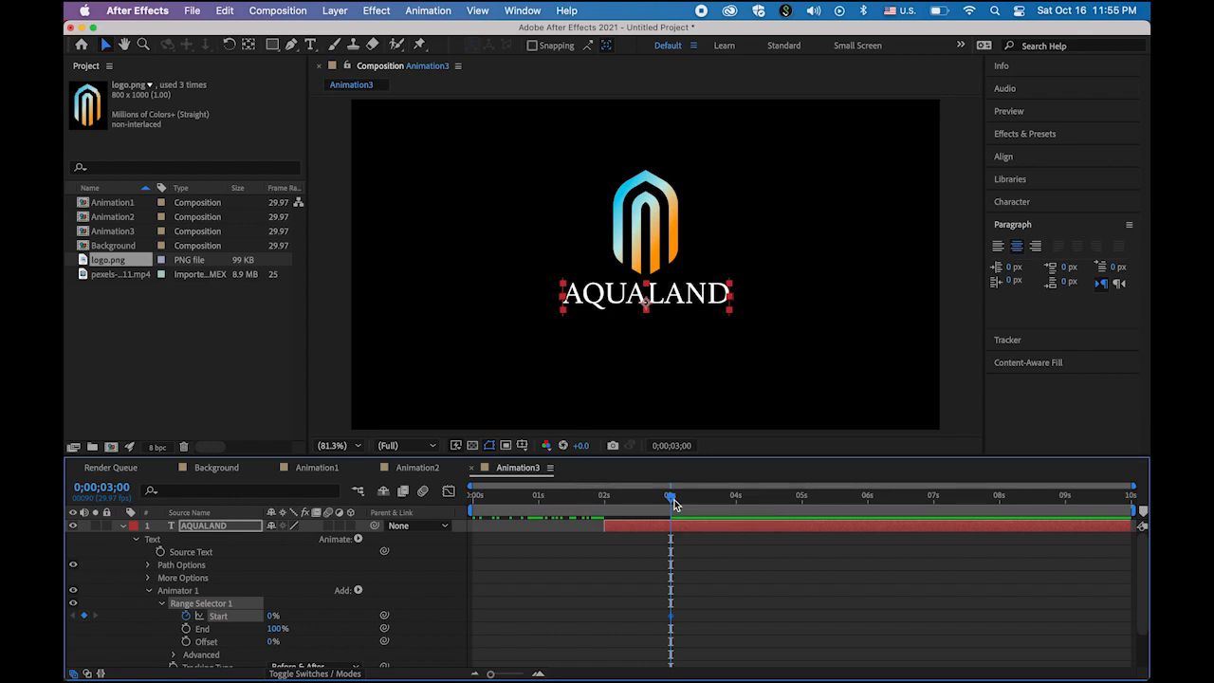
left_click_drag(673, 503, 938, 514)
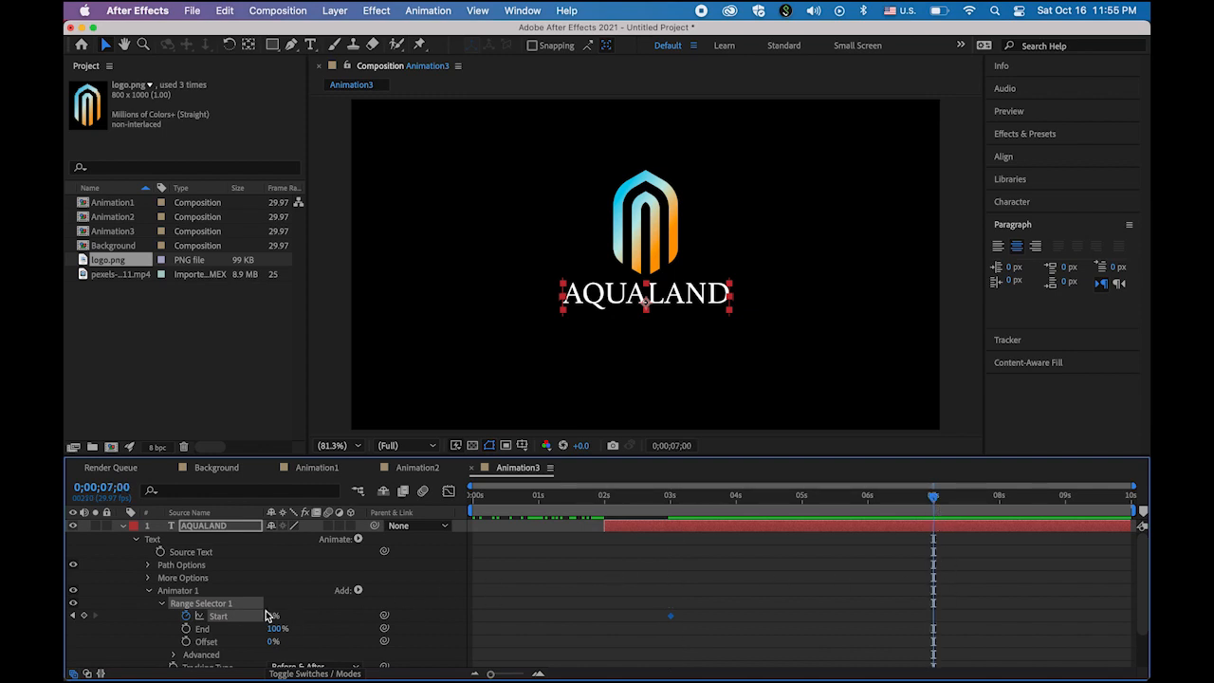
left_click(186, 628)
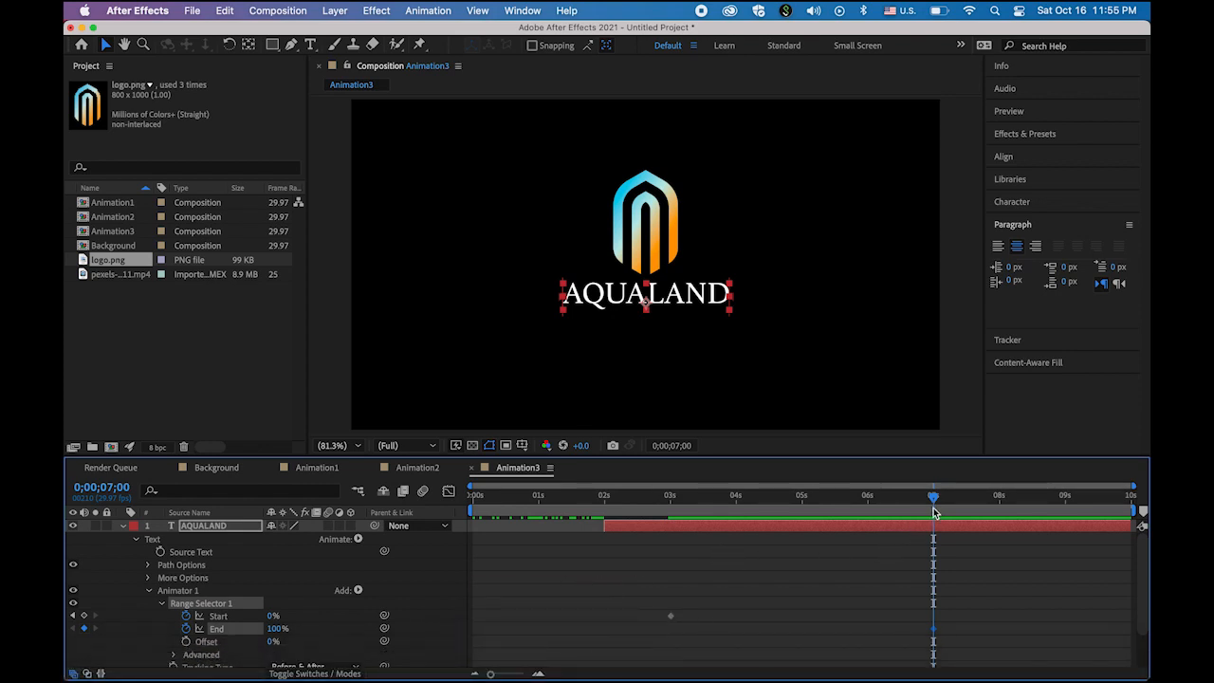
Keyframe the AQUALAND text's Tracking Amount from 0 at 3 seconds to 28 at 7 seconds
left_click_drag(935, 500, 674, 548)
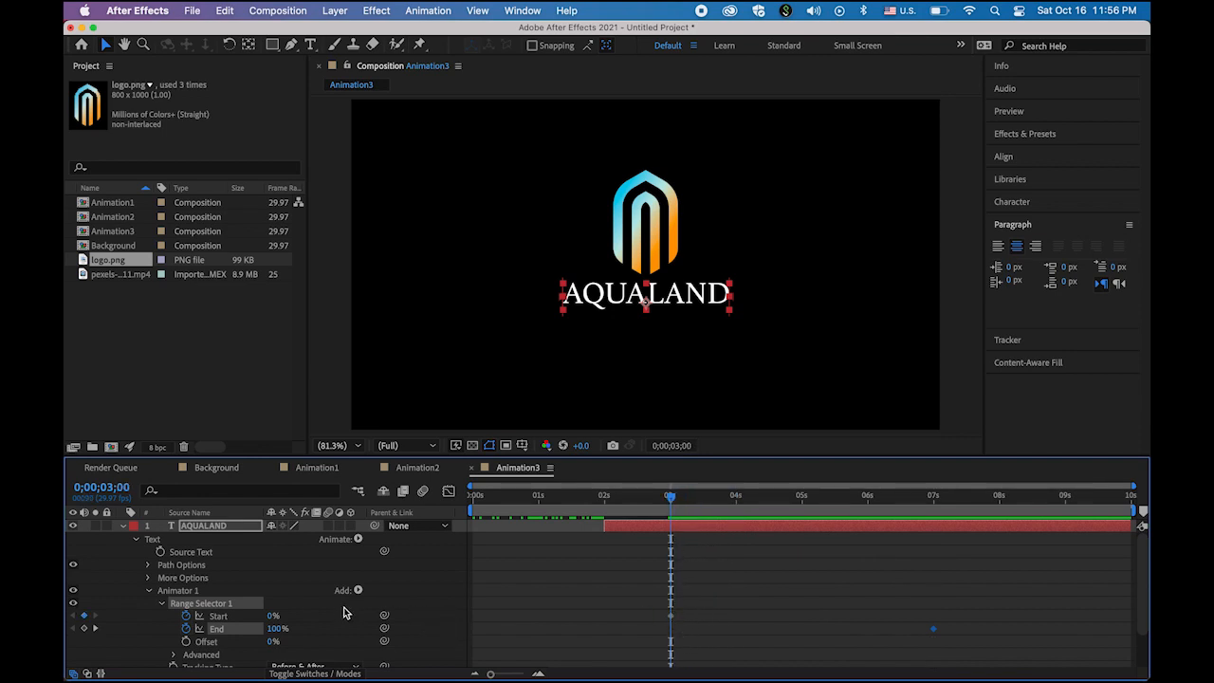
scroll(345, 612, "down", 3)
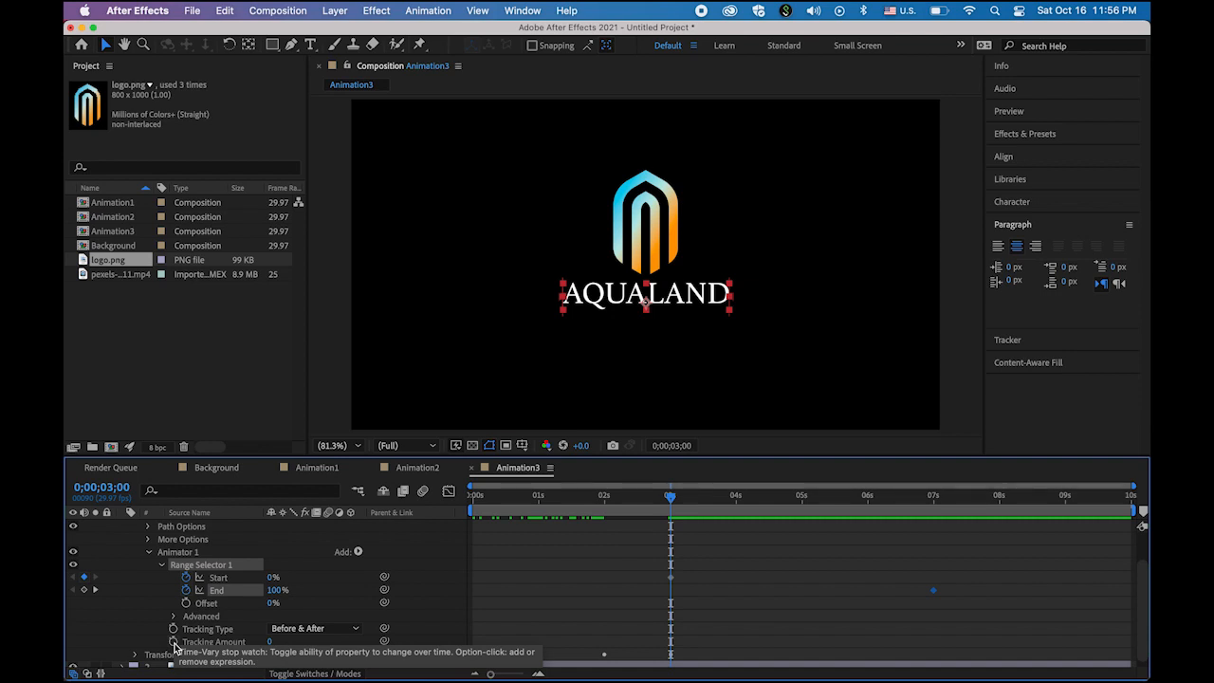
left_click(175, 648)
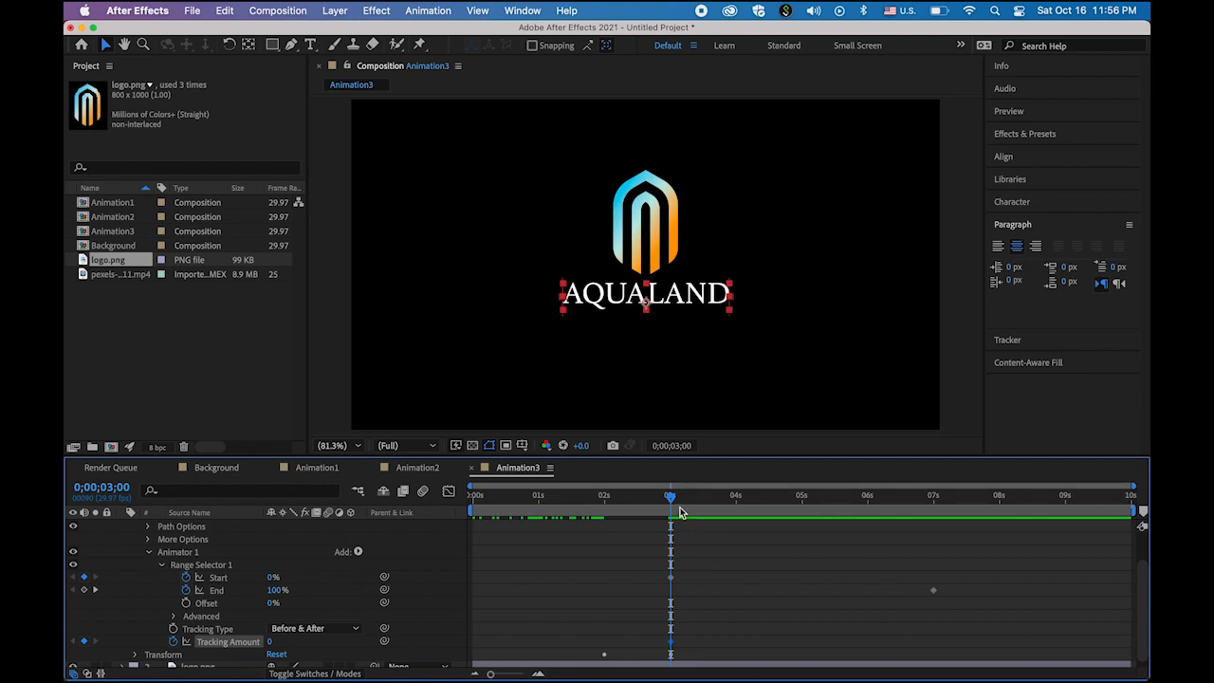
left_click_drag(673, 504, 937, 525)
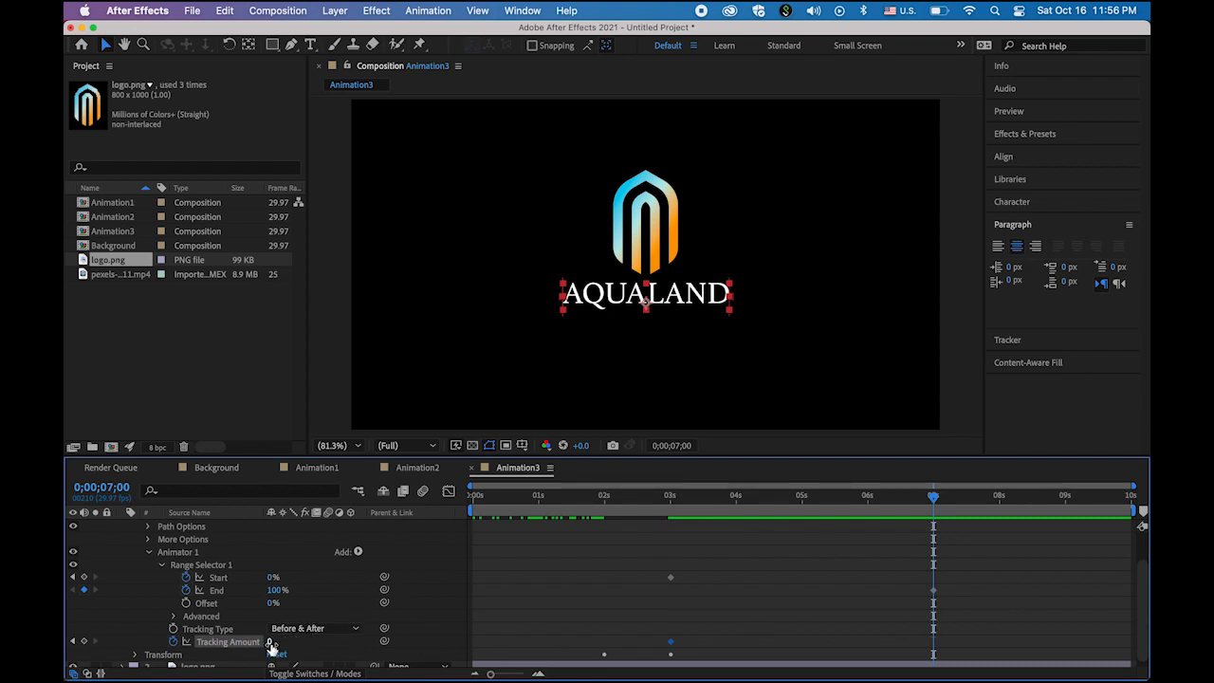
left_click_drag(271, 647, 295, 648)
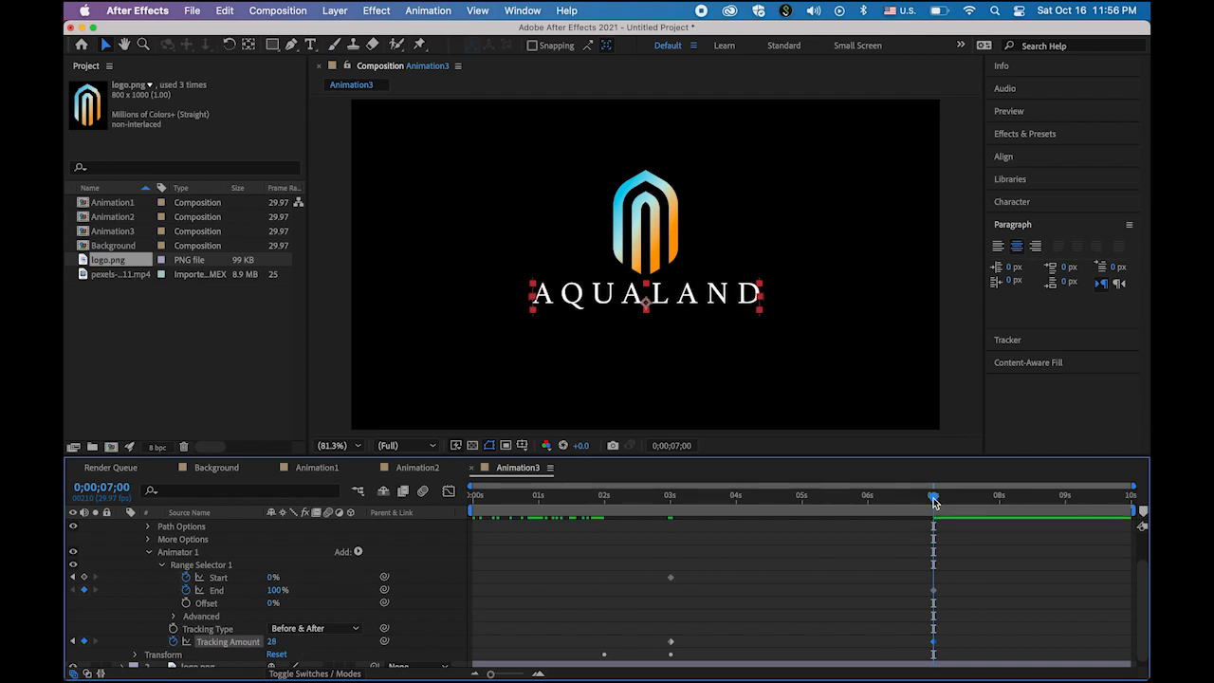
Preview the Animation3 composition from the start to check the logo and the text tracking
left_click_drag(933, 496, 288, 506)
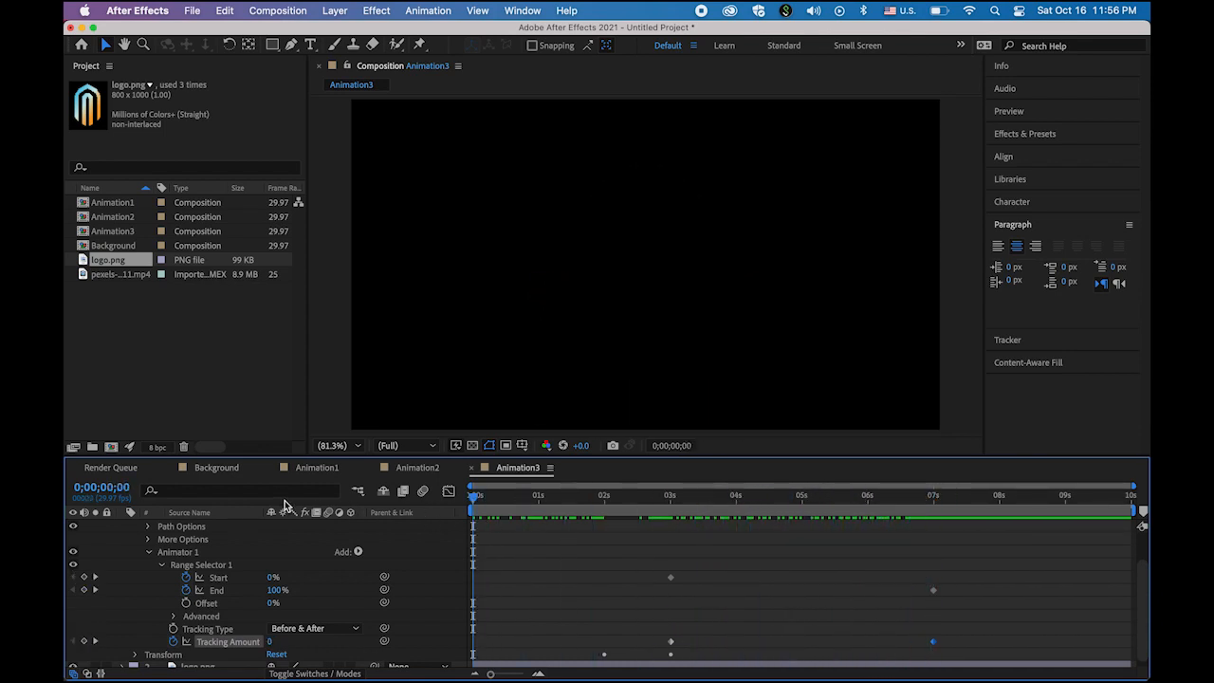
left_click(327, 366)
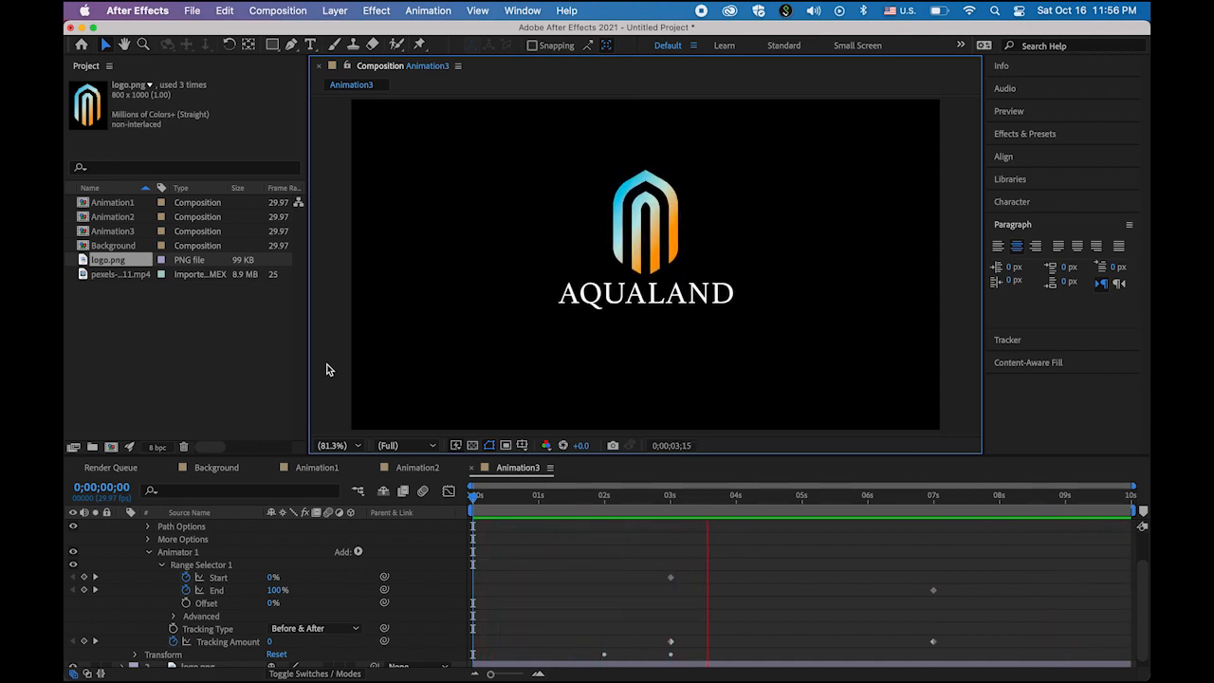
left_click(203, 372)
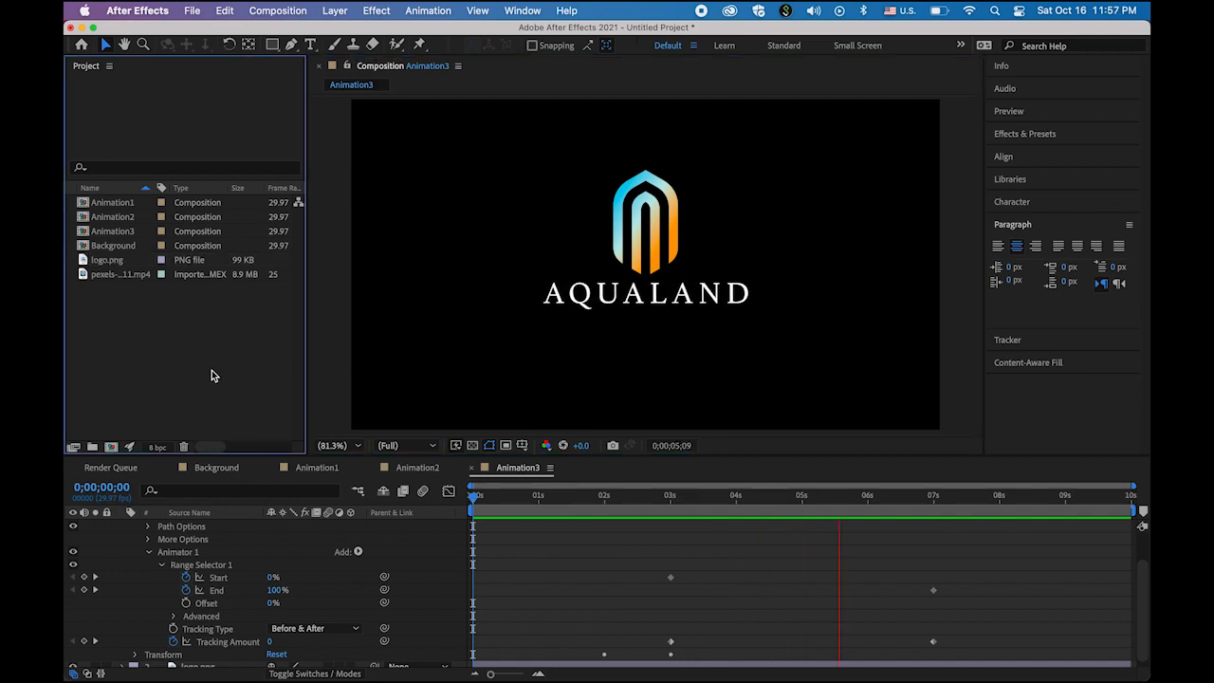
Open the Background composition in the timeline
left_click(83, 249)
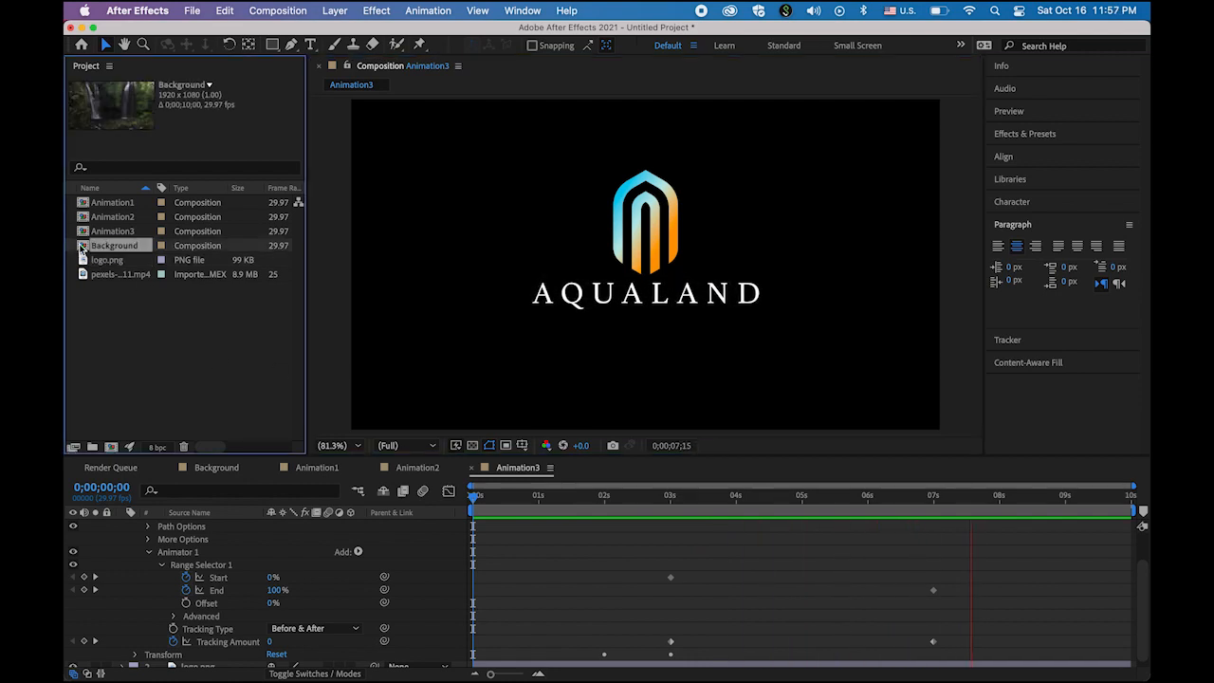
double_click(82, 250)
left_click(184, 361)
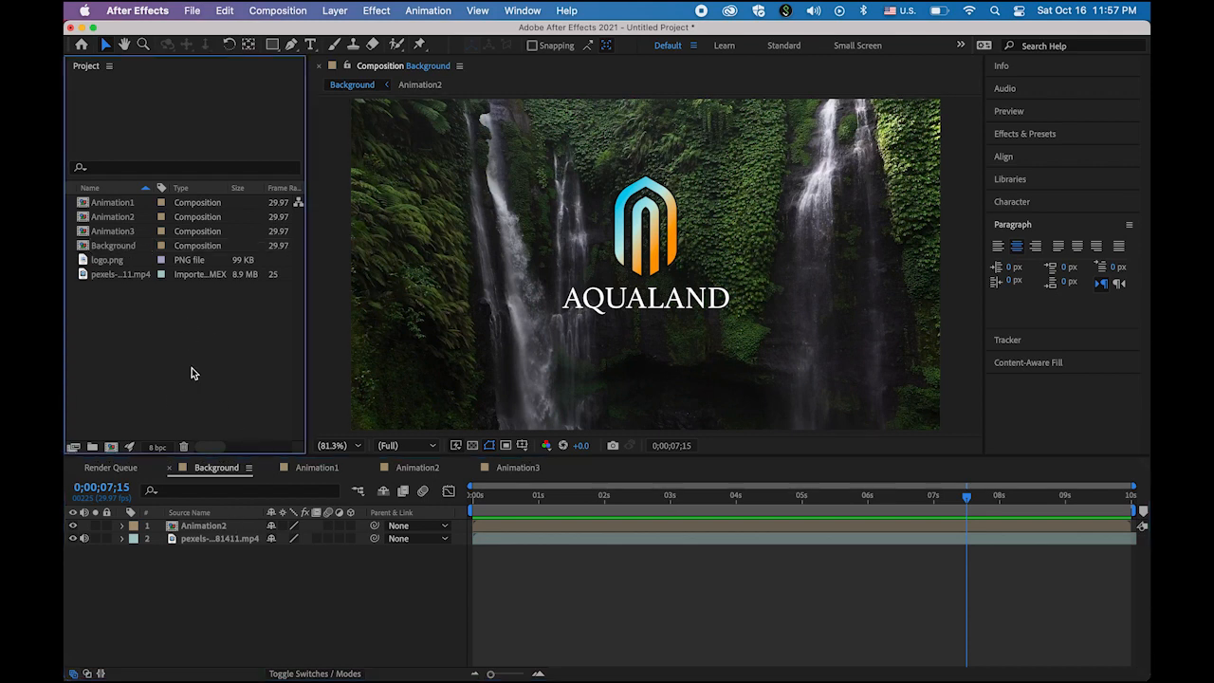
Preview the Background composition with its Animation2 layer, and delete that layer
left_click(205, 528)
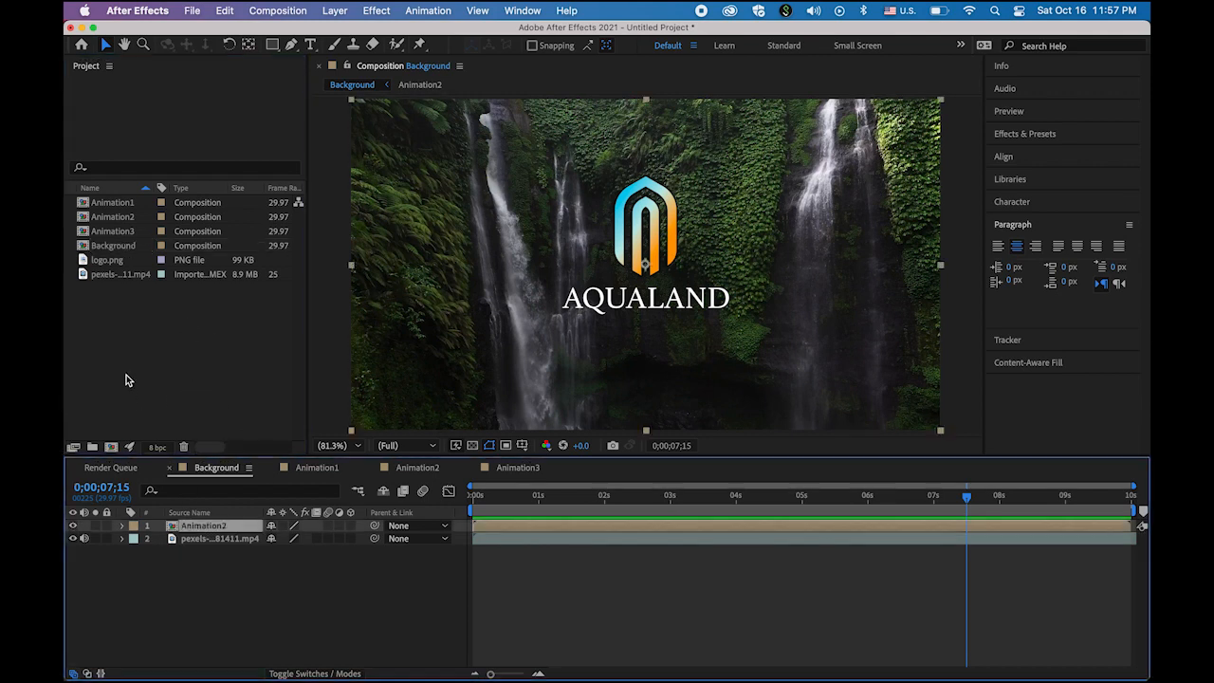
key("space")
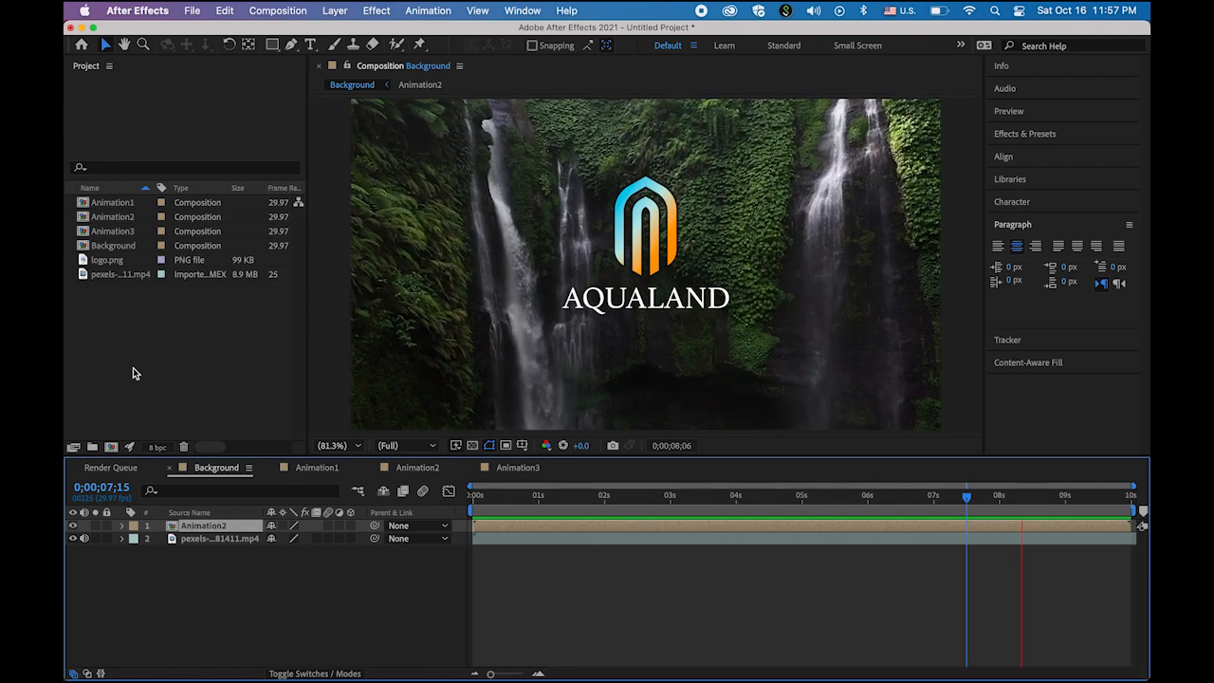
key("space")
key("space")
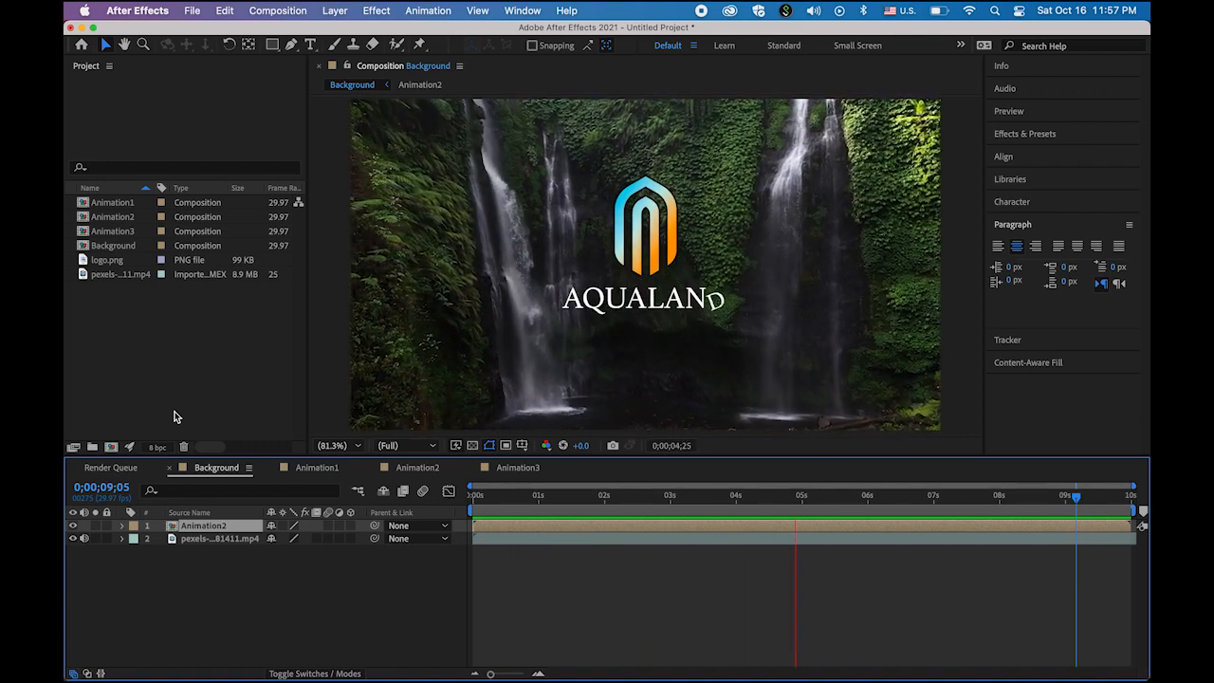
key("space")
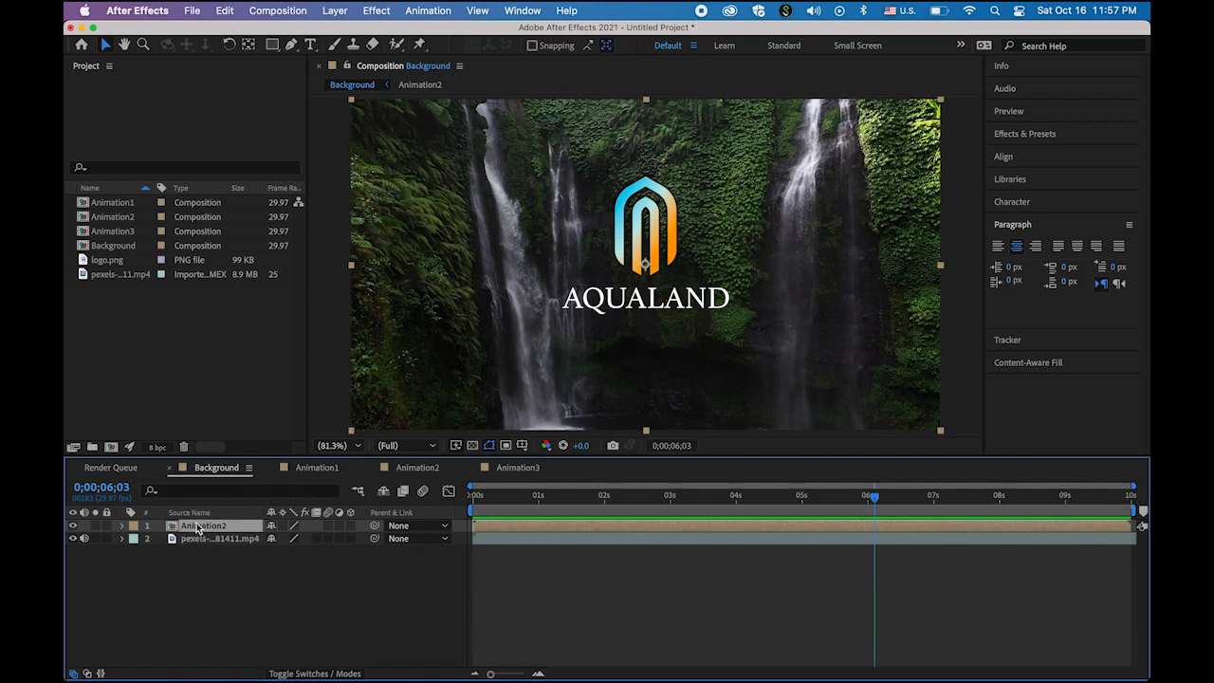
key("Delete")
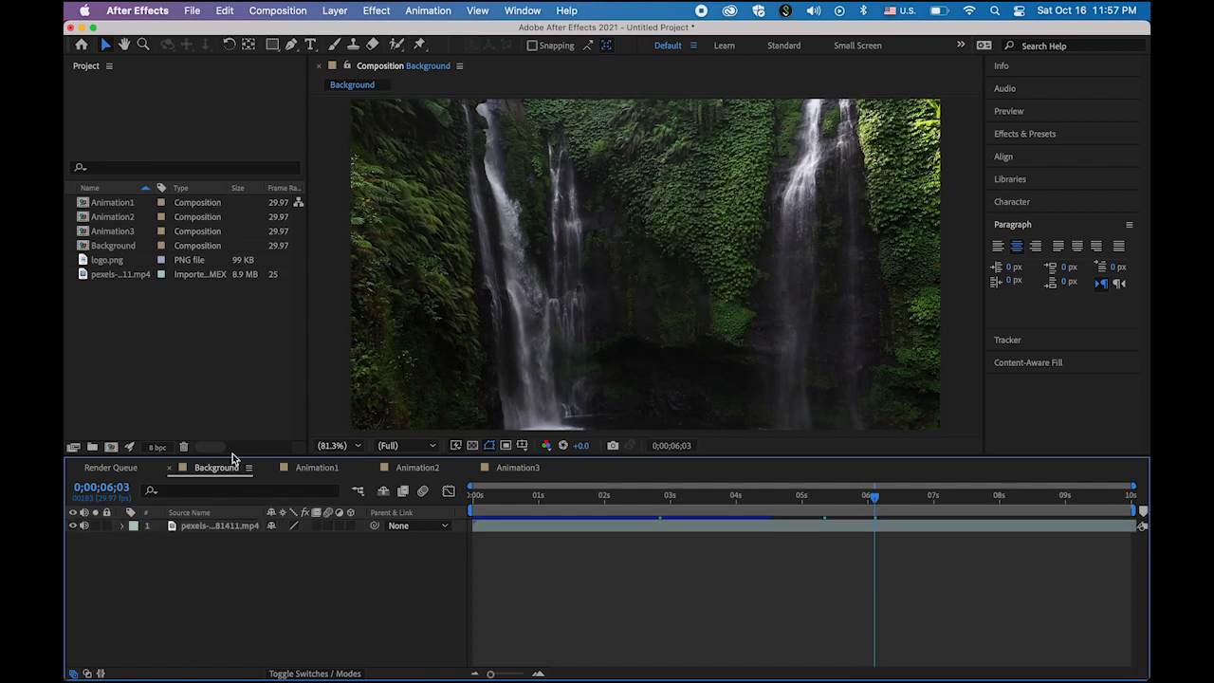
Add the Animation3 composition as a layer above the waterfall footage in the Background composition
left_click(205, 383)
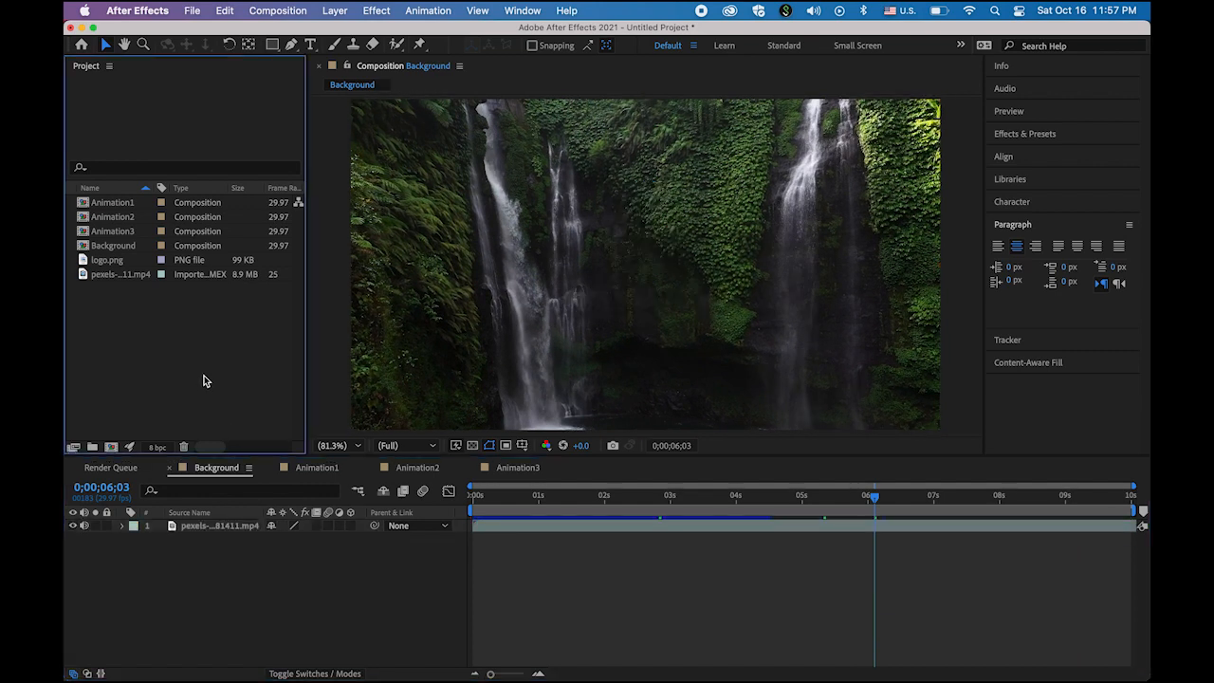
left_click(84, 235)
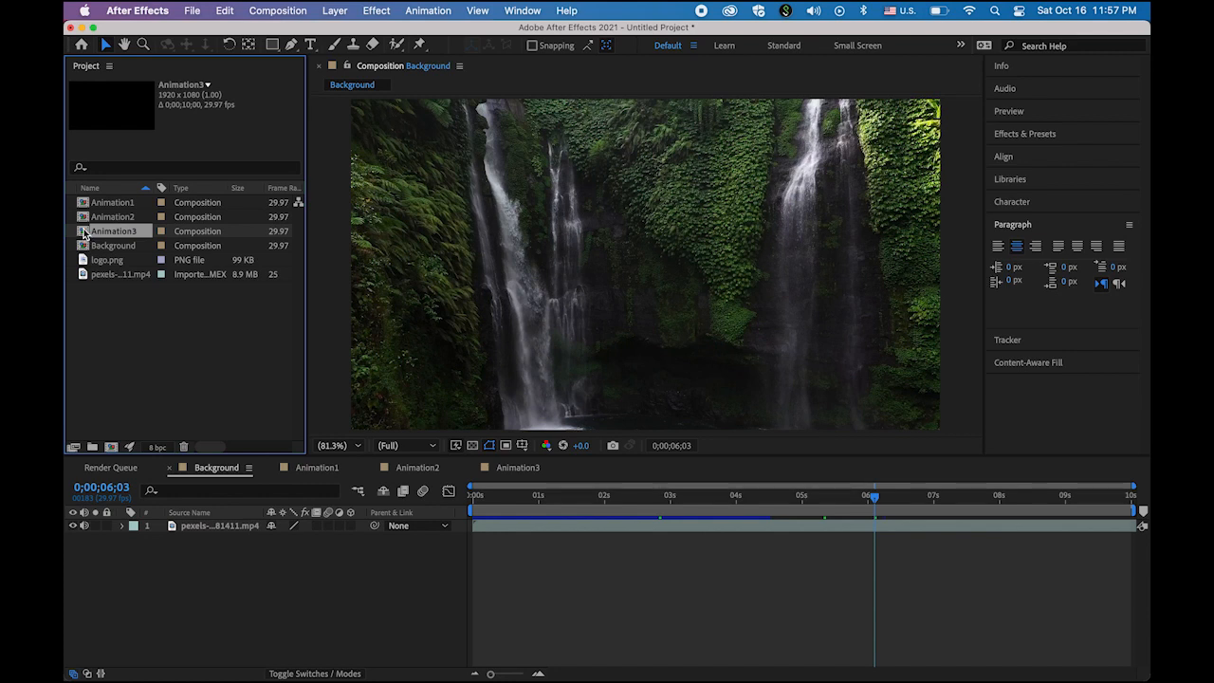
left_click_drag(85, 234, 645, 283)
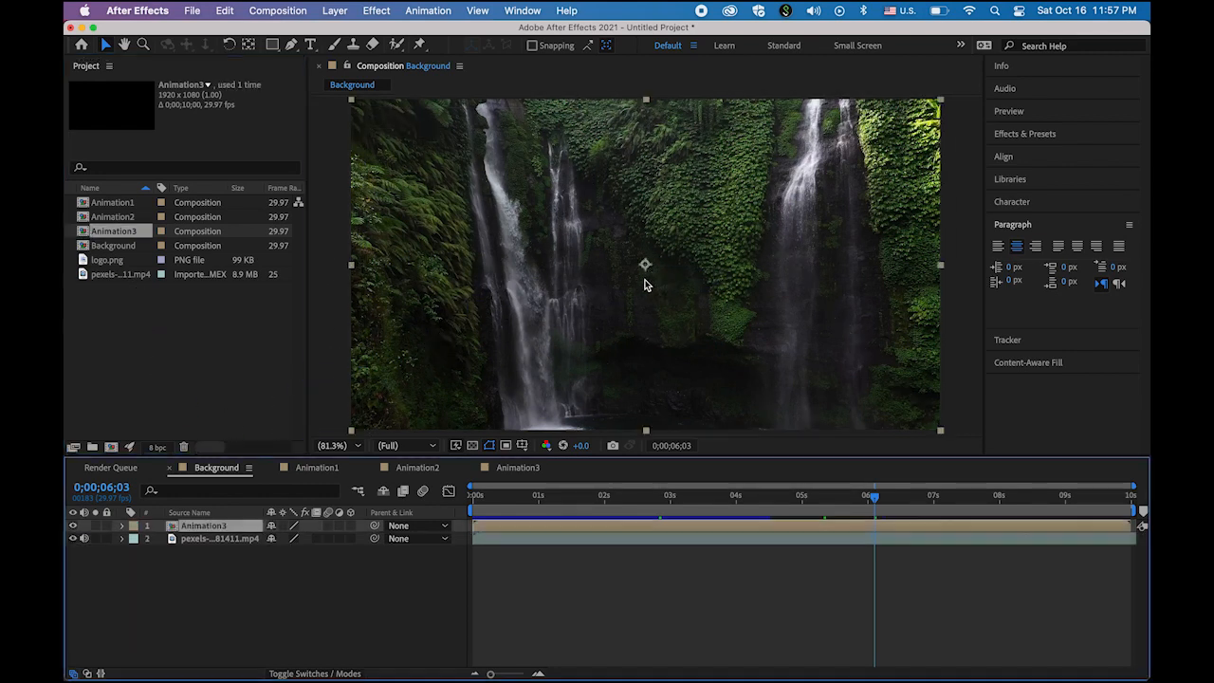
left_click(335, 340)
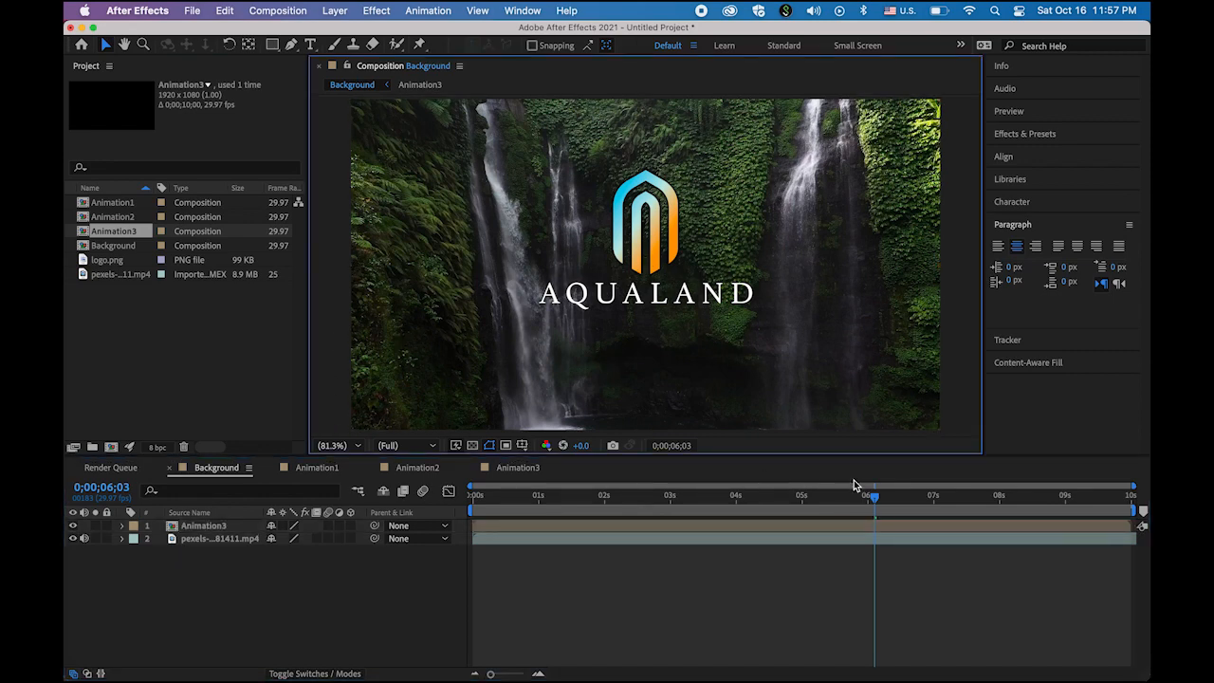
Preview the Background composition from the start with Animation3 over the waterfall
left_click_drag(874, 495, 474, 496)
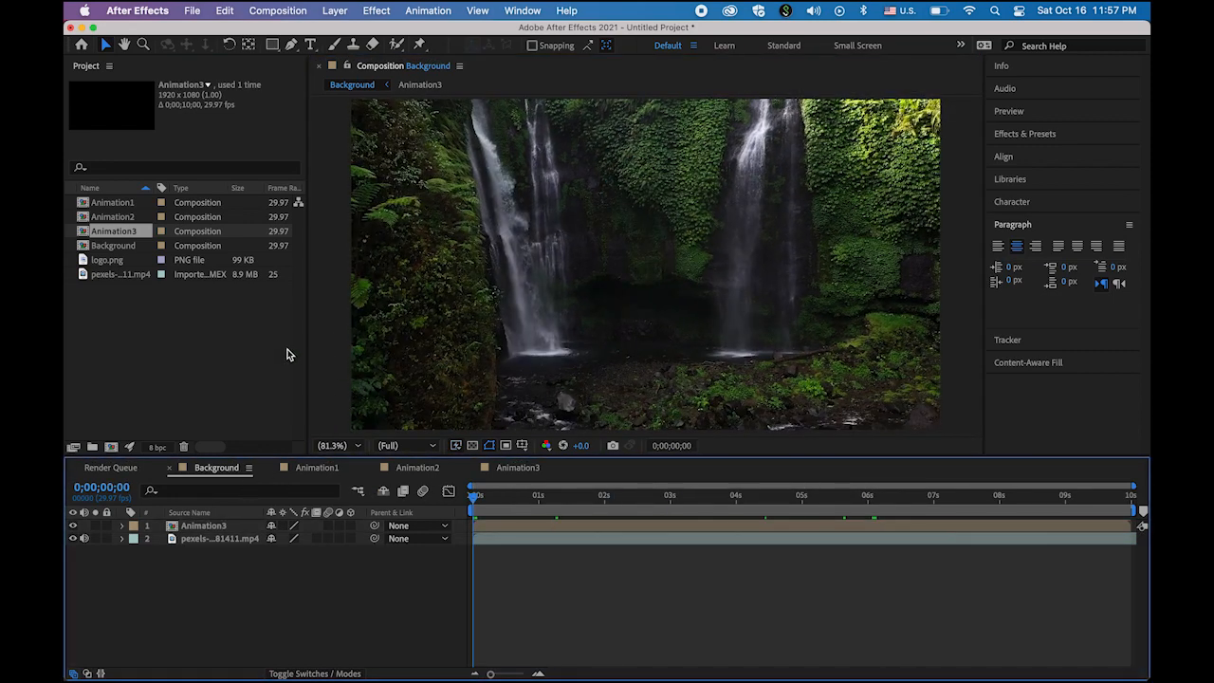
key("space")
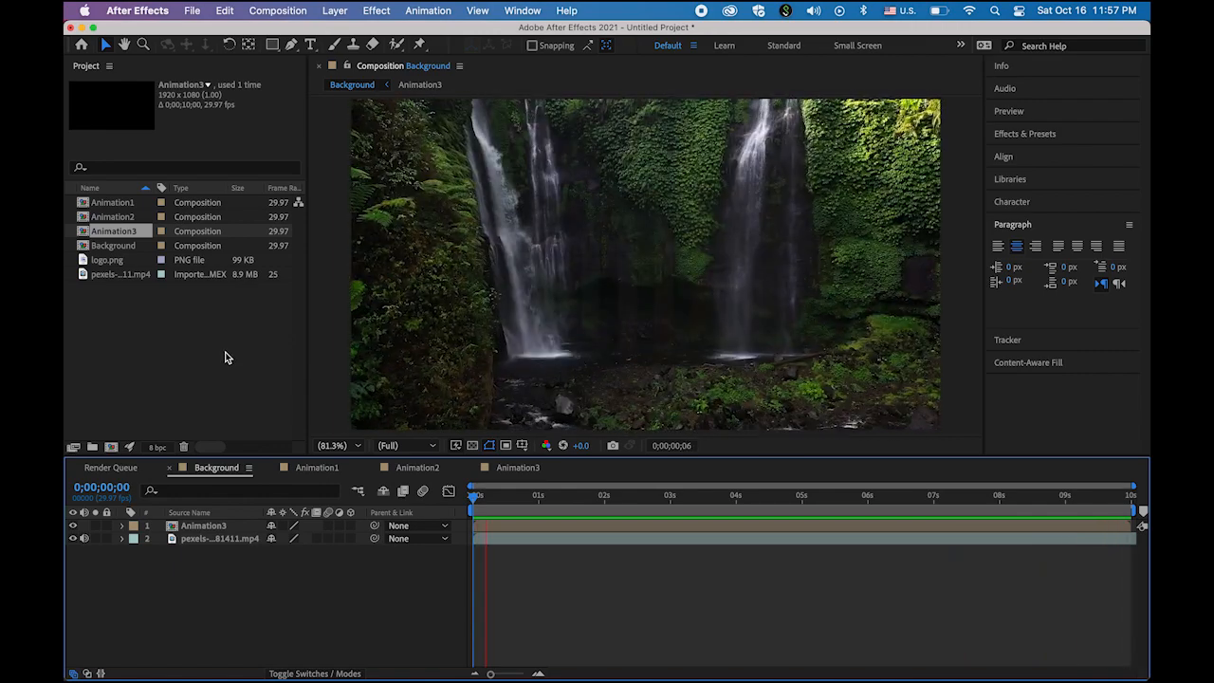
left_click(225, 356)
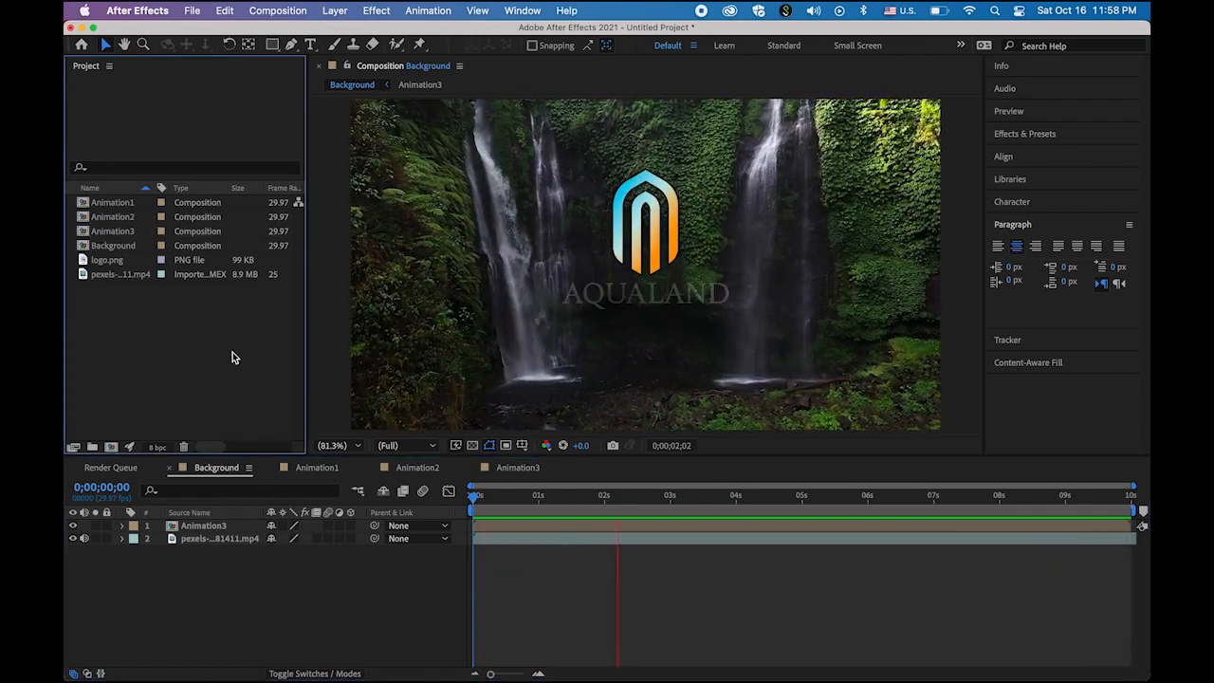
key("space")
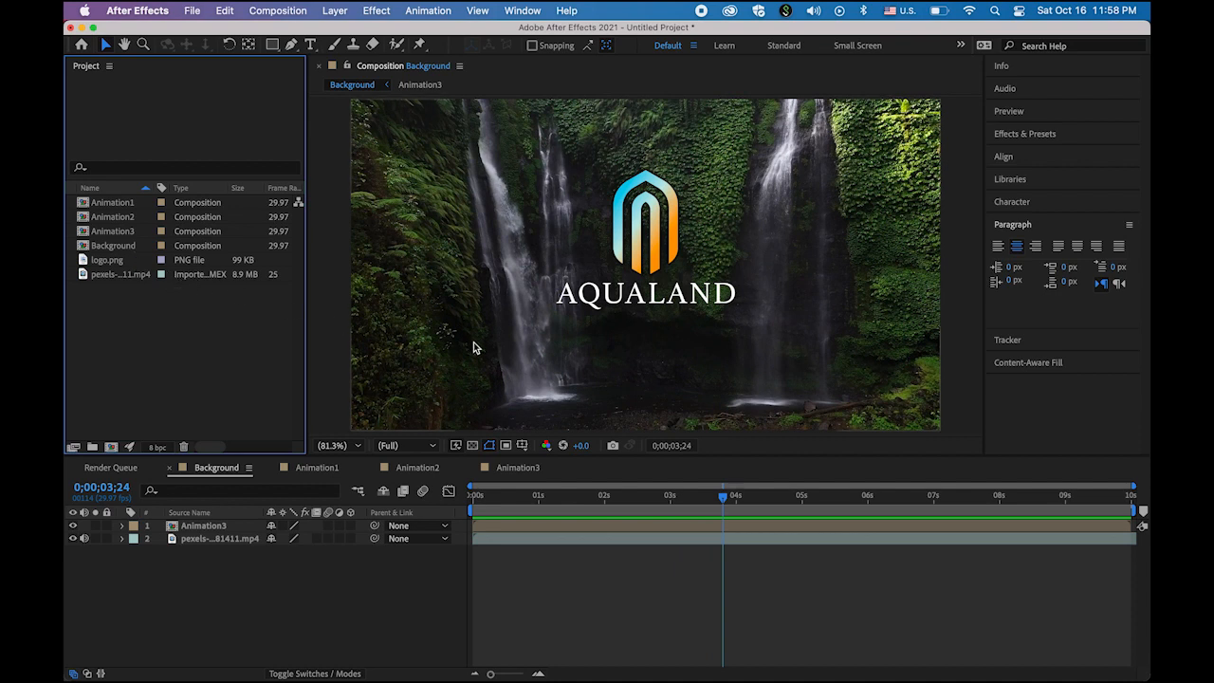
Save the project as aqualand.aep in the AE Aqualand folder
left_click(328, 224)
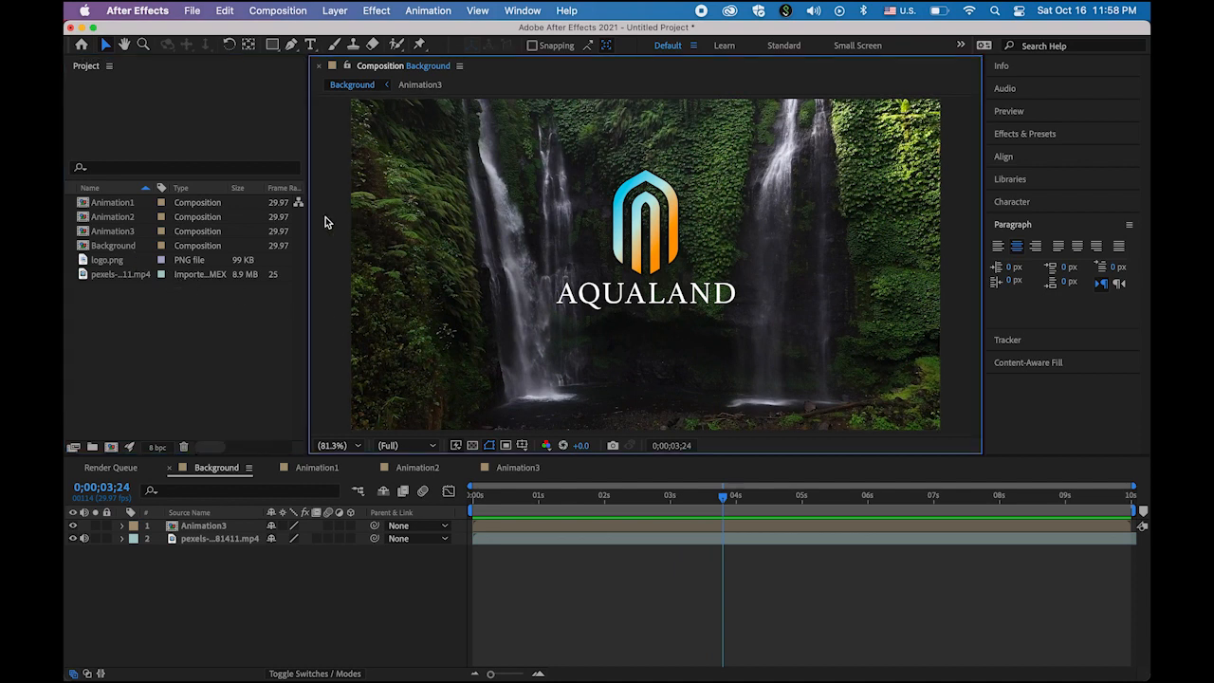
left_click(192, 11)
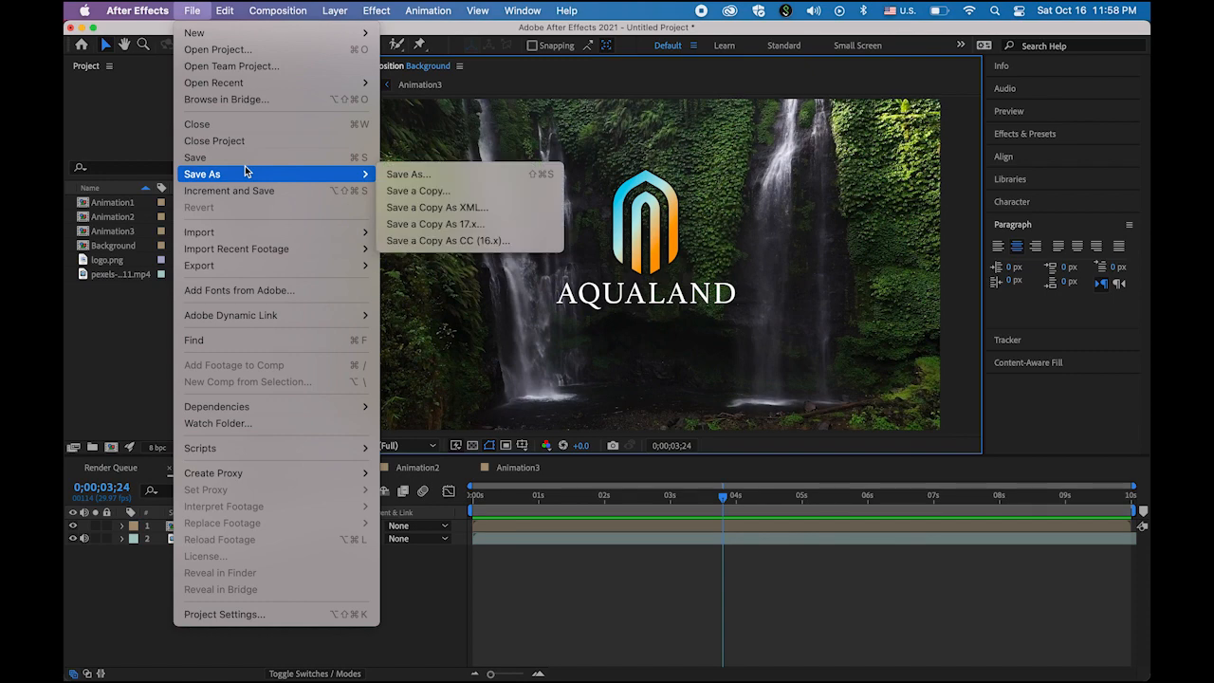
mouse_move(344, 175)
left_click(432, 175)
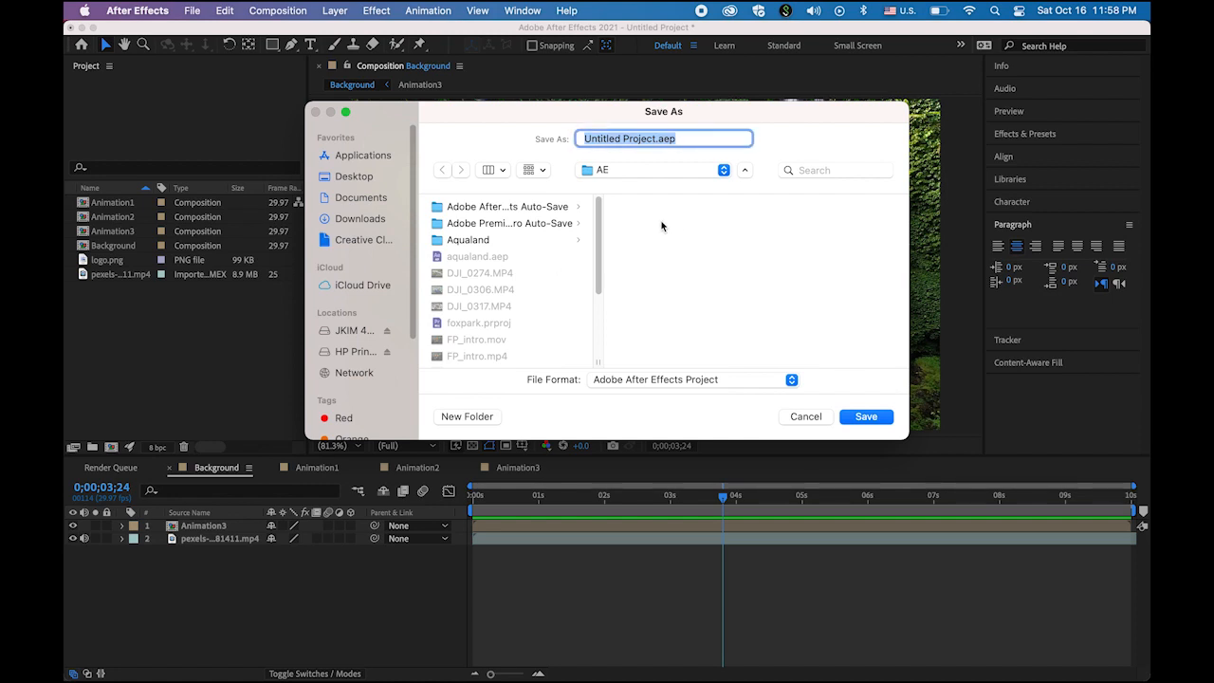
left_click(653, 140)
left_click_drag(656, 140, 505, 141)
type("aqua")
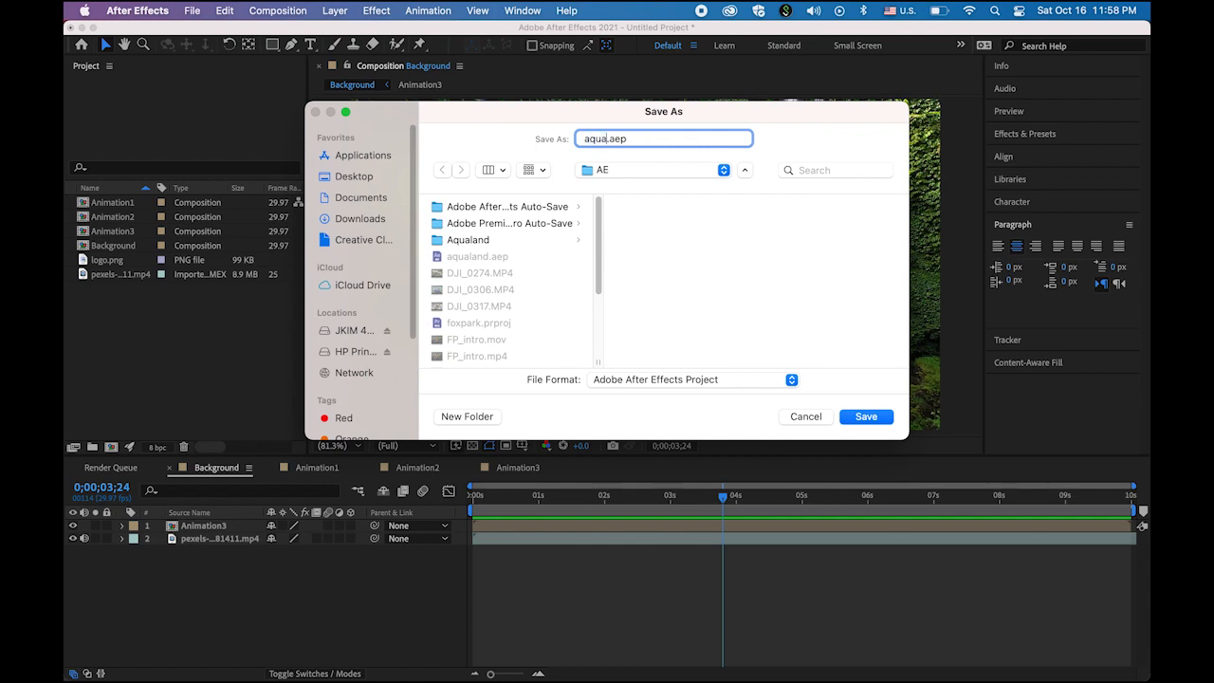
type("land")
left_click(644, 172)
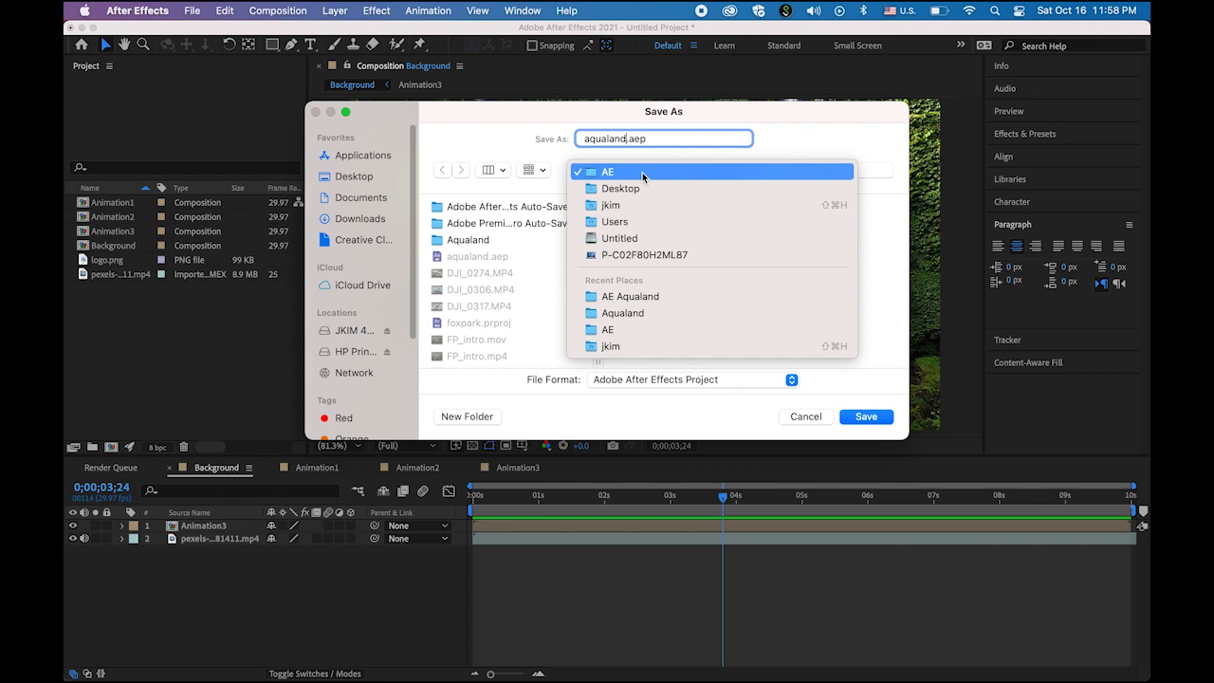
left_click(682, 298)
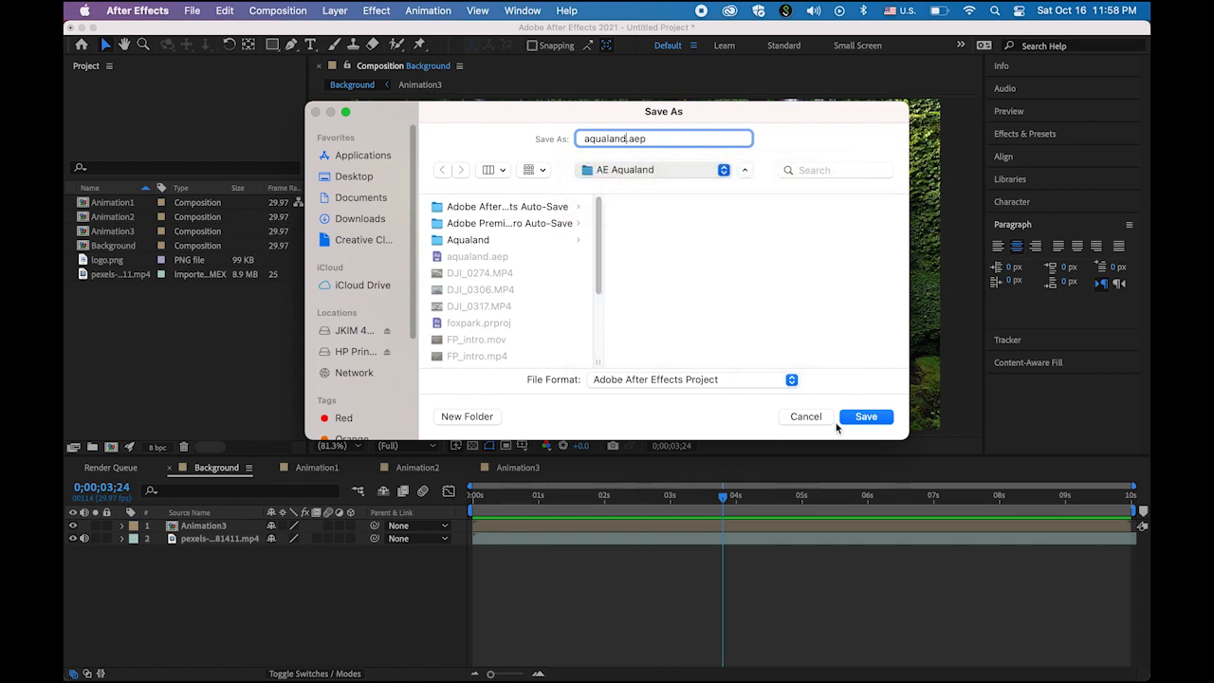
left_click(879, 417)
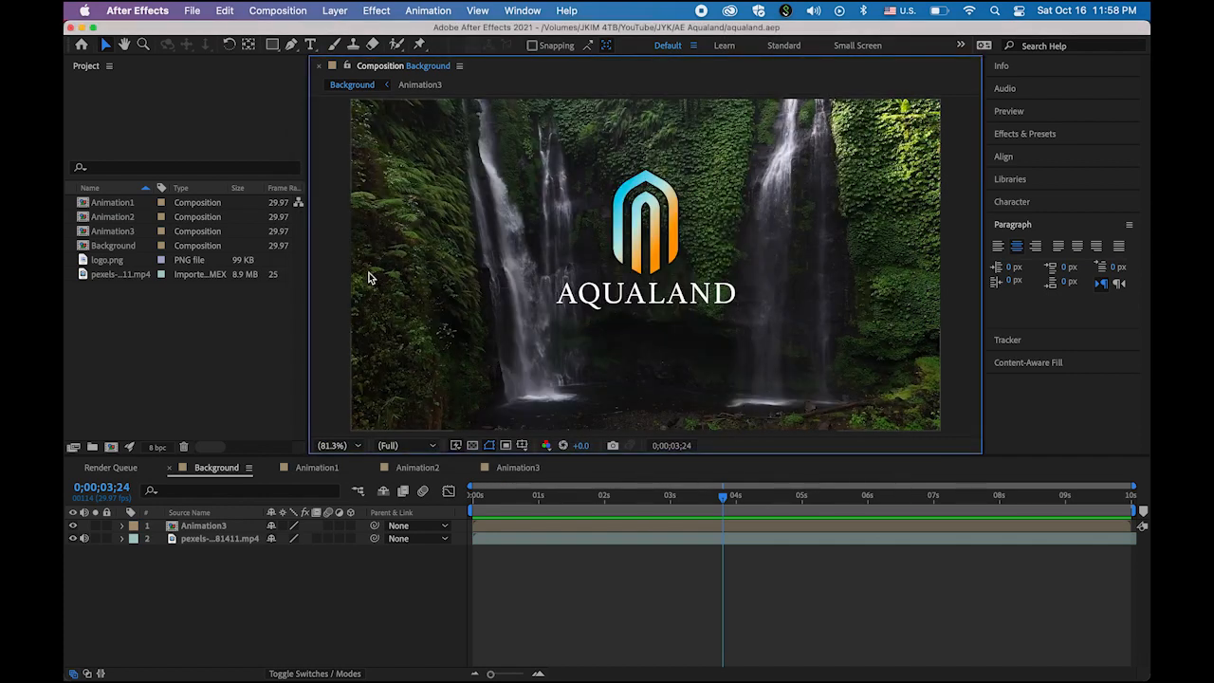
Add the Background composition to the render queue
left_click(195, 11)
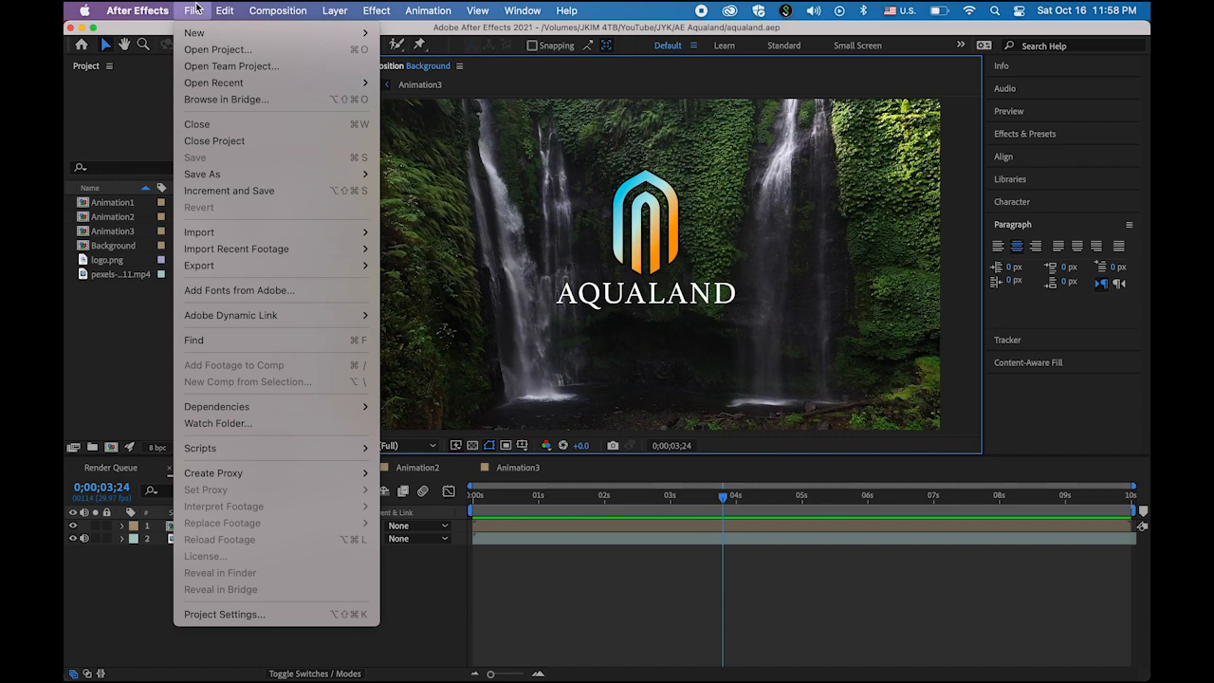
mouse_move(222, 7)
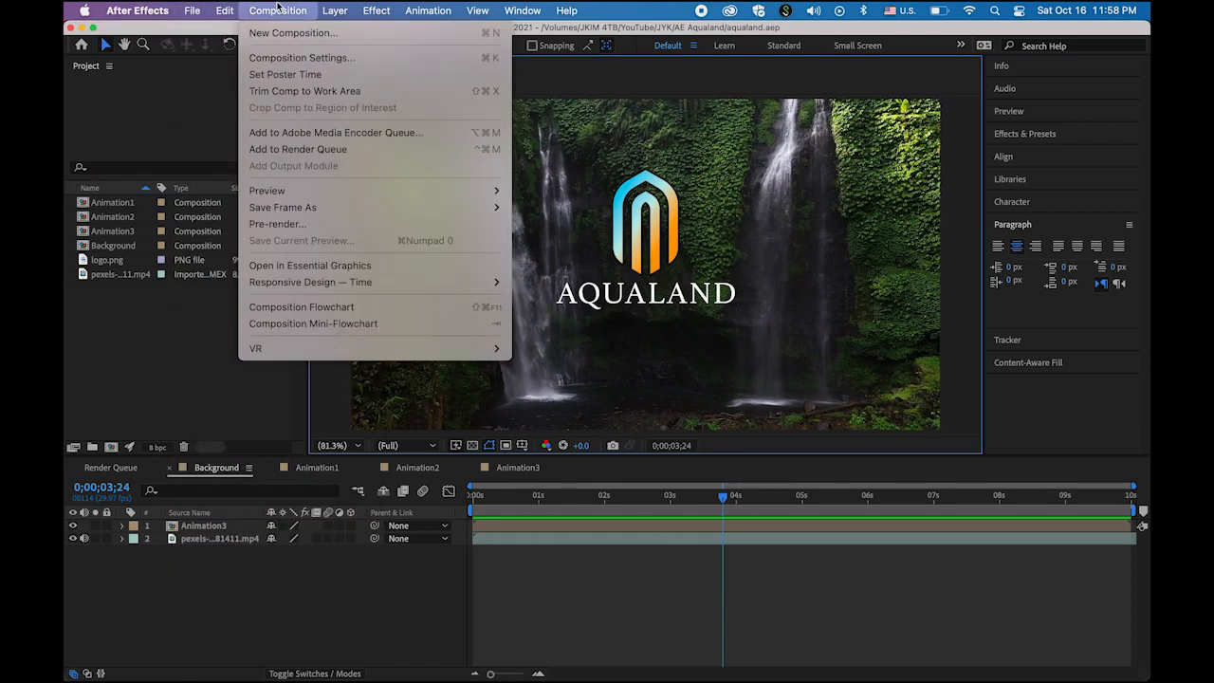
left_click(341, 150)
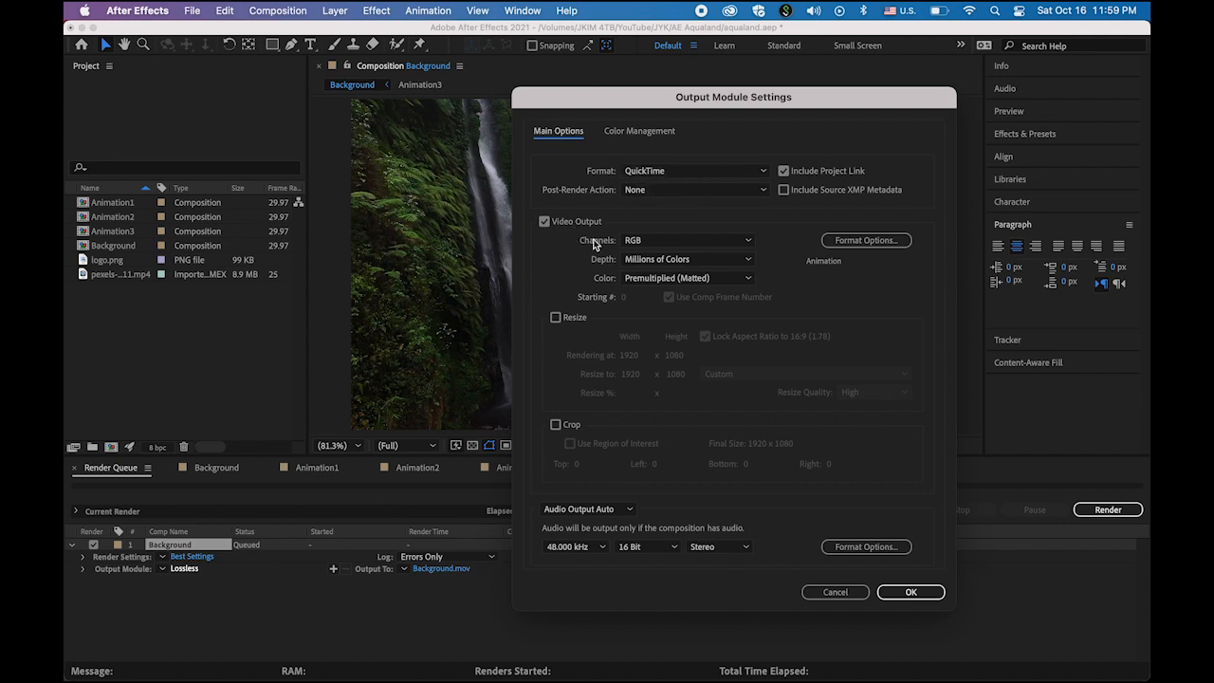
Set the QuickTime output module's video codec to Apple ProRes 422 HQ
left_click(890, 245)
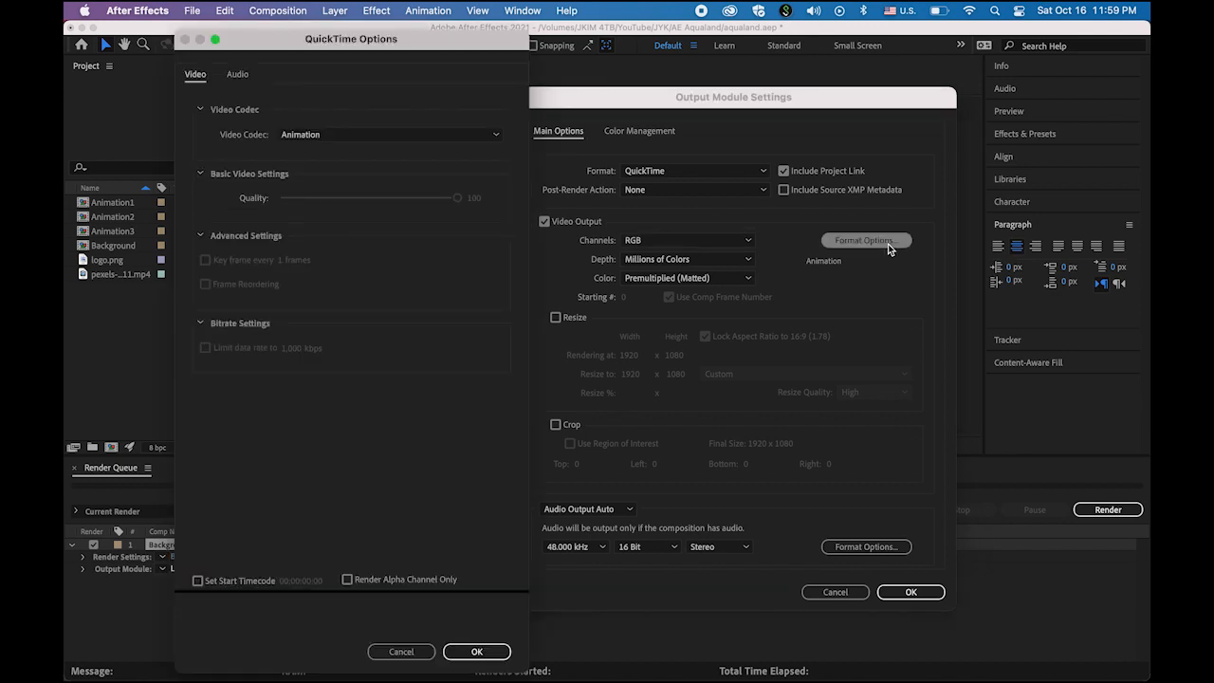
left_click(384, 133)
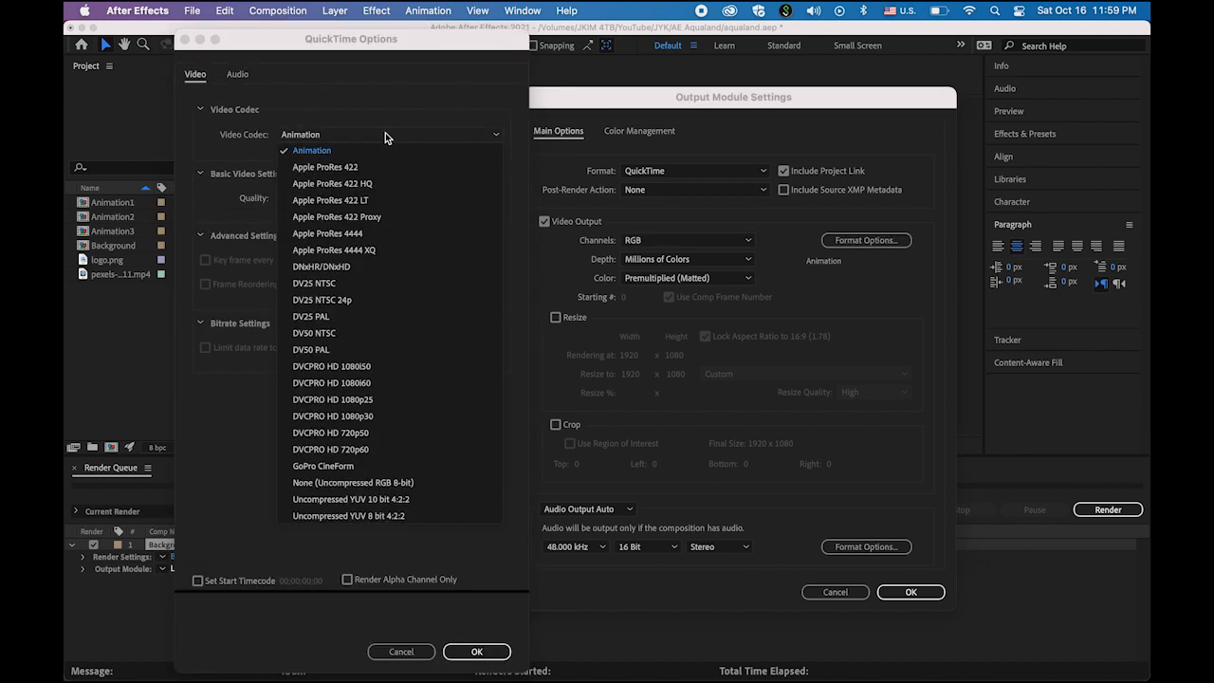
left_click(383, 186)
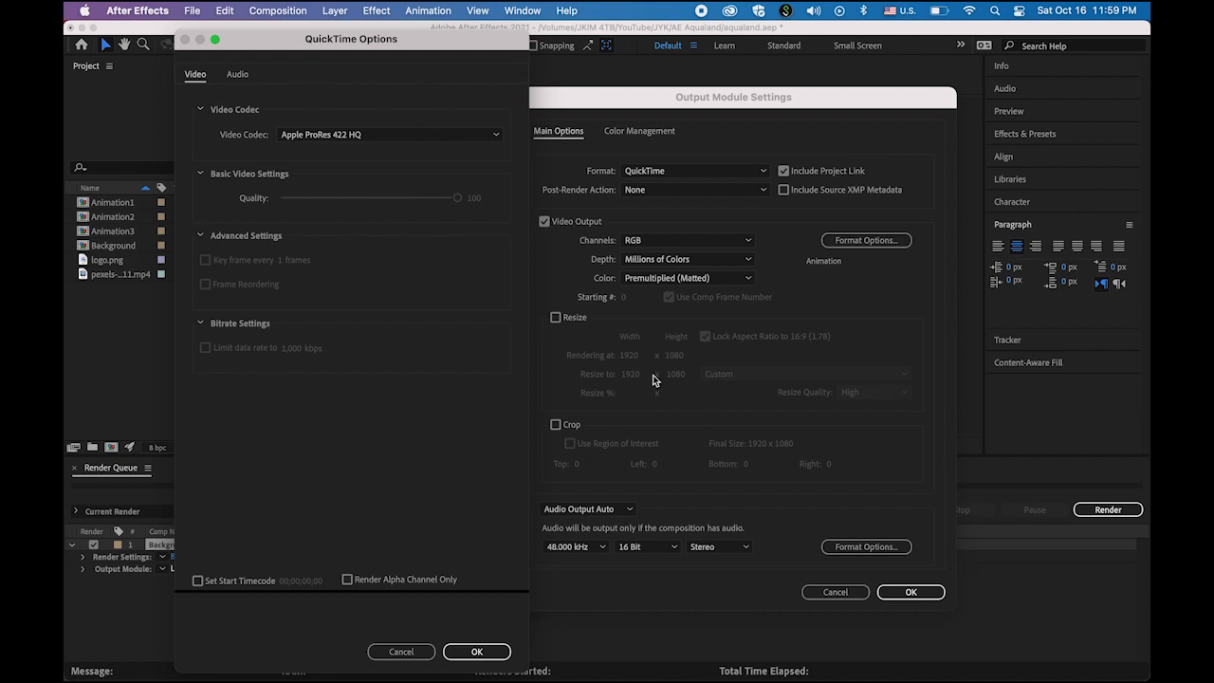
left_click(484, 653)
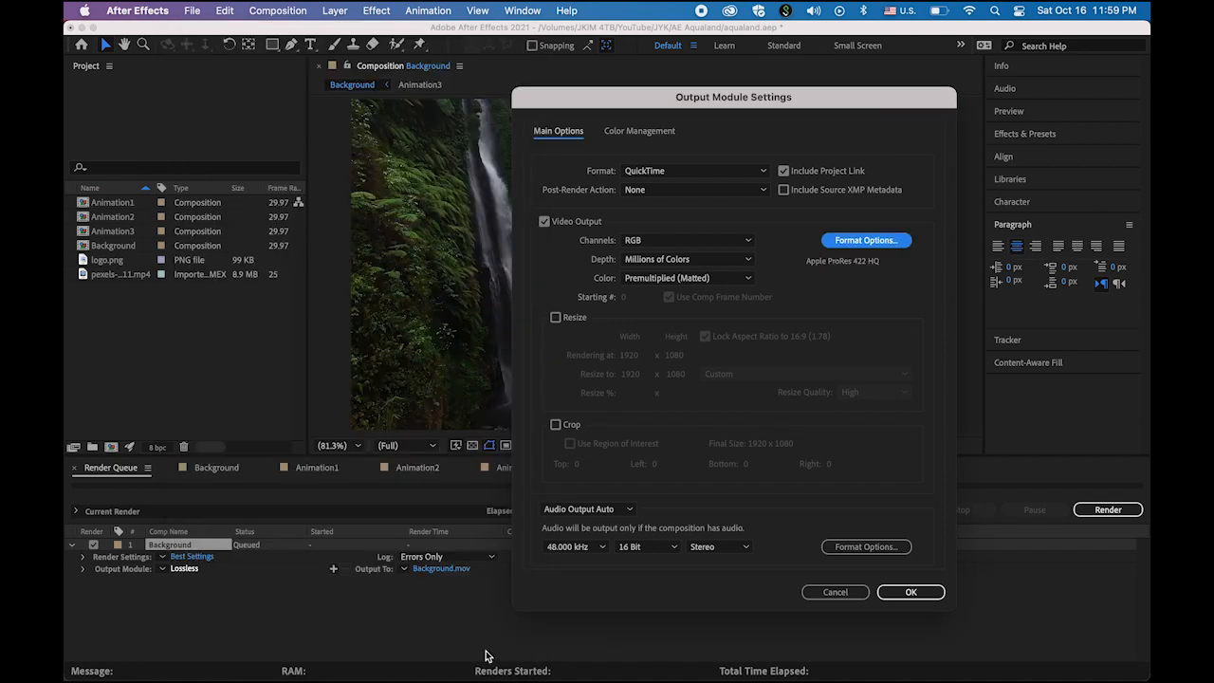
left_click(927, 593)
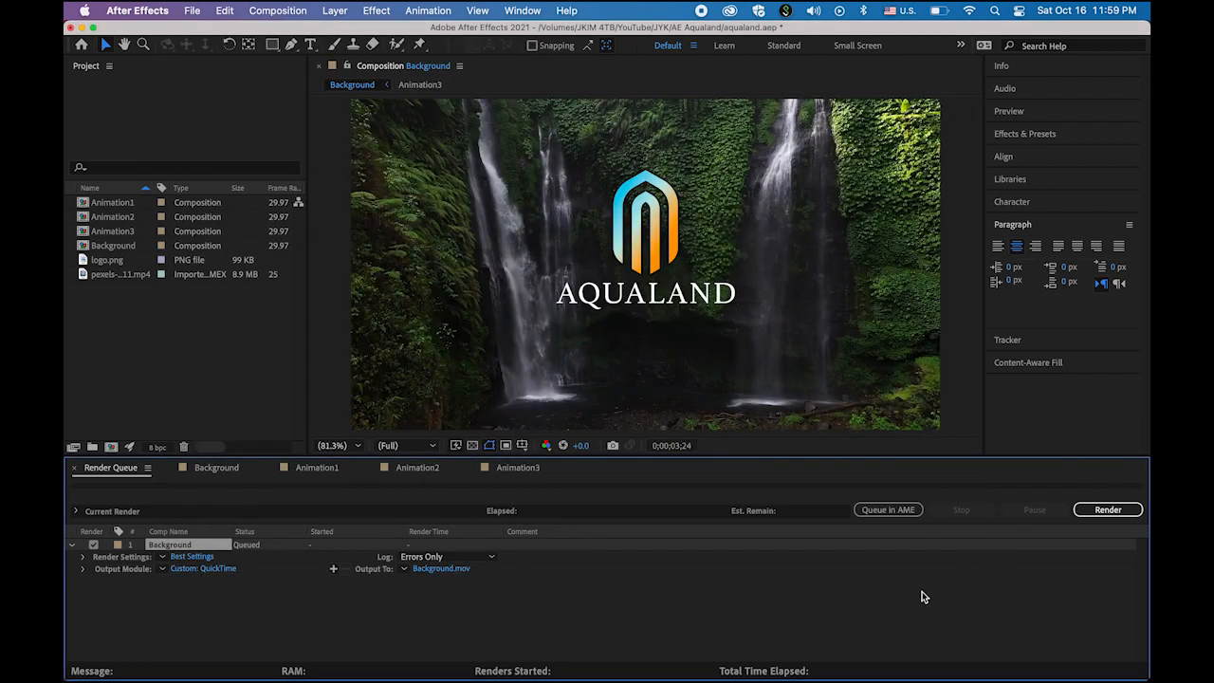
Set the render output to aqualand1.mov in the AE Aqualand folder and render the queued Background composition
left_click(463, 570)
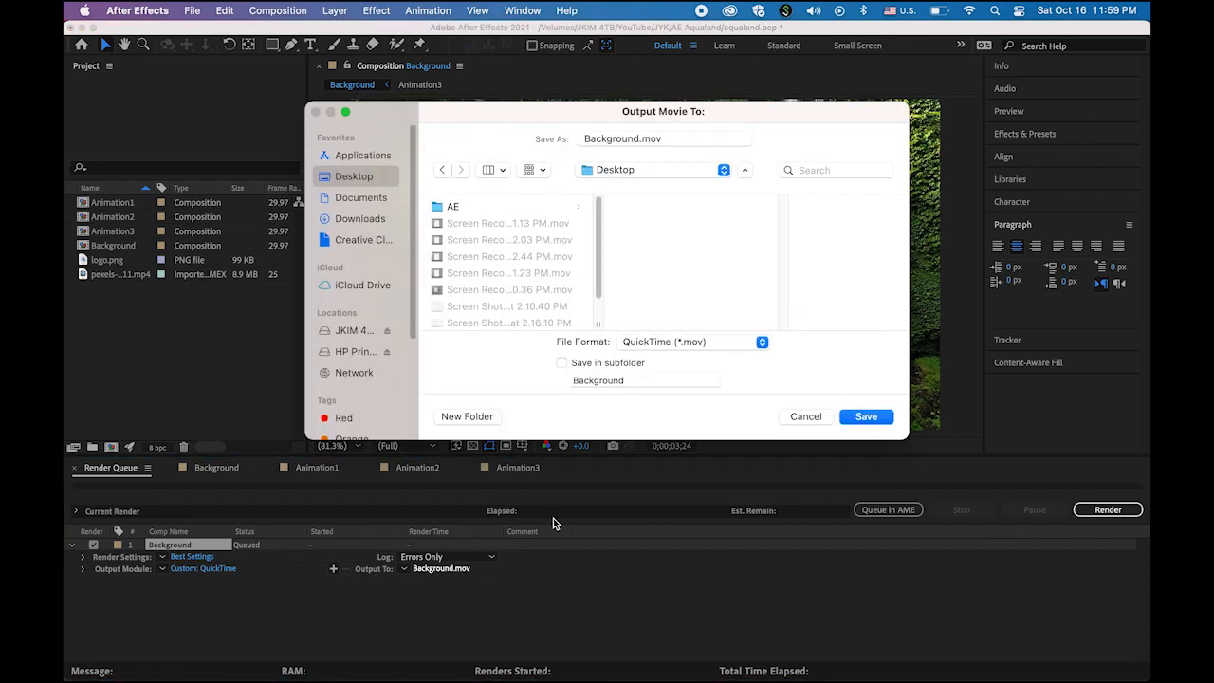
left_click(667, 171)
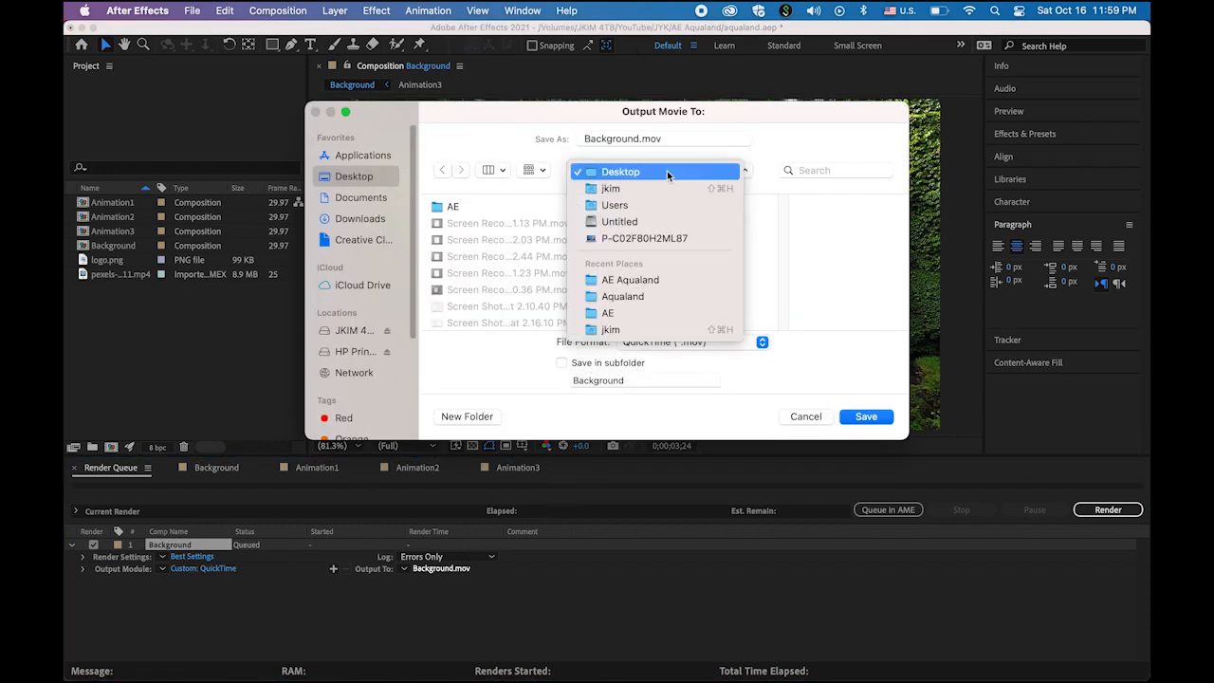
left_click(670, 281)
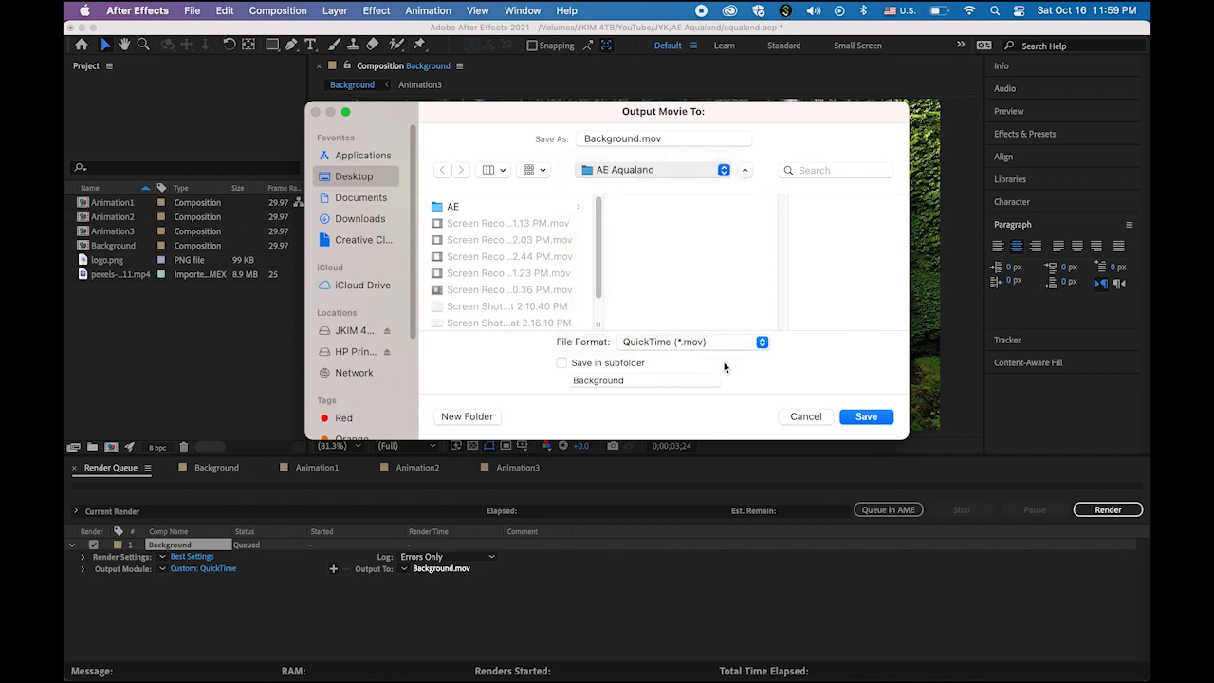
left_click(637, 139)
double_click(637, 138)
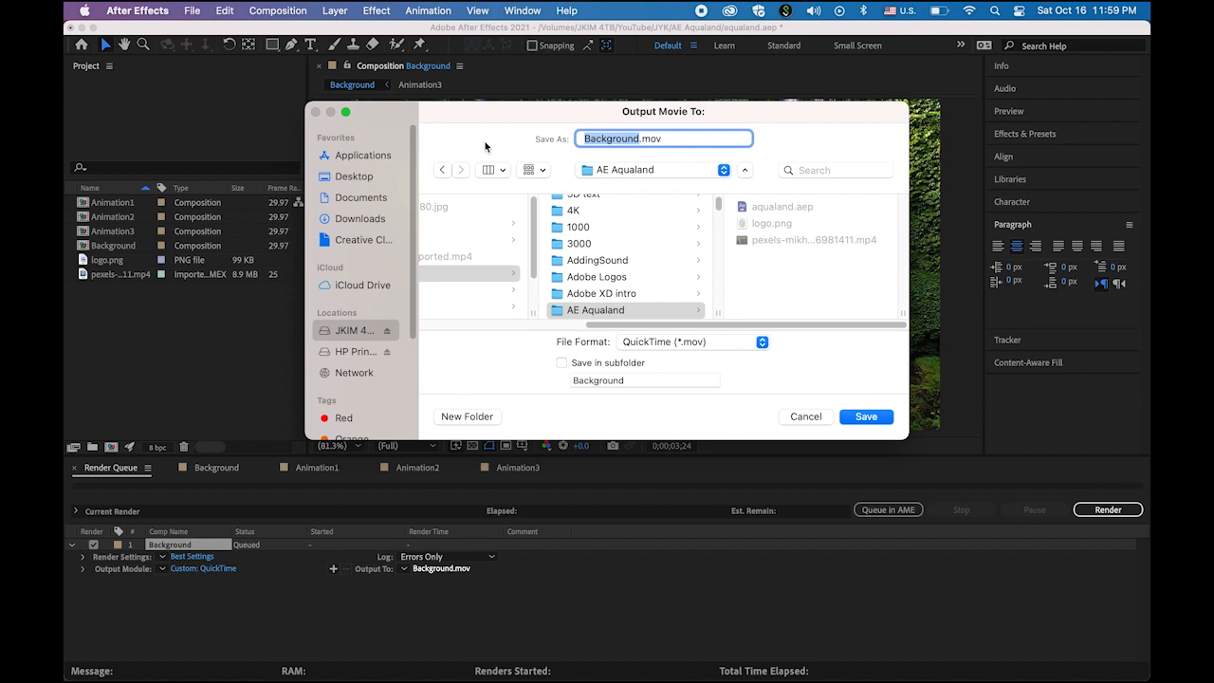
type("a")
type("d1")
left_click(857, 415)
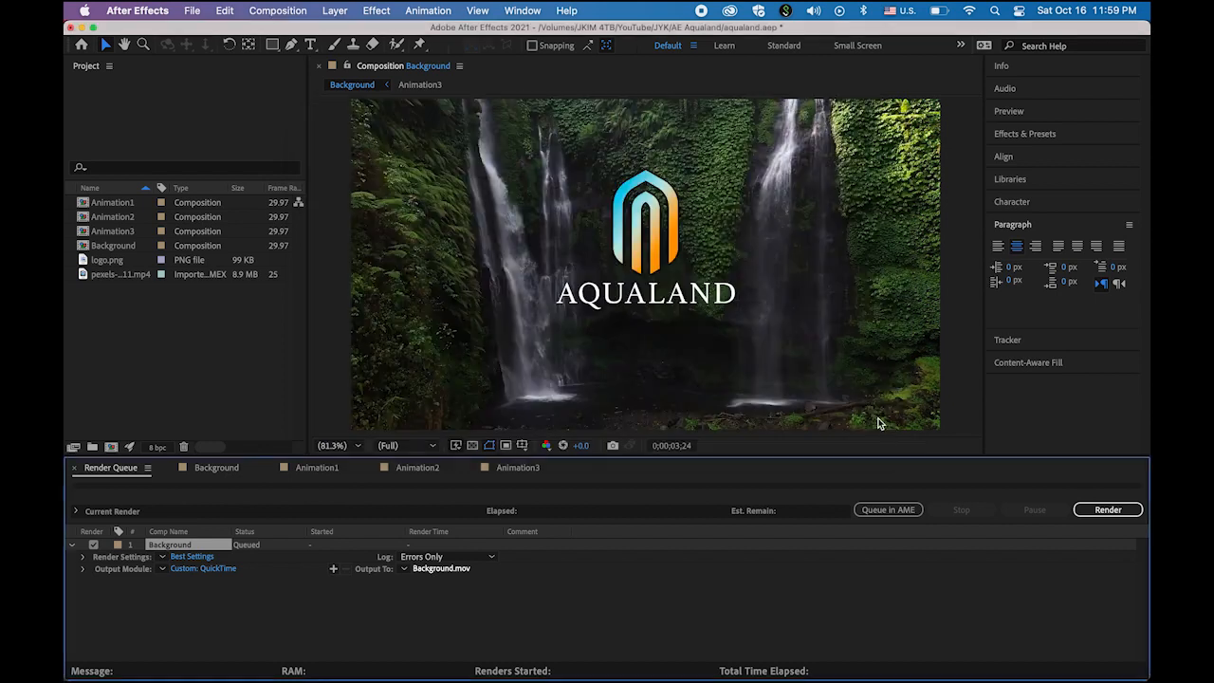
left_click(1106, 510)
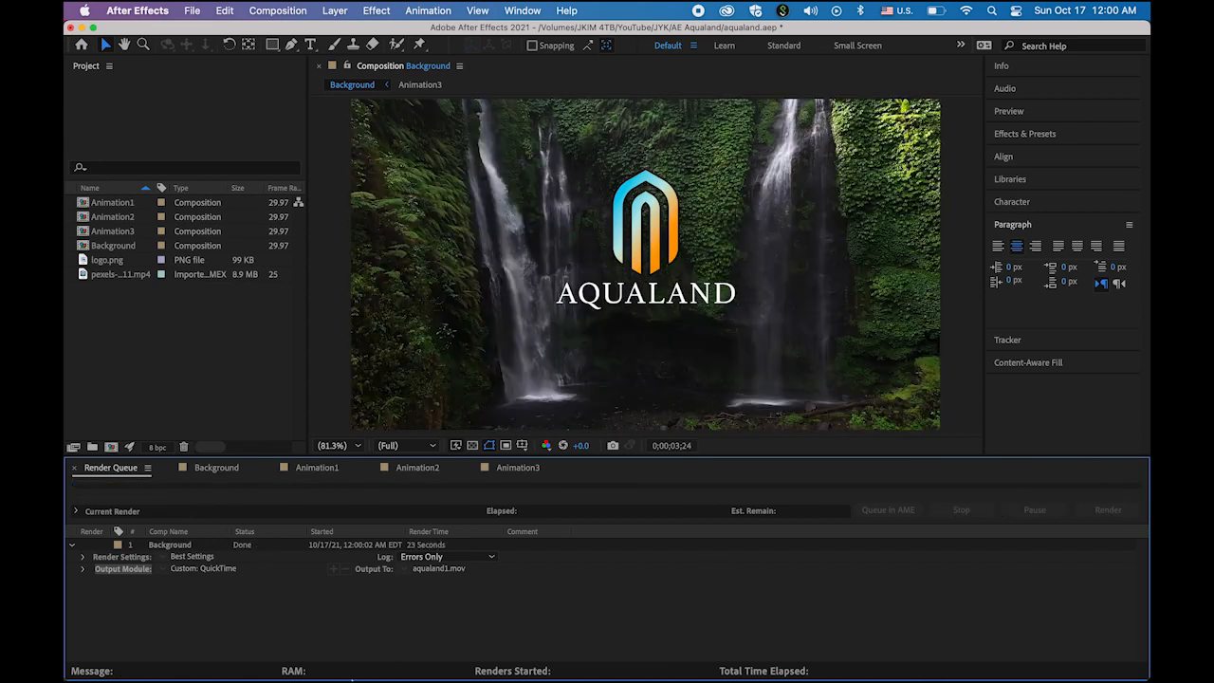
Switch to Finder and preview the rendered aqualand1.mov in the AE Aqualand folder
left_click(104, 672)
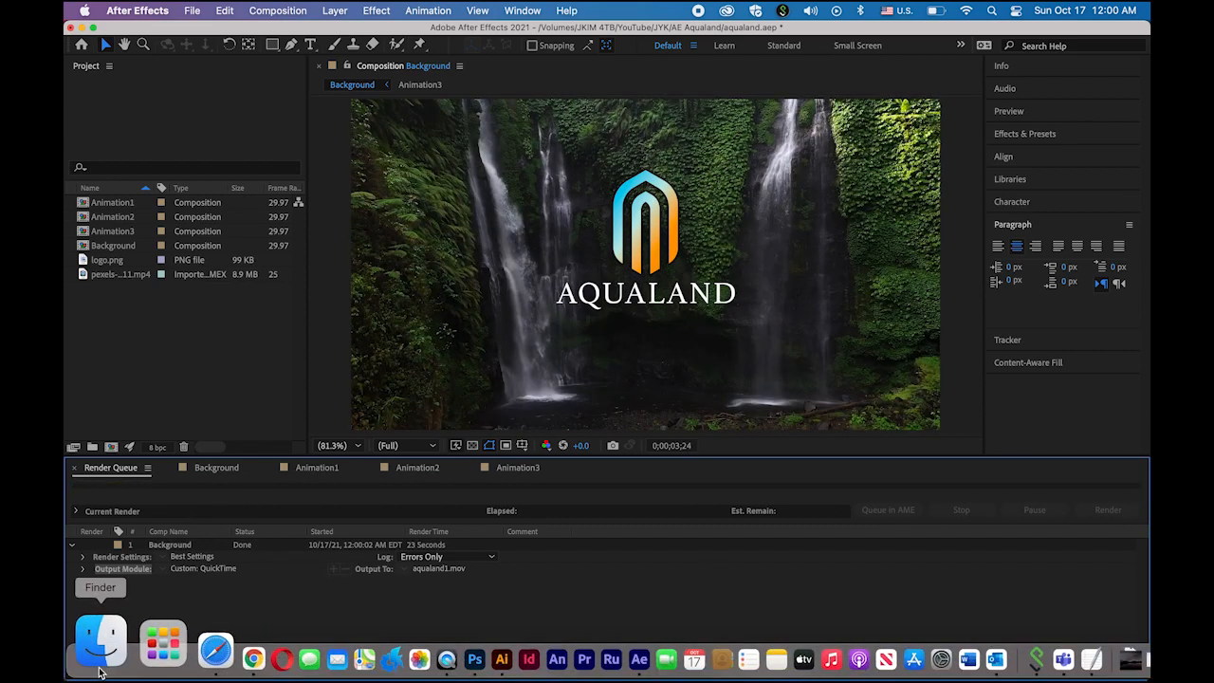
left_click(789, 259)
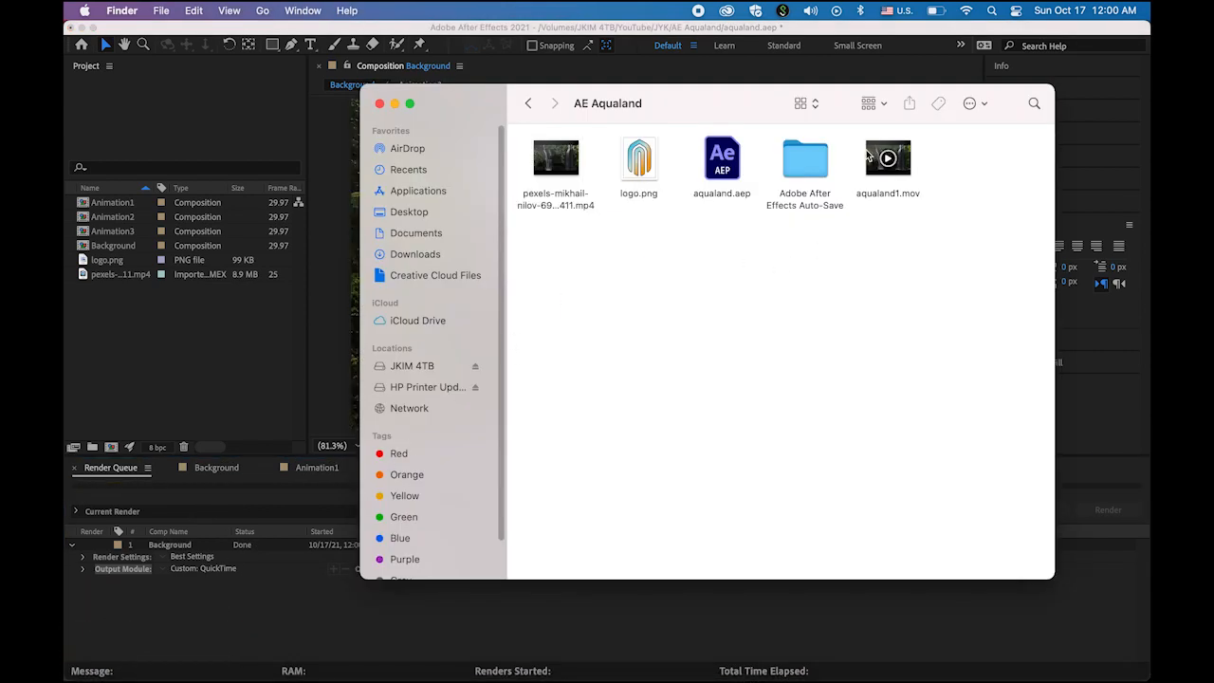
left_click(888, 160)
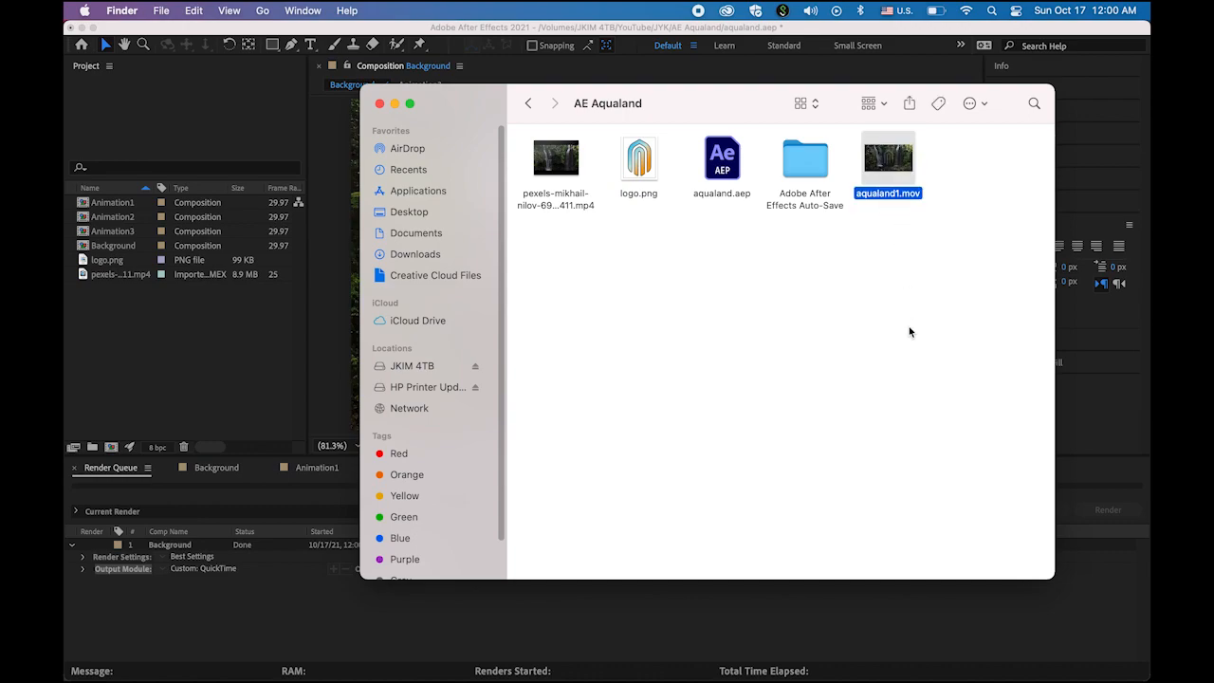
key("space")
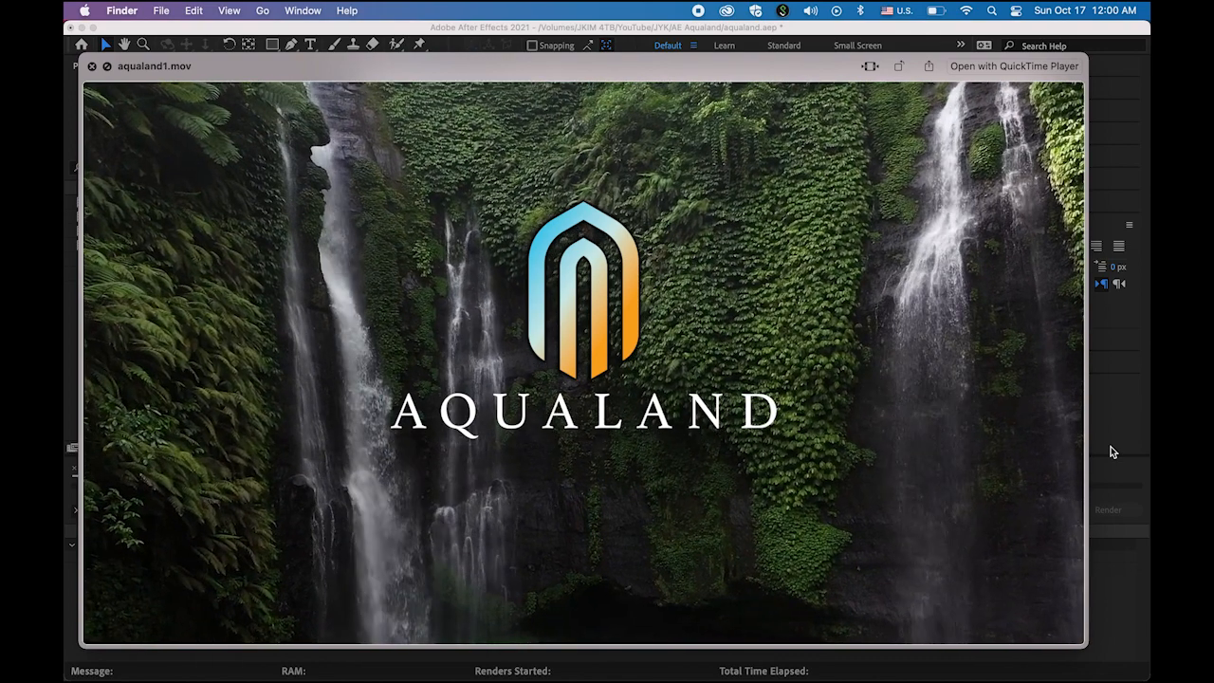
key("space")
Check the file size of aqualand1.mov in its file information, and close that information window
mouse_move(901, 173)
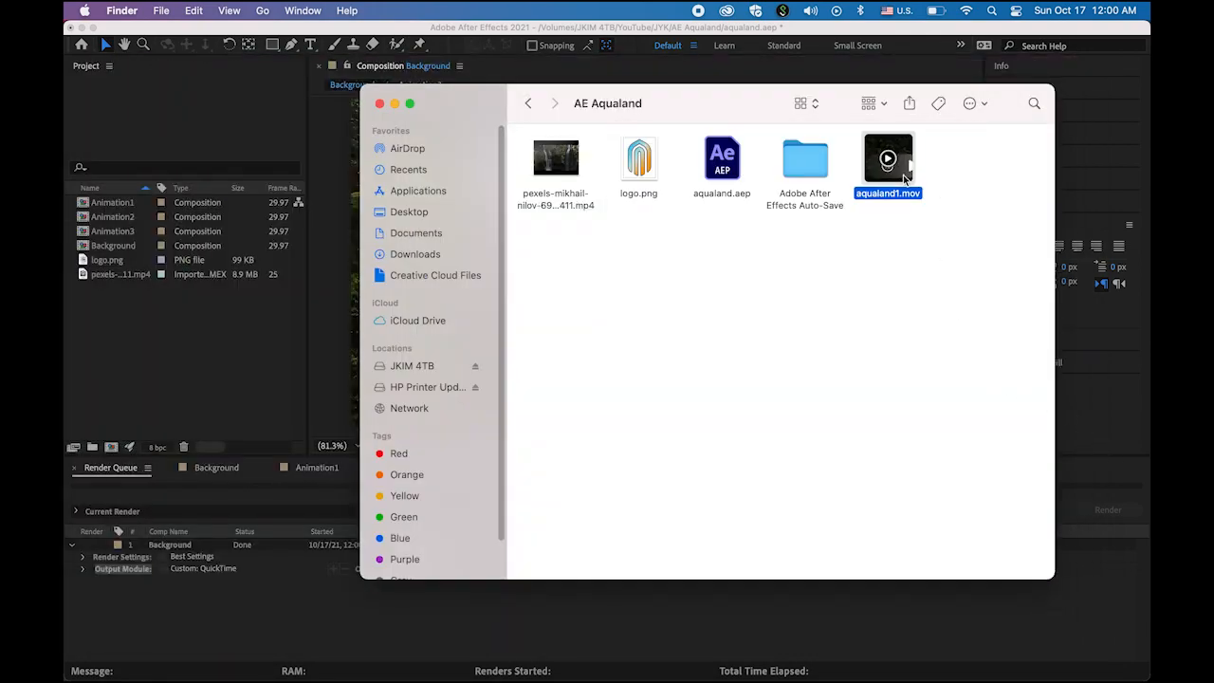
key("super+i")
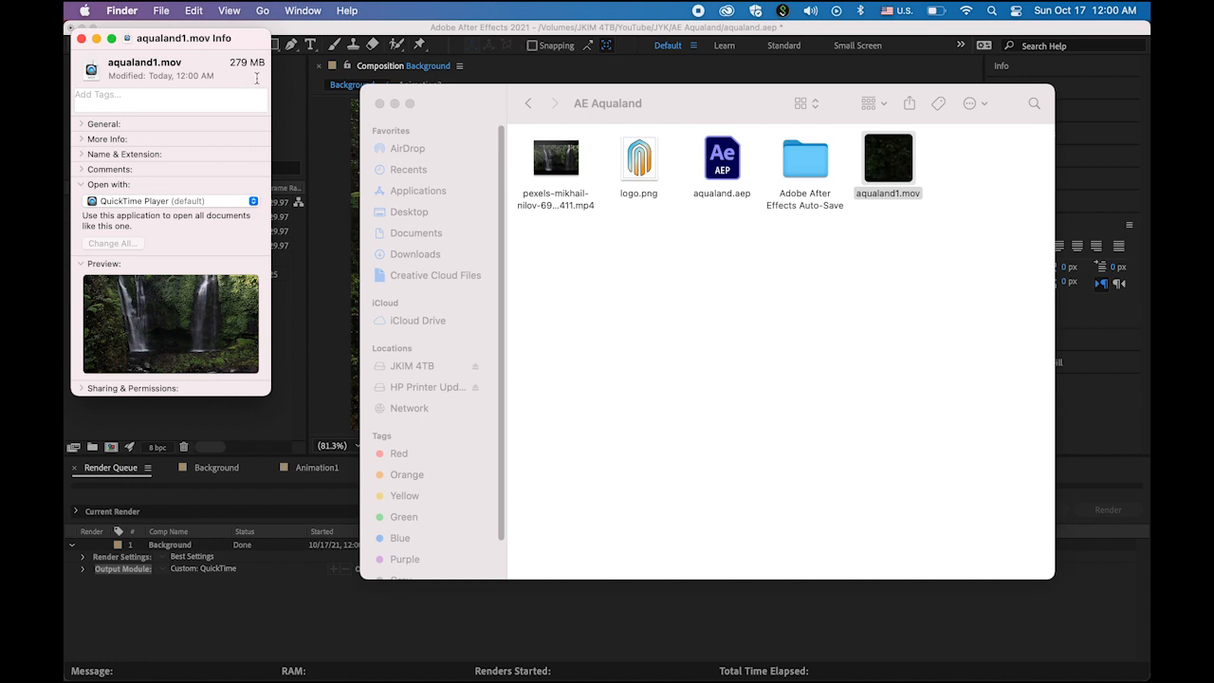
left_click(82, 42)
left_click(698, 117)
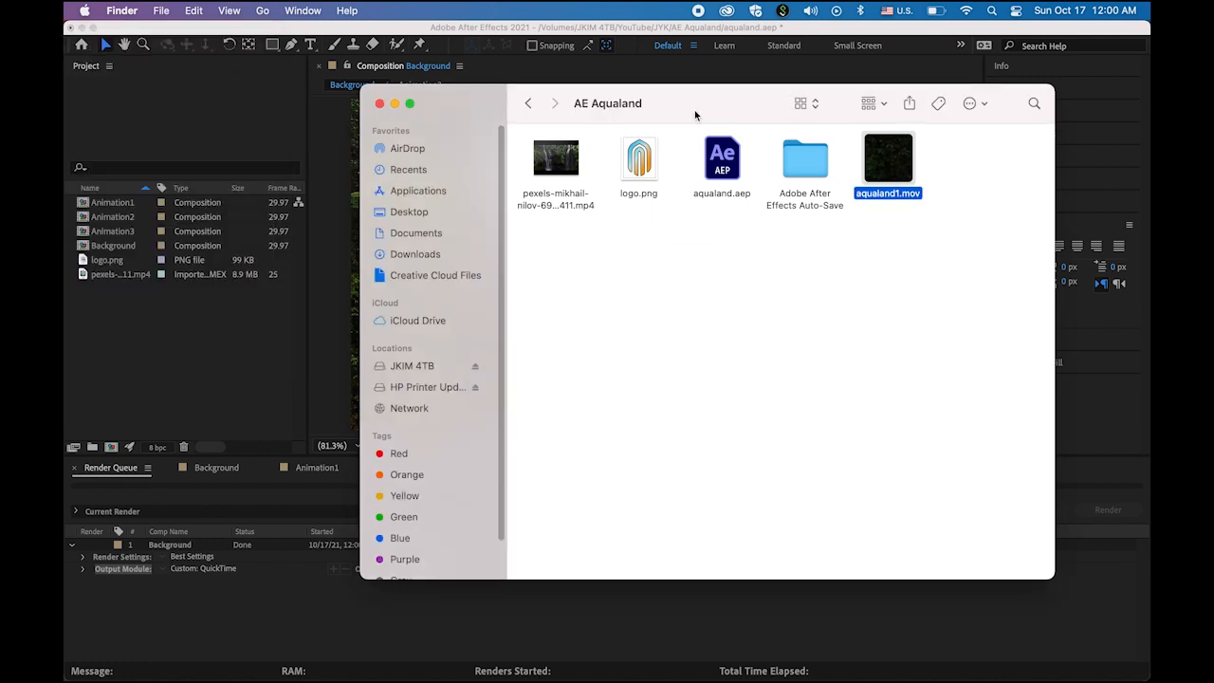
Open Media Encoder and add aqualand1.mov from the AE Aqualand folder to its encoding queue
left_click_drag(712, 117, 553, 111)
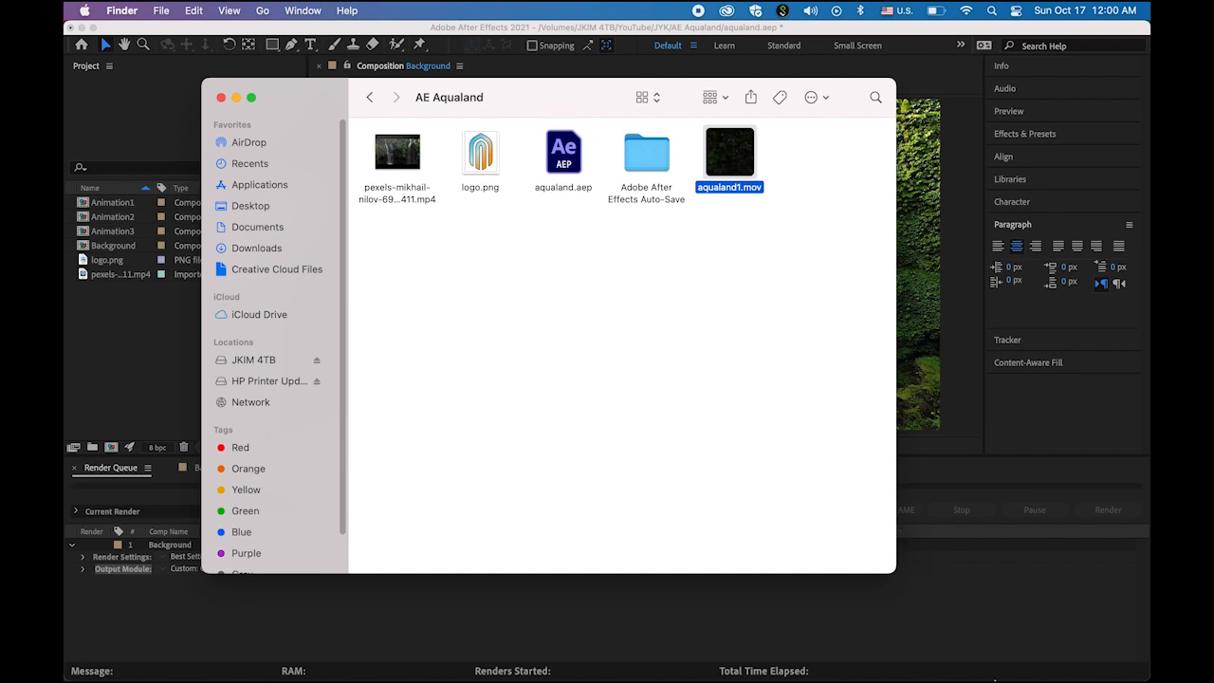
mouse_move(994, 679)
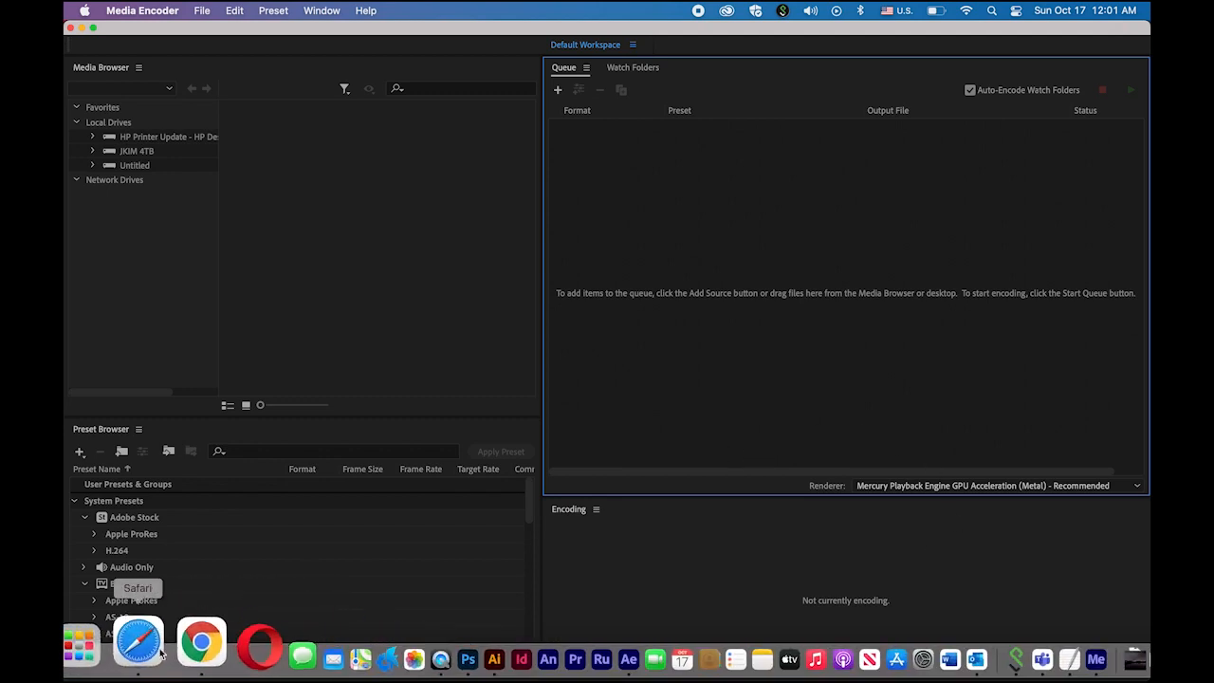
left_click(89, 658)
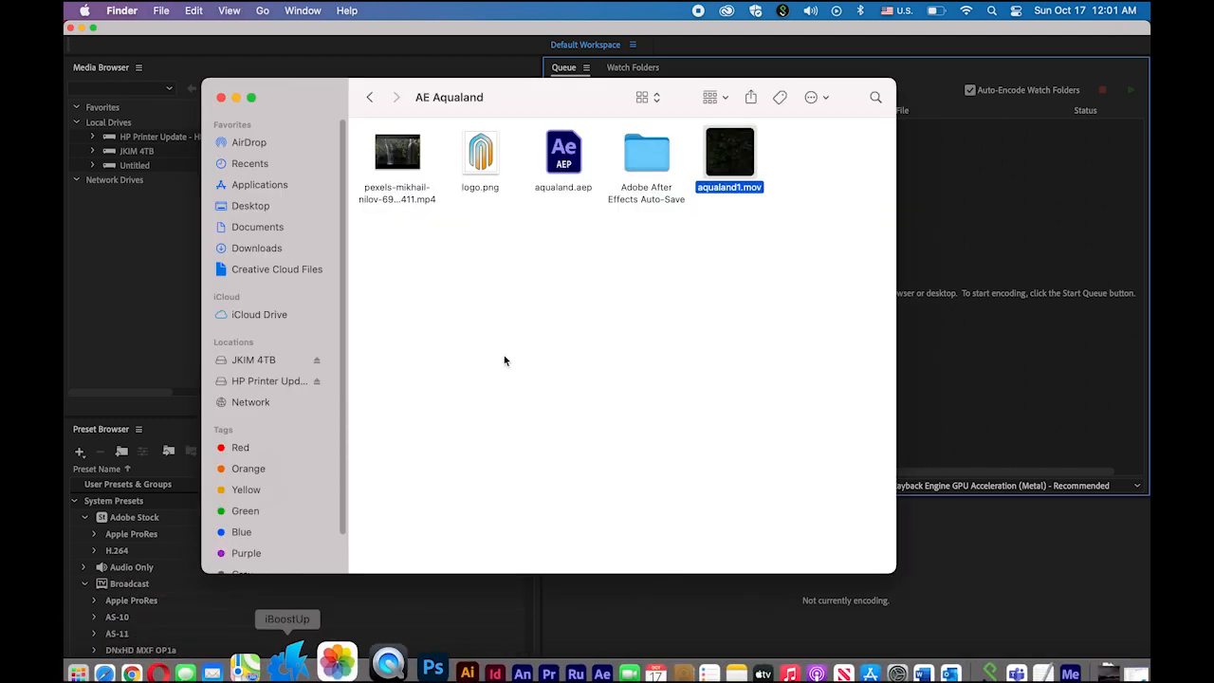
left_click_drag(557, 98, 467, 151)
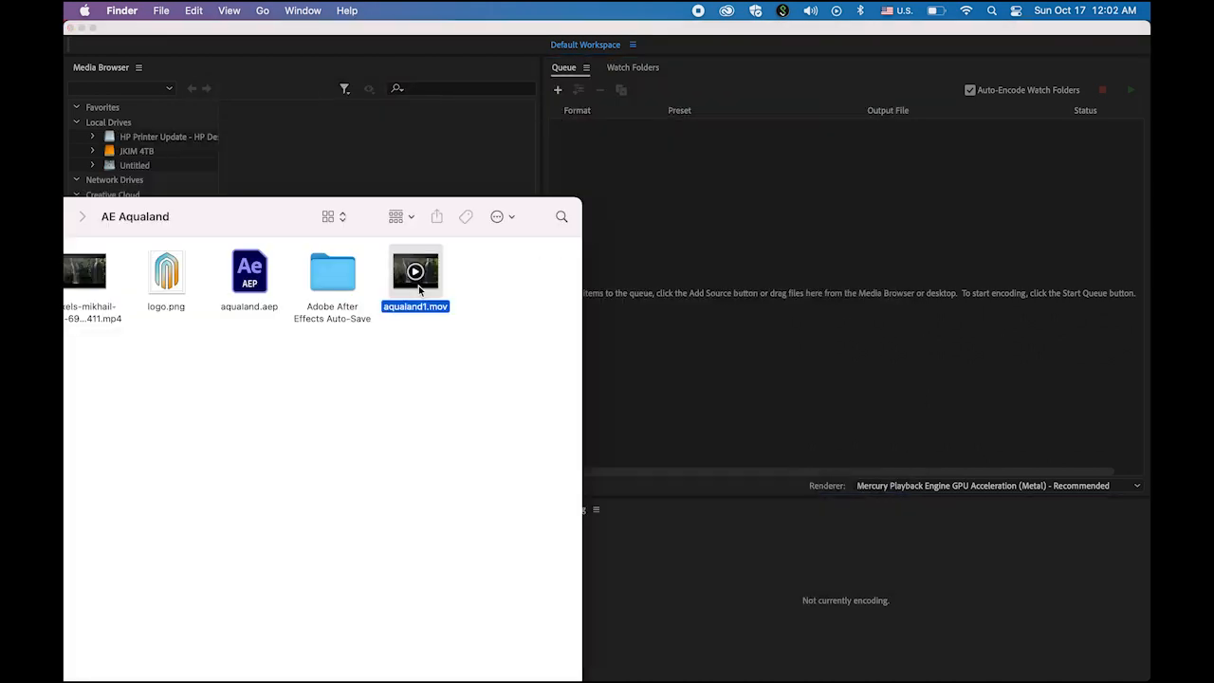
left_click_drag(414, 269, 776, 296)
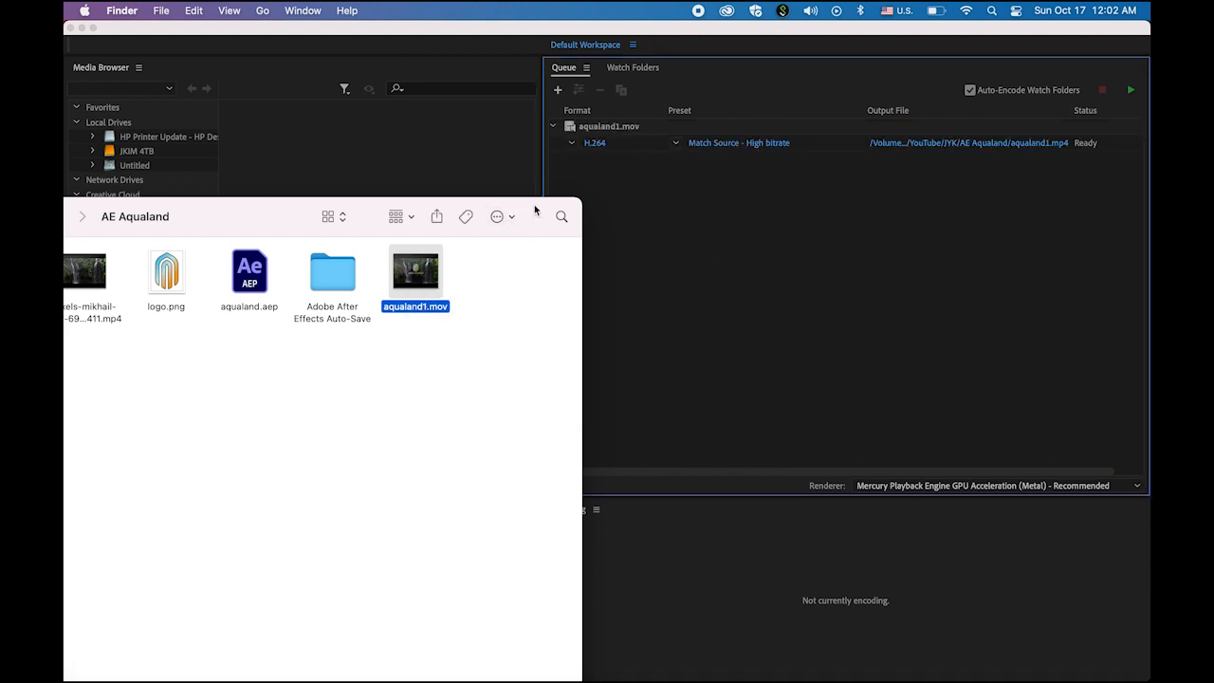
left_click_drag(534, 208, 629, 372)
left_click(759, 257)
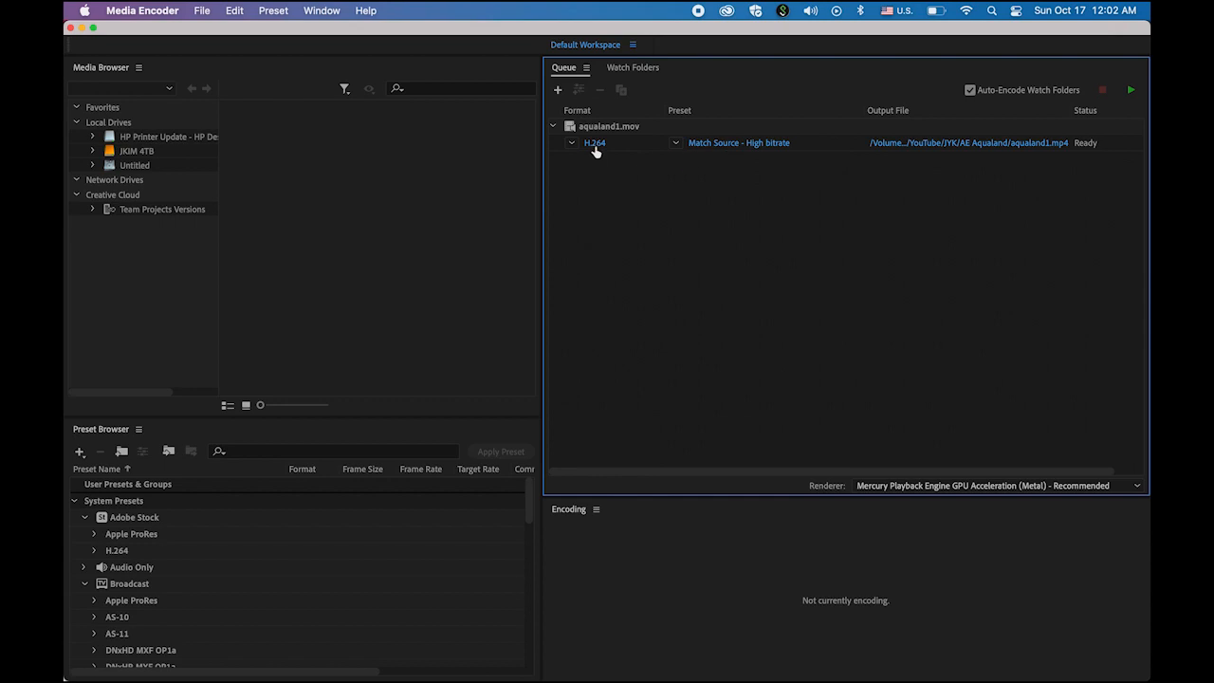
Set the queued aqualand1.mov's H.264 export preset to YouTube 1080p Full HD
left_click(595, 144)
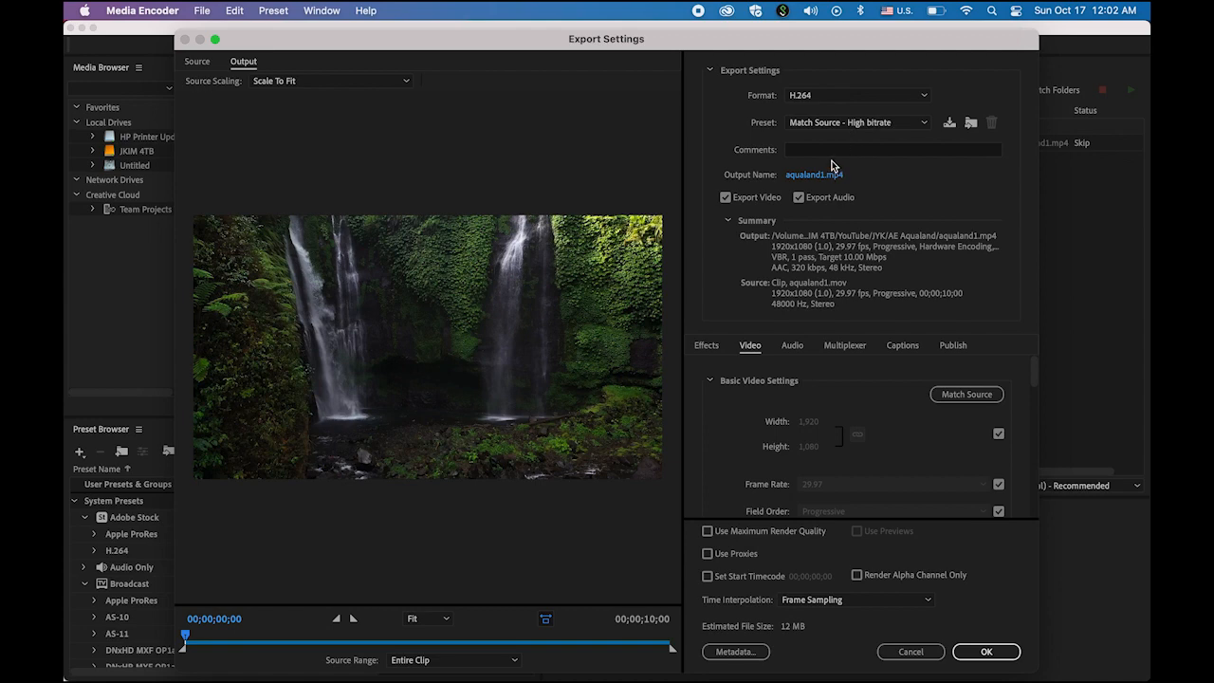
left_click(896, 129)
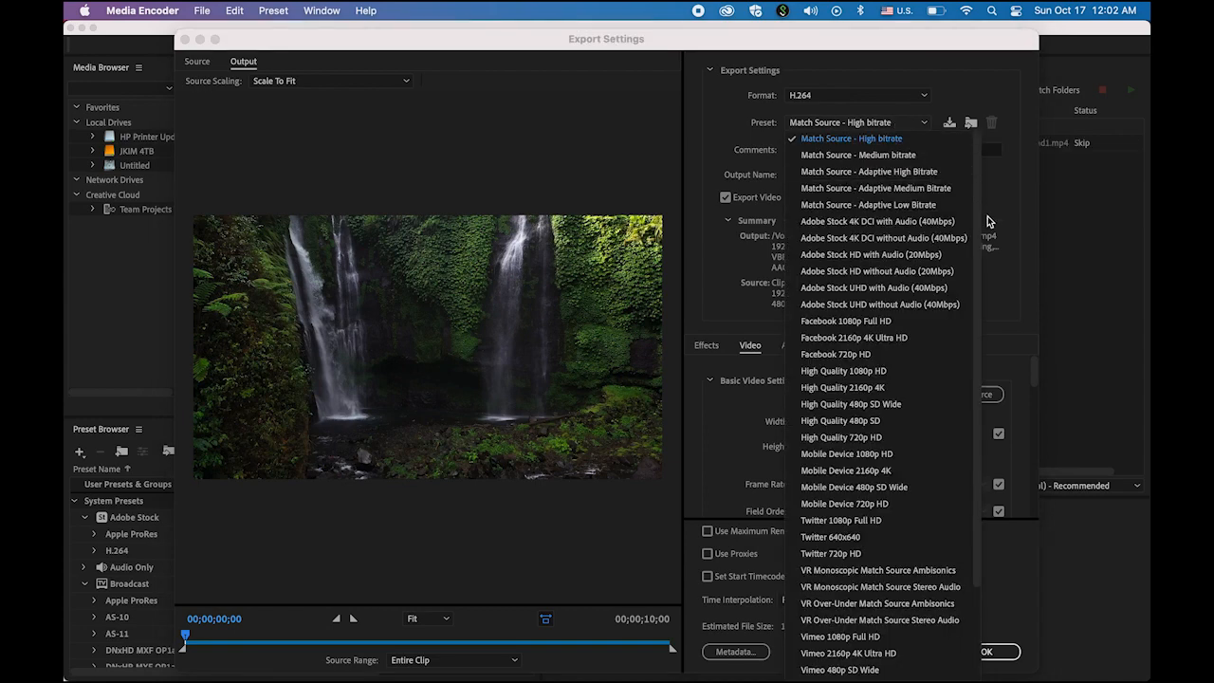
scroll(976, 251, "down", 5)
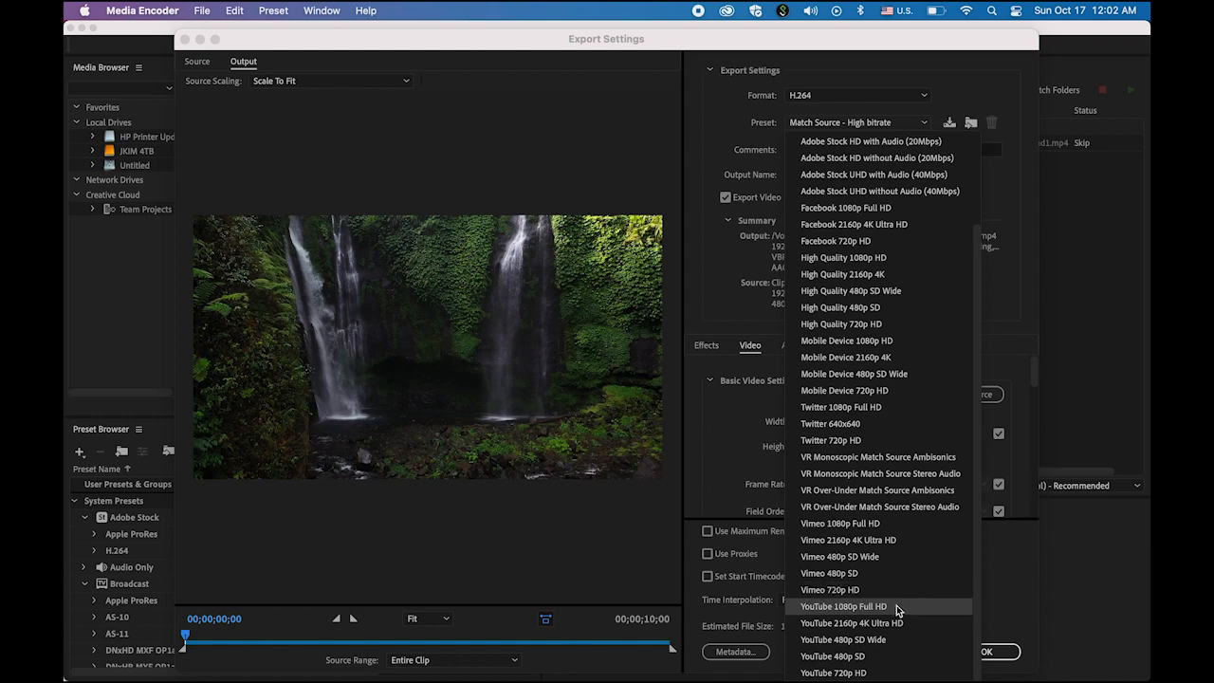
left_click(865, 608)
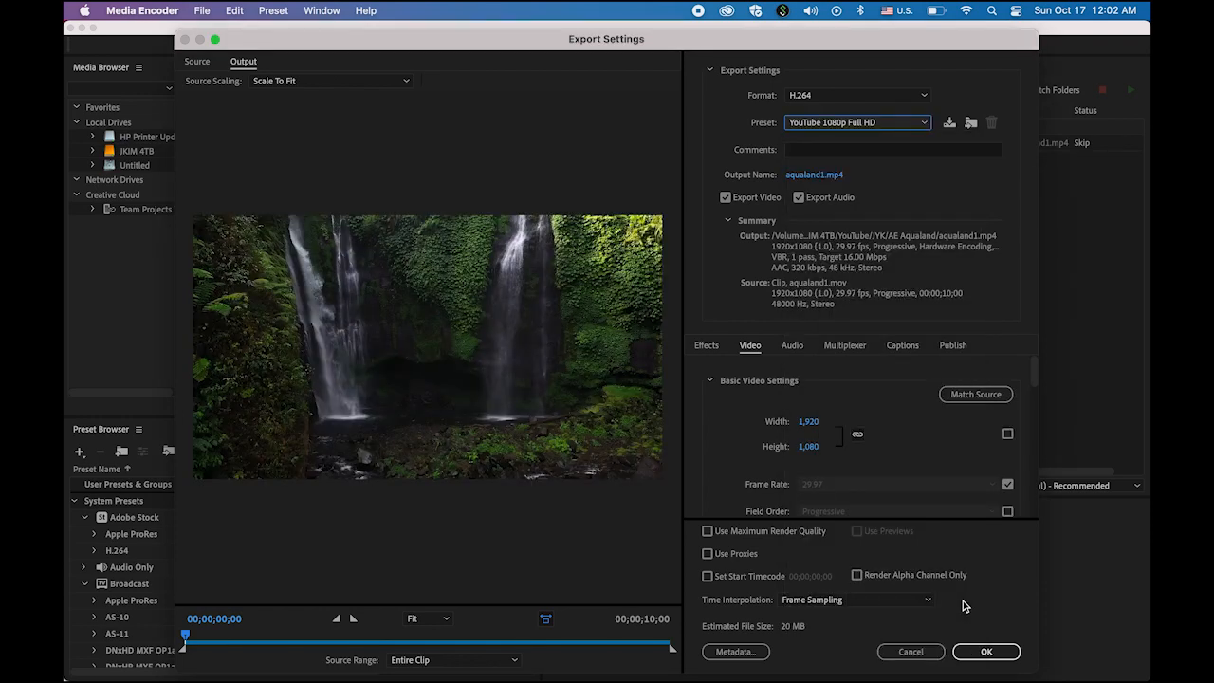
Save the export output as aqualand1.mp4 in the AE Aqualand folder and start encoding the queue
left_click(806, 178)
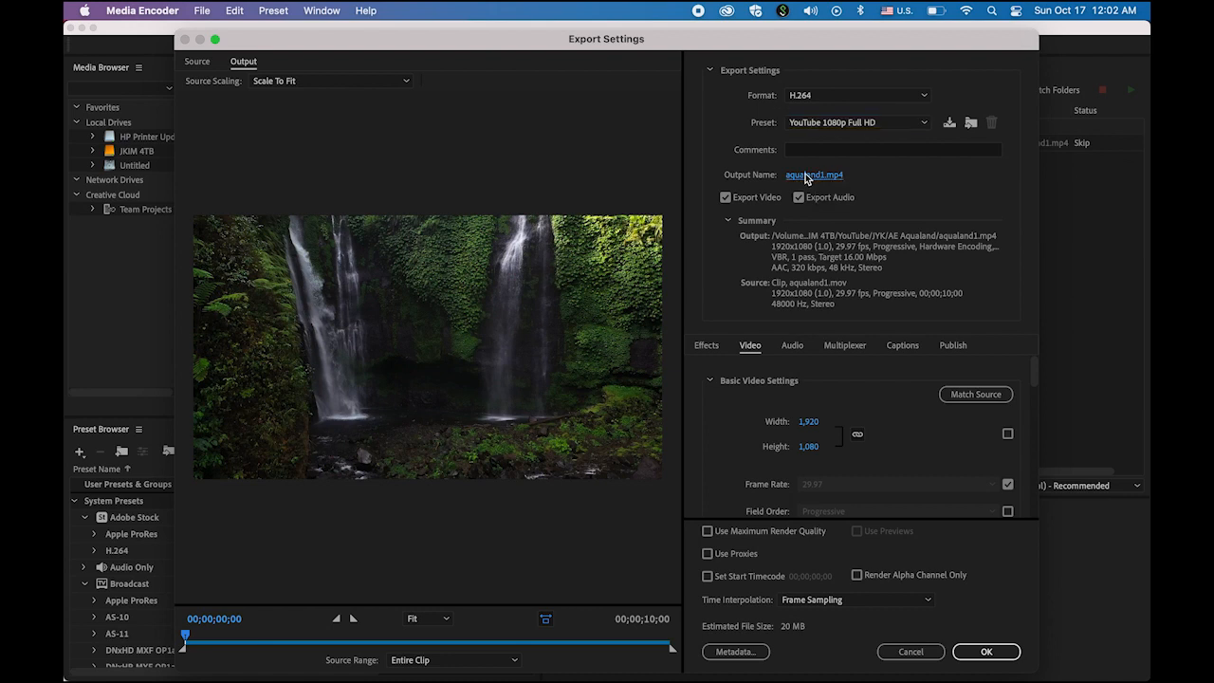
left_click(806, 175)
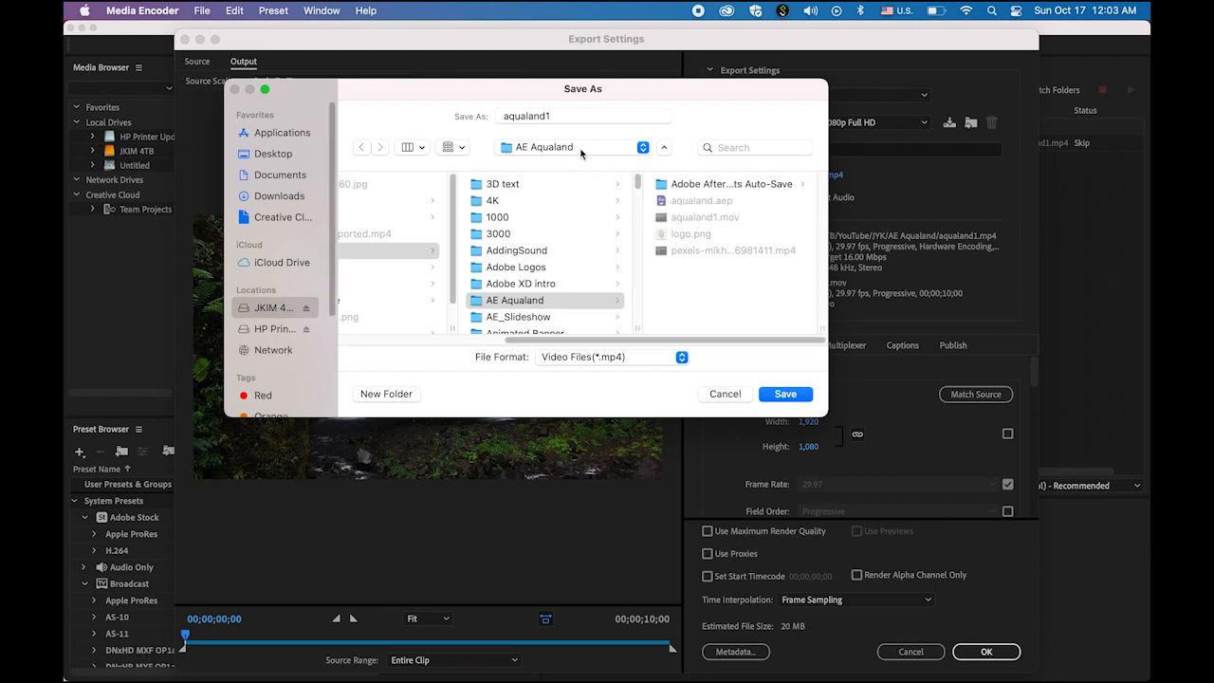
left_click(788, 394)
left_click(987, 653)
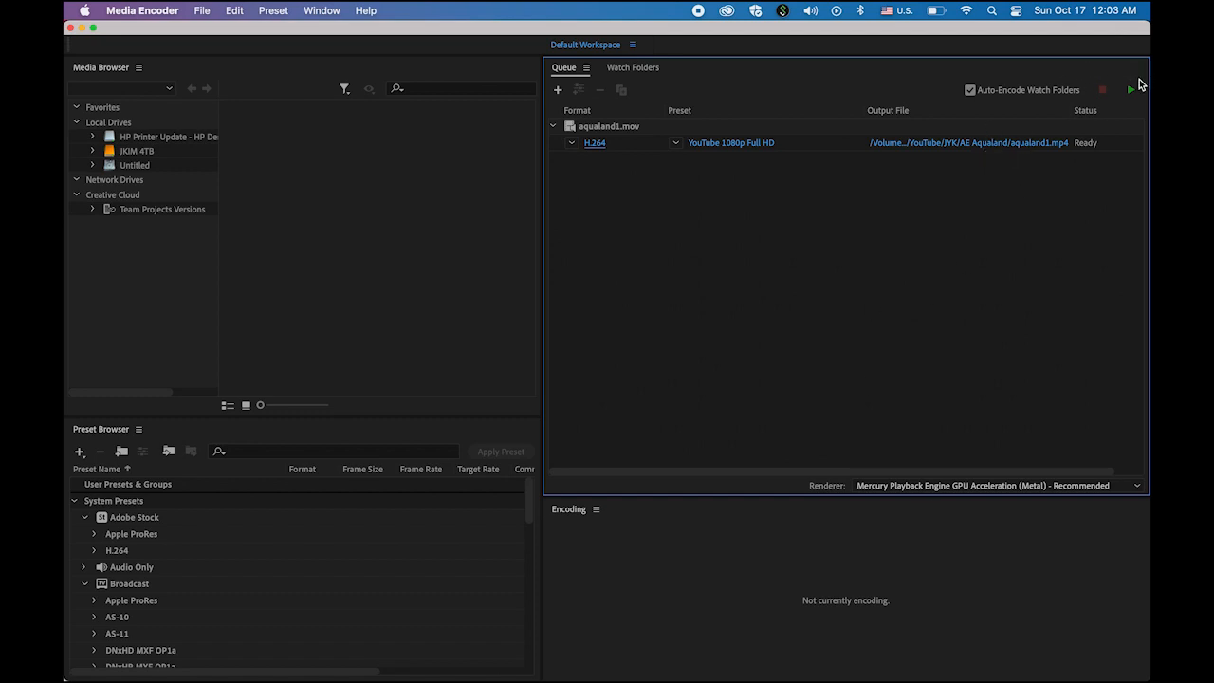
left_click(1136, 91)
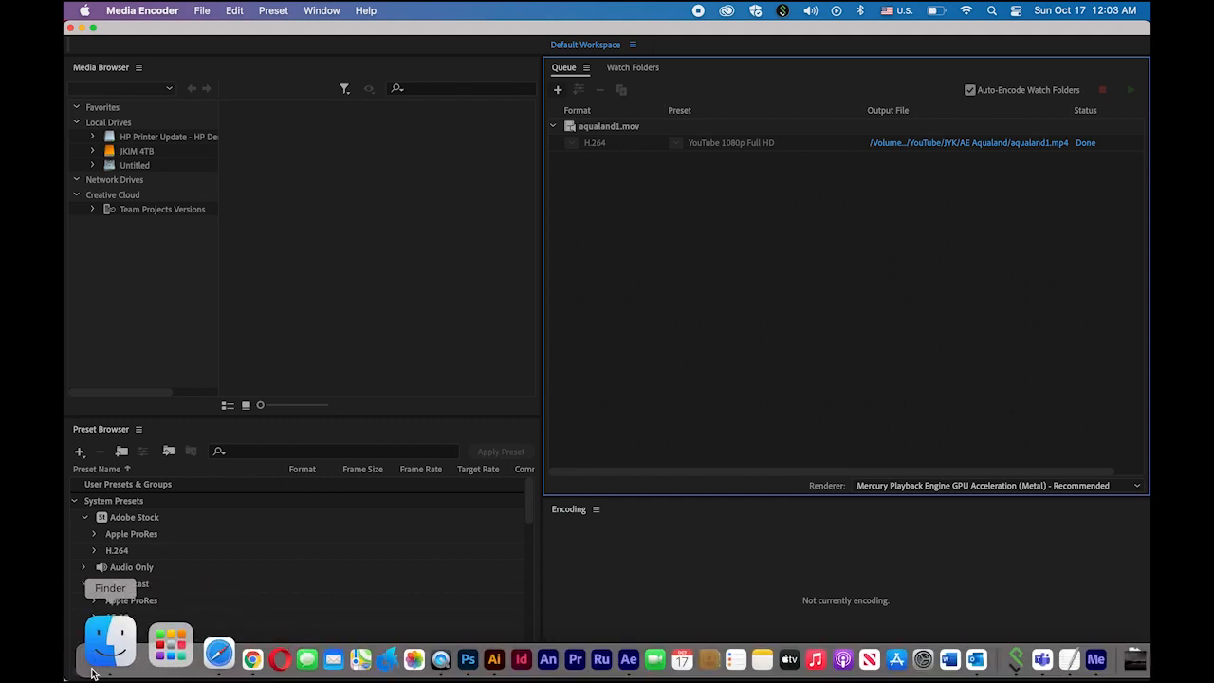
Switch to Finder, play a preview of aqualand1.mp4 from the AE Aqualand folder, and close the preview
left_click(103, 638)
left_click_drag(627, 372, 733, 256)
left_click(723, 333)
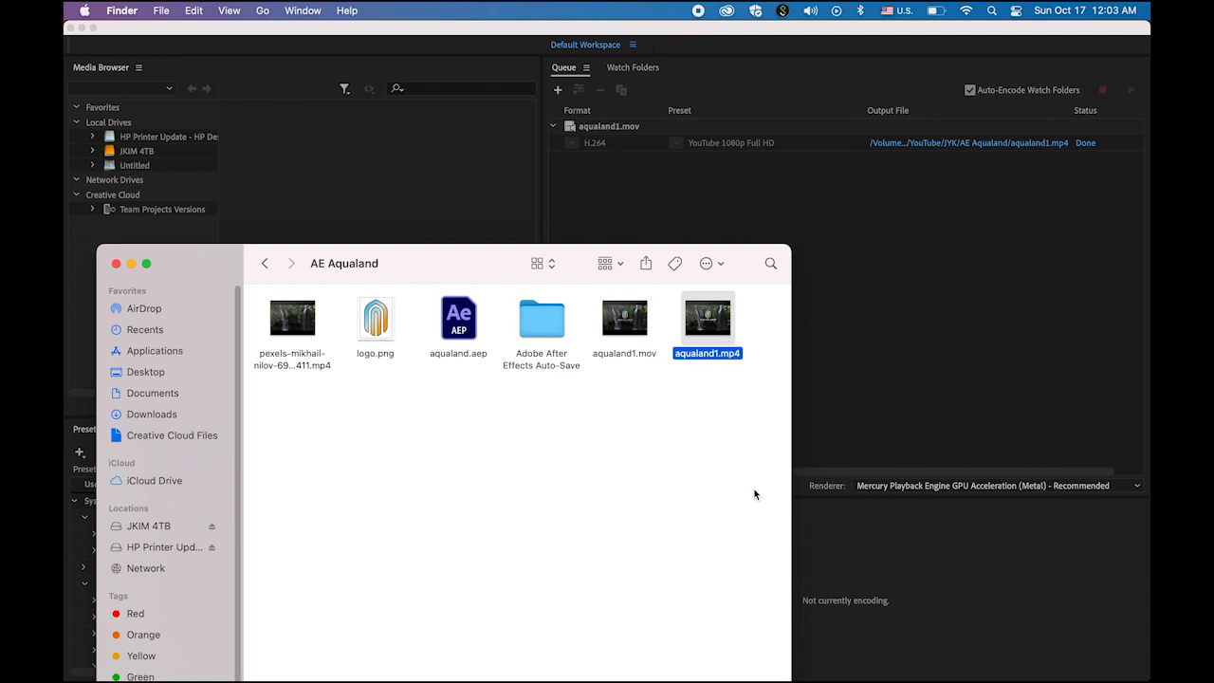
key("space")
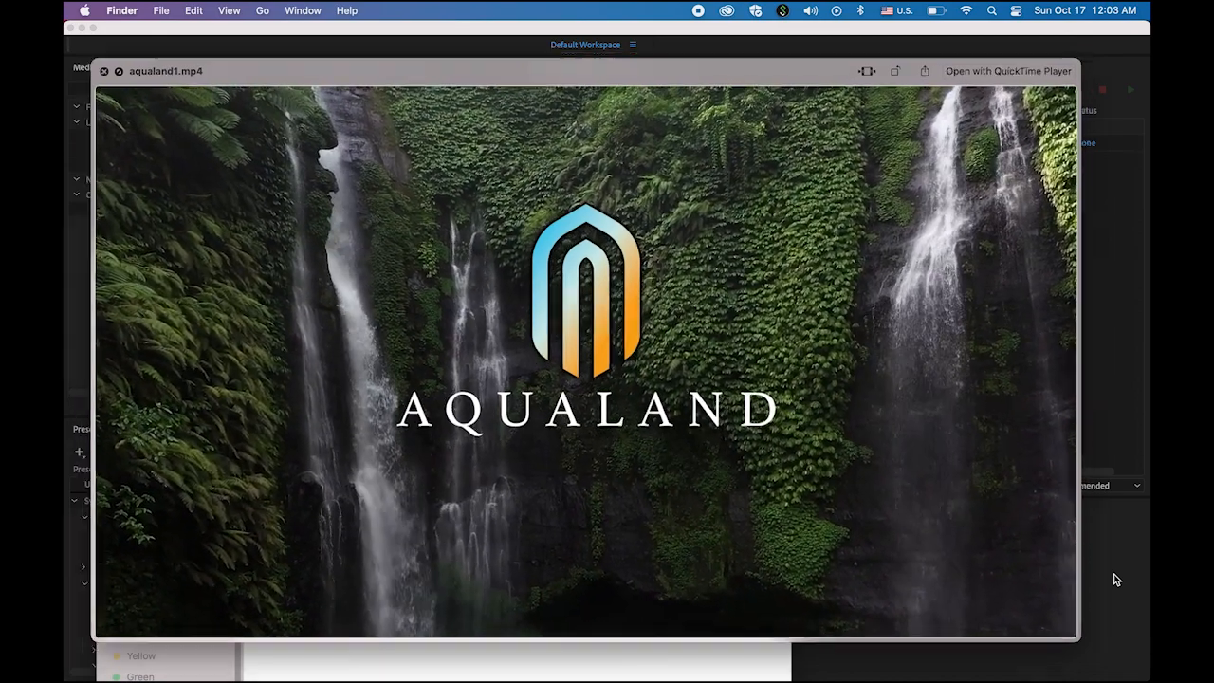
key("space")
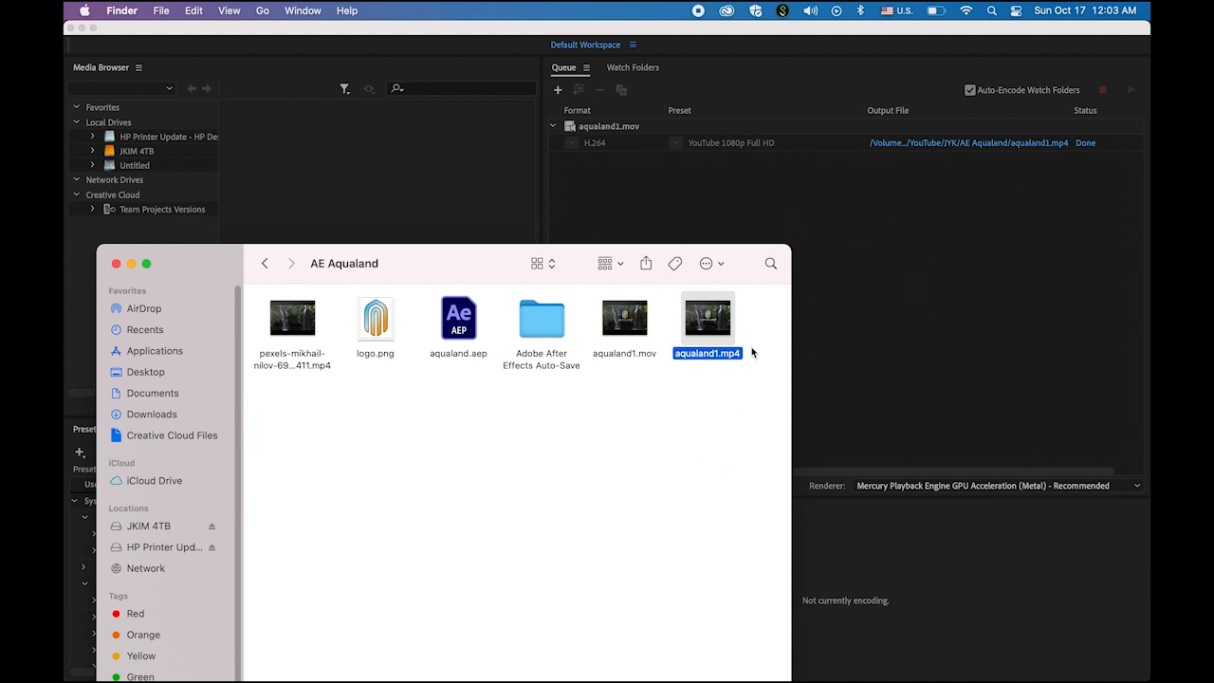
Check the file size of aqualand1.mp4 in its file information, and close that information window
key("super+i")
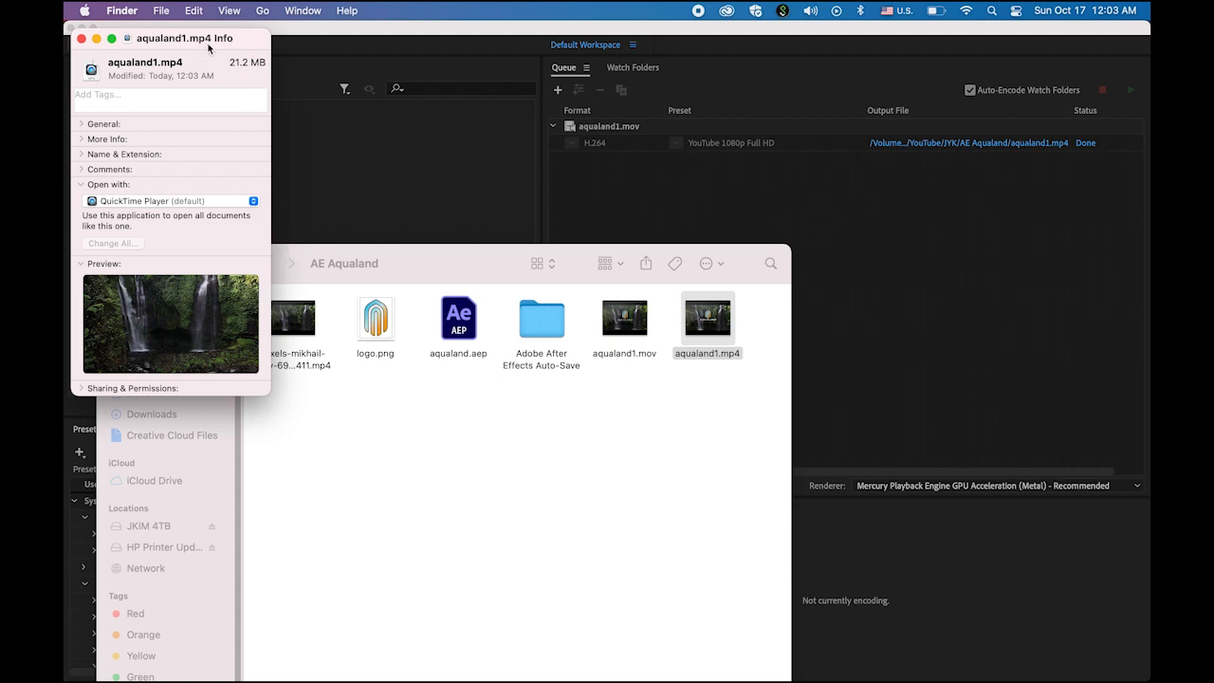
left_click_drag(209, 47, 310, 90)
left_click(184, 82)
left_click(536, 463)
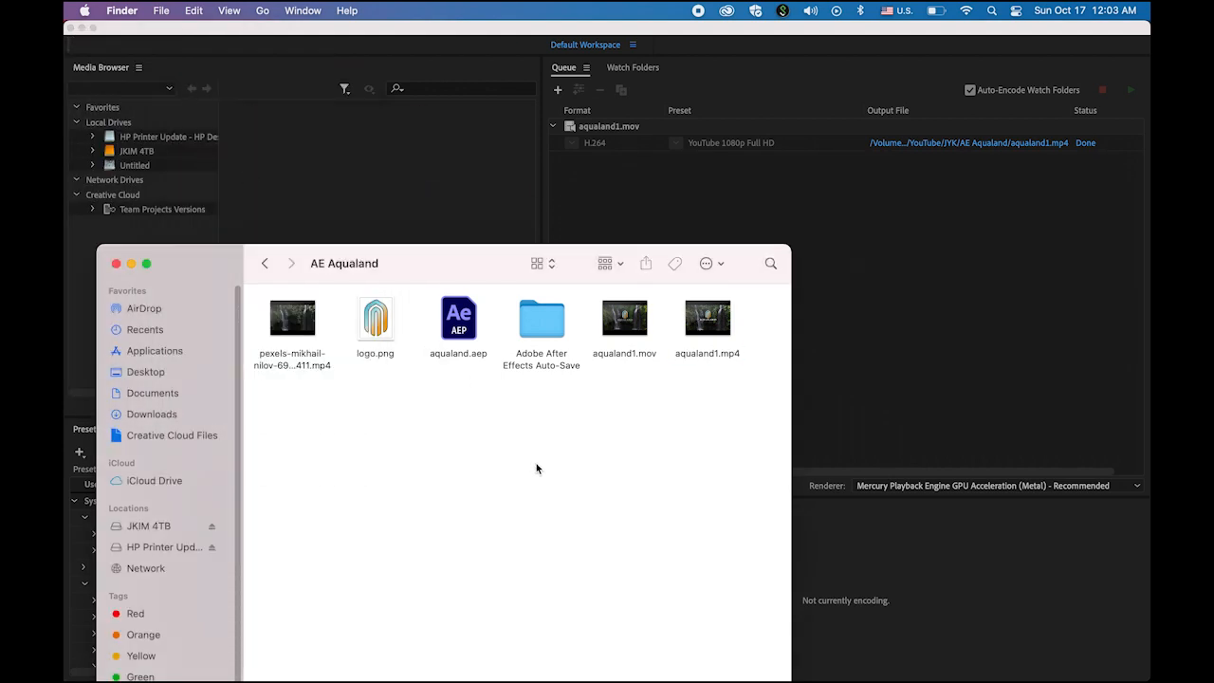
Switch to After Effects and close the Render Queue to return to the Background composition's timeline
left_click(875, 426)
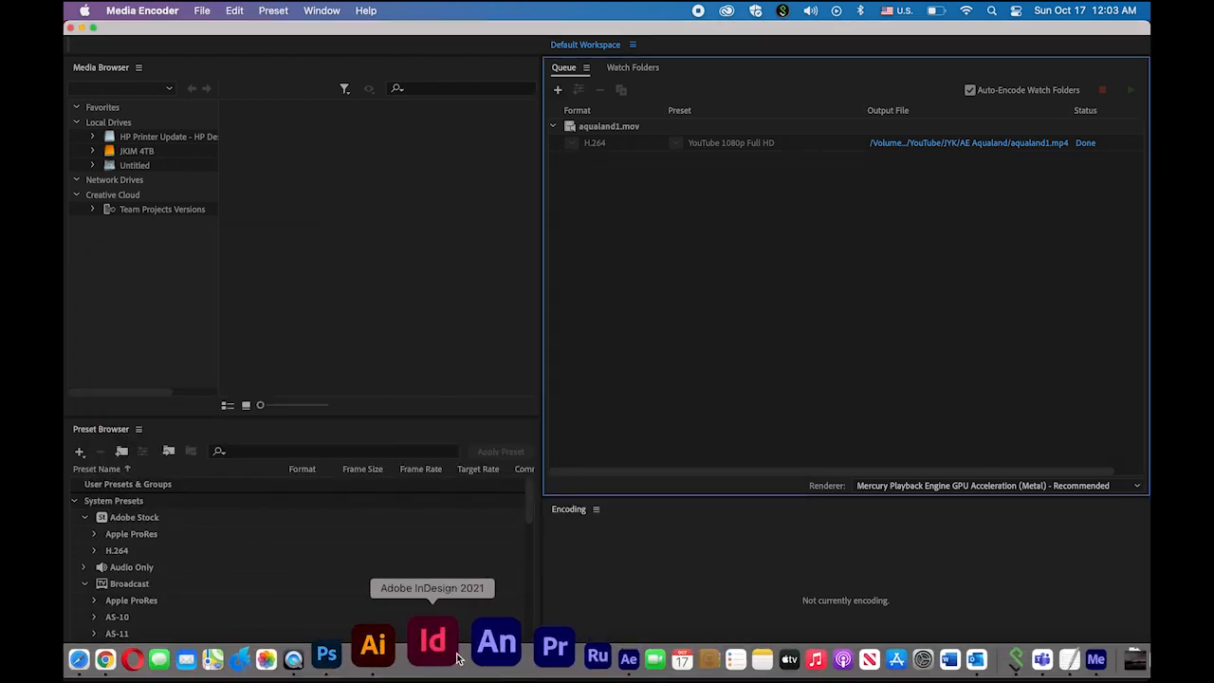
left_click(566, 645)
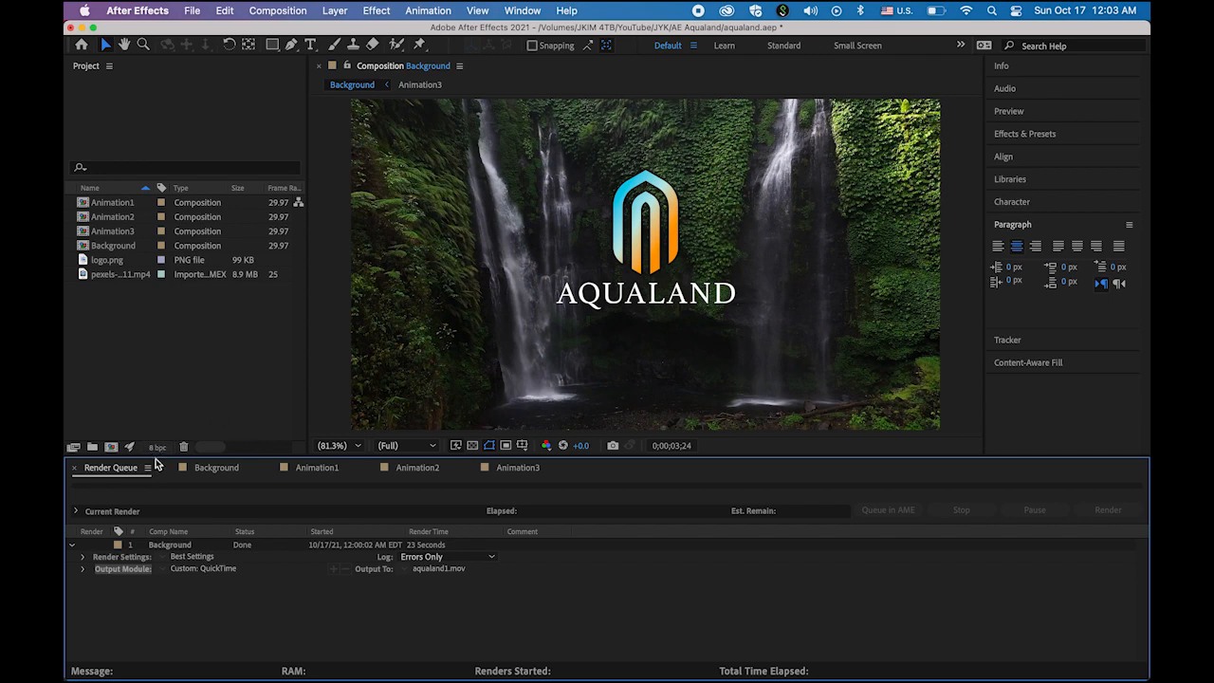
left_click(74, 467)
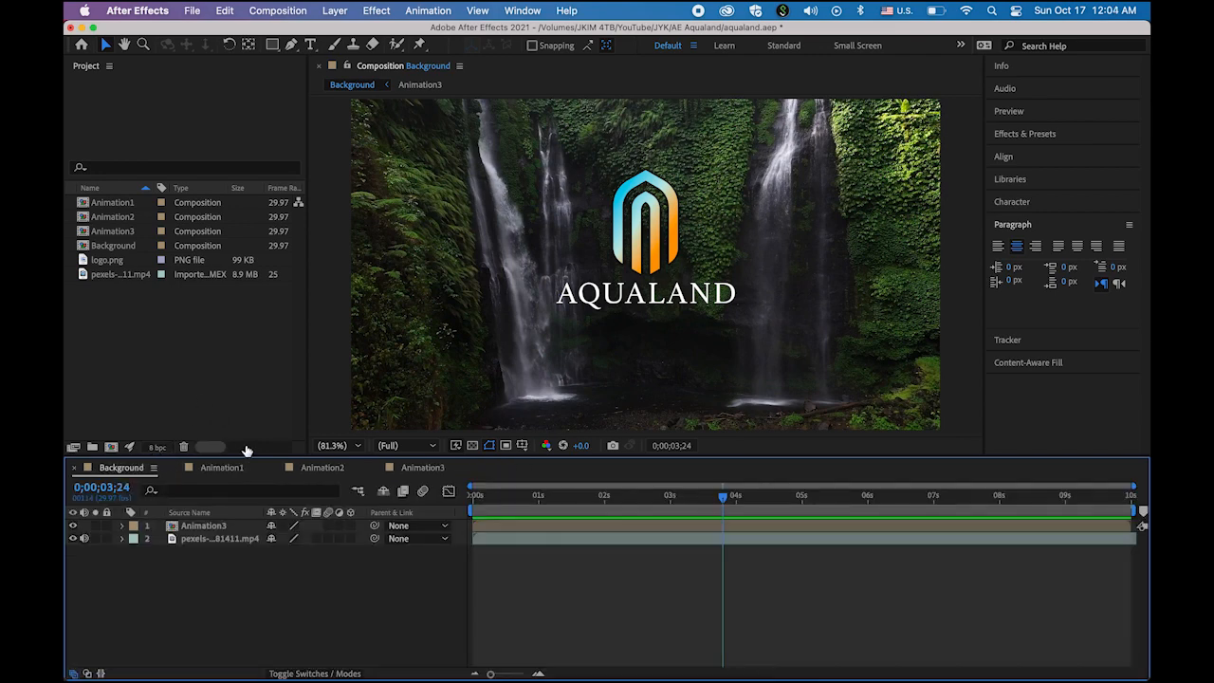
Replace the Animation3 layer in the Background composition with the Animation2 composition, centred over the waterfall footage
left_click(447, 290)
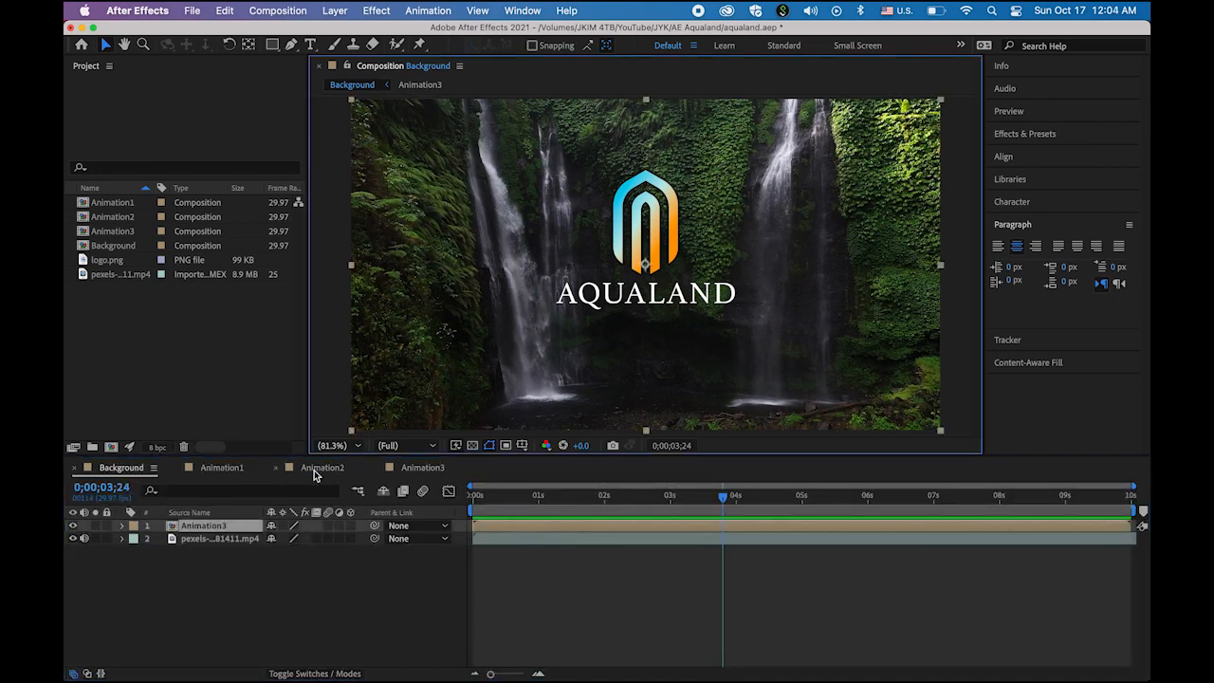
left_click(216, 527)
key("Delete")
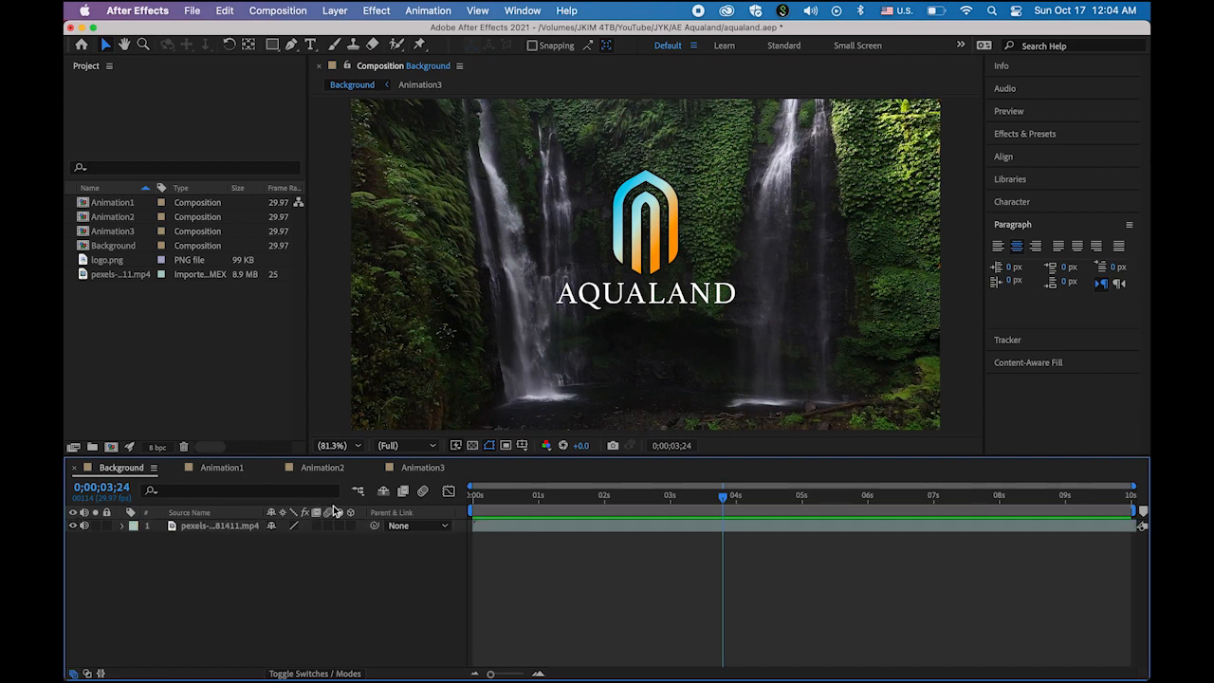
left_click(111, 219)
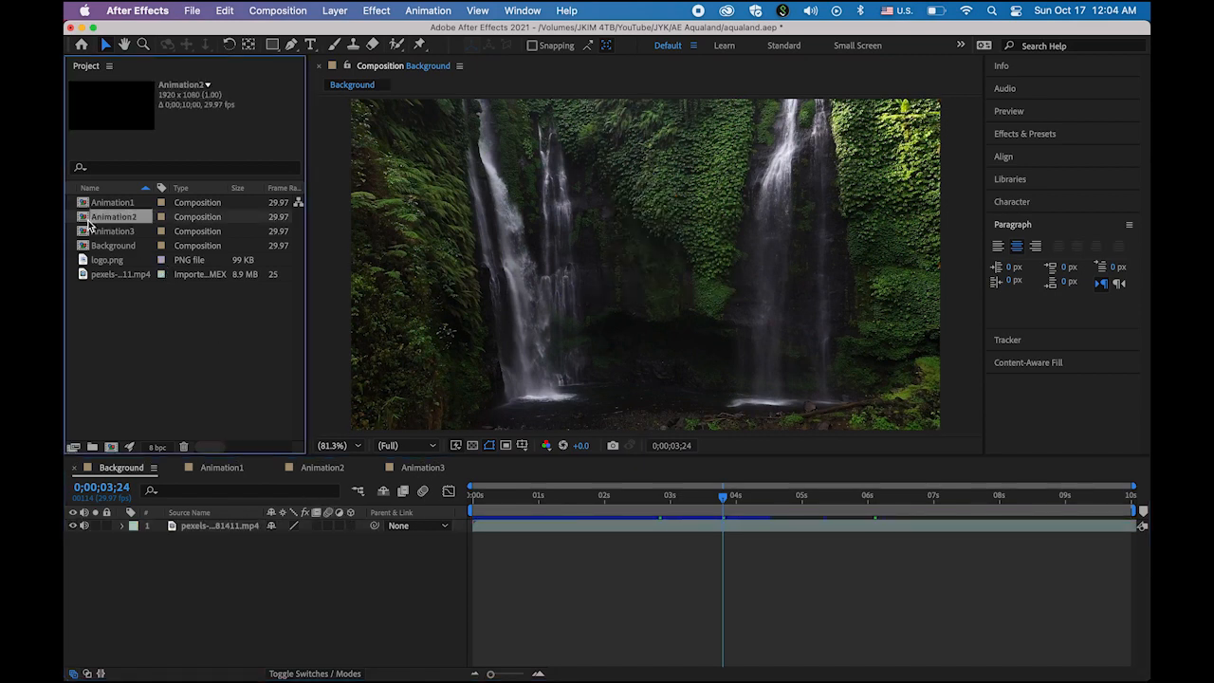
left_click_drag(89, 224, 647, 264)
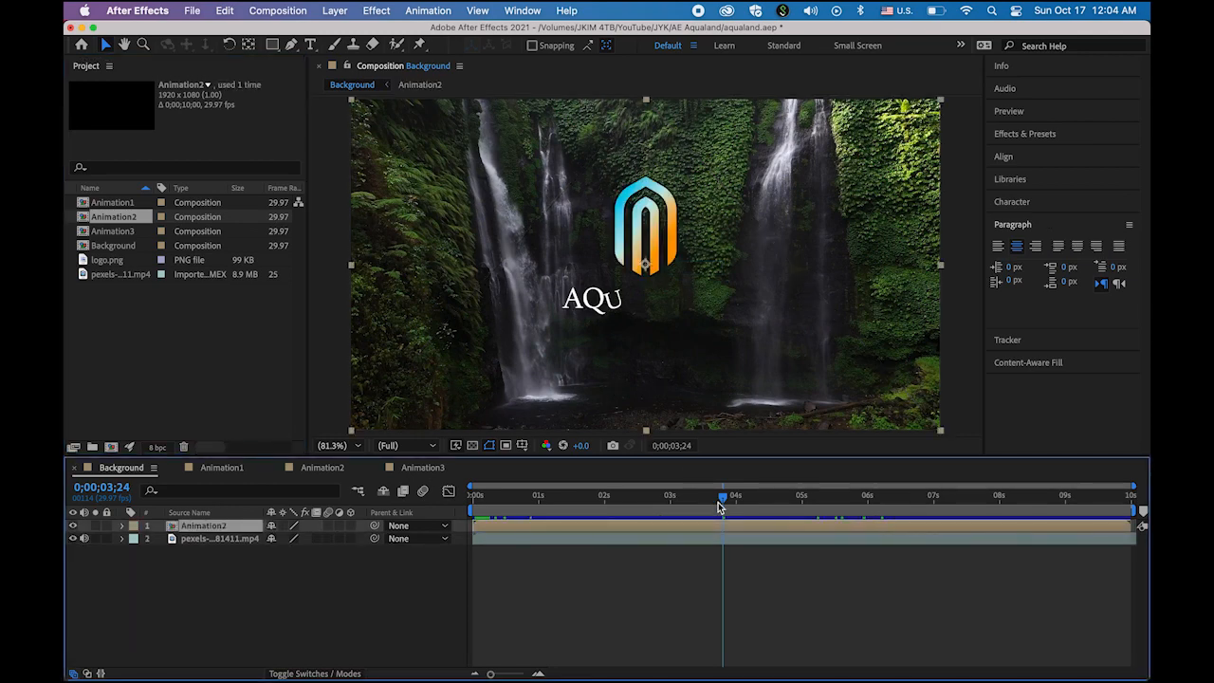
Preview the Background composition from the start to review the Animation2 logo animation over the waterfall
left_click_drag(723, 501, 369, 490)
key("space")
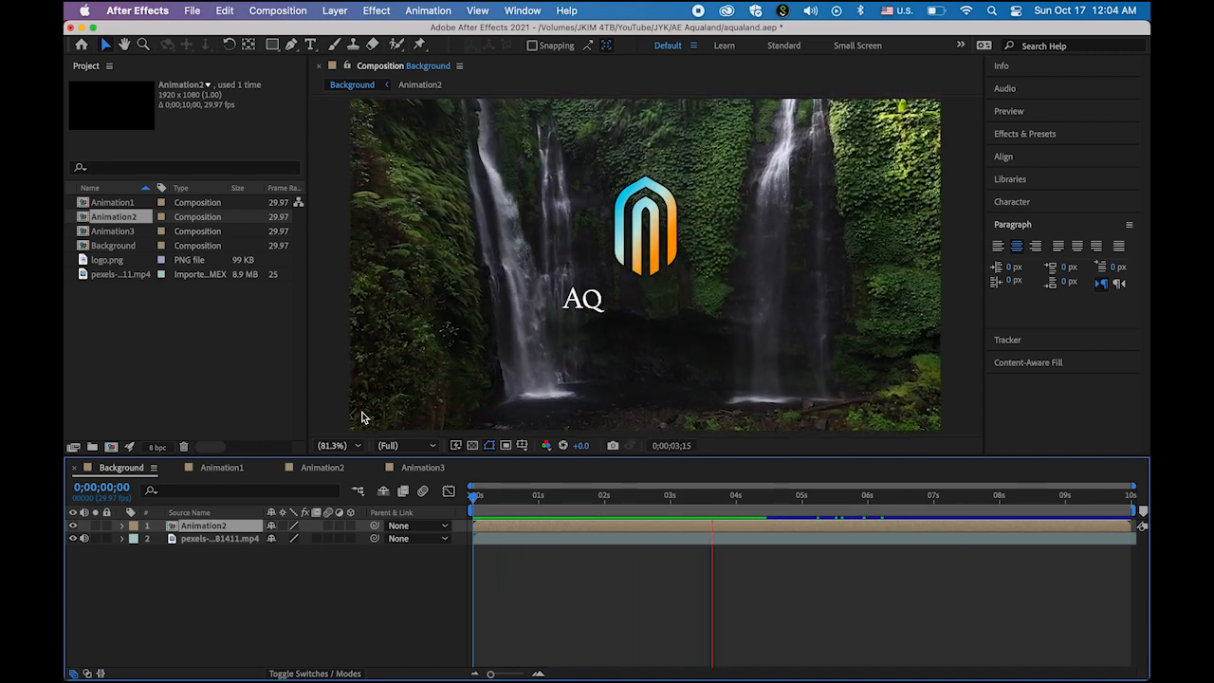
key("space")
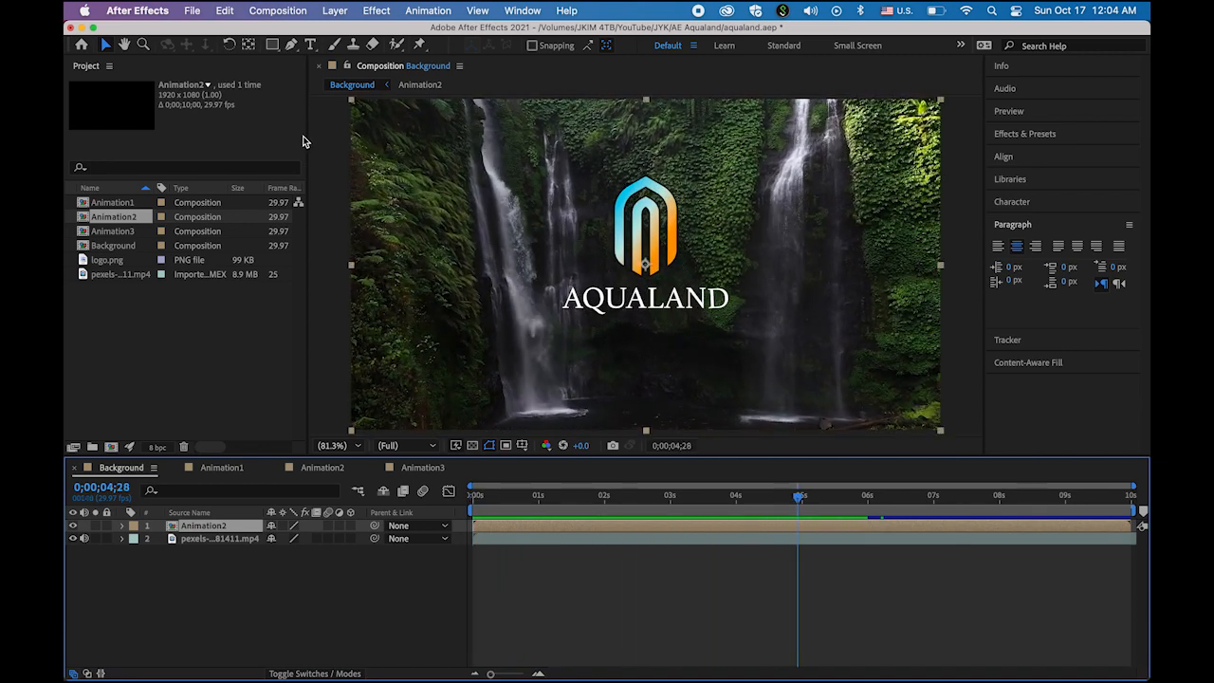
Add the Background composition containing Animation2 to the Render Queue
left_click(193, 9)
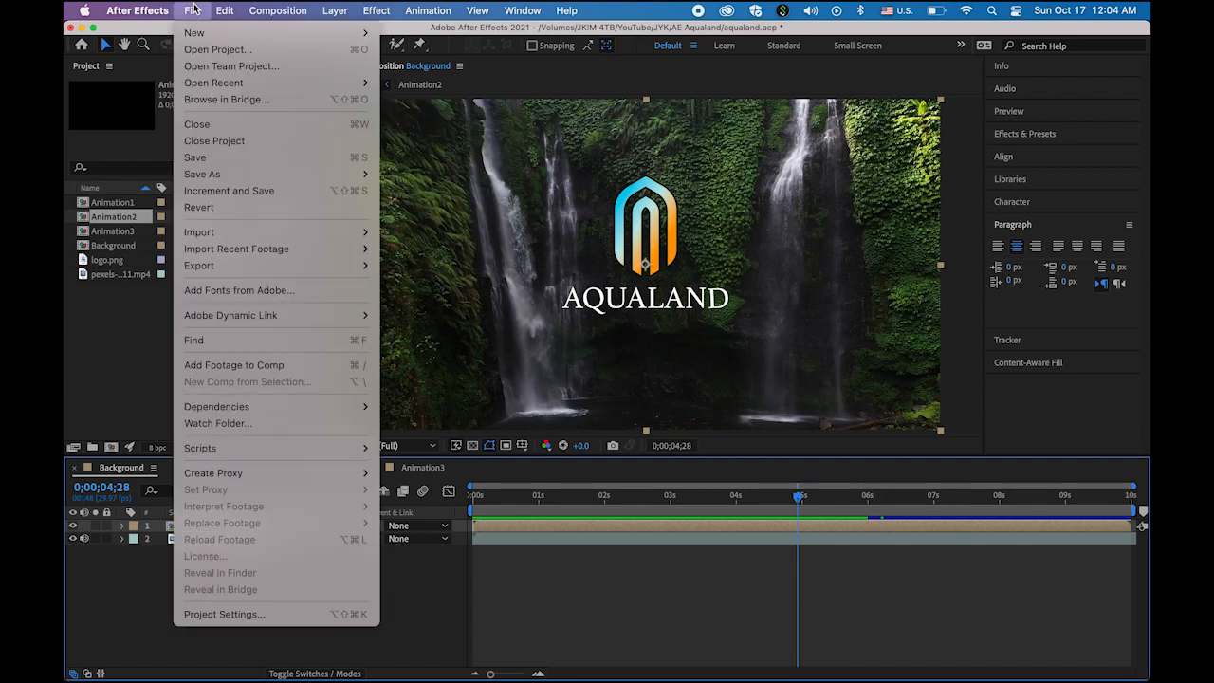
mouse_move(300, 10)
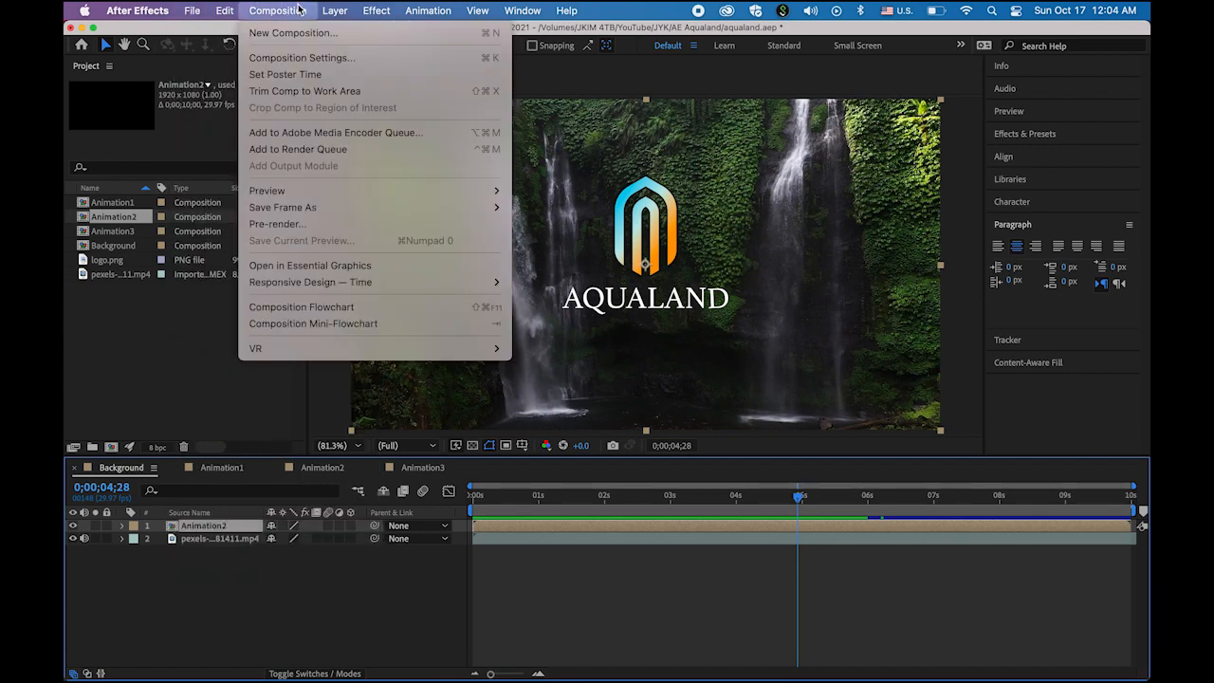
left_click(322, 158)
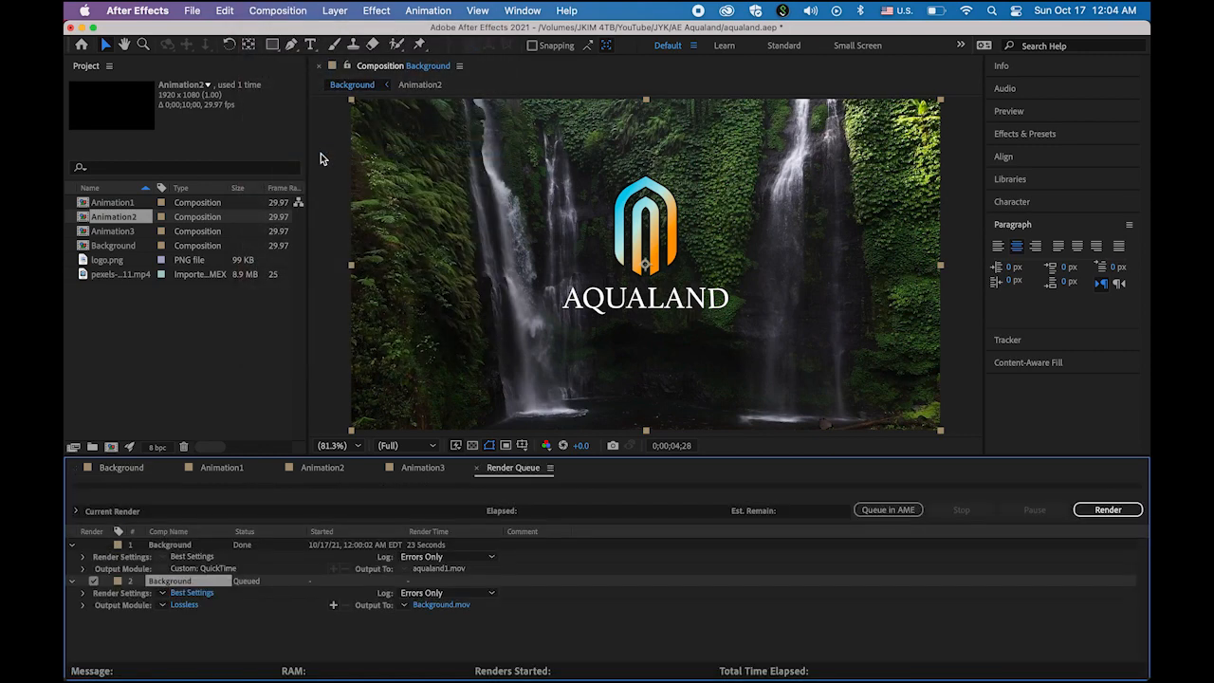